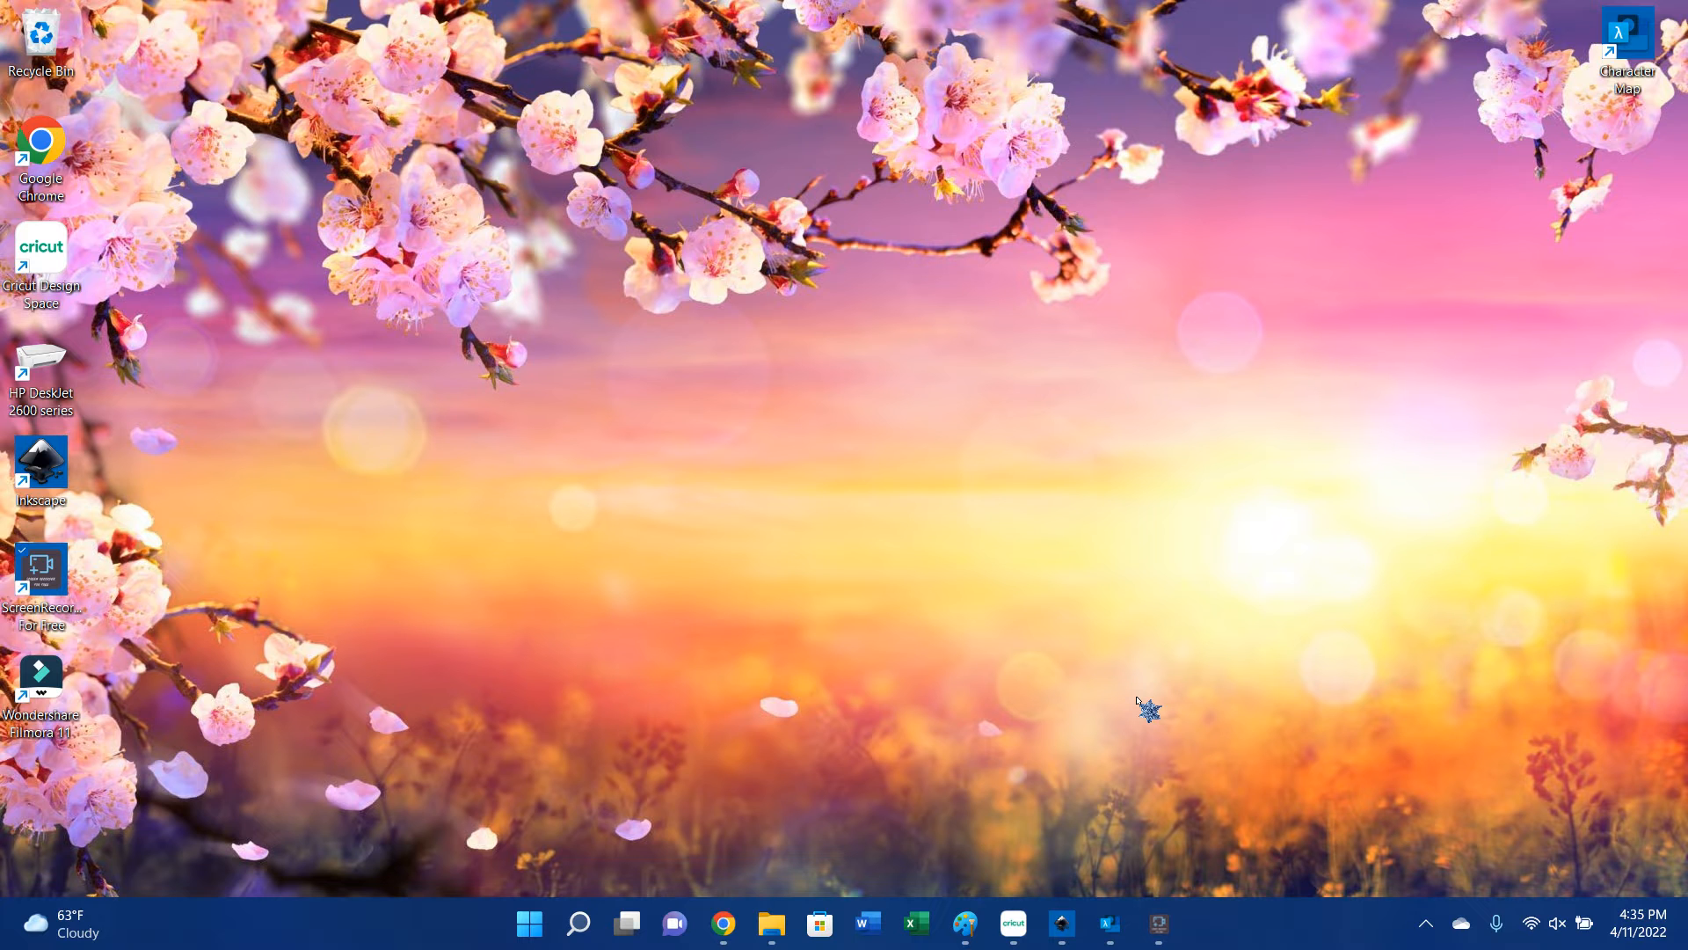
# In Chrome, upload "hello kitty pink bg" from the Cricut pictures > TV > Hello Kitty folder to remove.bg for background removal.
pyautogui.click(723, 924)
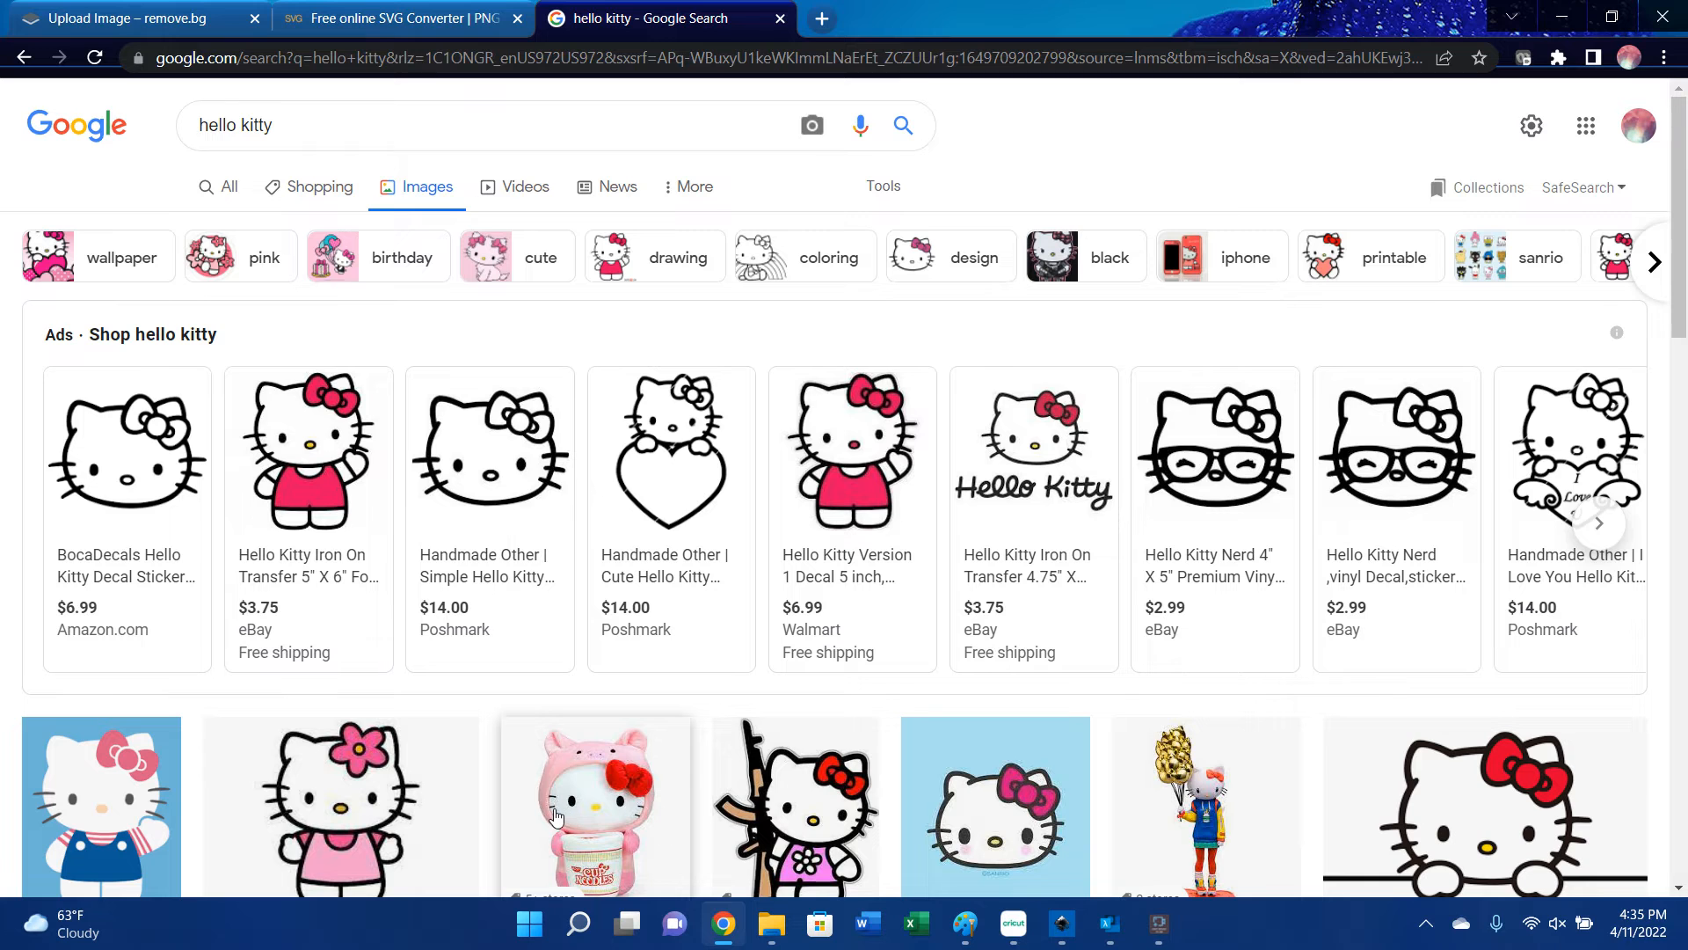
pyautogui.scroll(-7, 1115, 731)
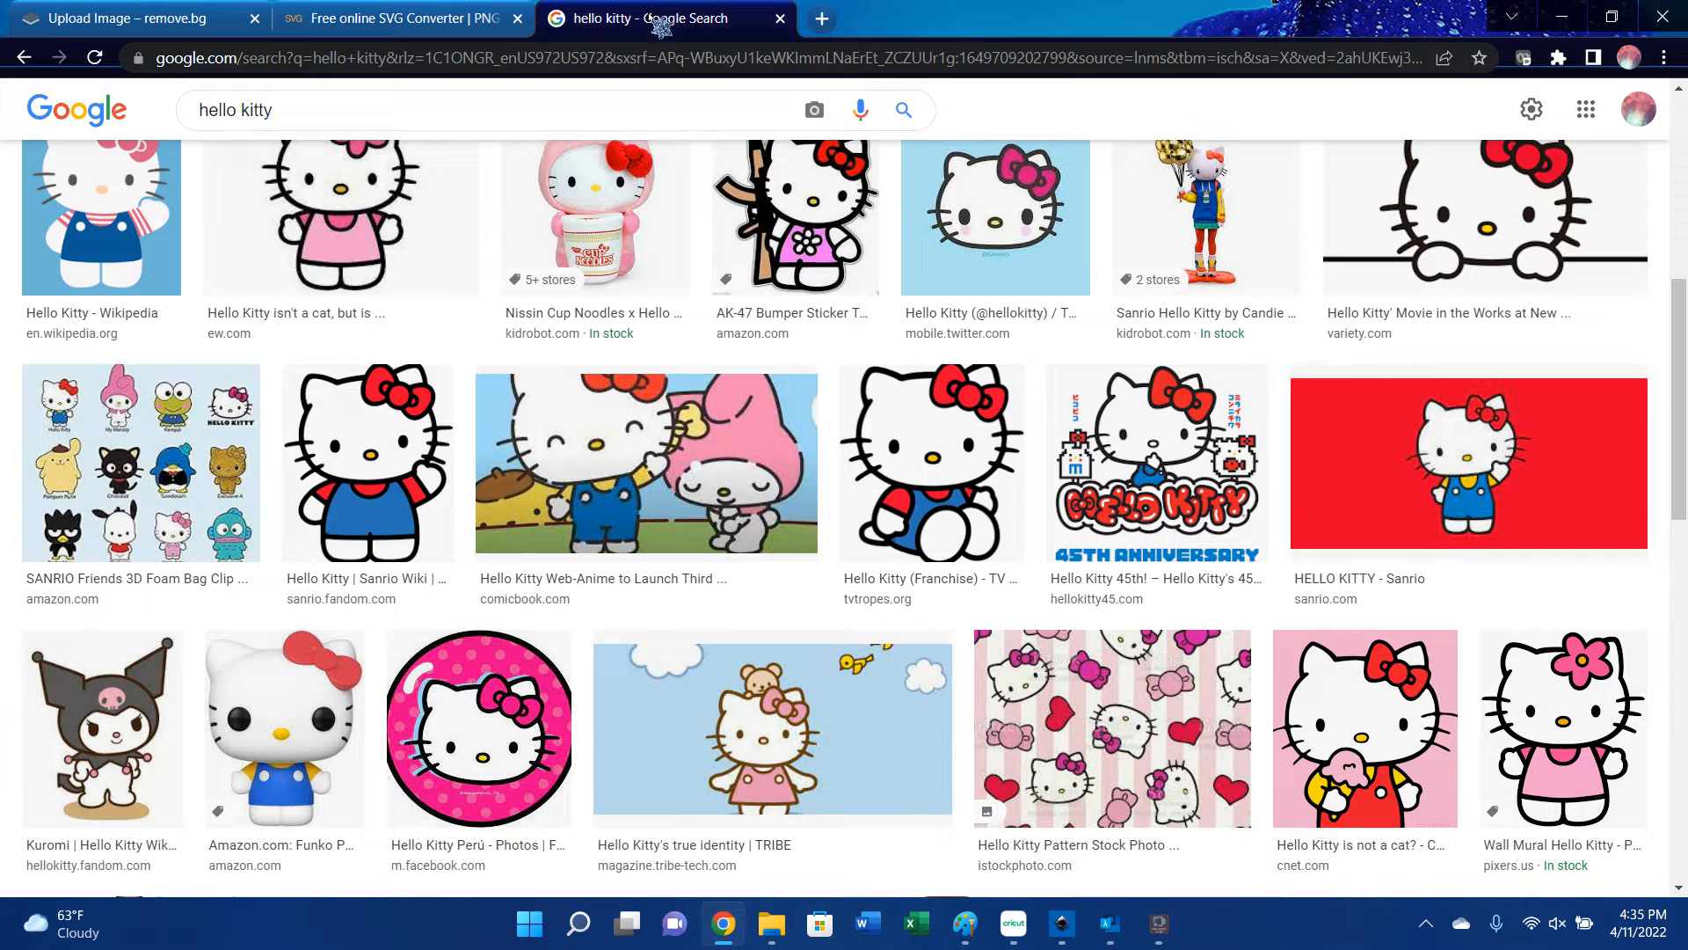
pyautogui.click(168, 12)
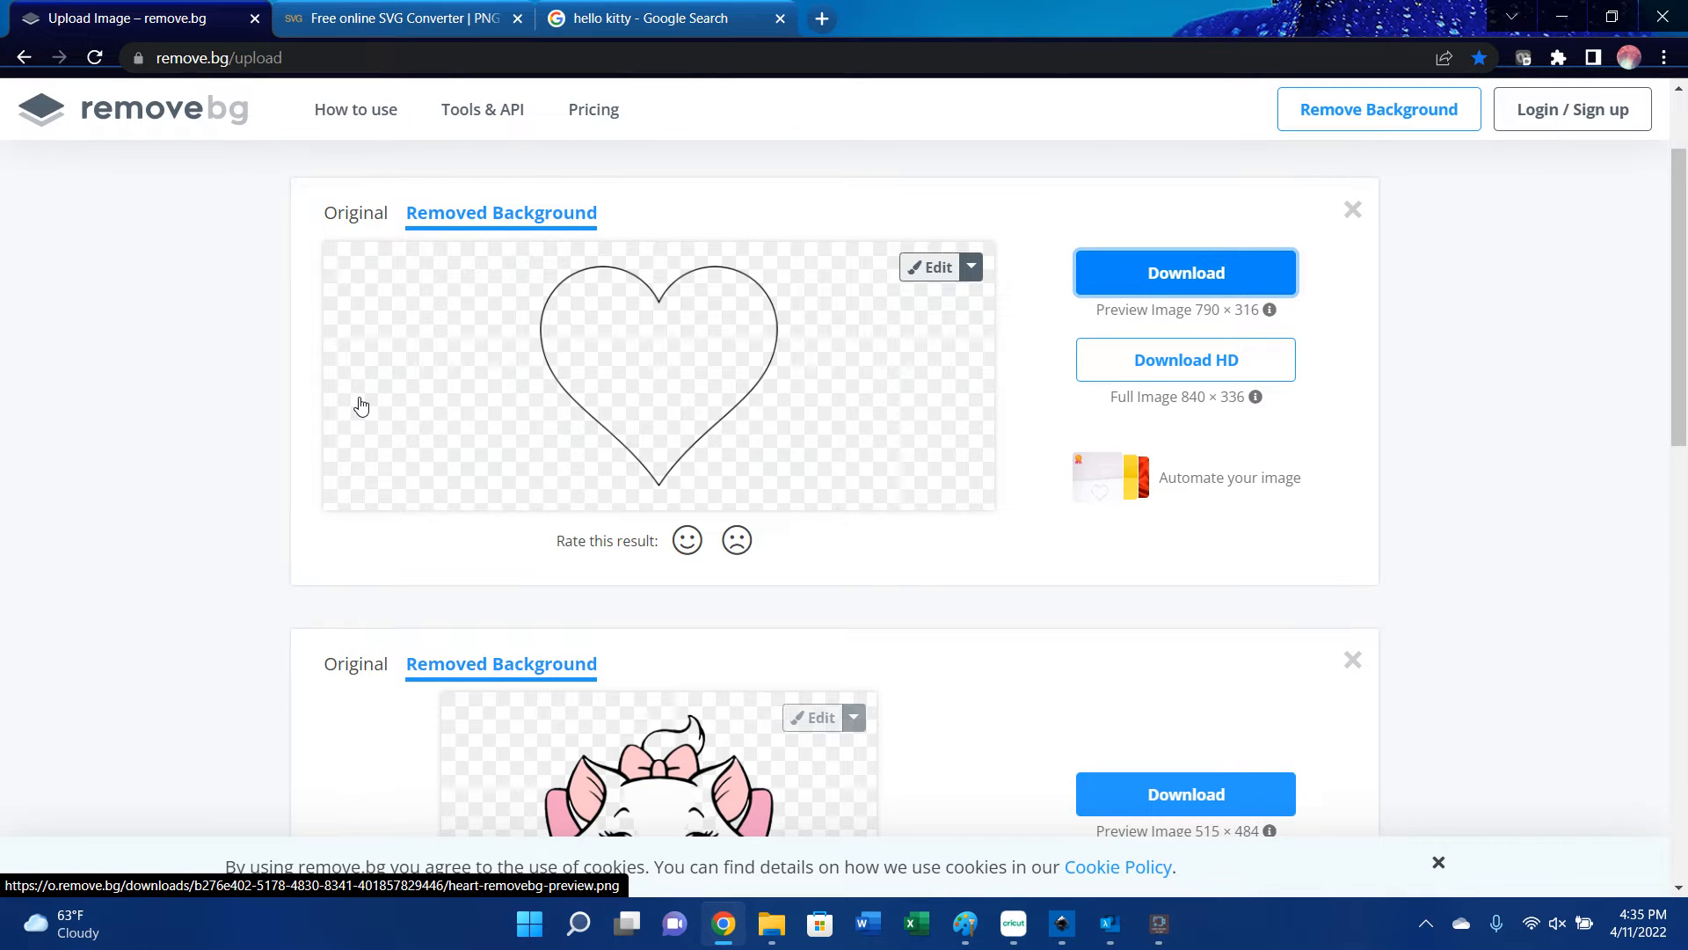
pyautogui.scroll(2, 359, 401)
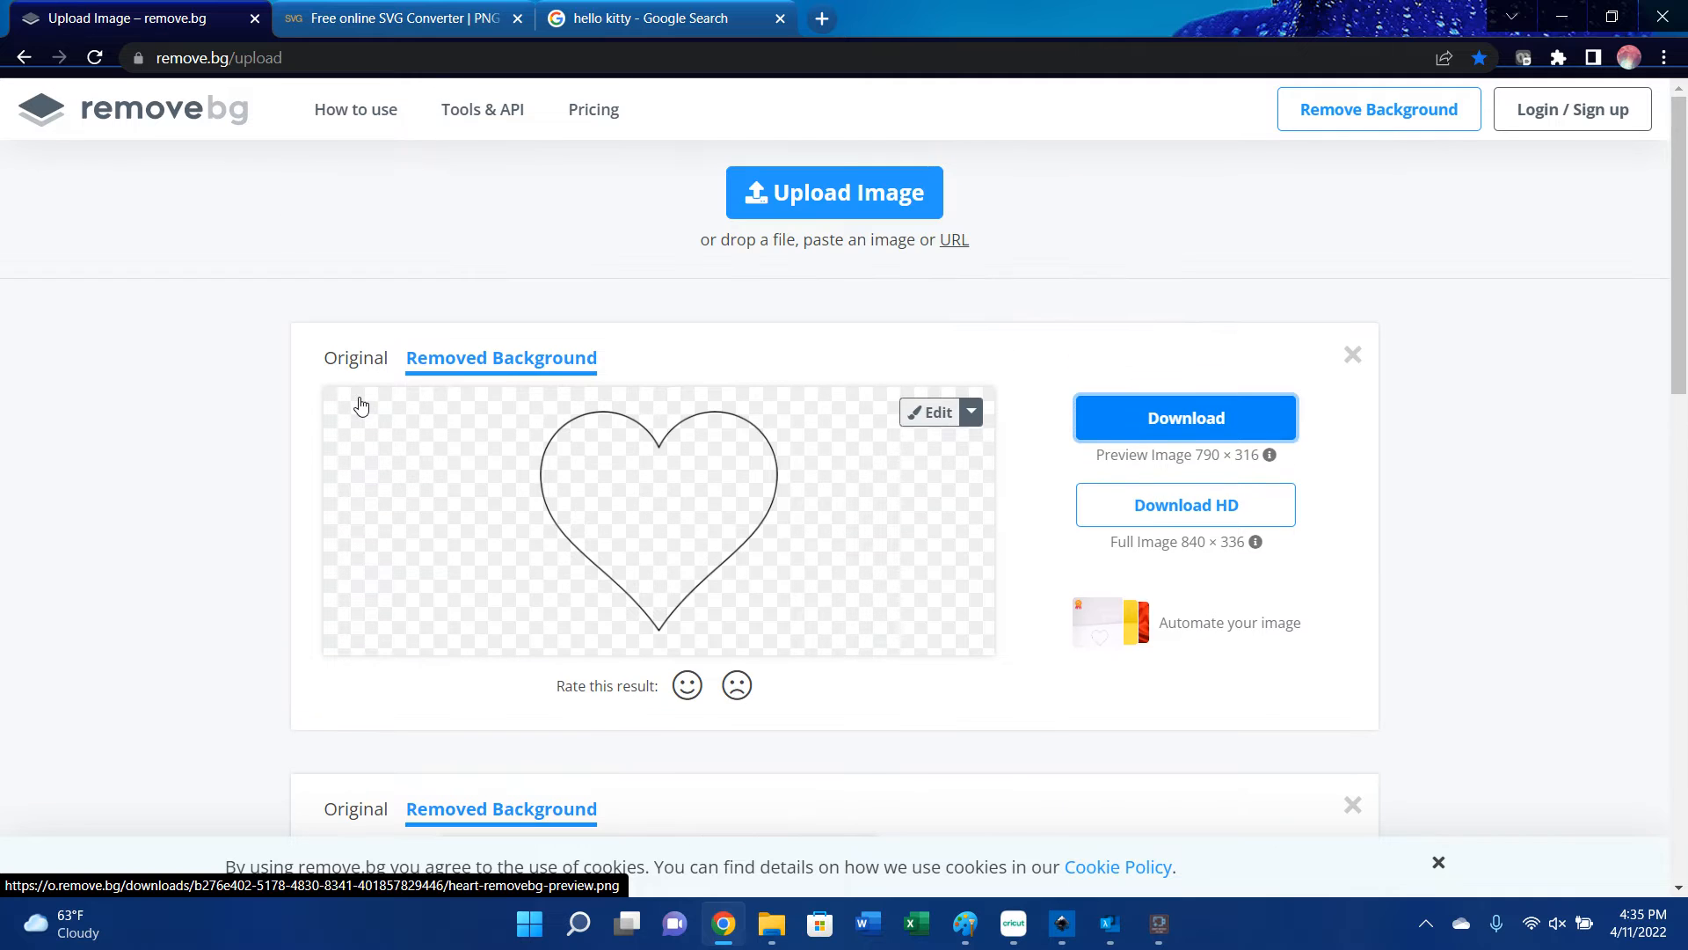
pyautogui.click(839, 202)
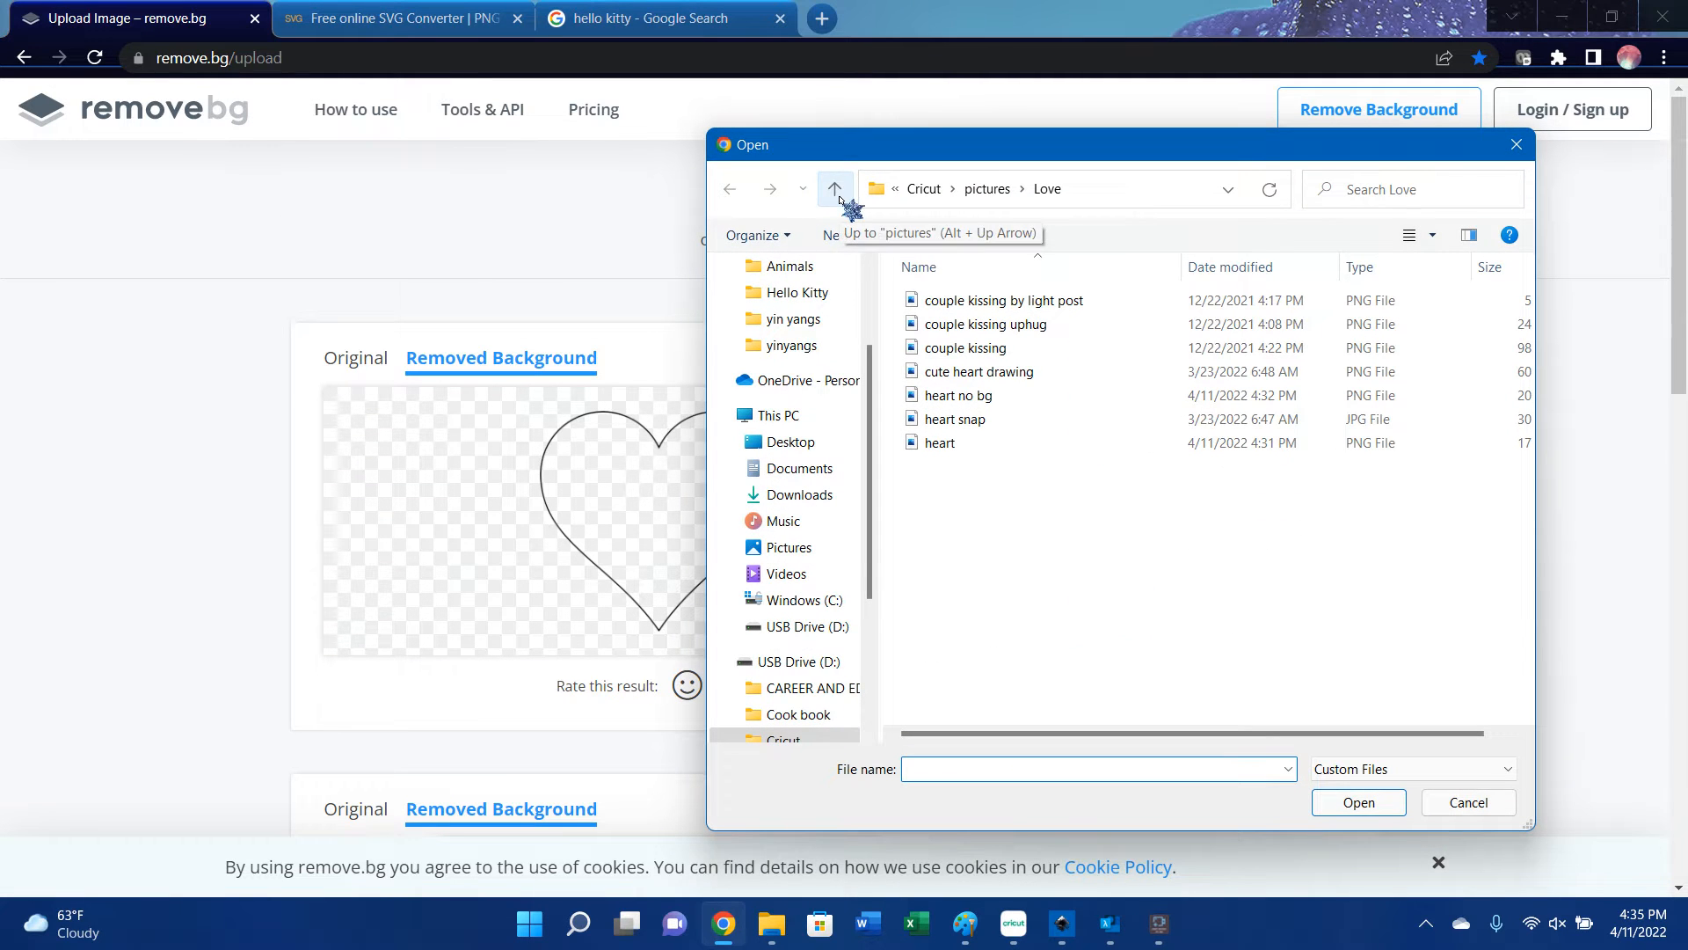
pyautogui.click(837, 195)
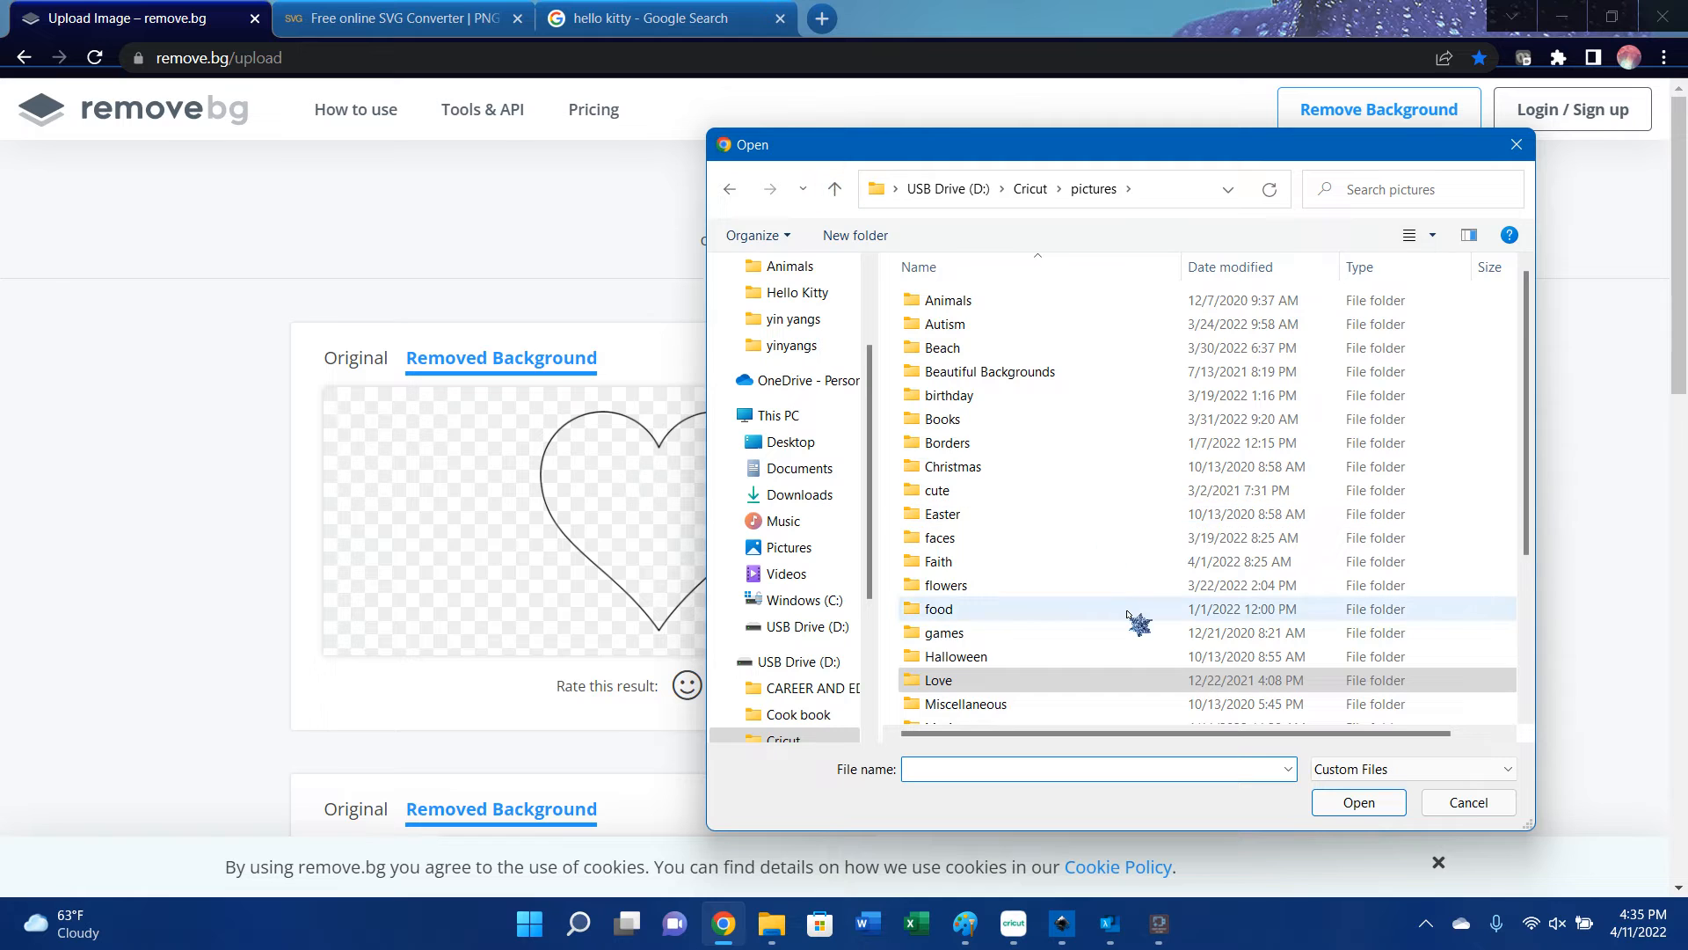
pyautogui.scroll(-3, 1128, 613)
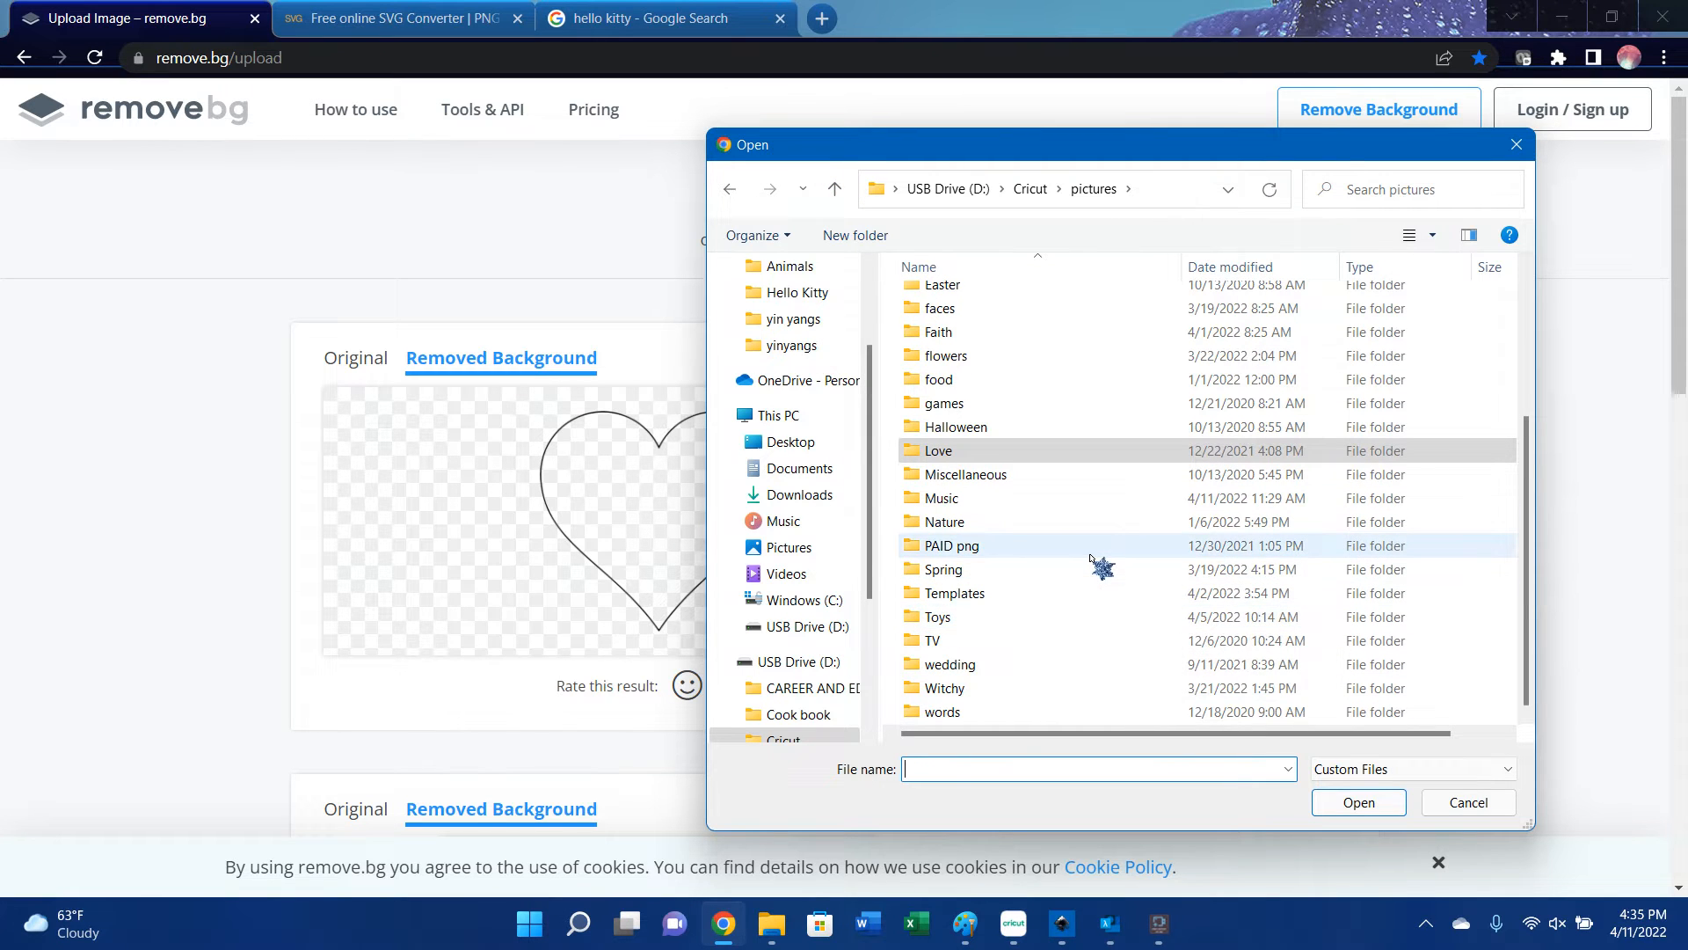
pyautogui.doubleClick(1011, 640)
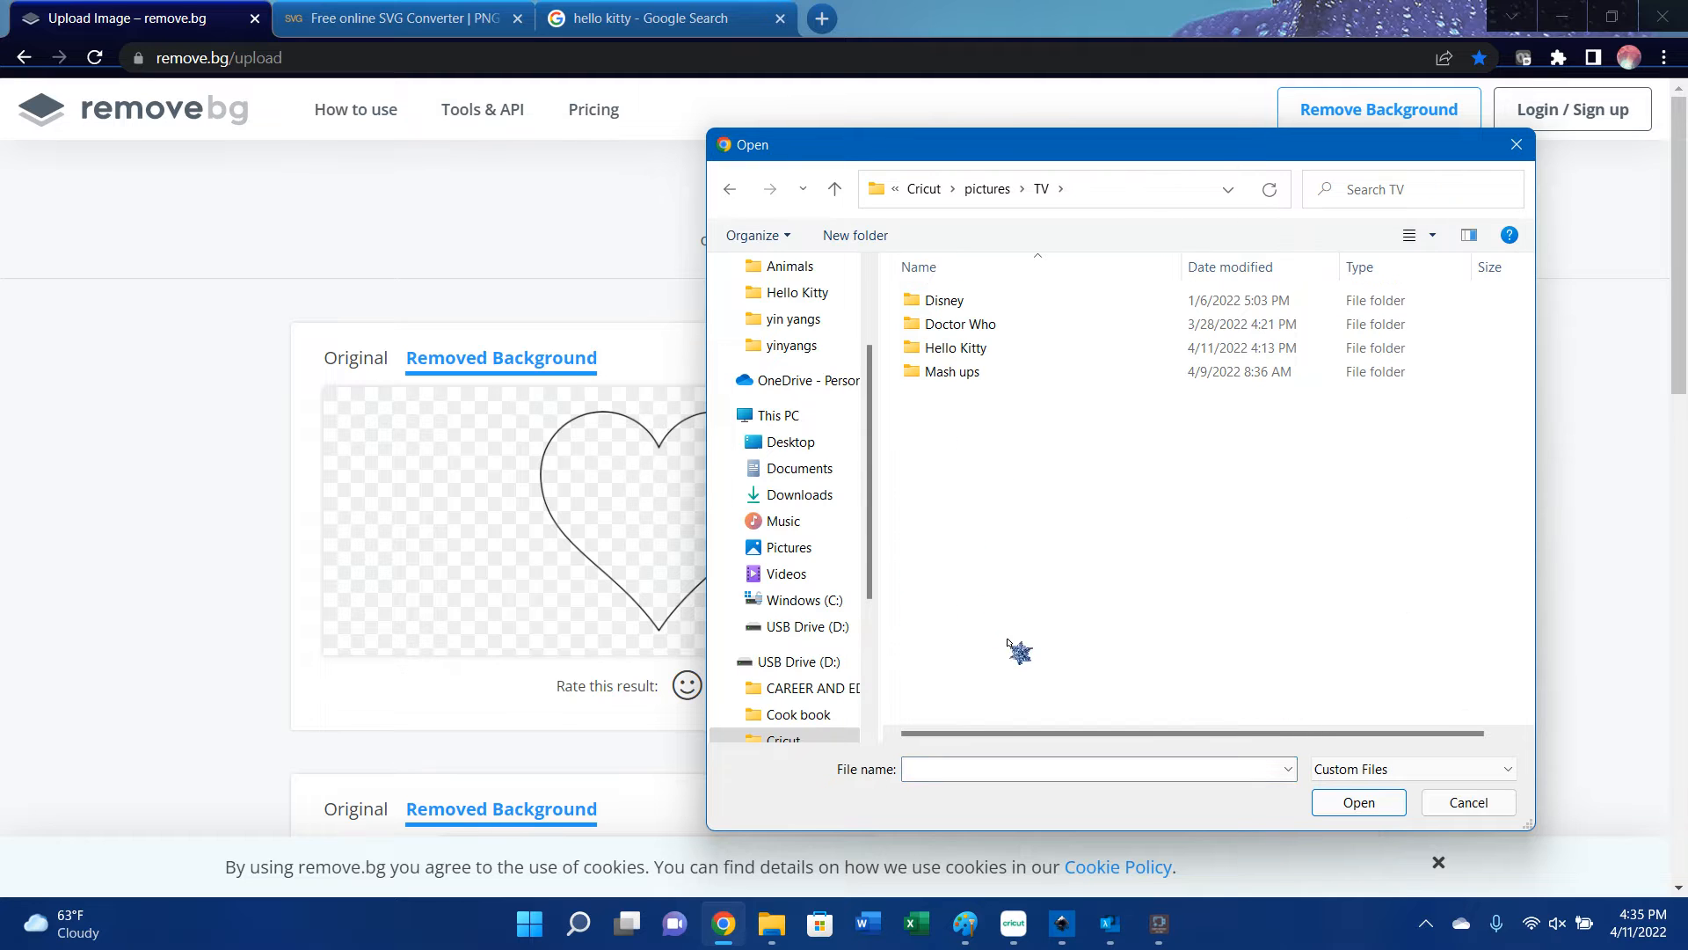
pyautogui.doubleClick(983, 348)
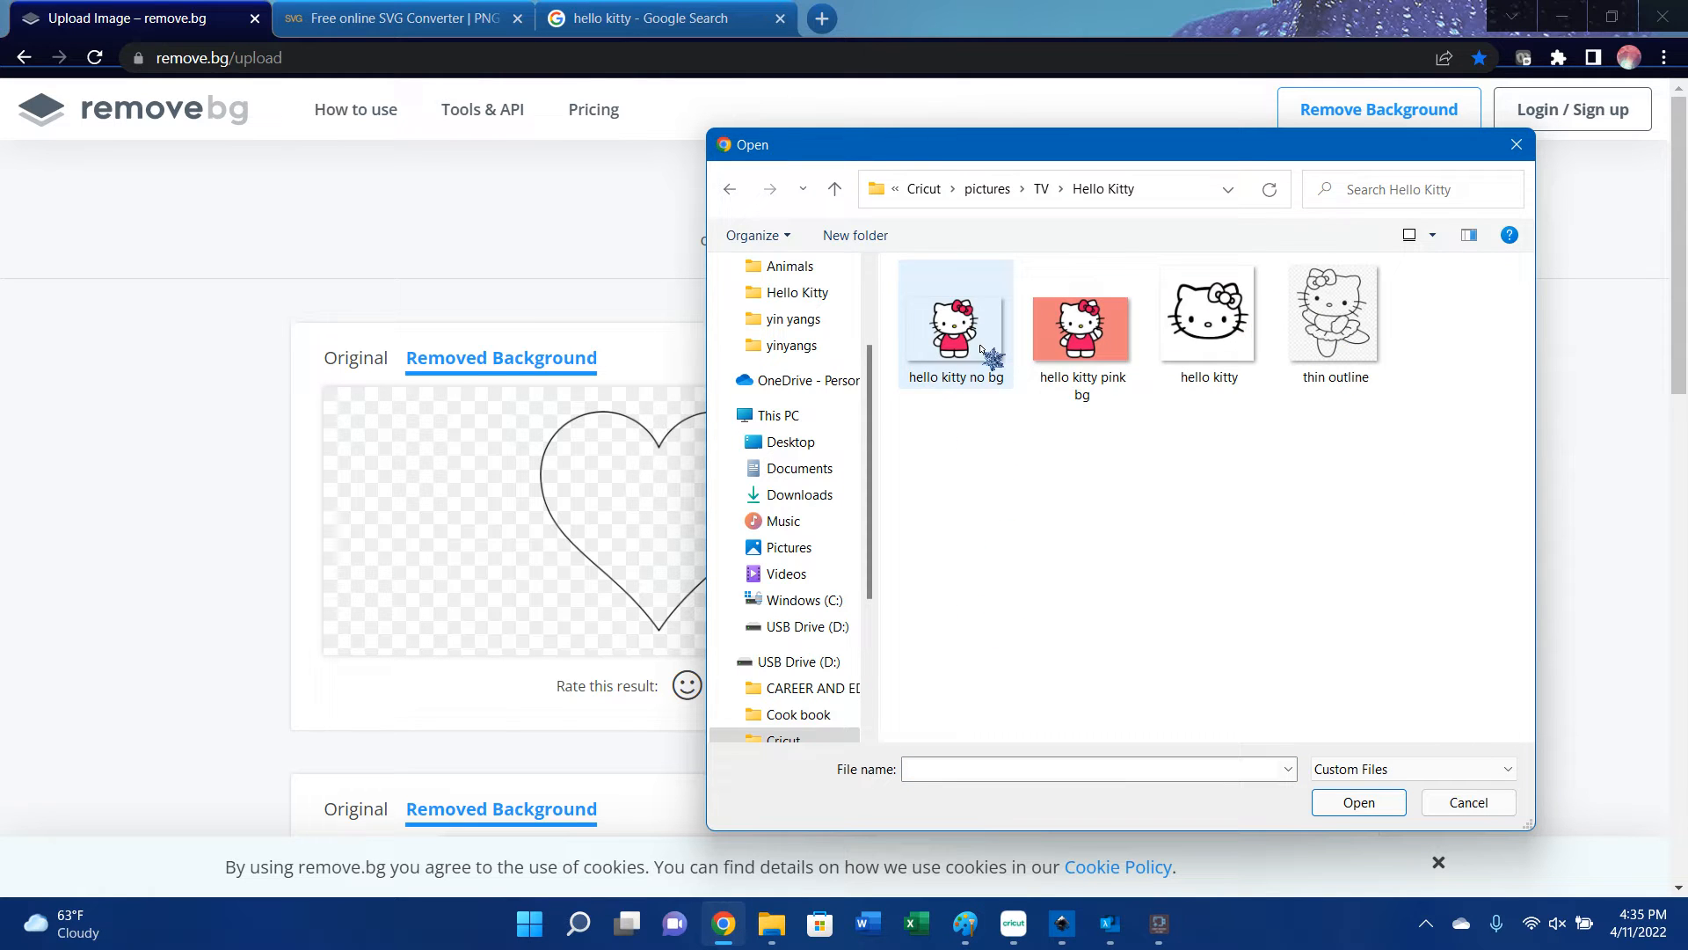
pyautogui.doubleClick(1102, 376)
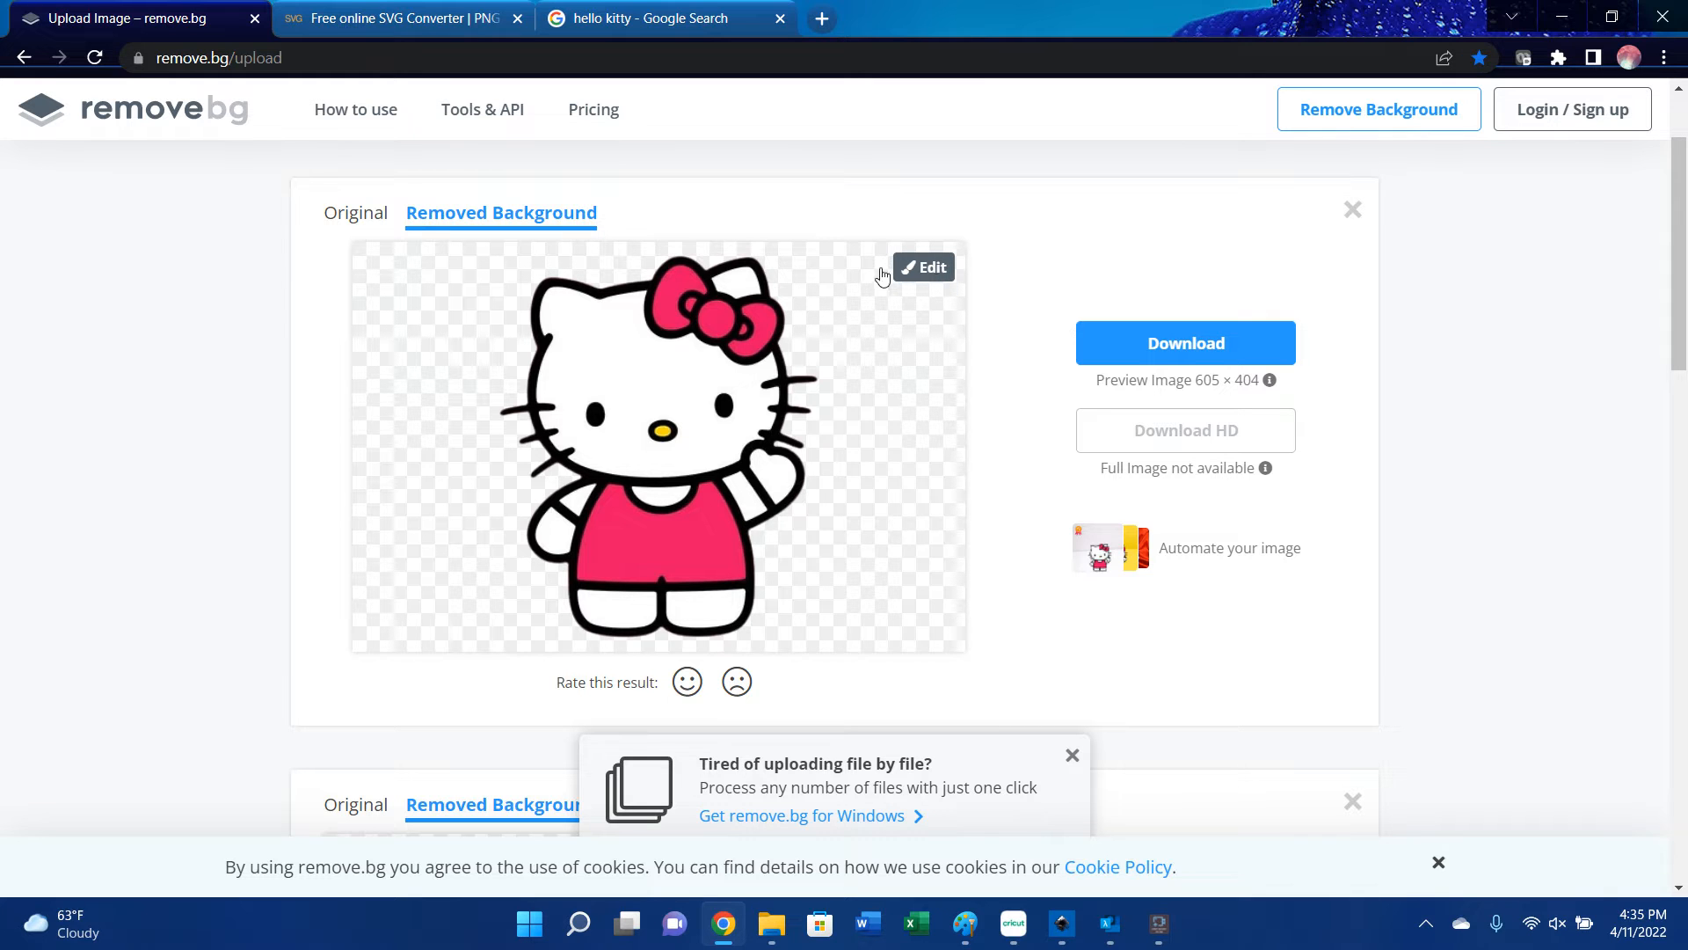
# Try the Restore and Erase brushes on the Hello Kitty cutout in the remove.bg editor, and close the editor.
pyautogui.click(937, 267)
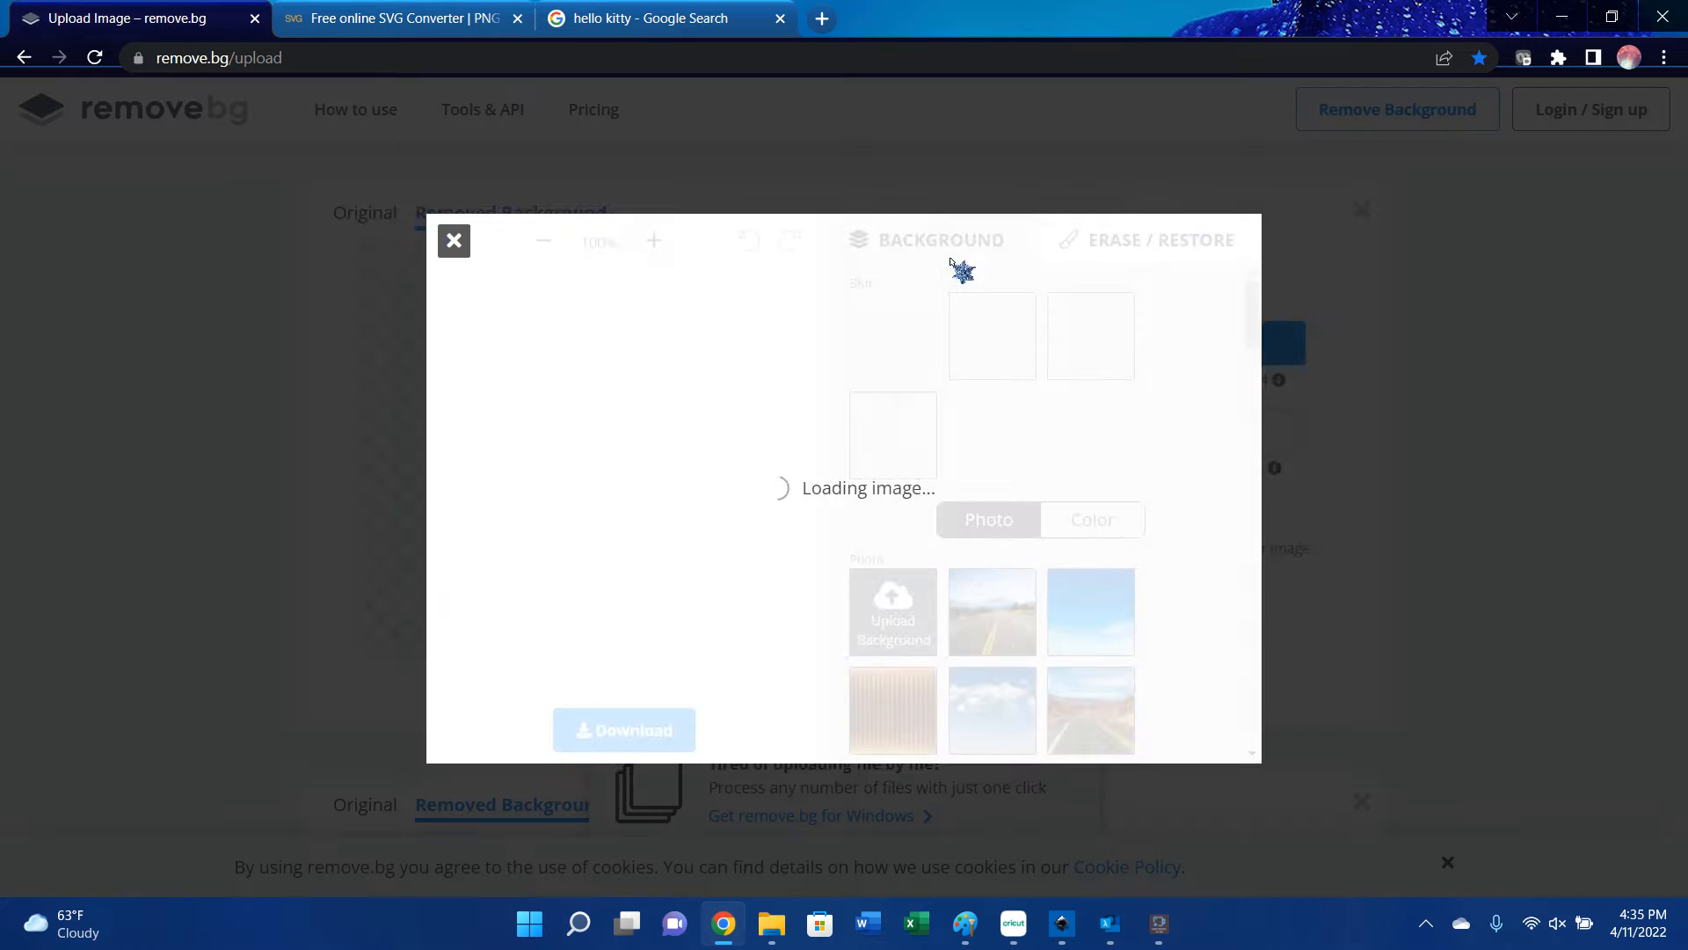
pyautogui.click(1316, 239)
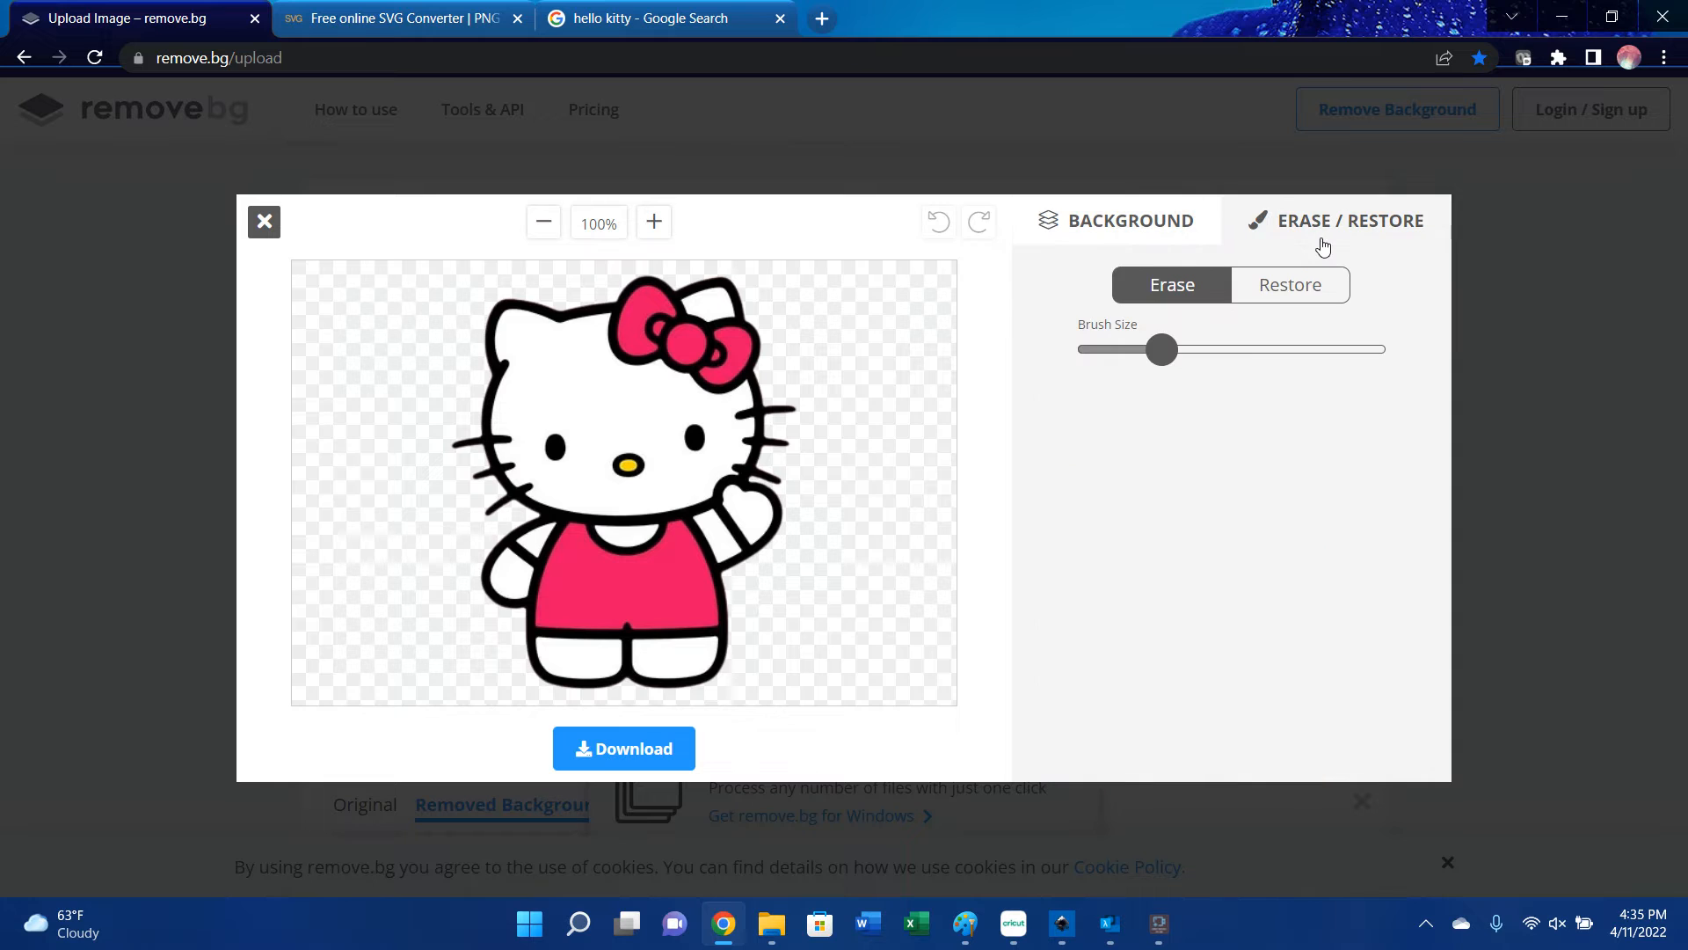
pyautogui.click(1290, 293)
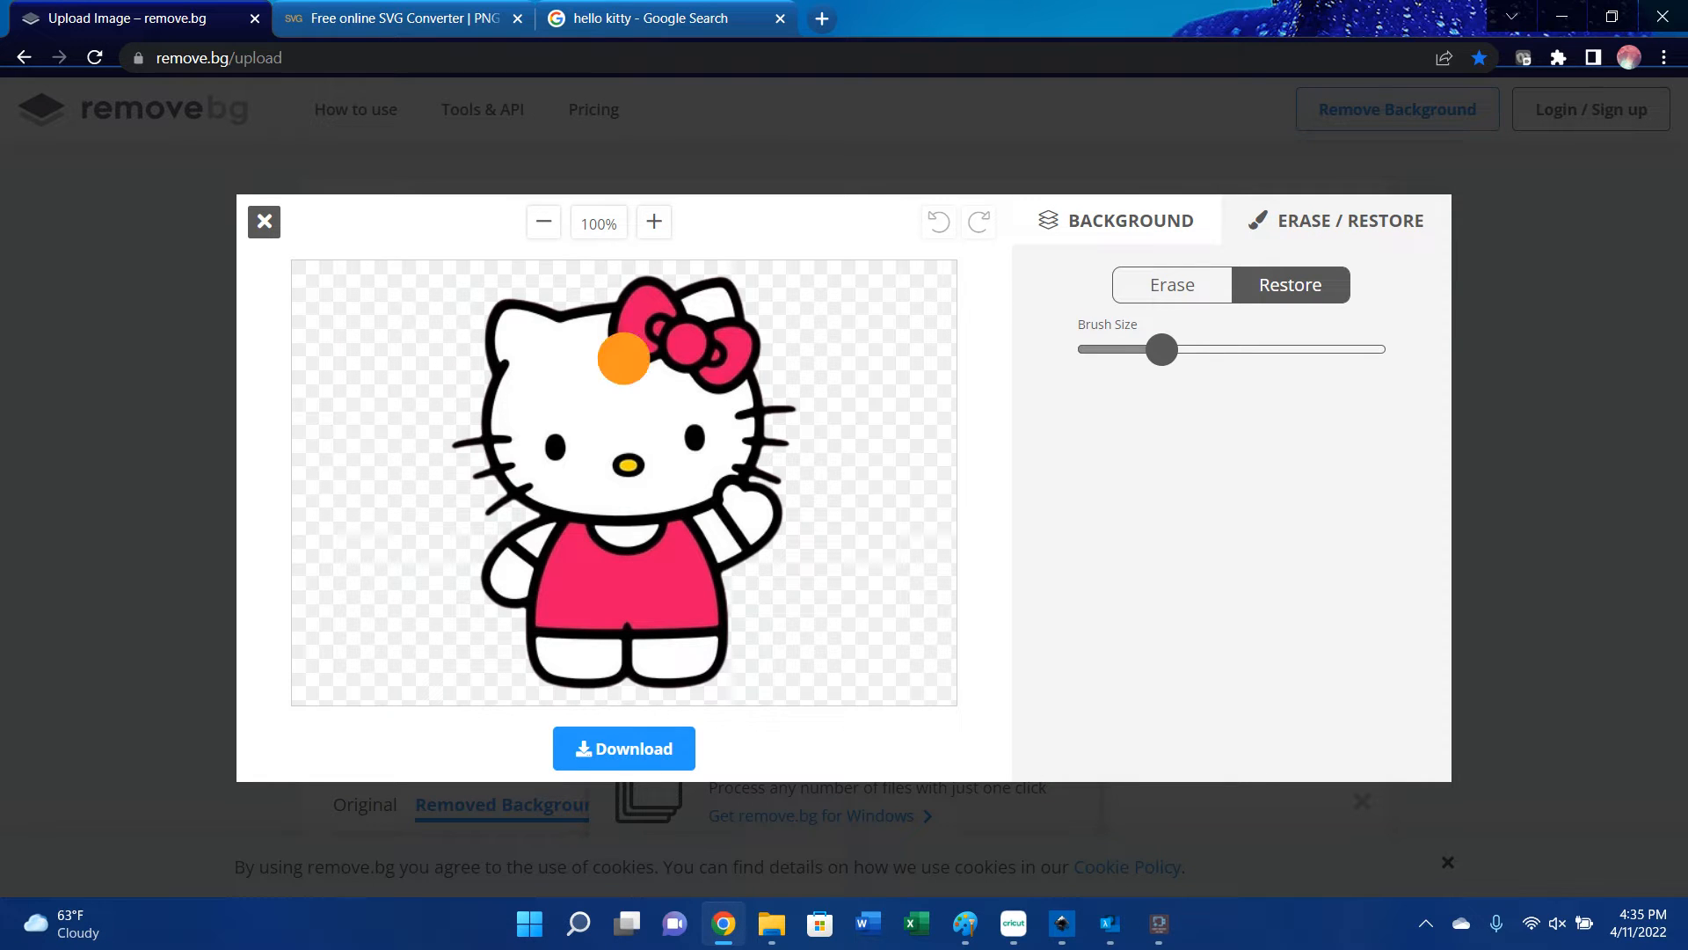
pyautogui.moveTo(756, 387)
pyautogui.mouseDown()
pyautogui.moveTo(371, 418)
pyautogui.moveTo(269, 535)
pyautogui.moveTo(685, 405)
pyautogui.moveTo(383, 490)
pyautogui.moveTo(793, 542)
pyautogui.moveTo(861, 299)
pyautogui.moveTo(912, 283)
pyautogui.moveTo(853, 501)
pyautogui.moveTo(796, 554)
pyautogui.moveTo(895, 504)
pyautogui.moveTo(853, 572)
pyautogui.mouseUp()
pyautogui.click(1179, 284)
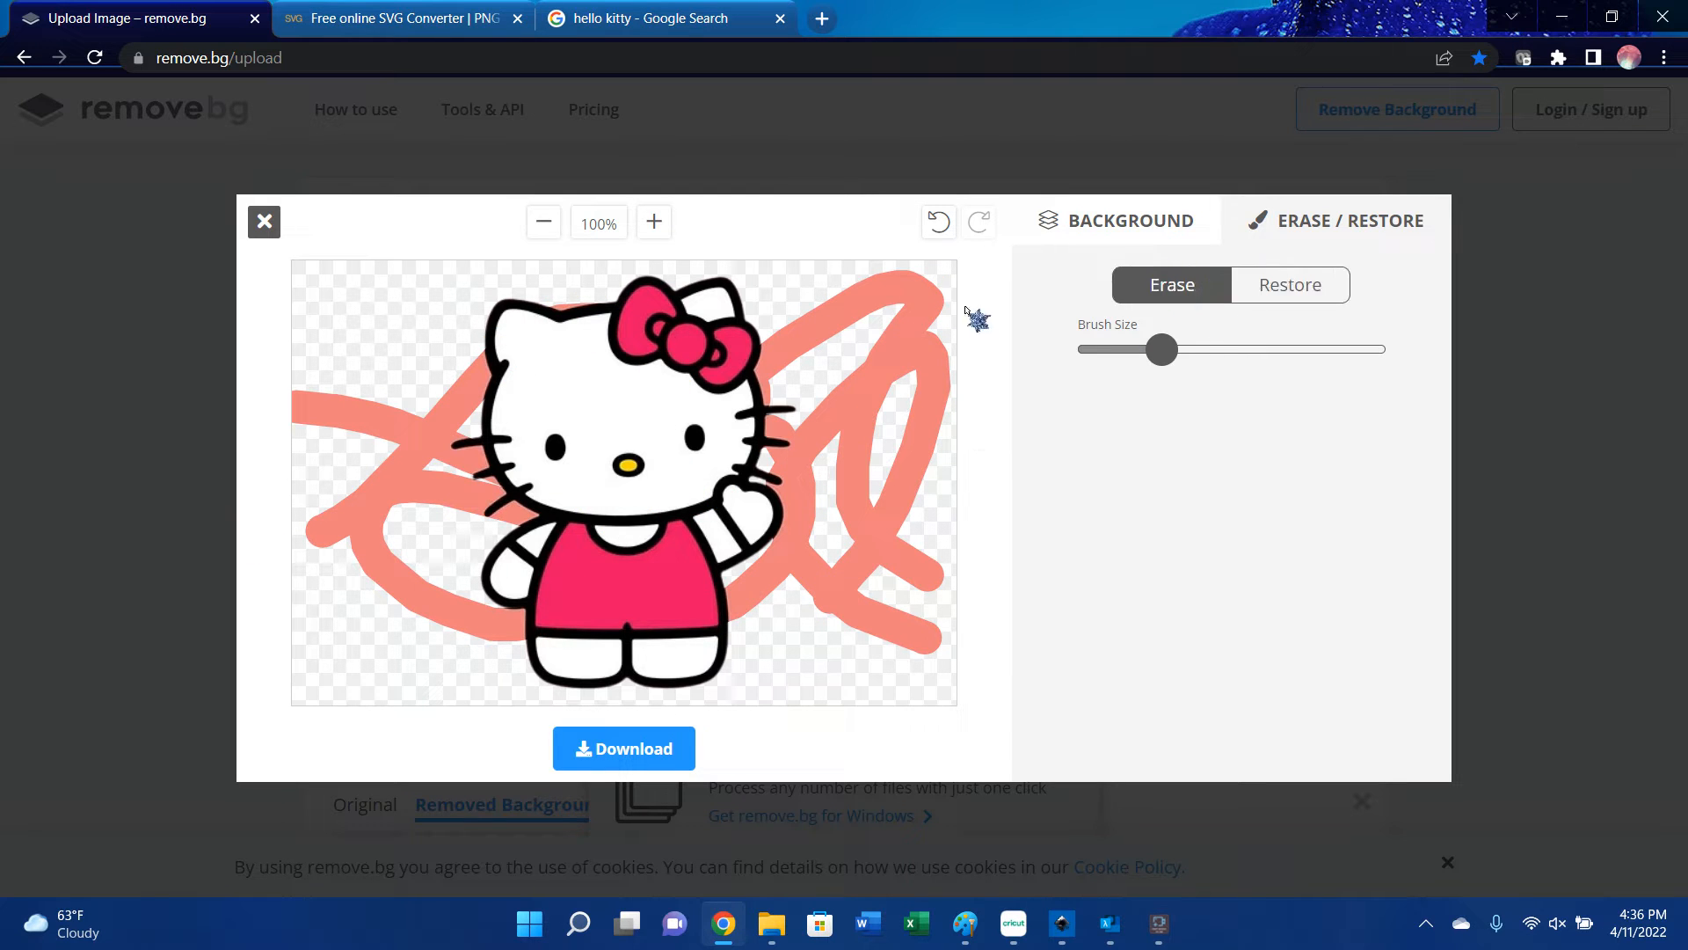
pyautogui.moveTo(781, 366)
pyautogui.mouseDown()
pyautogui.moveTo(544, 517)
pyautogui.moveTo(806, 601)
pyautogui.moveTo(582, 691)
pyautogui.moveTo(534, 328)
pyautogui.moveTo(520, 604)
pyautogui.moveTo(742, 654)
pyautogui.moveTo(926, 459)
pyautogui.mouseUp()
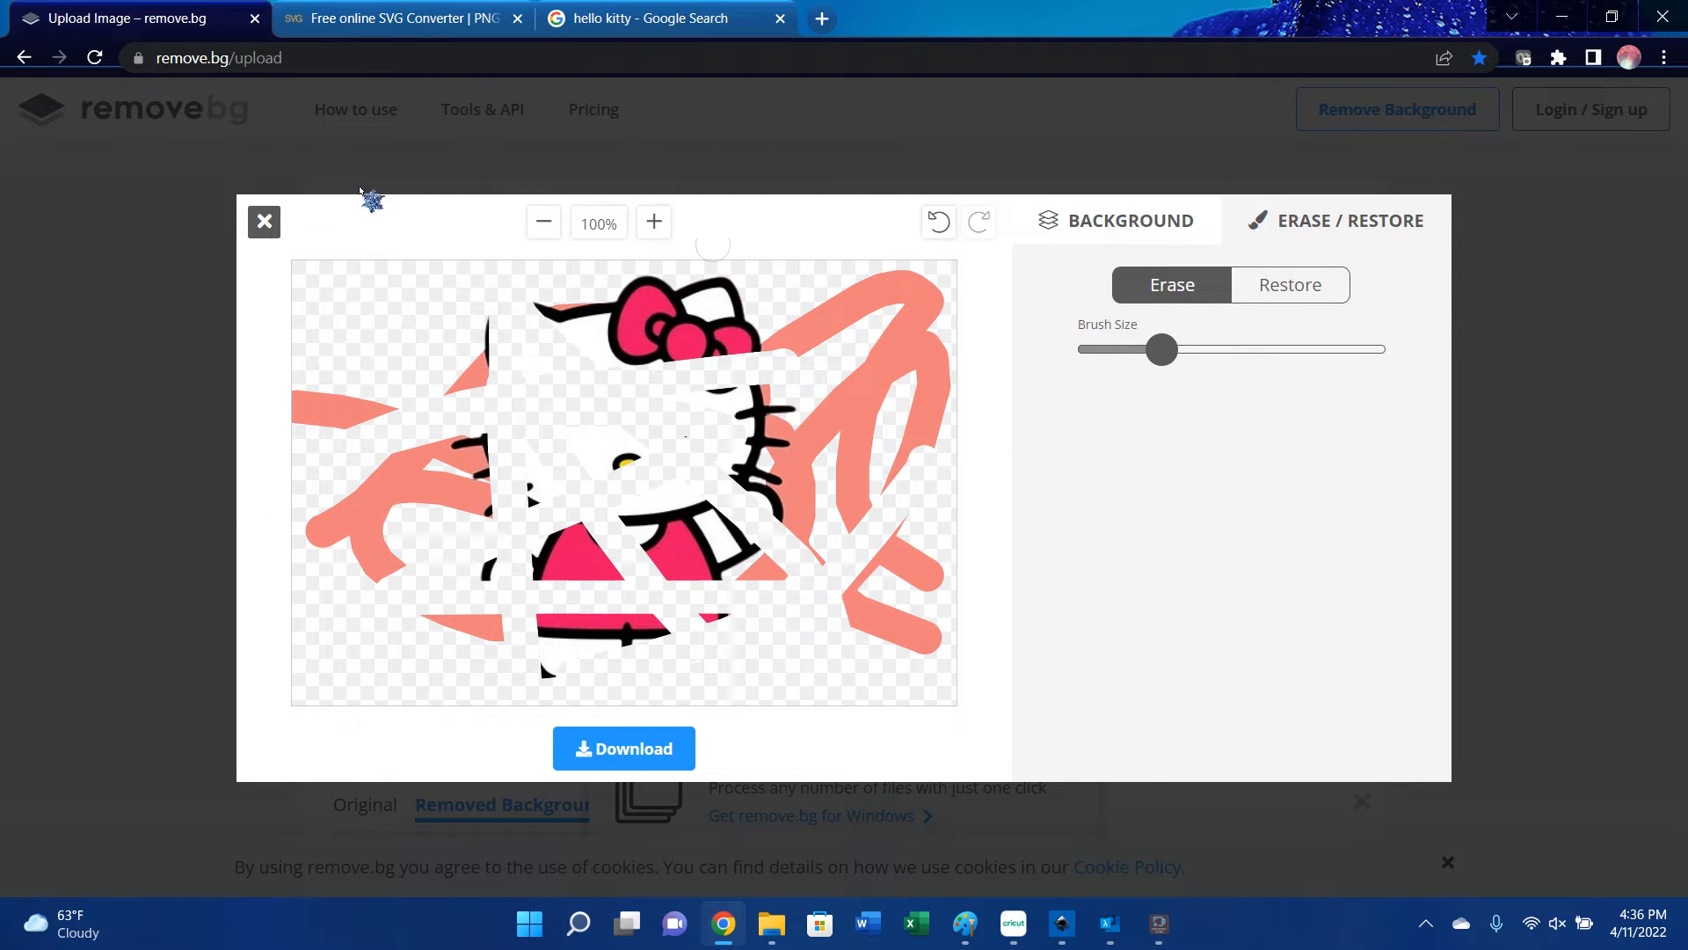
pyautogui.click(265, 223)
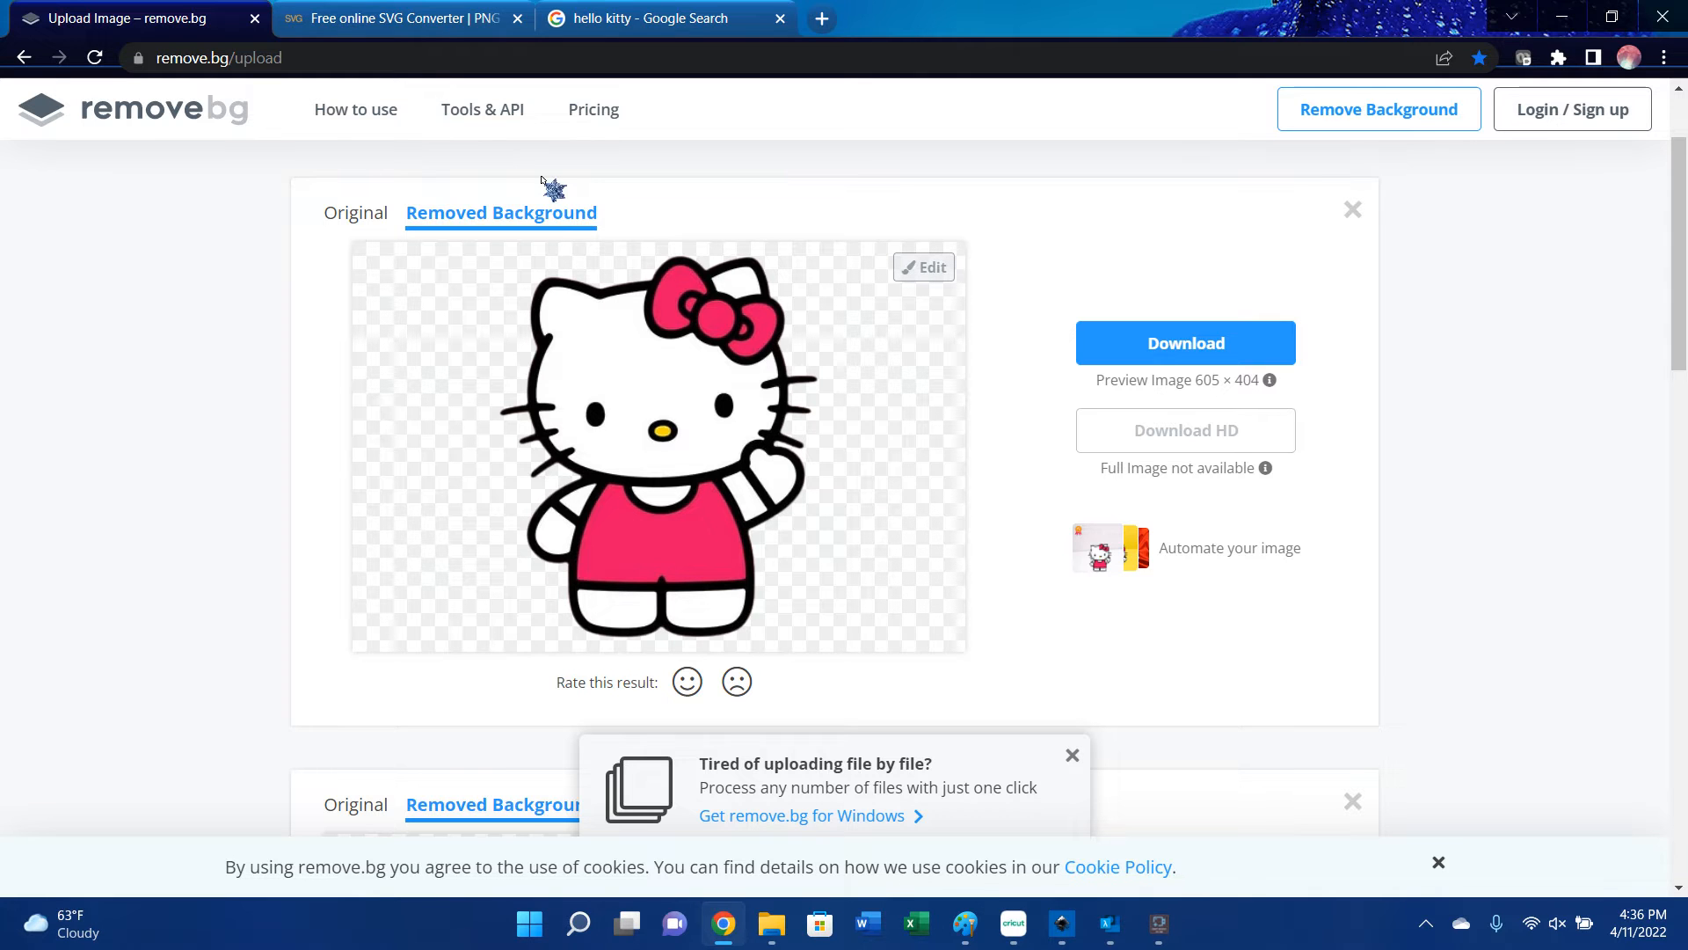
# On SVGcreator, select the "hello kitty" image from the Hello Kitty folder and convert it to SVG.
pyautogui.click(447, 22)
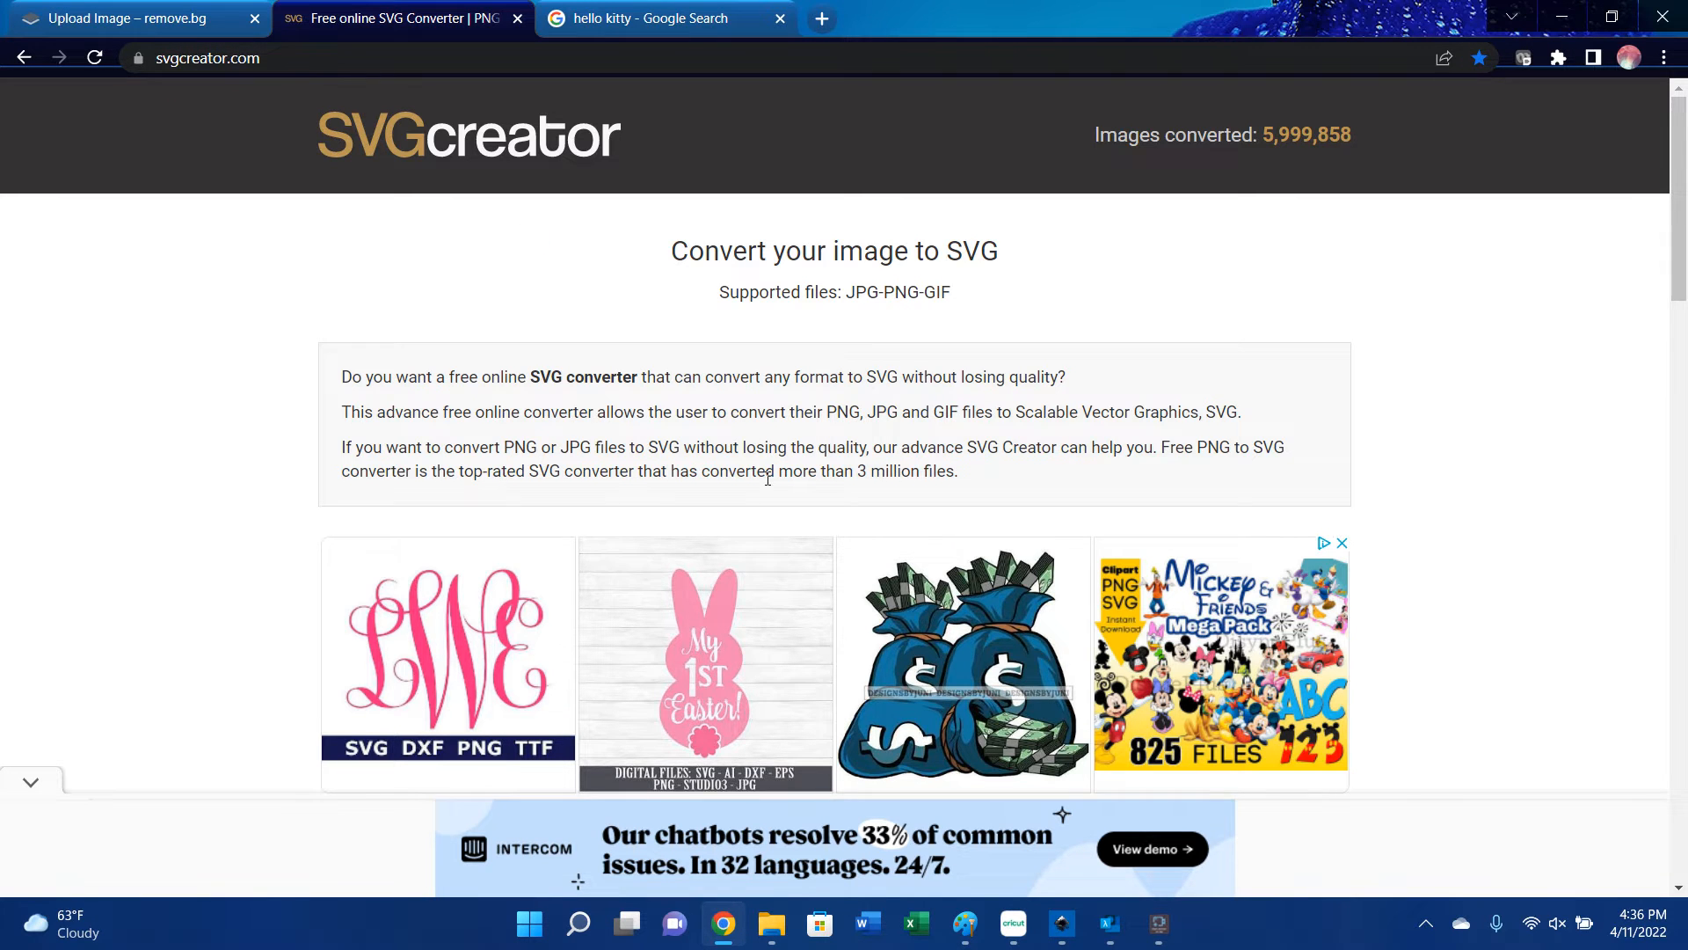
pyautogui.scroll(-5, 767, 482)
pyautogui.click(803, 492)
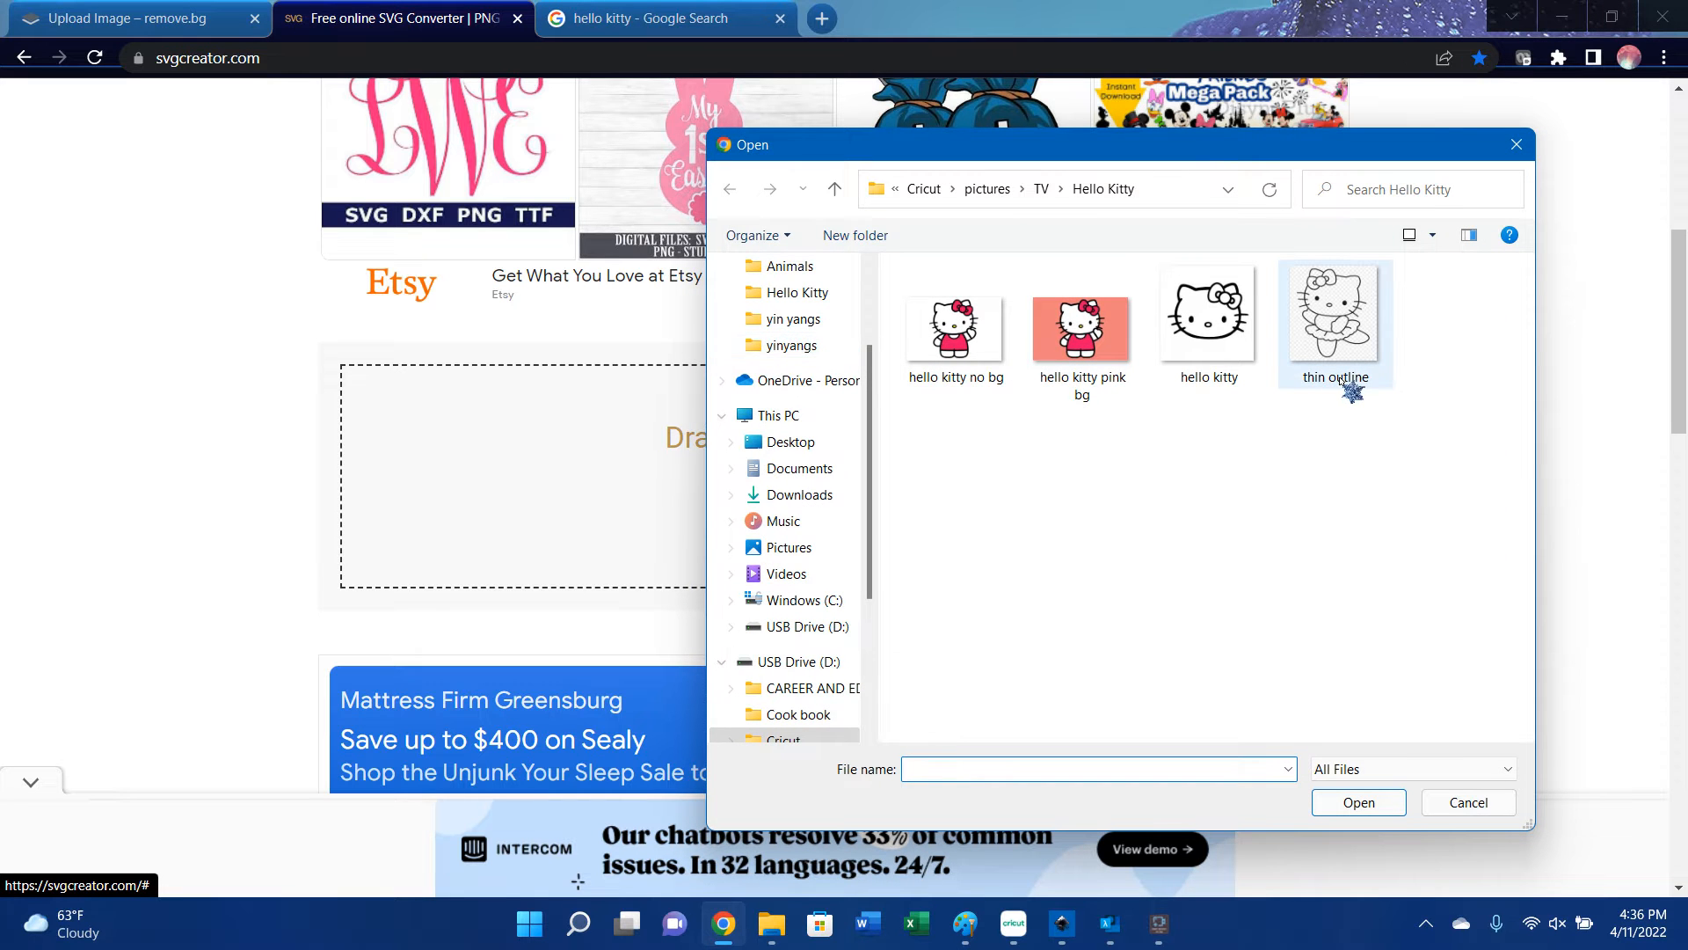
pyautogui.doubleClick(1208, 327)
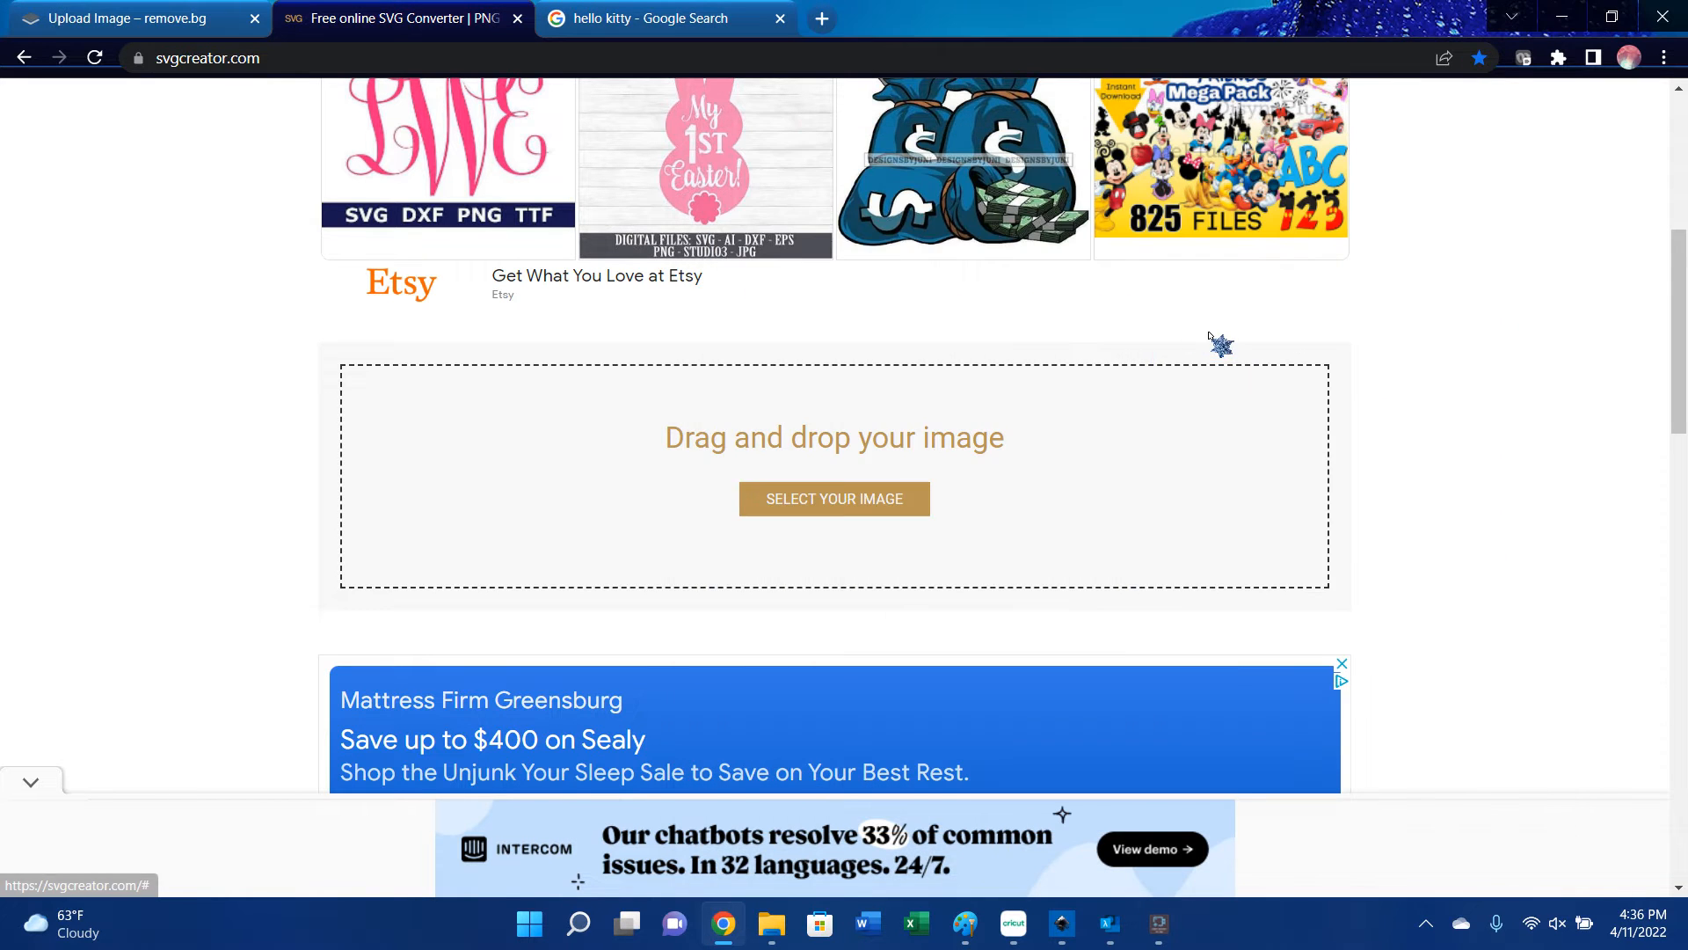
pyautogui.click(898, 499)
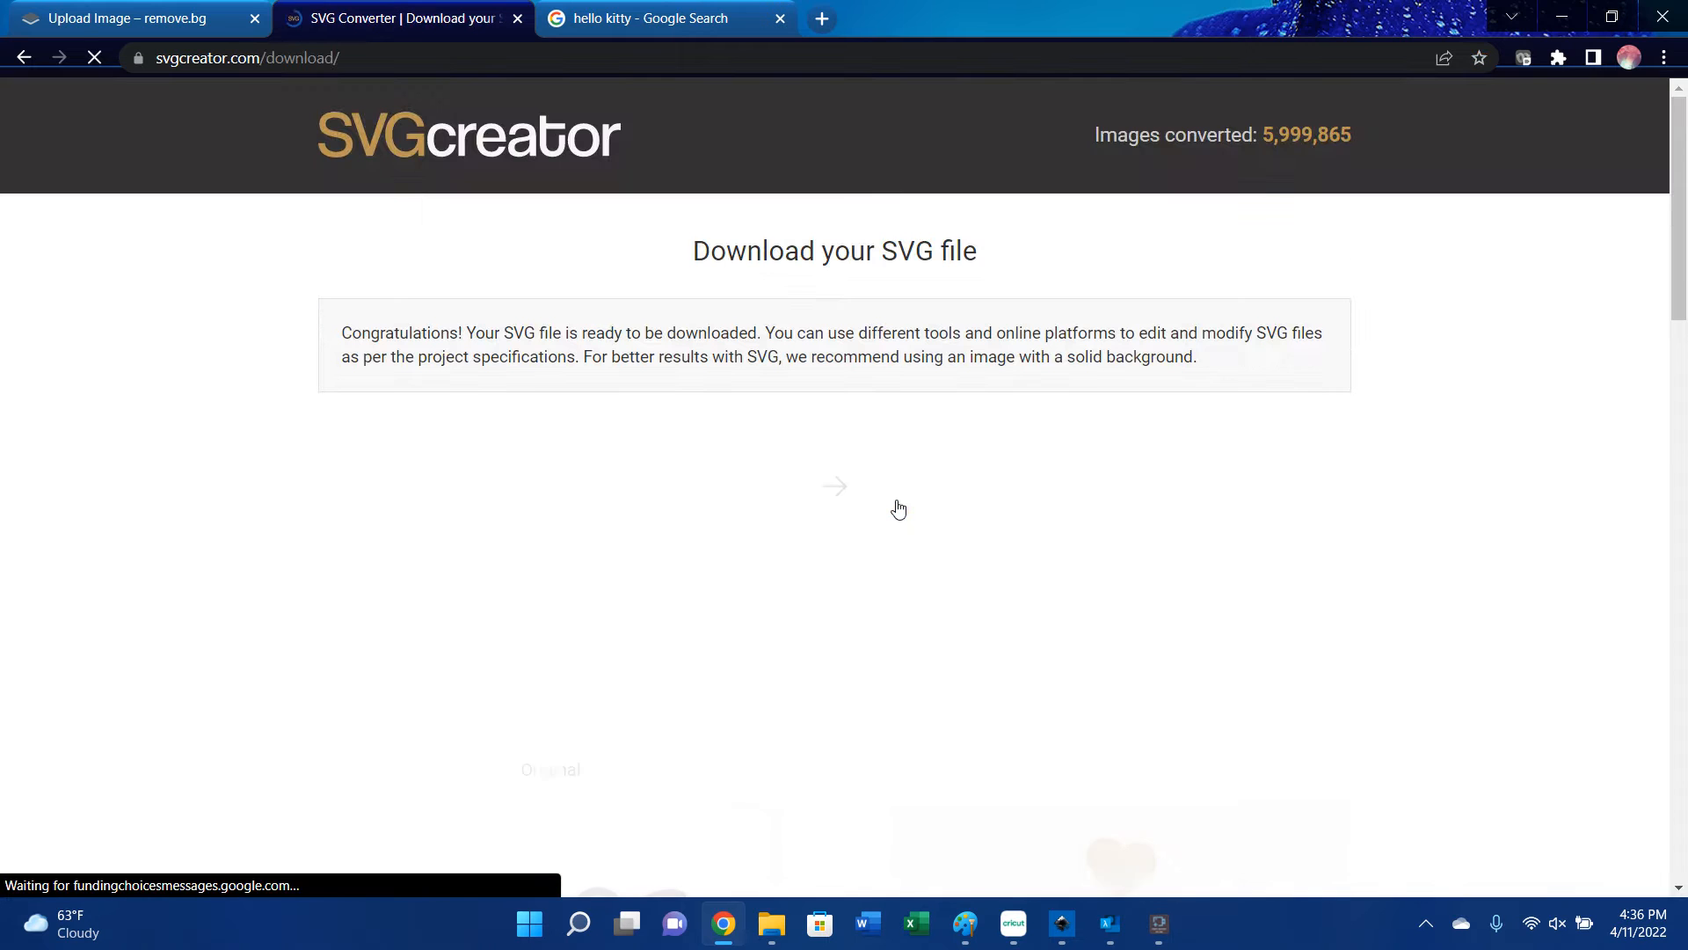
pyautogui.scroll(-6, 1210, 589)
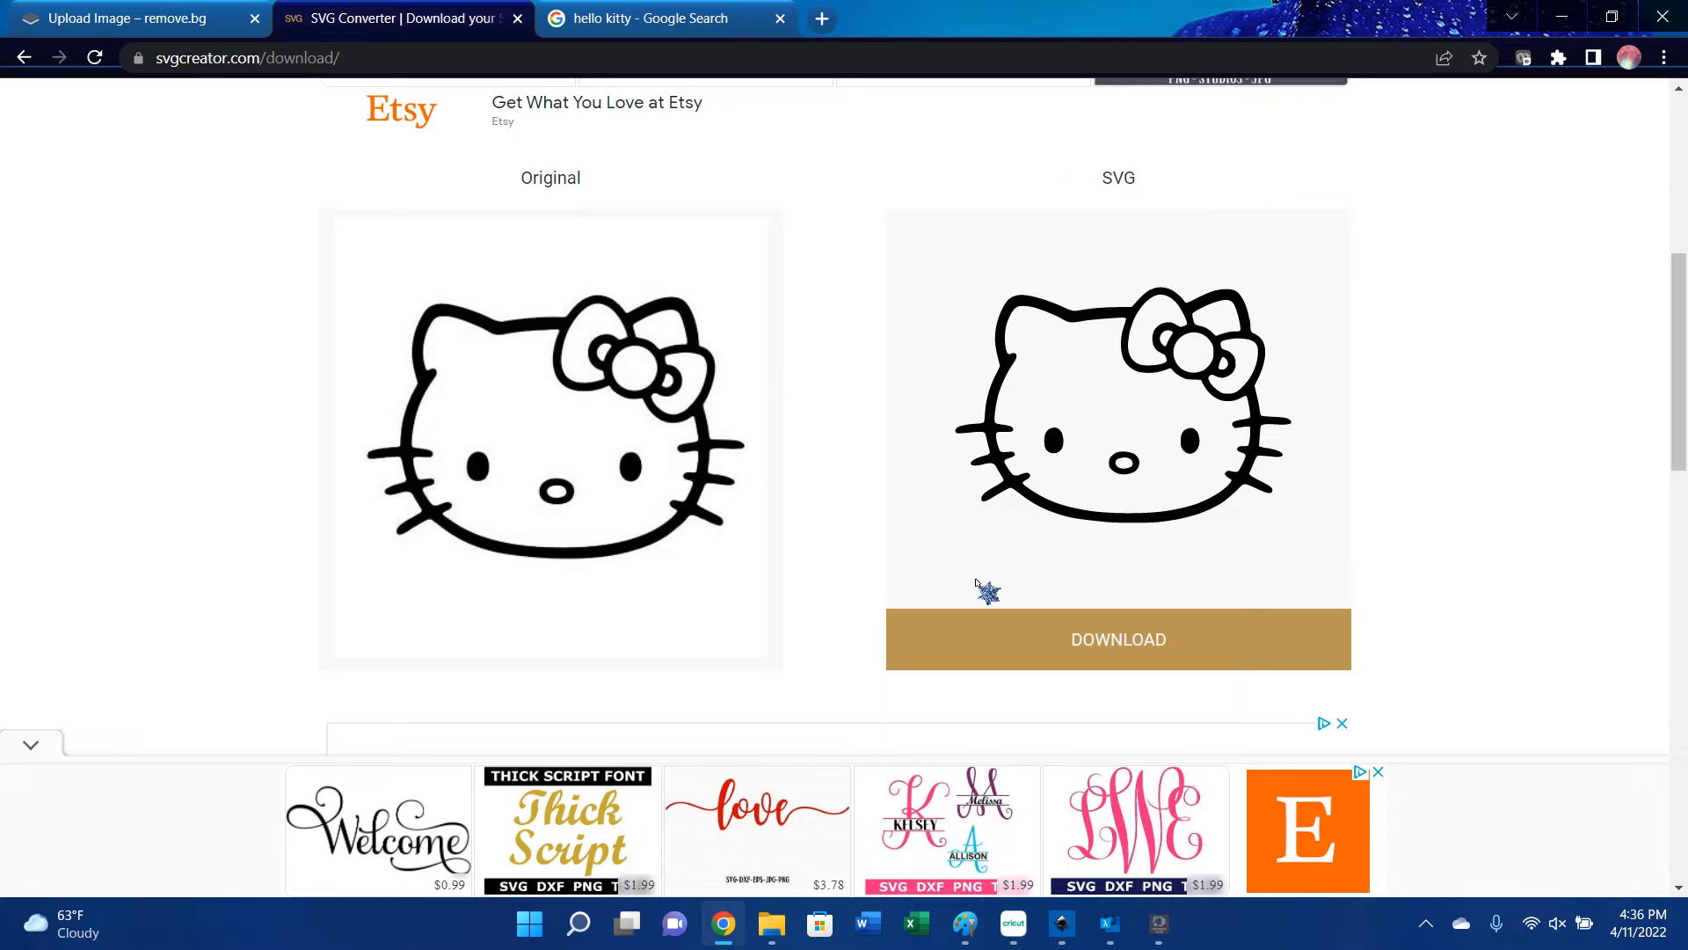
# Start downloading the Hello Kitty SVG, browse to Cricut > SVG files > TV and Movies > Hello Kitty, and cancel the save.
pyautogui.click(1042, 645)
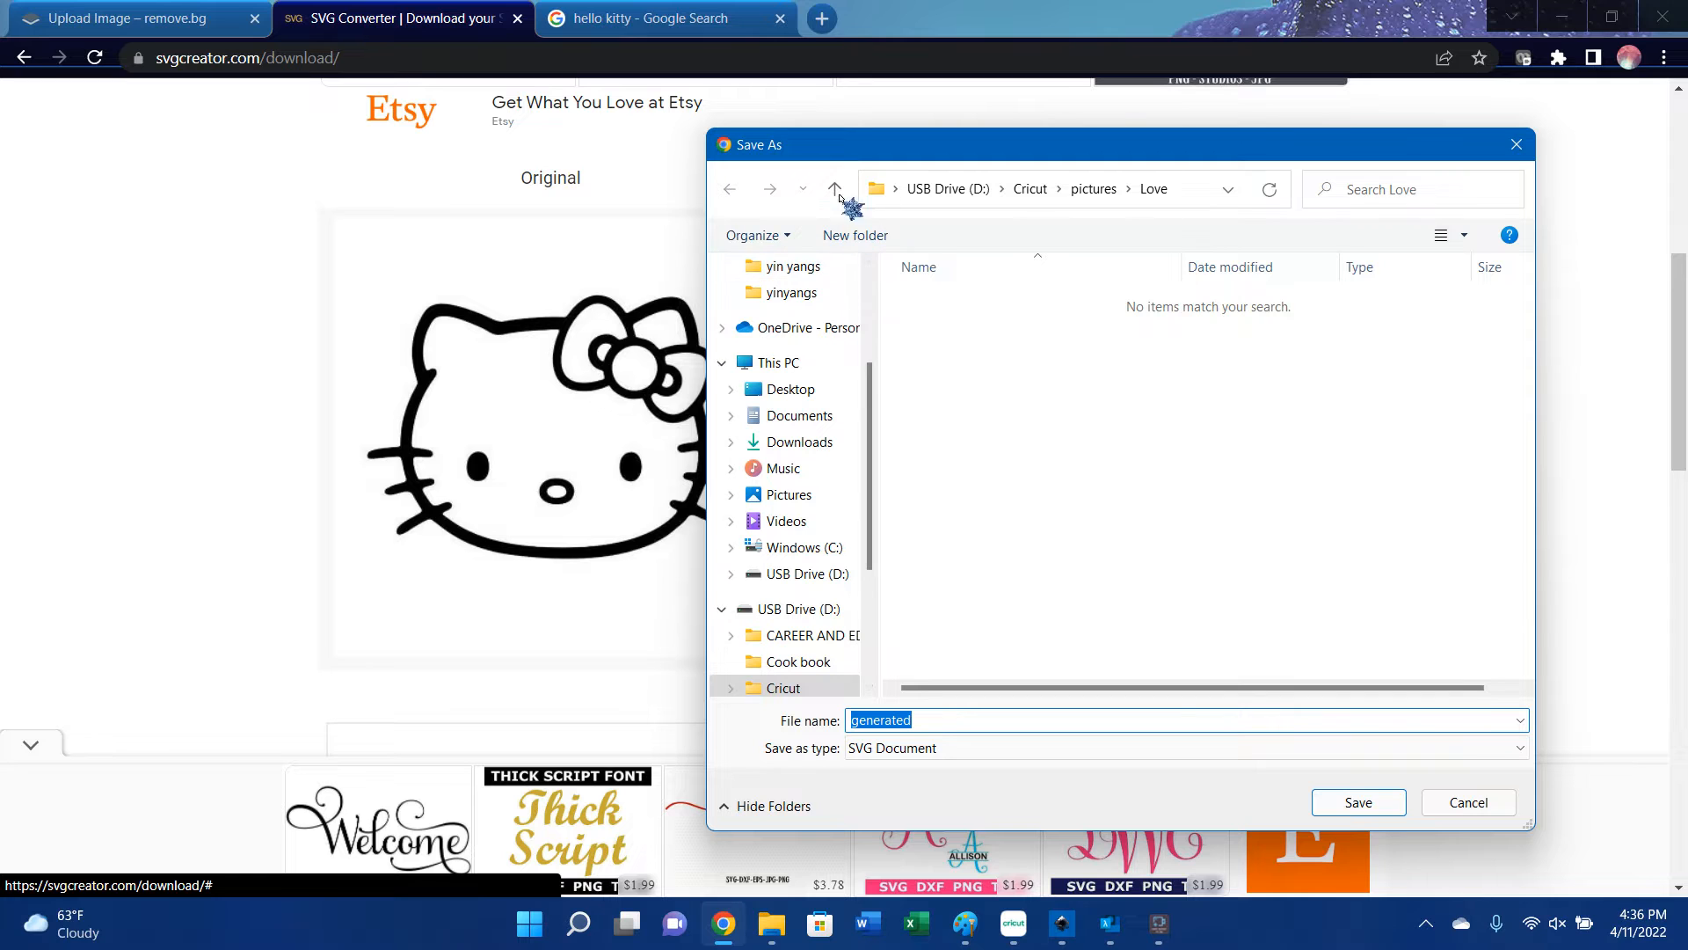
pyautogui.click(835, 187)
pyautogui.click(836, 187)
pyautogui.click(832, 184)
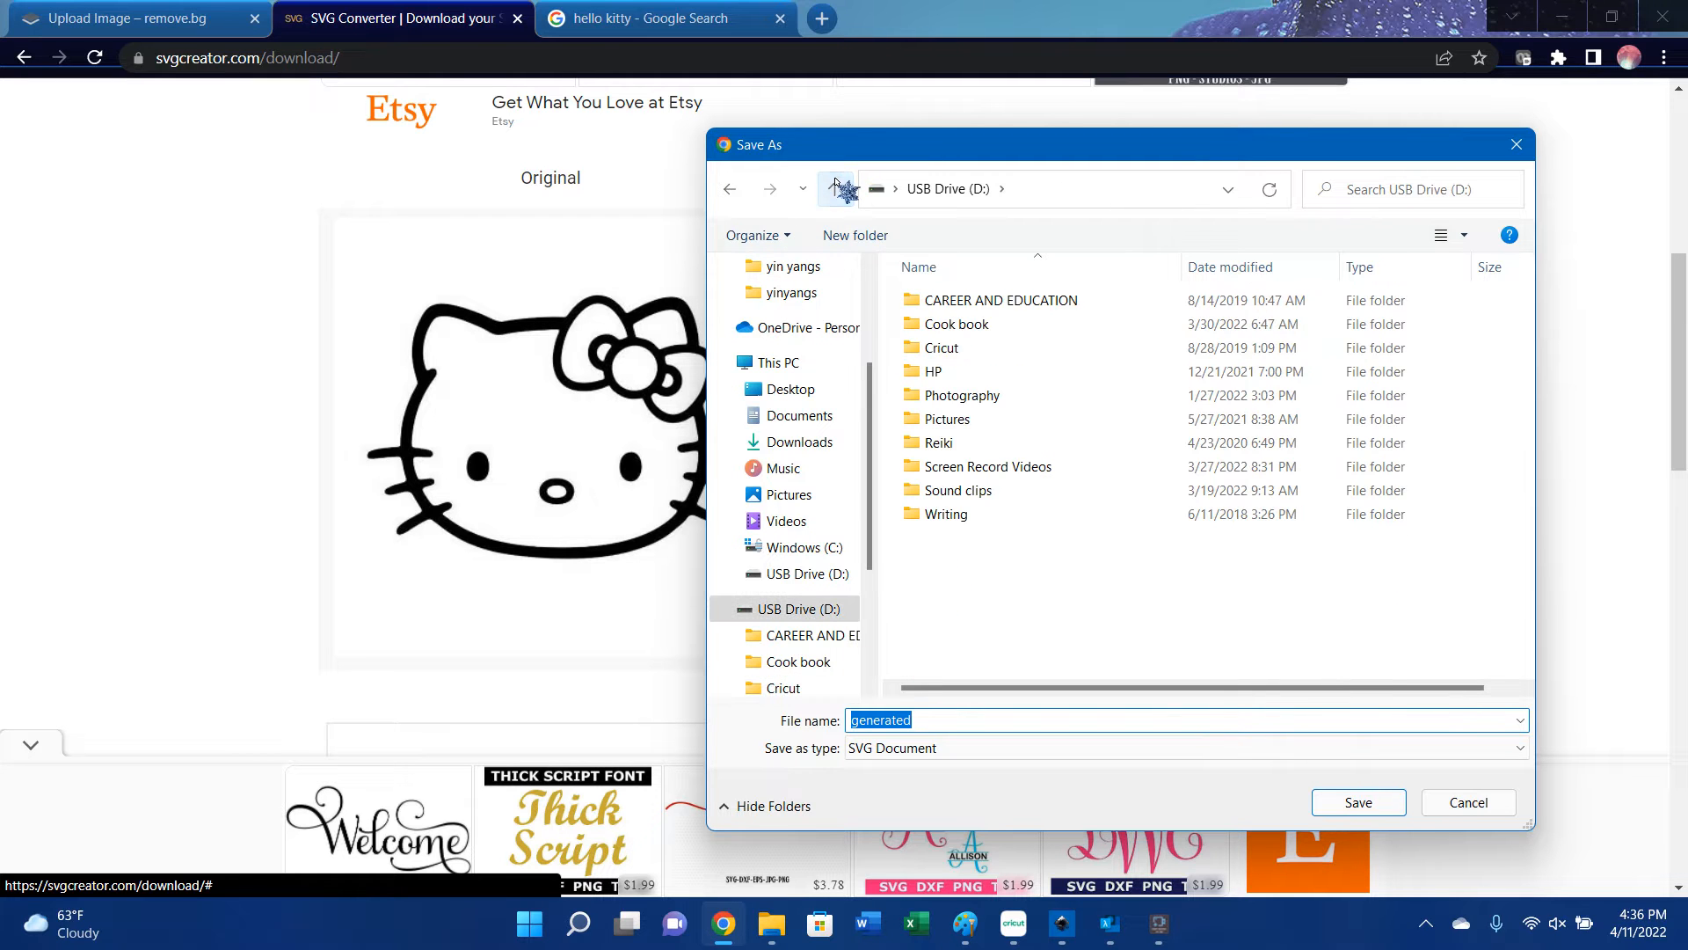
pyautogui.click(948, 347)
pyautogui.doubleClick(947, 348)
pyautogui.doubleClick(954, 369)
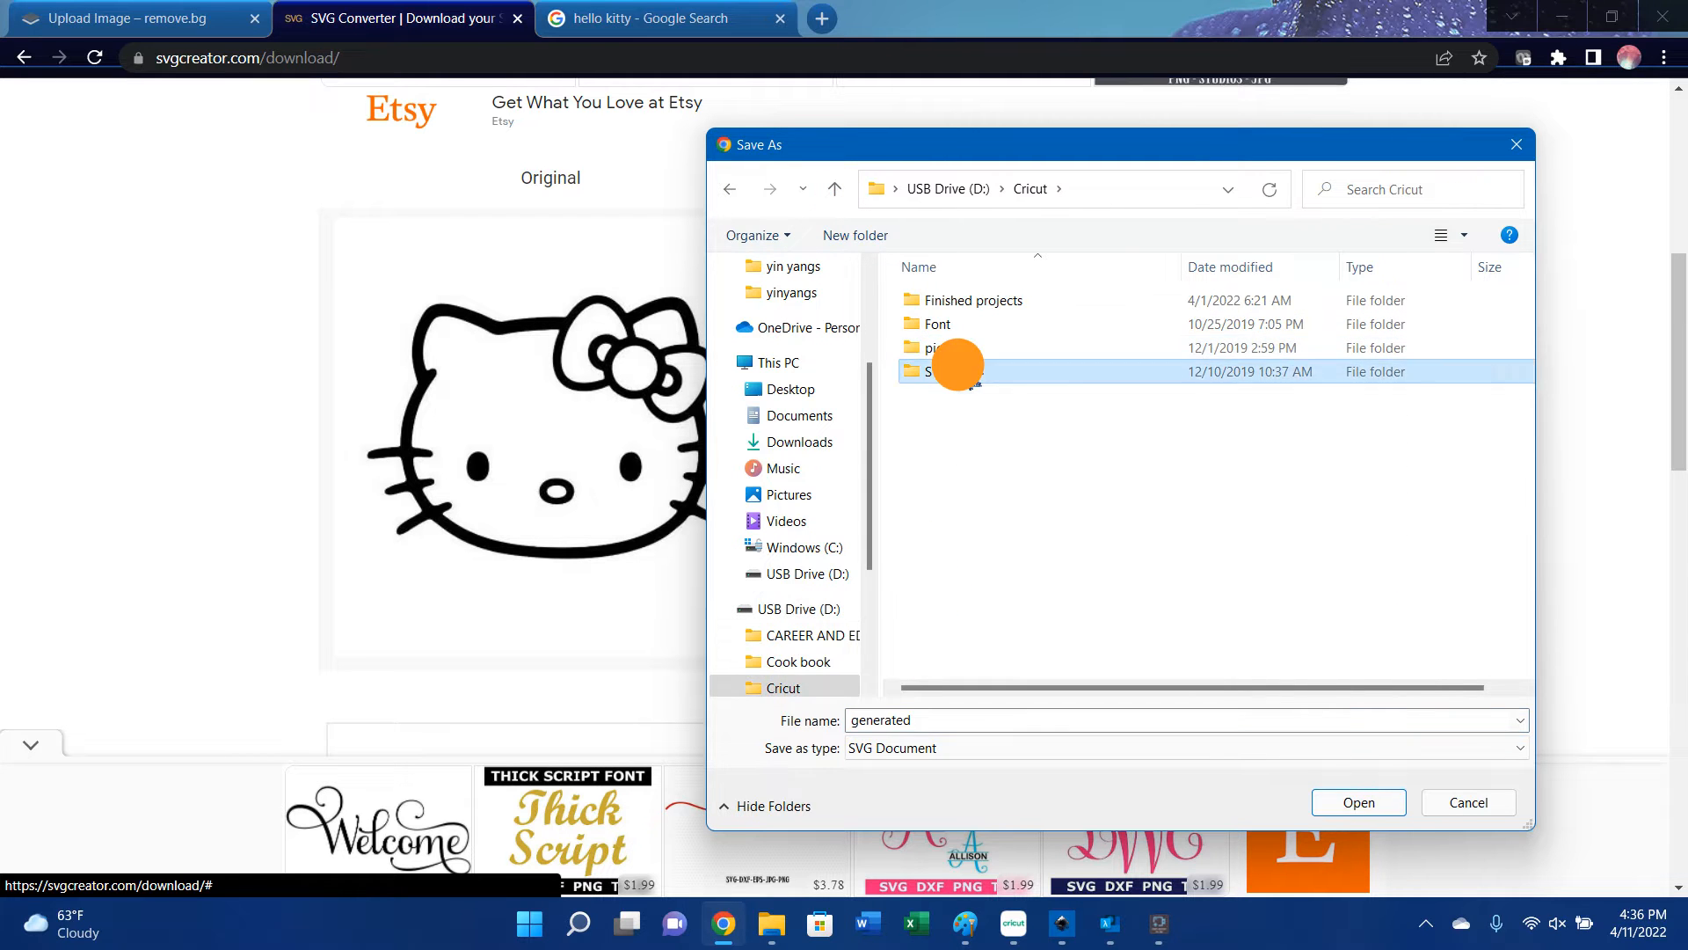
pyautogui.scroll(-3, 1051, 585)
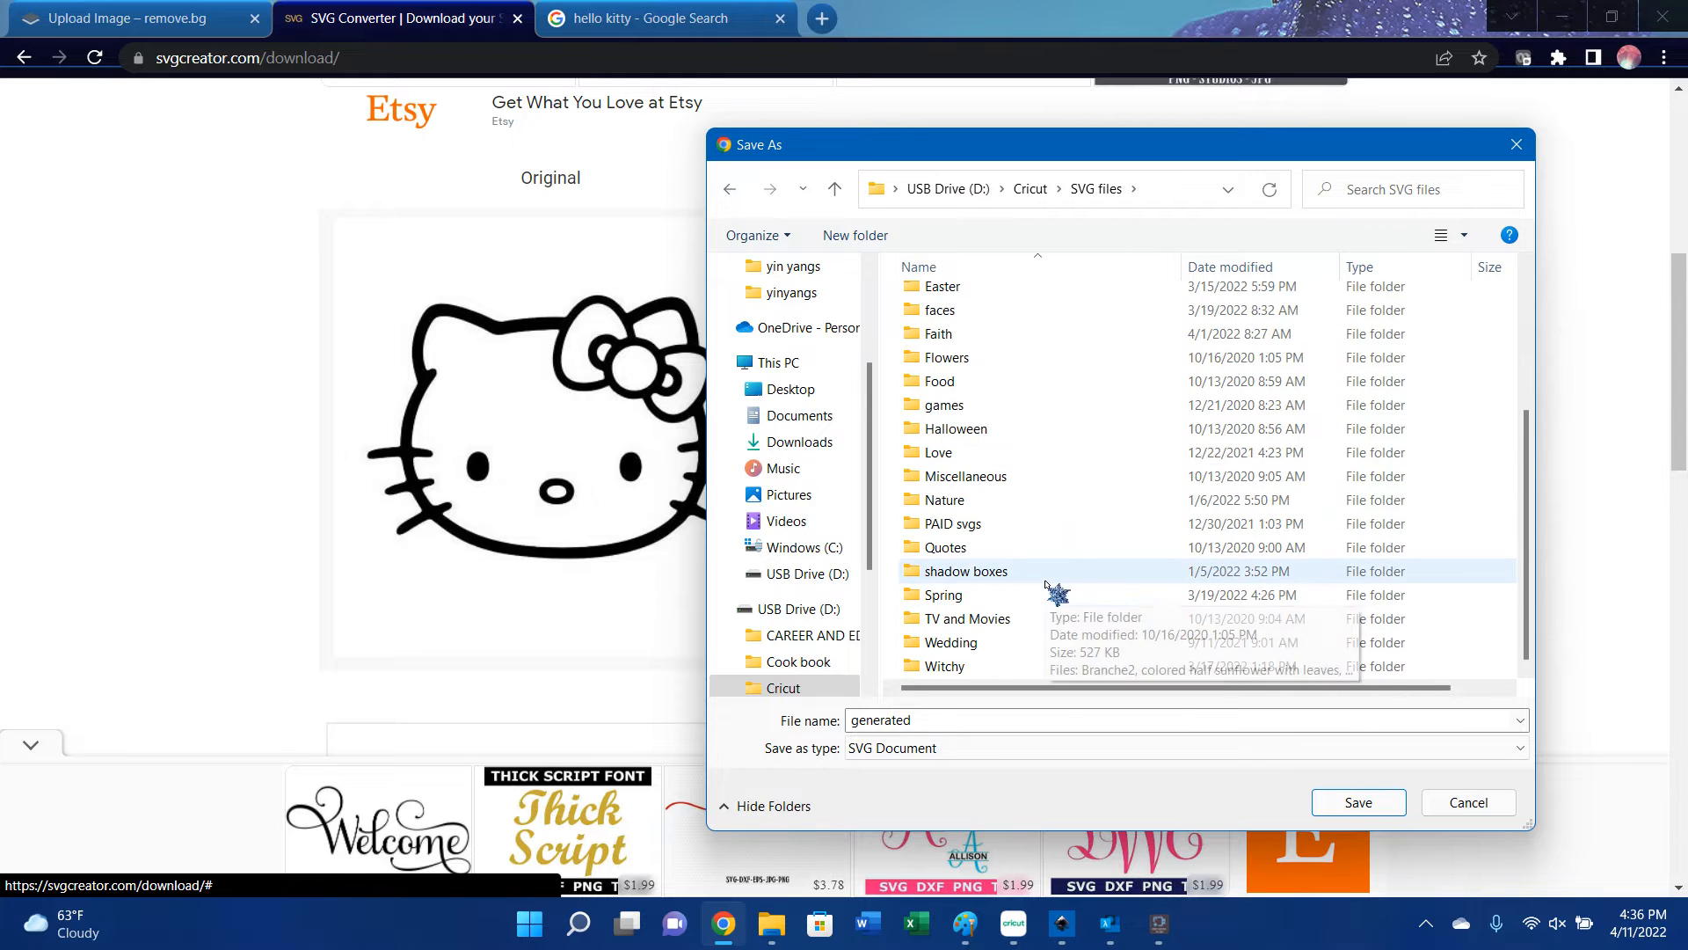
pyautogui.doubleClick(1055, 604)
pyautogui.doubleClick(972, 349)
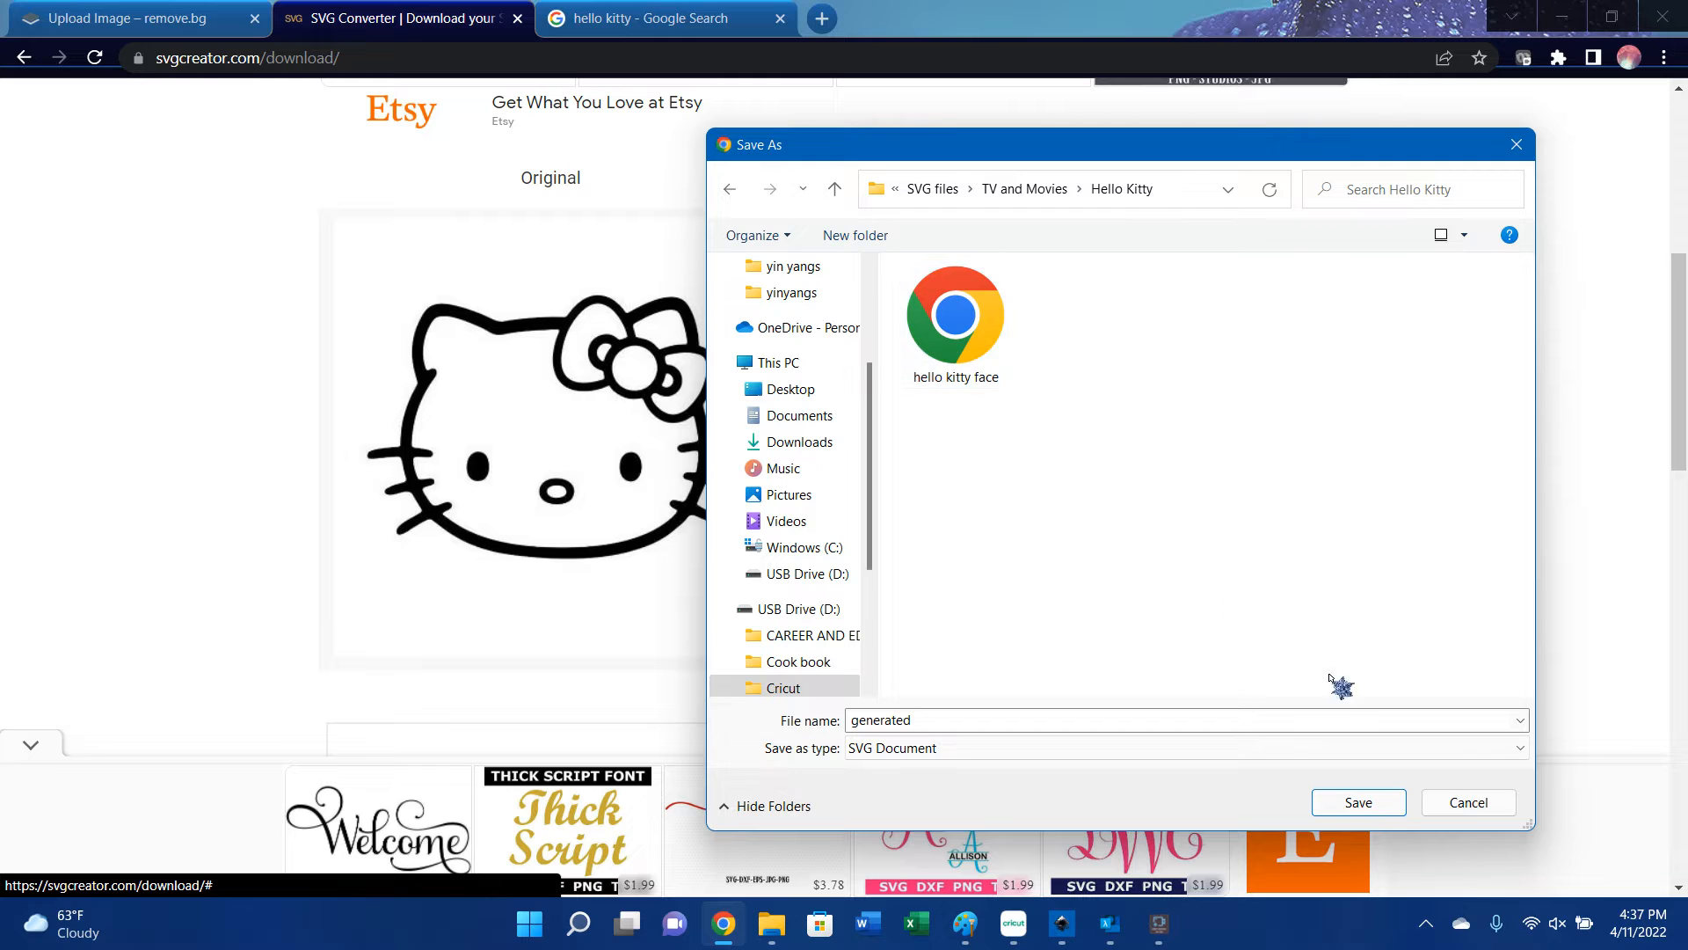
pyautogui.click(1461, 805)
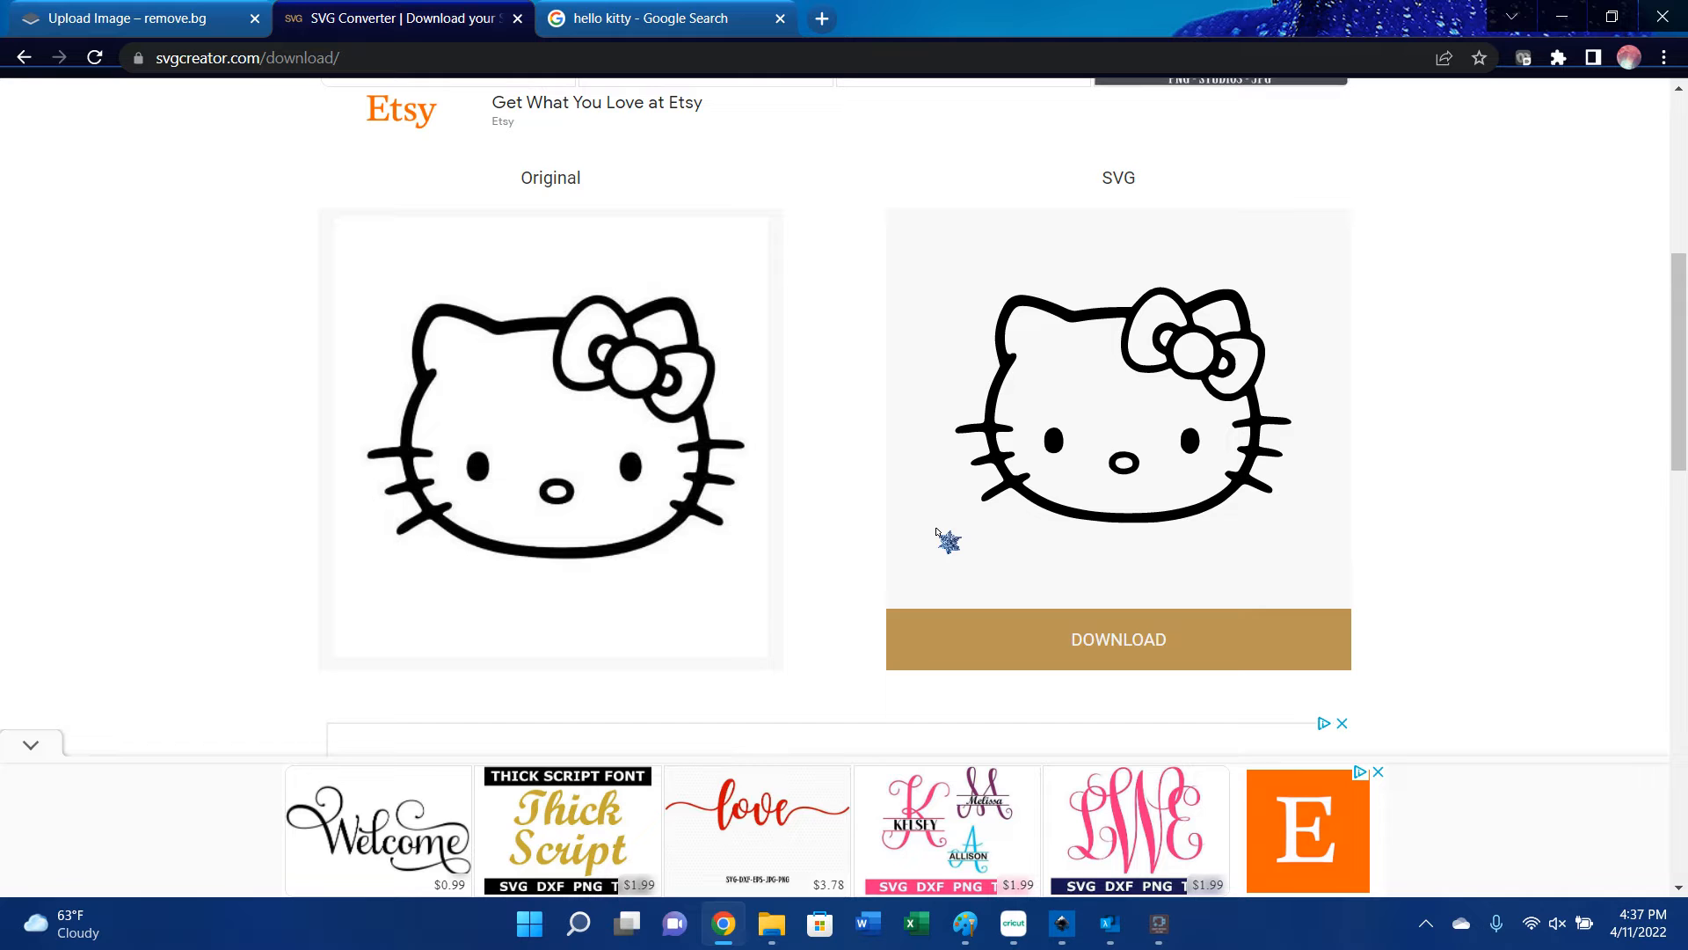
# Start another SVG conversion, choose "heart no bg" from the Cricut pictures > Love folder, and convert it.
pyautogui.scroll(-6, 898, 594)
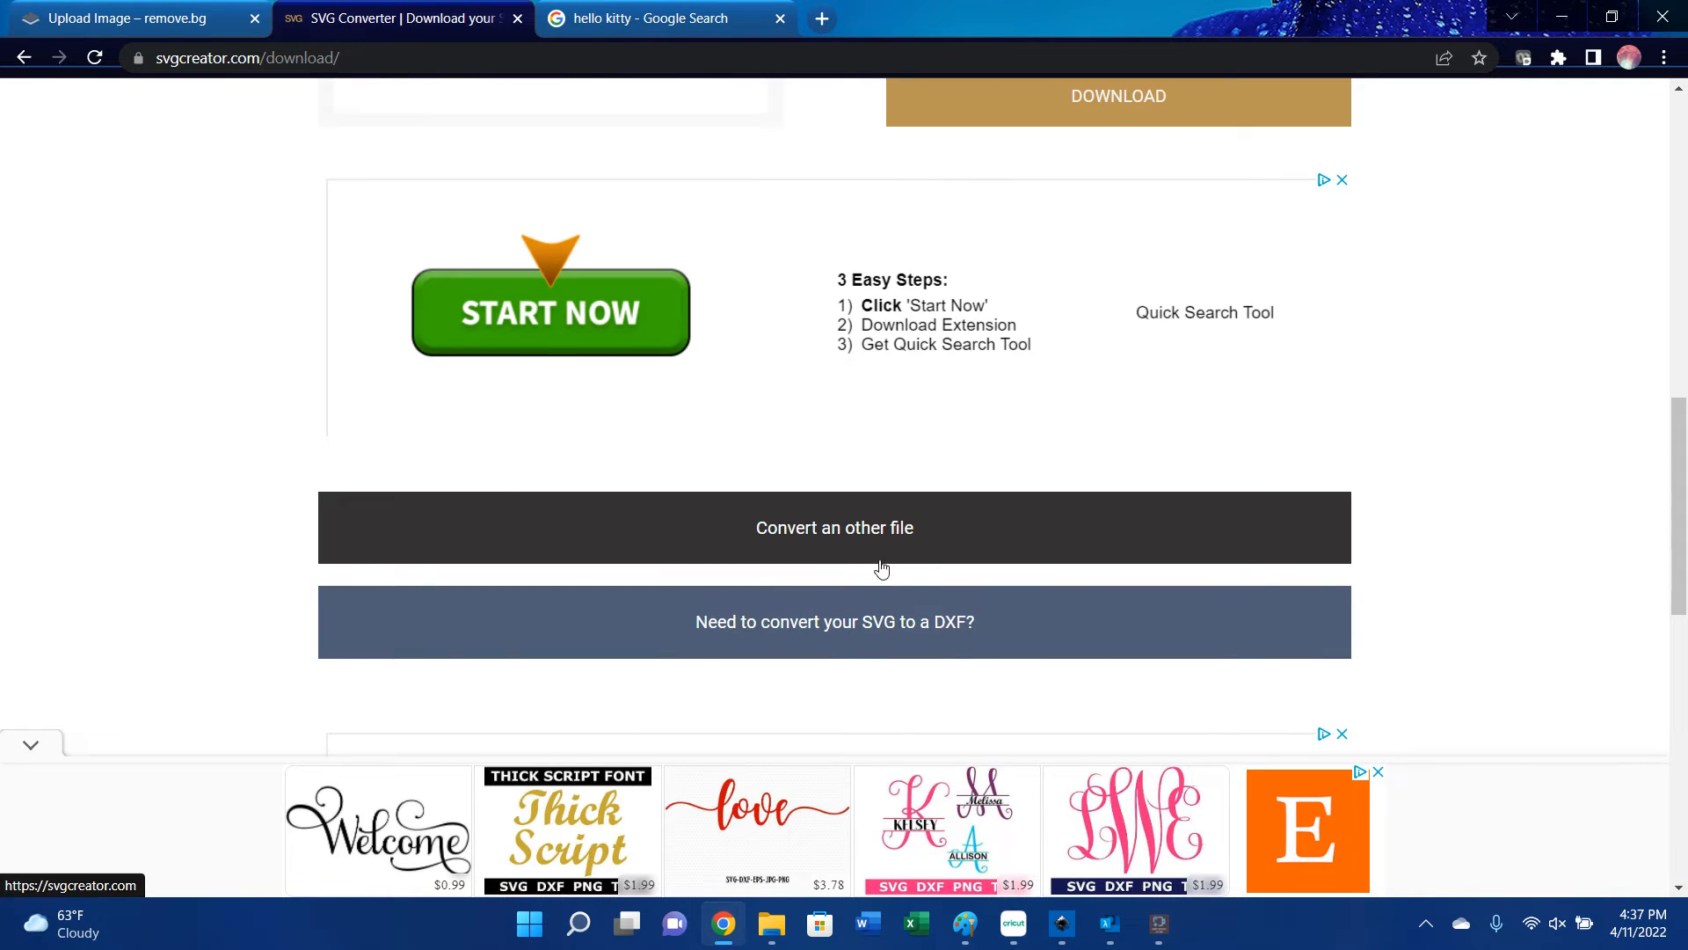
pyautogui.click(879, 554)
pyautogui.scroll(-5, 881, 562)
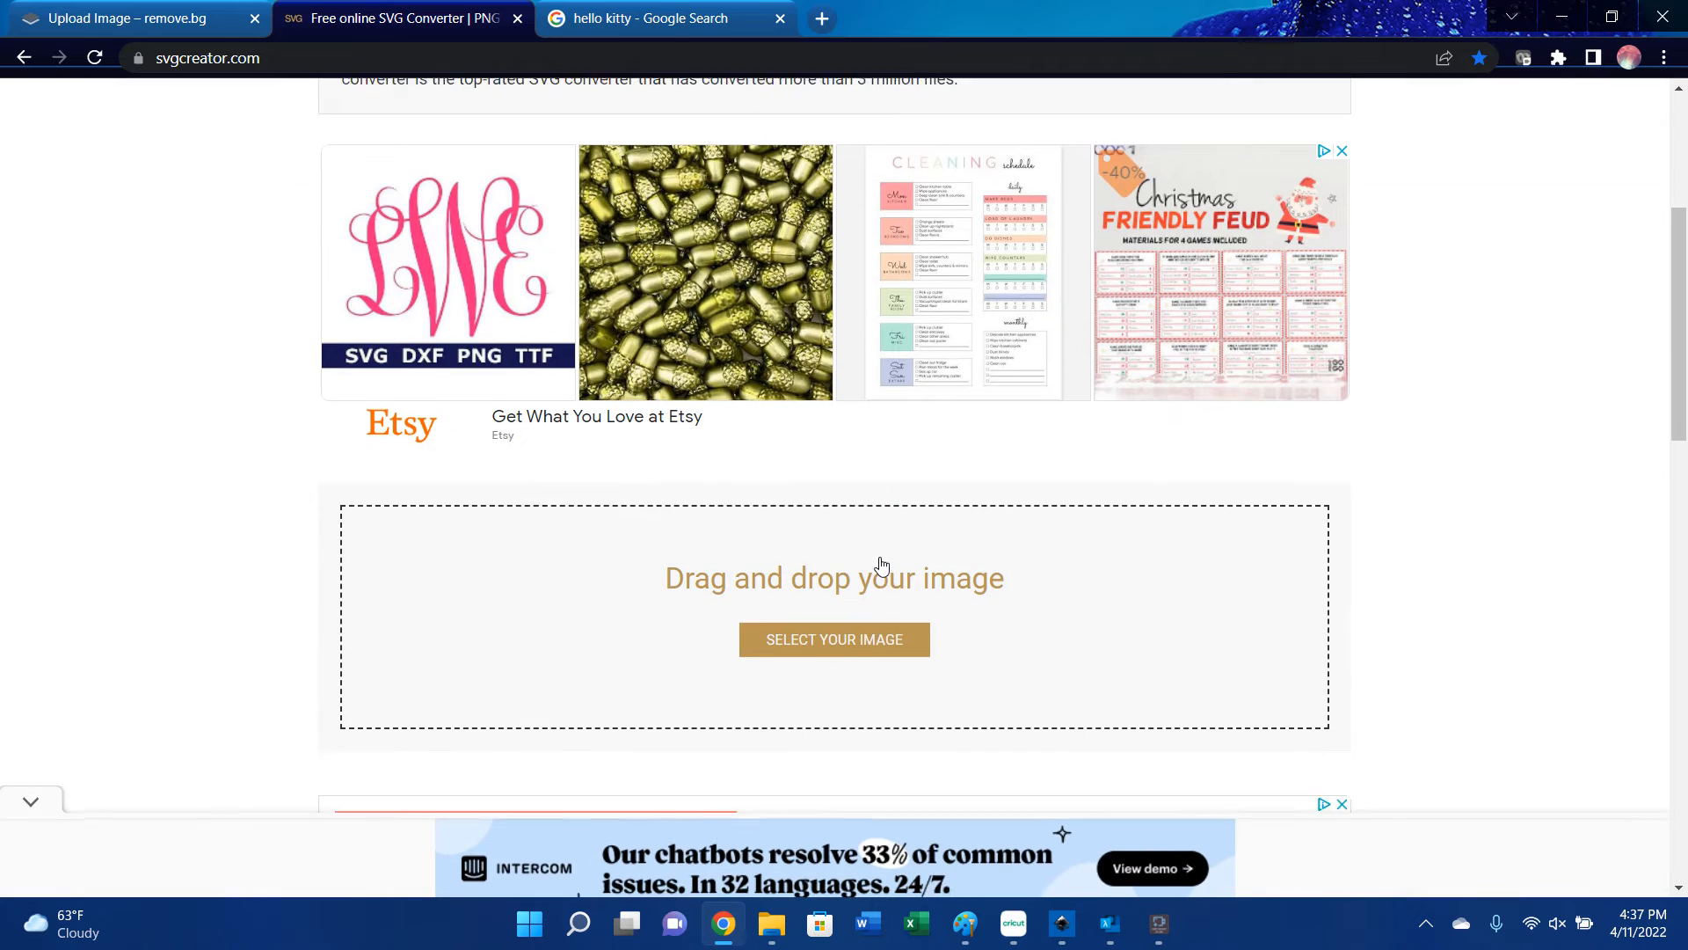
pyautogui.click(872, 599)
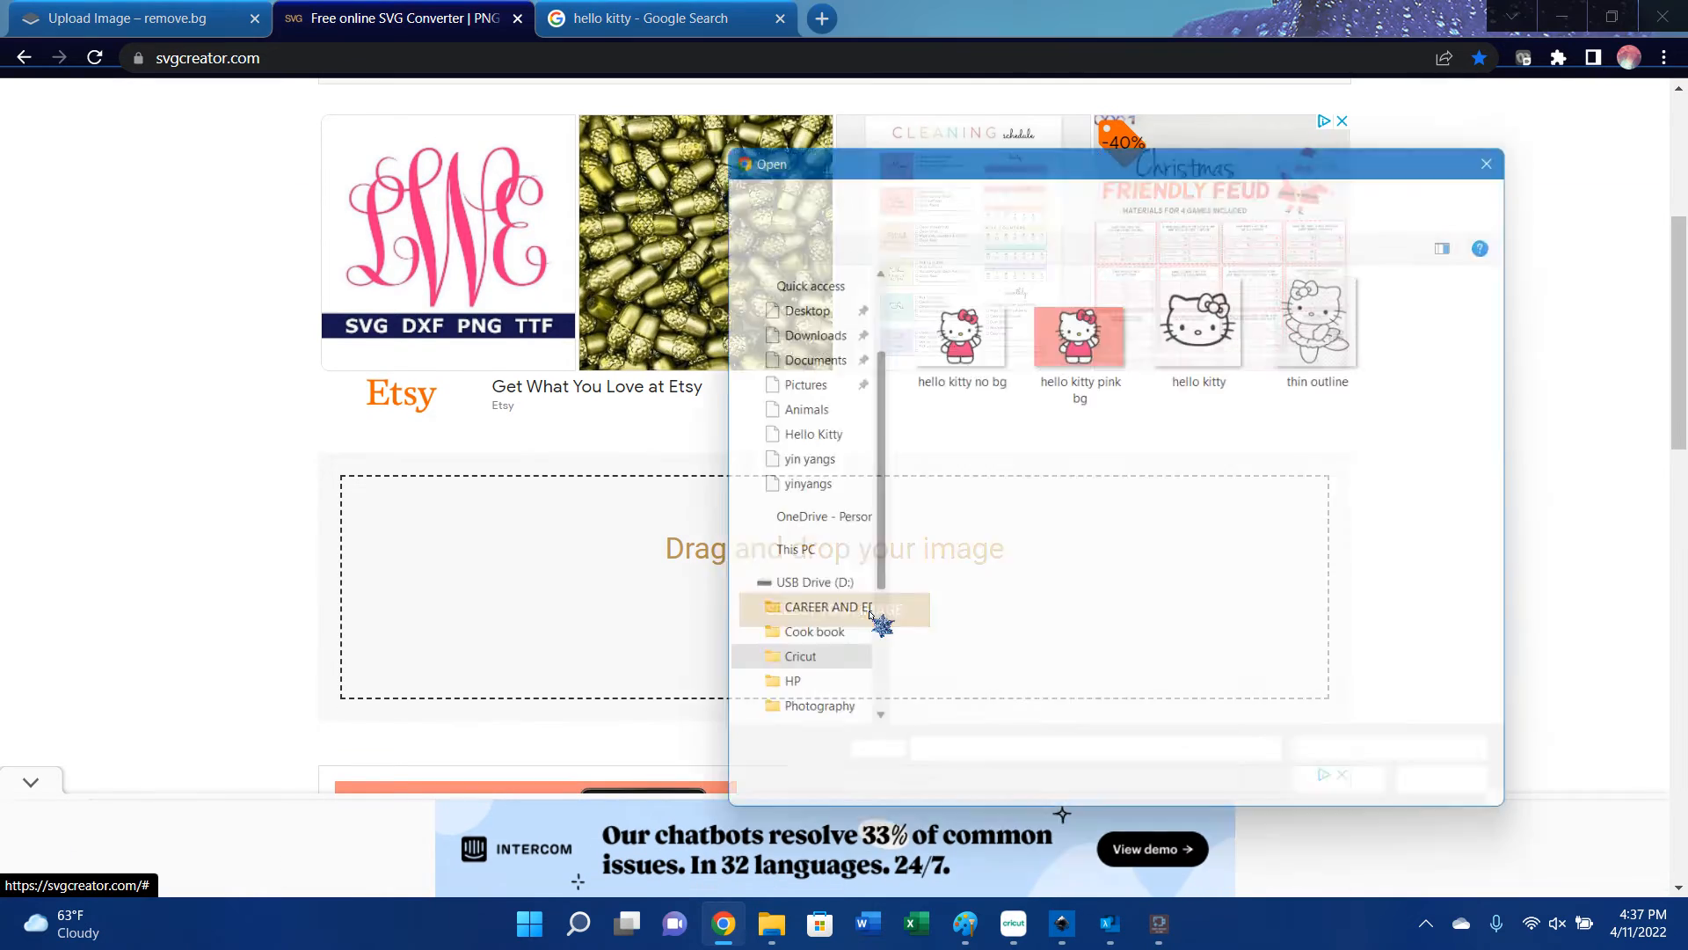
pyautogui.click(835, 195)
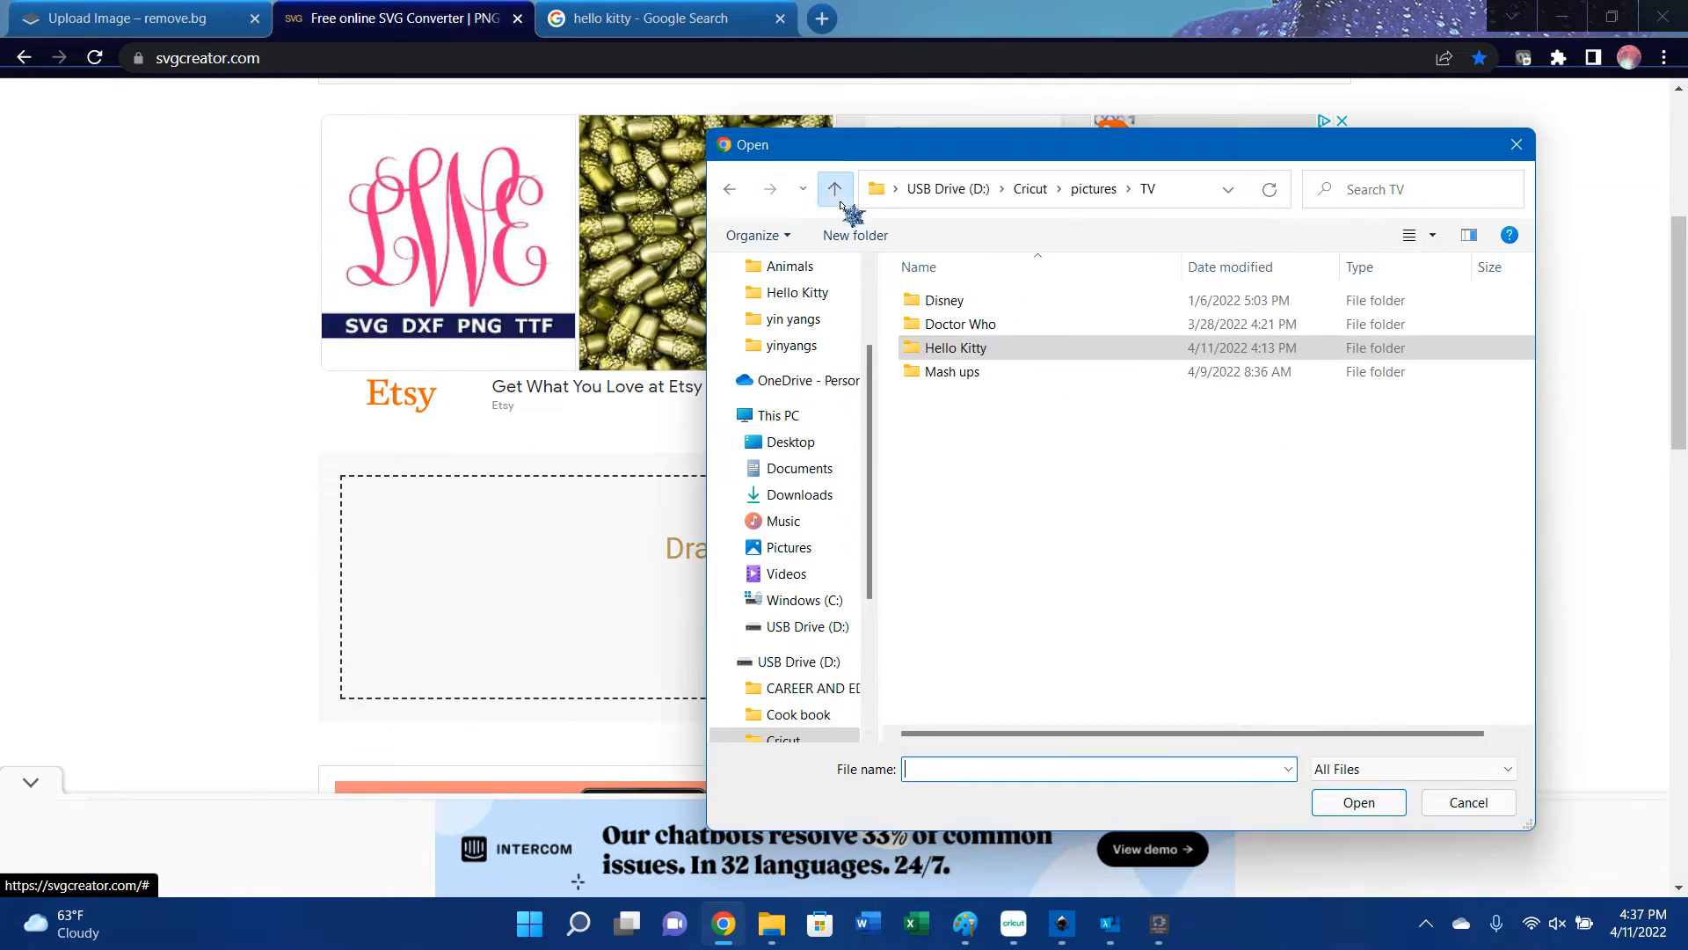
pyautogui.click(838, 195)
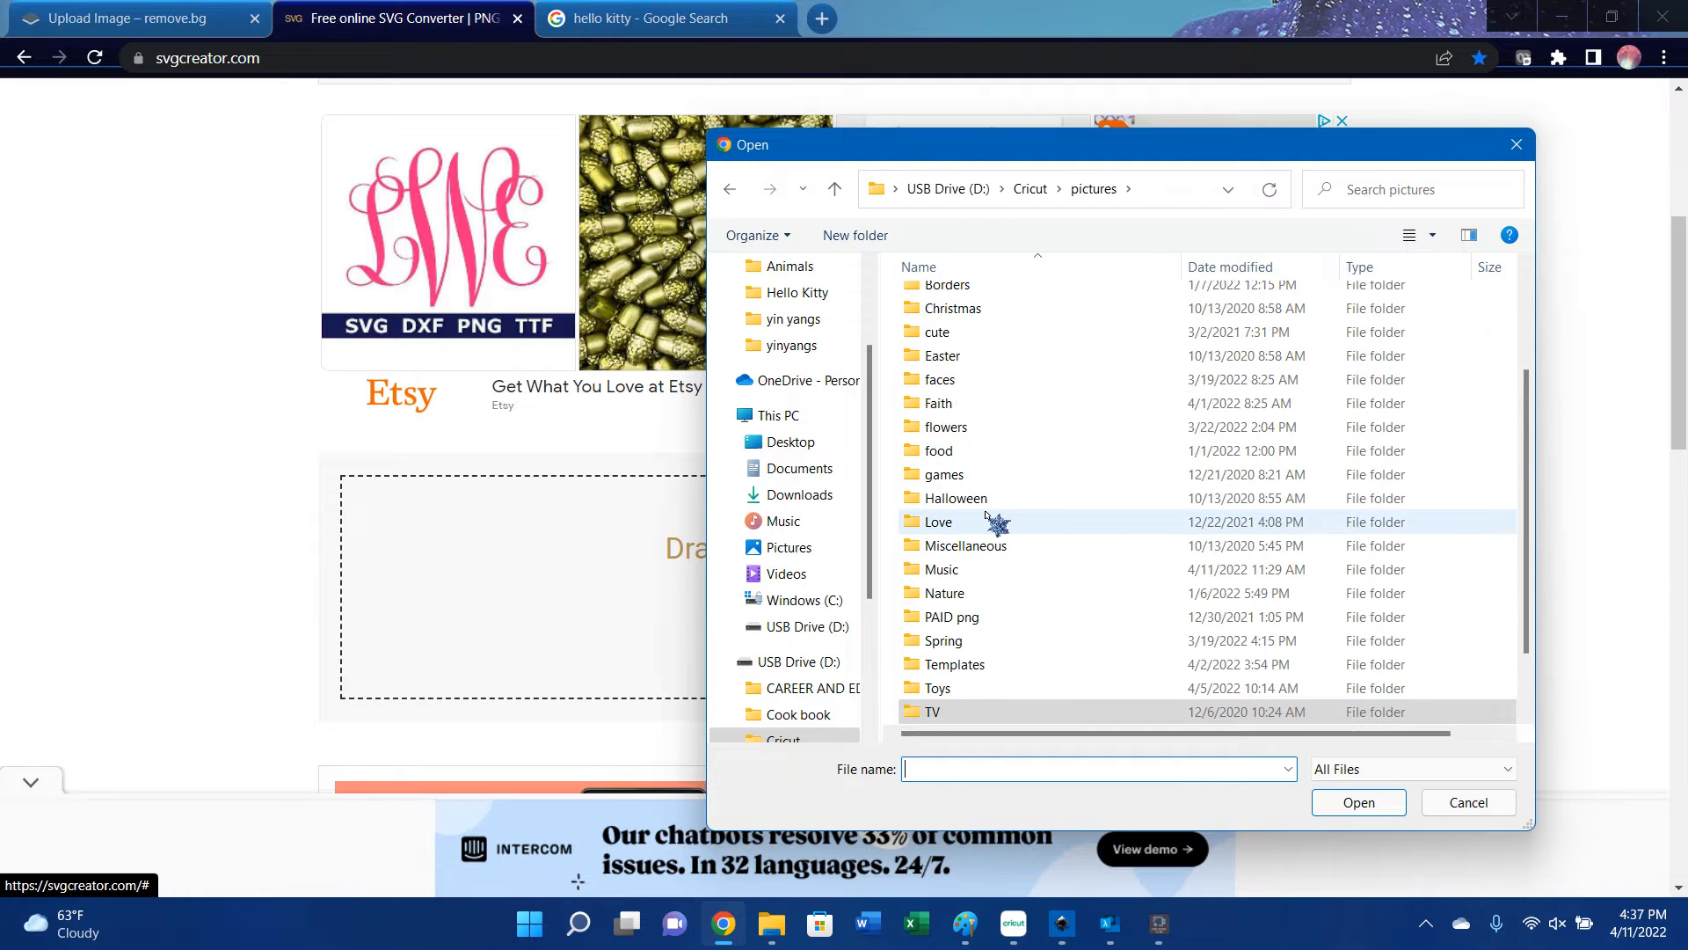
pyautogui.doubleClick(954, 519)
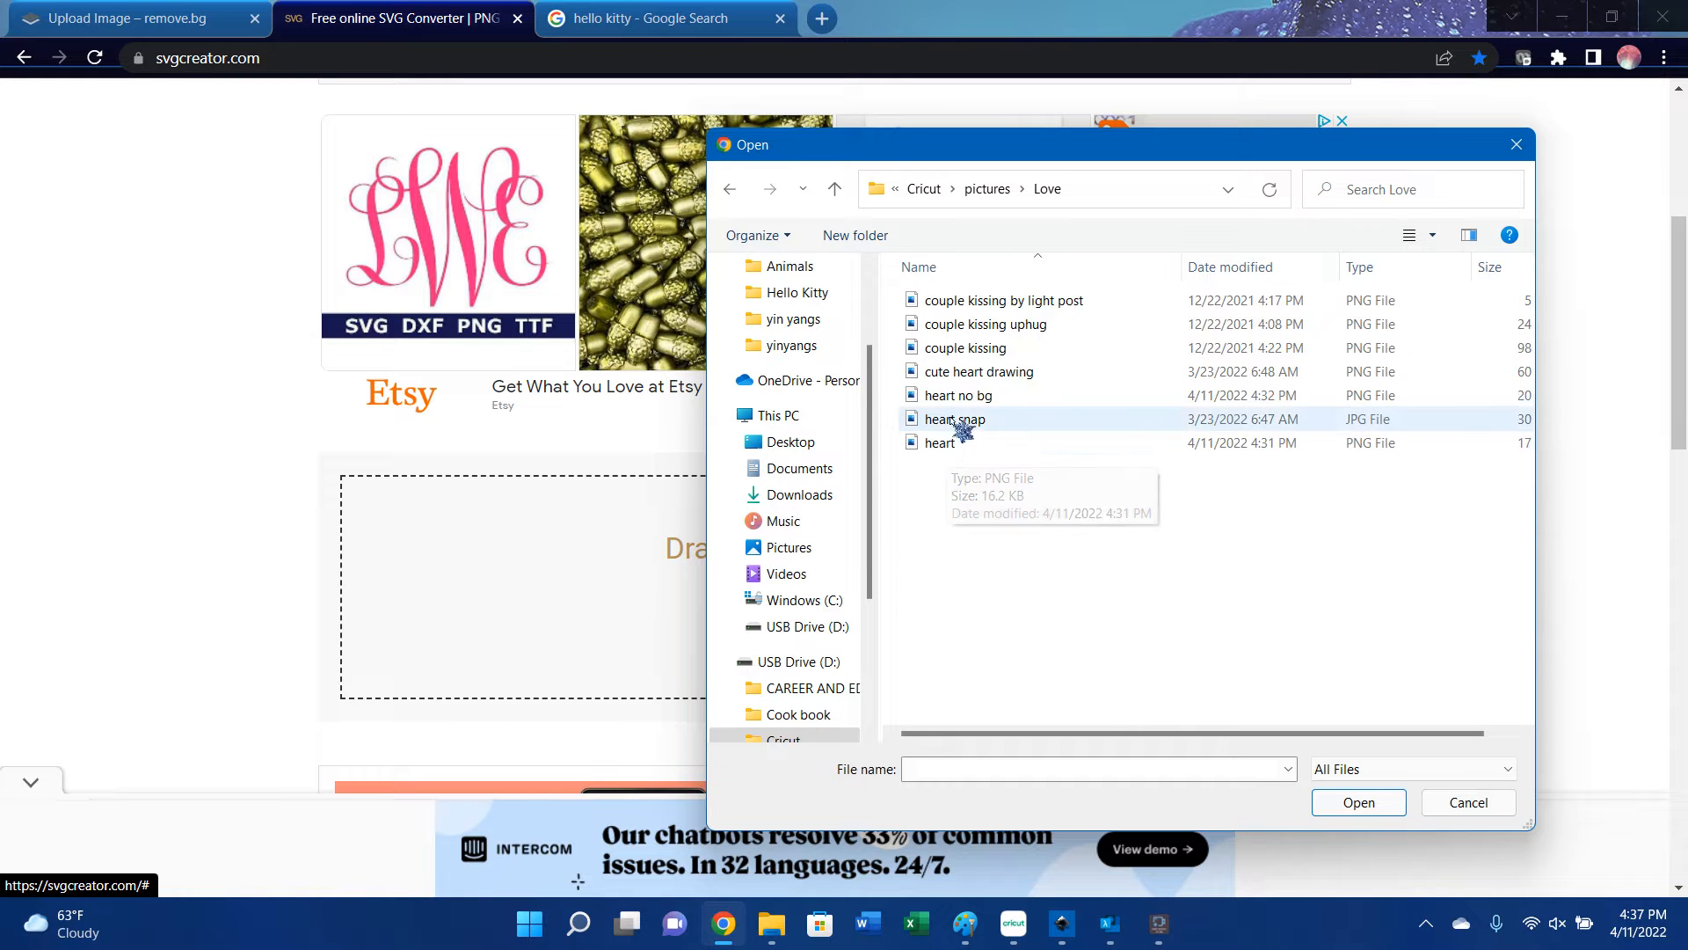
pyautogui.doubleClick(951, 398)
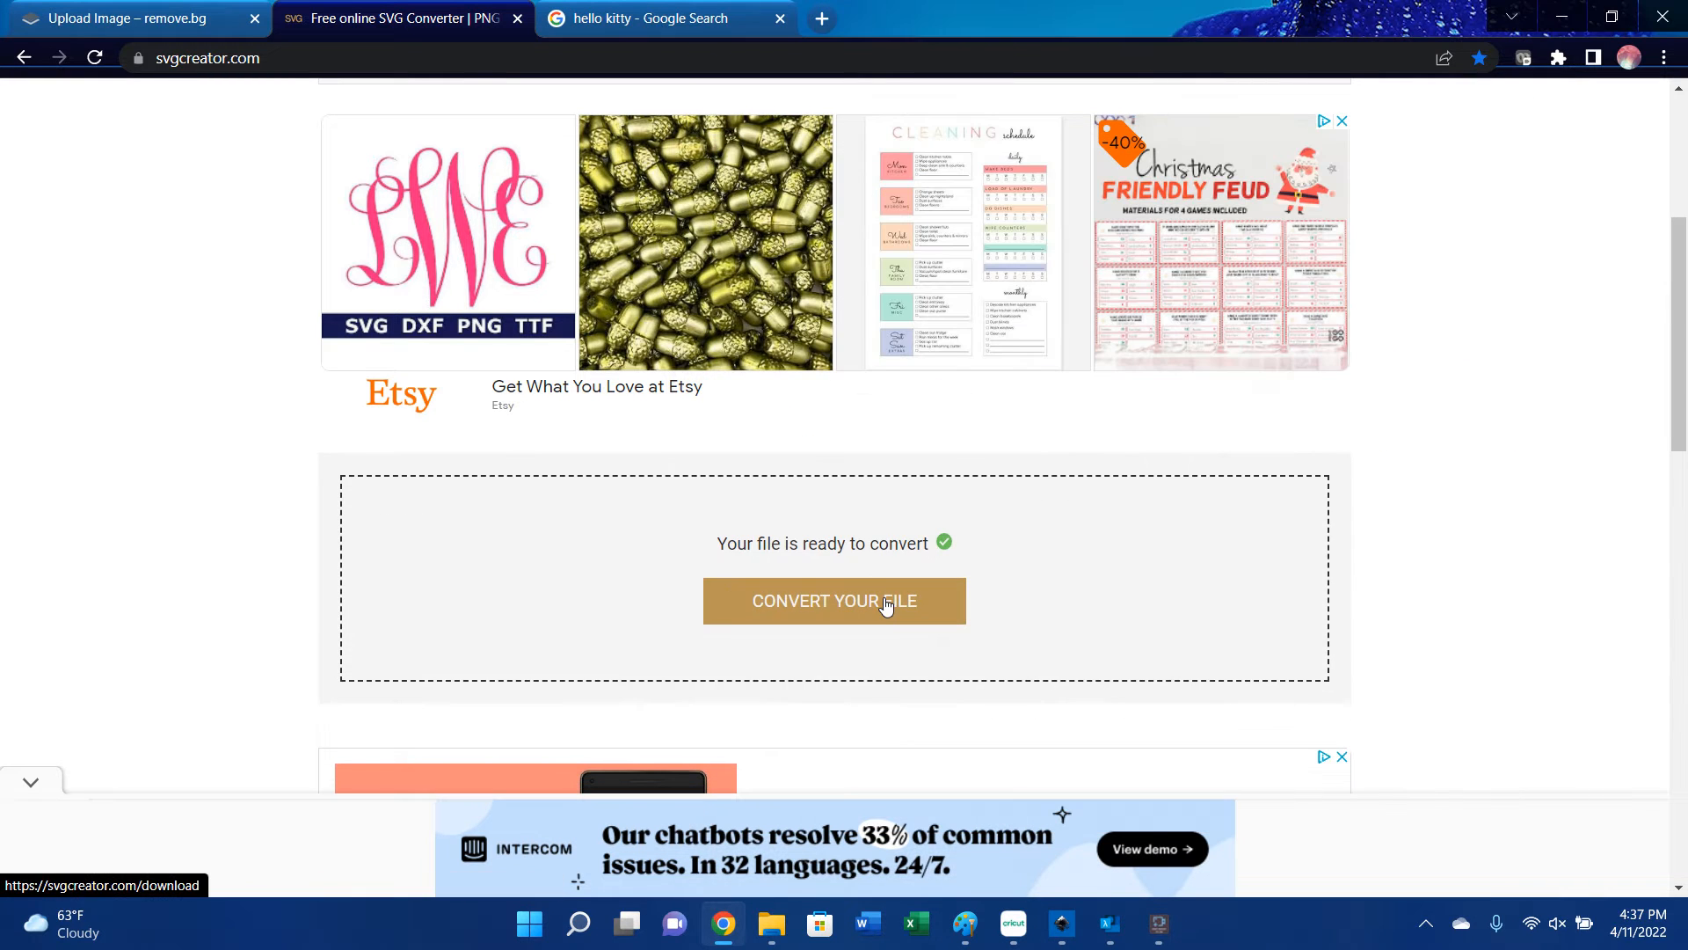
pyautogui.click(884, 613)
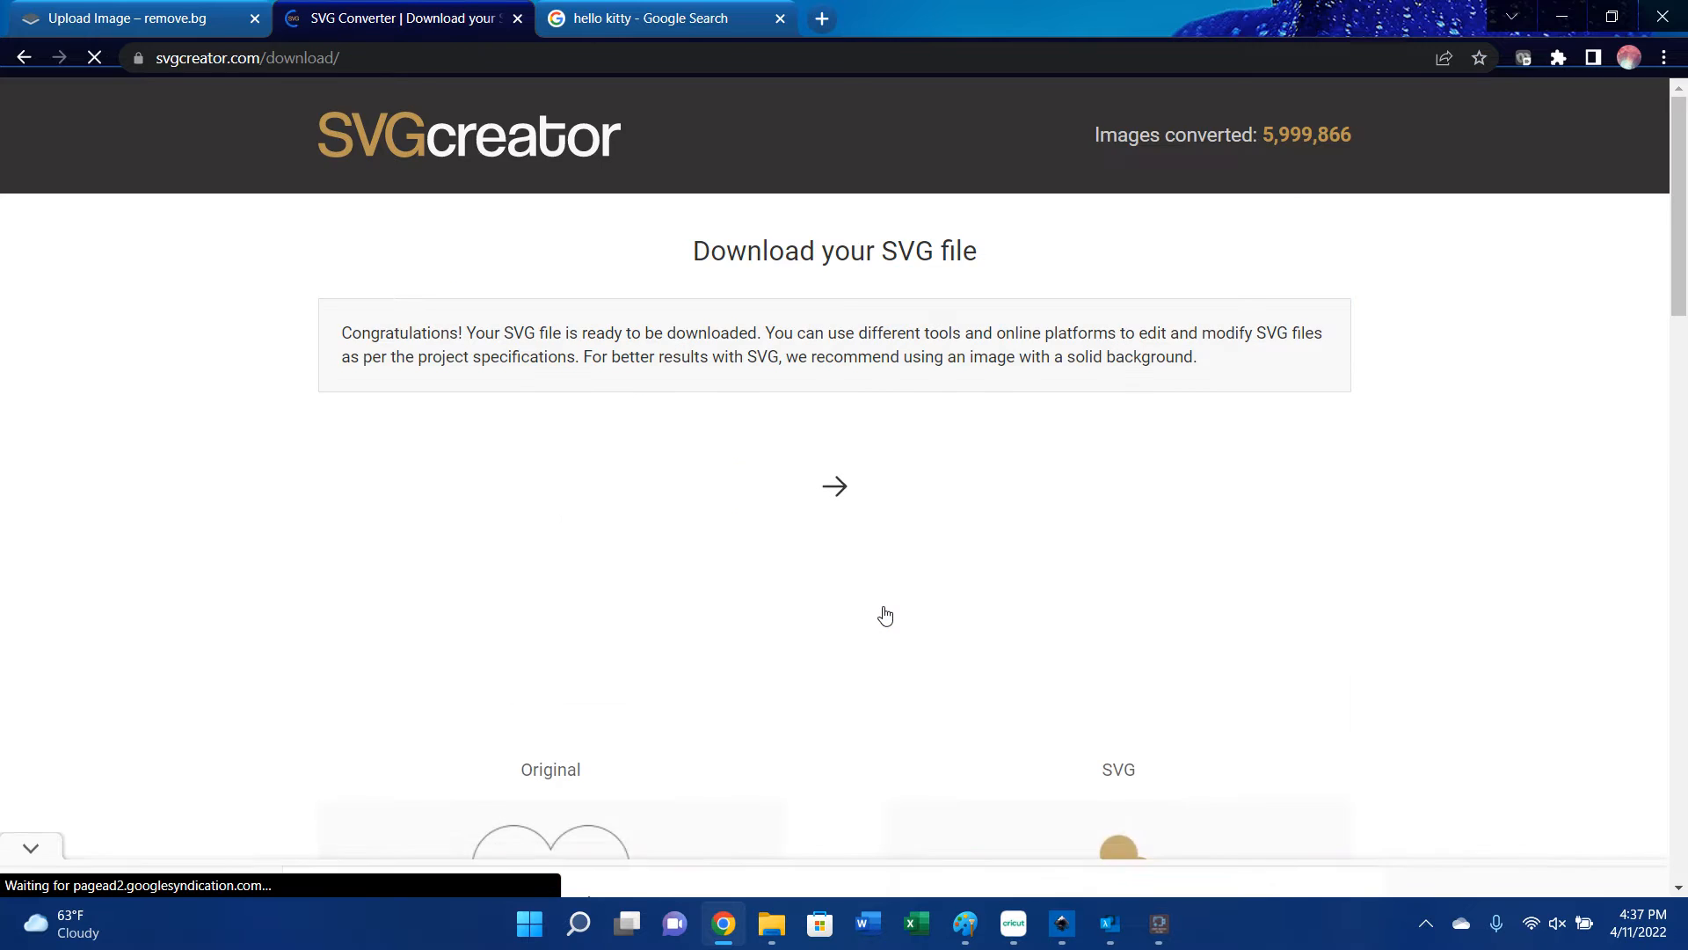
# Switch to Inkscape, import "heart no bg" from the Love folder, and move the image lower on the canvas.
pyautogui.scroll(-2, 885, 614)
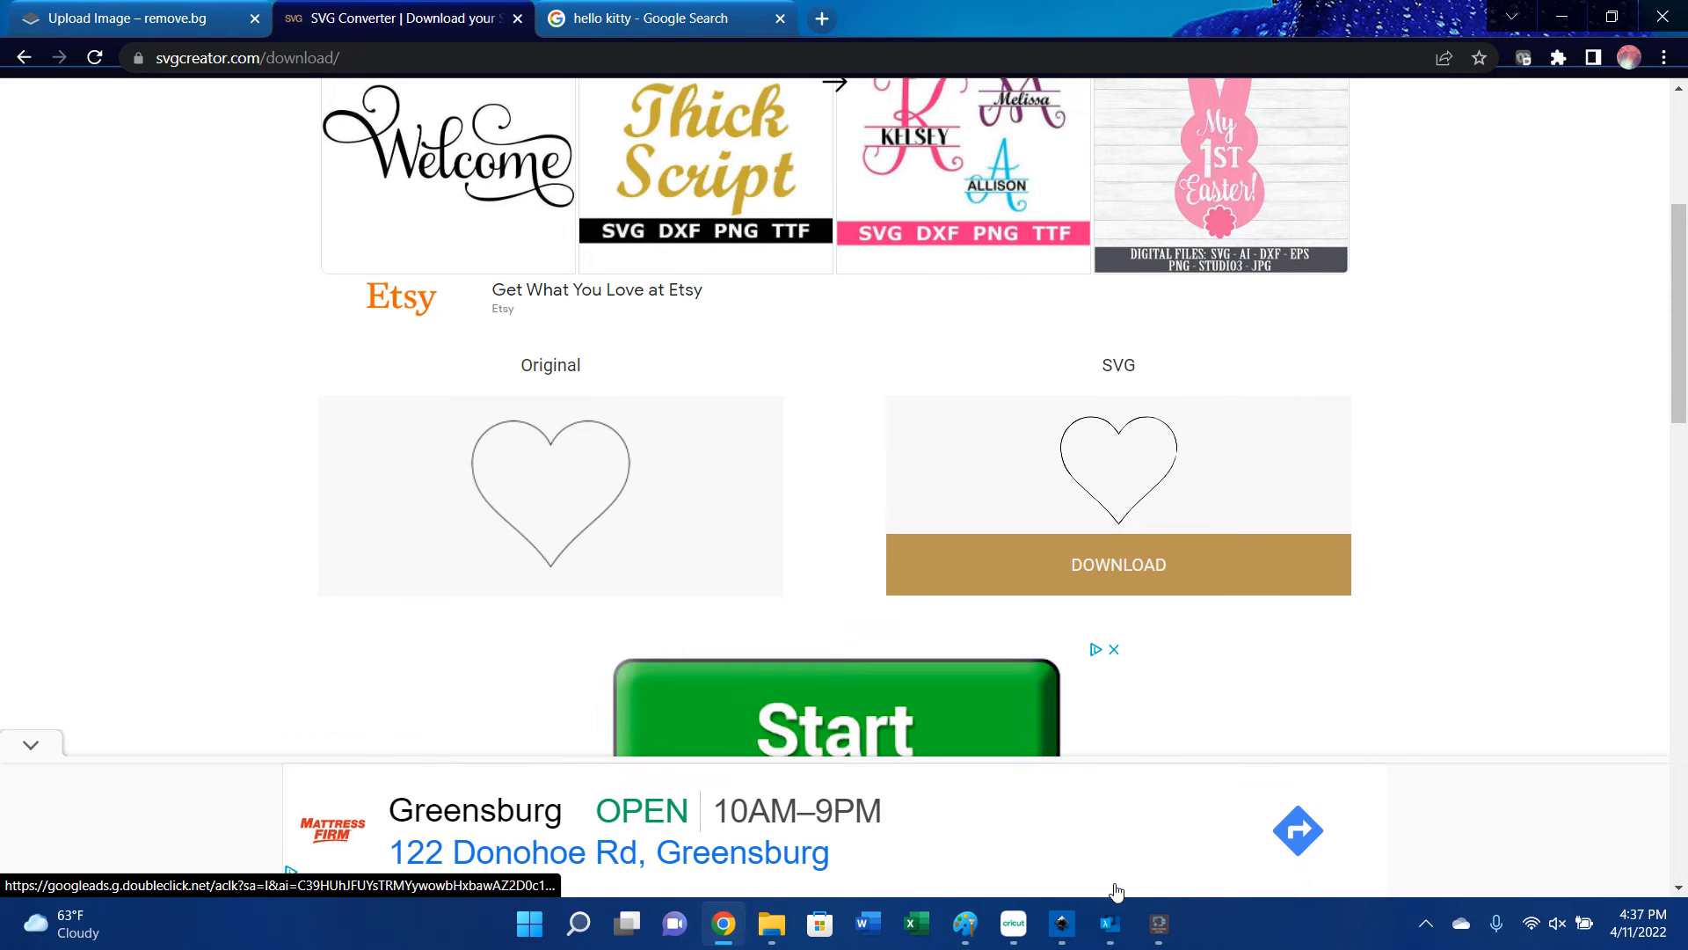
pyautogui.click(1066, 940)
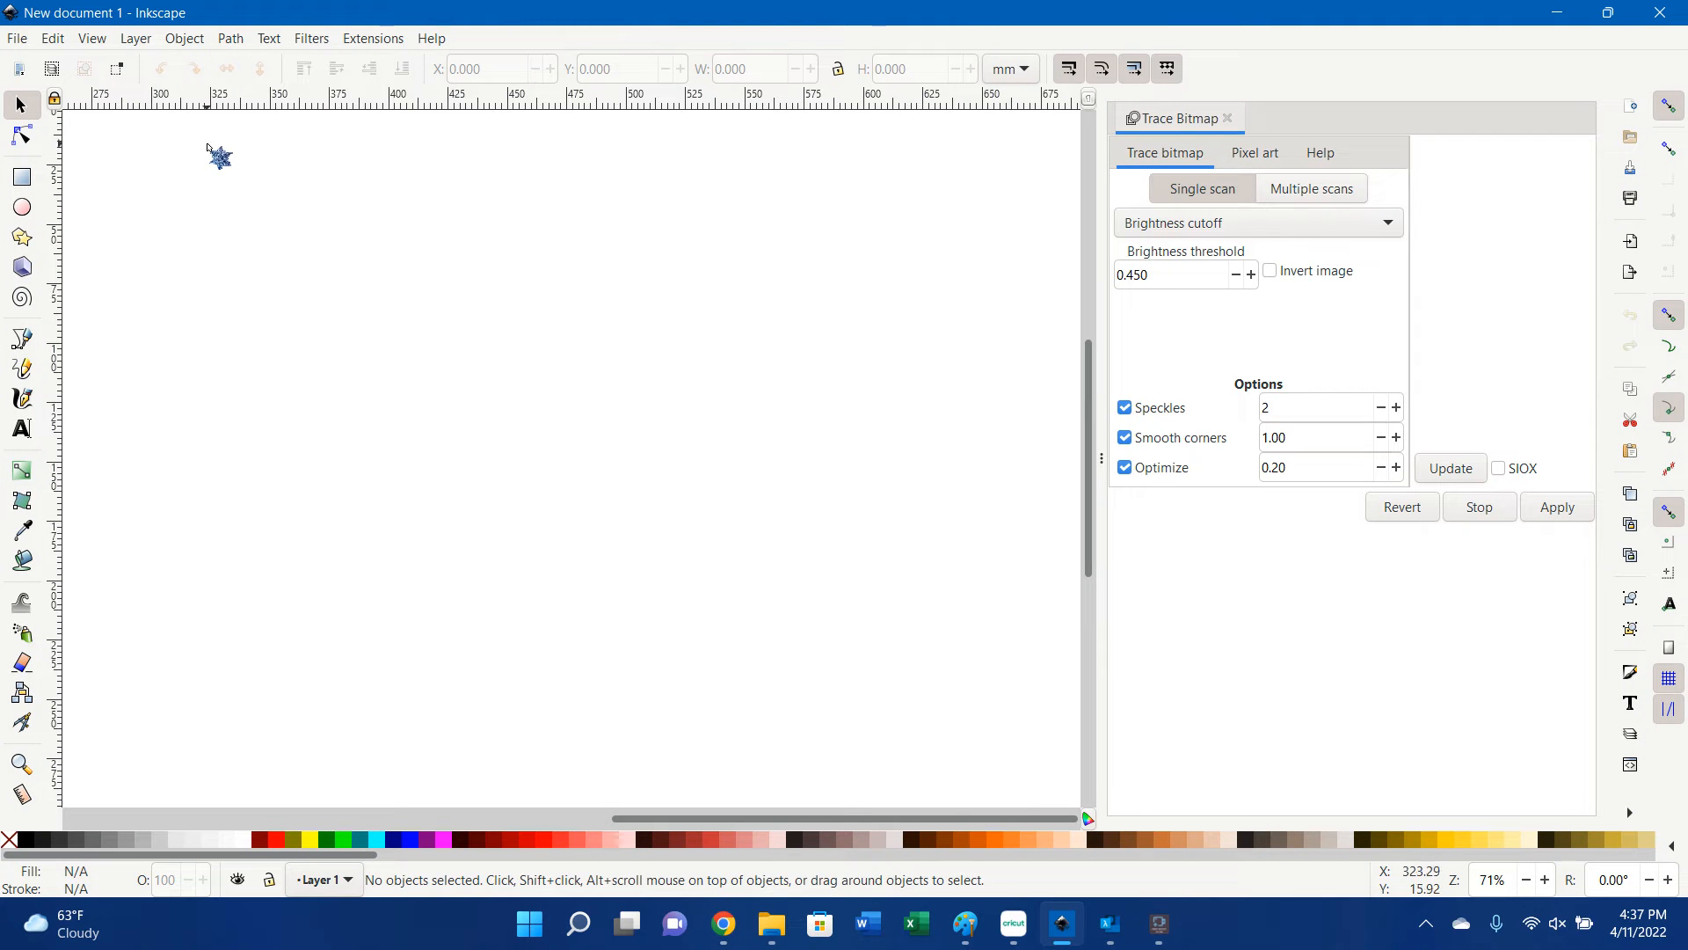
pyautogui.hotkey('ctrl', 'i')
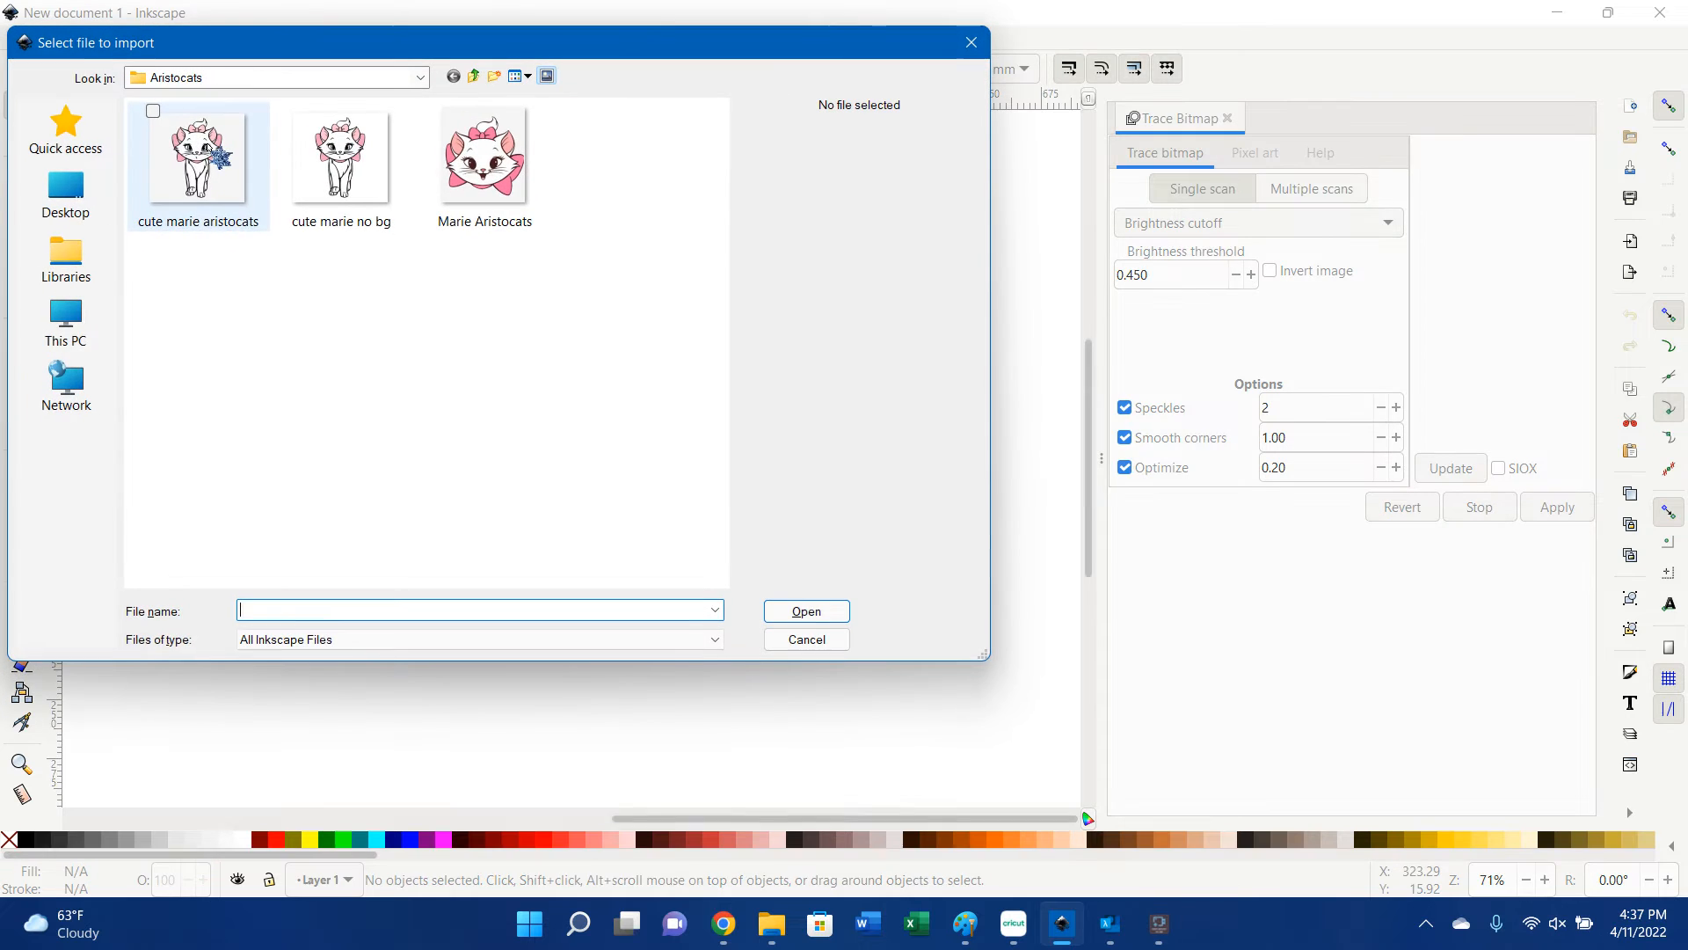
pyautogui.click(473, 76)
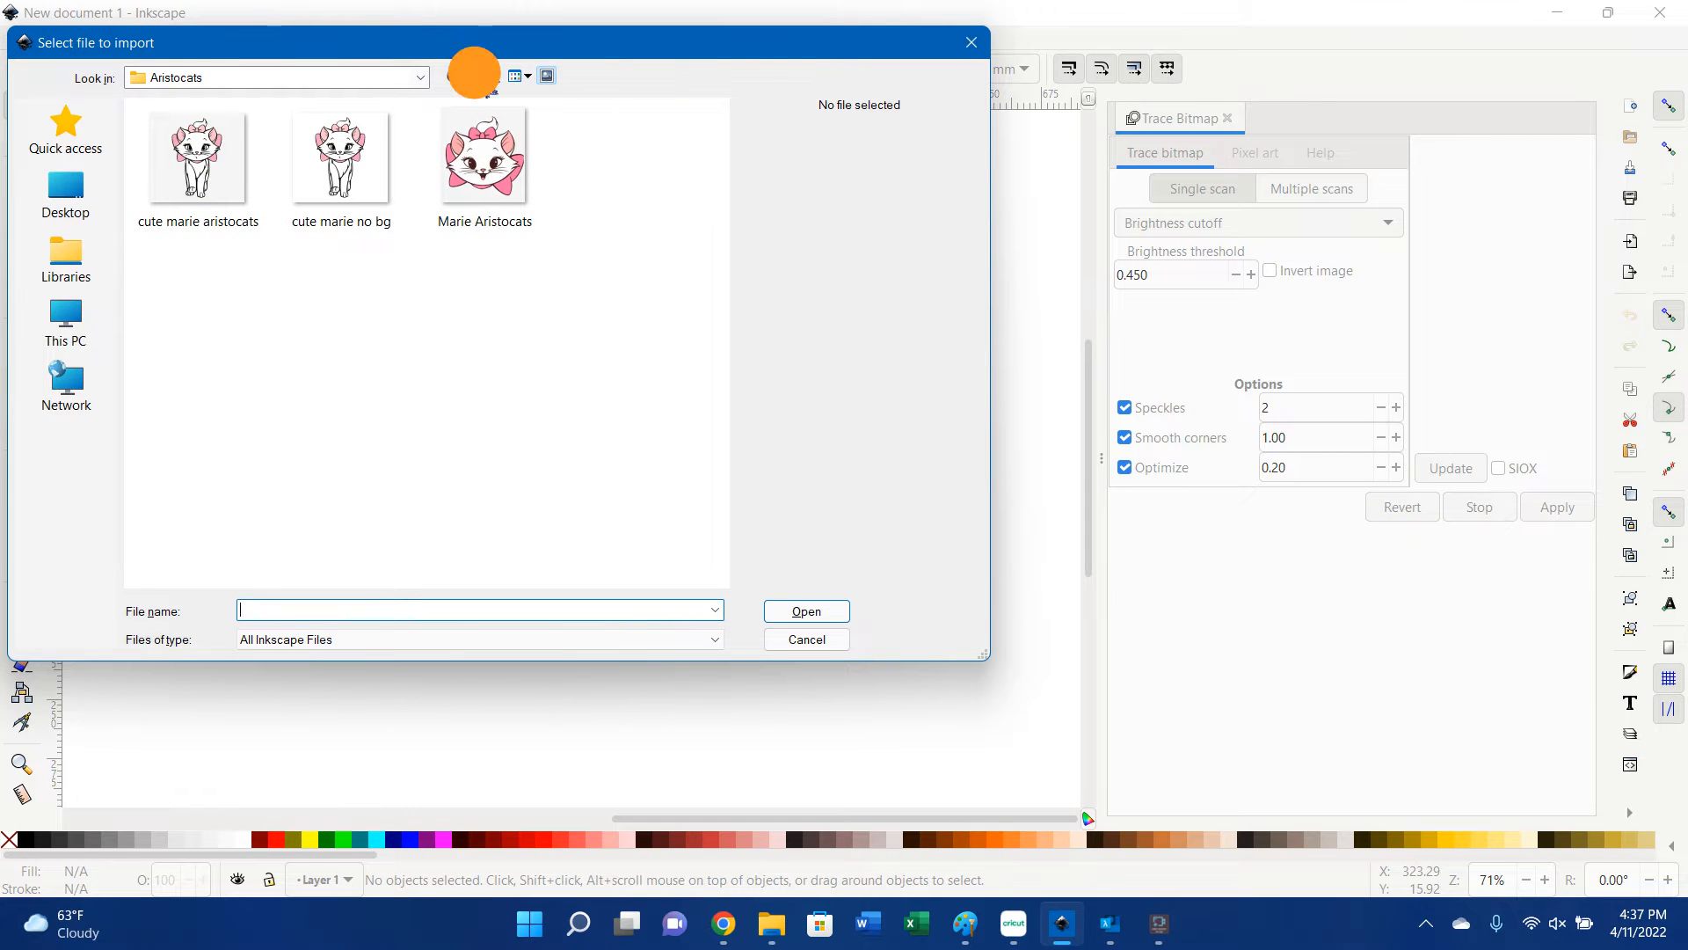
pyautogui.click(473, 75)
pyautogui.click(473, 75)
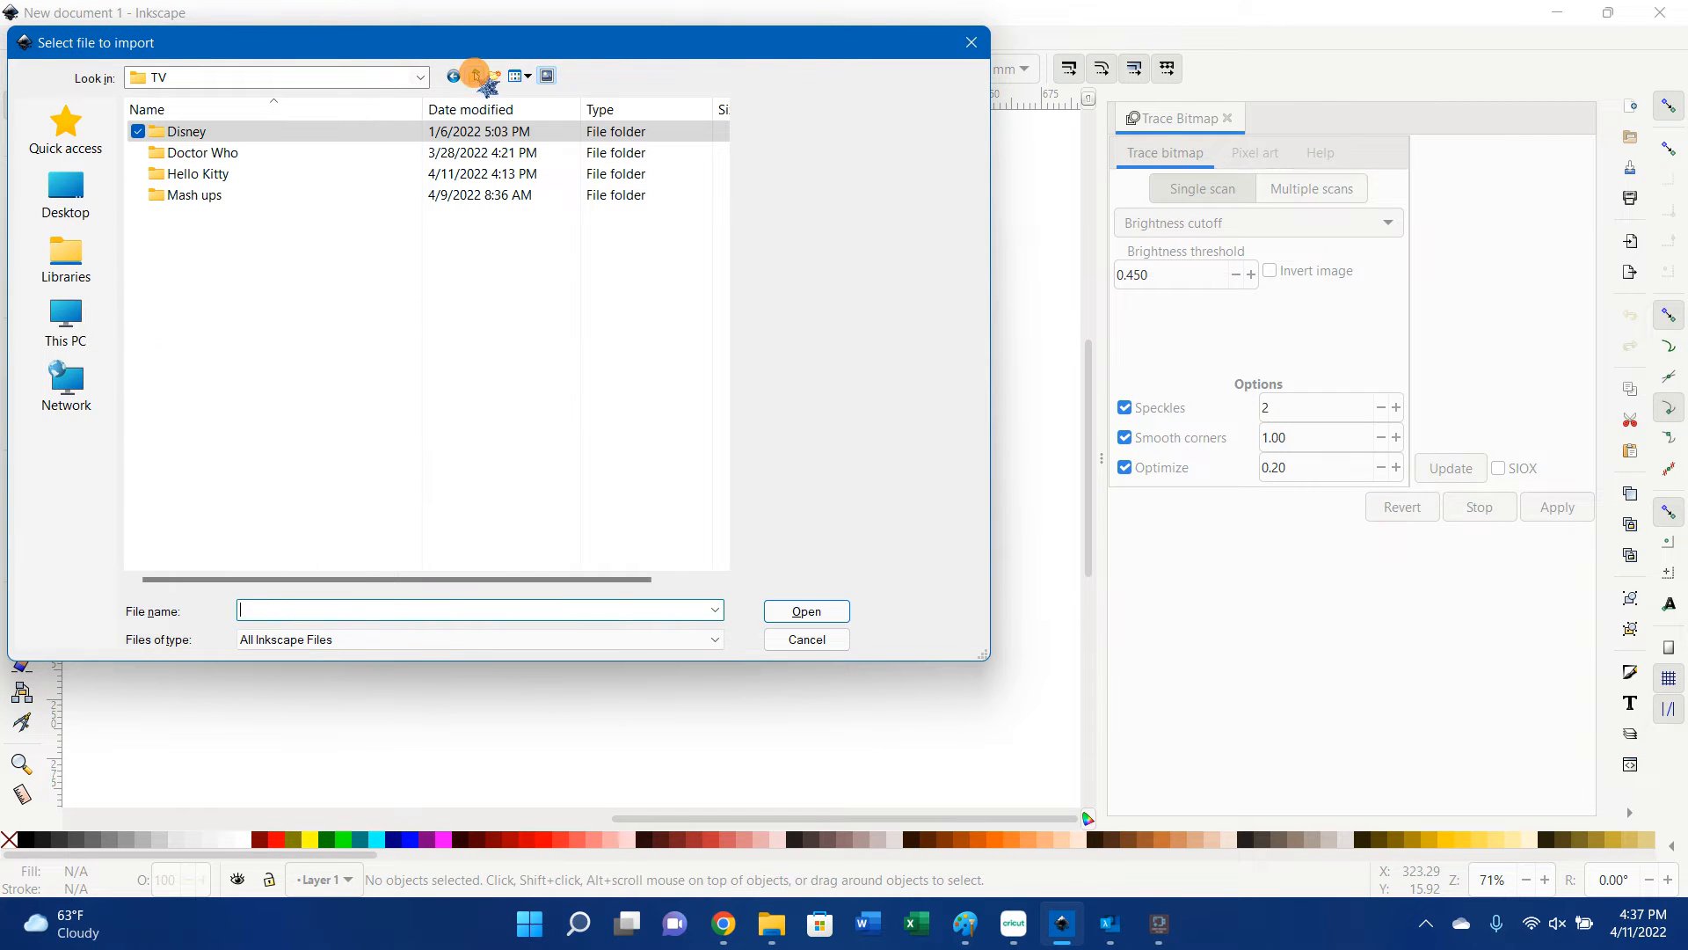
pyautogui.doubleClick(236, 388)
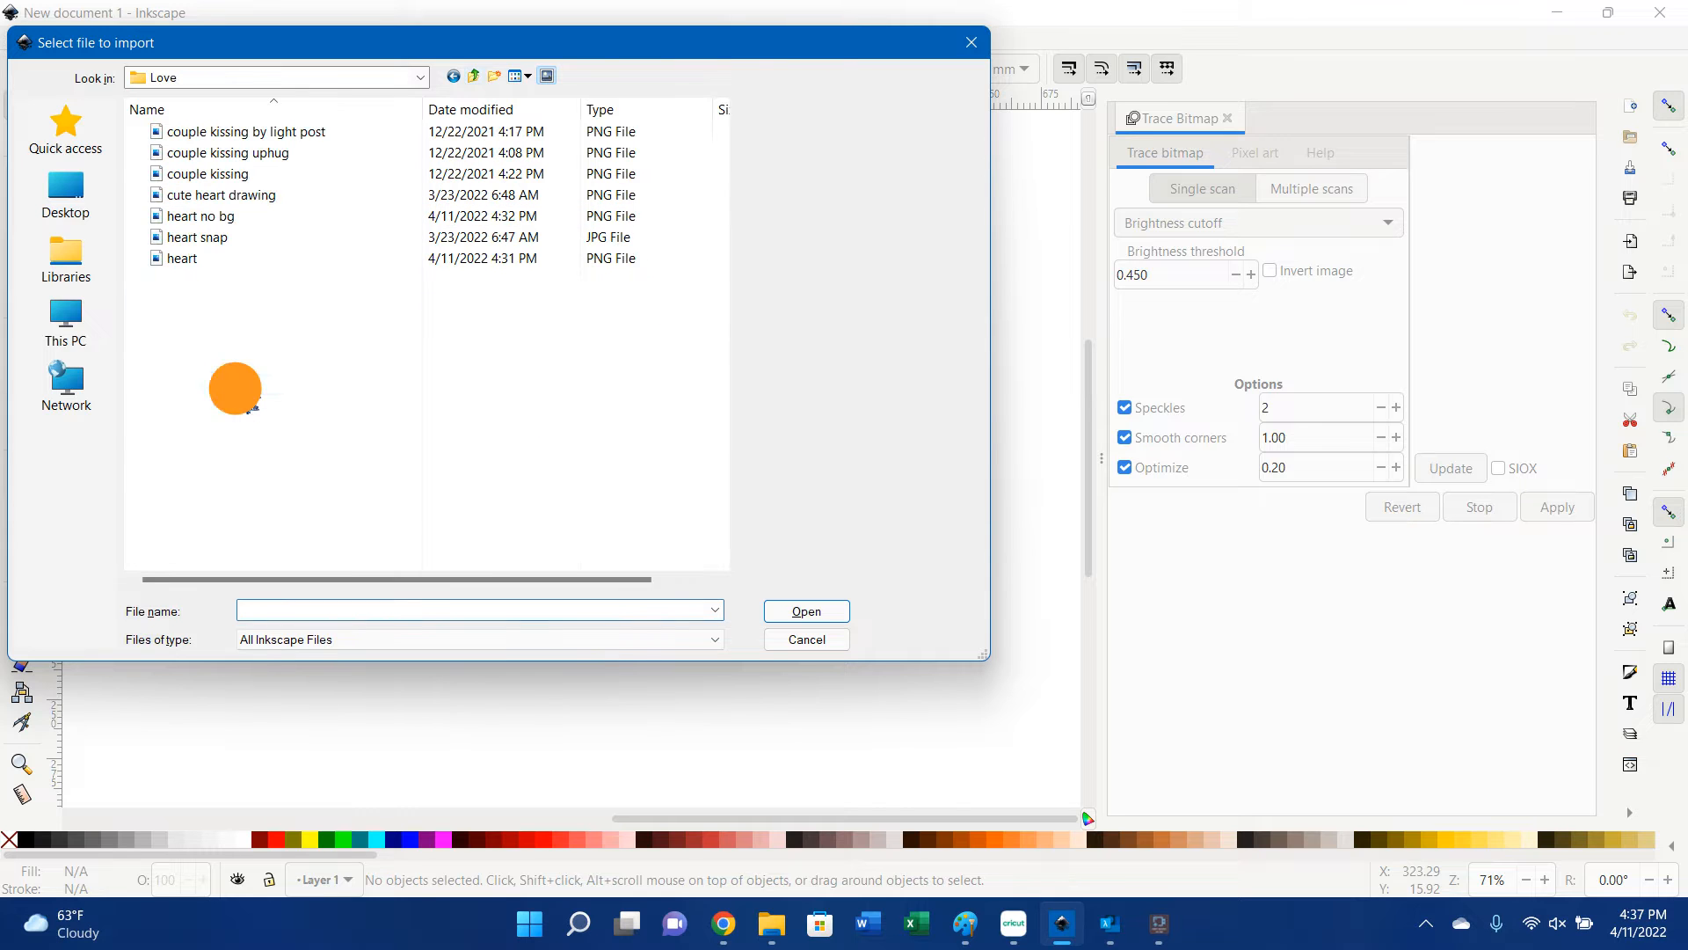
pyautogui.doubleClick(201, 216)
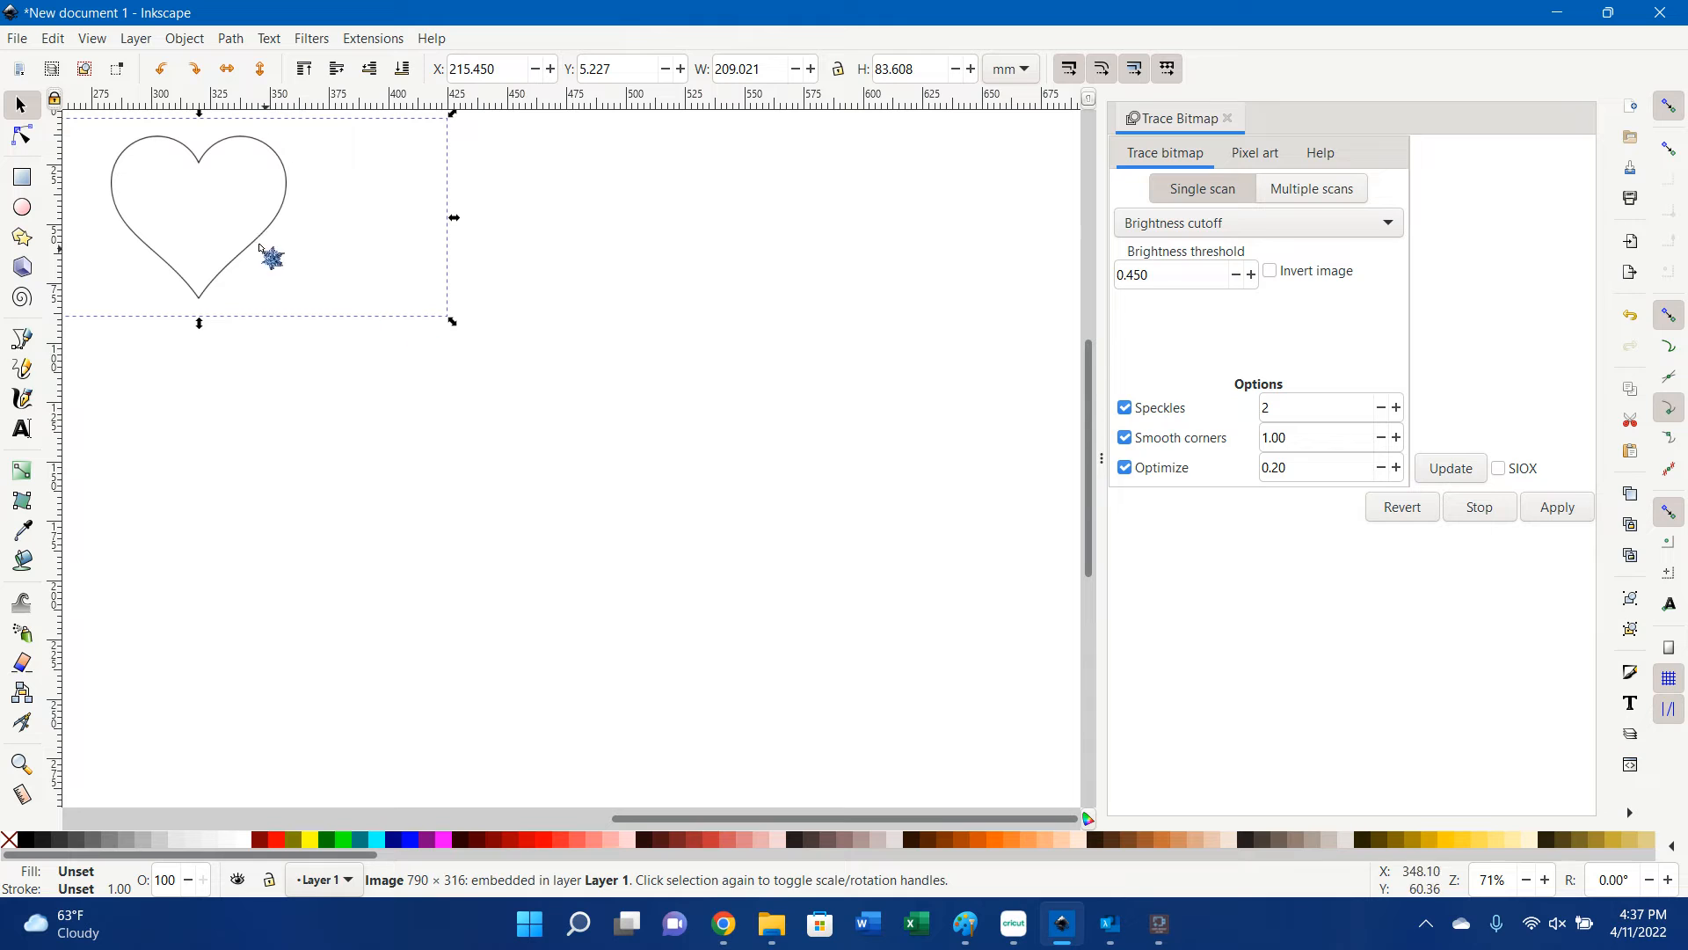
pyautogui.moveTo(234, 226); pyautogui.dragTo(244, 514)
pyautogui.click(194, 293)
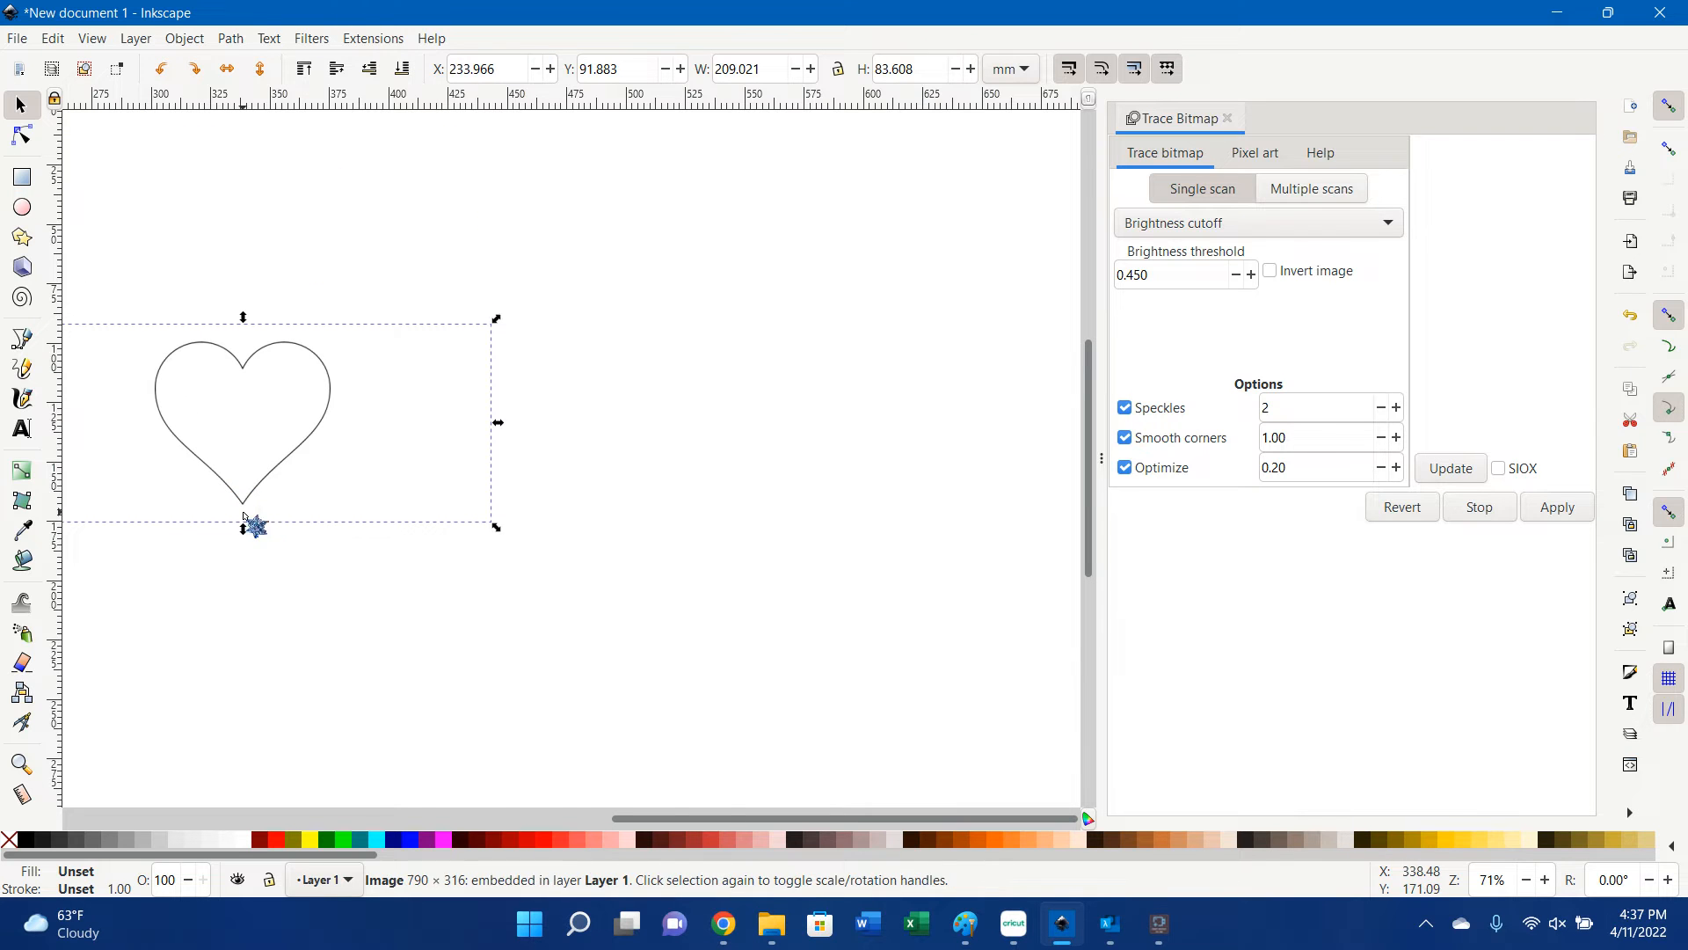
# Trace the imported heart image in a single scan using Brightness cutoff with a threshold of 0.9.
pyautogui.click(1544, 879)
pyautogui.hscroll(-5, 719, 606)
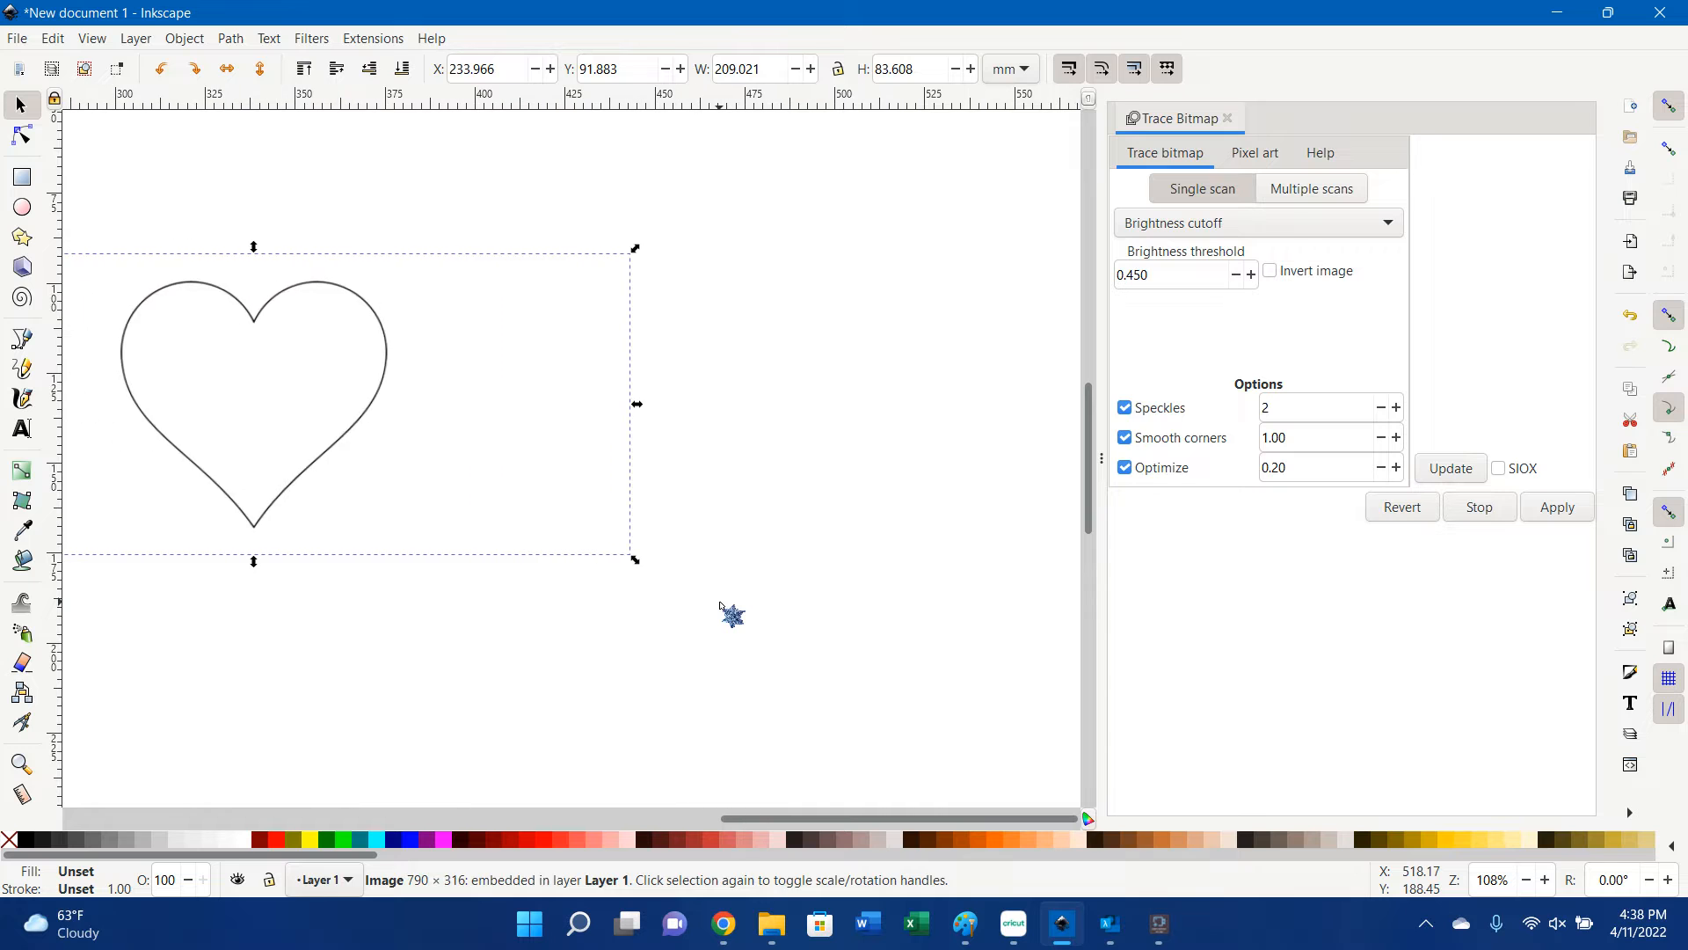
pyautogui.hscroll(-6, 719, 607)
pyautogui.scroll(2, 719, 607)
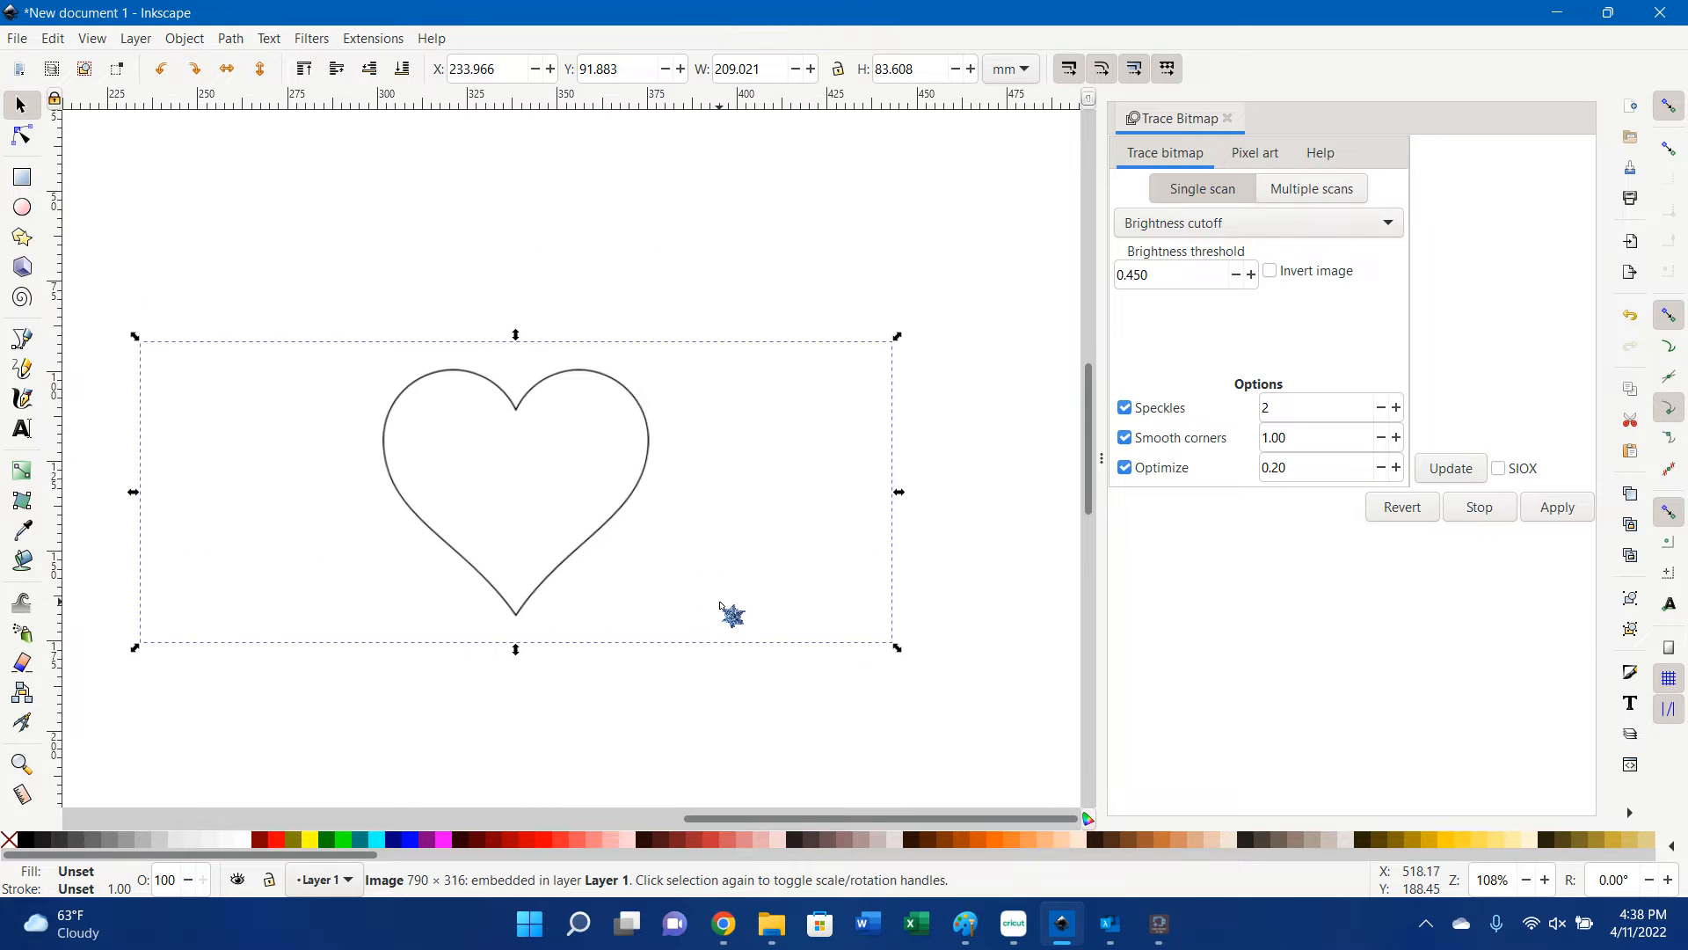
pyautogui.scroll(-4, 720, 606)
pyautogui.scroll(-2, 719, 607)
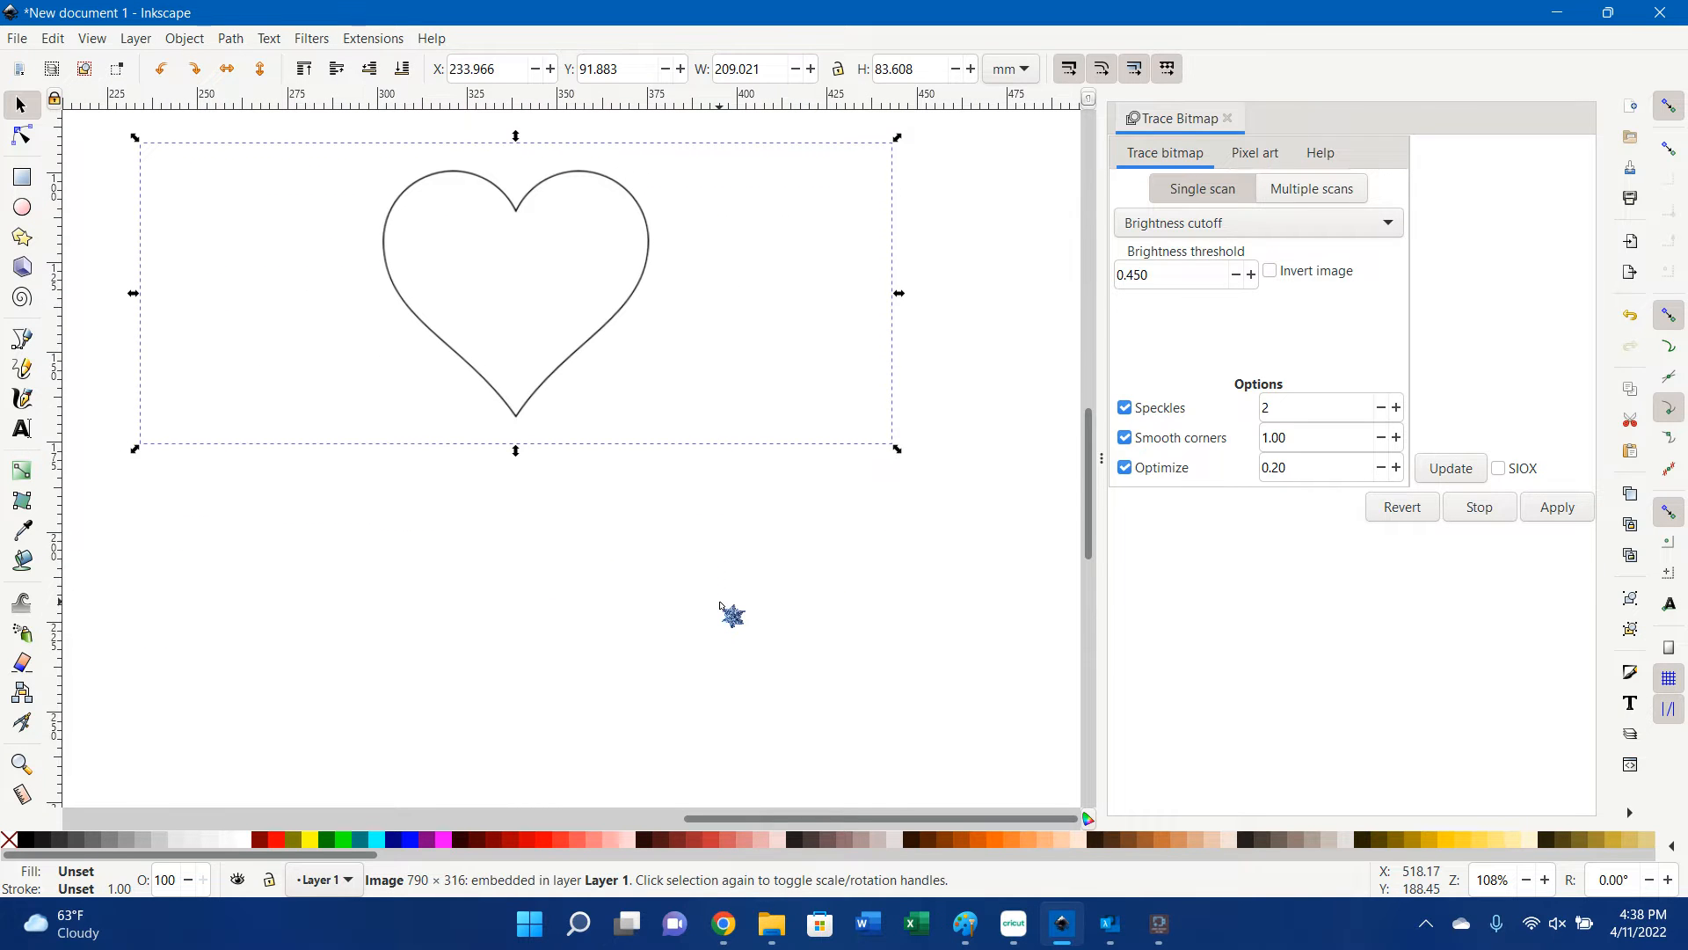
pyautogui.doubleClick(1222, 274)
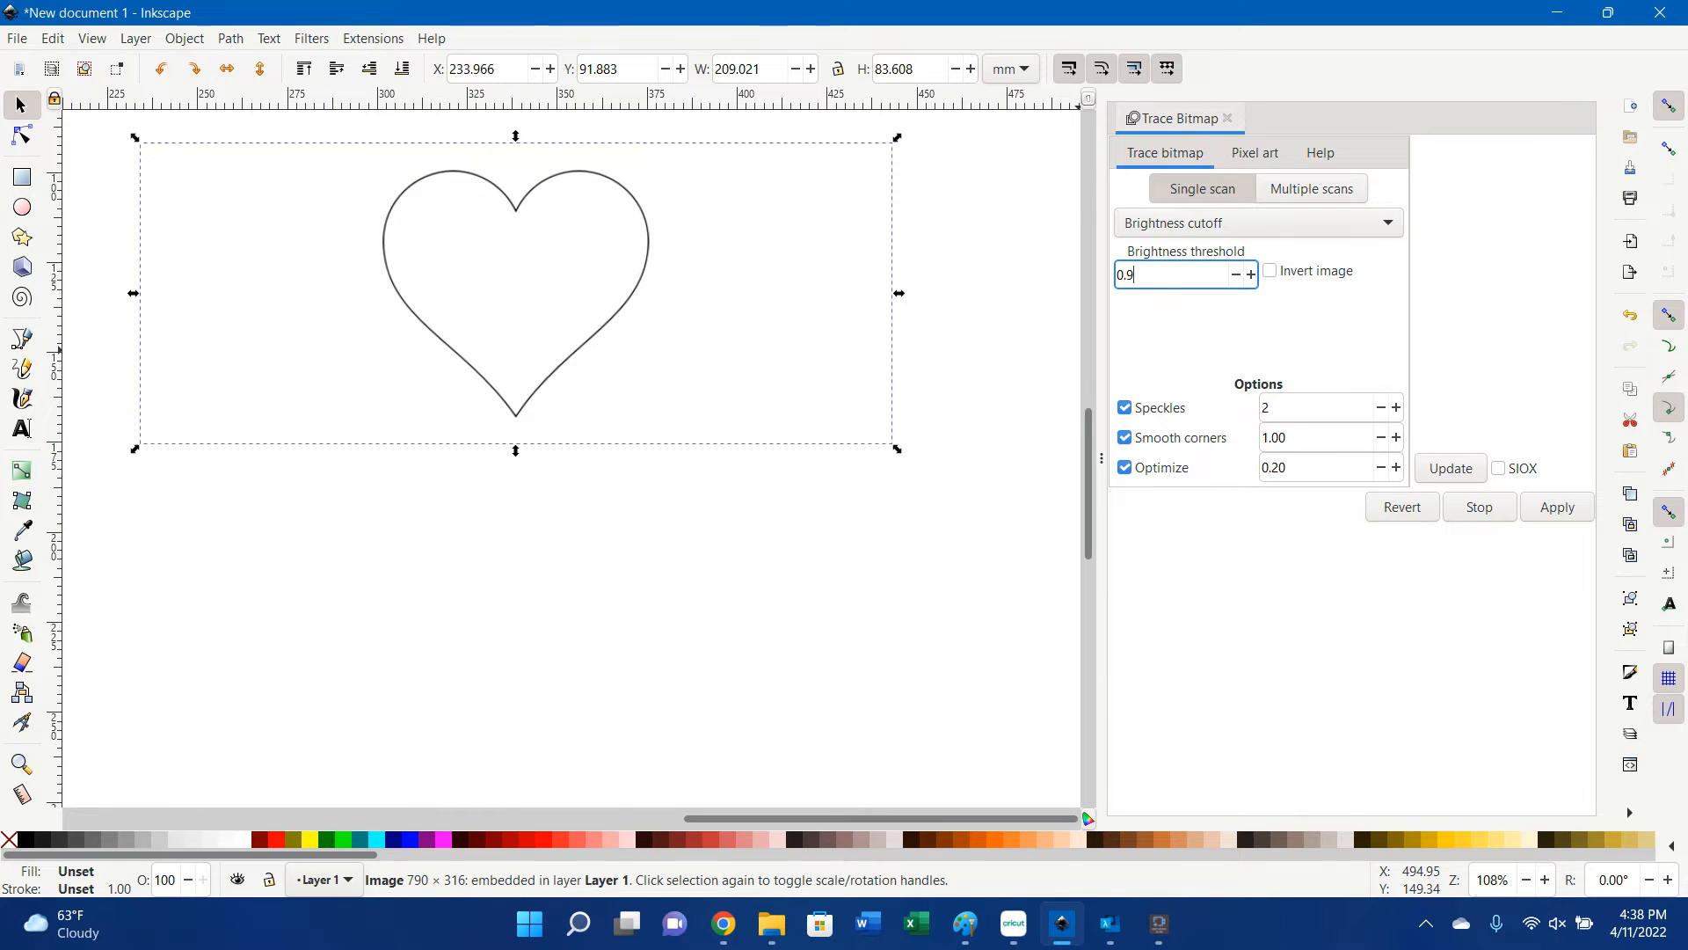
pyautogui.click(1463, 473)
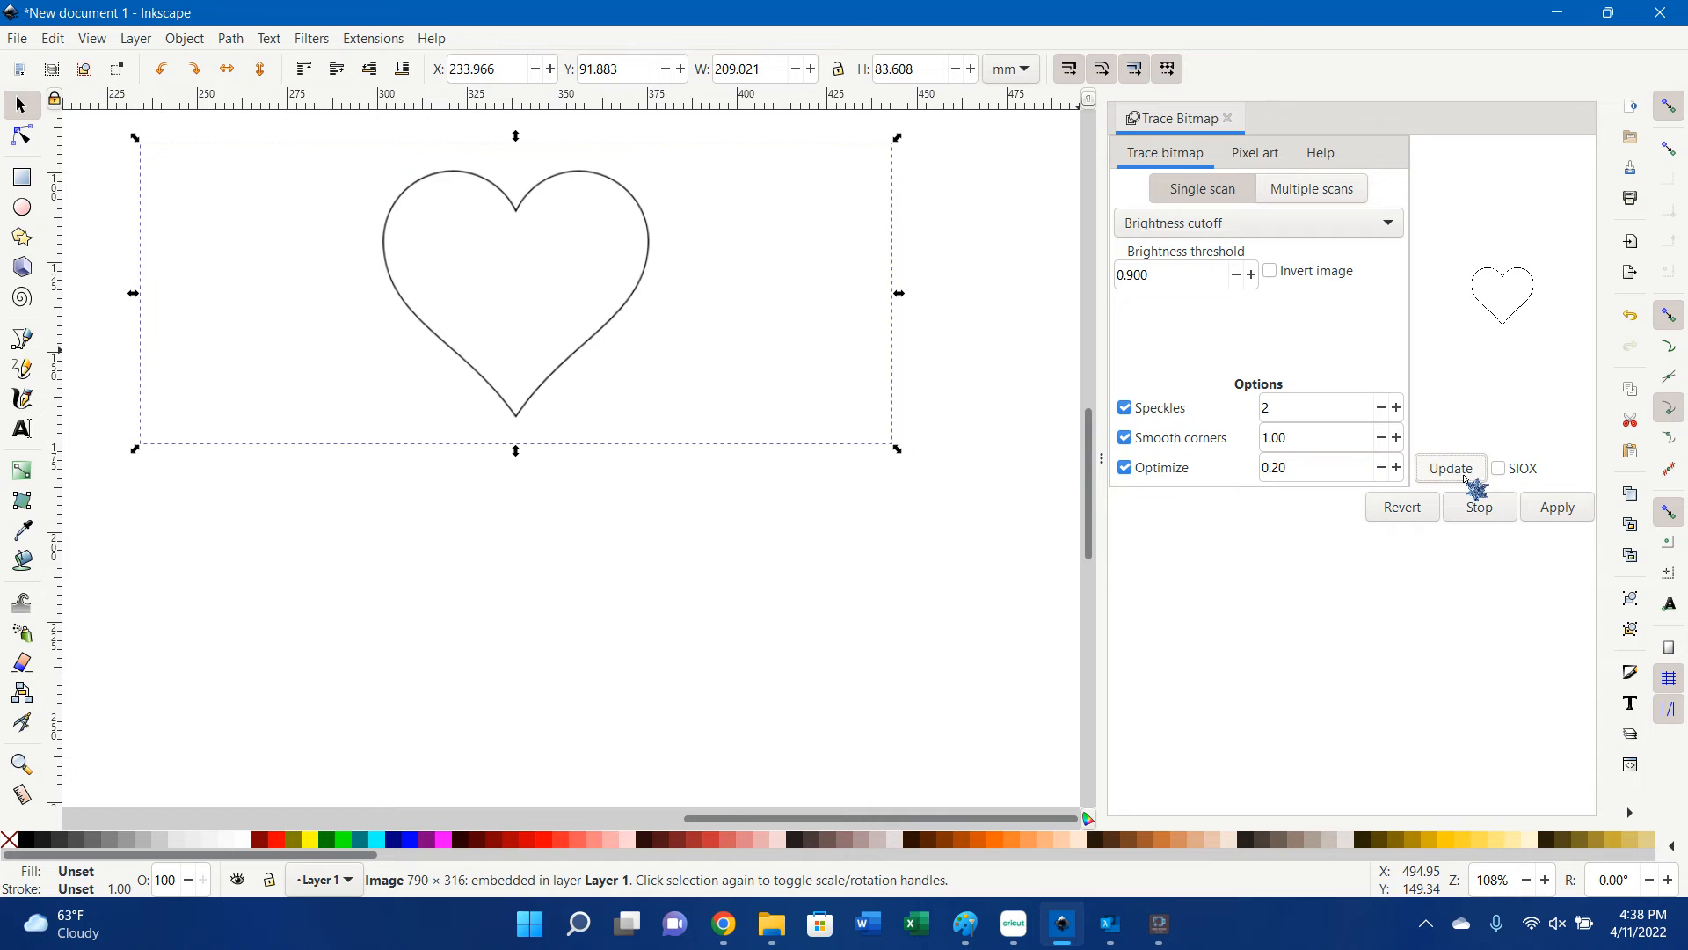
pyautogui.click(1552, 509)
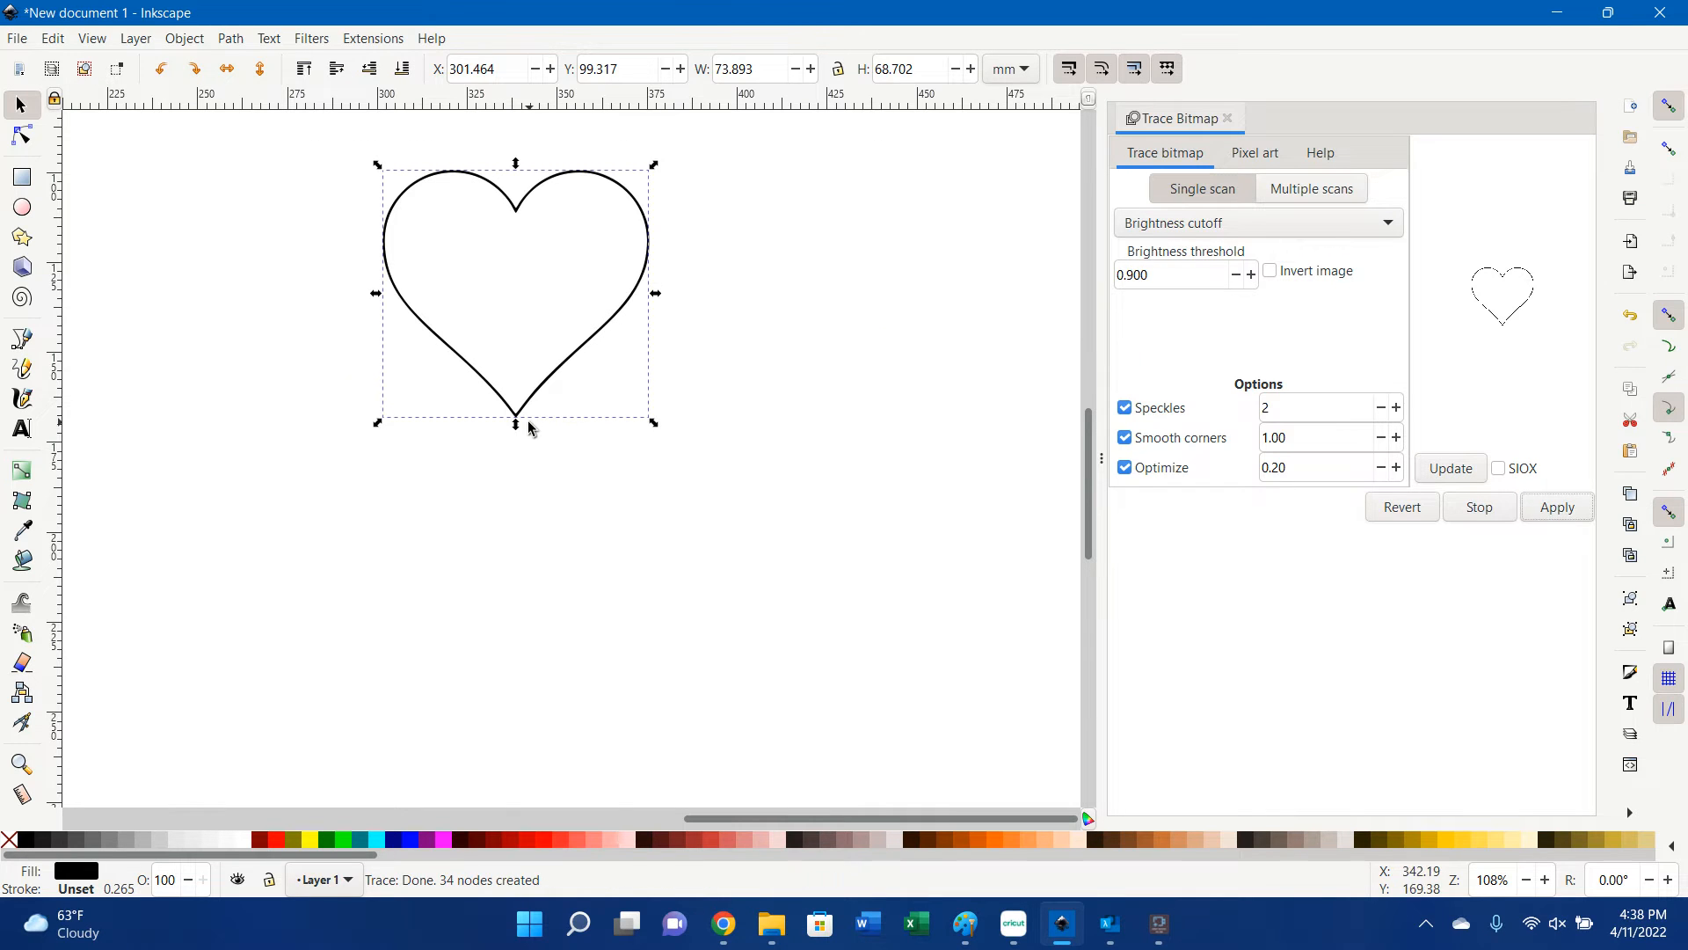
# Move the traced heart below the original image and delete the original.
pyautogui.moveTo(528, 429)
pyautogui.mouseDown()
pyautogui.moveTo(532, 722)
pyautogui.moveTo(517, 723)
pyautogui.mouseUp()
pyautogui.scroll(-2, 820, 525)
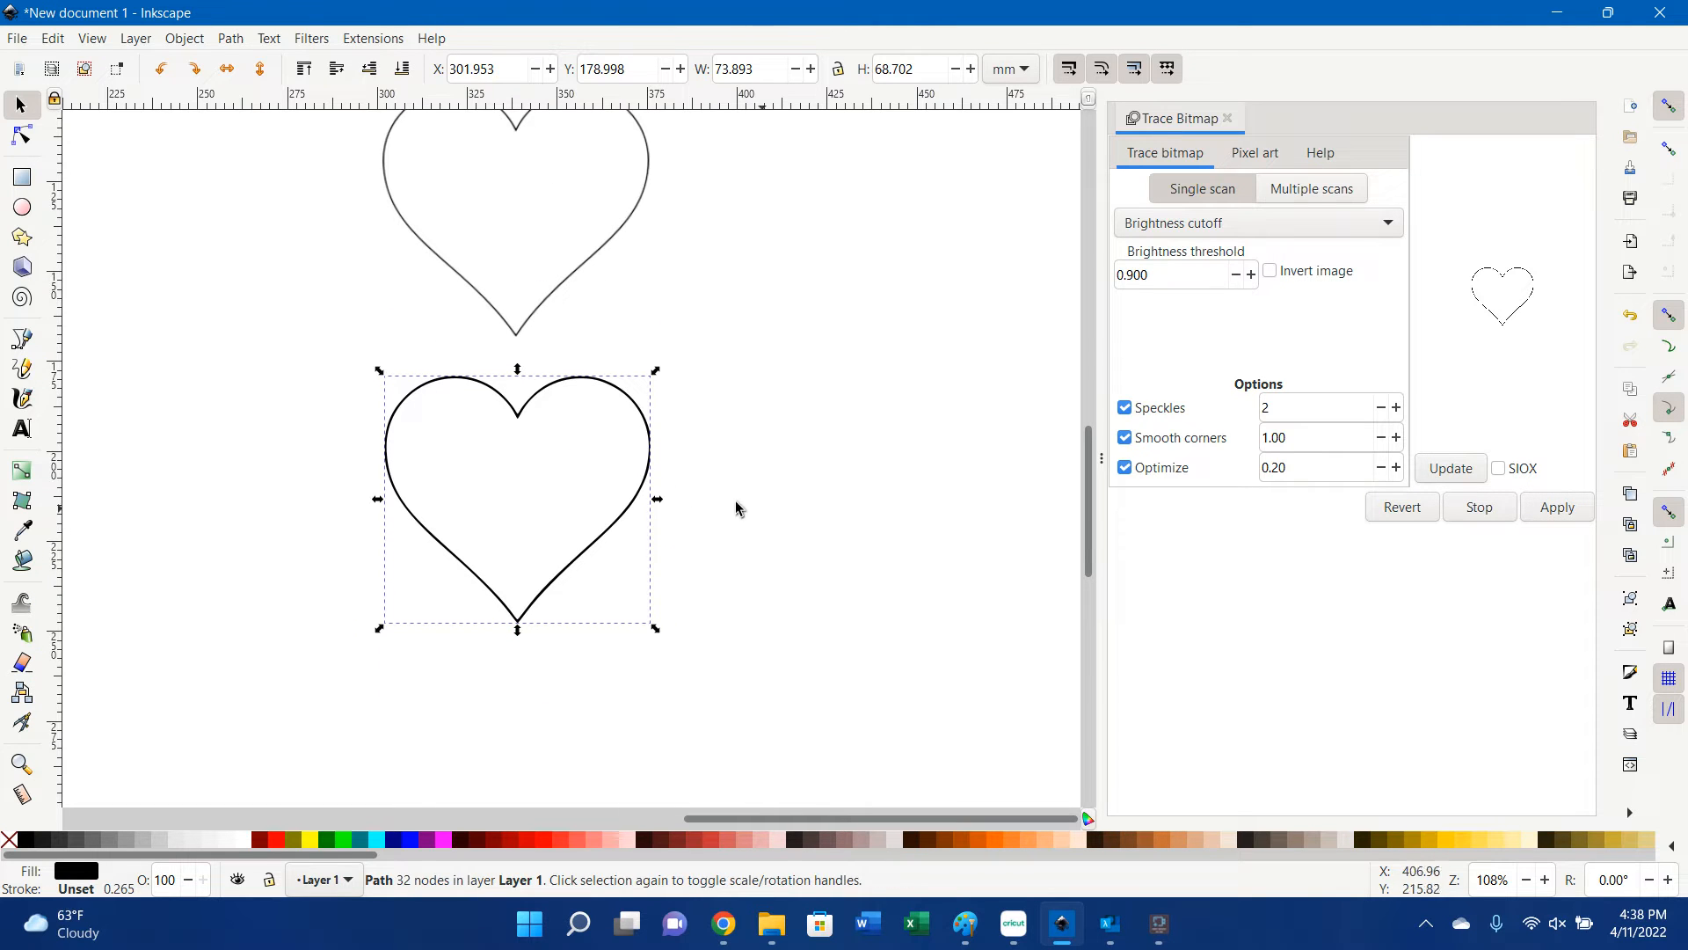
pyautogui.click(534, 312)
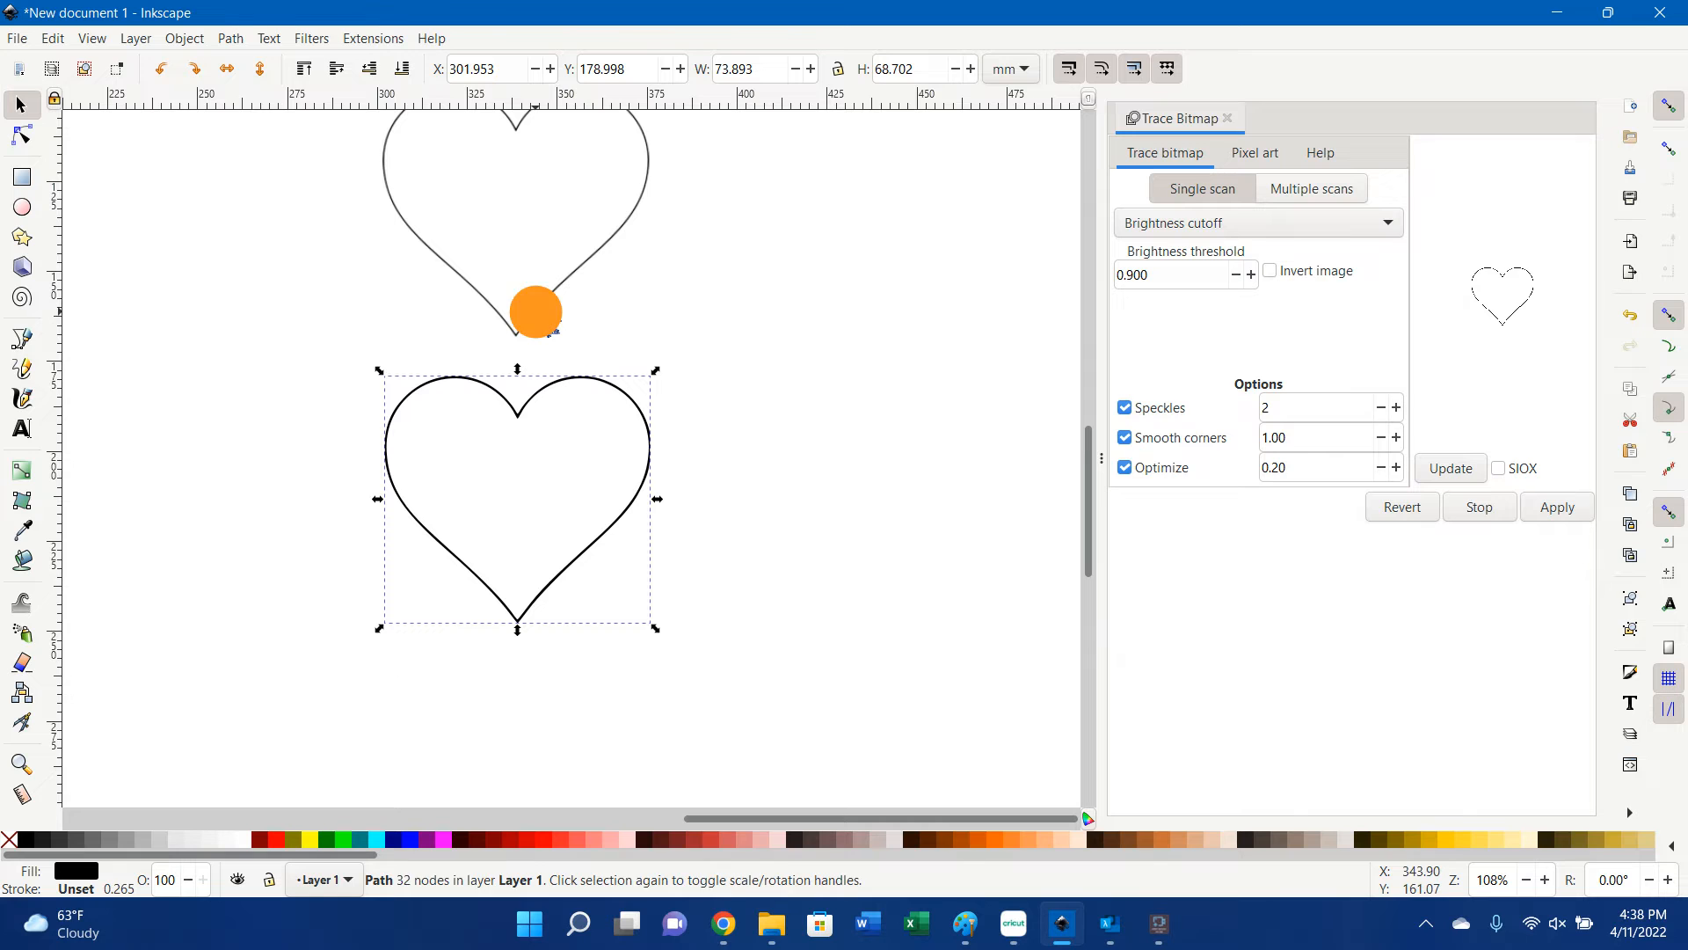
pyautogui.press('Delete')
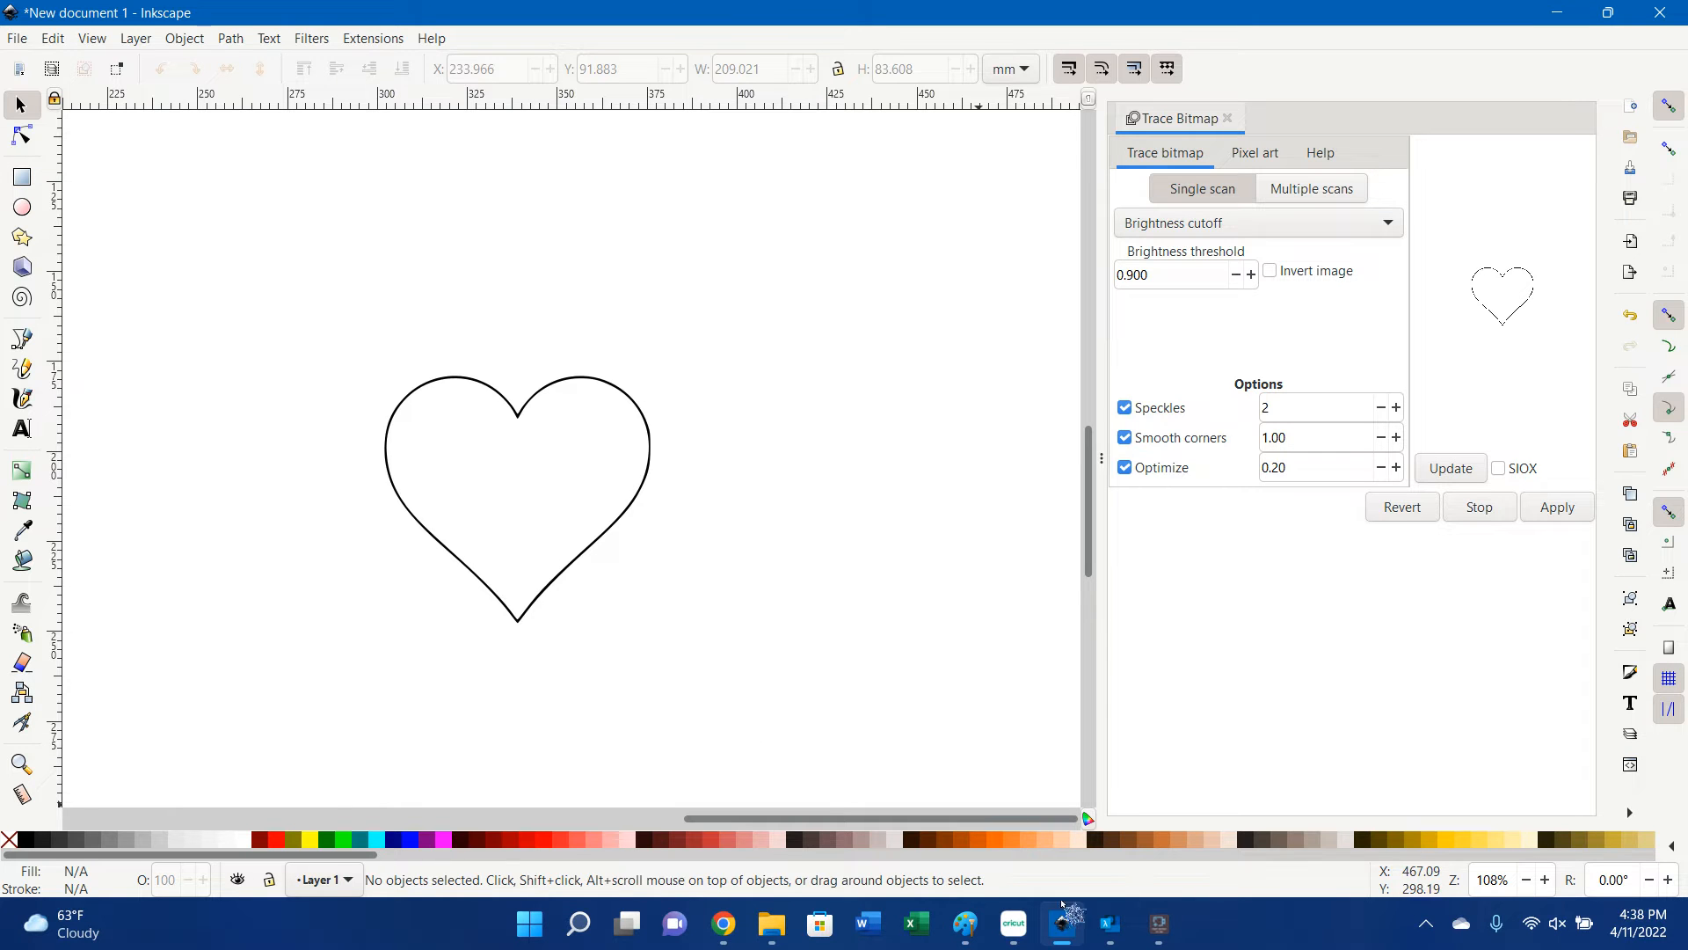
# Switch to Paint, paste the Inkscape screenshot, and cut out the heart with a rectangular selection of about 374 × 339 px.
pyautogui.click(967, 925)
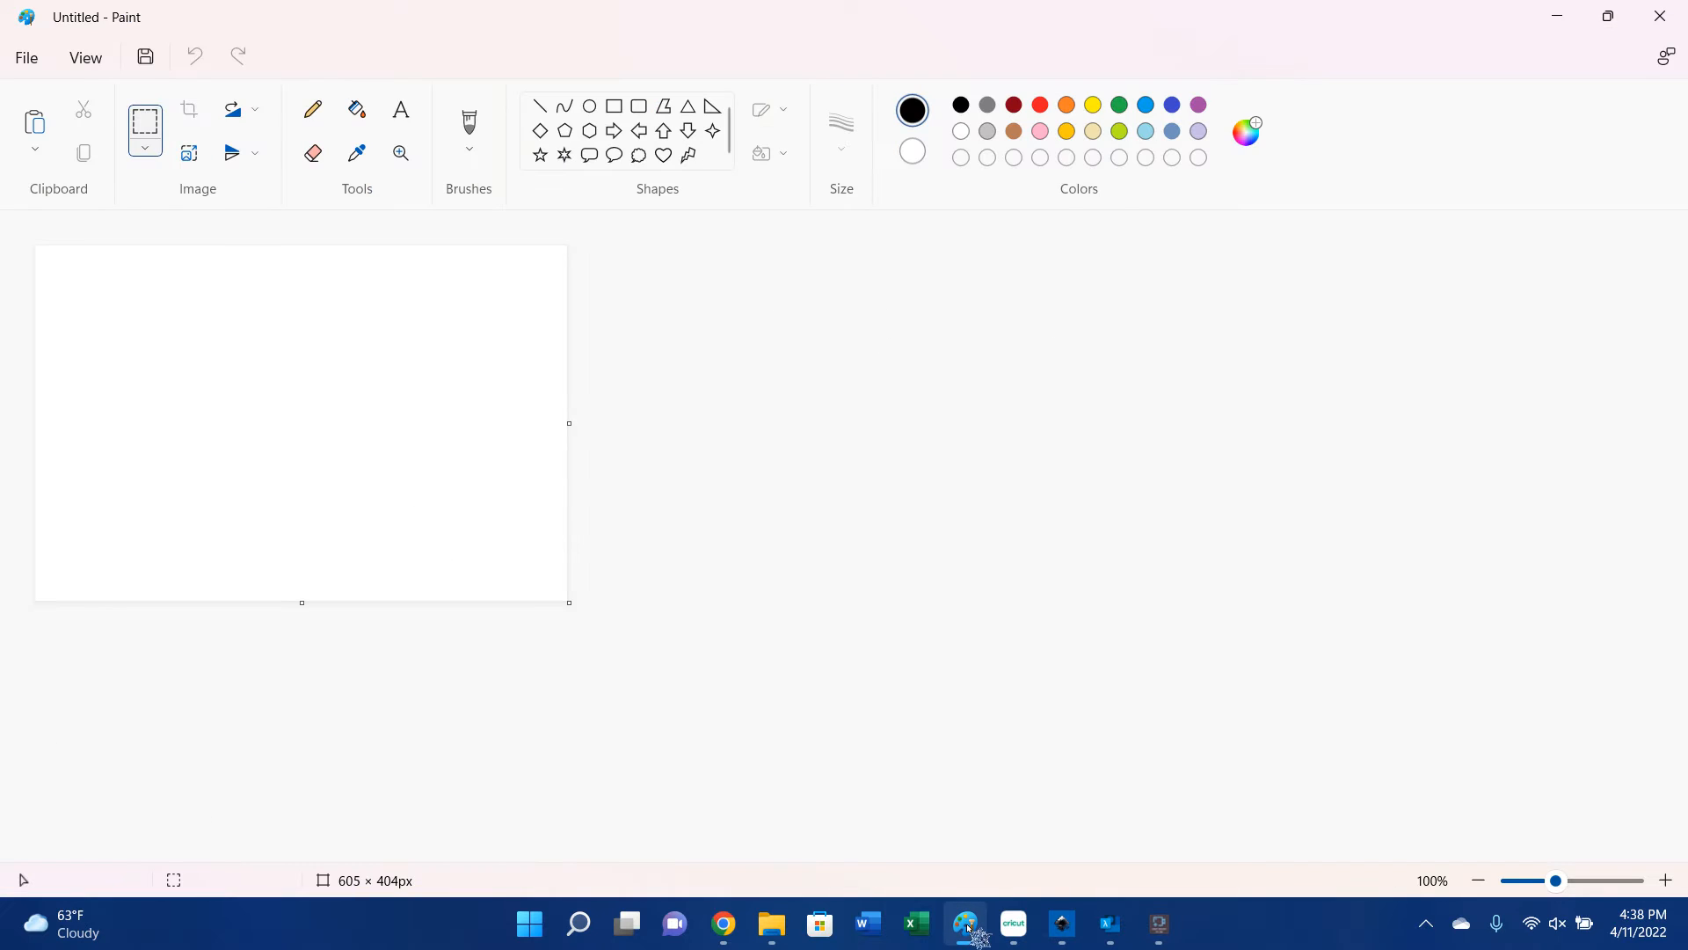
pyautogui.hotkey('ctrl', 'v')
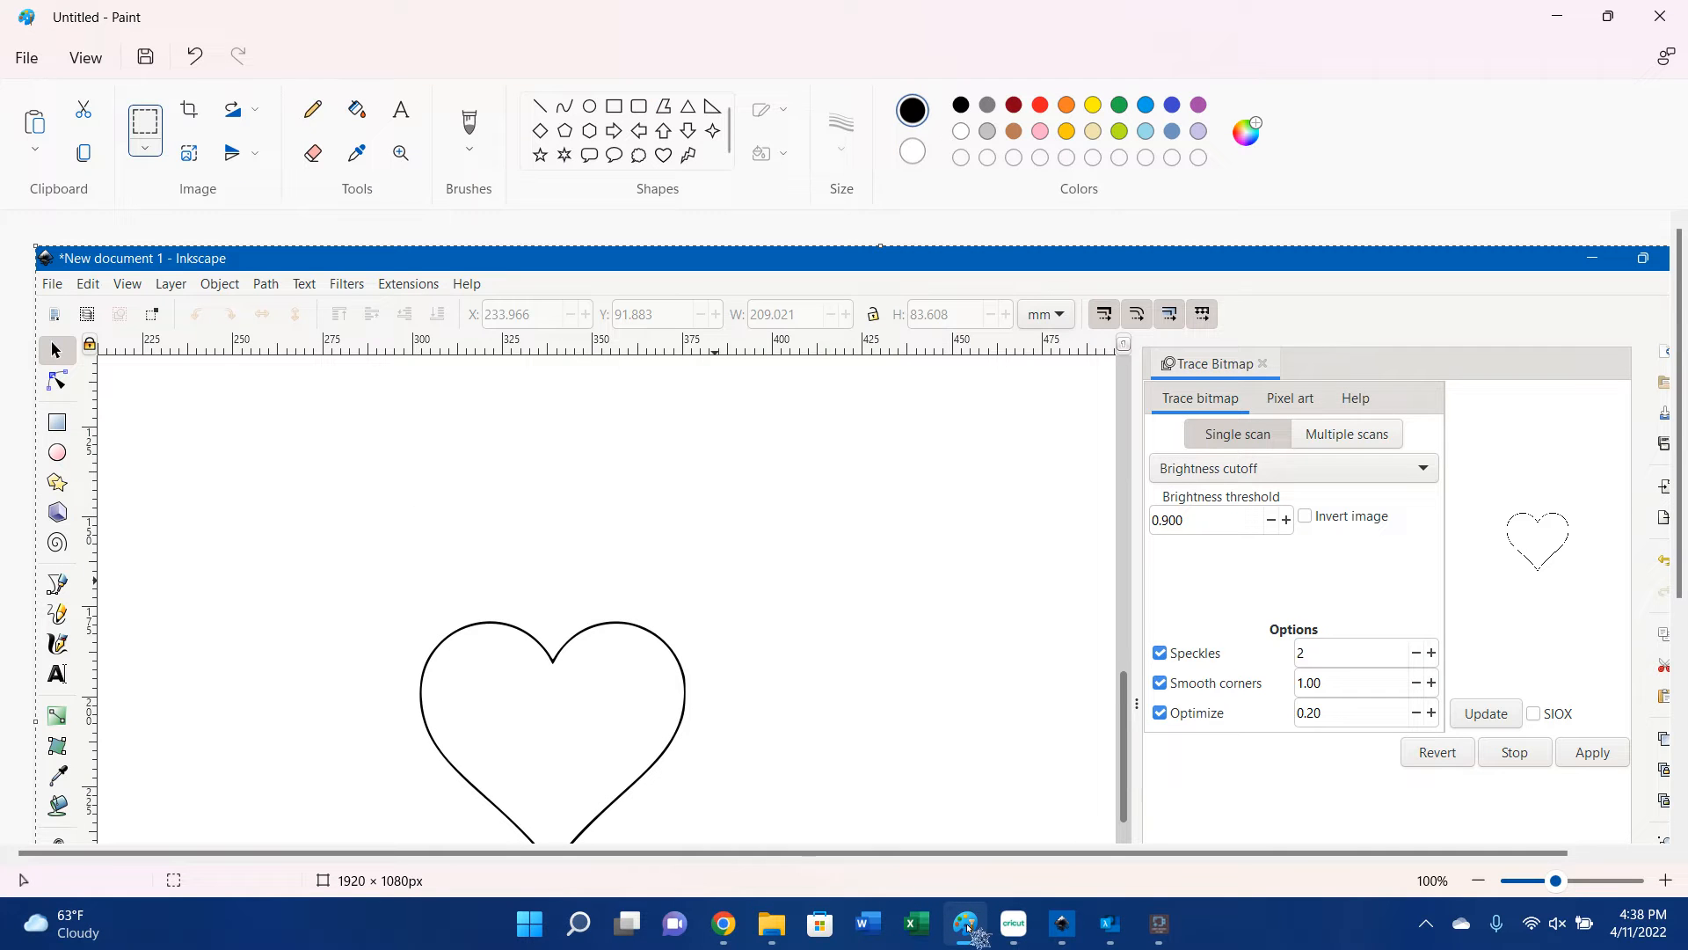
pyautogui.scroll(-3, 807, 597)
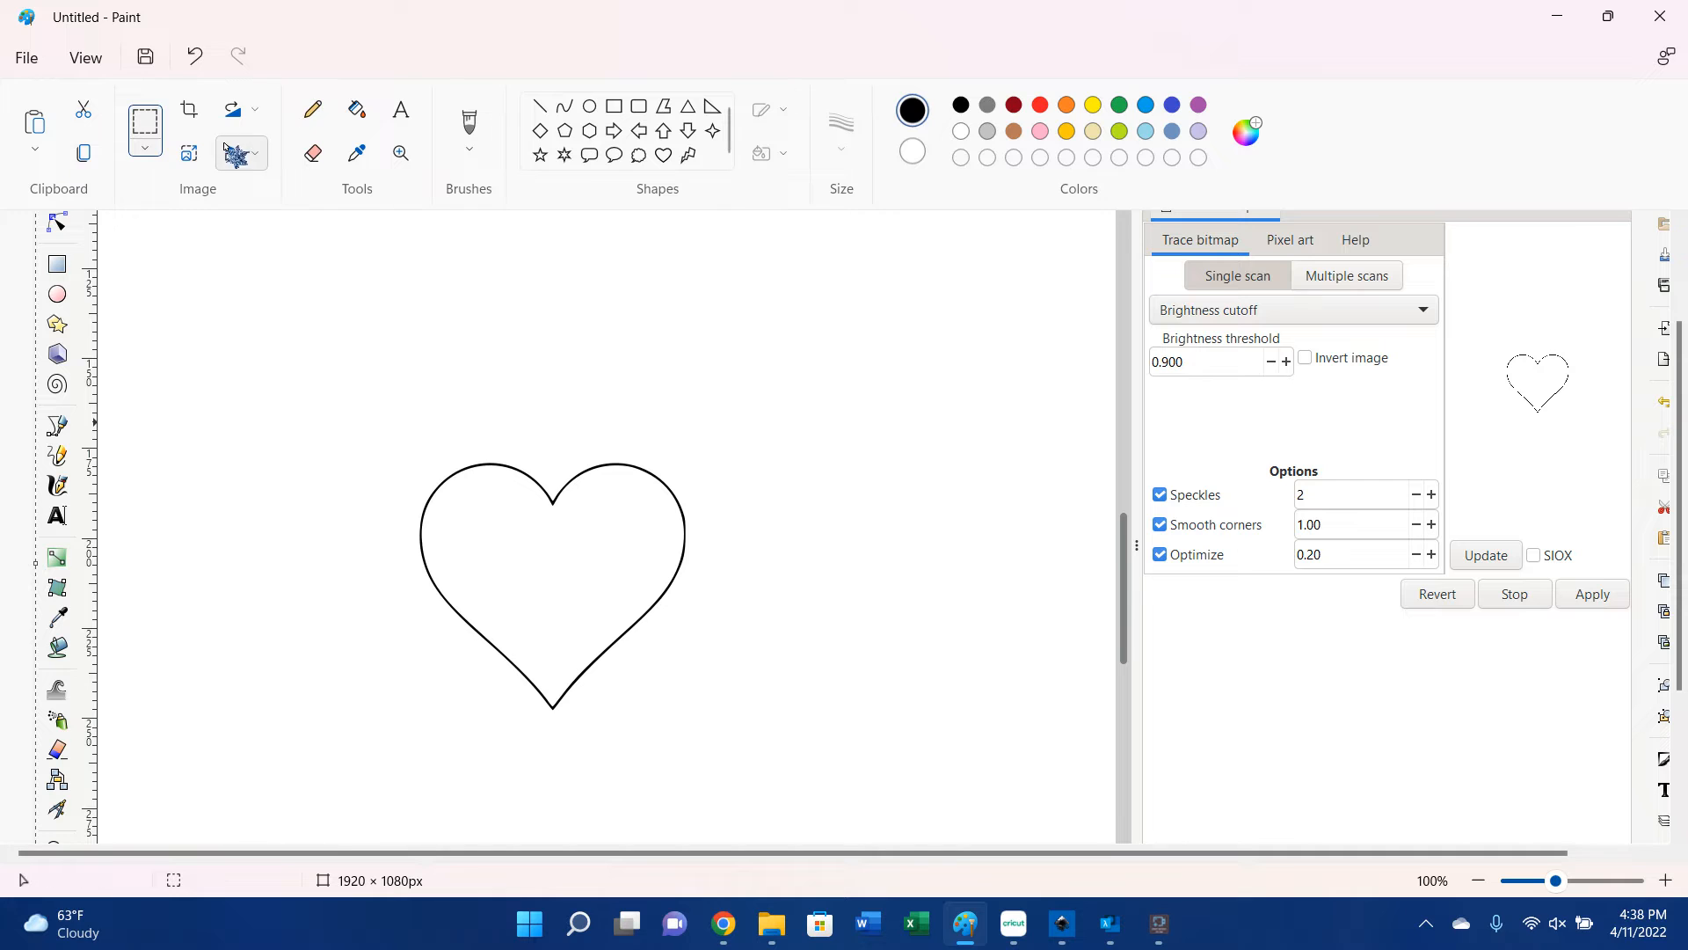
pyautogui.click(151, 128)
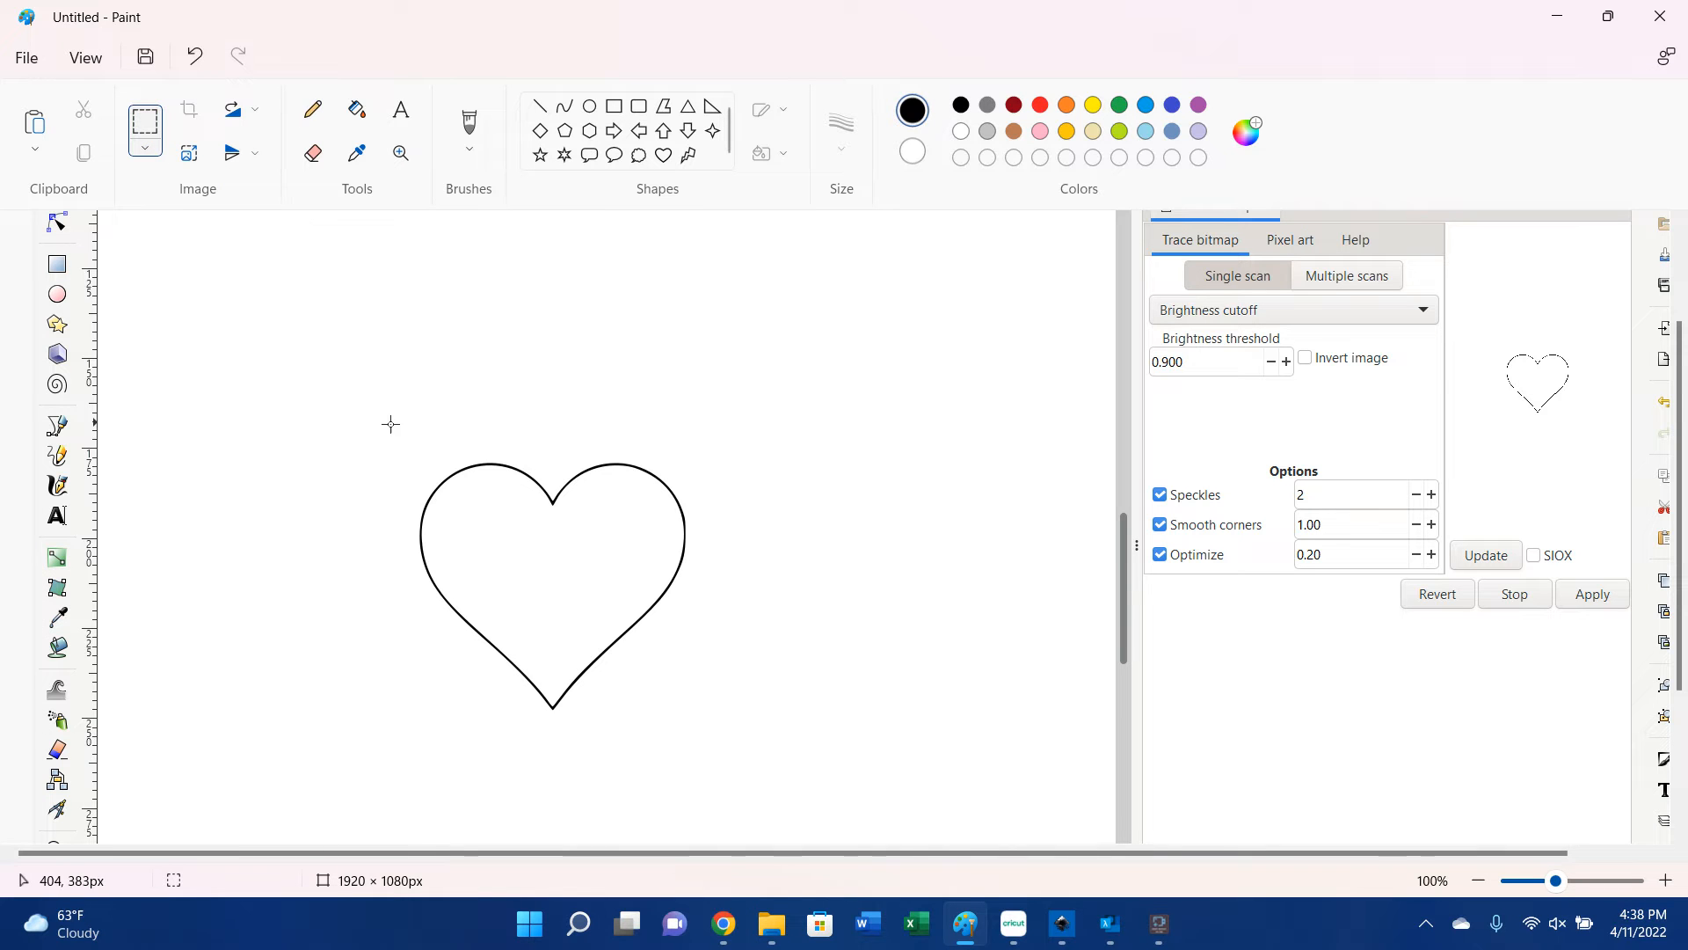
pyautogui.moveTo(391, 425); pyautogui.dragTo(718, 721)
pyautogui.rightClick(641, 610)
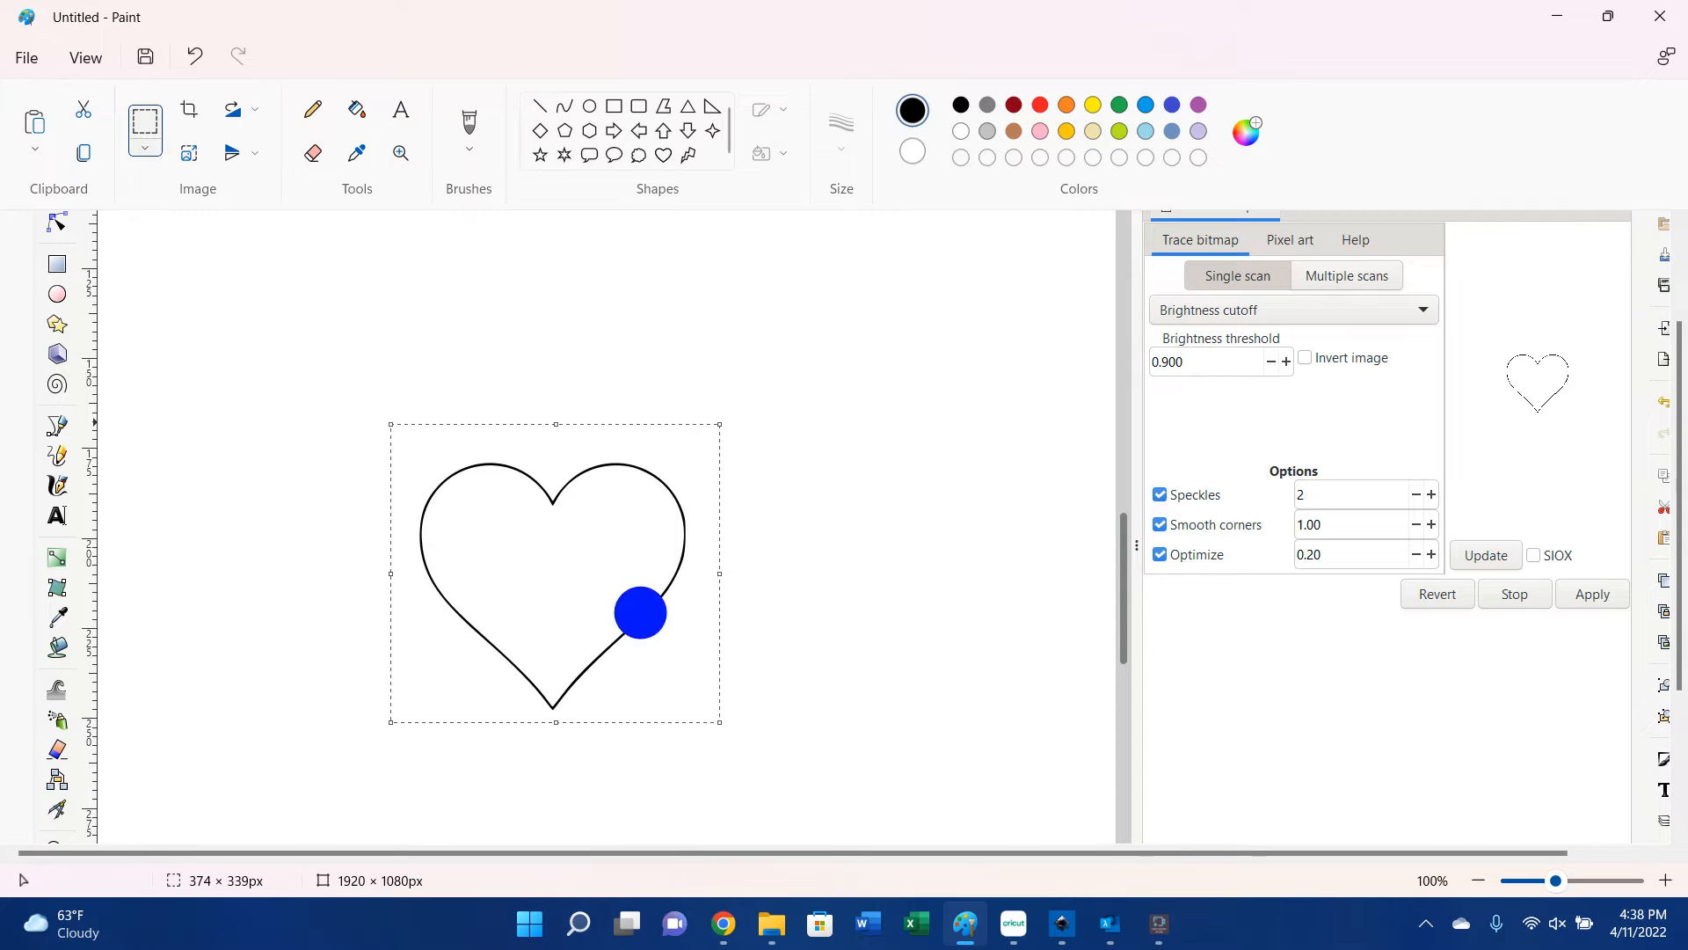
pyautogui.click(710, 226)
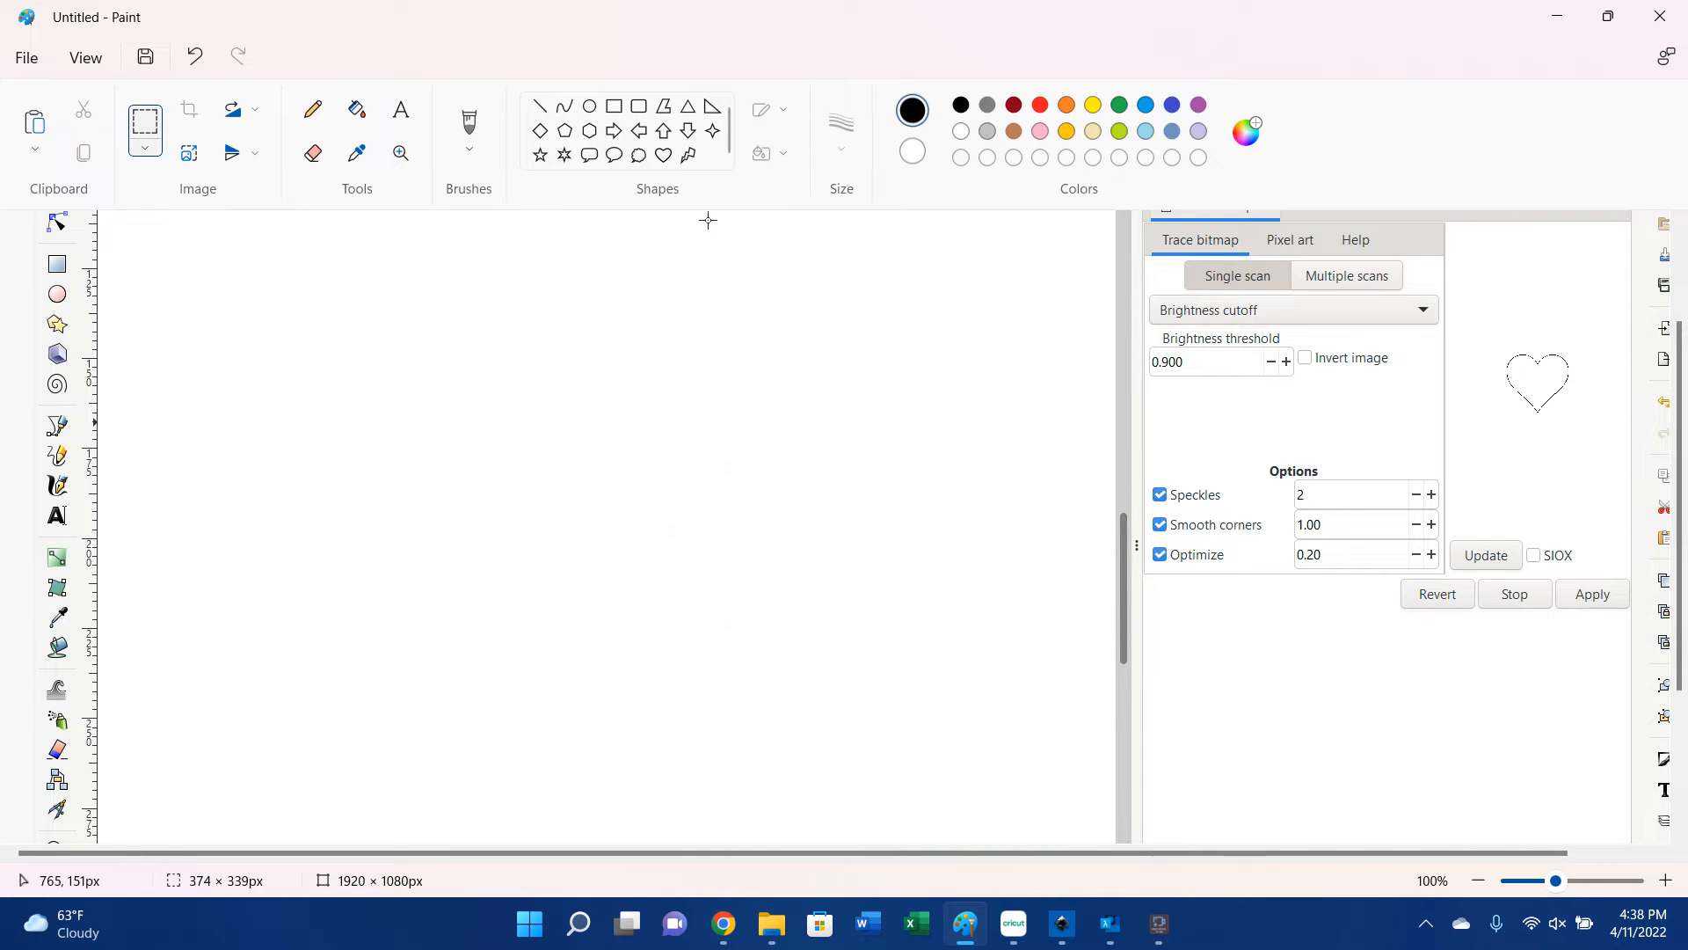
# Switch to Inkscape, delete the traced heart, and paste the heart cut from Paint in its place.
pyautogui.moveTo(1096, 943)
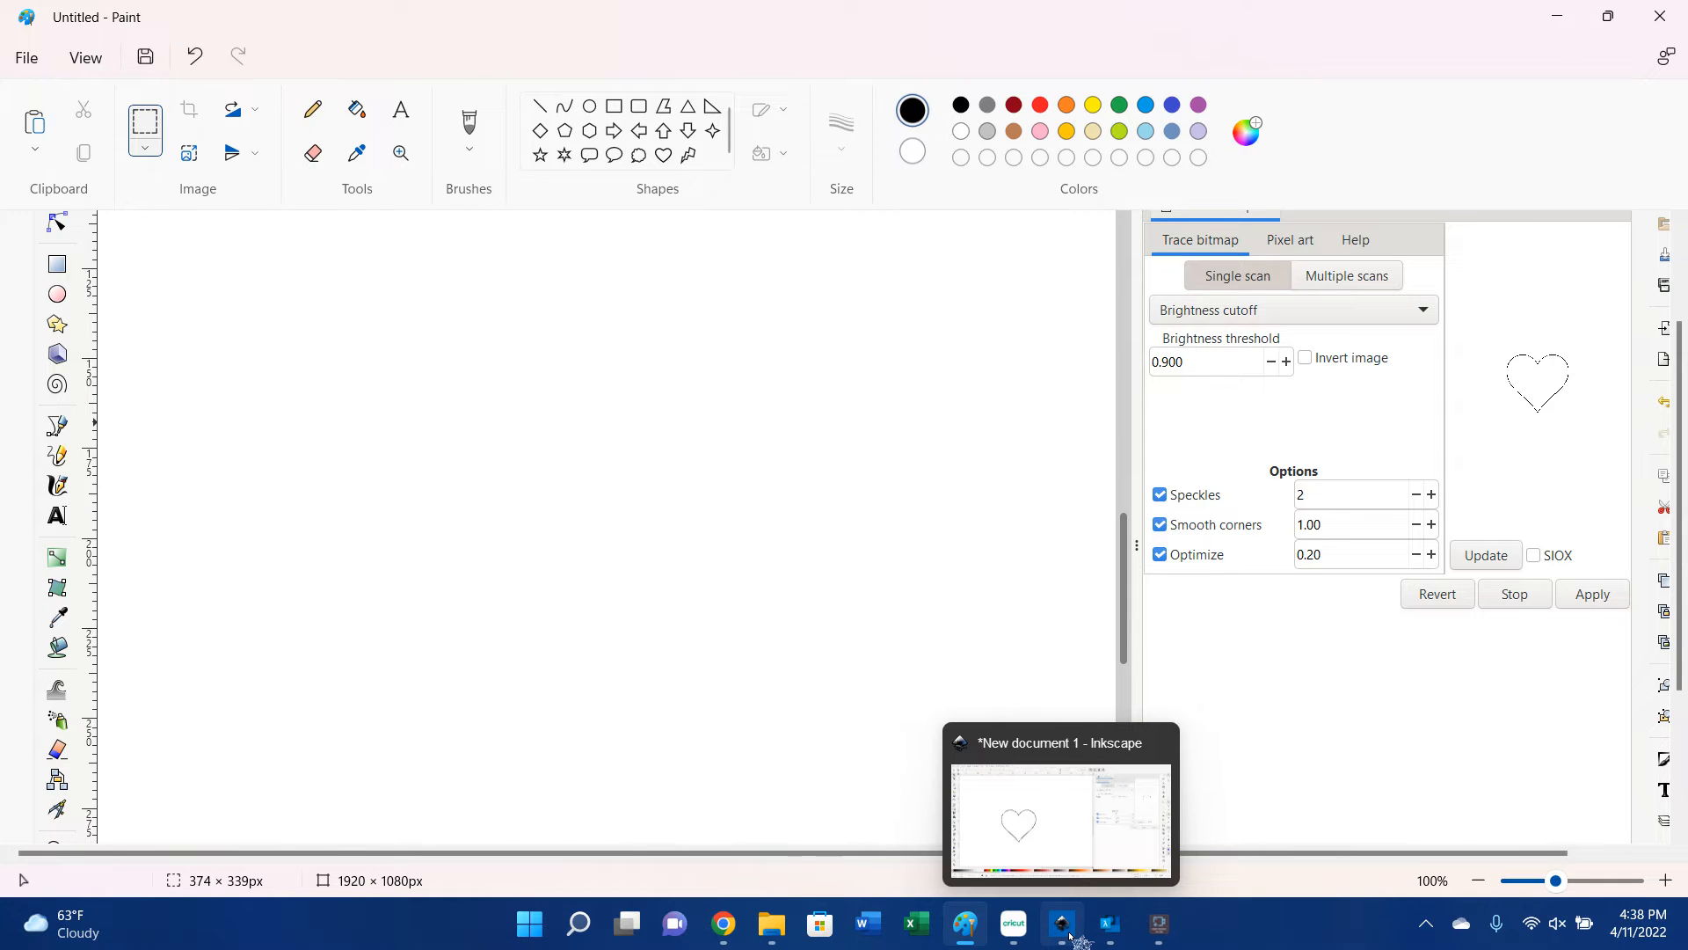
pyautogui.click(1069, 935)
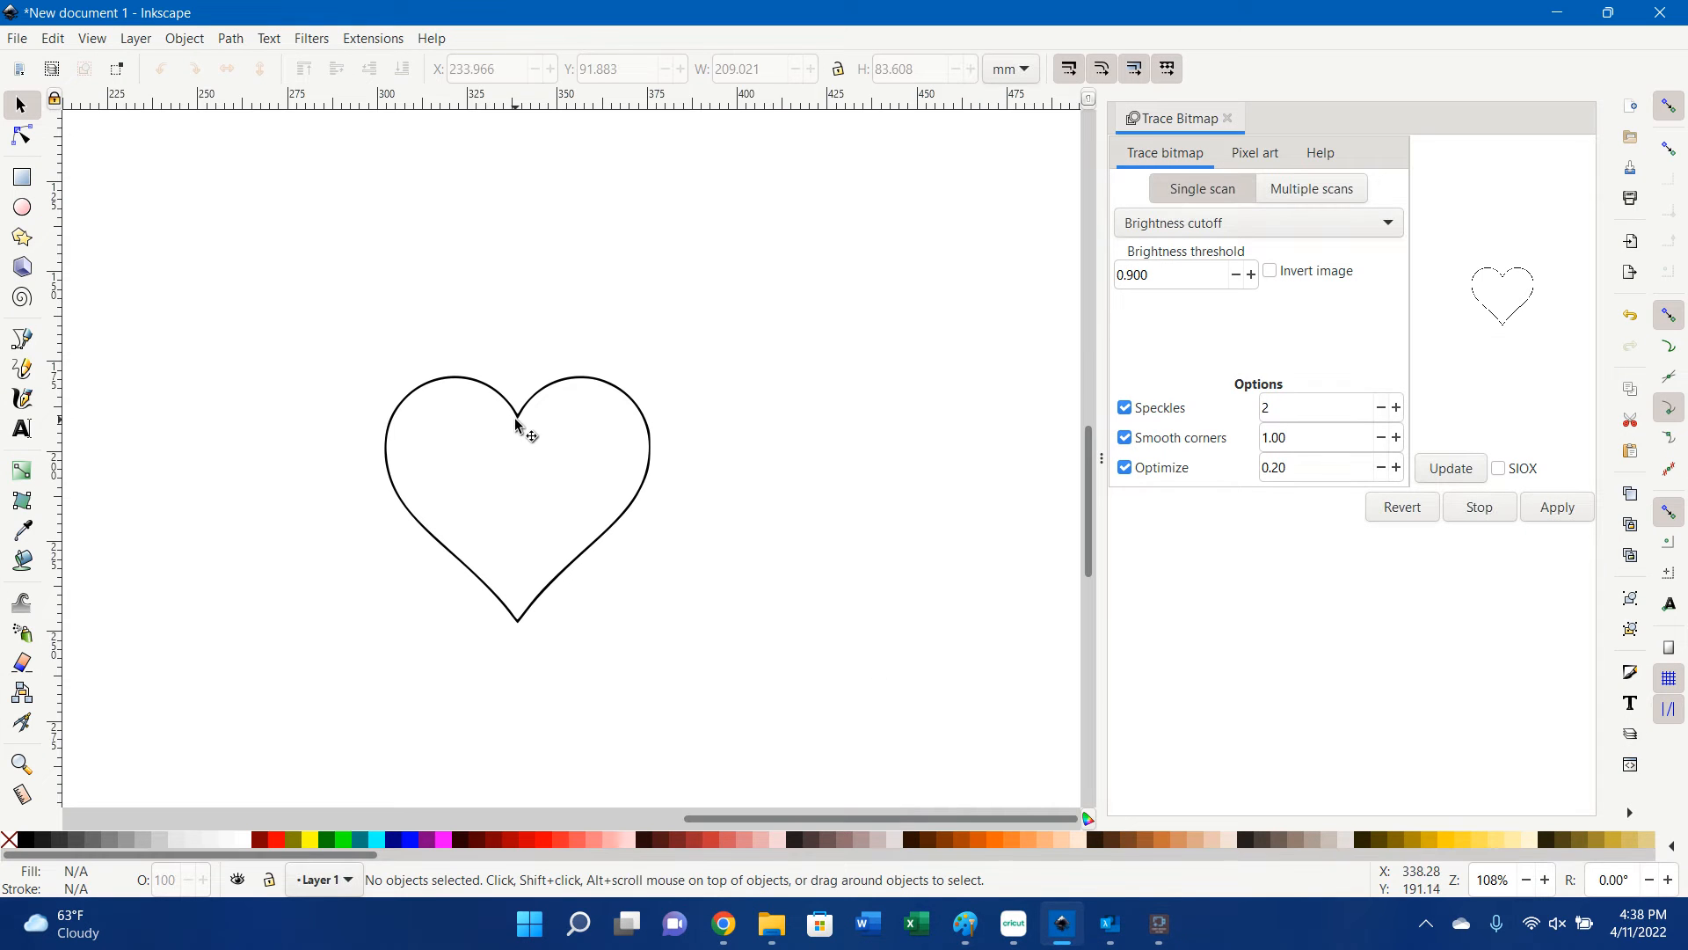
pyautogui.click(516, 422)
pyautogui.press('Delete')
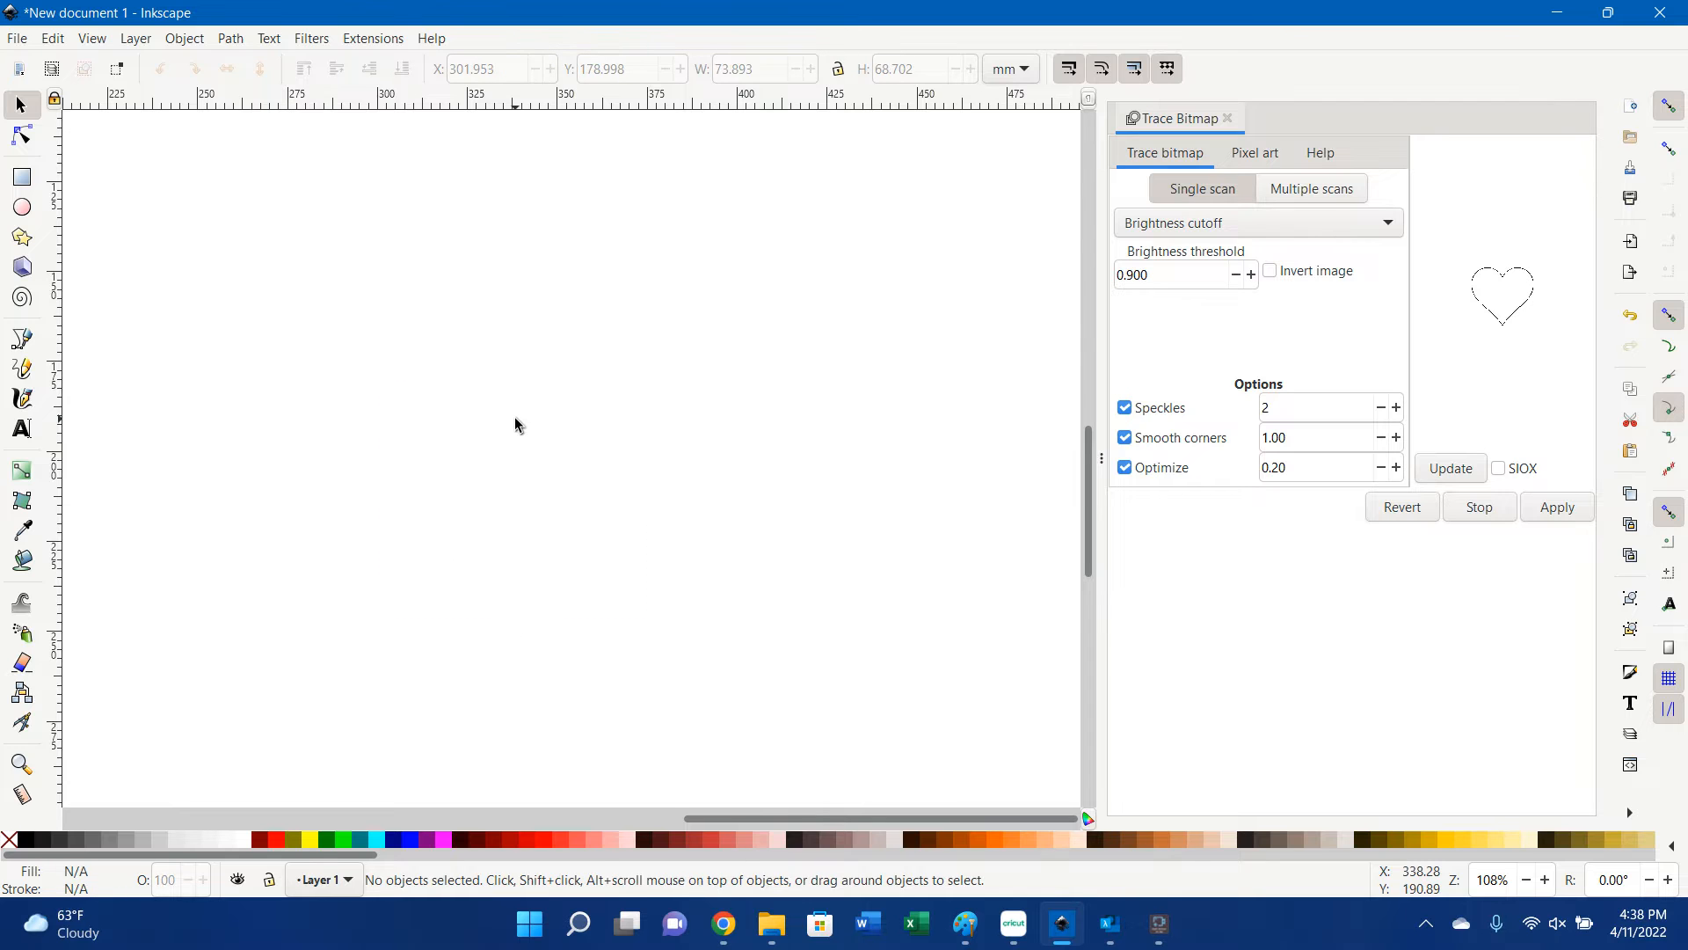
pyautogui.rightClick(515, 425)
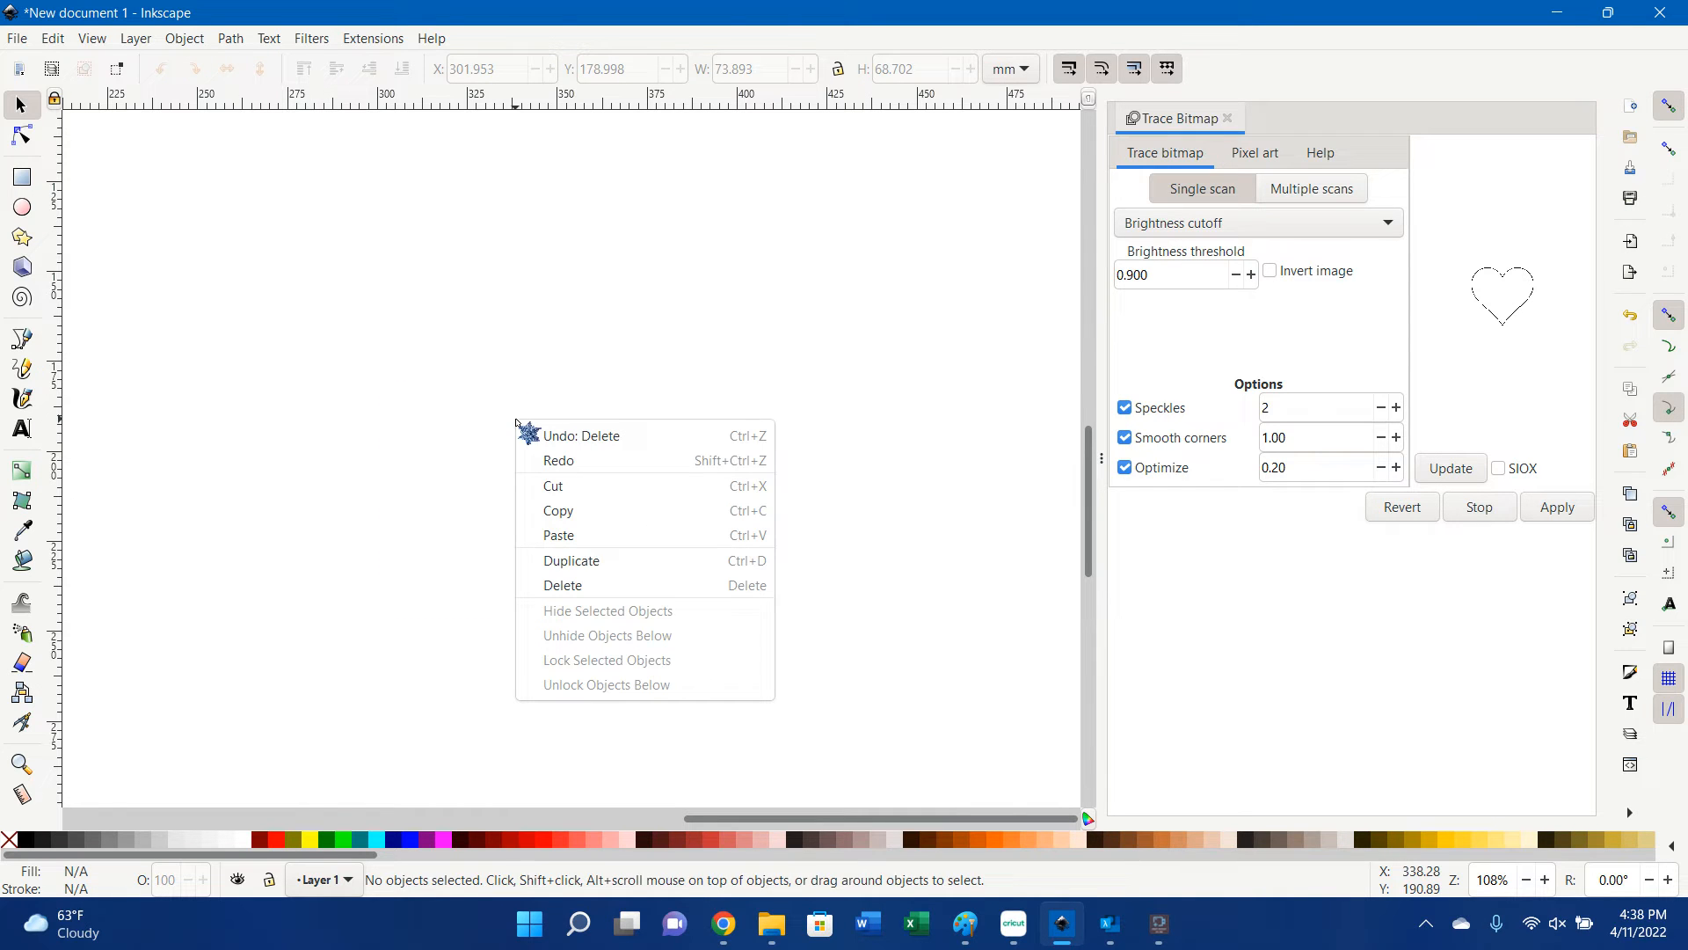
pyautogui.click(569, 534)
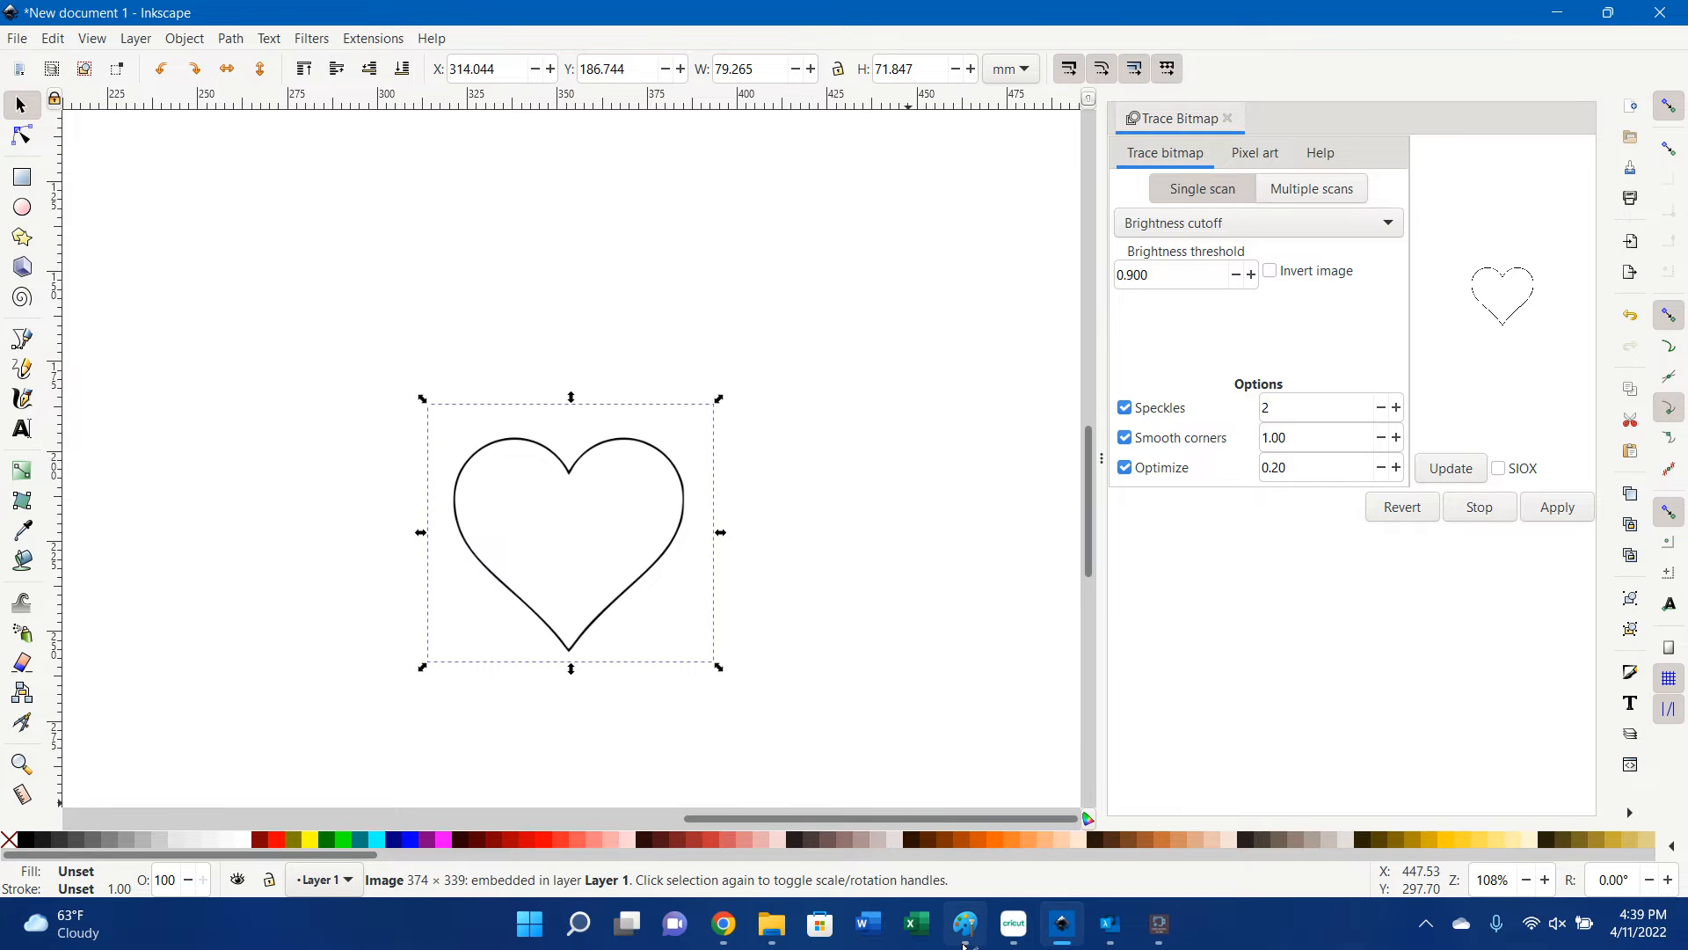
# Trace the pasted heart image at the current 0.900 threshold and move the traced path above the image.
pyautogui.moveTo(965, 923)
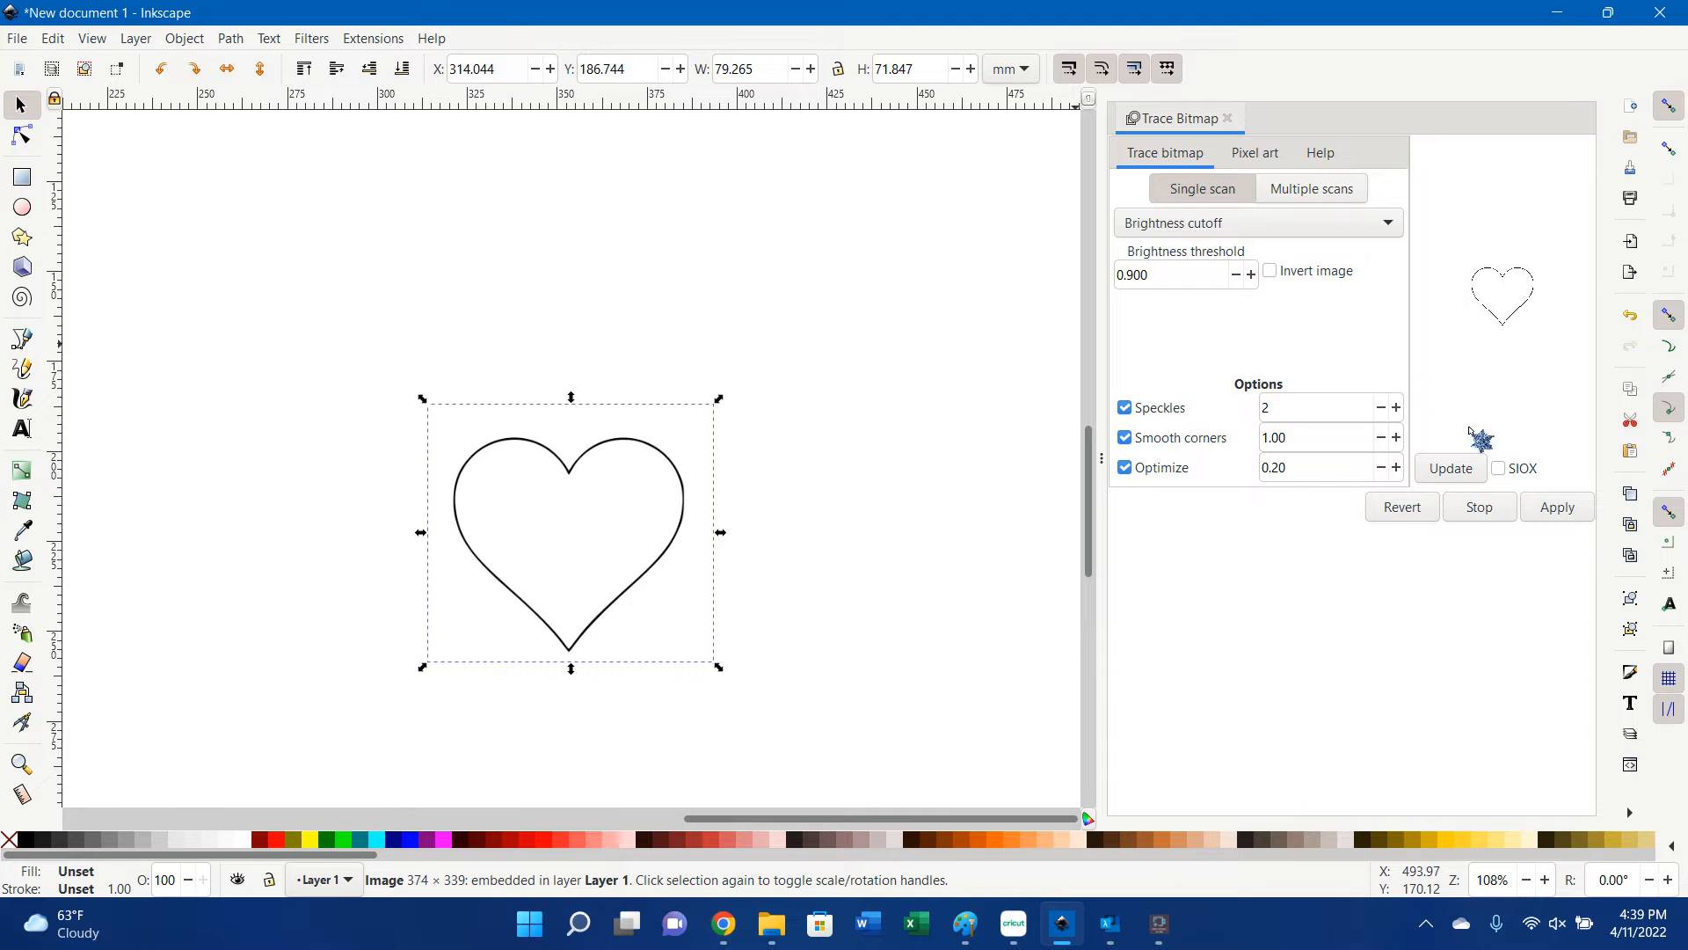
pyautogui.click(1453, 473)
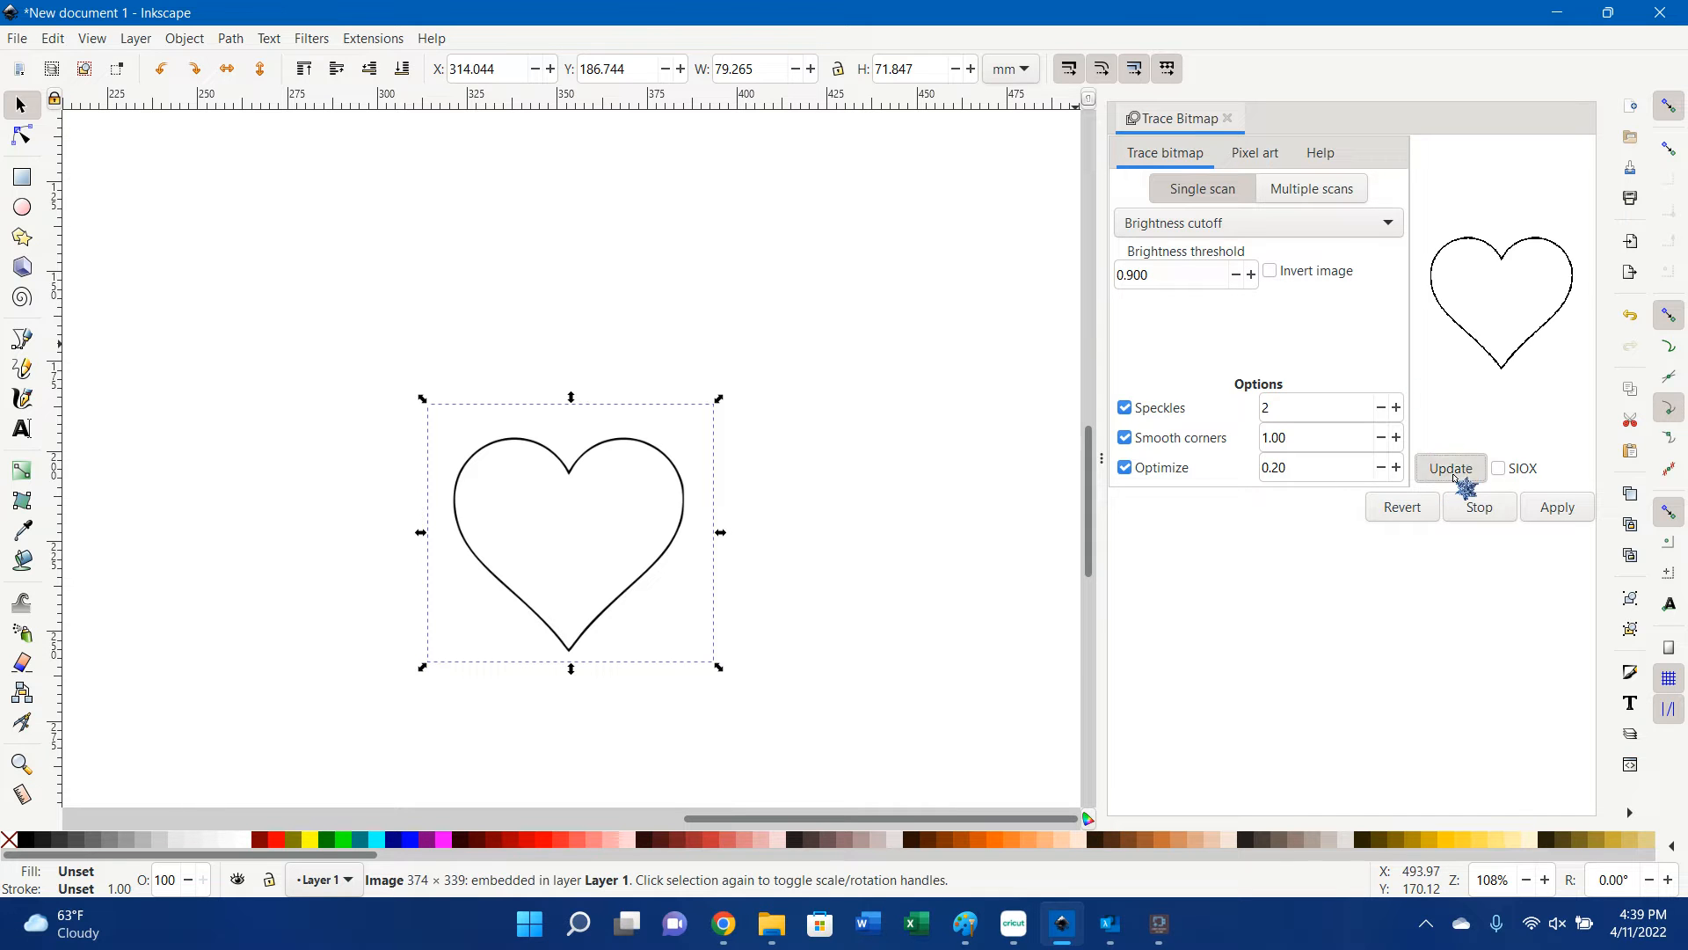
pyautogui.click(1550, 510)
pyautogui.moveTo(681, 473); pyautogui.dragTo(663, 235)
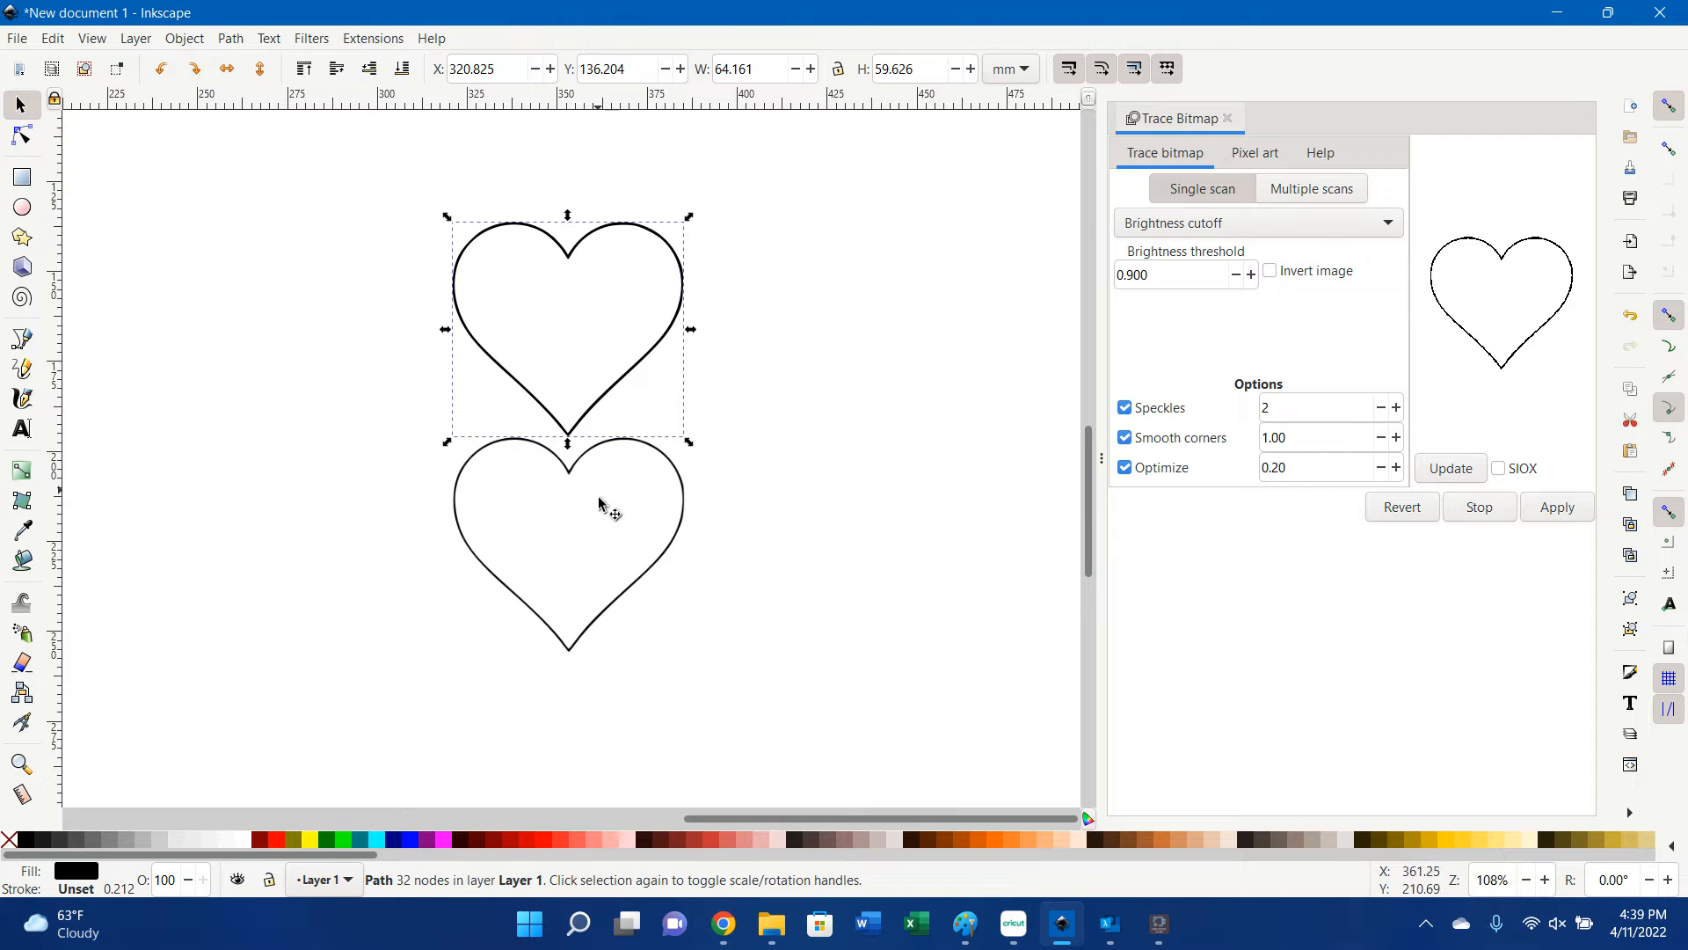
# Select the pasted heart image again and preview its trace at brightness thresholds of 0.999 and 0.979.
pyautogui.click(662, 559)
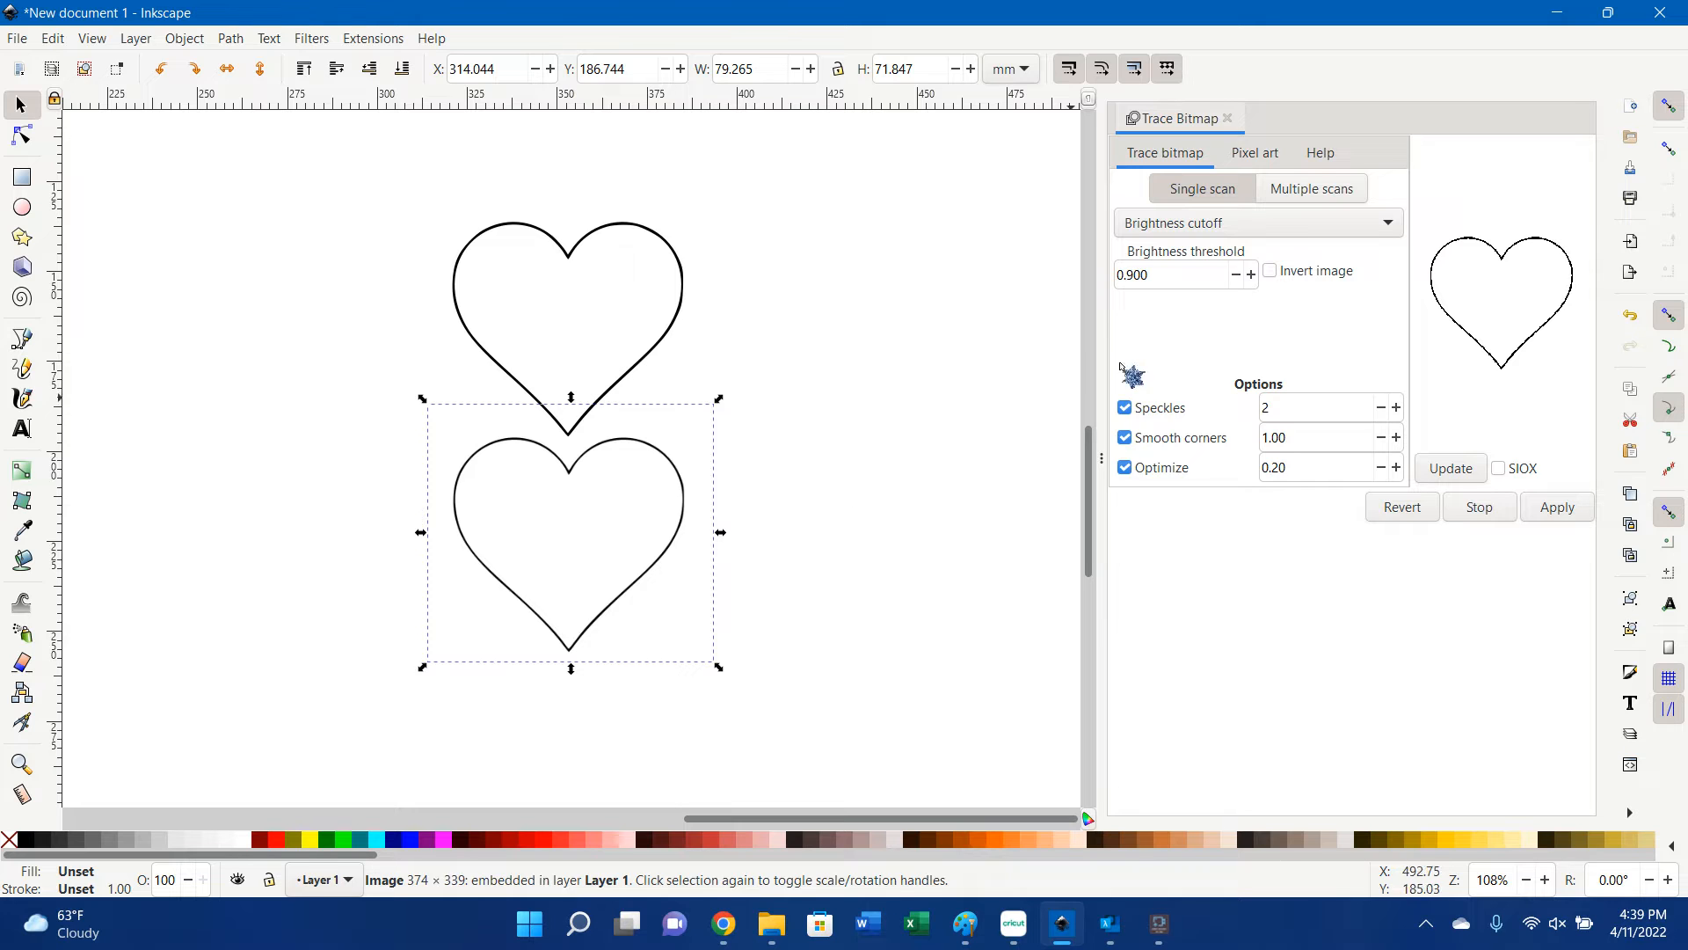
pyautogui.click(1167, 275)
pyautogui.click(1464, 467)
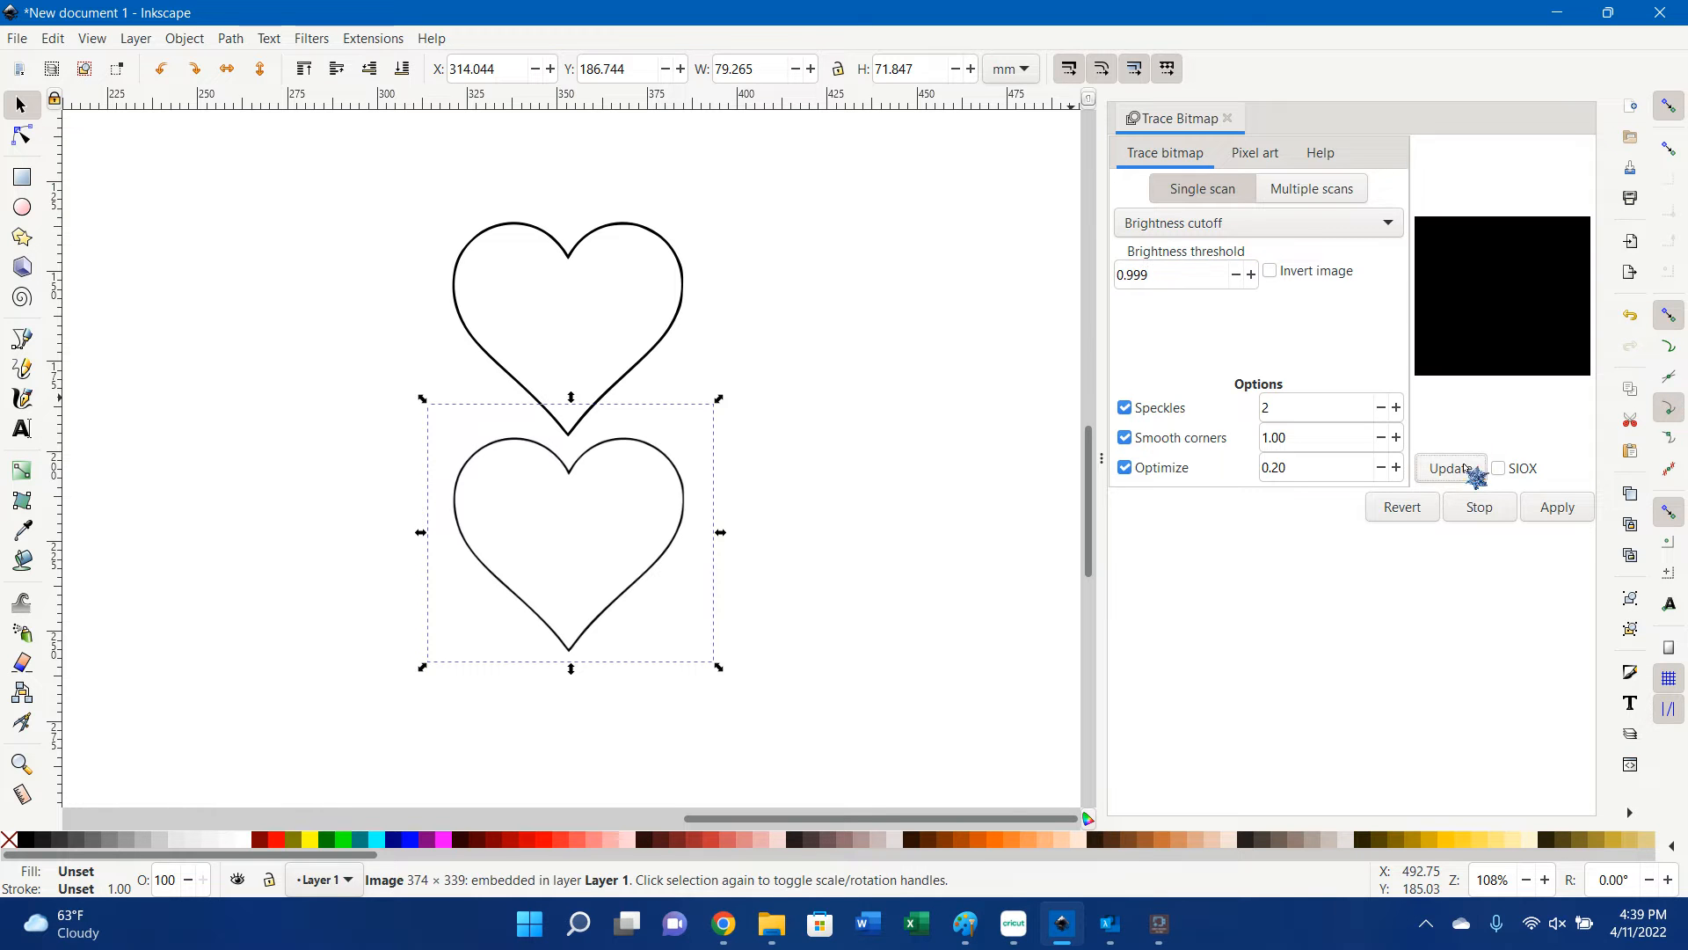
pyautogui.click(1235, 274)
pyautogui.click(1236, 275)
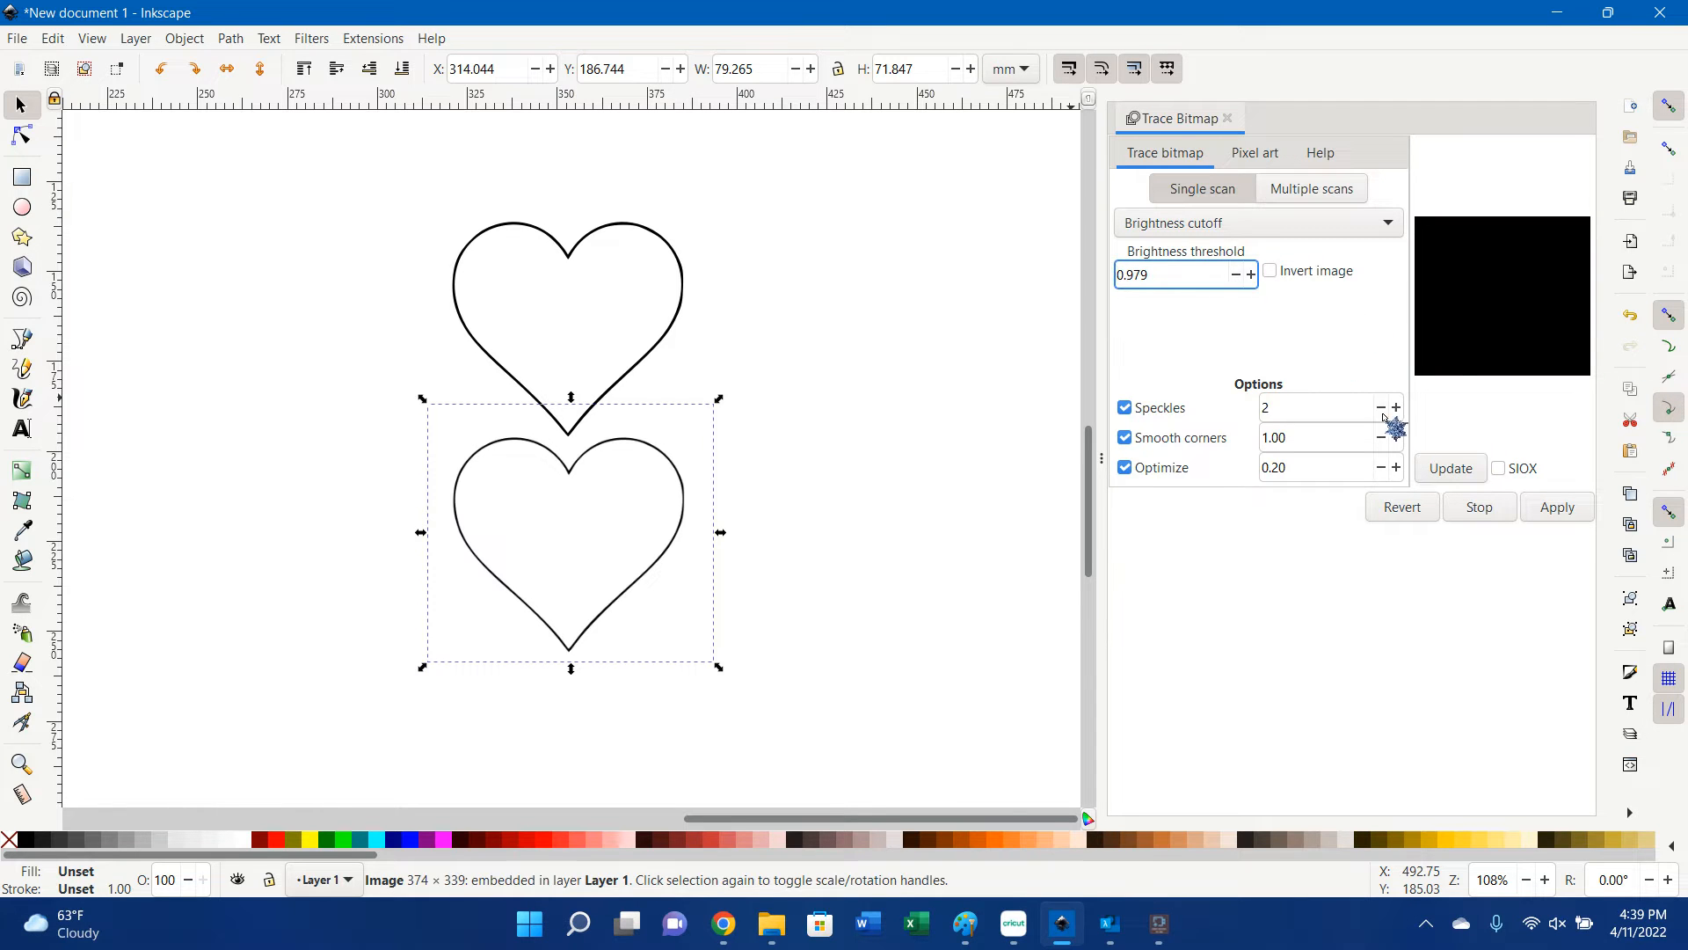
pyautogui.click(1430, 463)
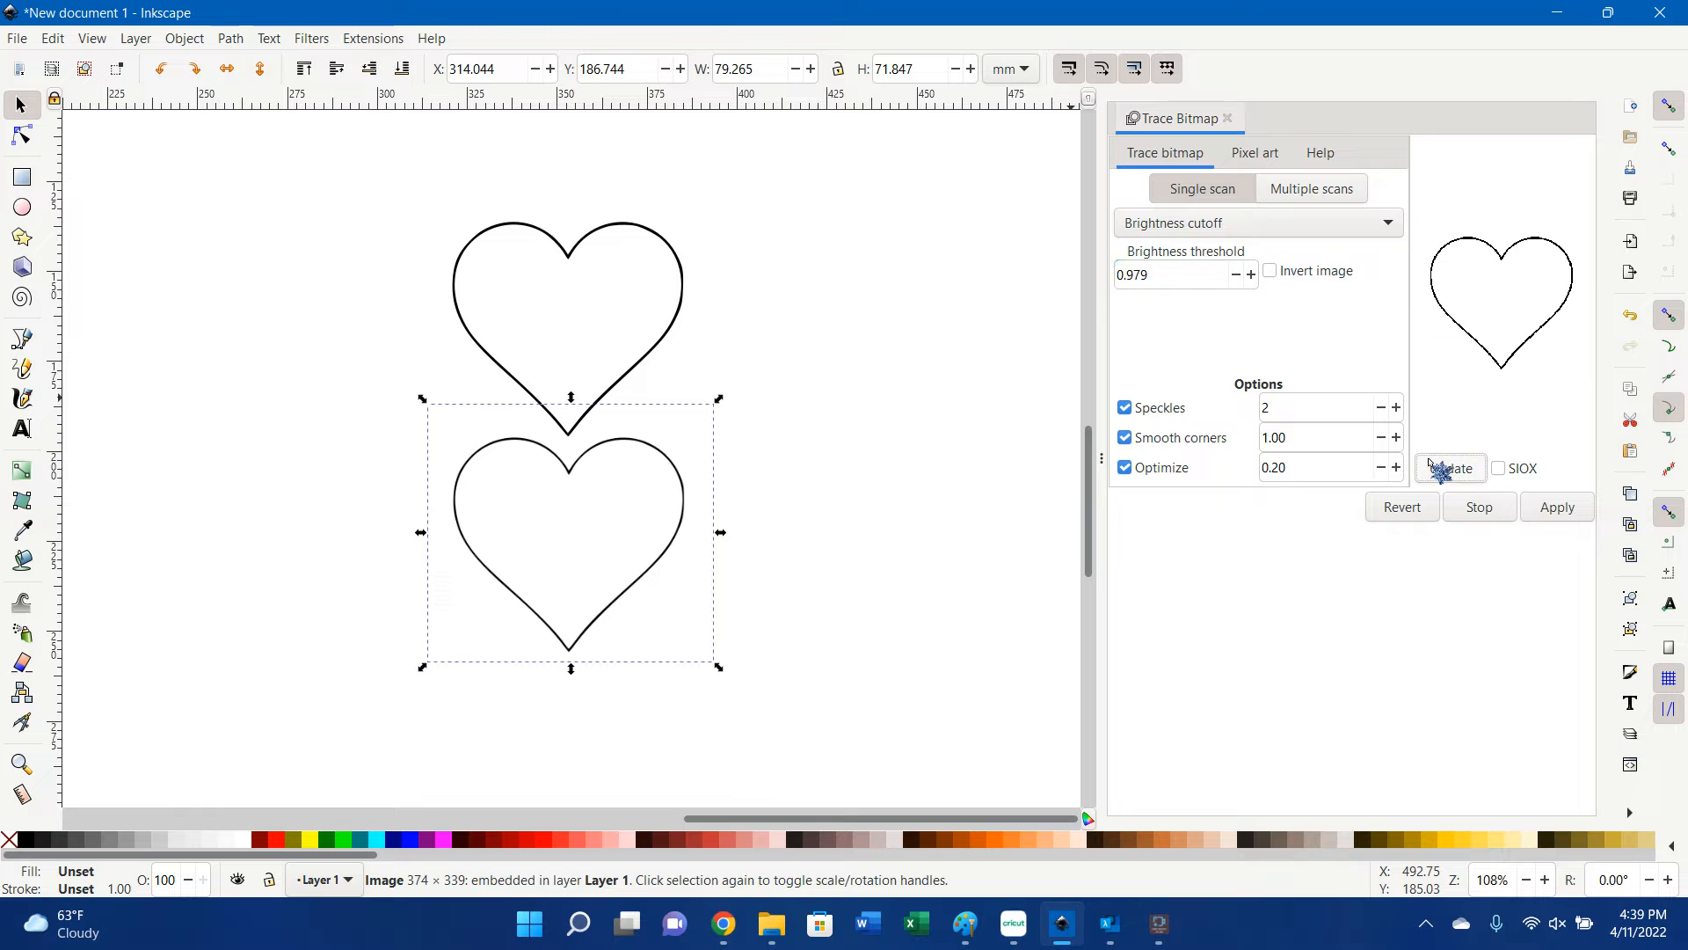
# Trace the pasted heart image at the 0.979 brightness threshold and move the traced path beside the first traced heart.
pyautogui.click(1549, 513)
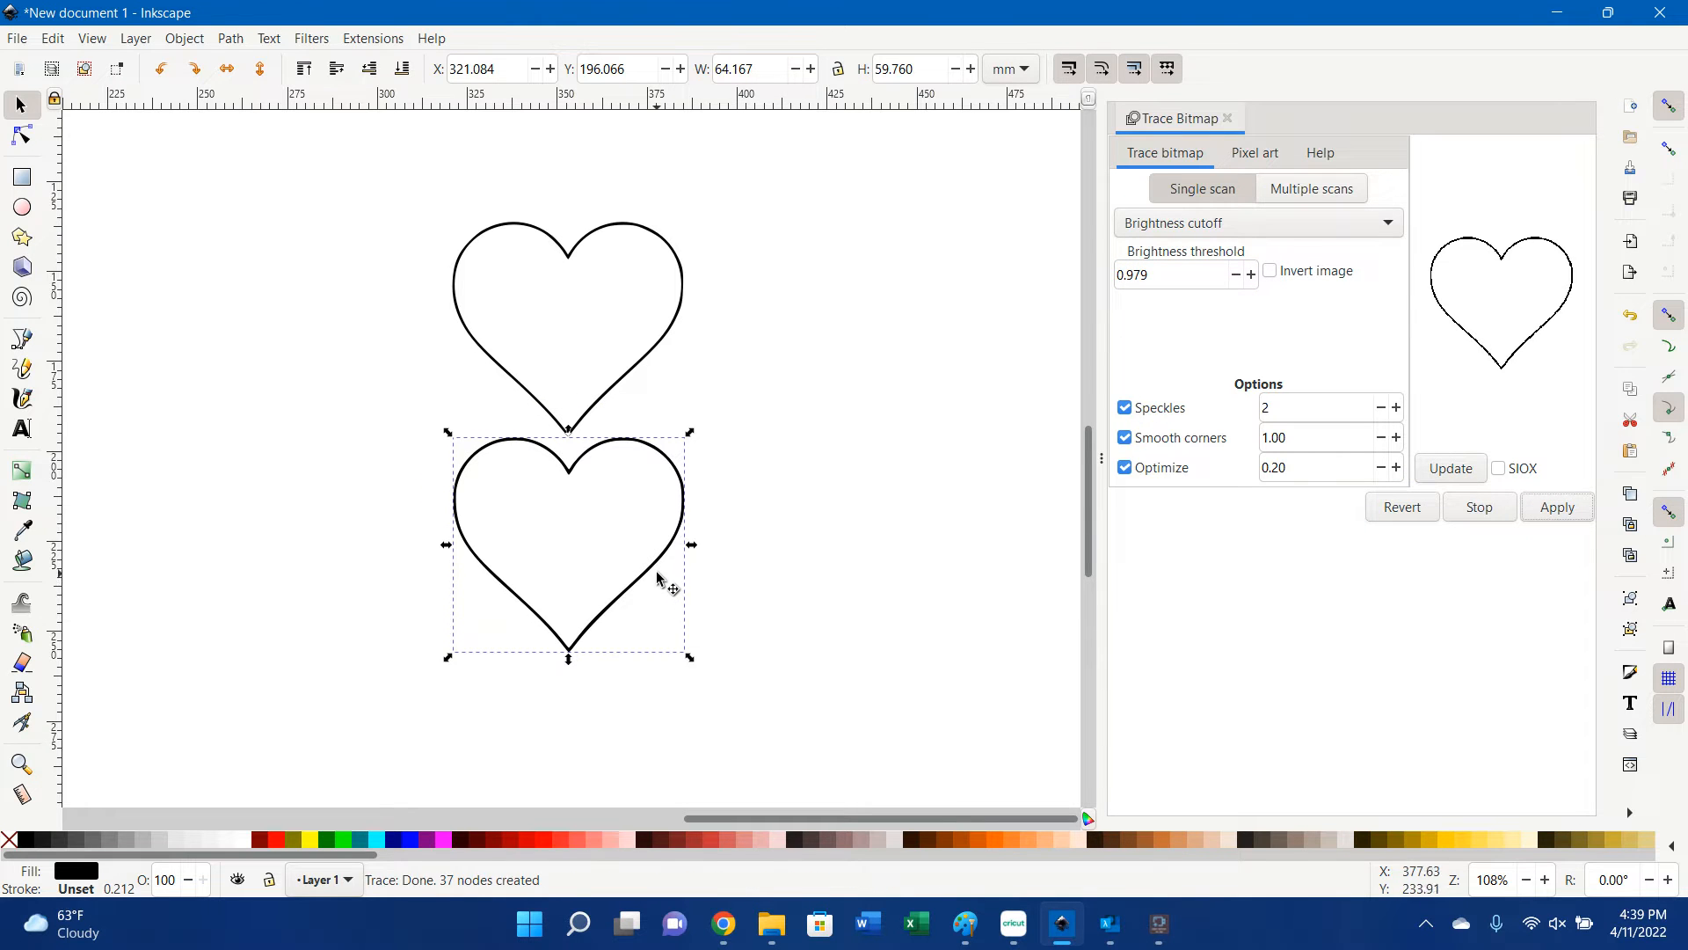
pyautogui.moveTo(658, 577)
pyautogui.mouseDown()
pyautogui.moveTo(836, 350)
pyautogui.moveTo(895, 349)
pyautogui.moveTo(855, 352)
pyautogui.mouseUp()
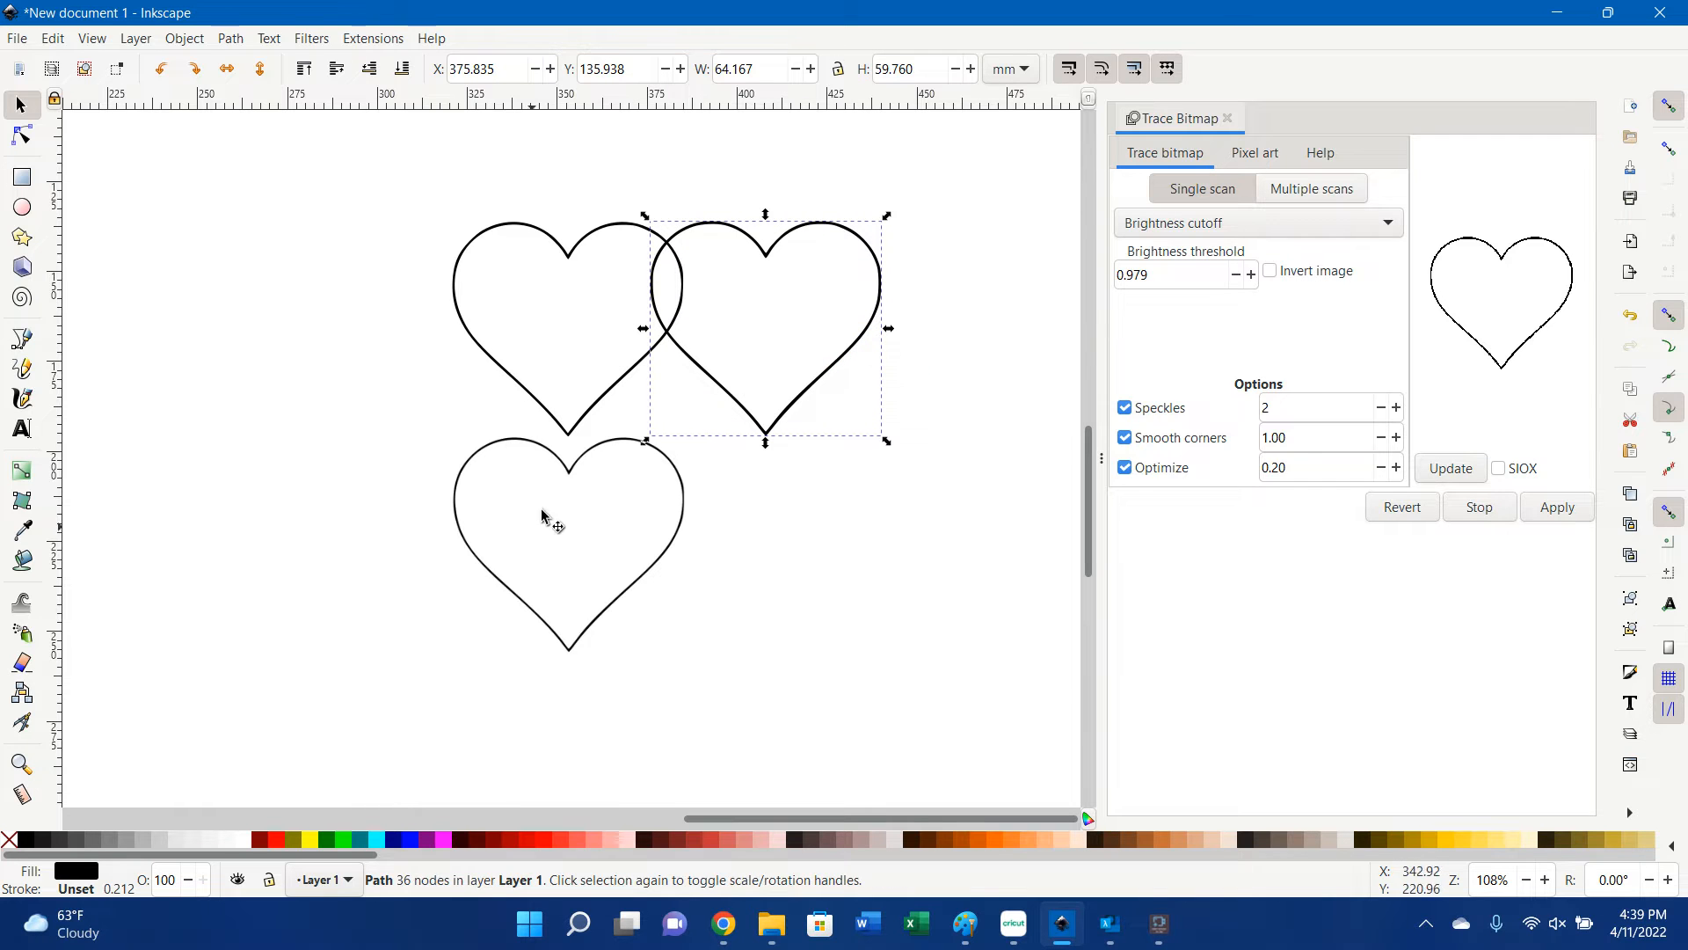
# Delete the pasted heart image and move the second traced heart left so it overlaps the first one further.
pyautogui.click(557, 458)
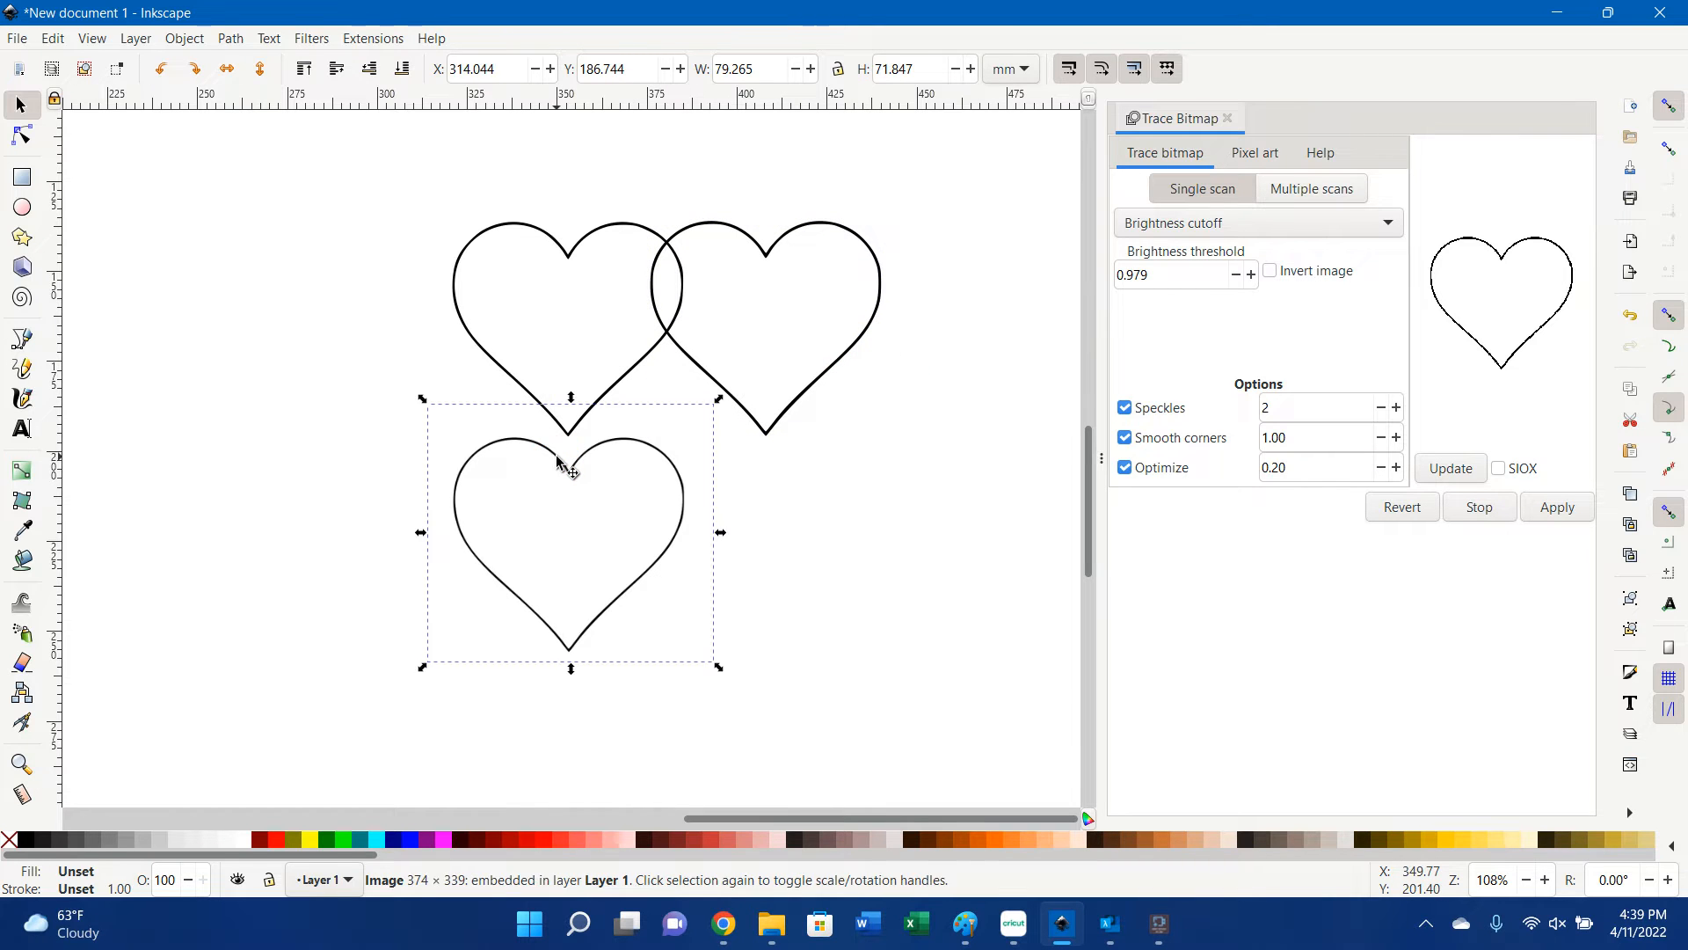
pyautogui.press('Delete')
pyautogui.click(748, 415)
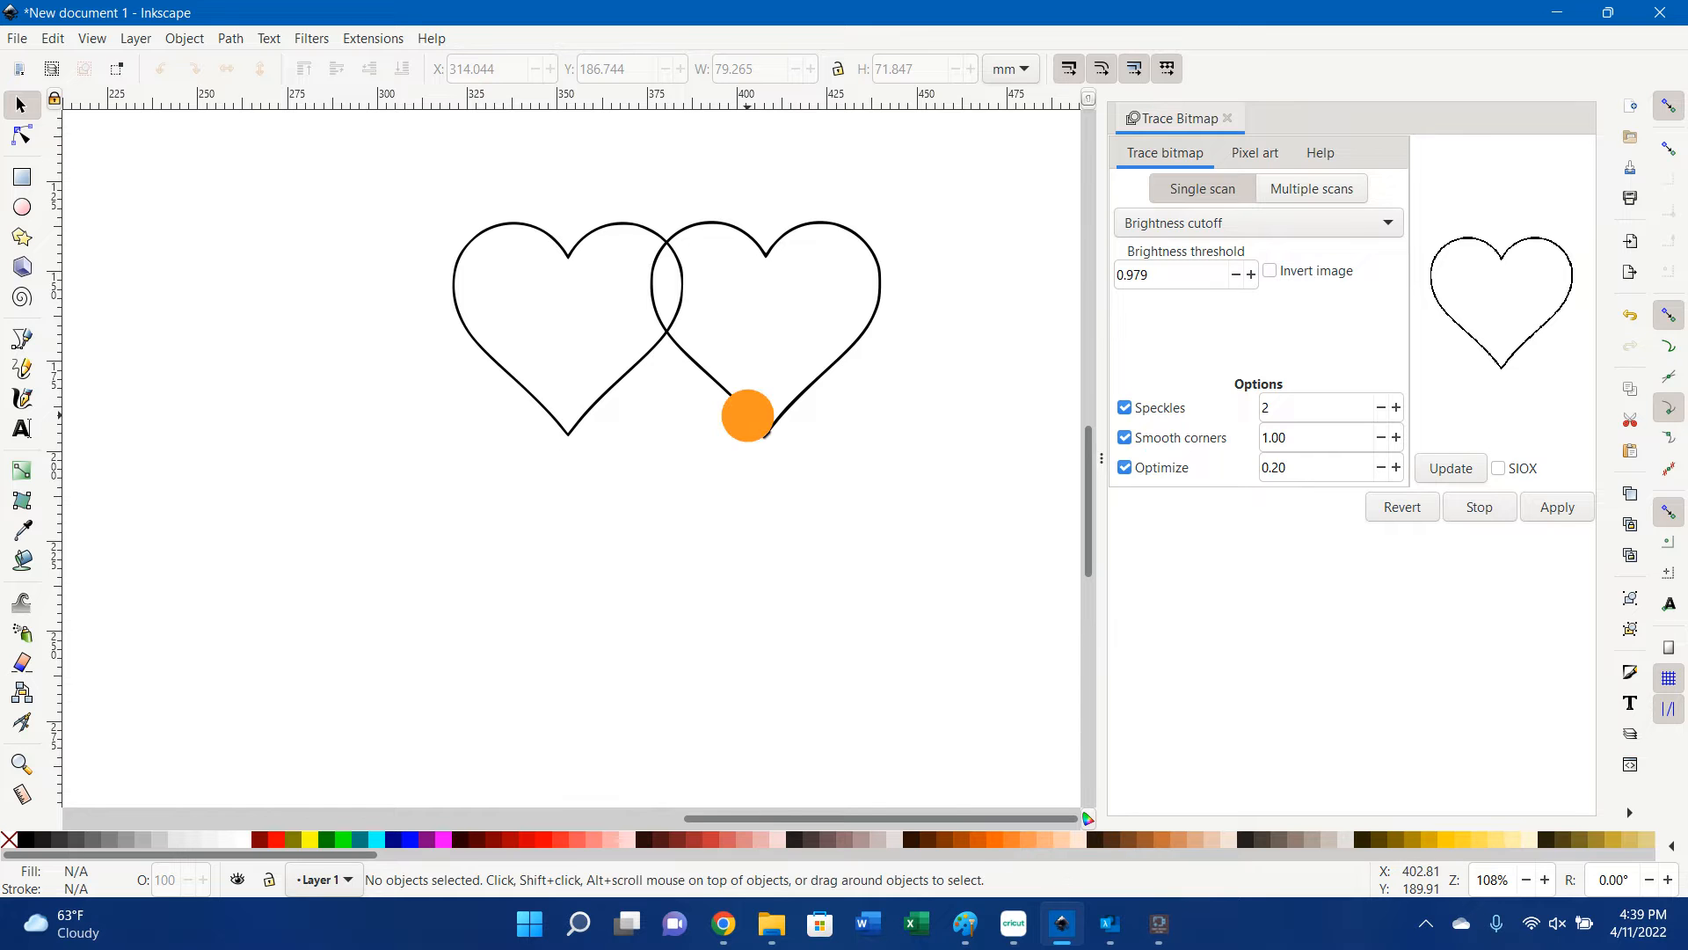
pyautogui.moveTo(747, 415); pyautogui.dragTo(700, 421)
pyautogui.click(556, 410)
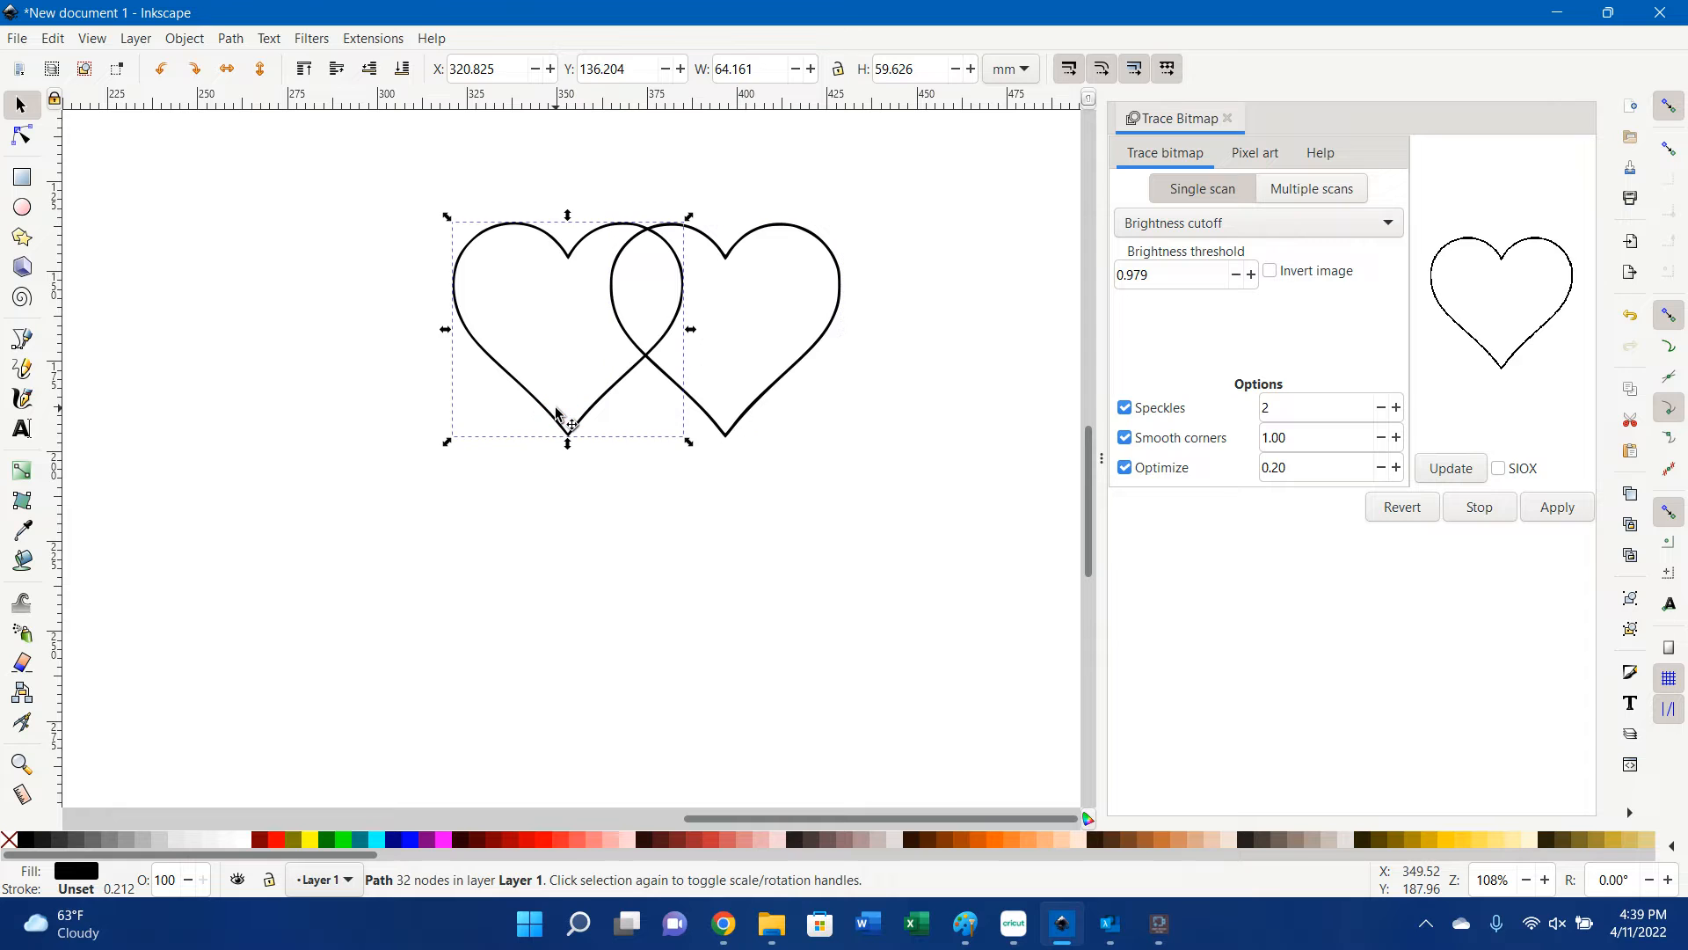
pyautogui.click(557, 701)
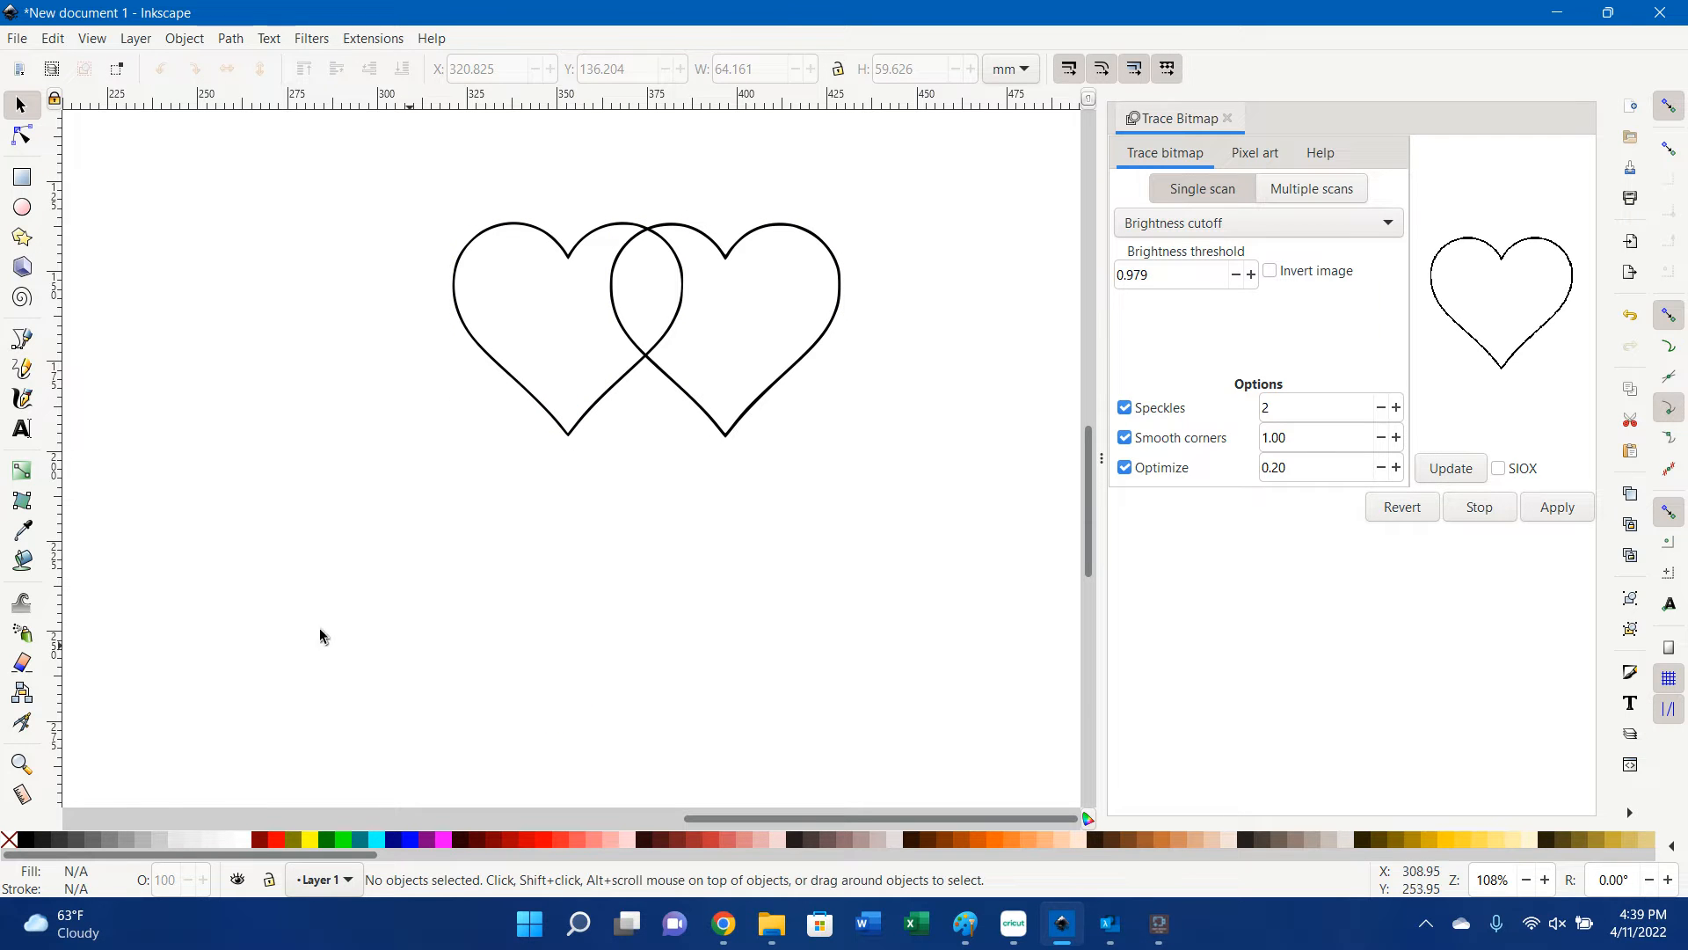
# Fill the left heart outside the overlap with Fuchsia using the bounded-area fill tool.
pyautogui.click(22, 559)
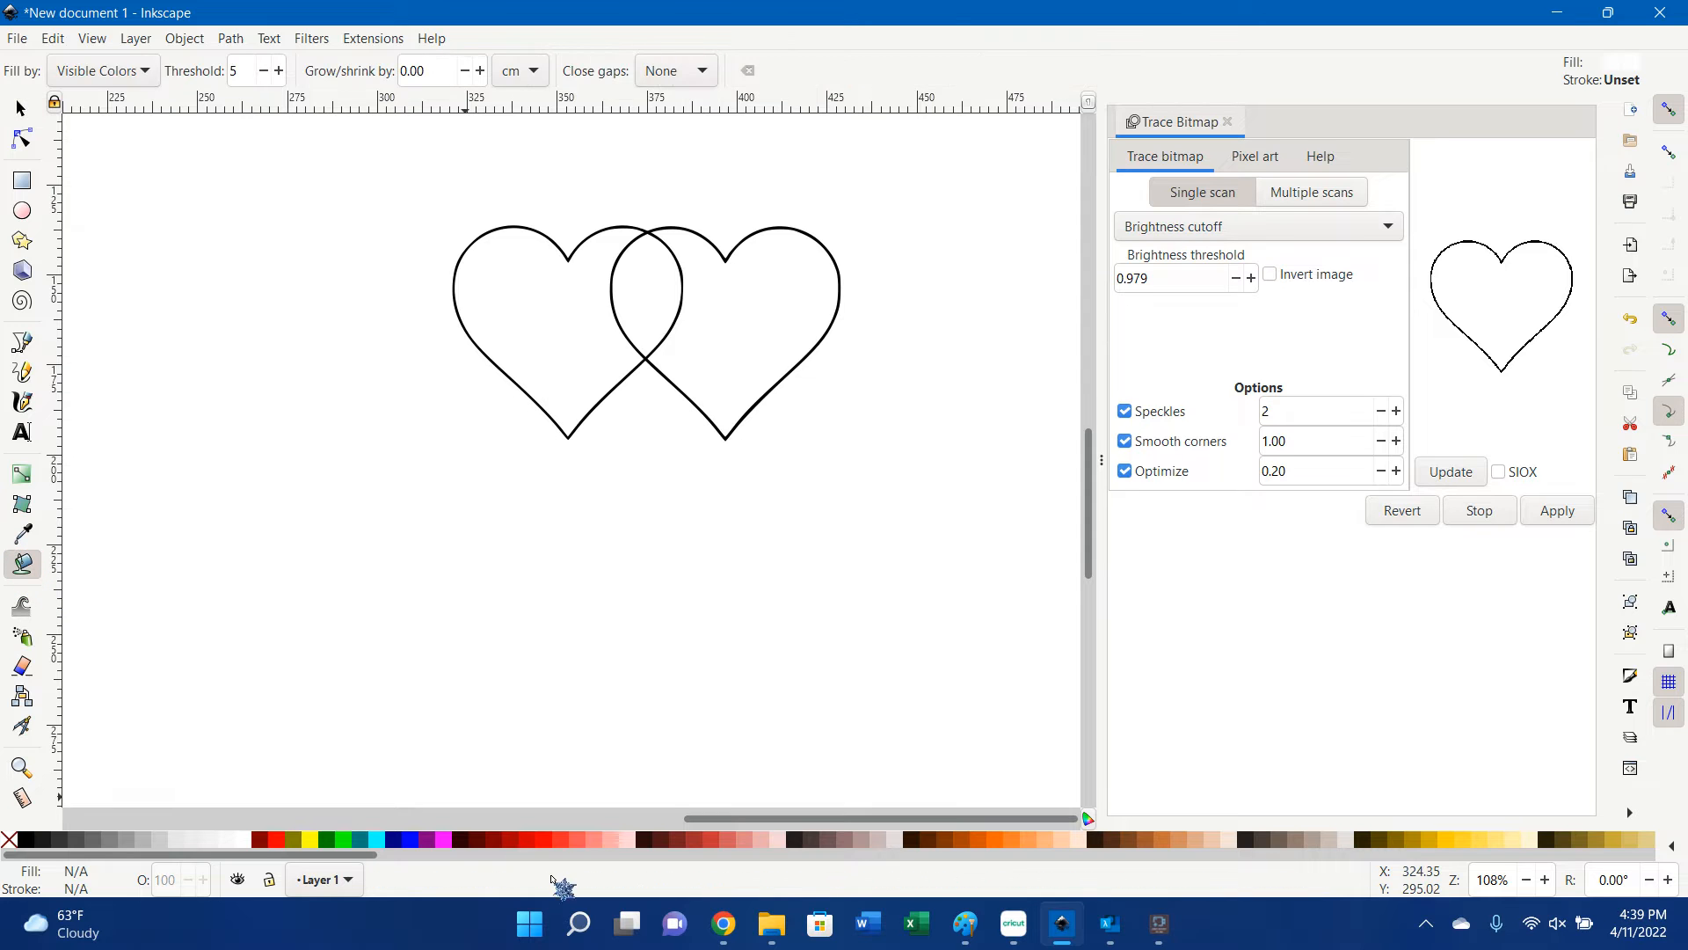
pyautogui.click(443, 839)
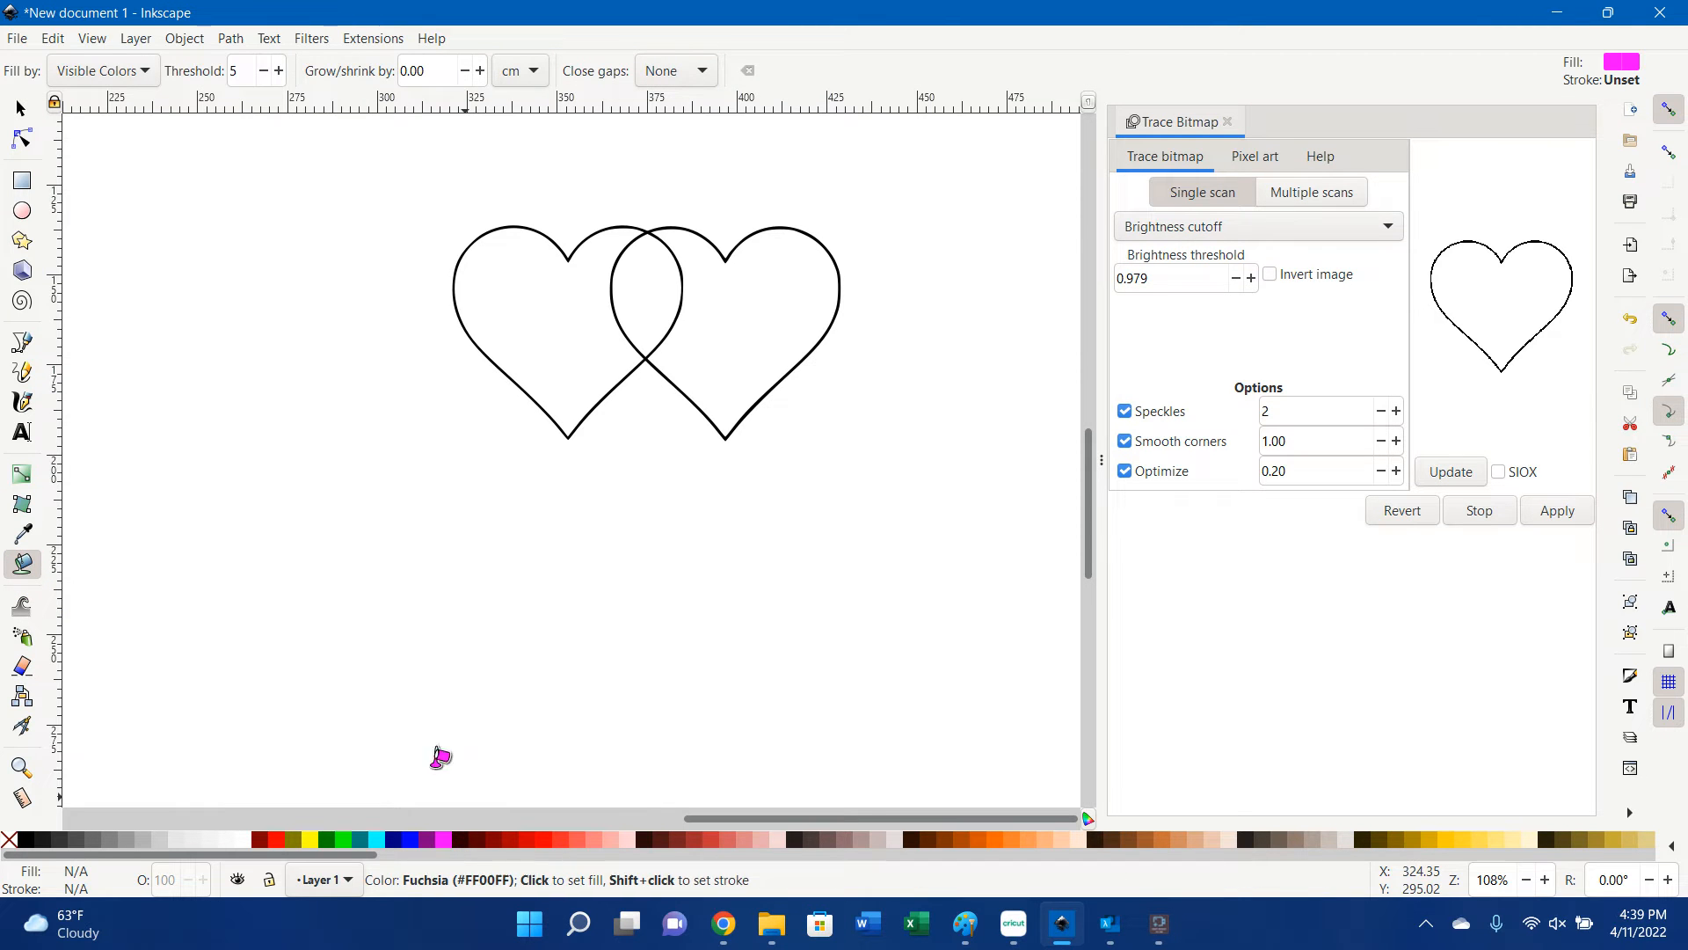
pyautogui.click(507, 332)
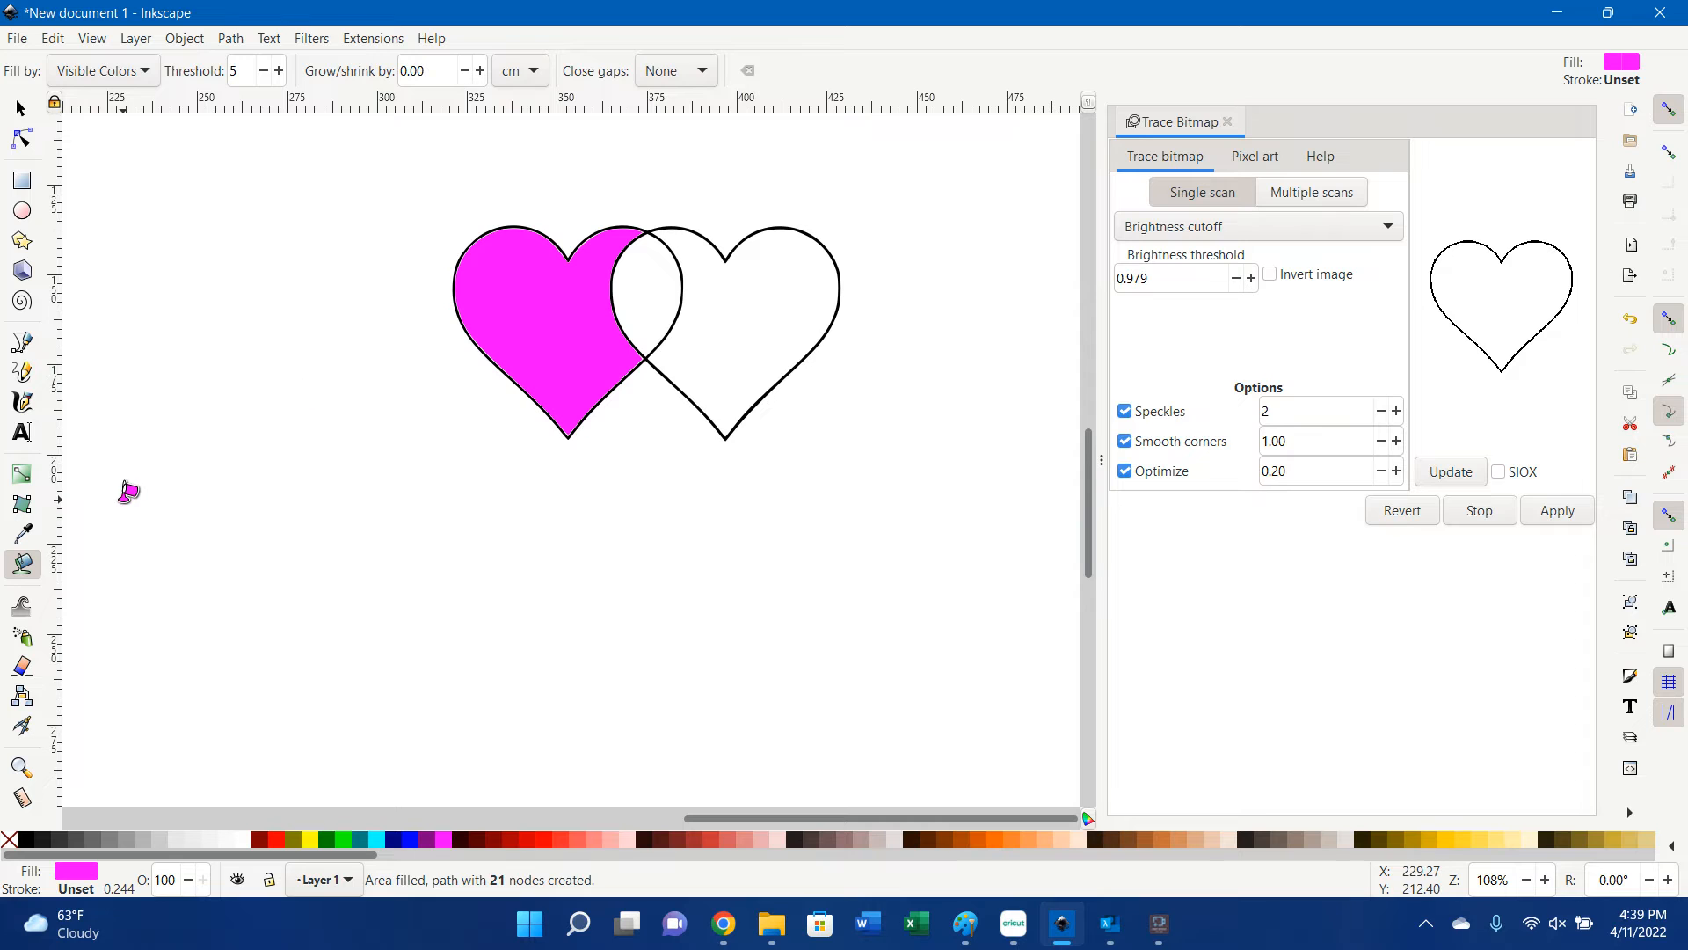
# Recolour the left heart's fill to Navy and set it back to Fuchsia.
pyautogui.click(21, 107)
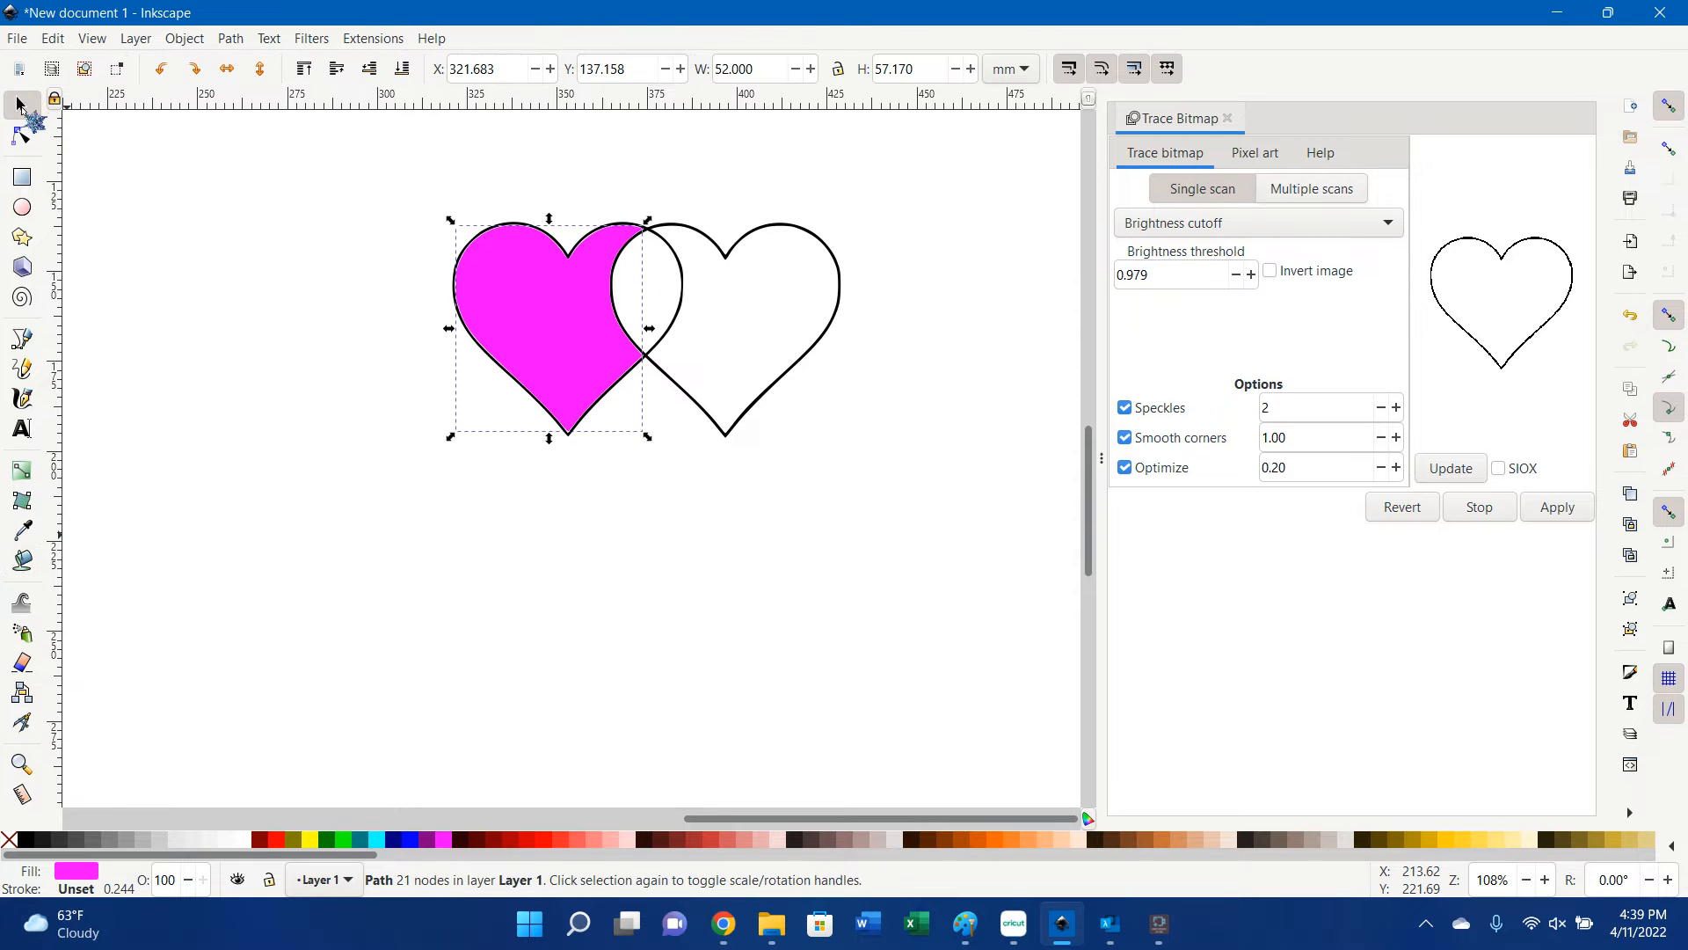
pyautogui.click(393, 839)
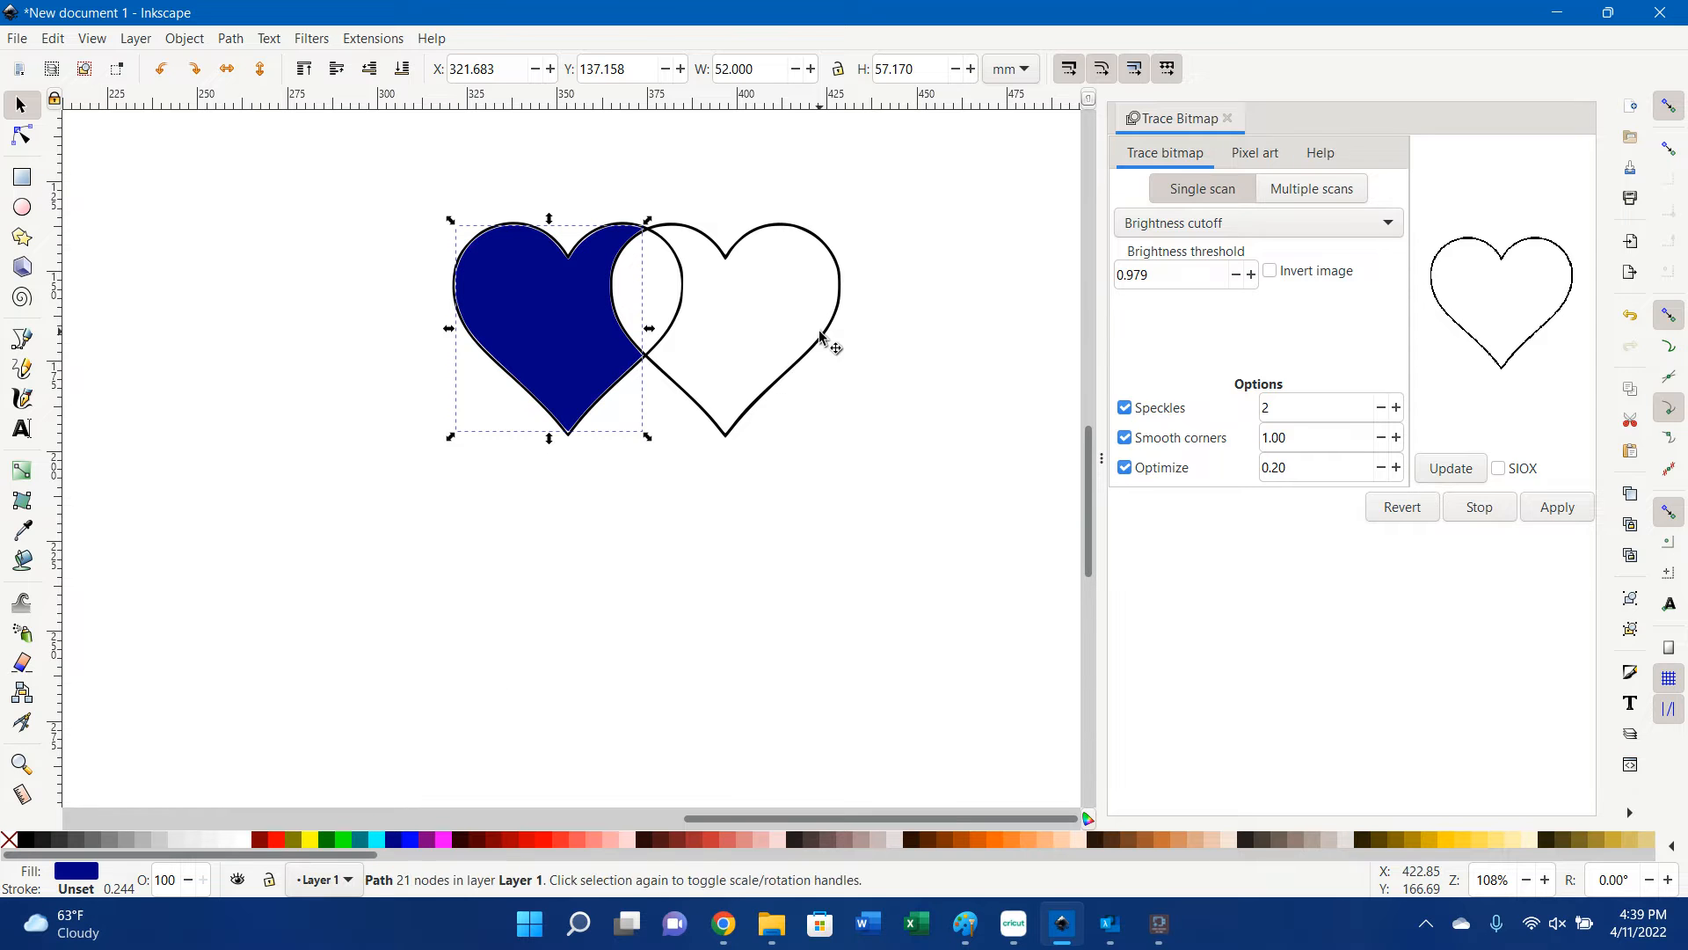
pyautogui.click(444, 840)
pyautogui.click(291, 355)
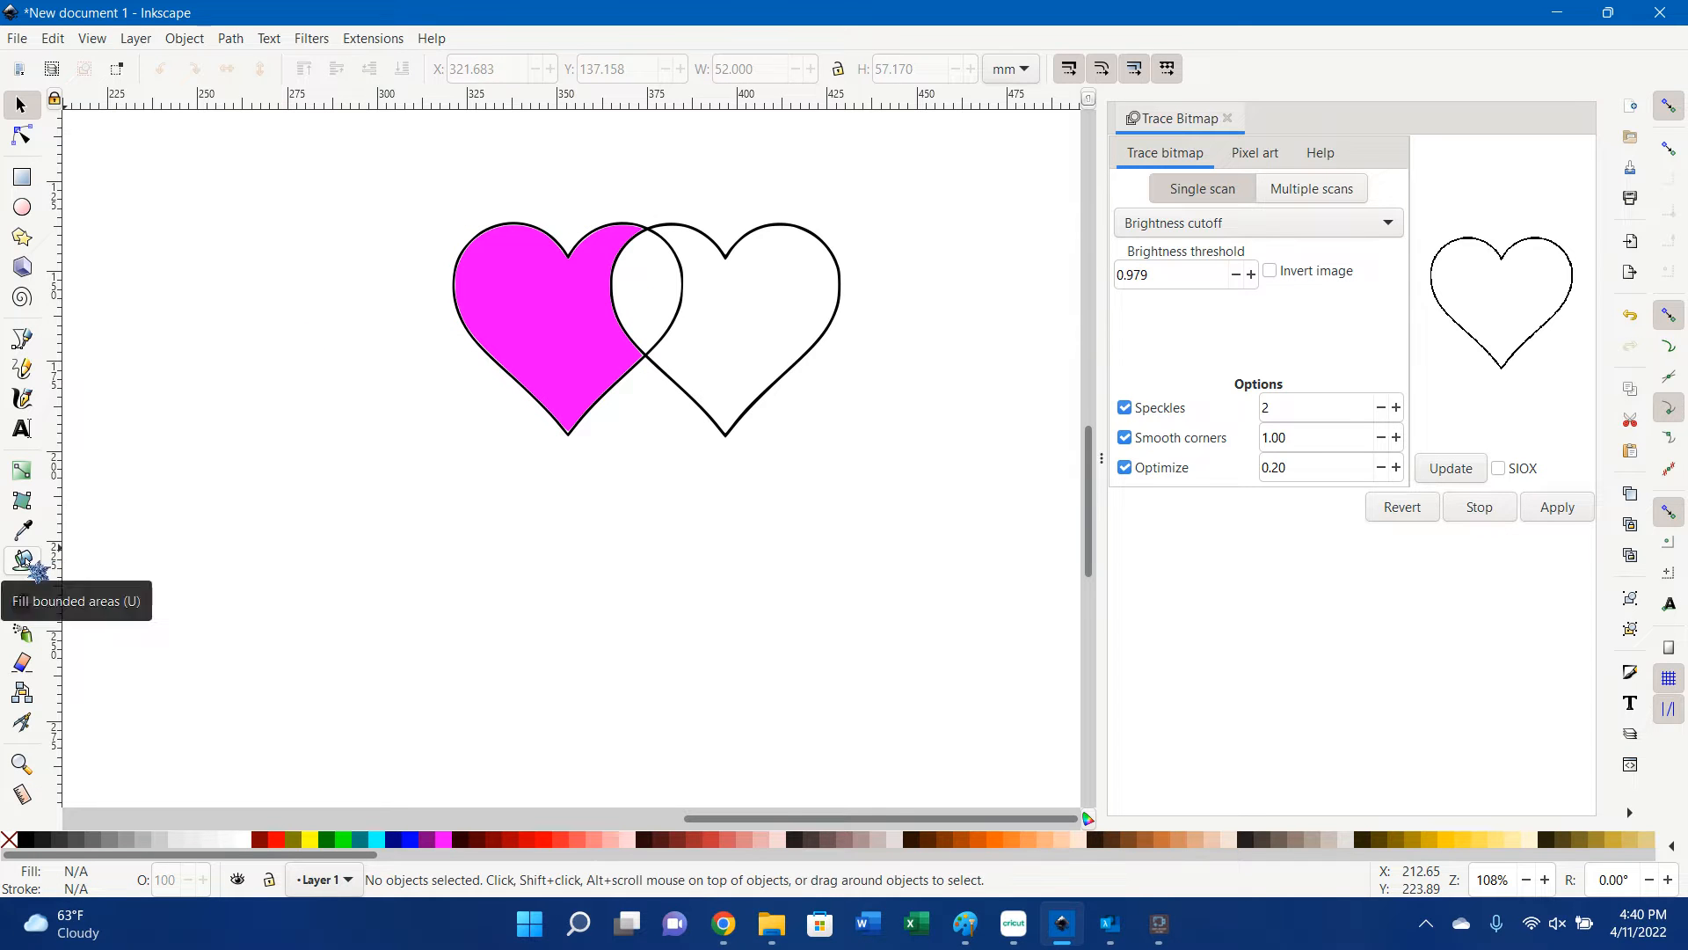
# Fill the right heart outside the overlap with Navy using the bounded-area fill tool and deselect it.
pyautogui.click(22, 561)
pyautogui.click(399, 837)
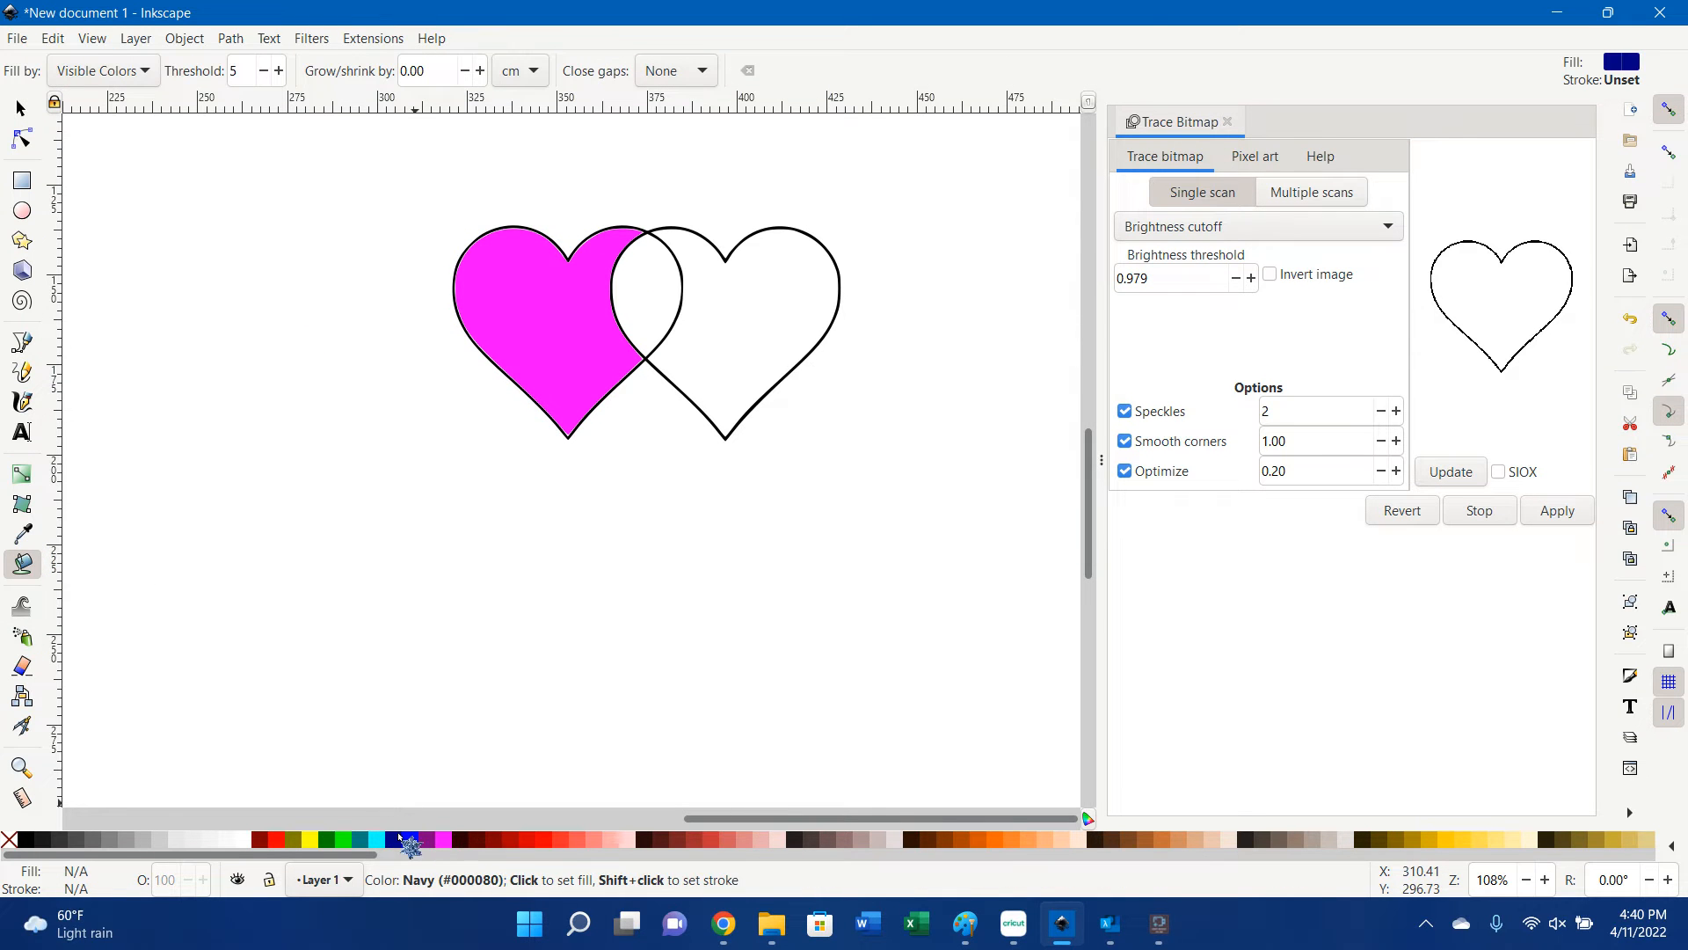
pyautogui.click(747, 323)
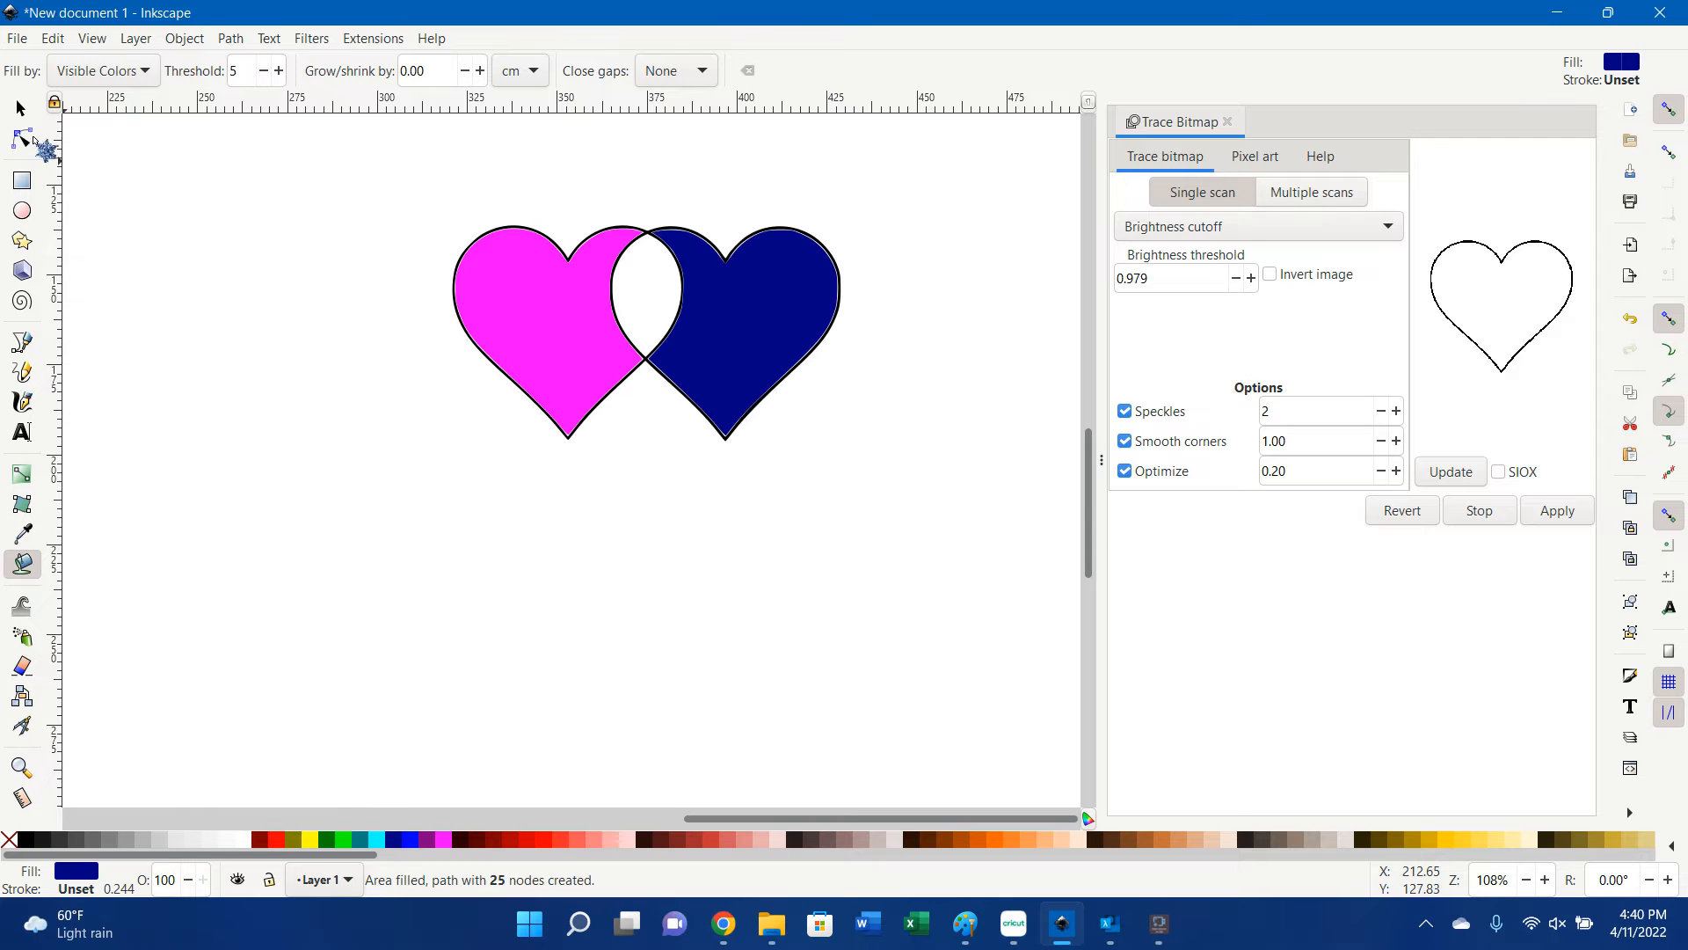
pyautogui.click(19, 107)
pyautogui.click(256, 406)
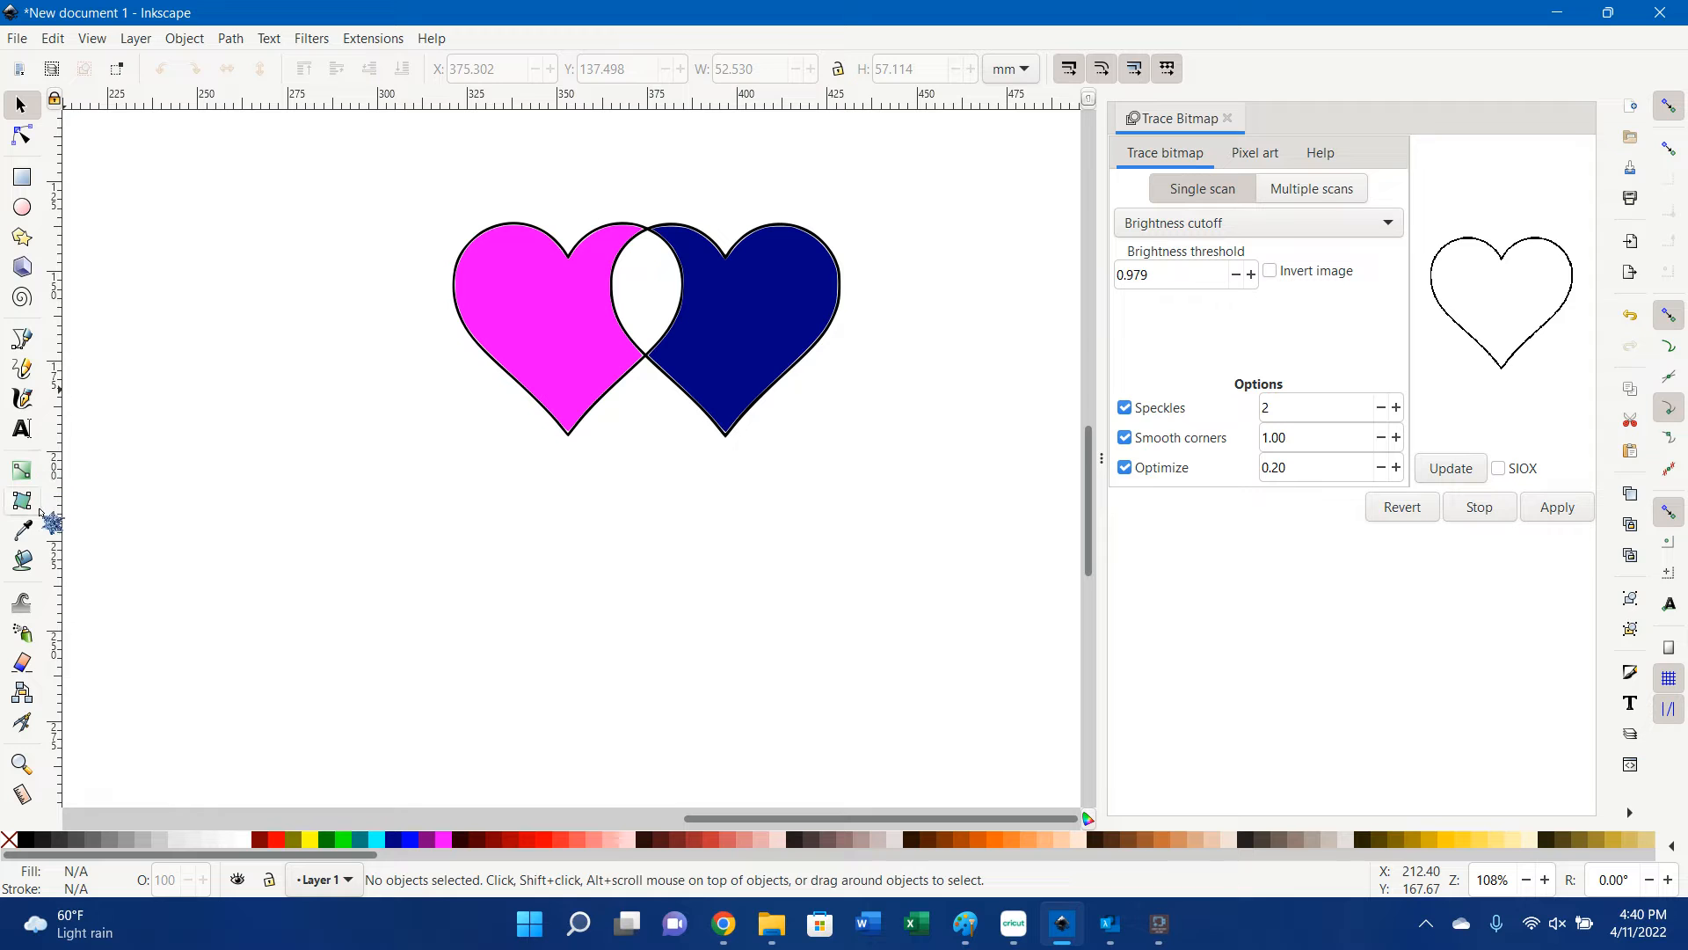
# Fill the overlapping area between the two hearts with Aqua using the bounded-area fill tool.
pyautogui.click(36, 532)
pyautogui.click(30, 561)
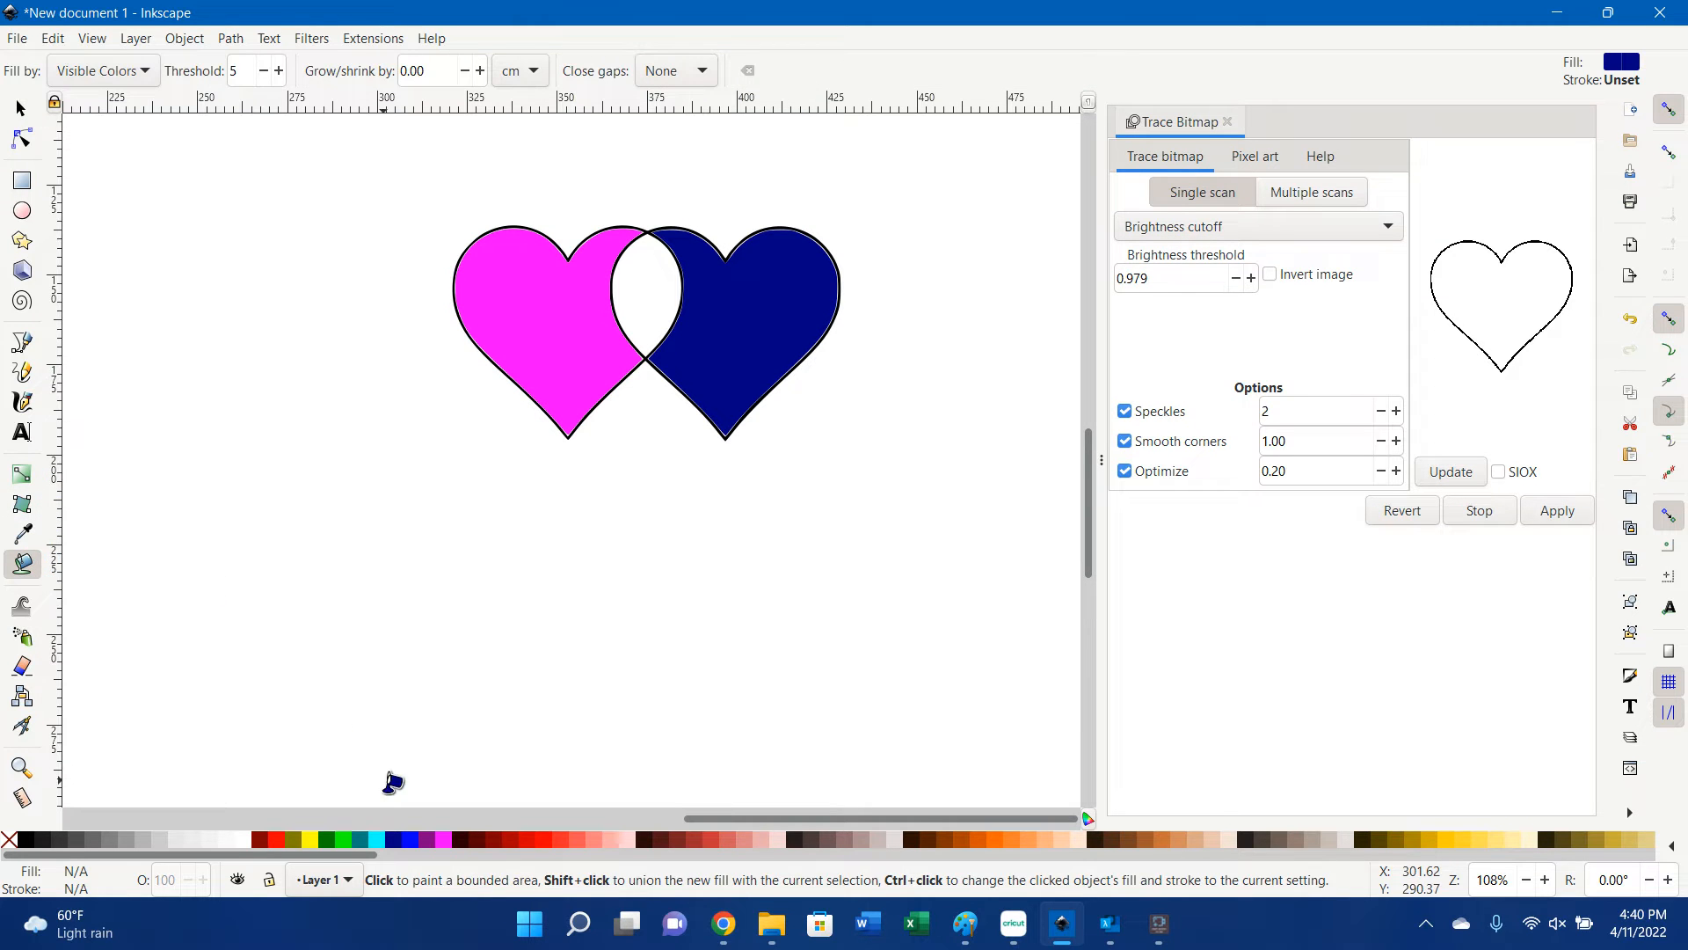
pyautogui.click(376, 838)
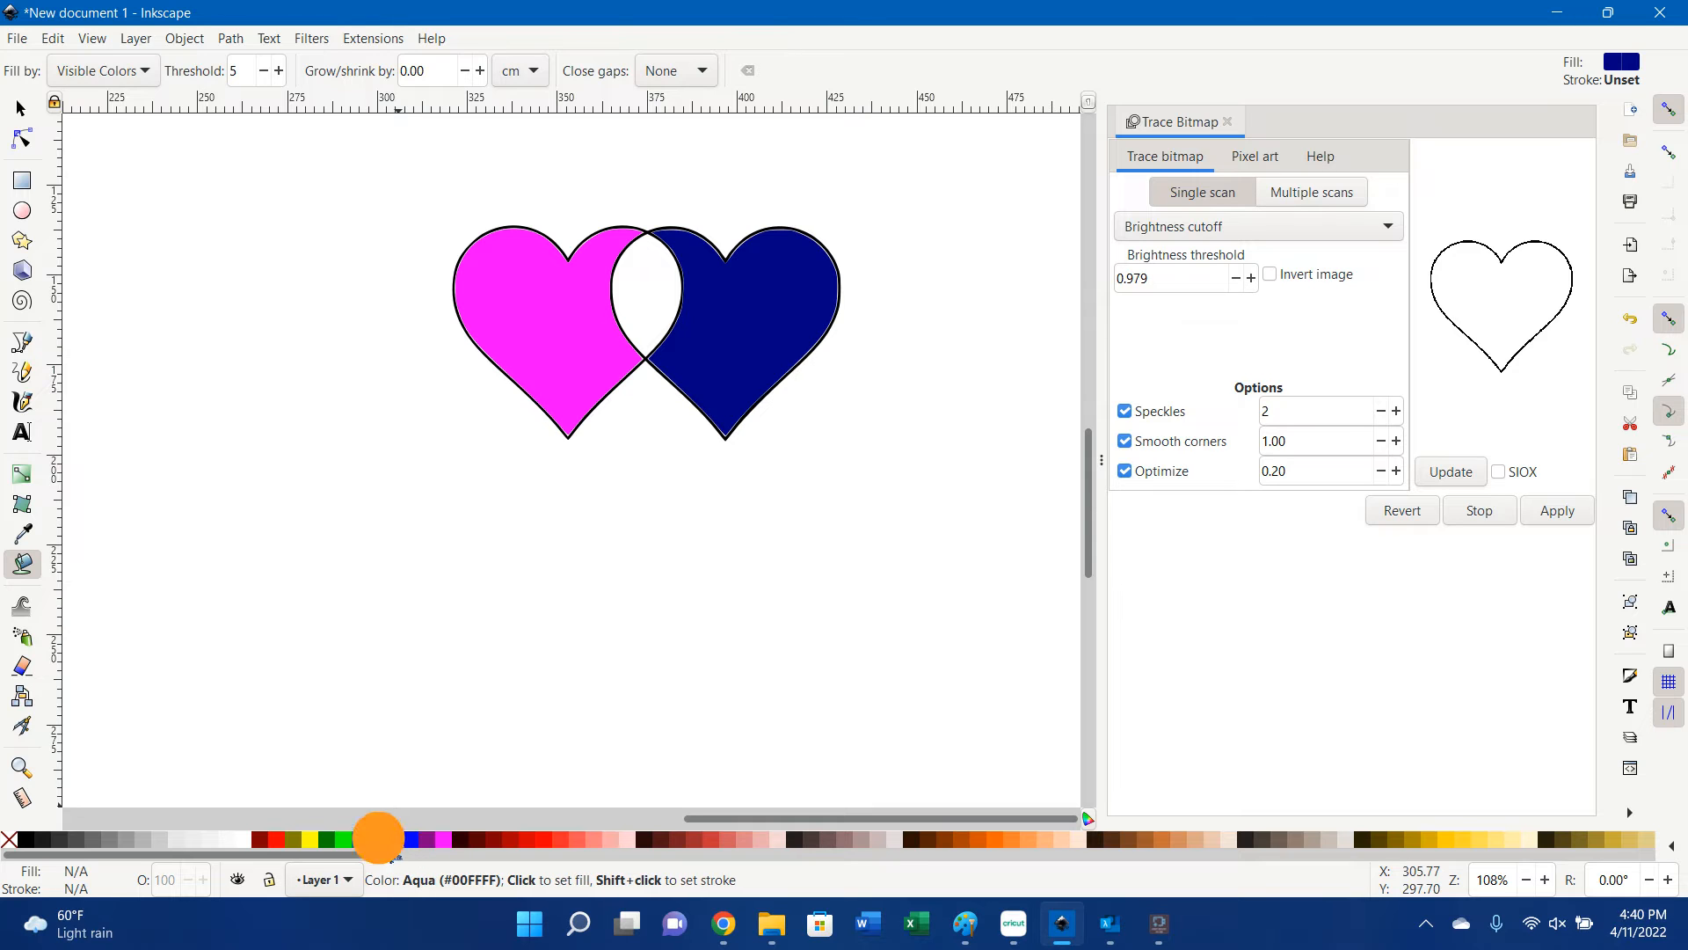
pyautogui.click(658, 273)
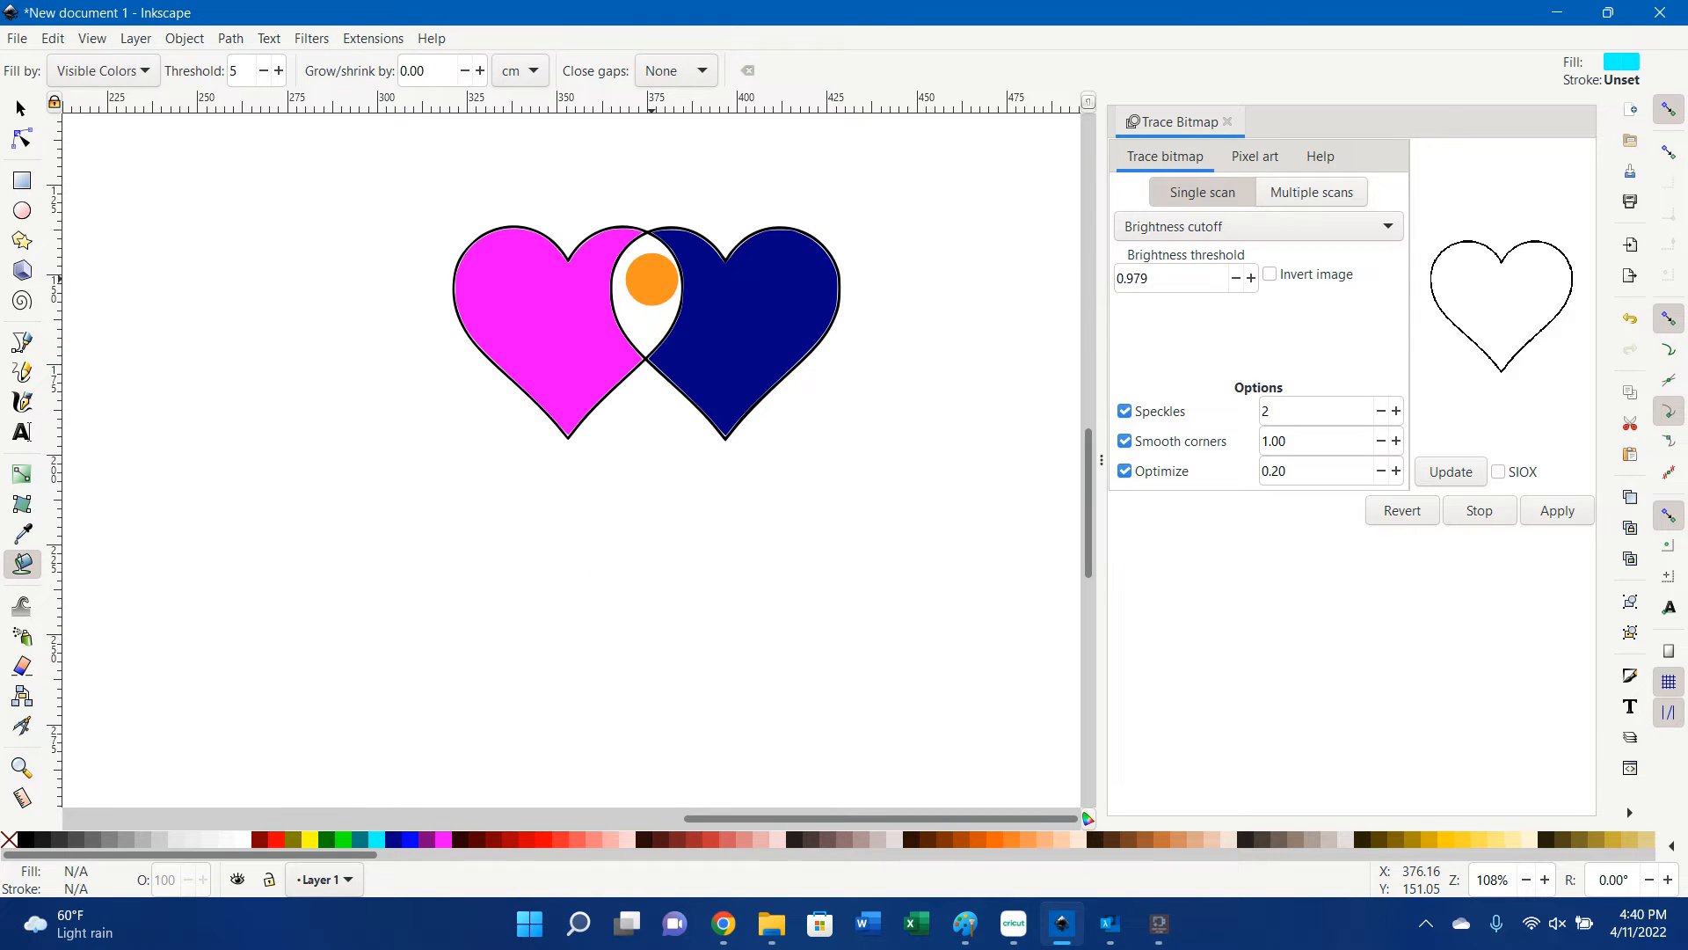
pyautogui.click(21, 107)
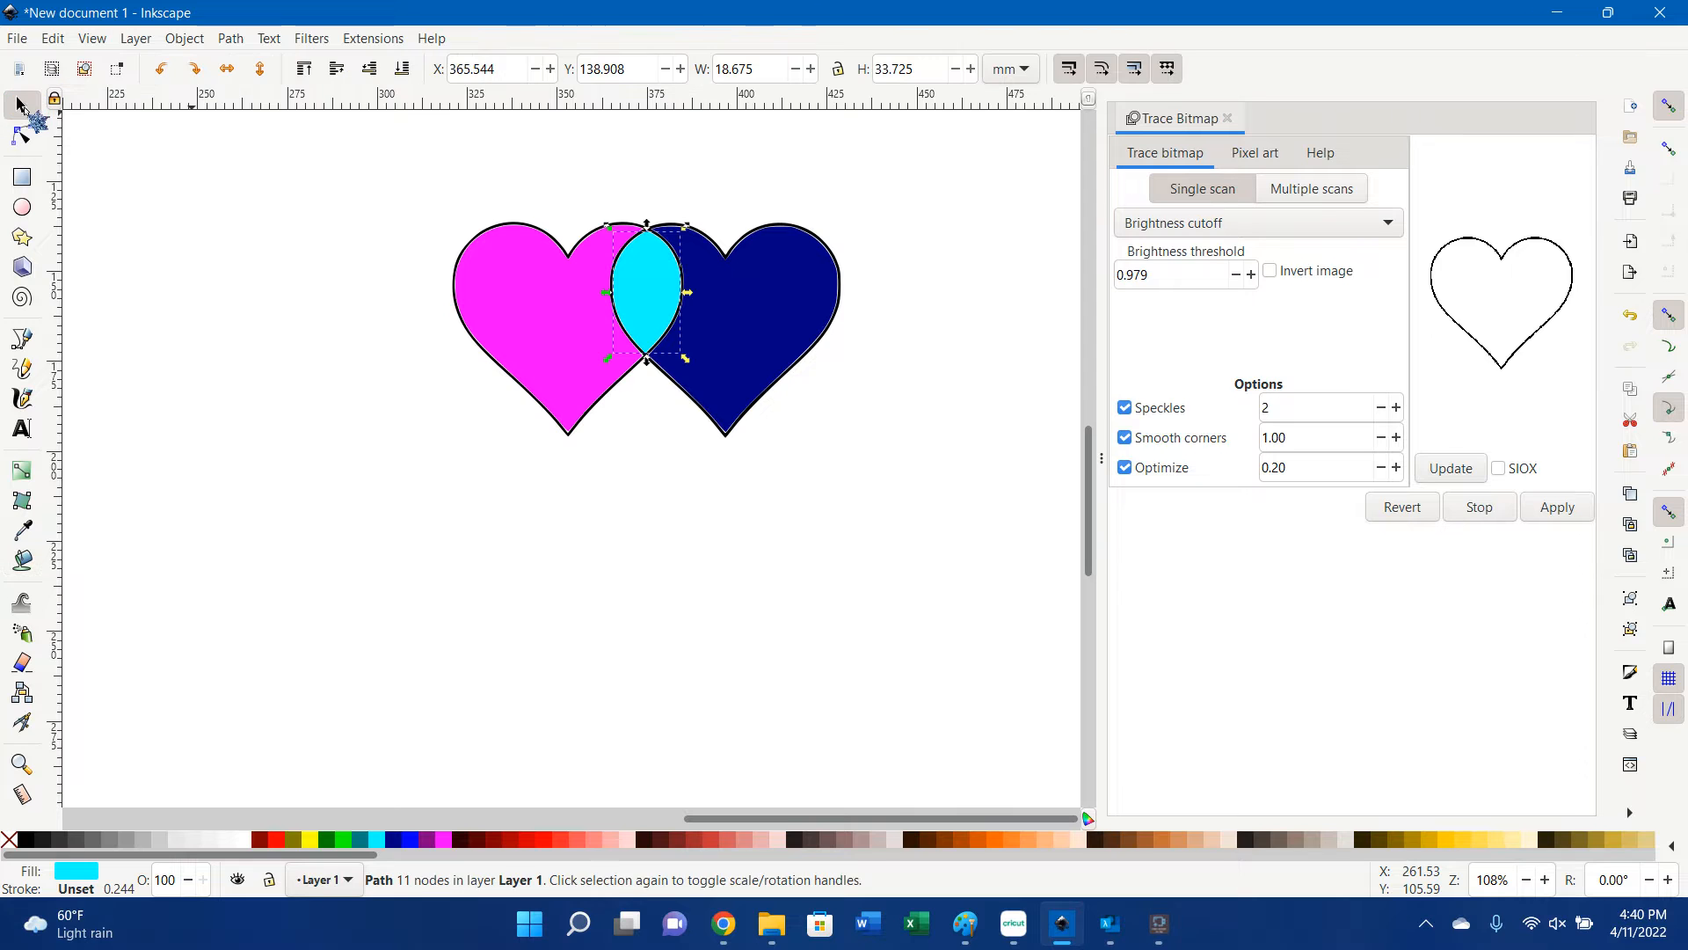
# Try to select the outlines of both hearts together.
pyautogui.click(489, 231)
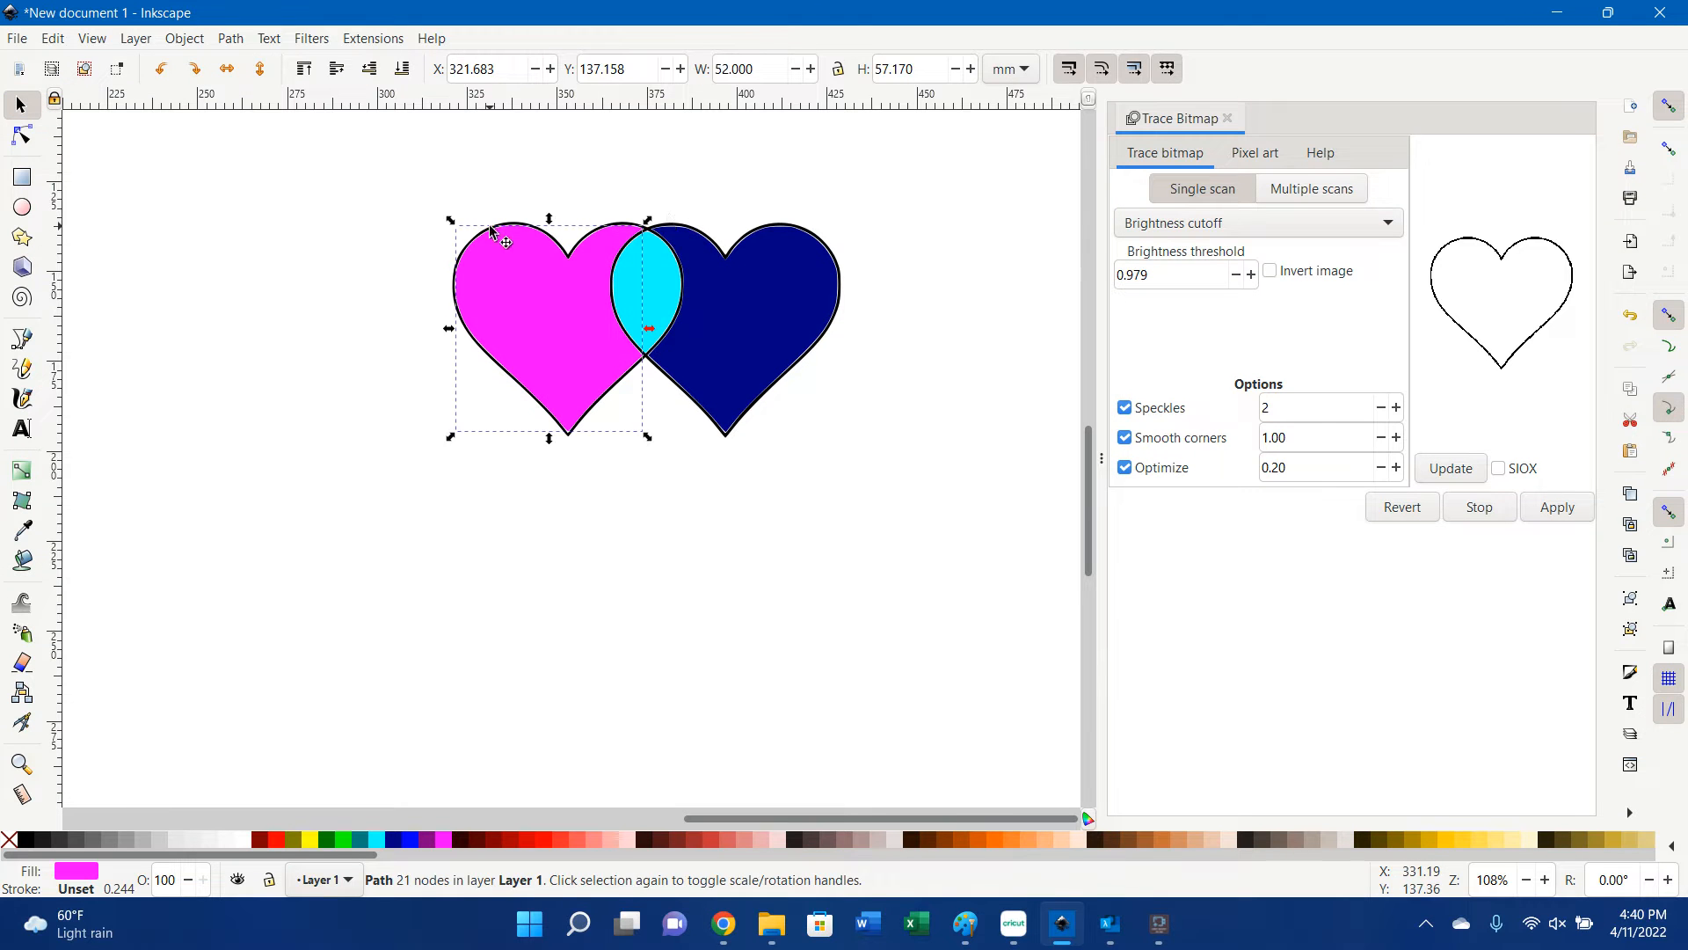
pyautogui.keyDown('shift'); pyautogui.click(782, 227); pyautogui.keyUp('shift')
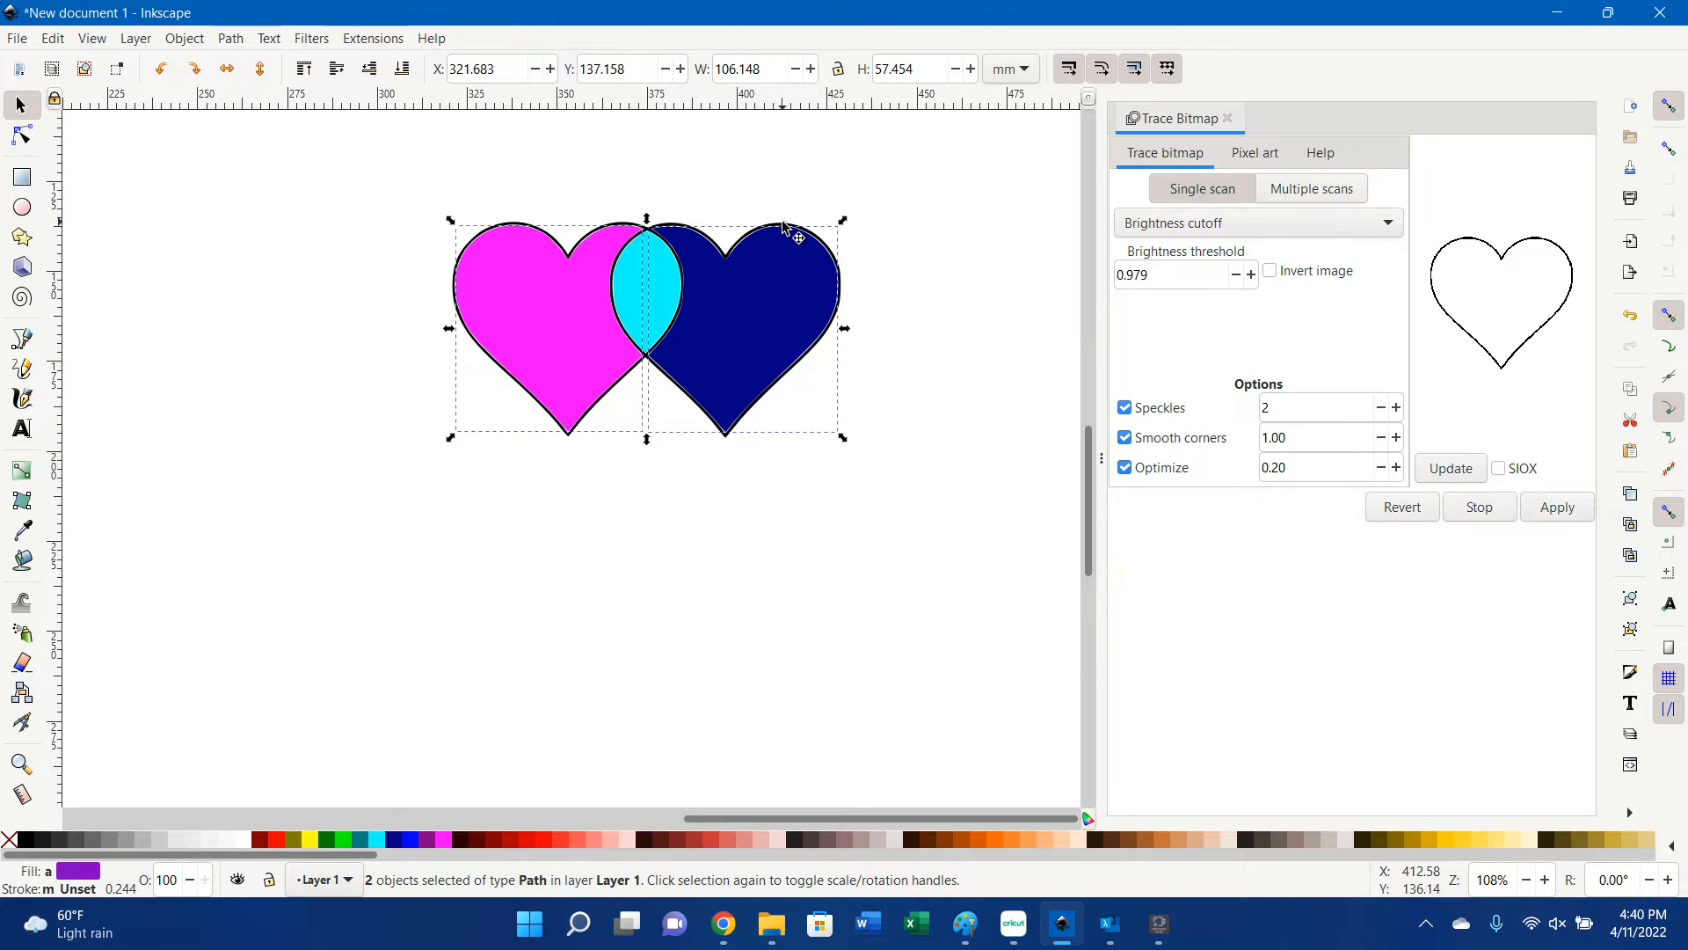
pyautogui.click(780, 208)
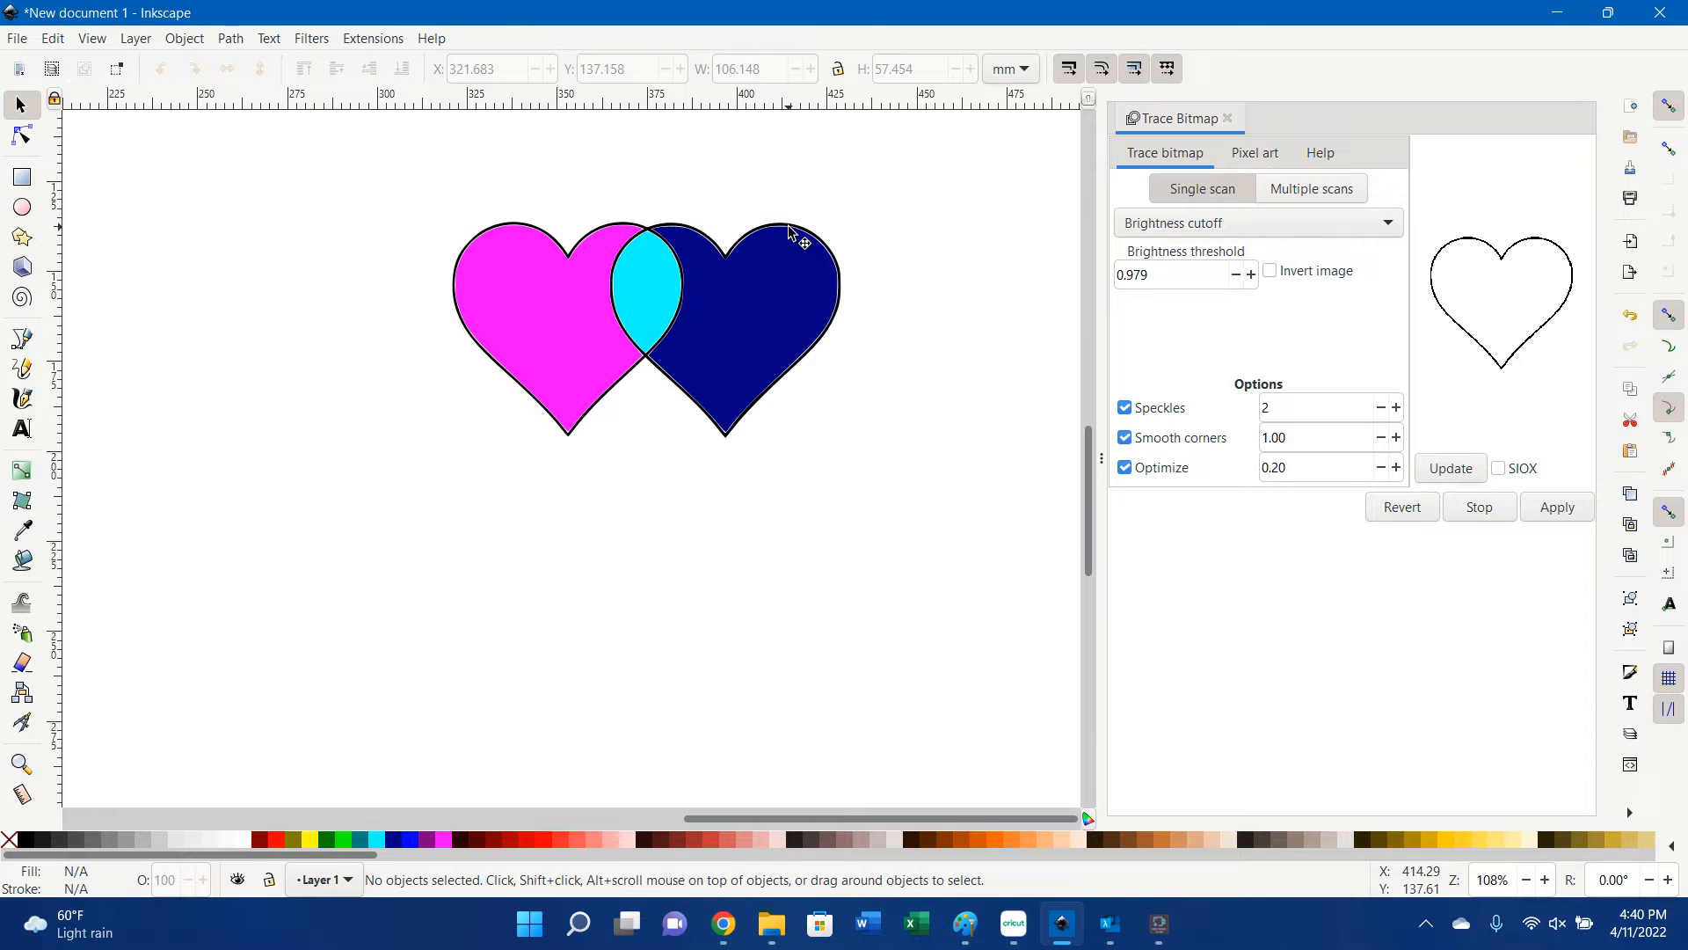
pyautogui.click(790, 222)
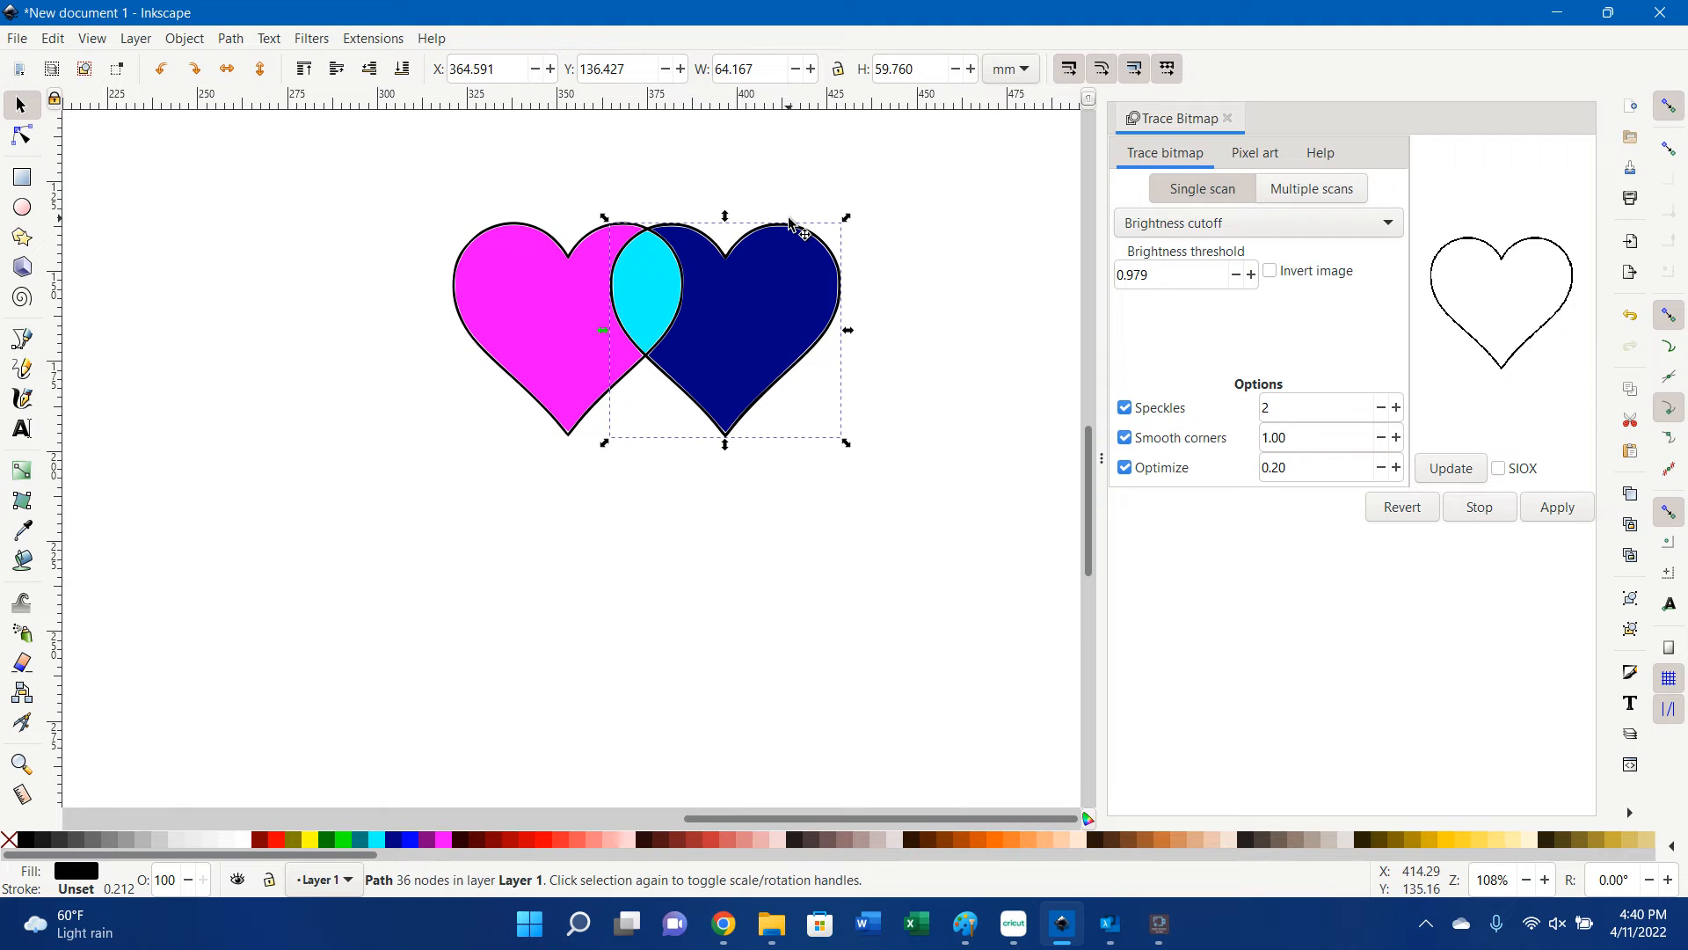
pyautogui.keyDown('shift'); pyautogui.click(472, 233); pyautogui.keyUp('shift')
pyautogui.keyDown('shift'); pyautogui.click(472, 234); pyautogui.keyUp('shift')
pyautogui.keyDown('shift'); pyautogui.click(472, 239); pyautogui.keyUp('shift')
pyautogui.moveTo(472, 239); pyautogui.dragTo(442, 256)
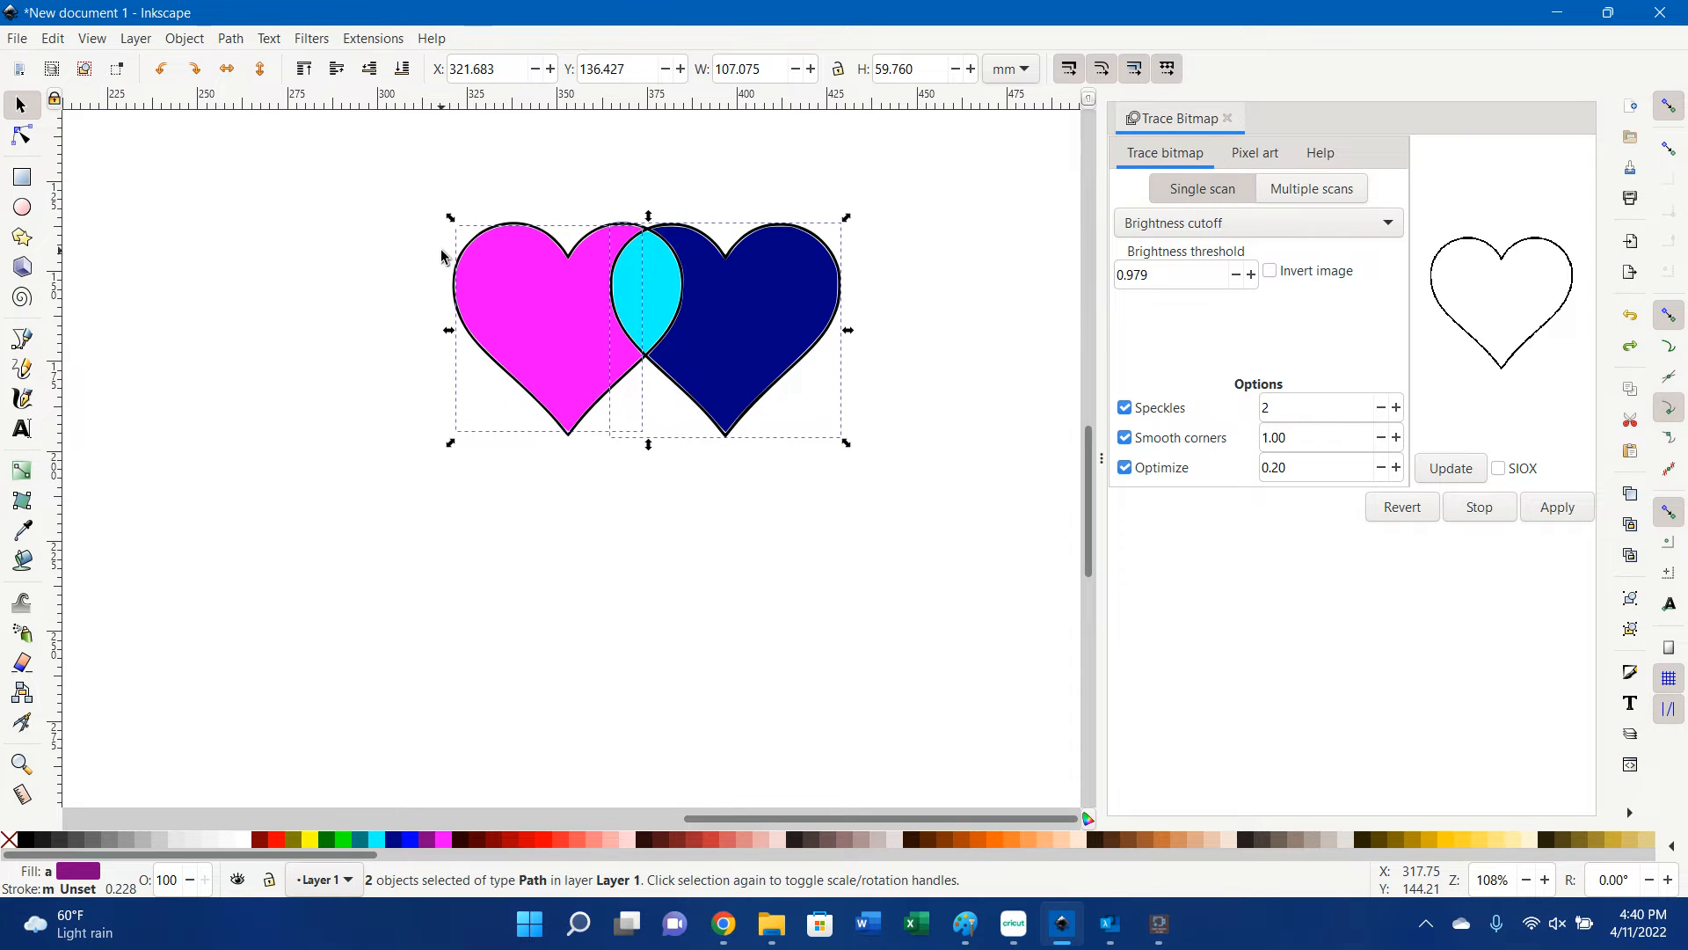
# Try adding the left heart's outline to the selection, test it with a move, and undo the move.
pyautogui.click(494, 262)
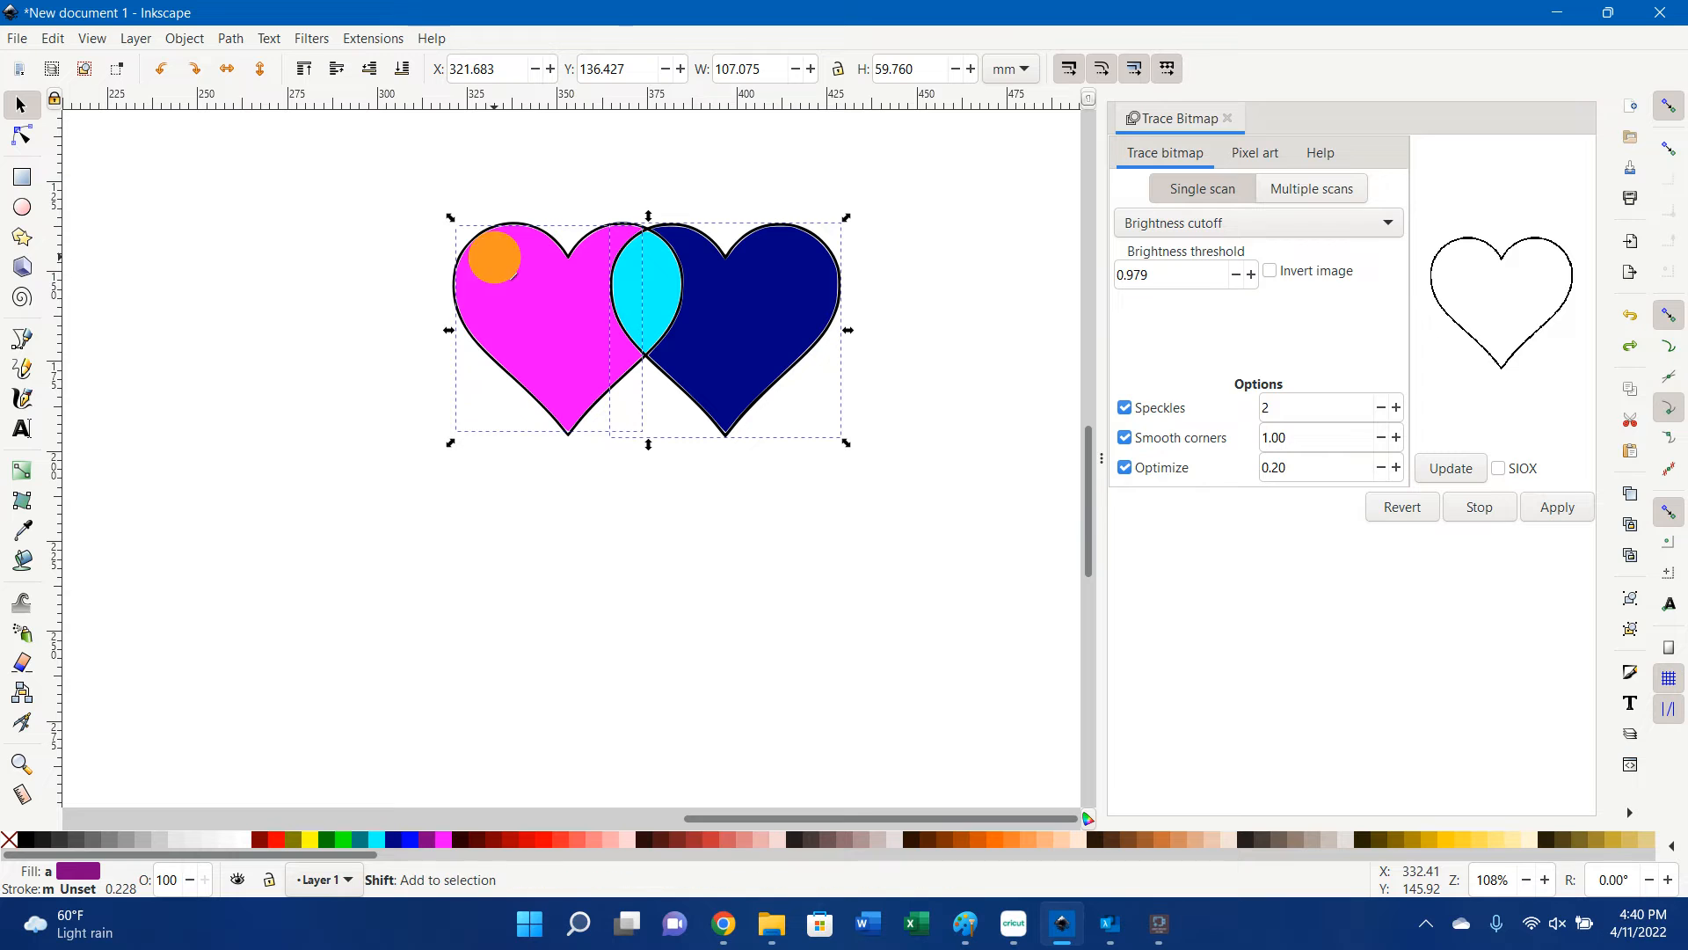
pyautogui.keyDown('shift'); pyautogui.click(489, 226); pyautogui.keyUp('shift')
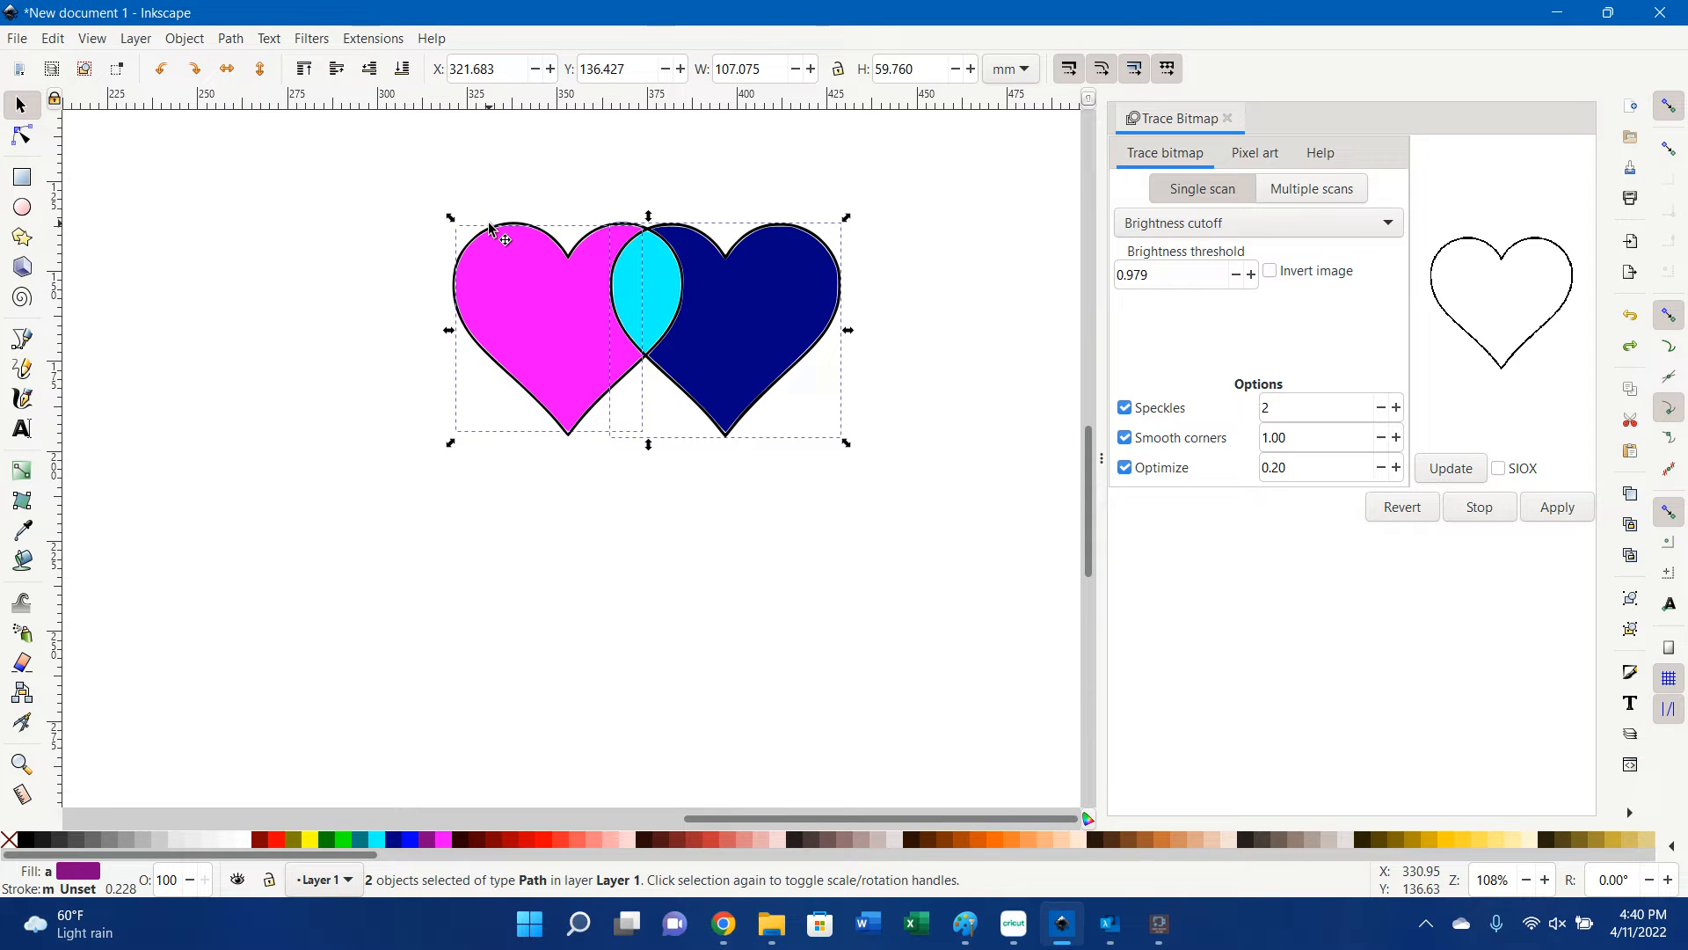
pyautogui.moveTo(515, 260); pyautogui.dragTo(409, 305)
pyautogui.hotkey('ctrl', 'z')
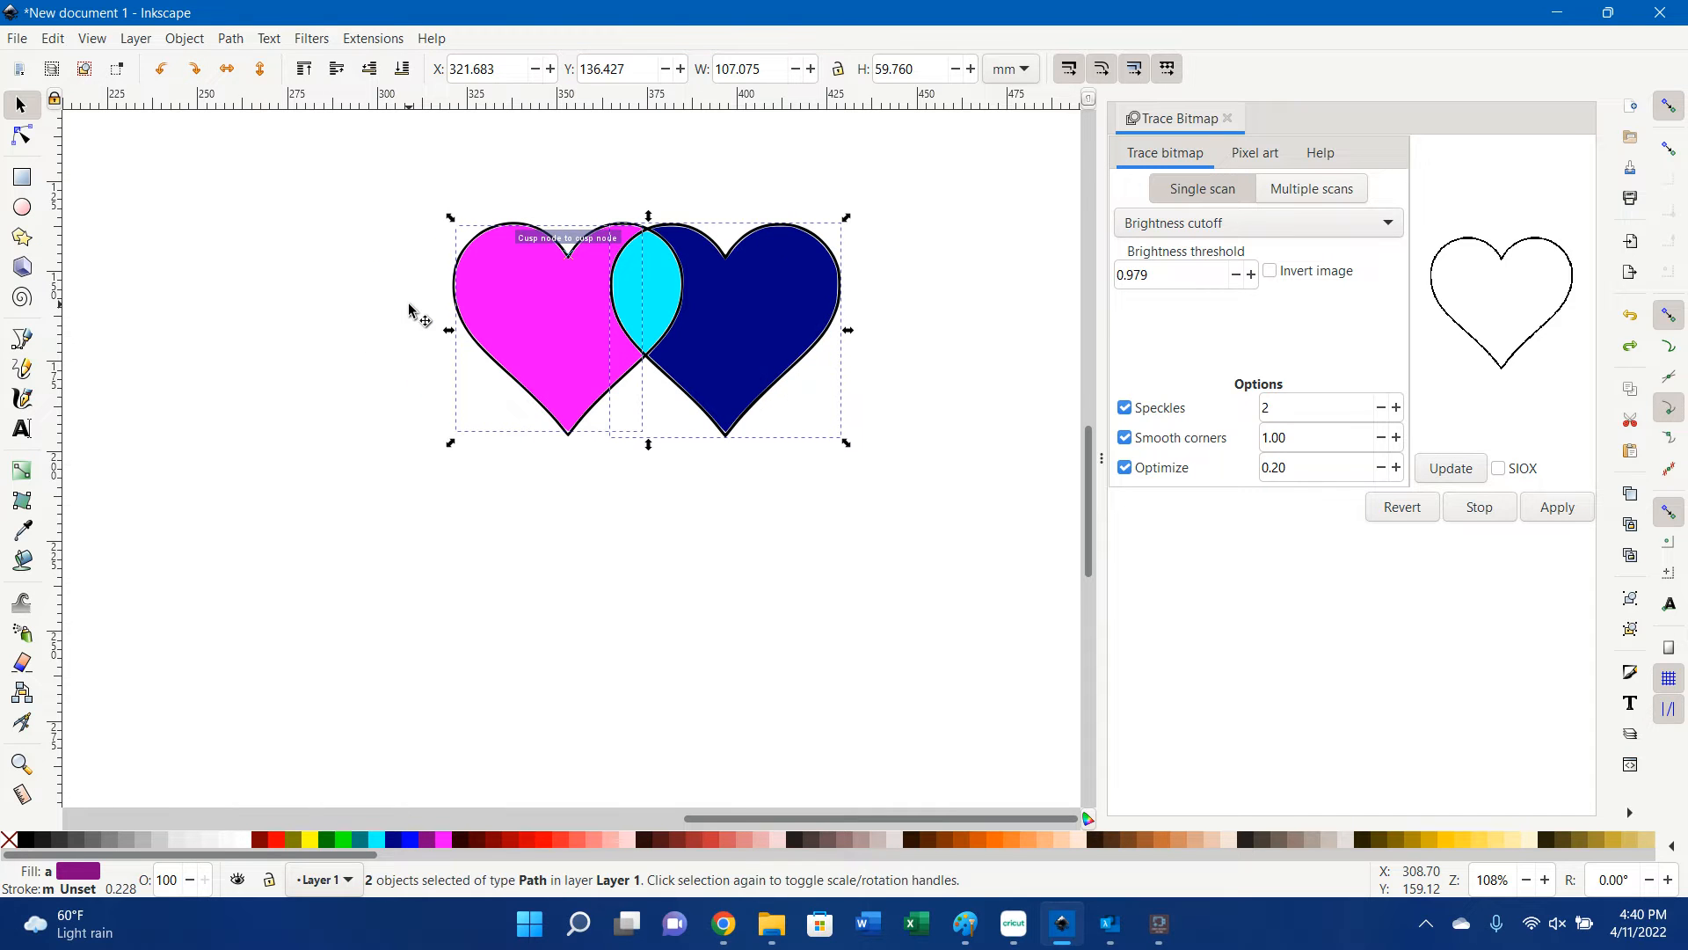
pyautogui.click(539, 178)
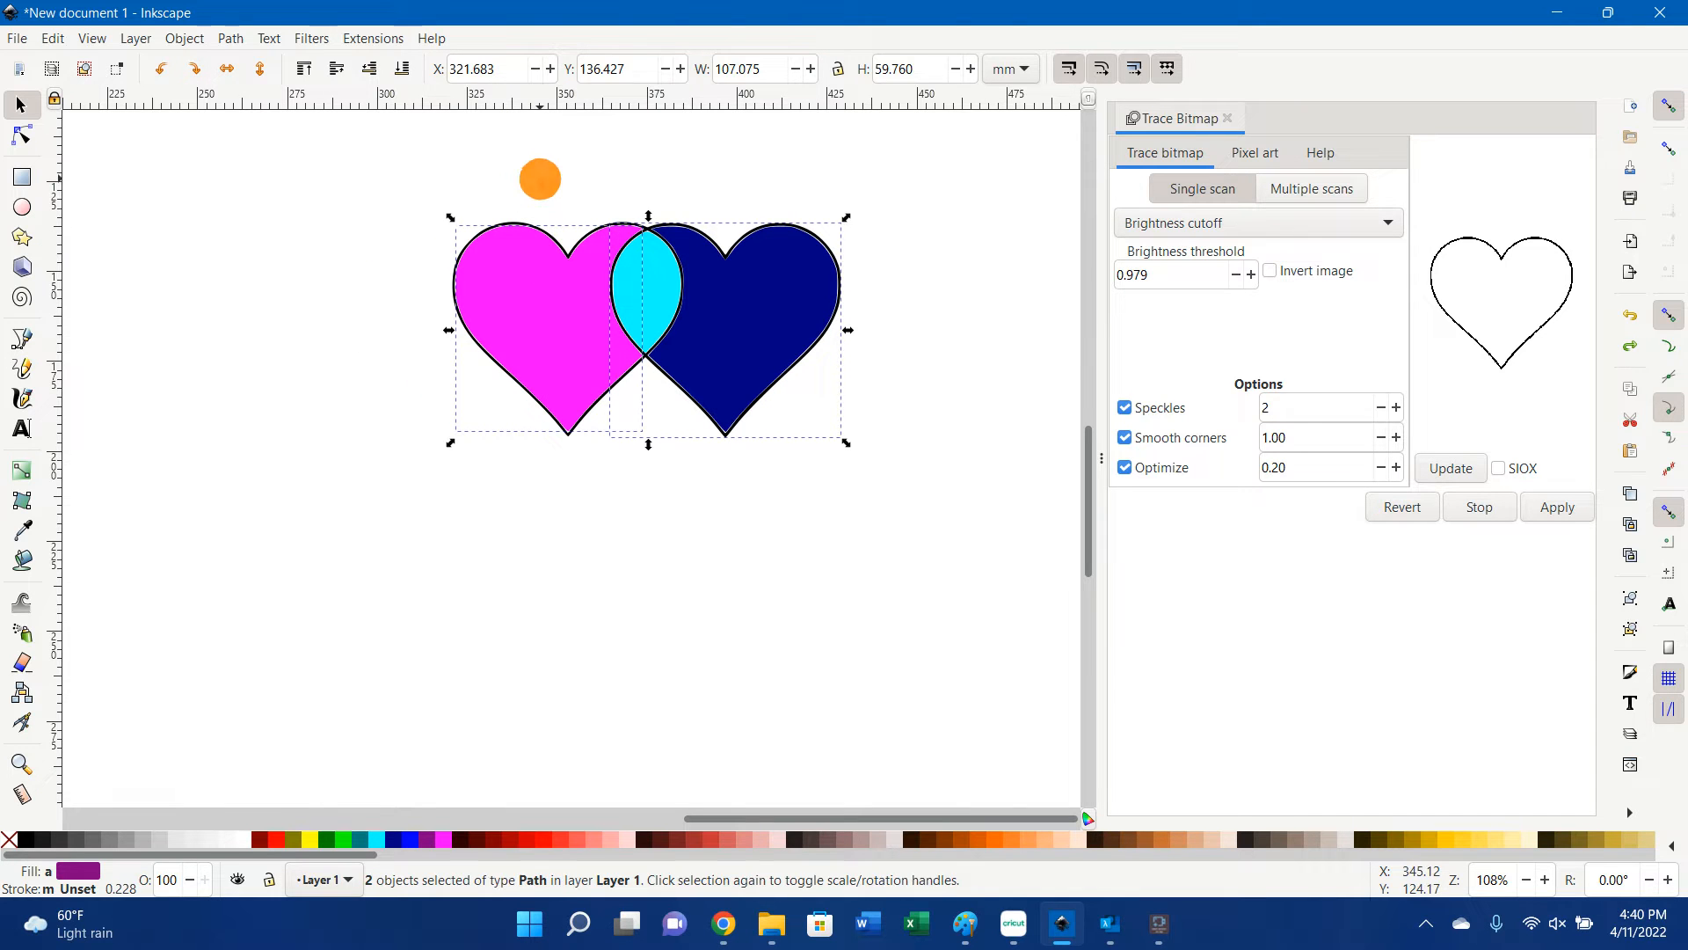
pyautogui.click(507, 221)
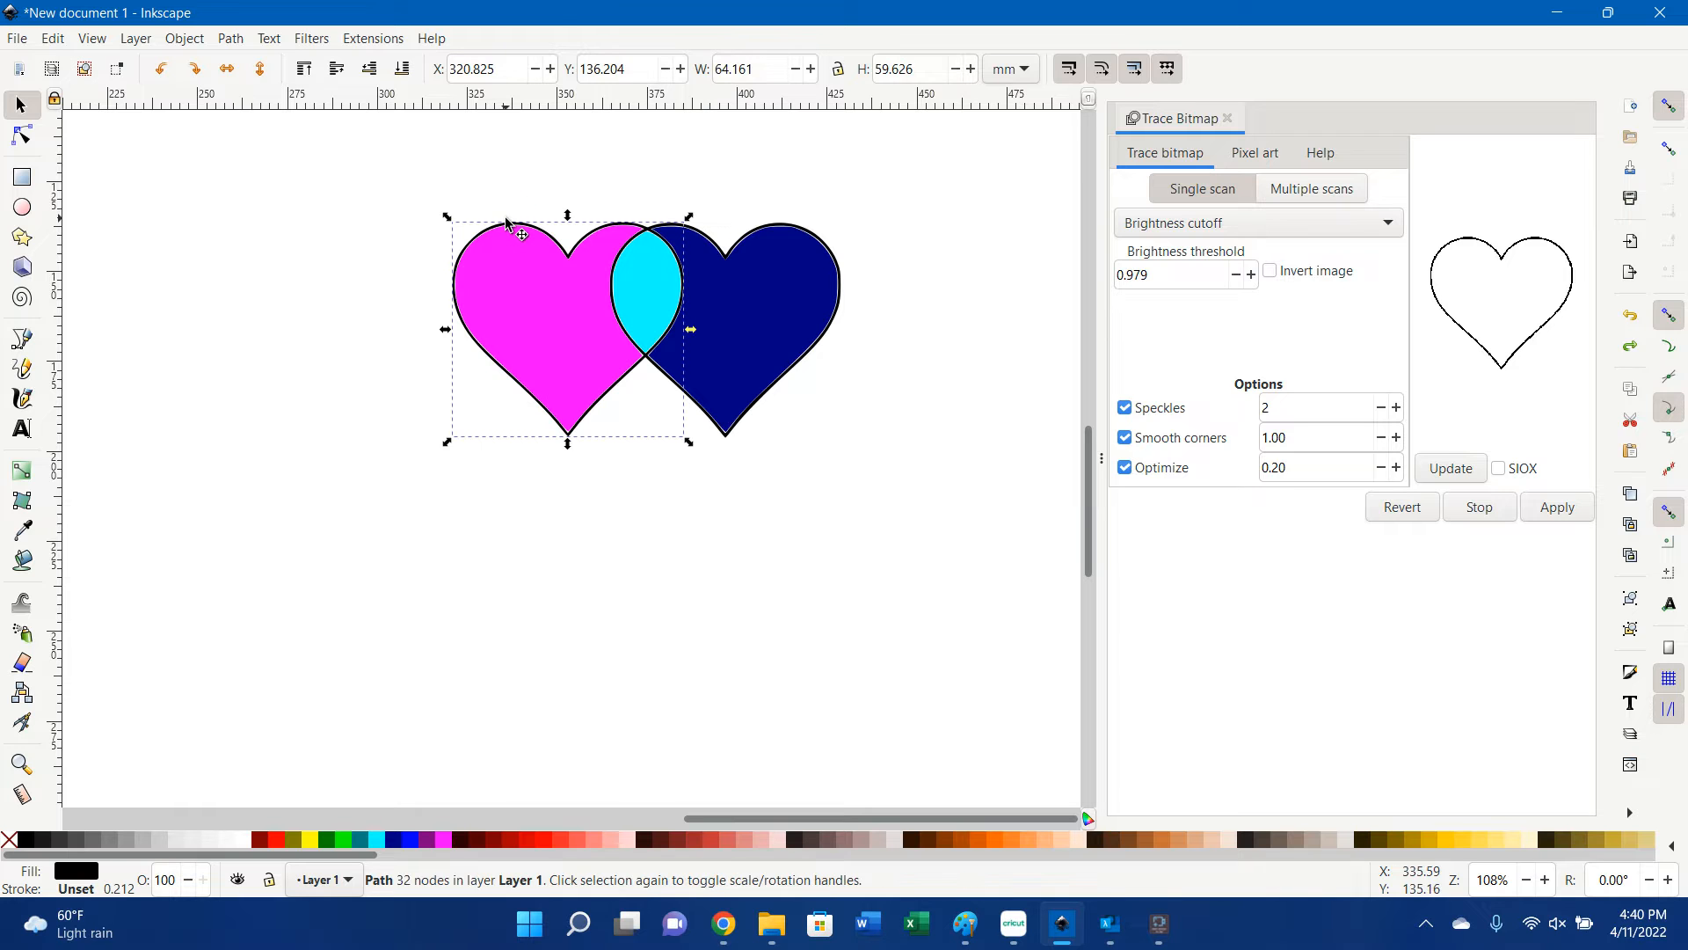
pyautogui.moveTo(508, 222)
pyautogui.mouseDown()
pyautogui.moveTo(408, 249)
pyautogui.moveTo(439, 269)
pyautogui.moveTo(506, 227)
pyautogui.moveTo(492, 228)
pyautogui.mouseUp()
pyautogui.click(573, 536)
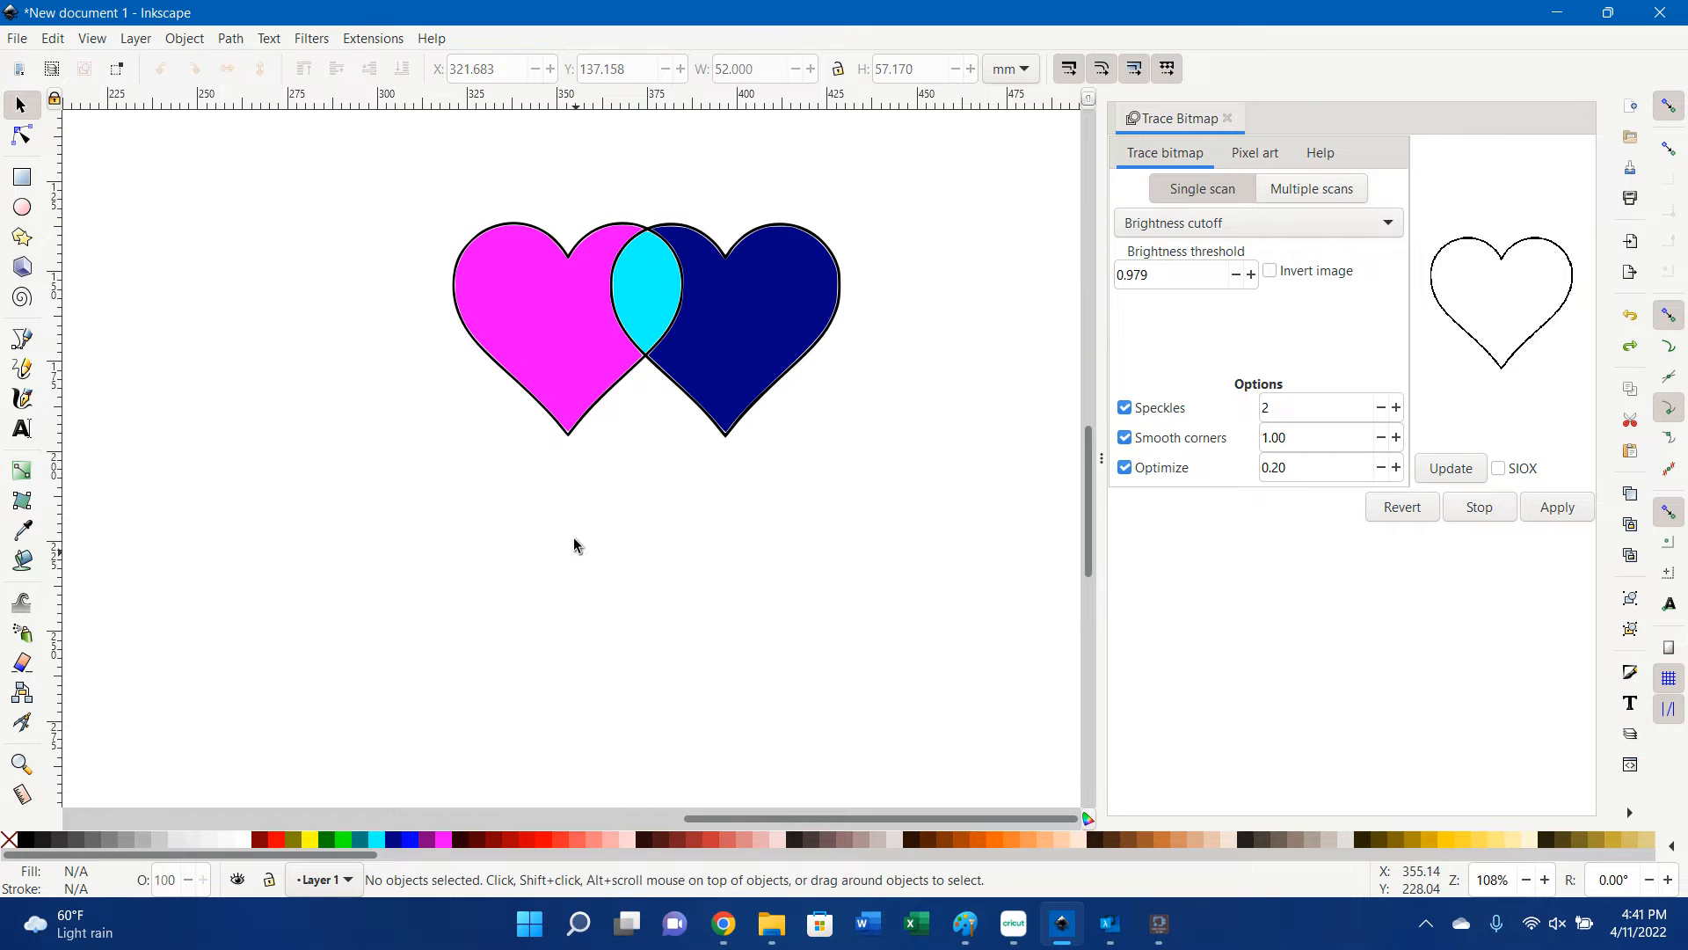
# Select the black outlines of both hearts and break the paths apart.
pyautogui.click(567, 436)
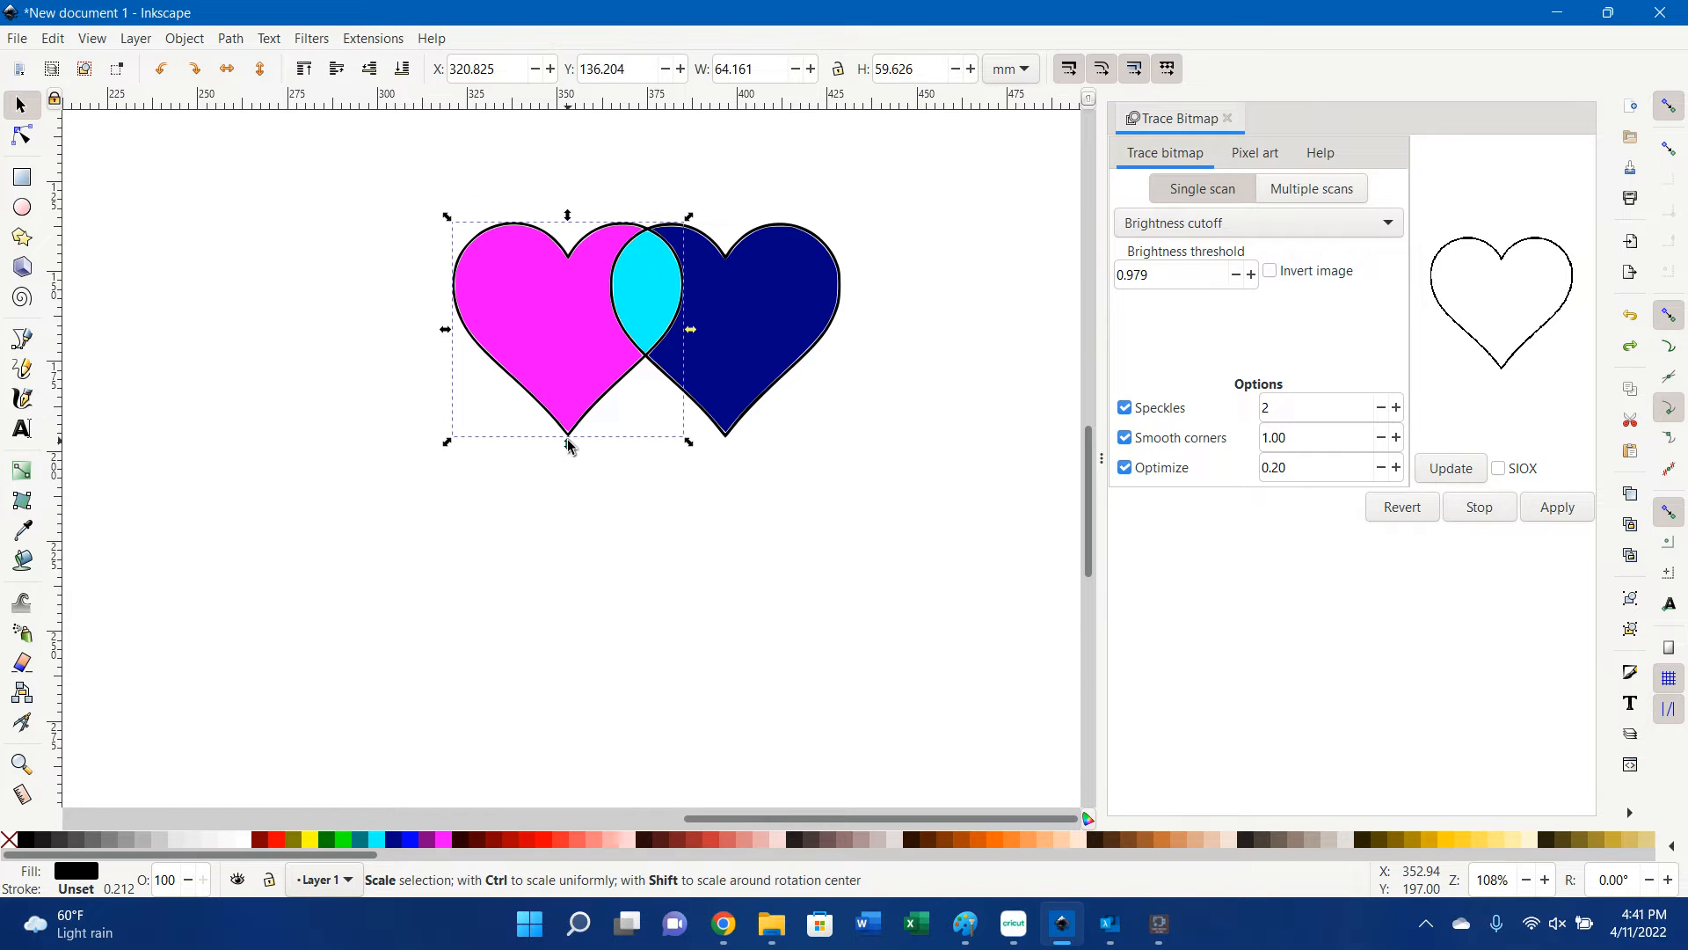
pyautogui.keyDown('shift'); pyautogui.click(727, 446); pyautogui.keyUp('shift')
pyautogui.moveTo(726, 441); pyautogui.dragTo(725, 503)
pyautogui.hotkey('ctrl', 'z')
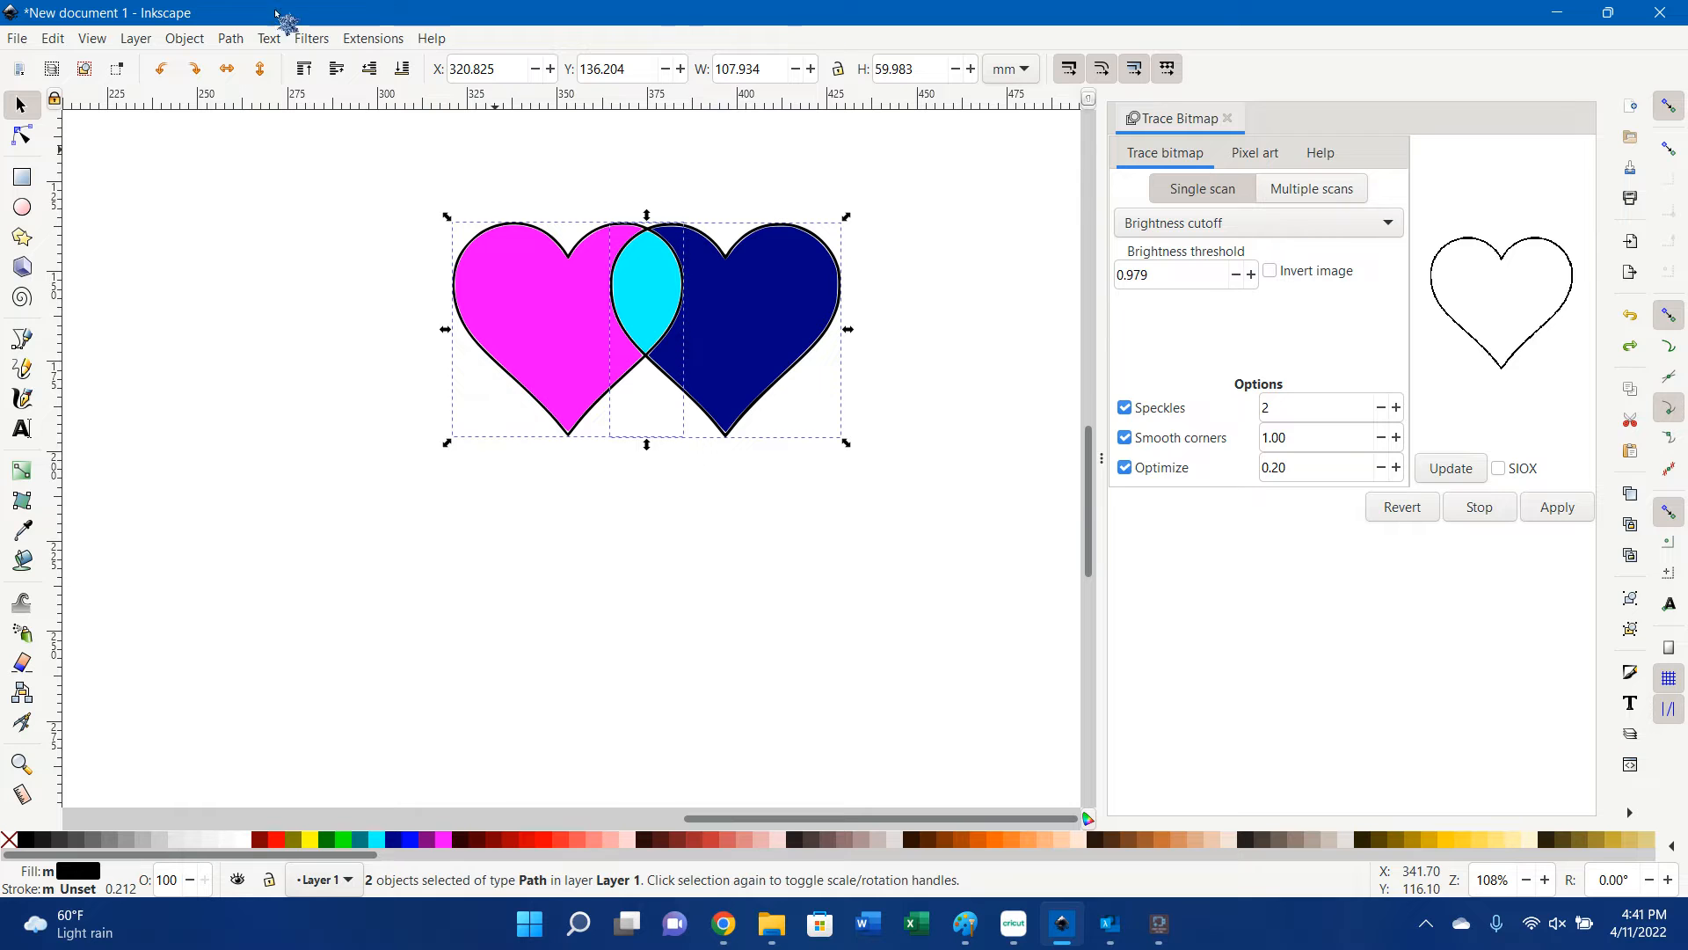
pyautogui.click(231, 38)
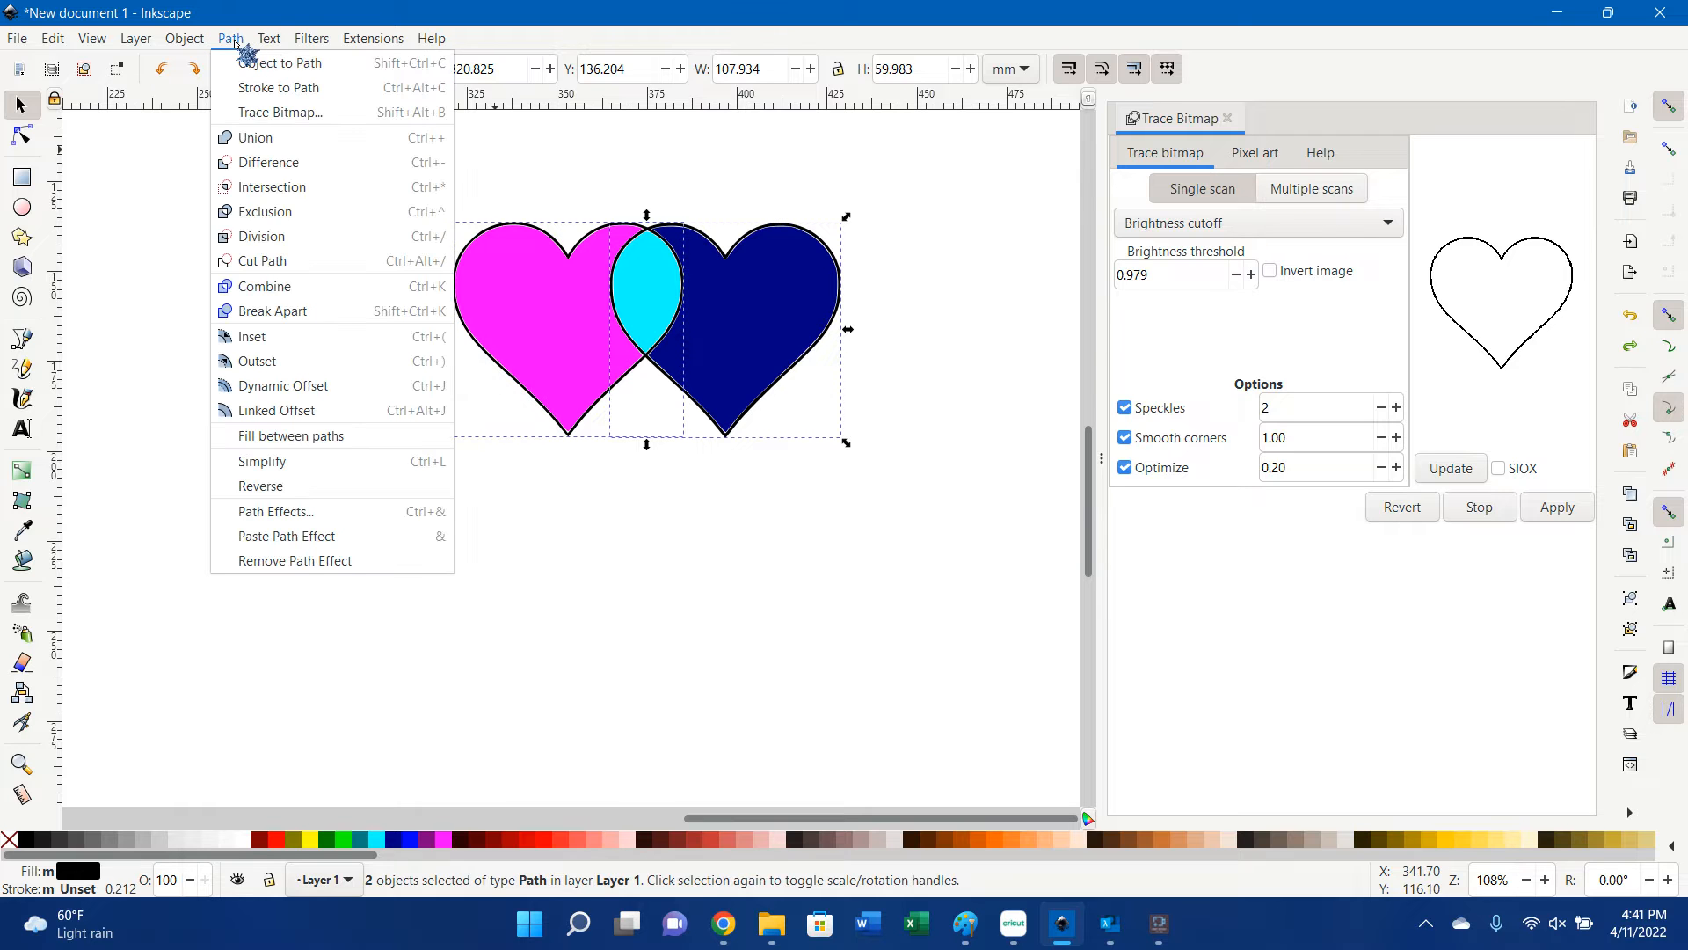
pyautogui.click(272, 311)
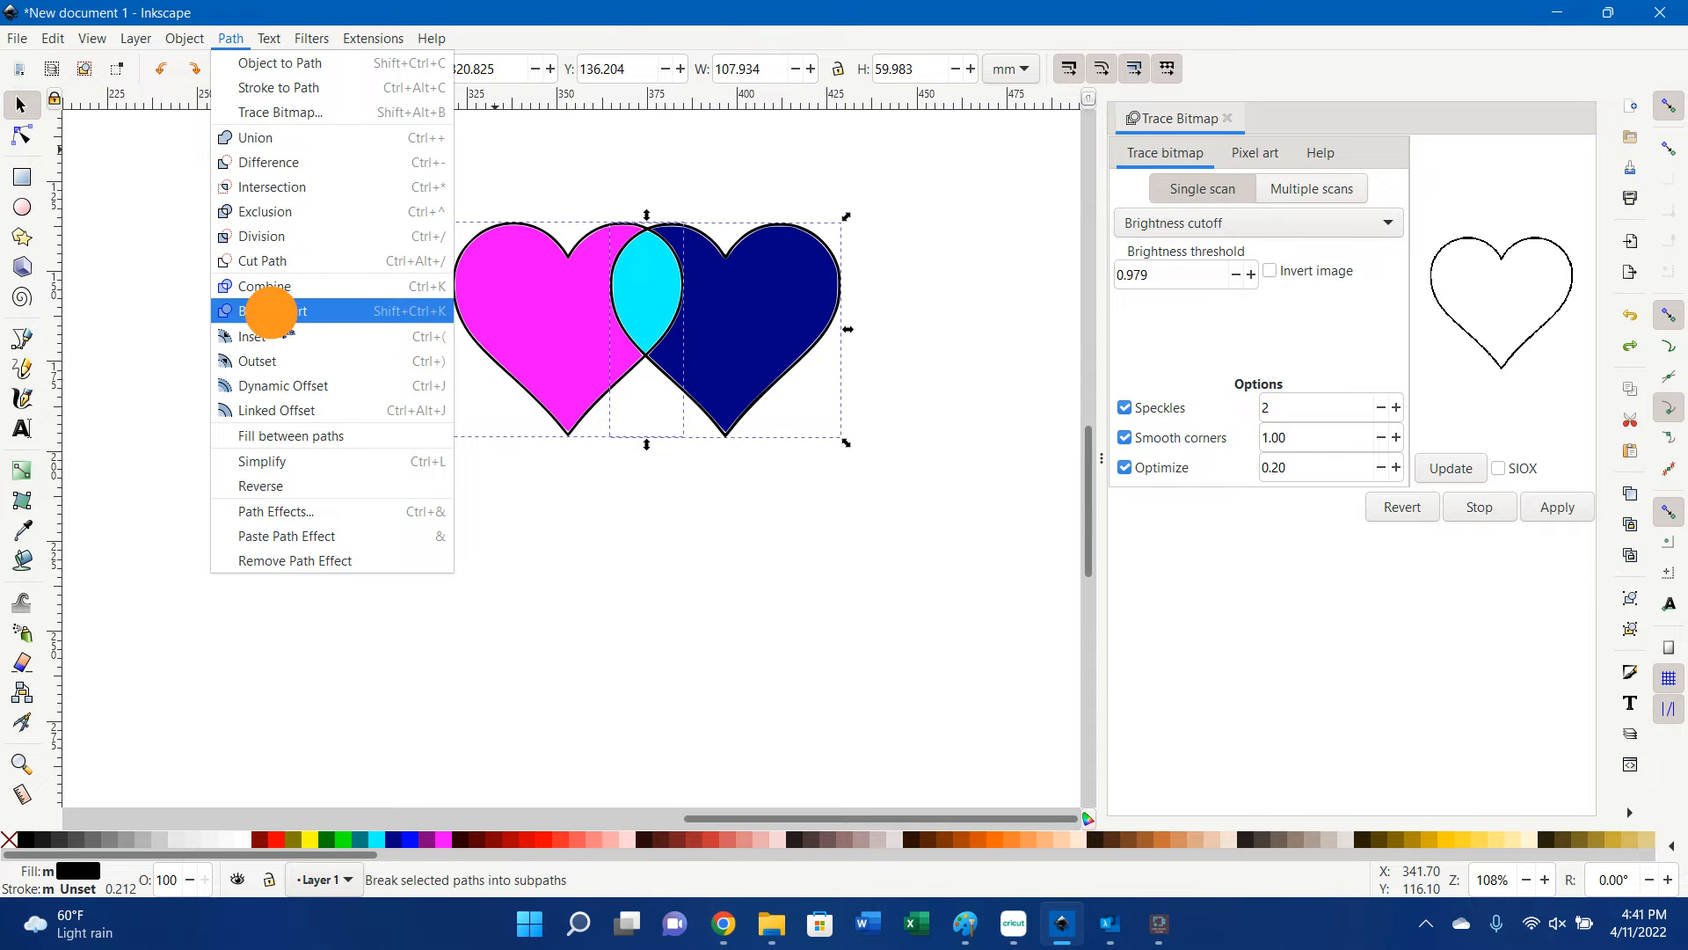
pyautogui.click(232, 38)
pyautogui.click(231, 39)
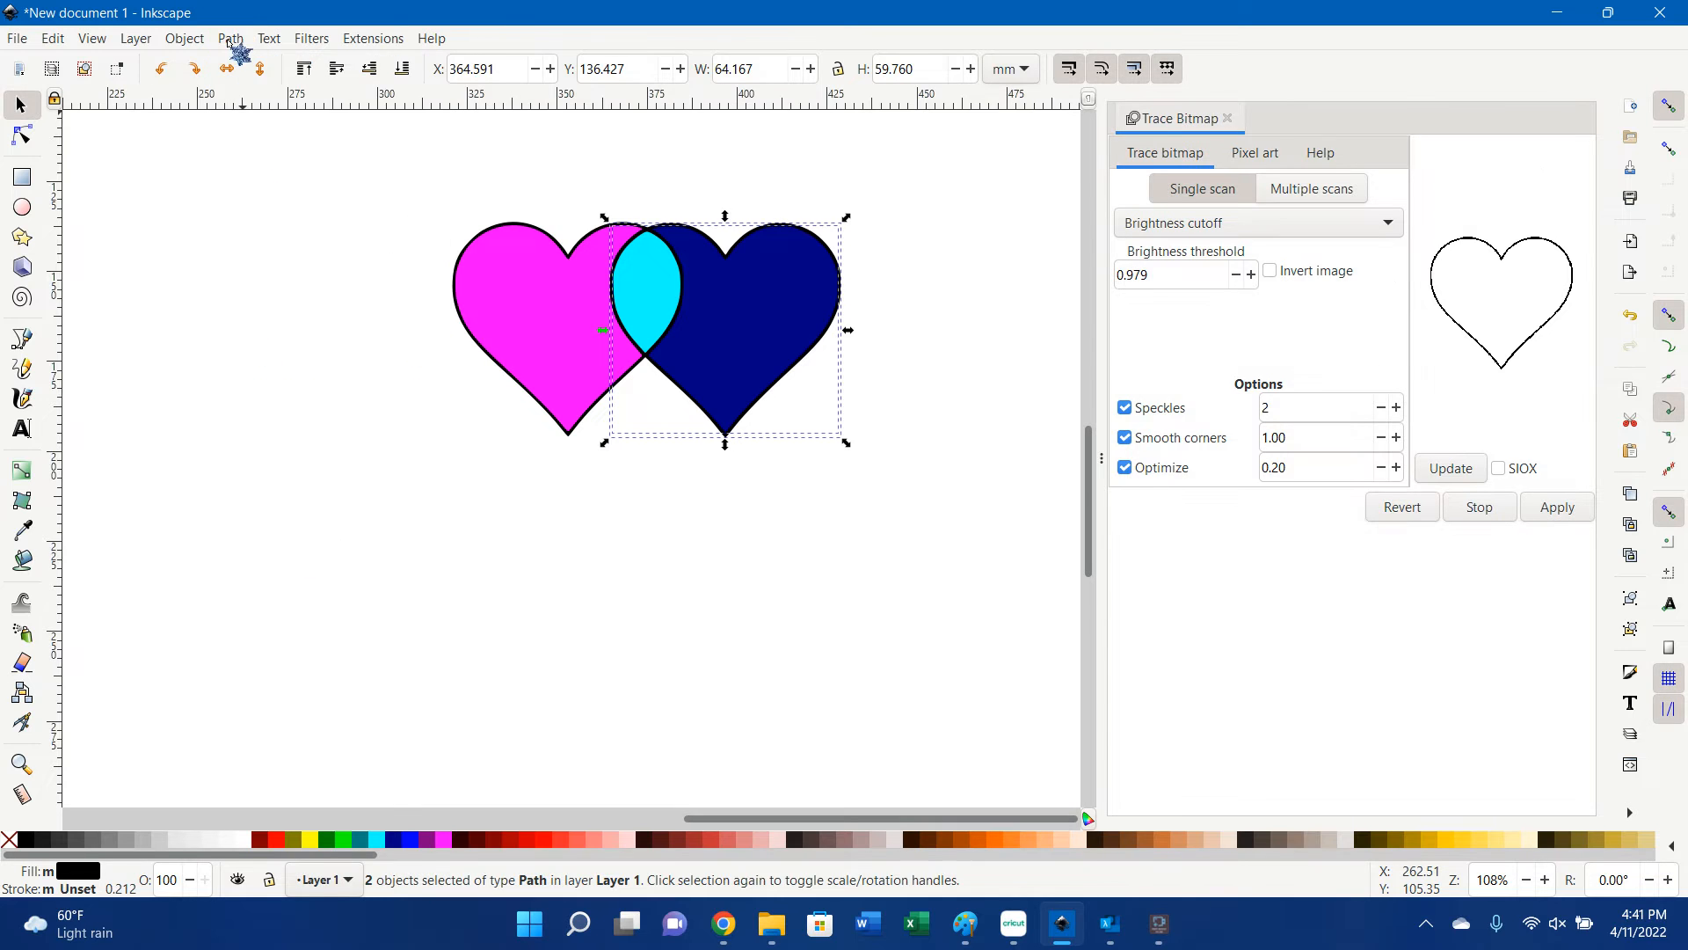
# Unite the two selected black paths of the right heart's outline into a single shape and clear the selection.
pyautogui.click(231, 38)
pyautogui.click(256, 138)
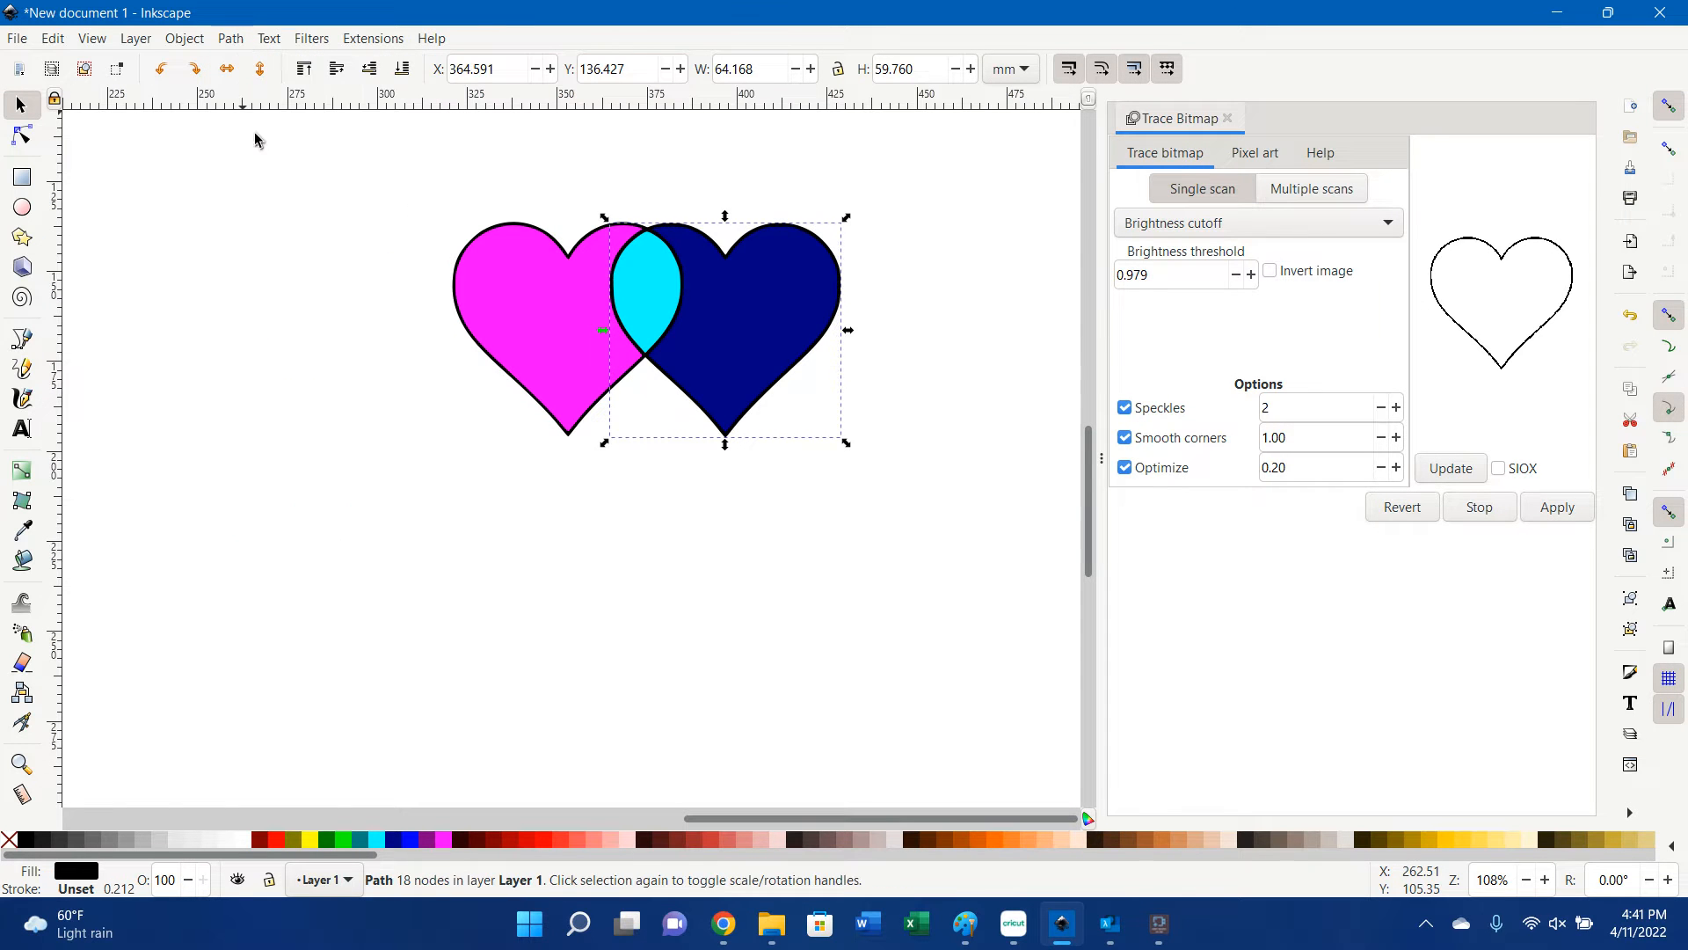
pyautogui.click(519, 556)
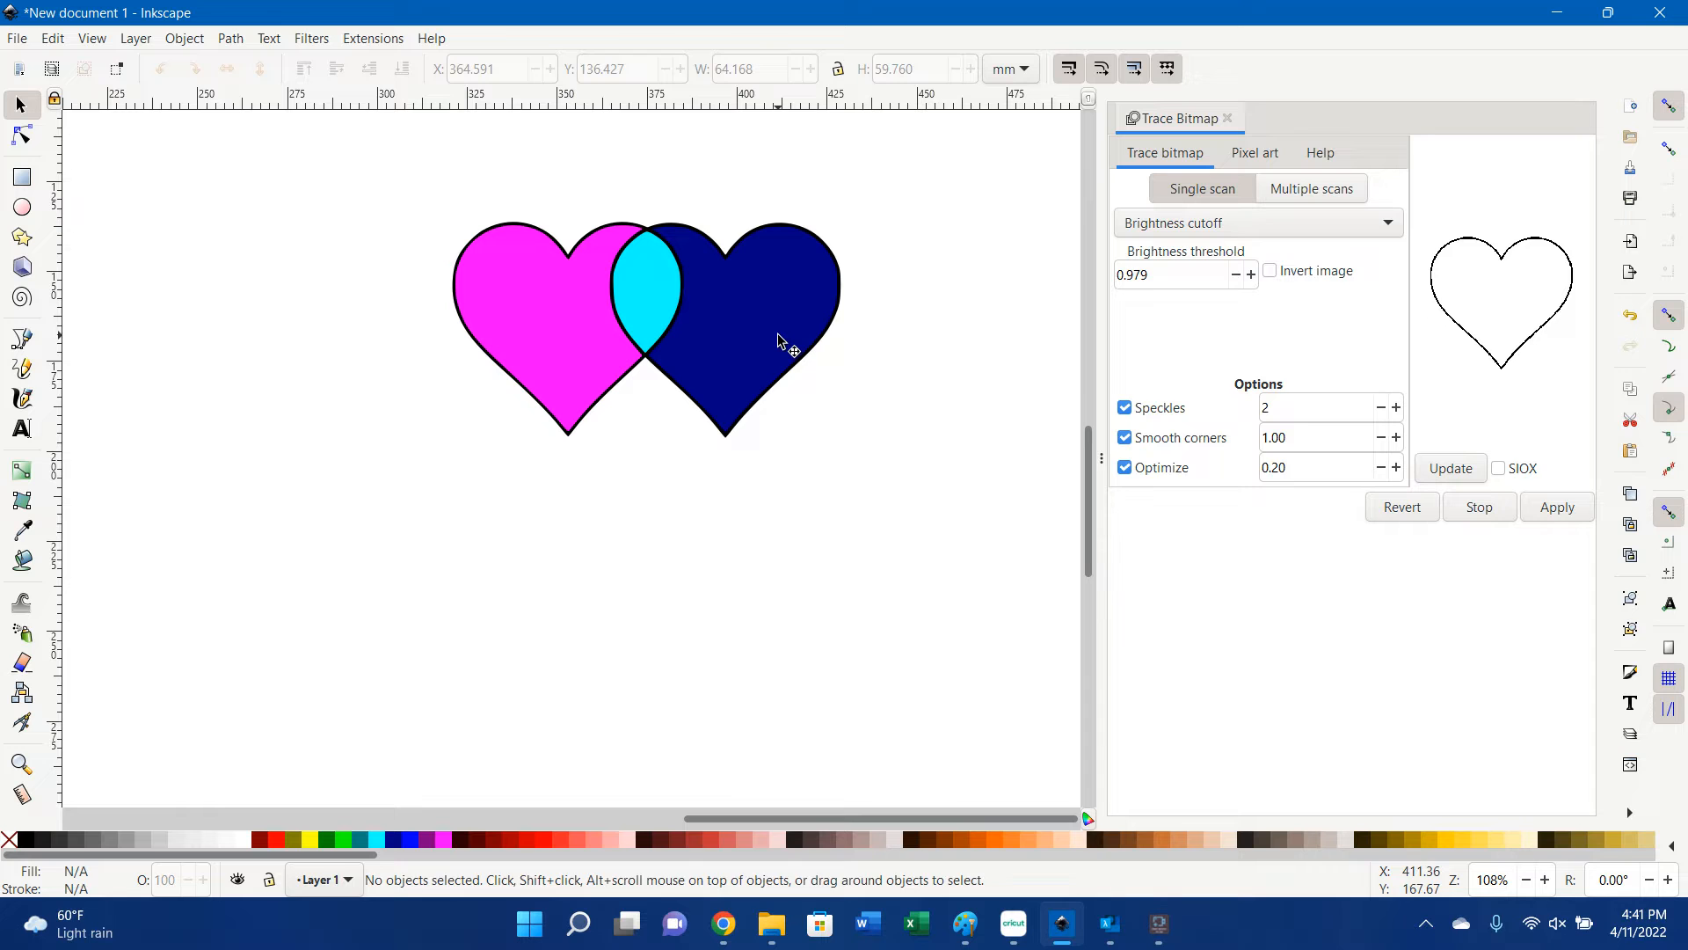
# Test the separation by moving the navy, magenta and aqua pieces below the black shapes, and undo the moves.
pyautogui.moveTo(780, 346); pyautogui.dragTo(884, 567)
pyautogui.moveTo(550, 328); pyautogui.dragTo(414, 542)
pyautogui.moveTo(641, 290); pyautogui.dragTo(642, 574)
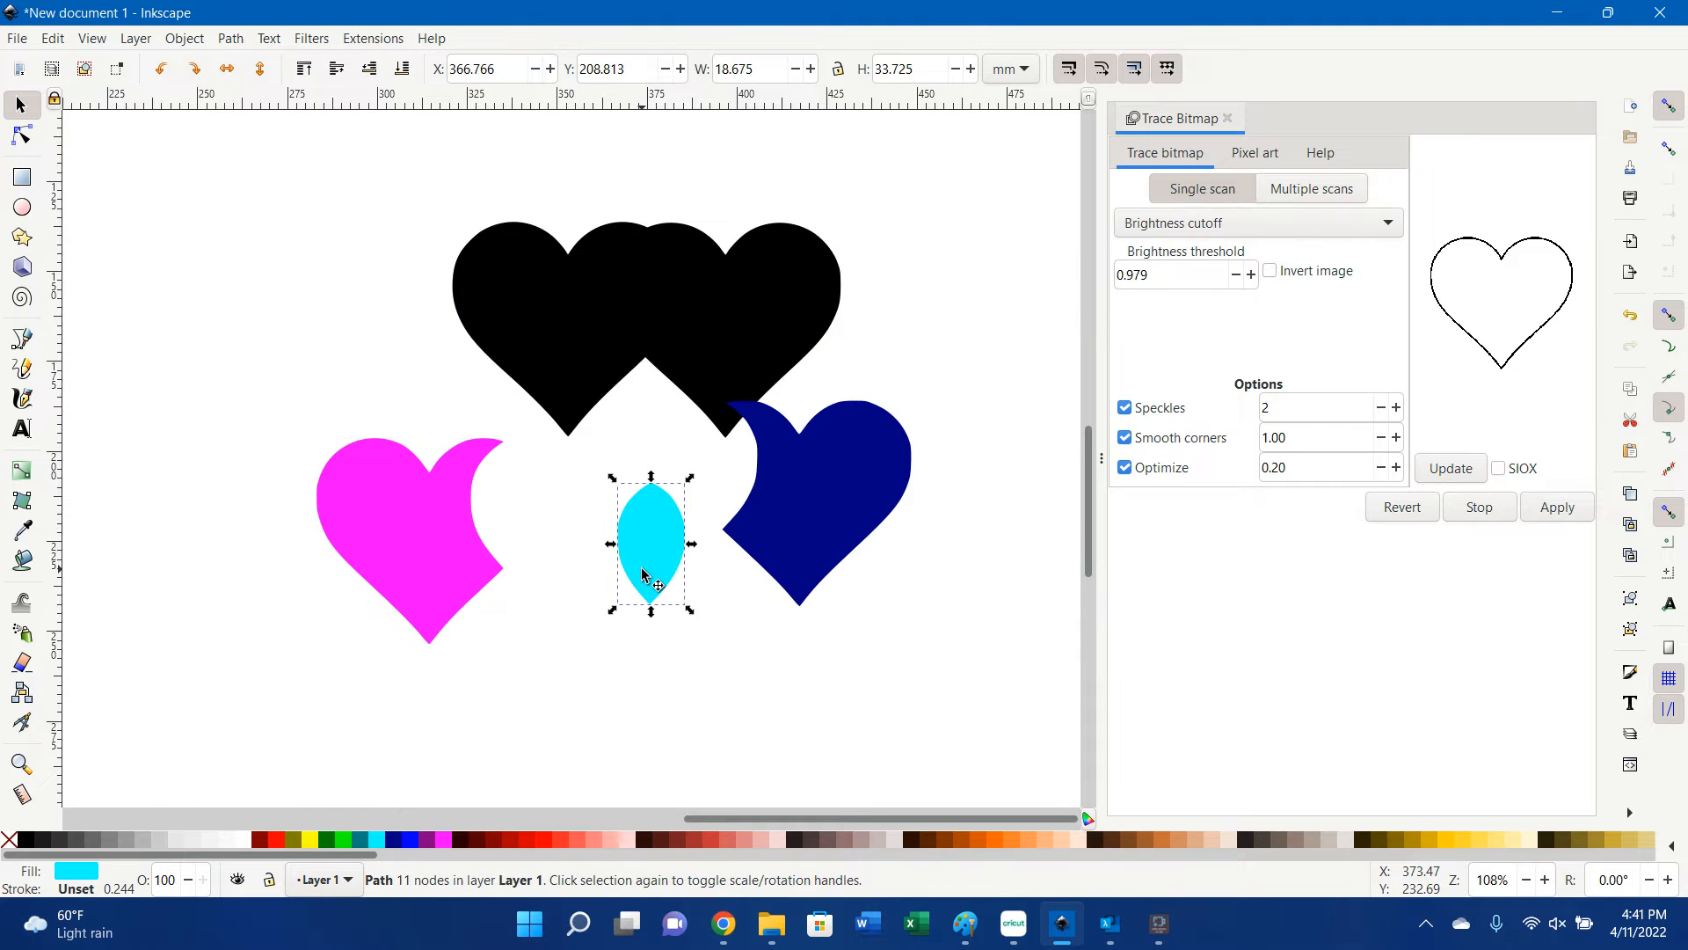
pyautogui.hotkey('ctrl', 'z')
pyautogui.hotkey('ctrl', 'z')
pyautogui.hotkey('ctrl', 'z')
pyautogui.hotkey('ctrl', 'z')
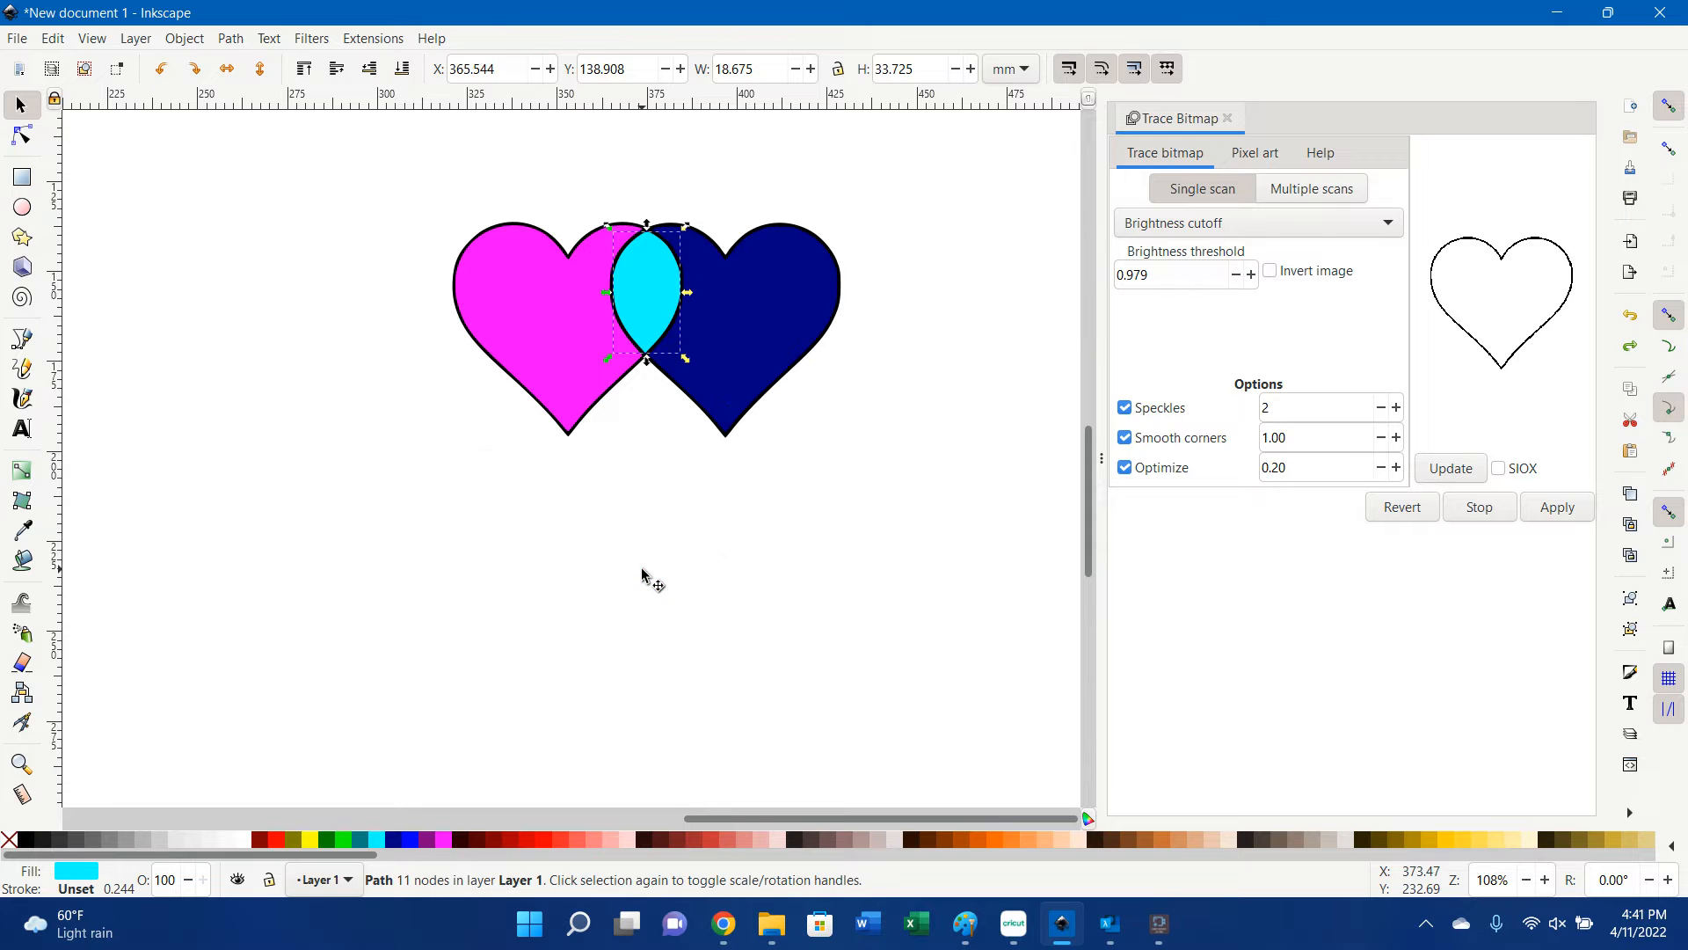
pyautogui.click(293, 450)
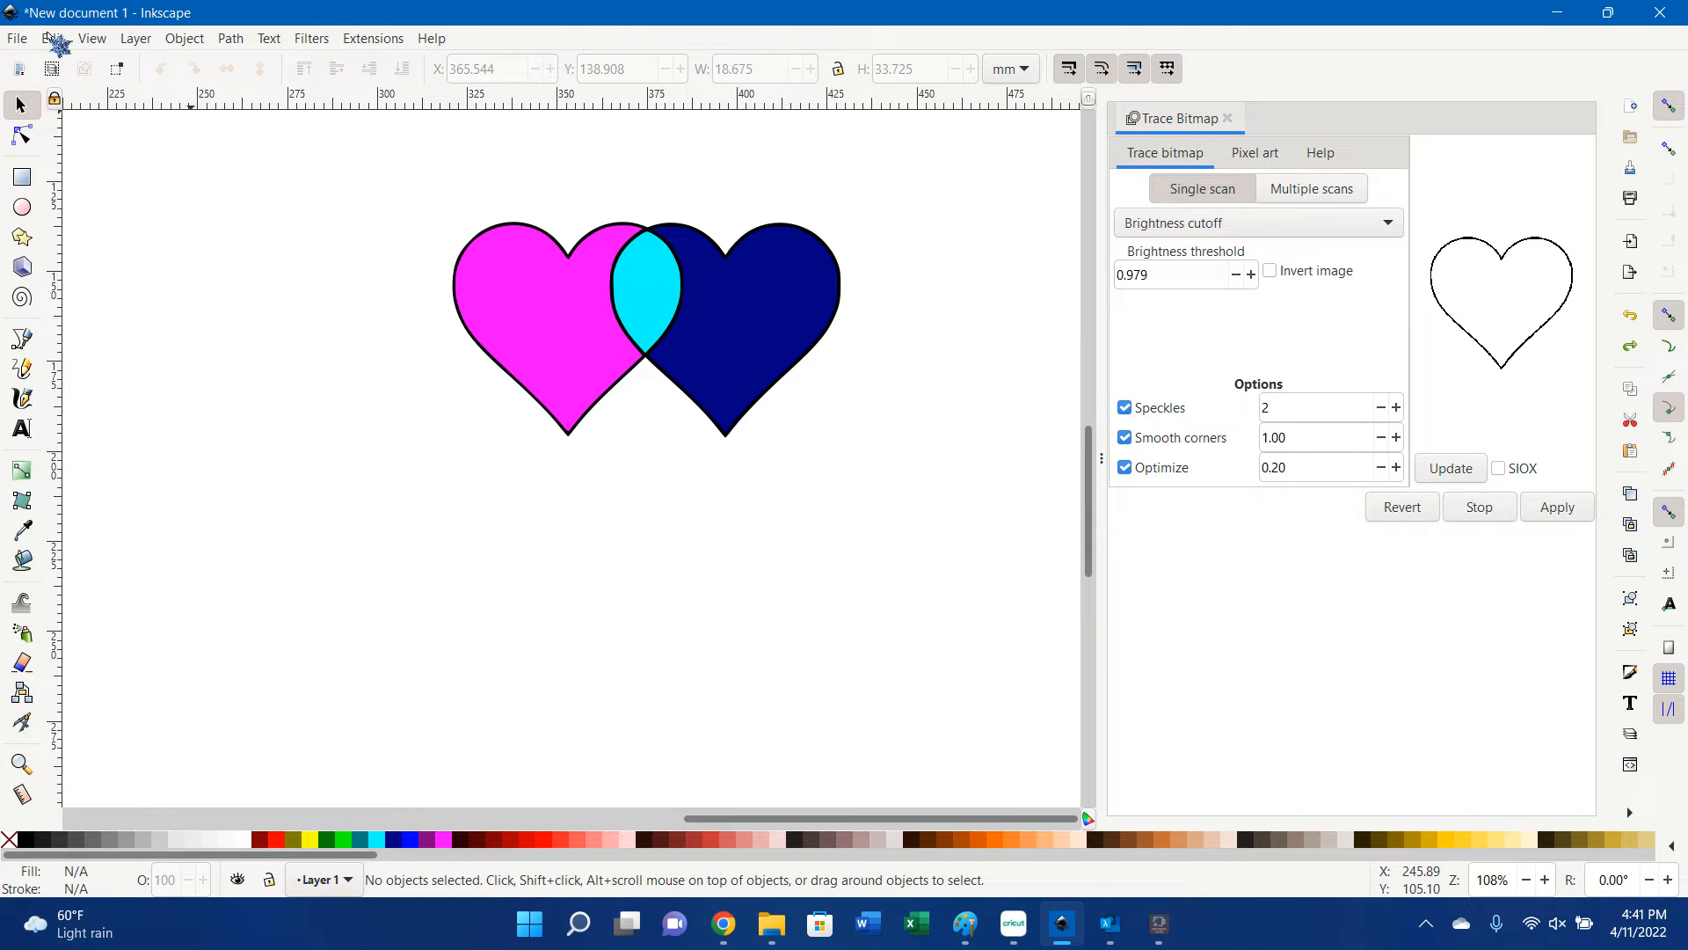
# Save the drawing as an Inkscape SVG named linked hearts colored in the Love folder under SVG files.
pyautogui.click(21, 40)
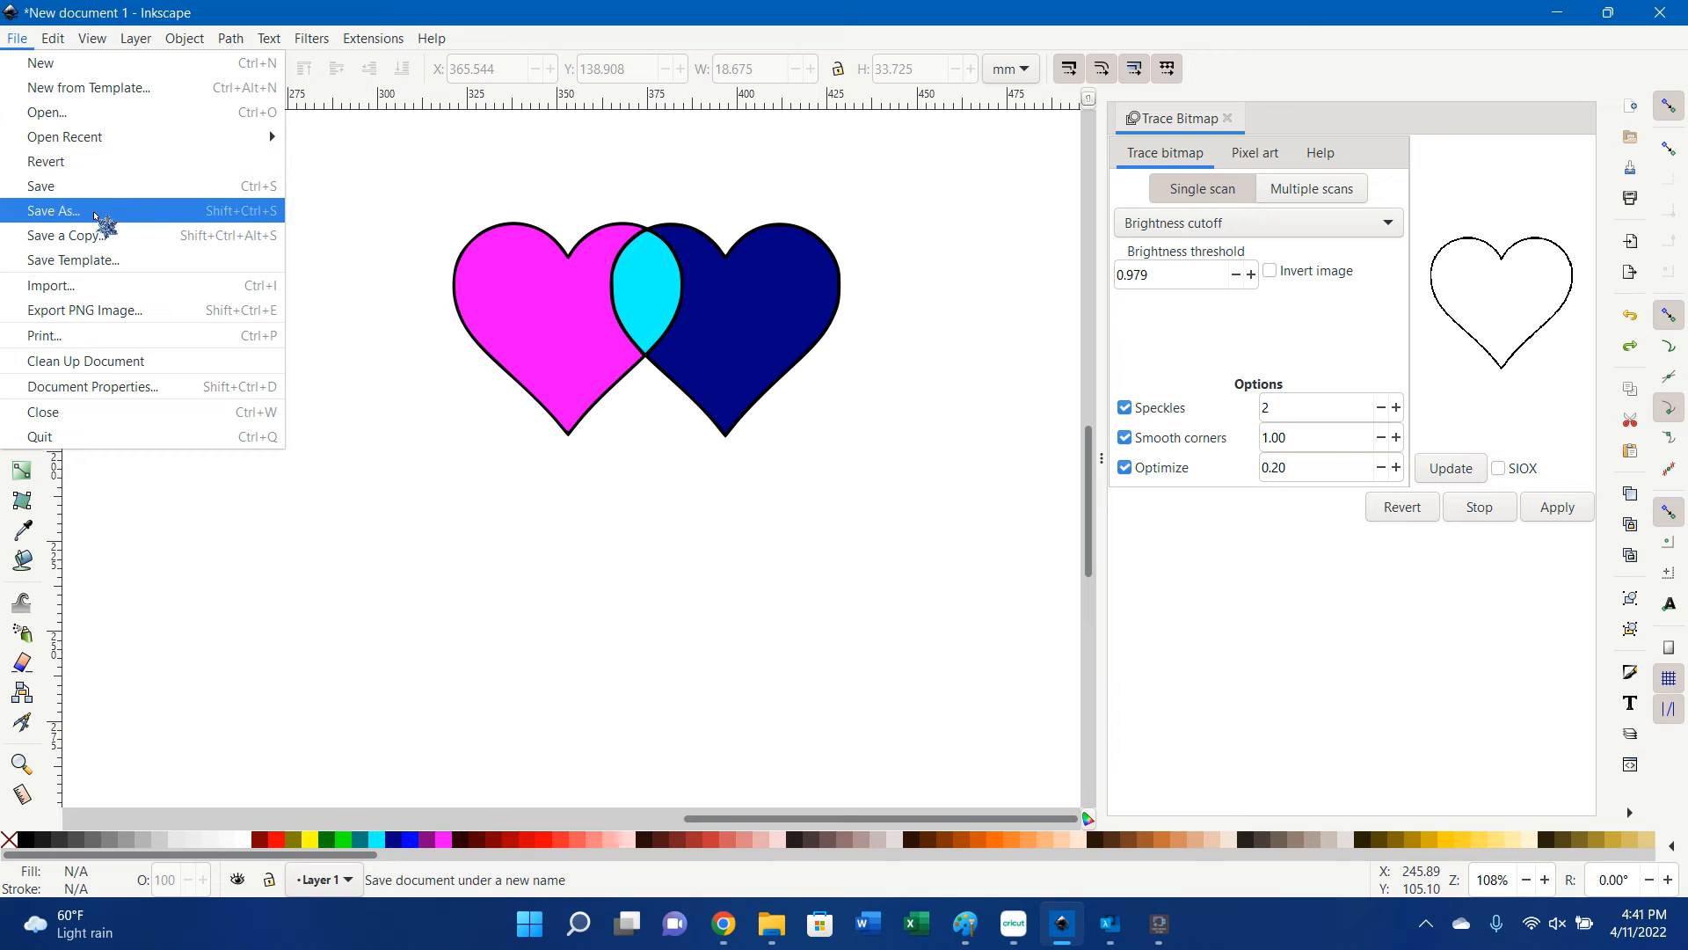
pyautogui.click(151, 212)
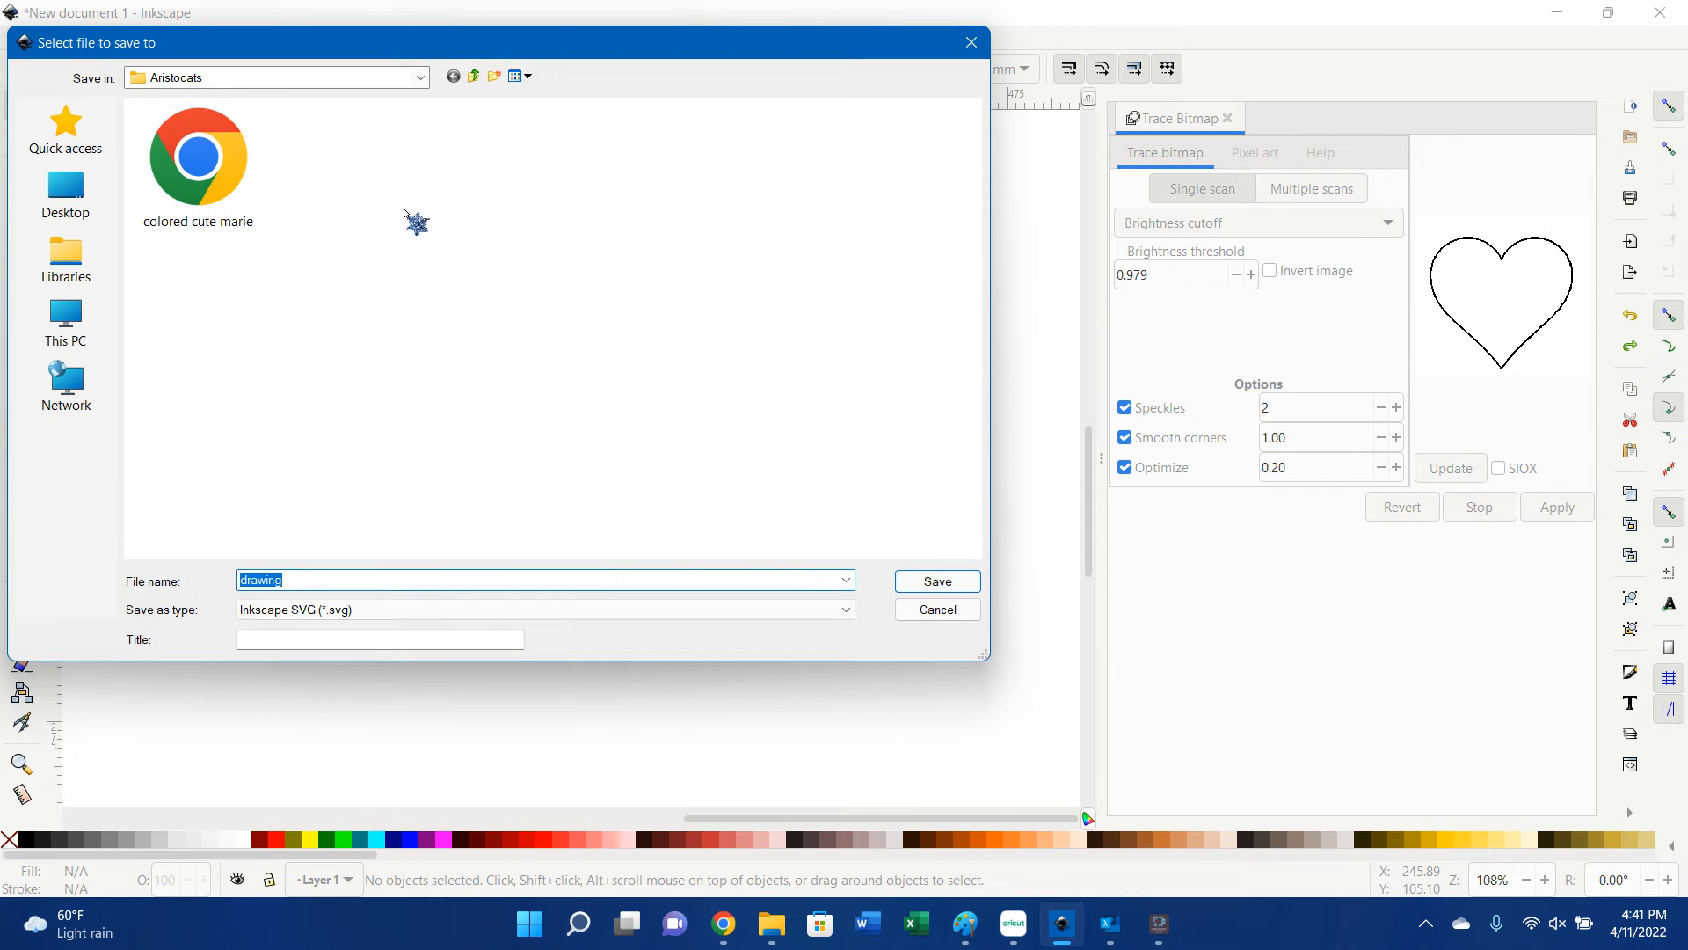
pyautogui.click(474, 76)
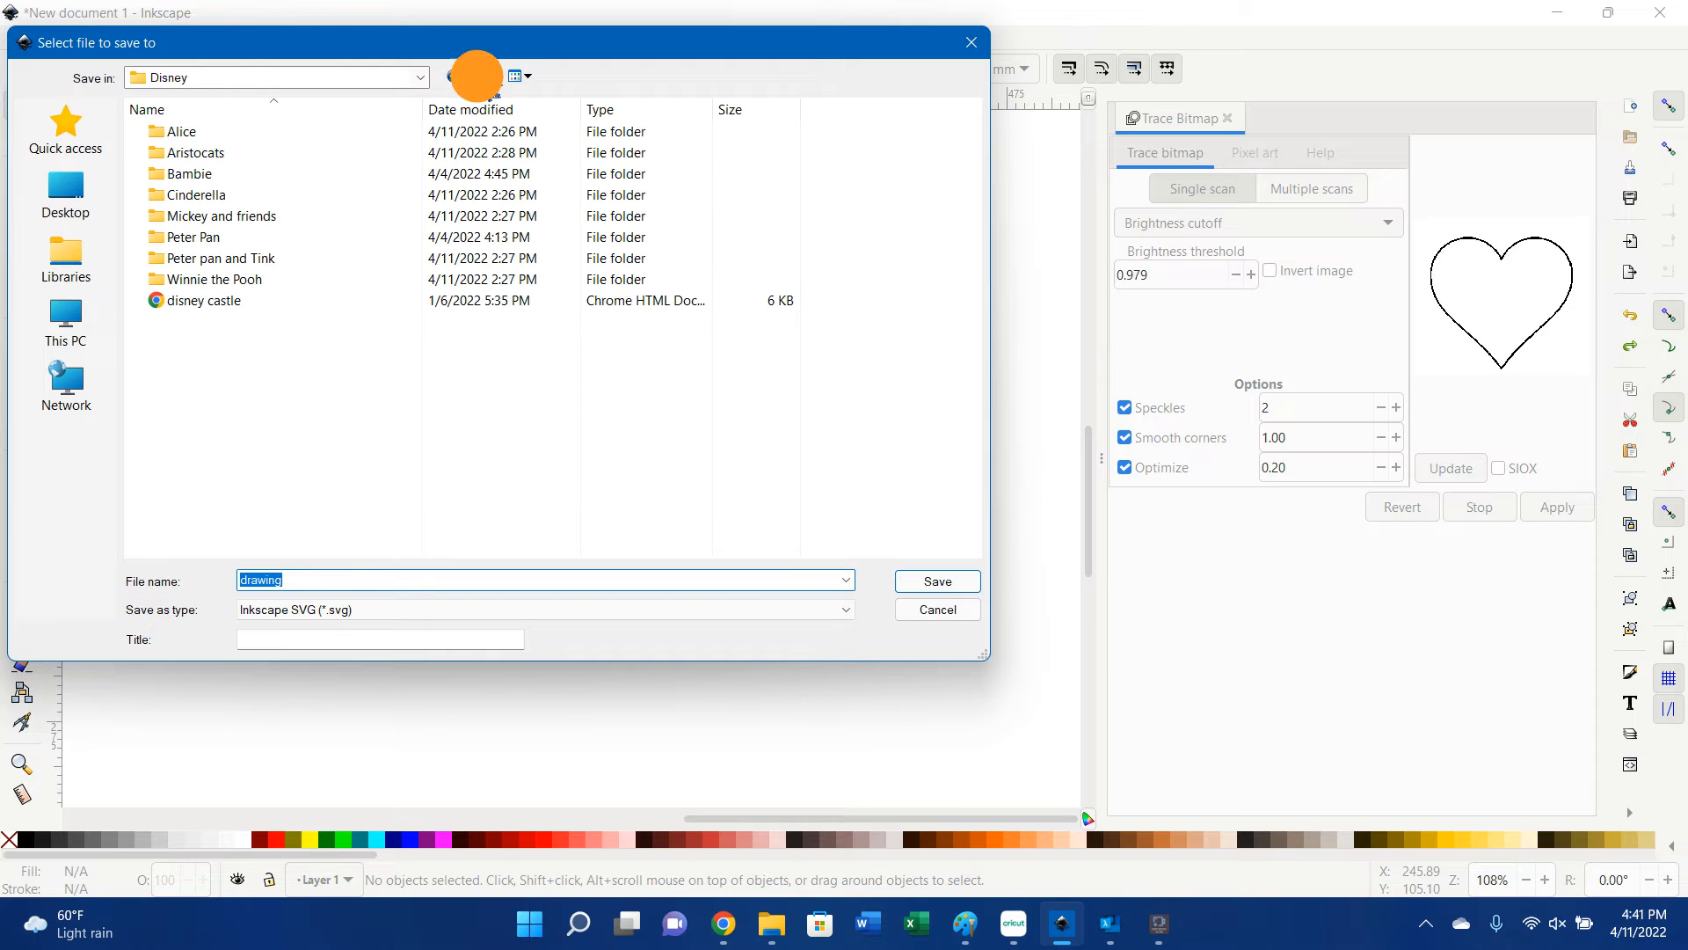
pyautogui.click(475, 76)
pyautogui.click(475, 75)
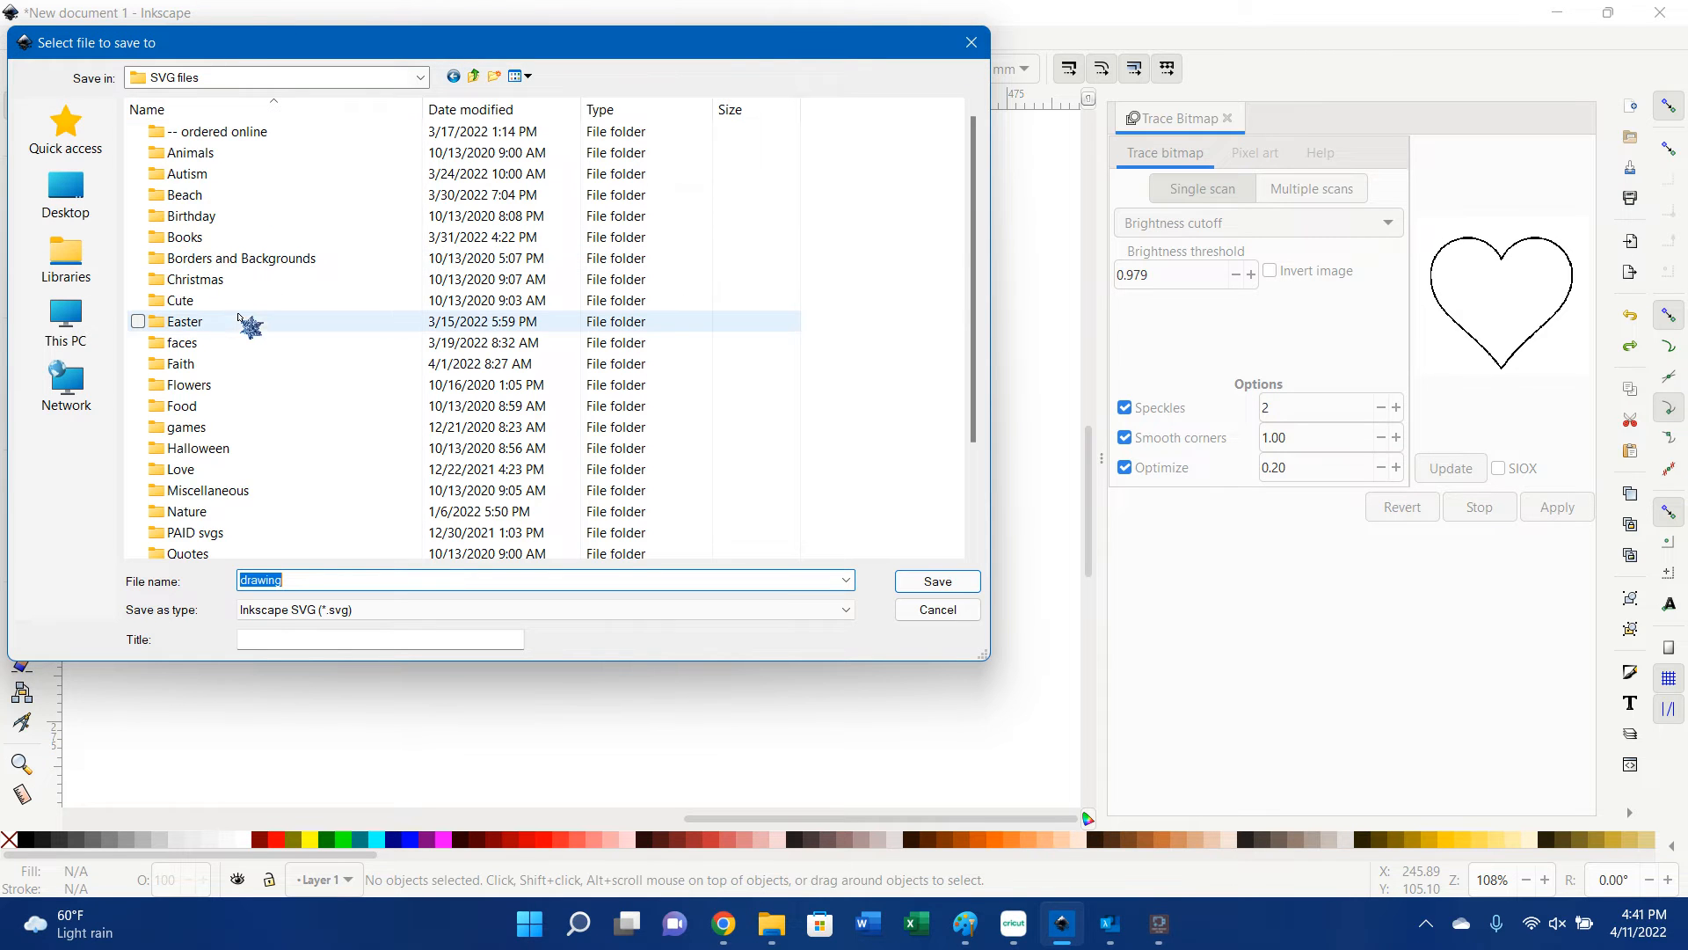
pyautogui.scroll(-2, 251, 325)
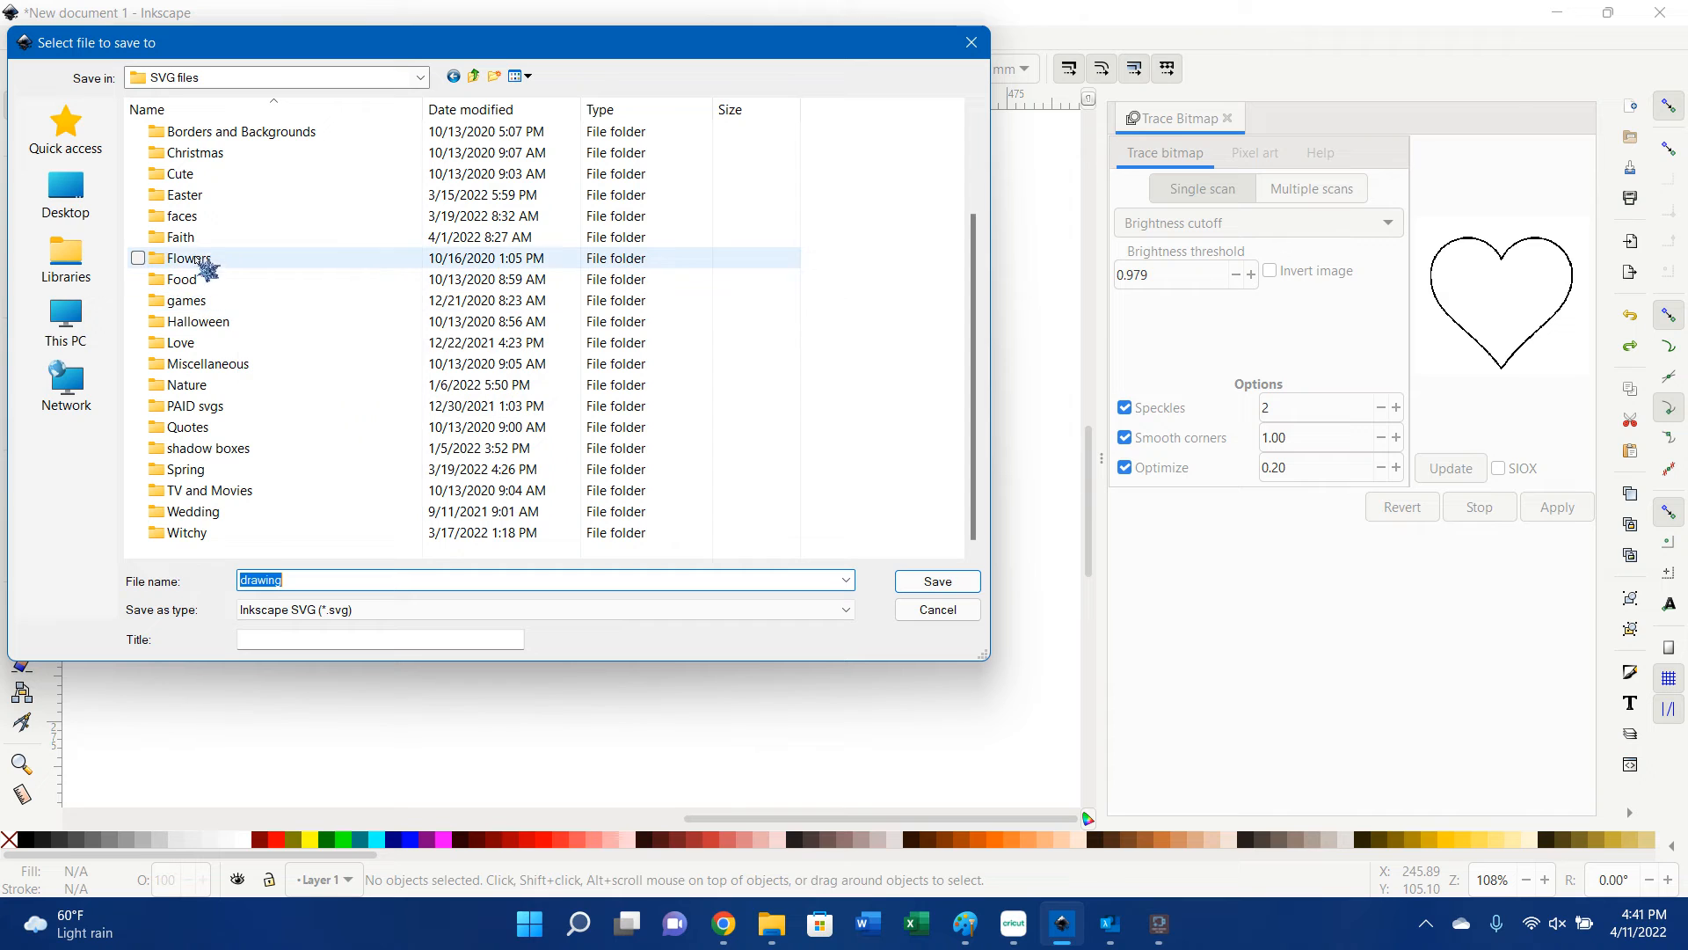
pyautogui.doubleClick(188, 342)
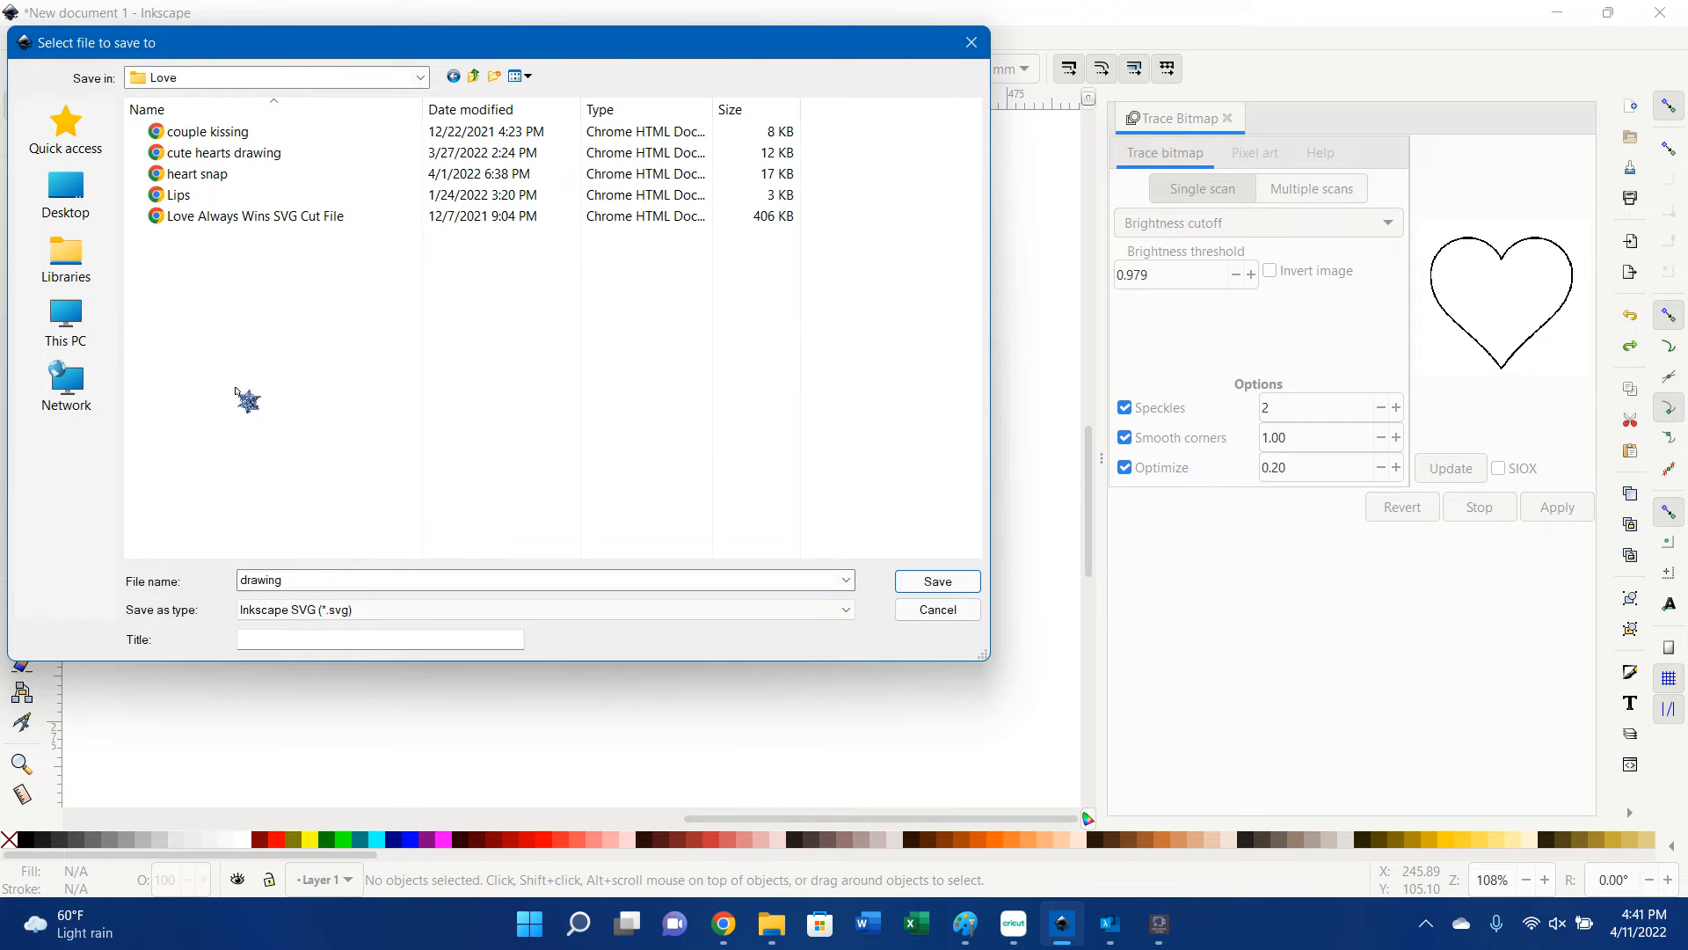
pyautogui.doubleClick(305, 578)
pyautogui.write('link')
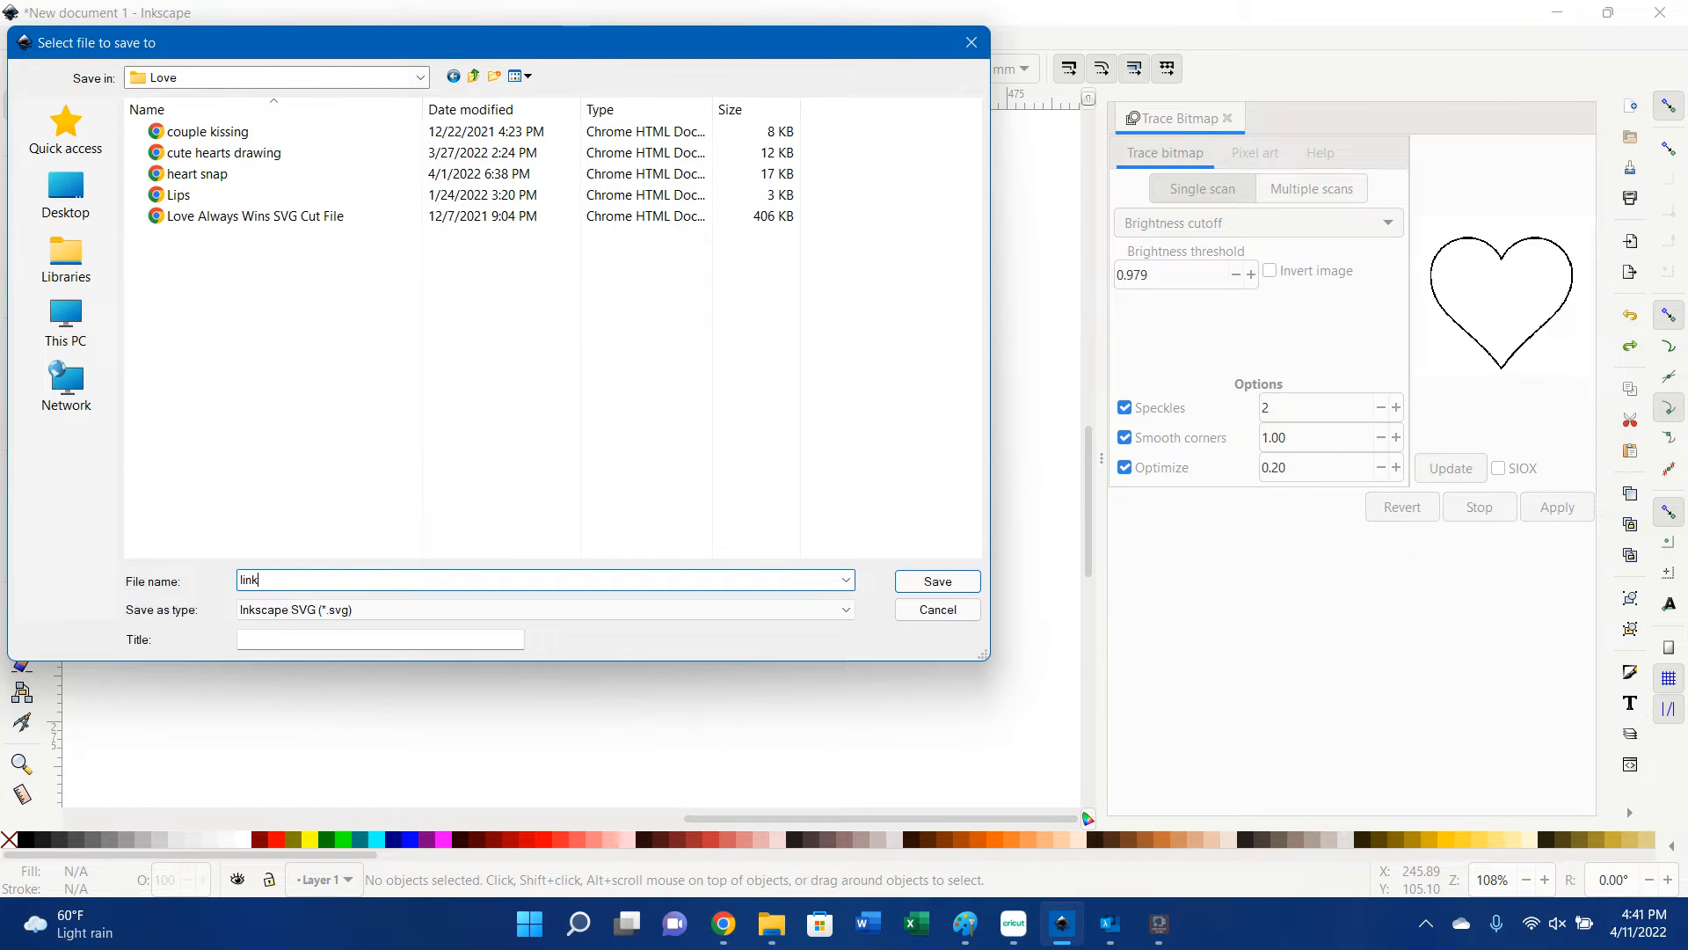
pyautogui.write('ed hearts colored')
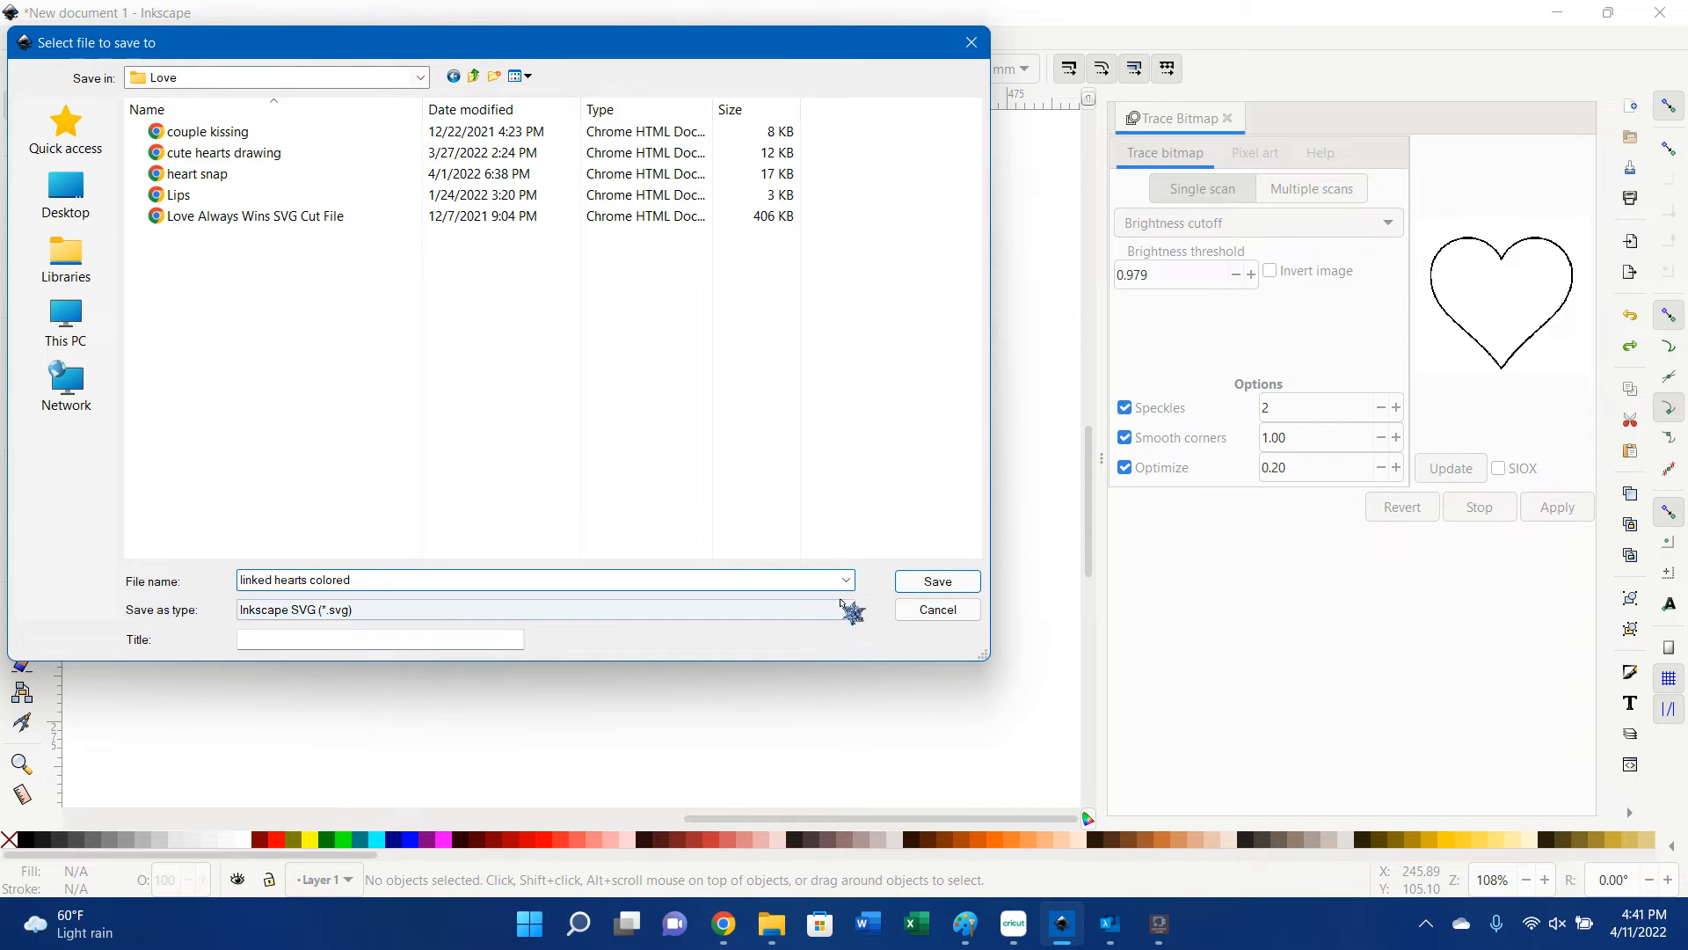
pyautogui.click(910, 582)
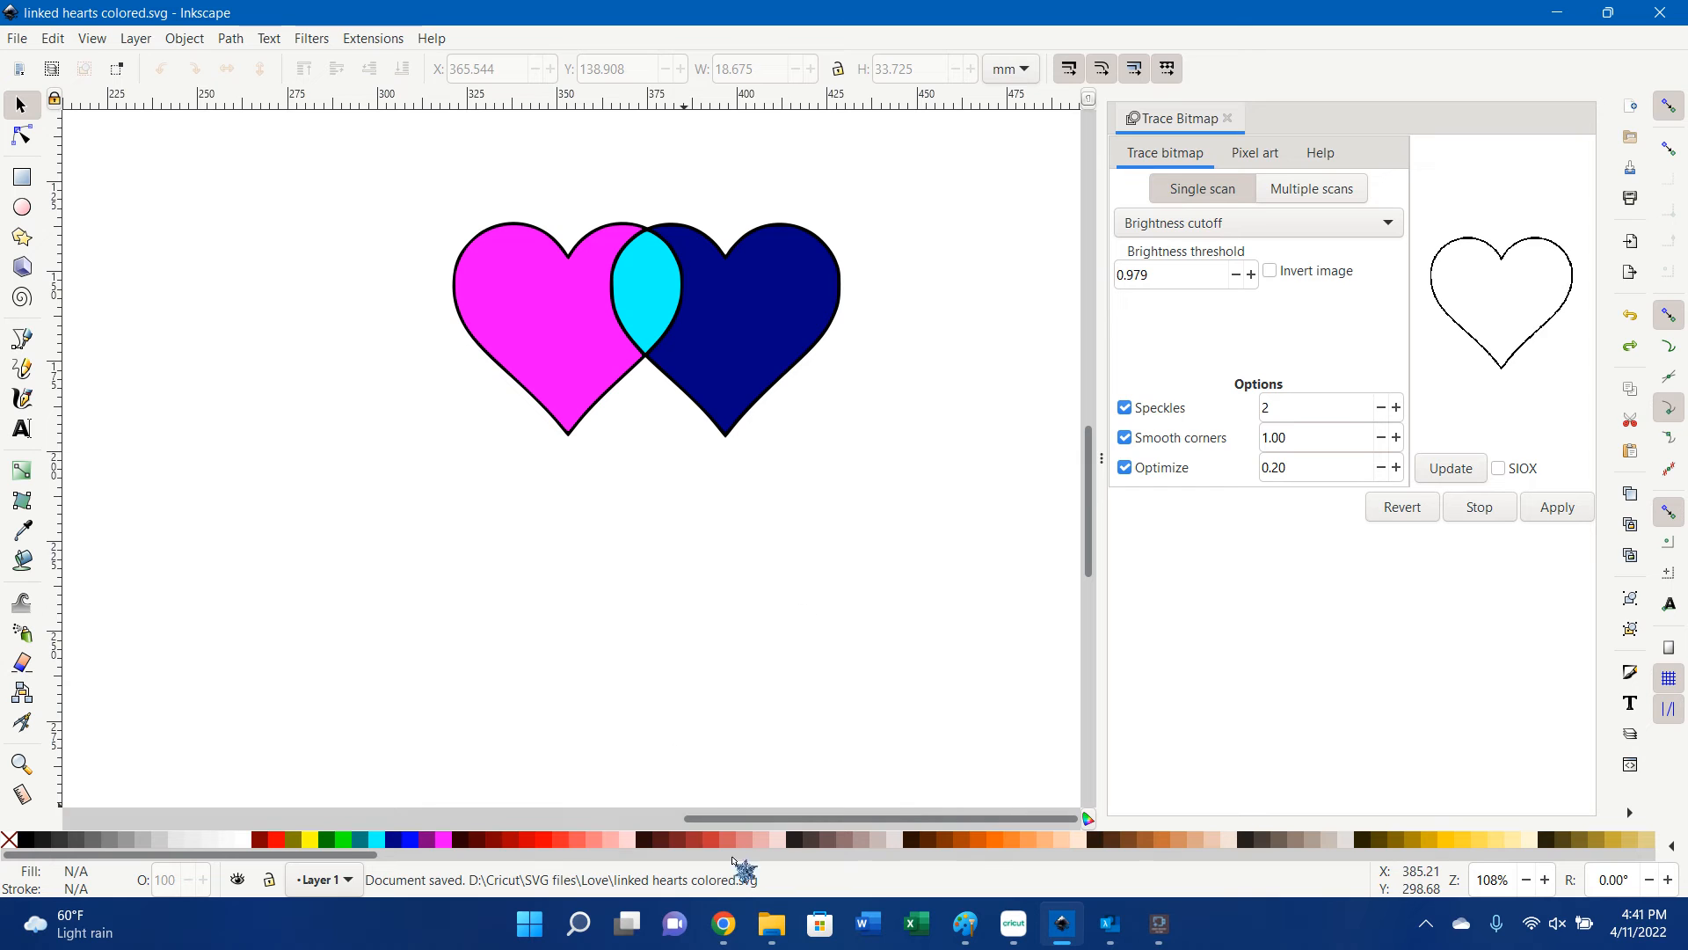
# Switch to Cricut Design Space, save the open thumper project, and start a new blank project.
pyautogui.click(1020, 929)
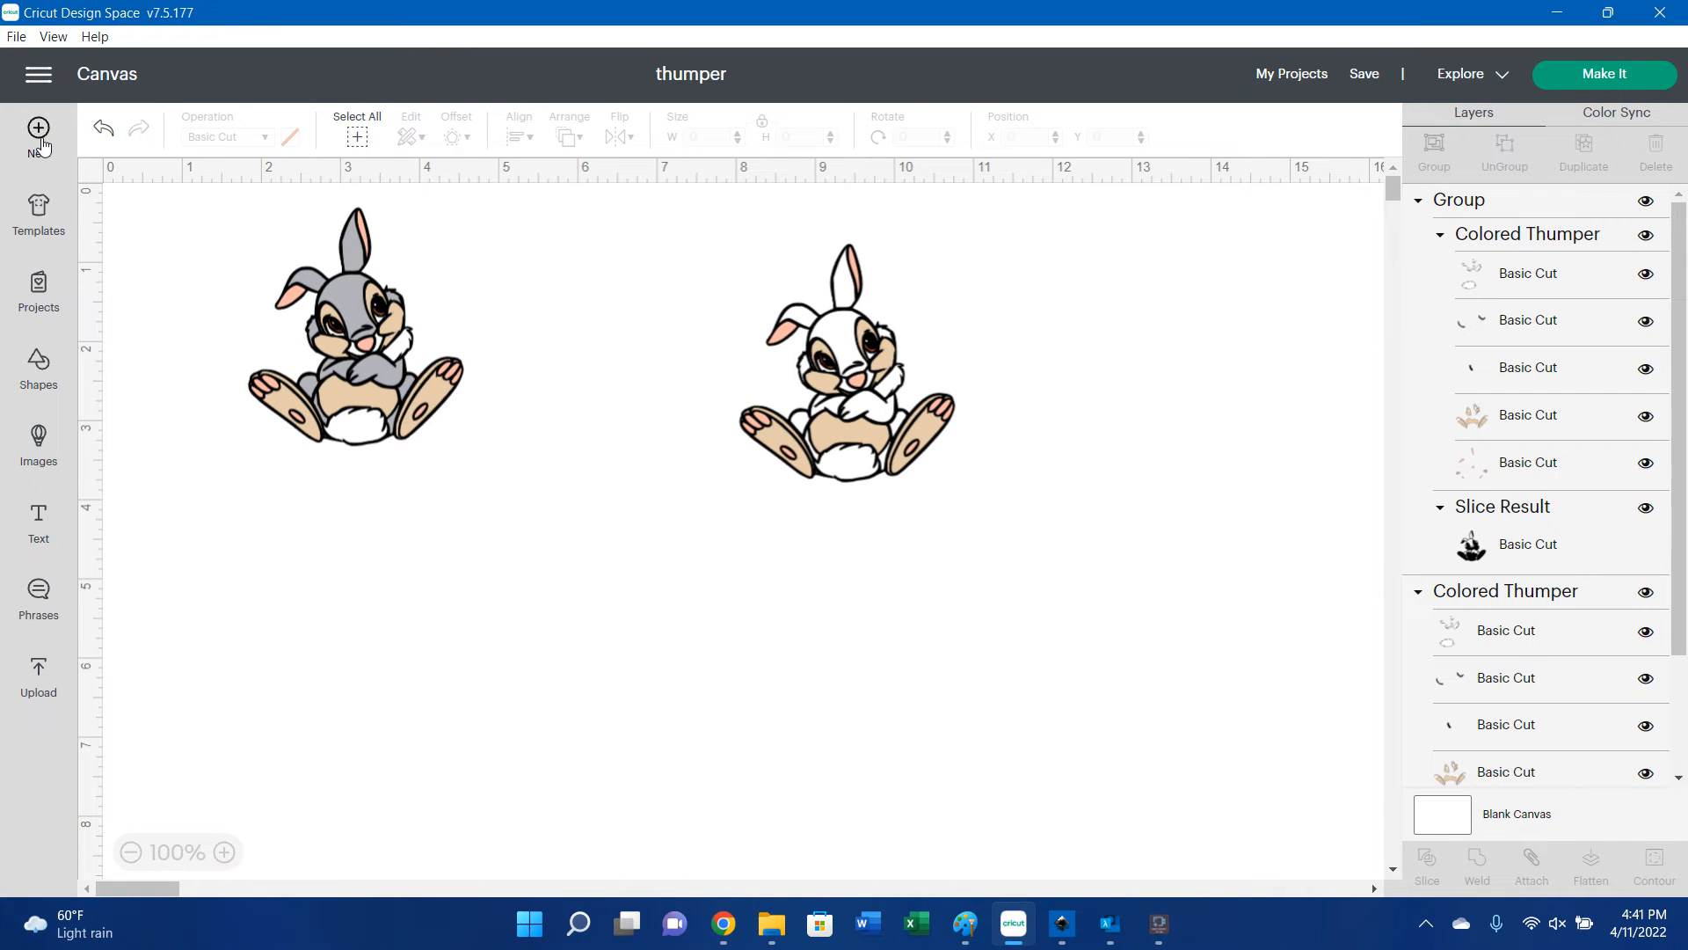
pyautogui.click(1362, 84)
pyautogui.click(39, 134)
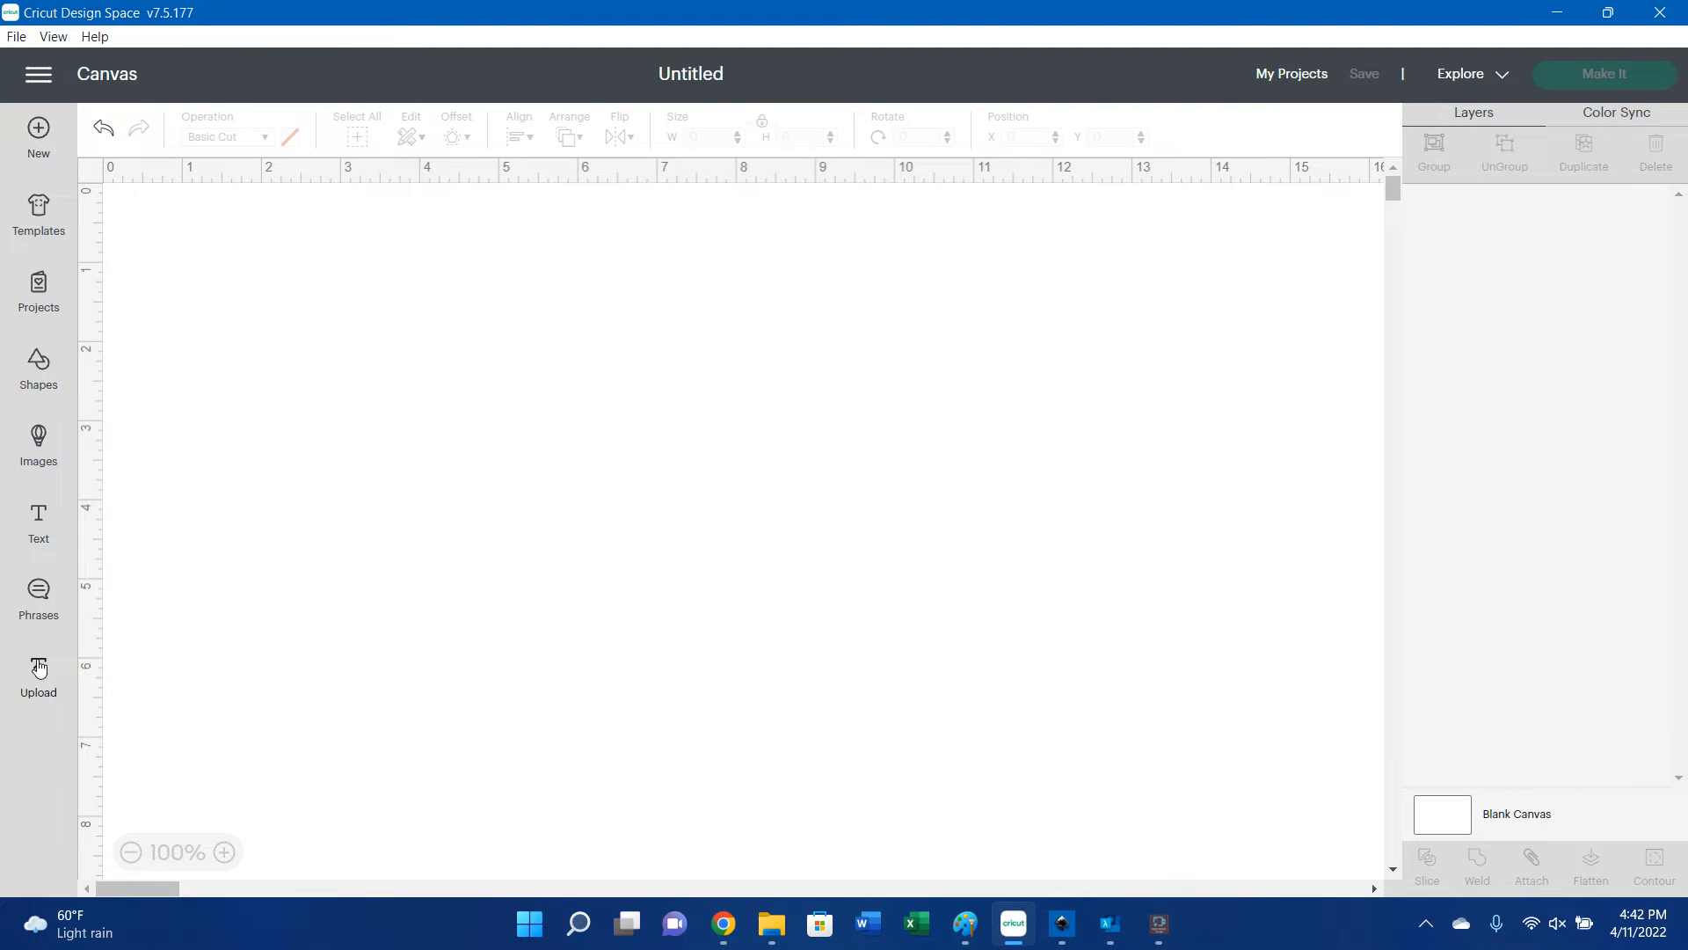
# Start an image upload and browse for the file, going up from Miscellaneous to the pictures folder.
pyautogui.click(39, 672)
pyautogui.click(188, 423)
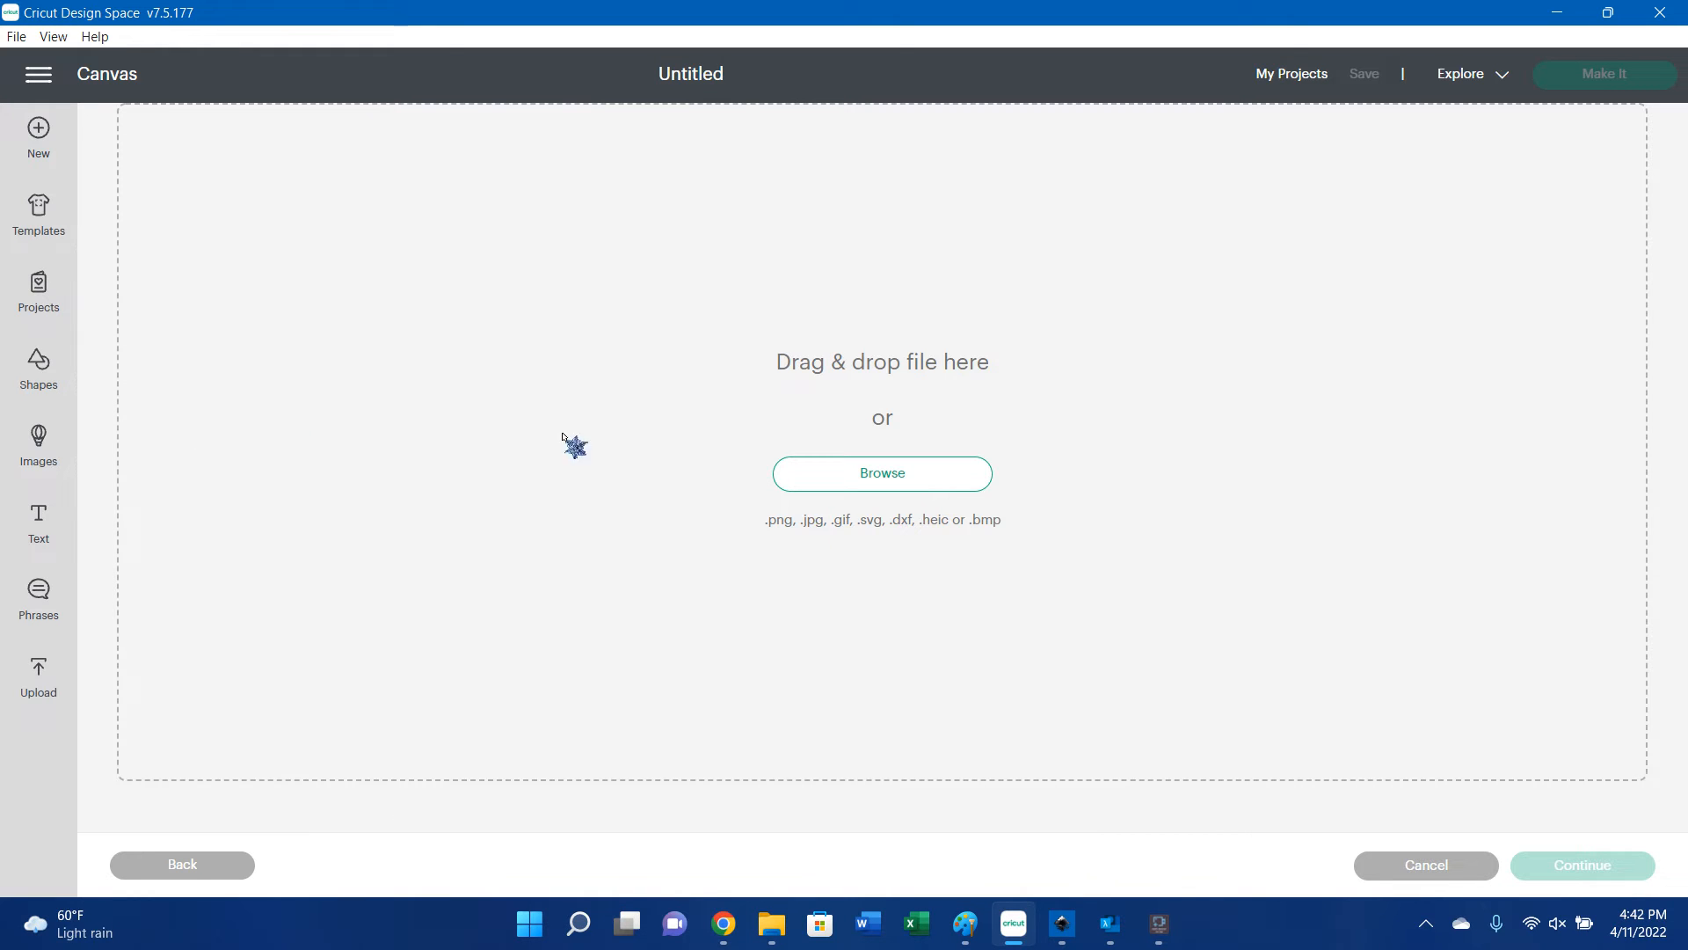
pyautogui.click(858, 480)
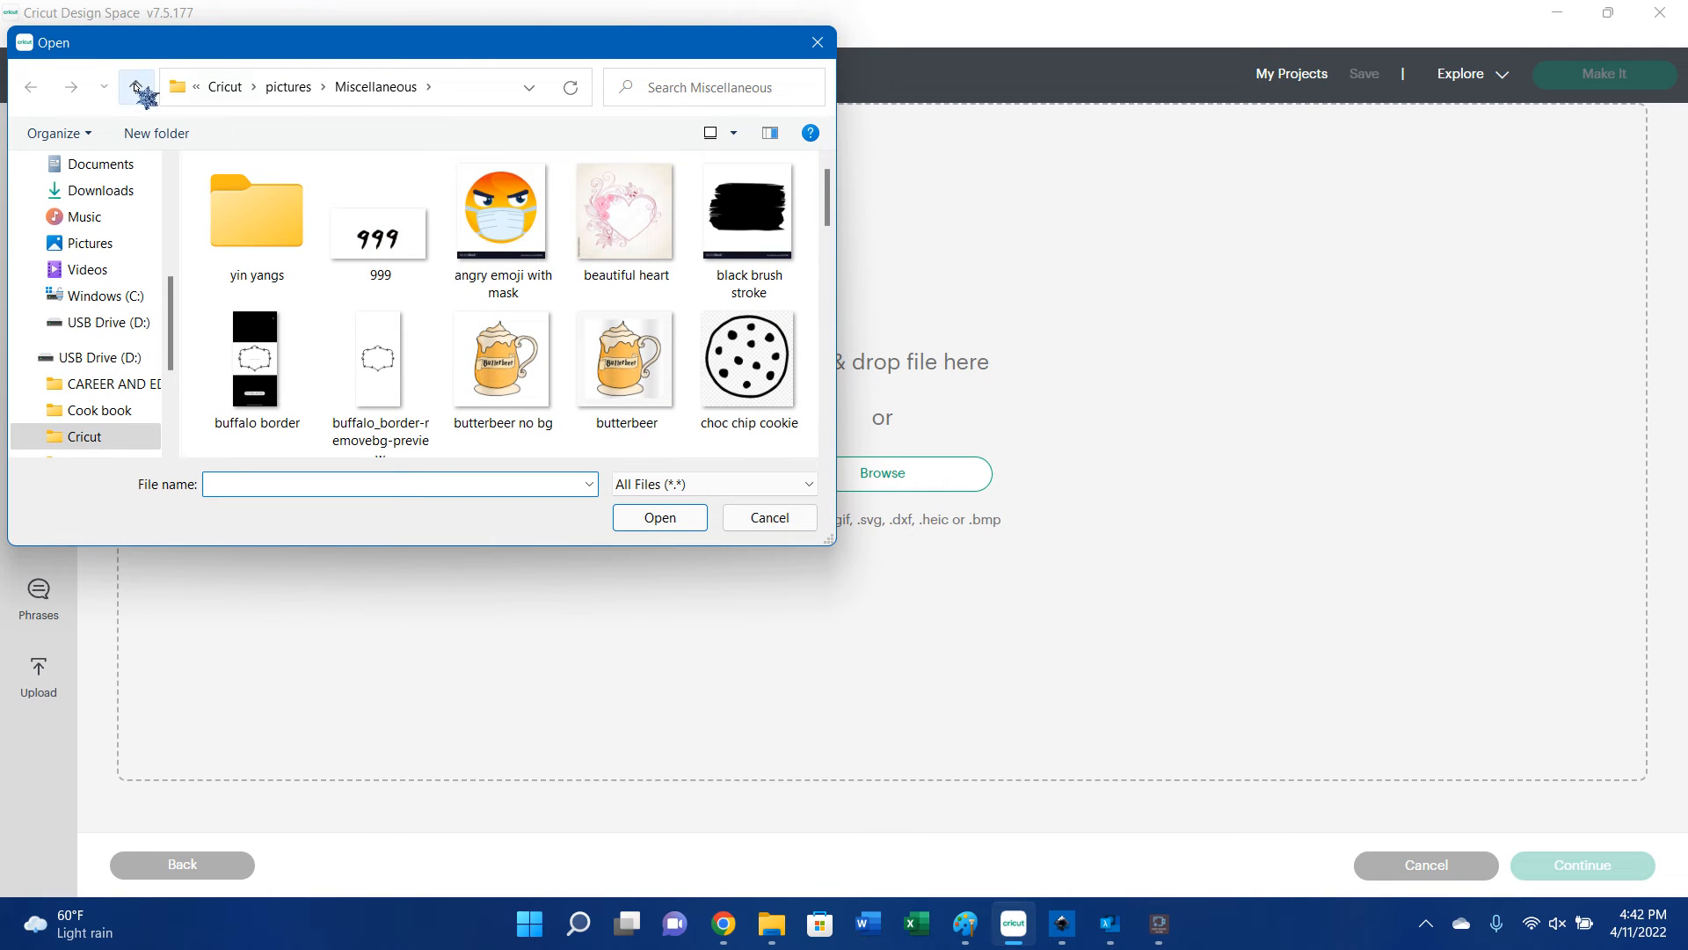
pyautogui.click(137, 88)
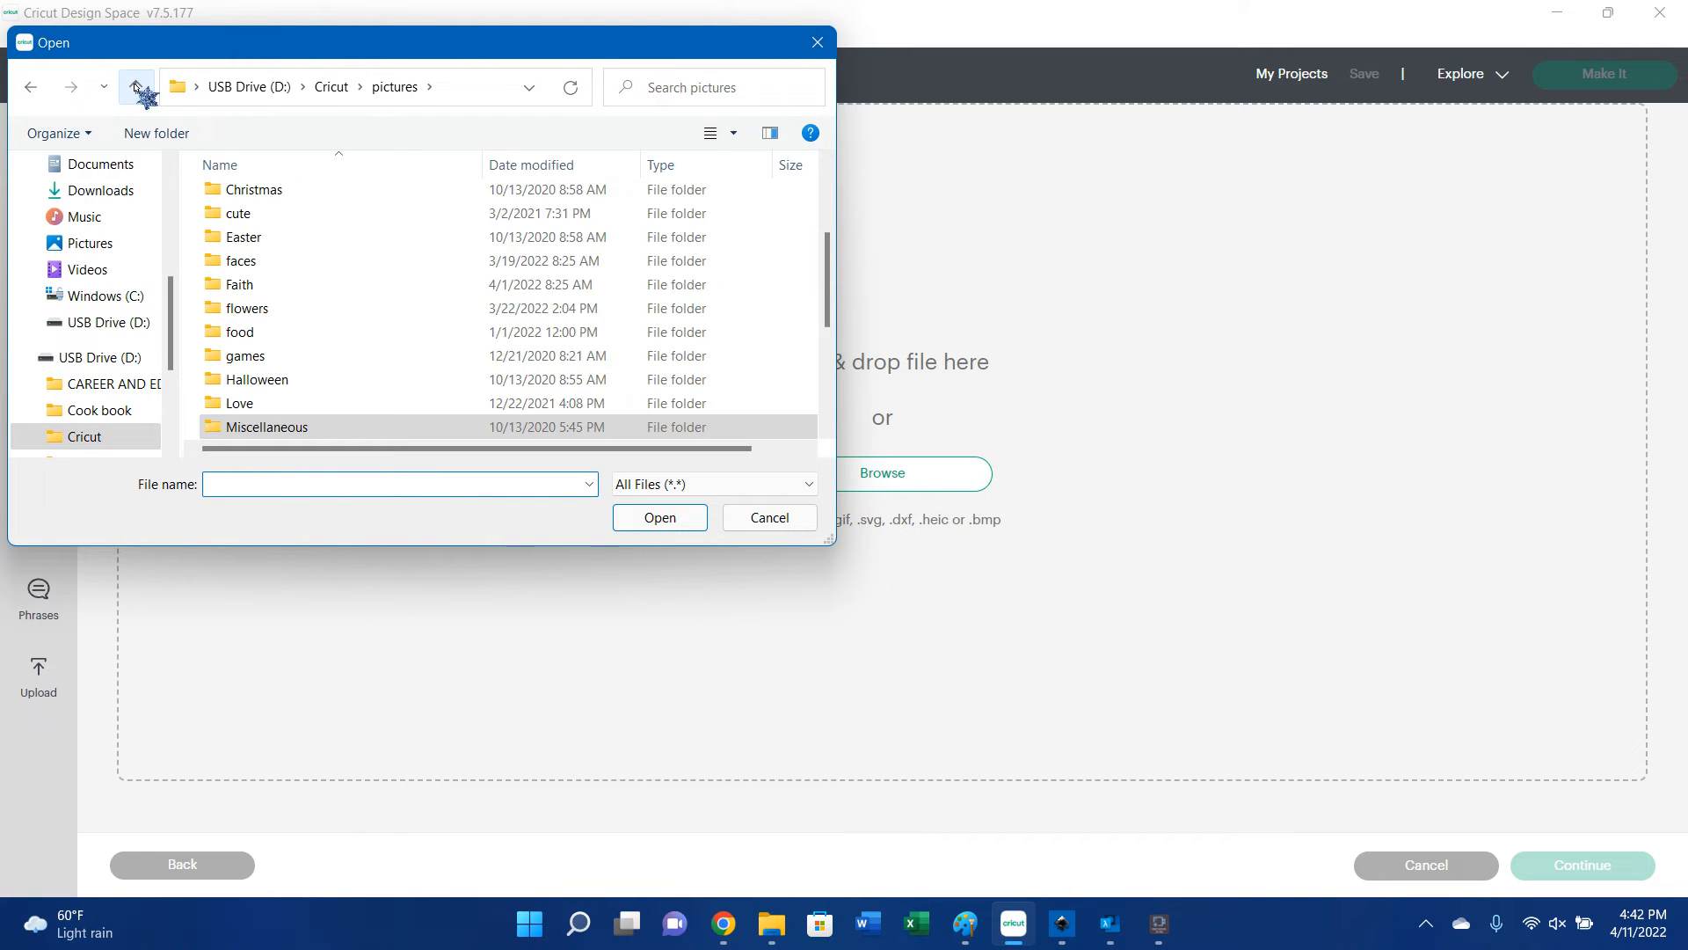
pyautogui.scroll(-3, 365, 330)
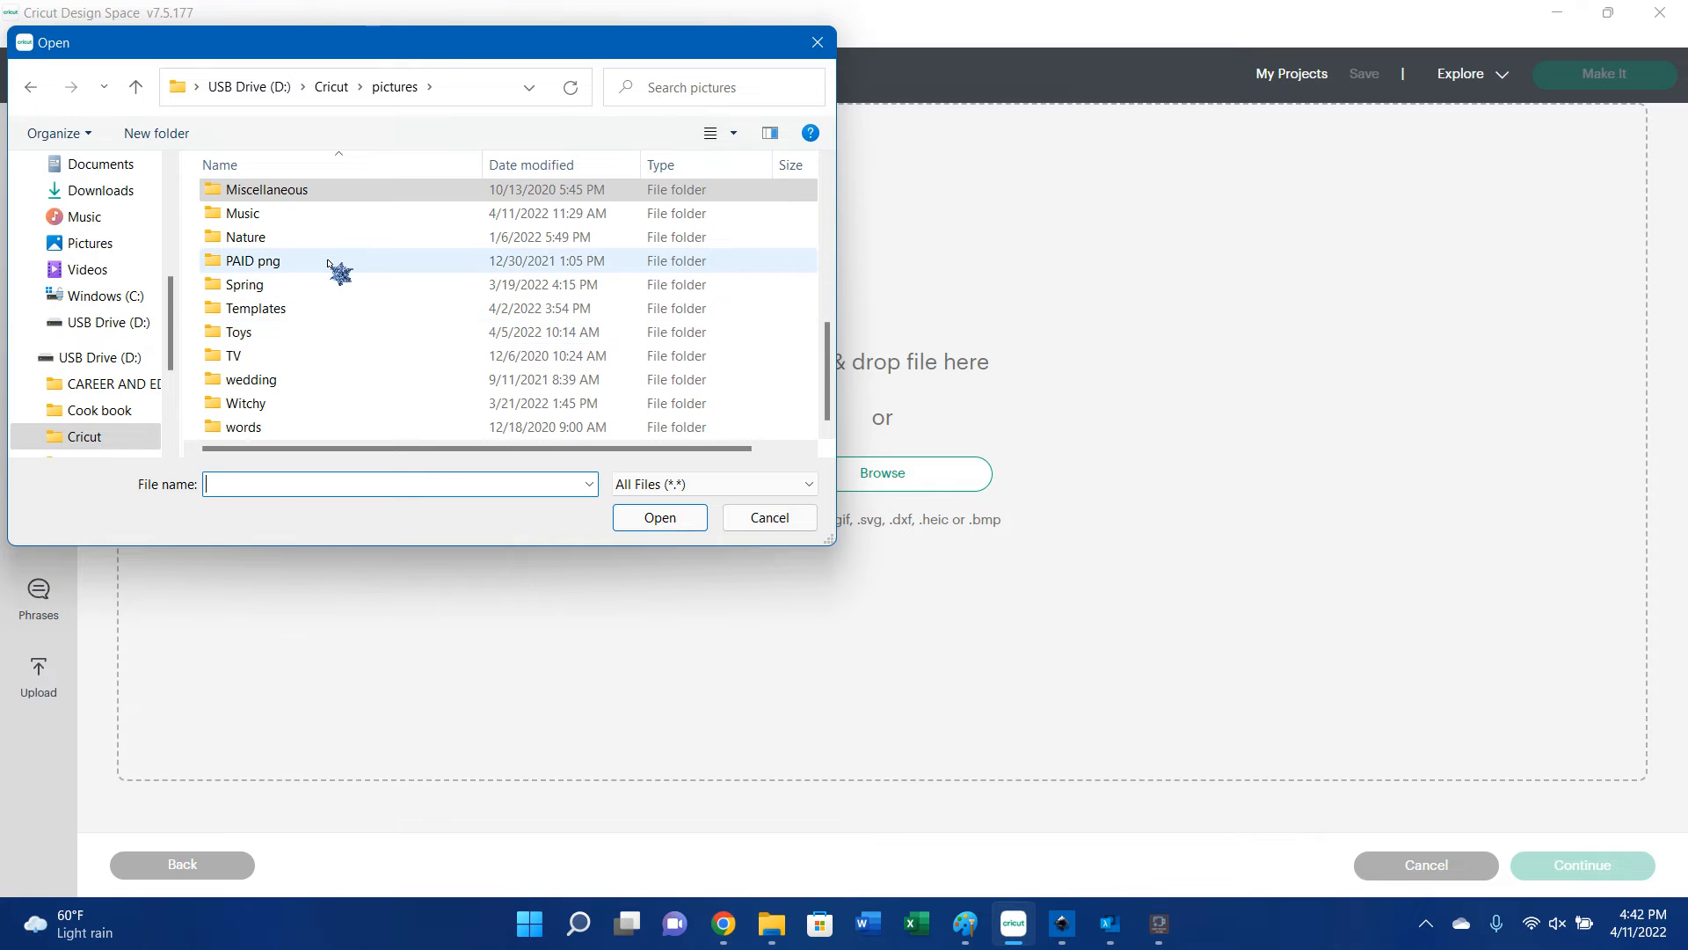
pyautogui.scroll(1, 332, 272)
pyautogui.doubleClick(295, 219)
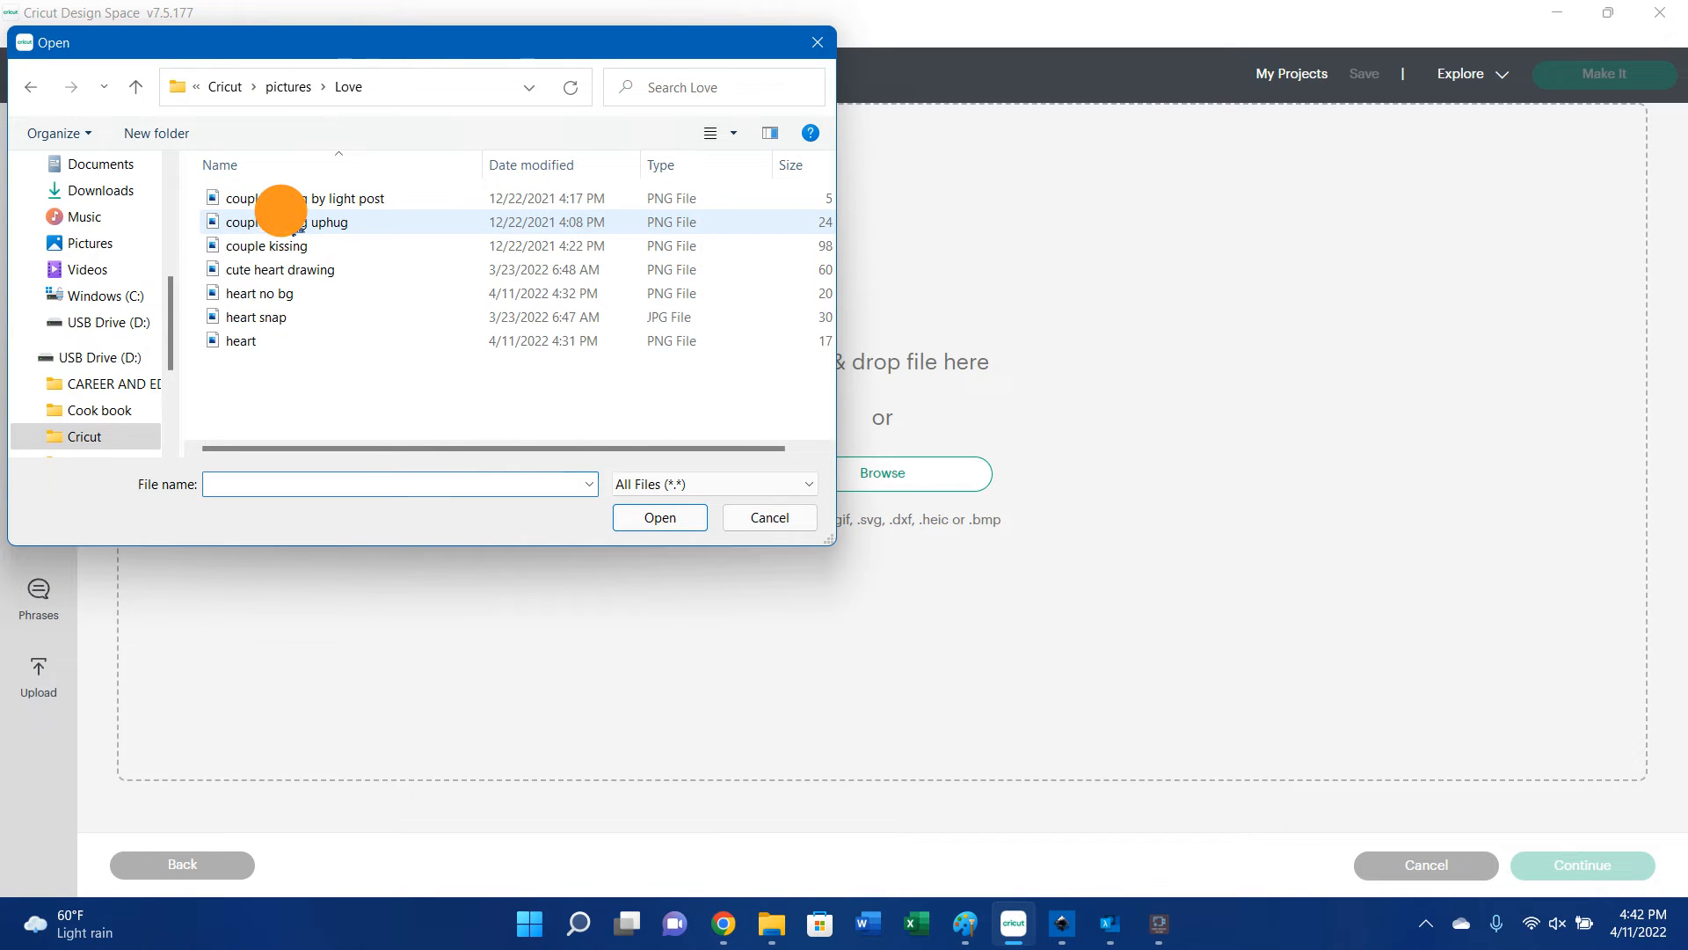
pyautogui.click(136, 89)
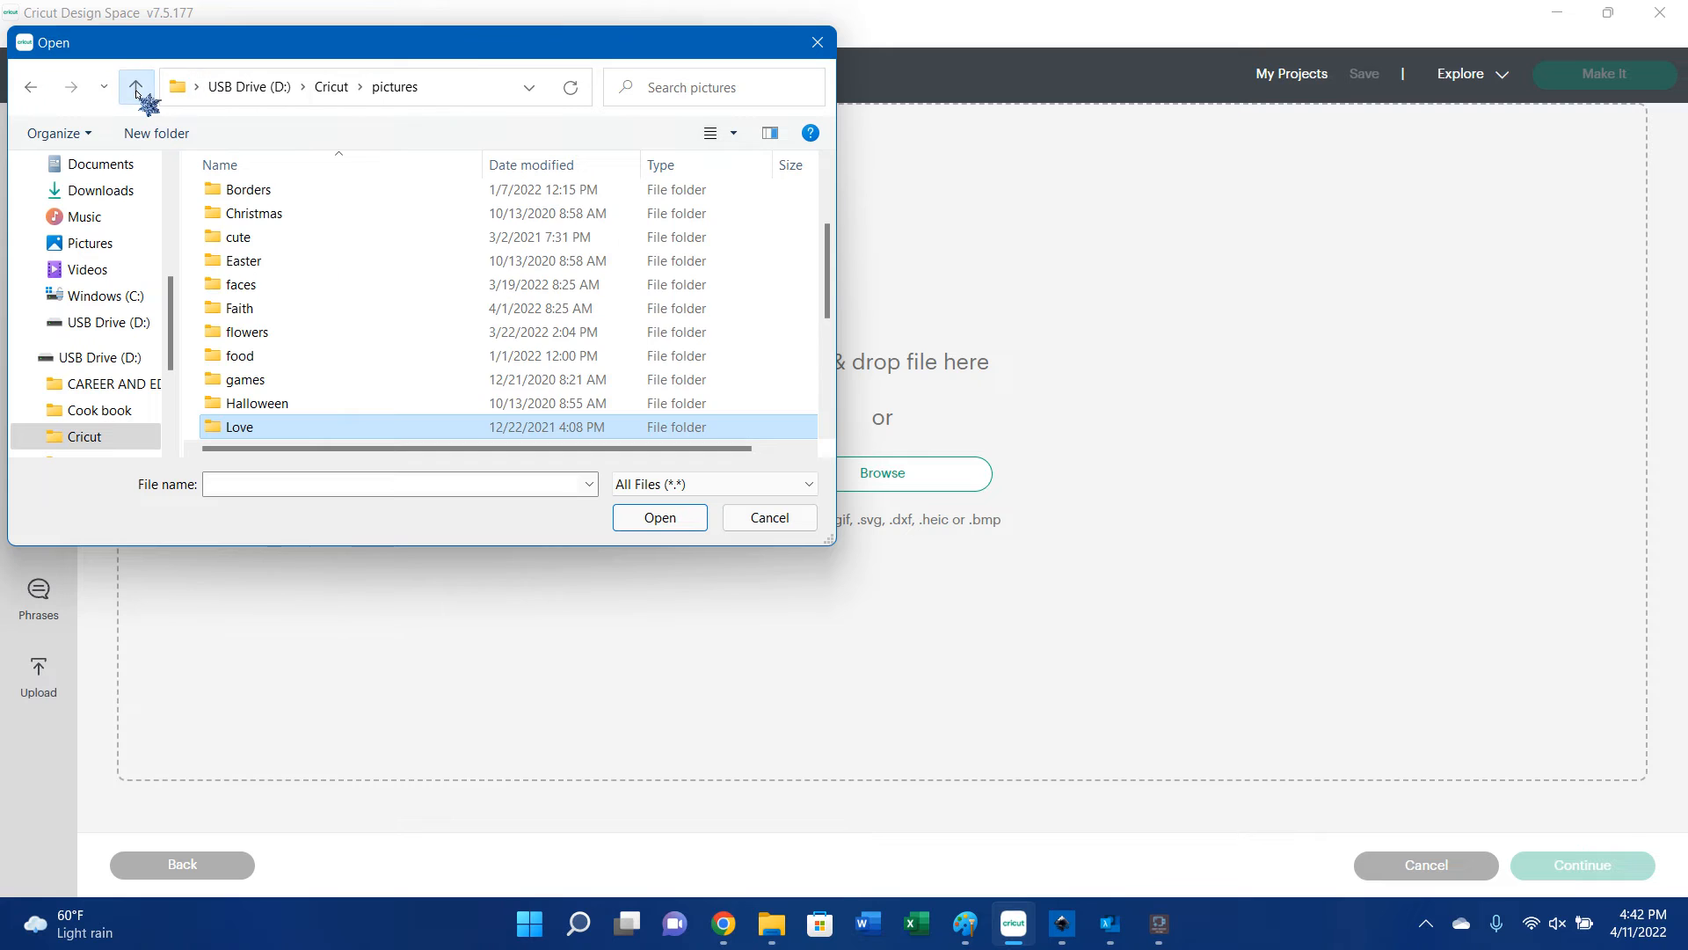
# Try to upload linked hearts colored from the Love folder under SVG files, and decline the import.
pyautogui.click(136, 89)
pyautogui.doubleClick(256, 270)
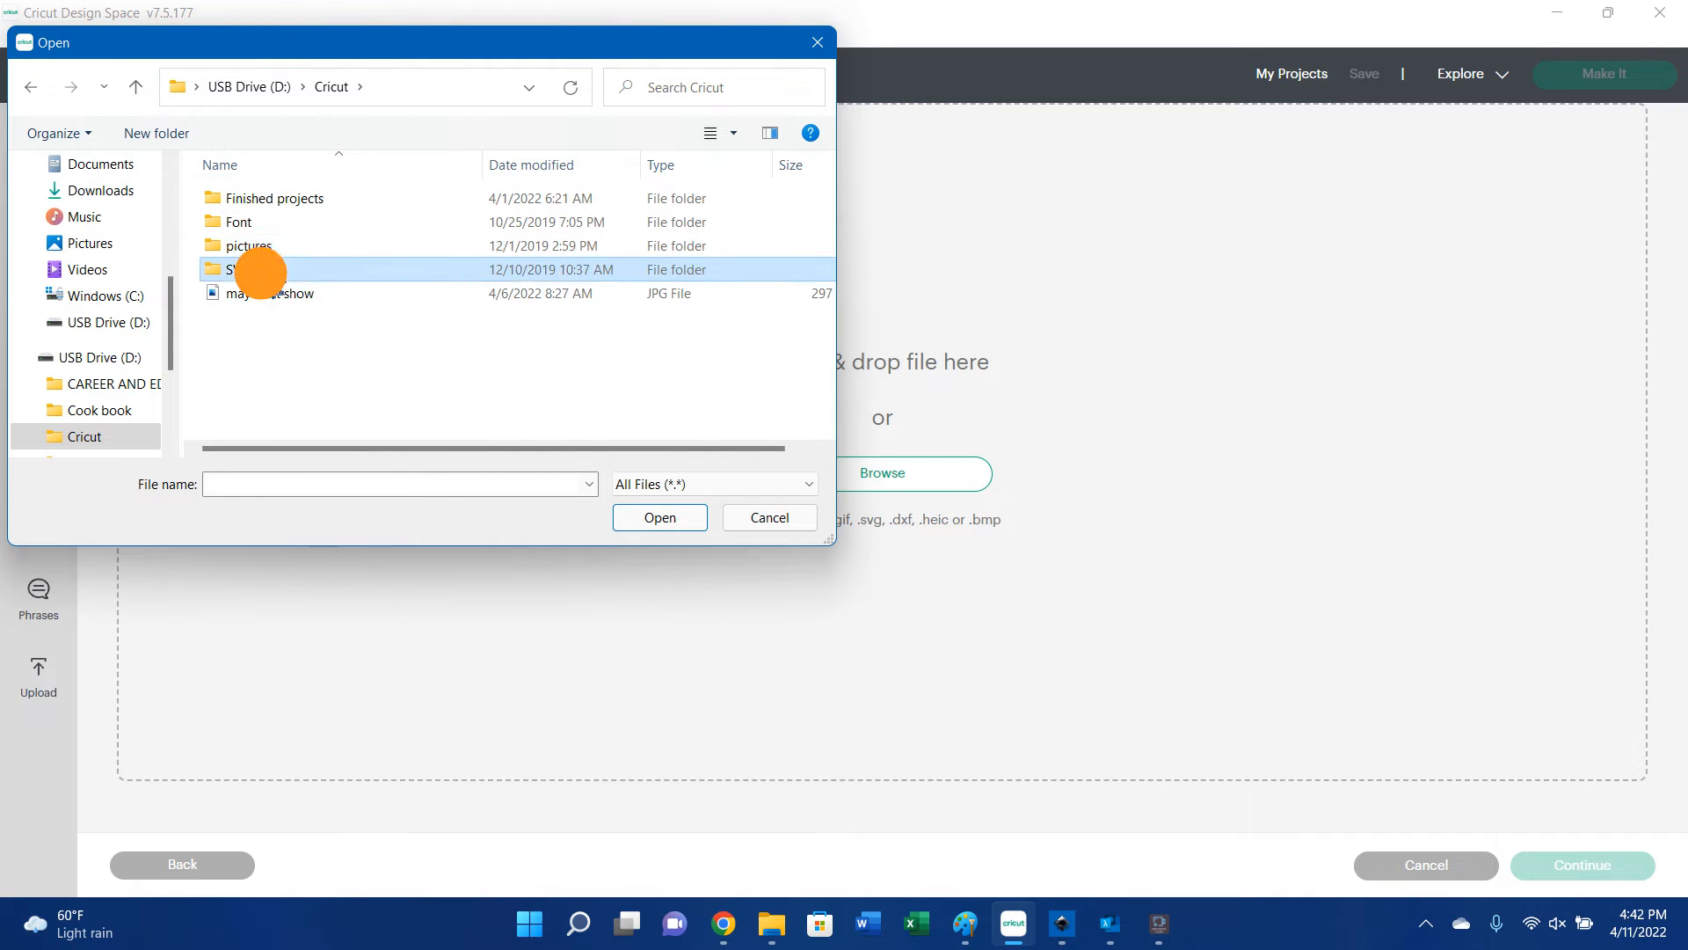
pyautogui.scroll(-1, 268, 277)
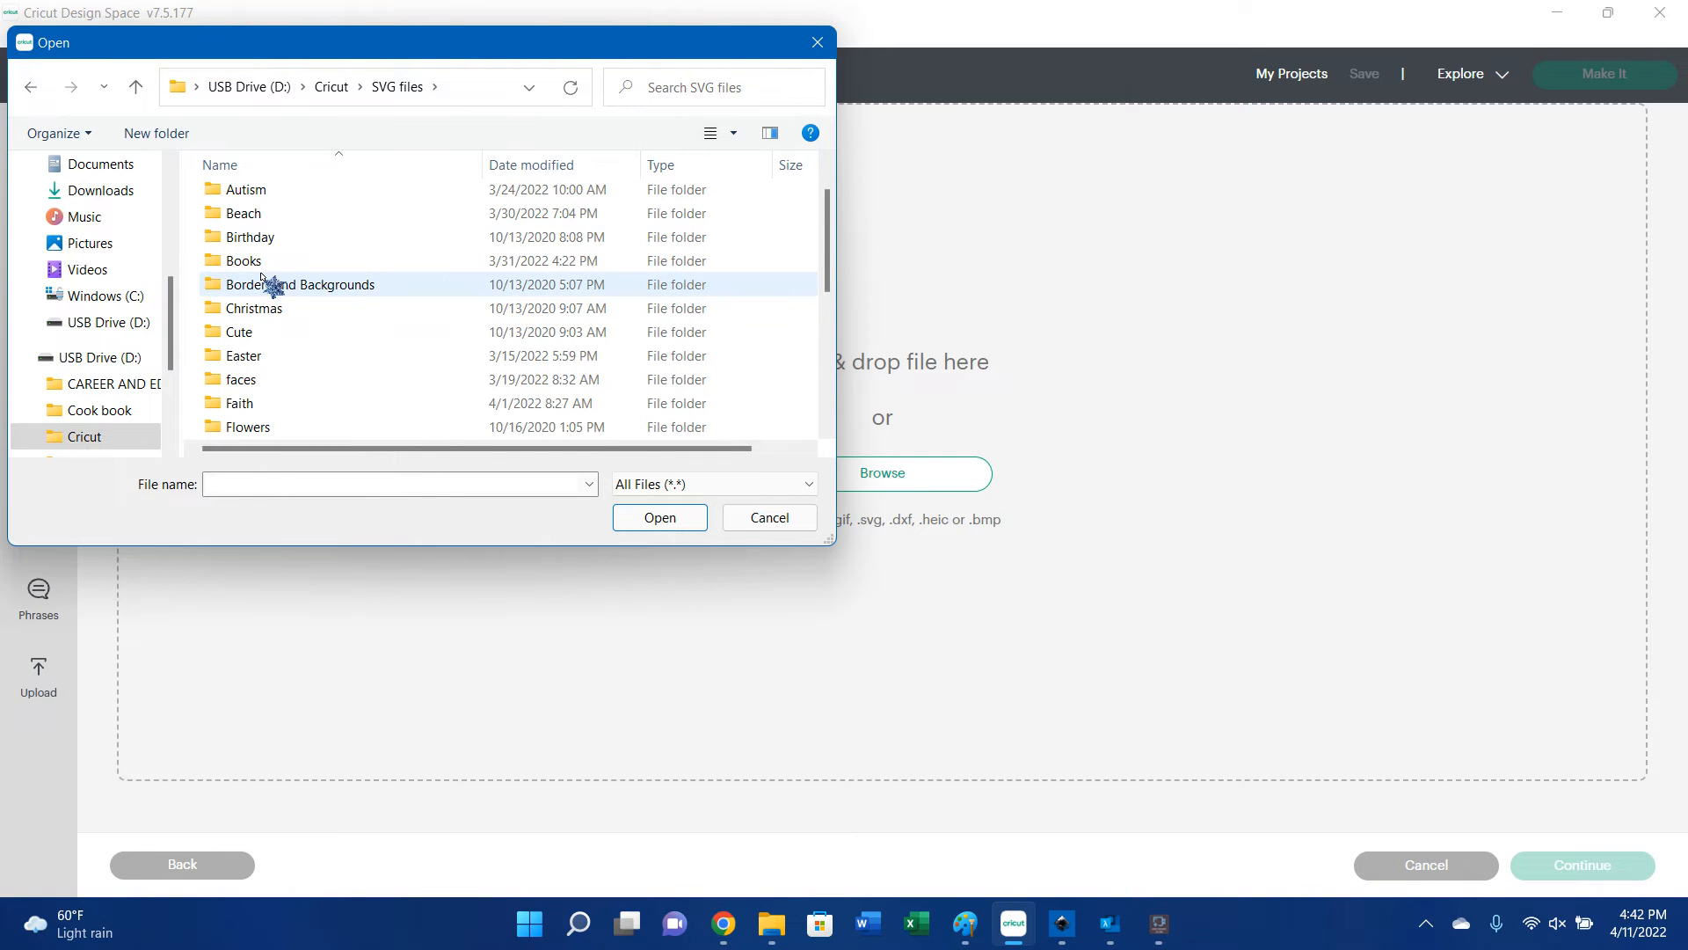
pyautogui.scroll(-2, 282, 406)
pyautogui.doubleClick(265, 381)
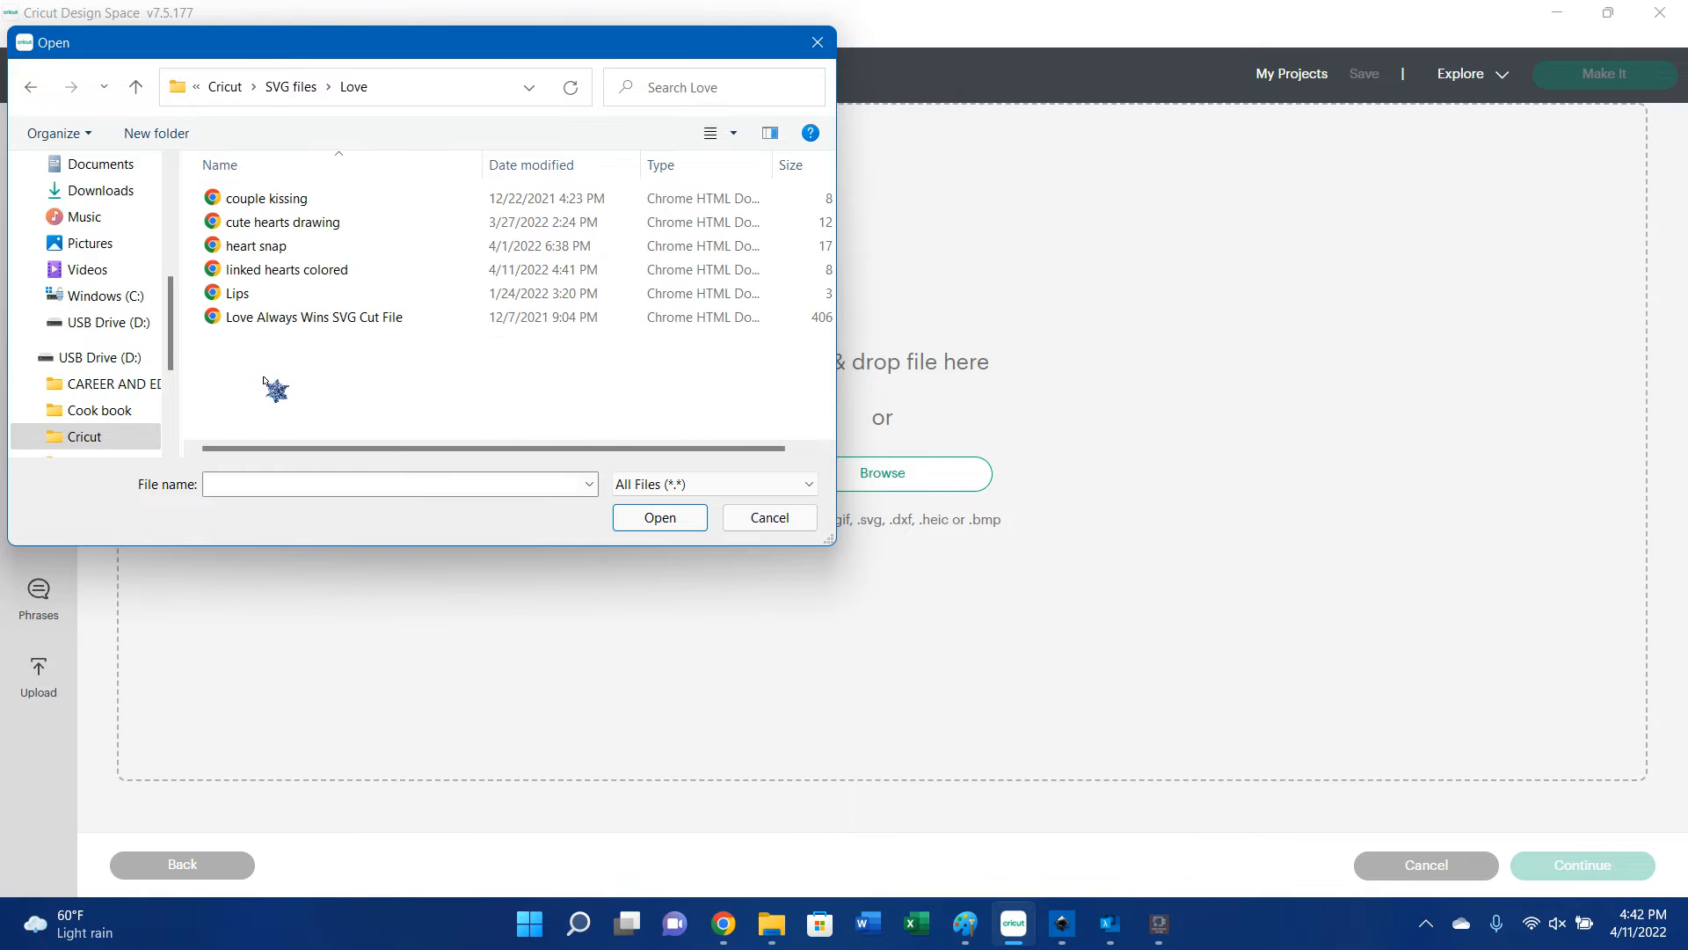
pyautogui.doubleClick(303, 271)
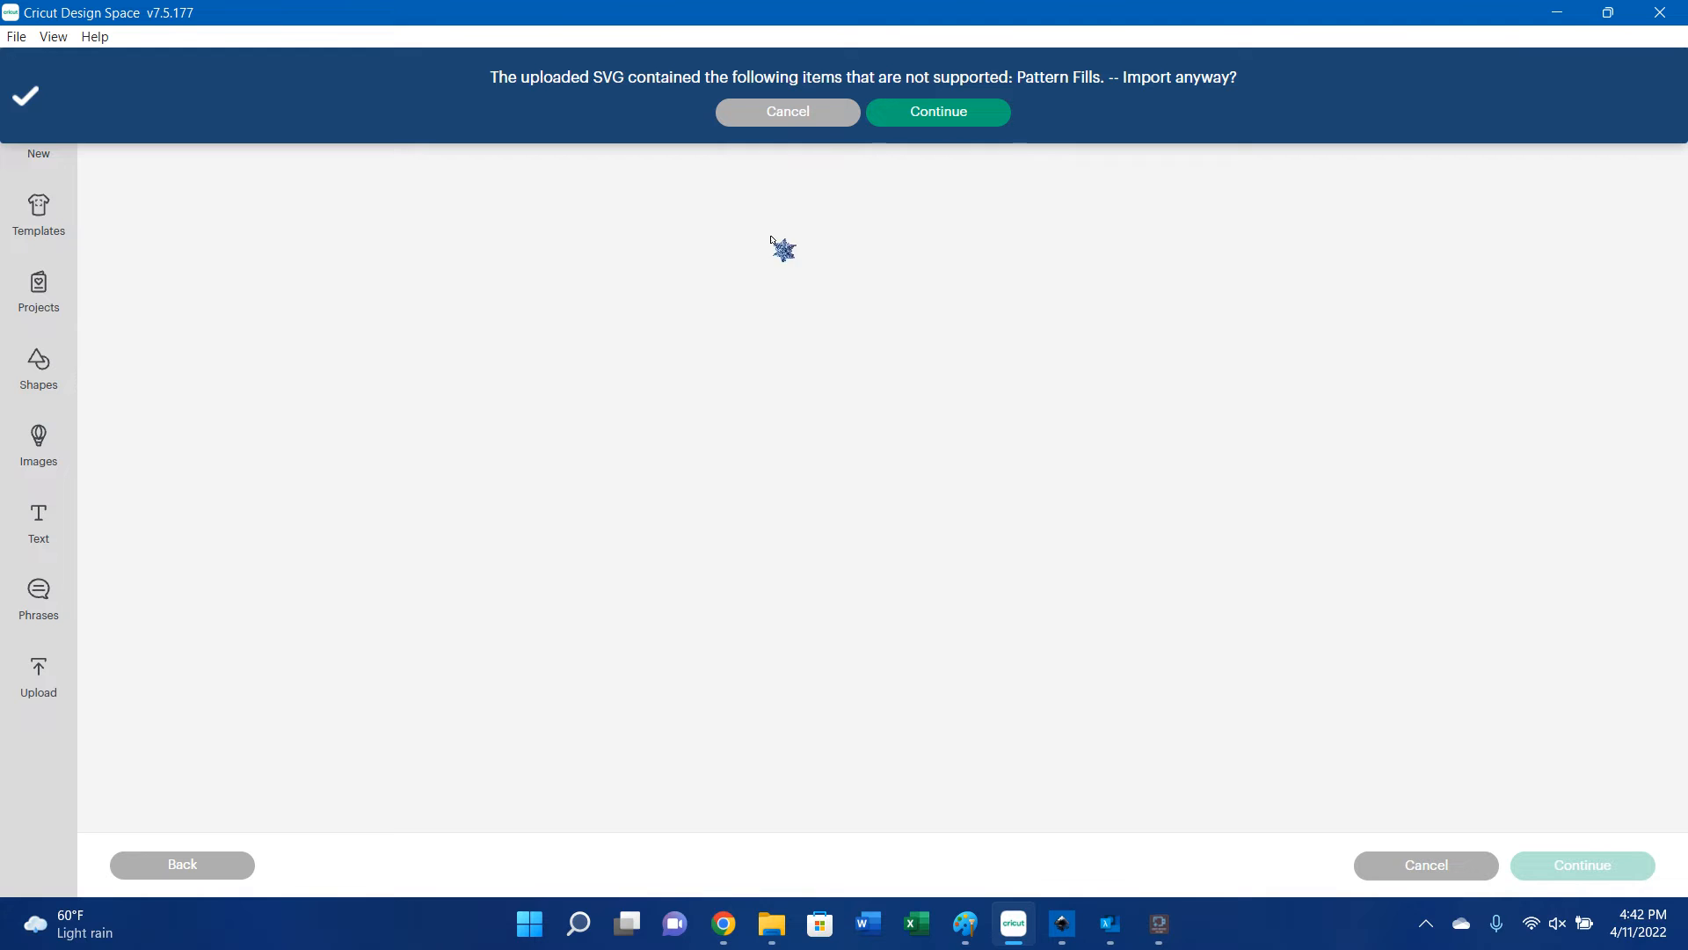
pyautogui.click(826, 112)
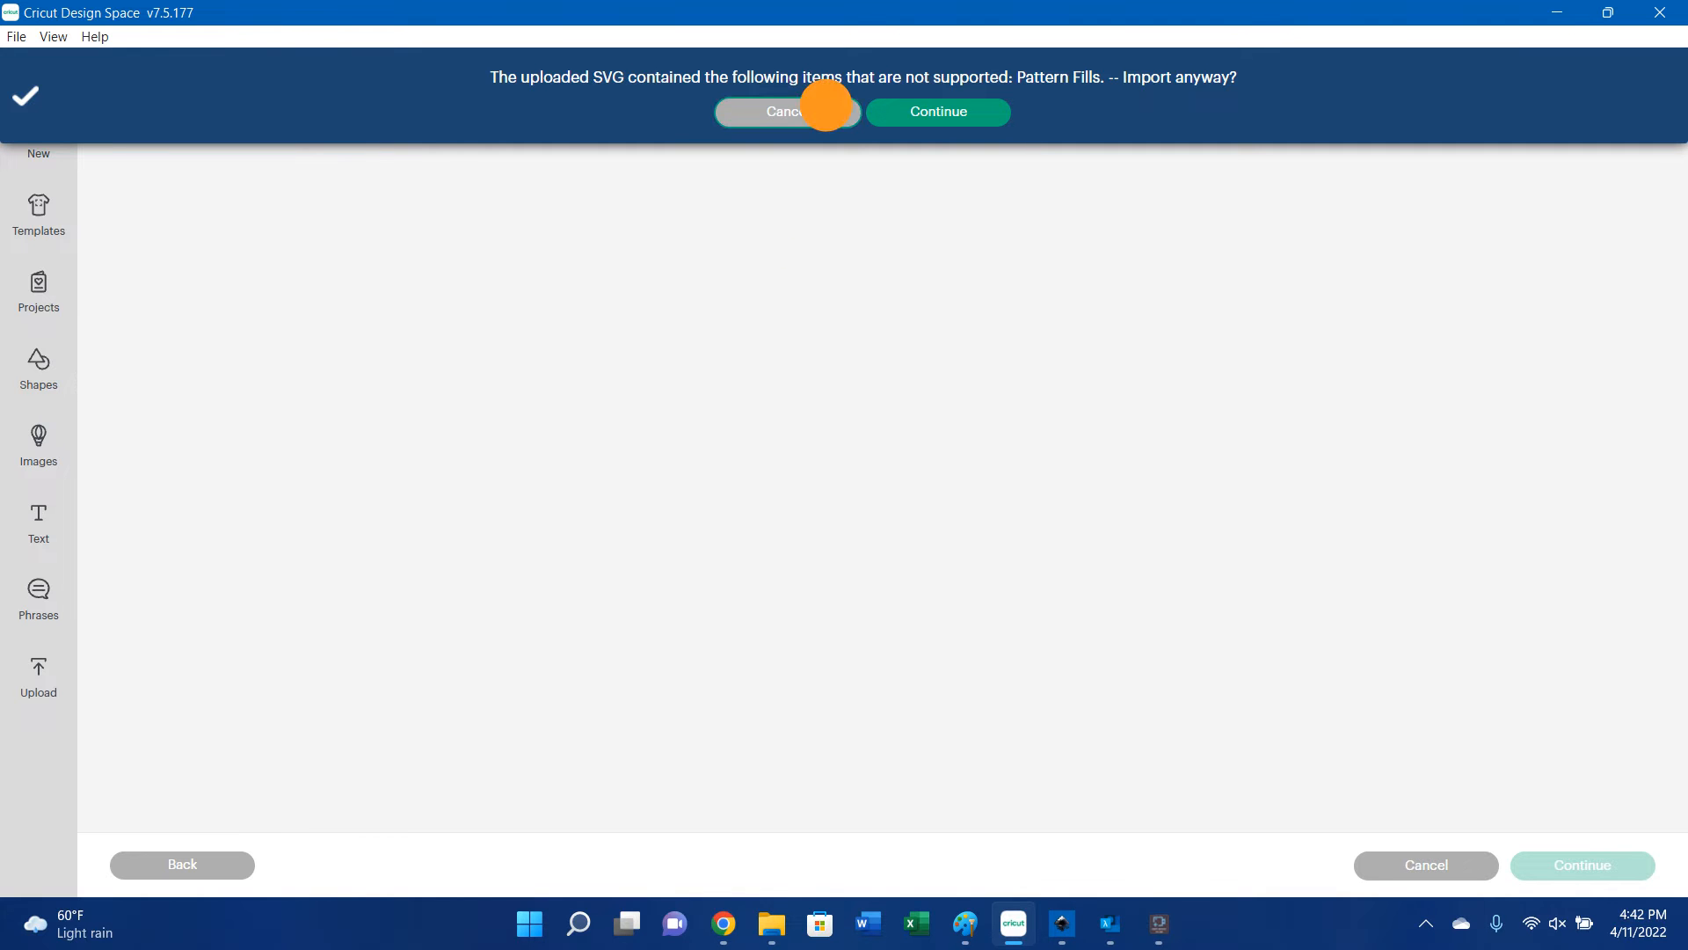
# Upload elephant mother love from the Animals folder under SVG files and select it among the recent uploads.
pyautogui.click(927, 490)
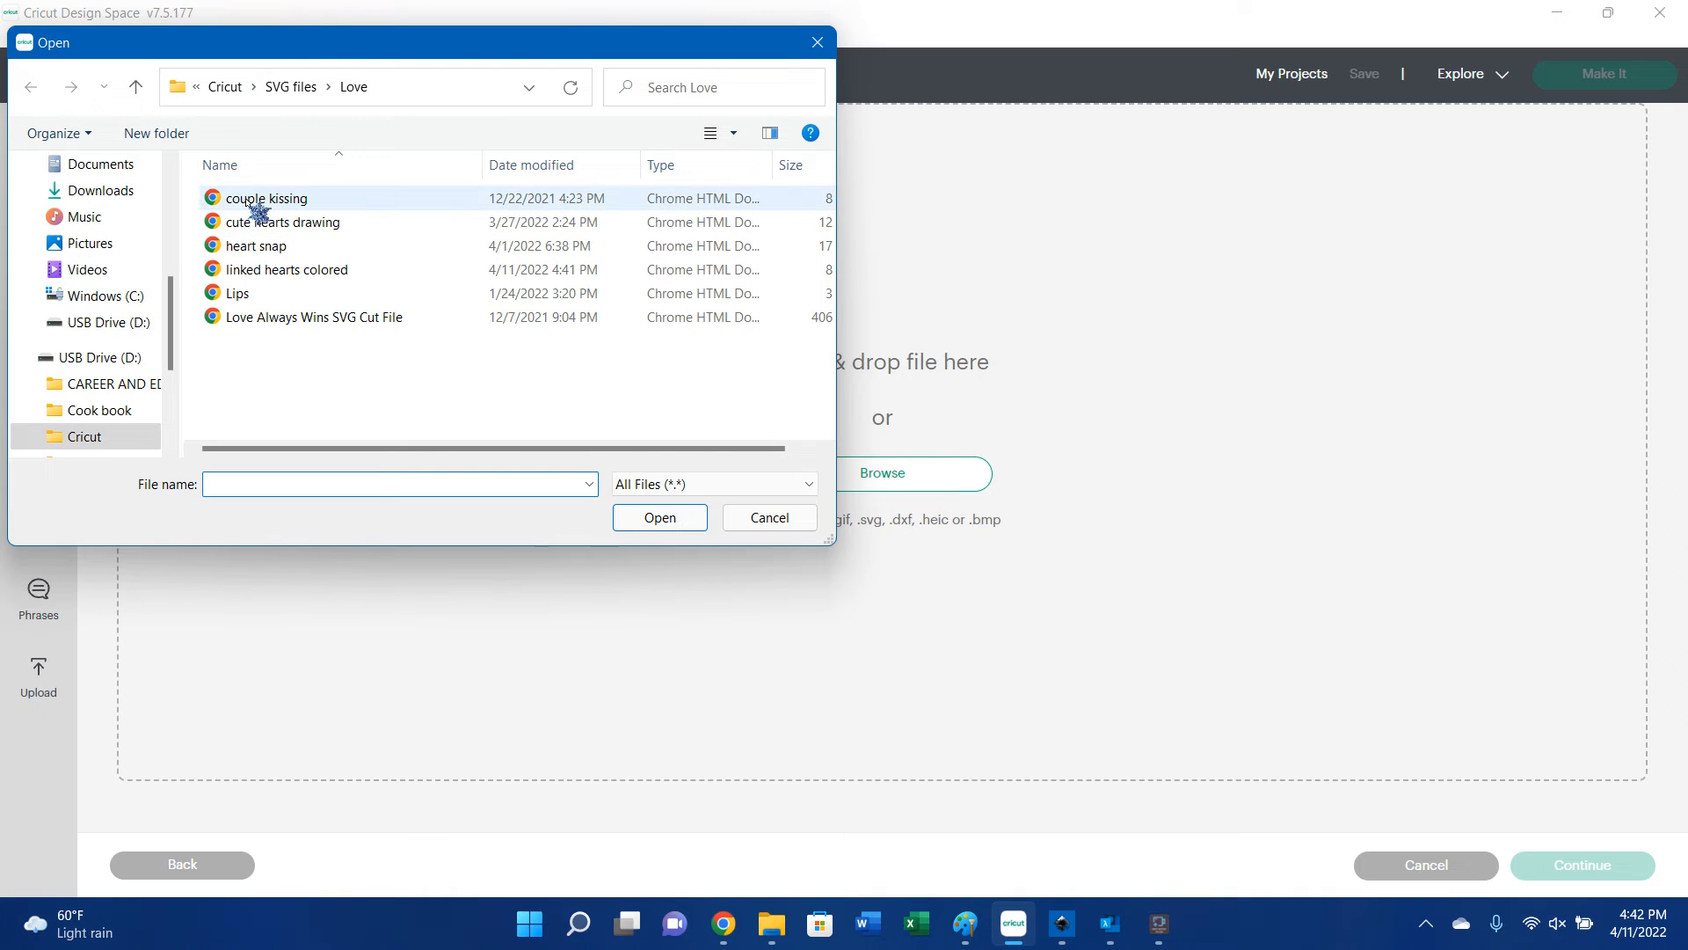
pyautogui.click(139, 88)
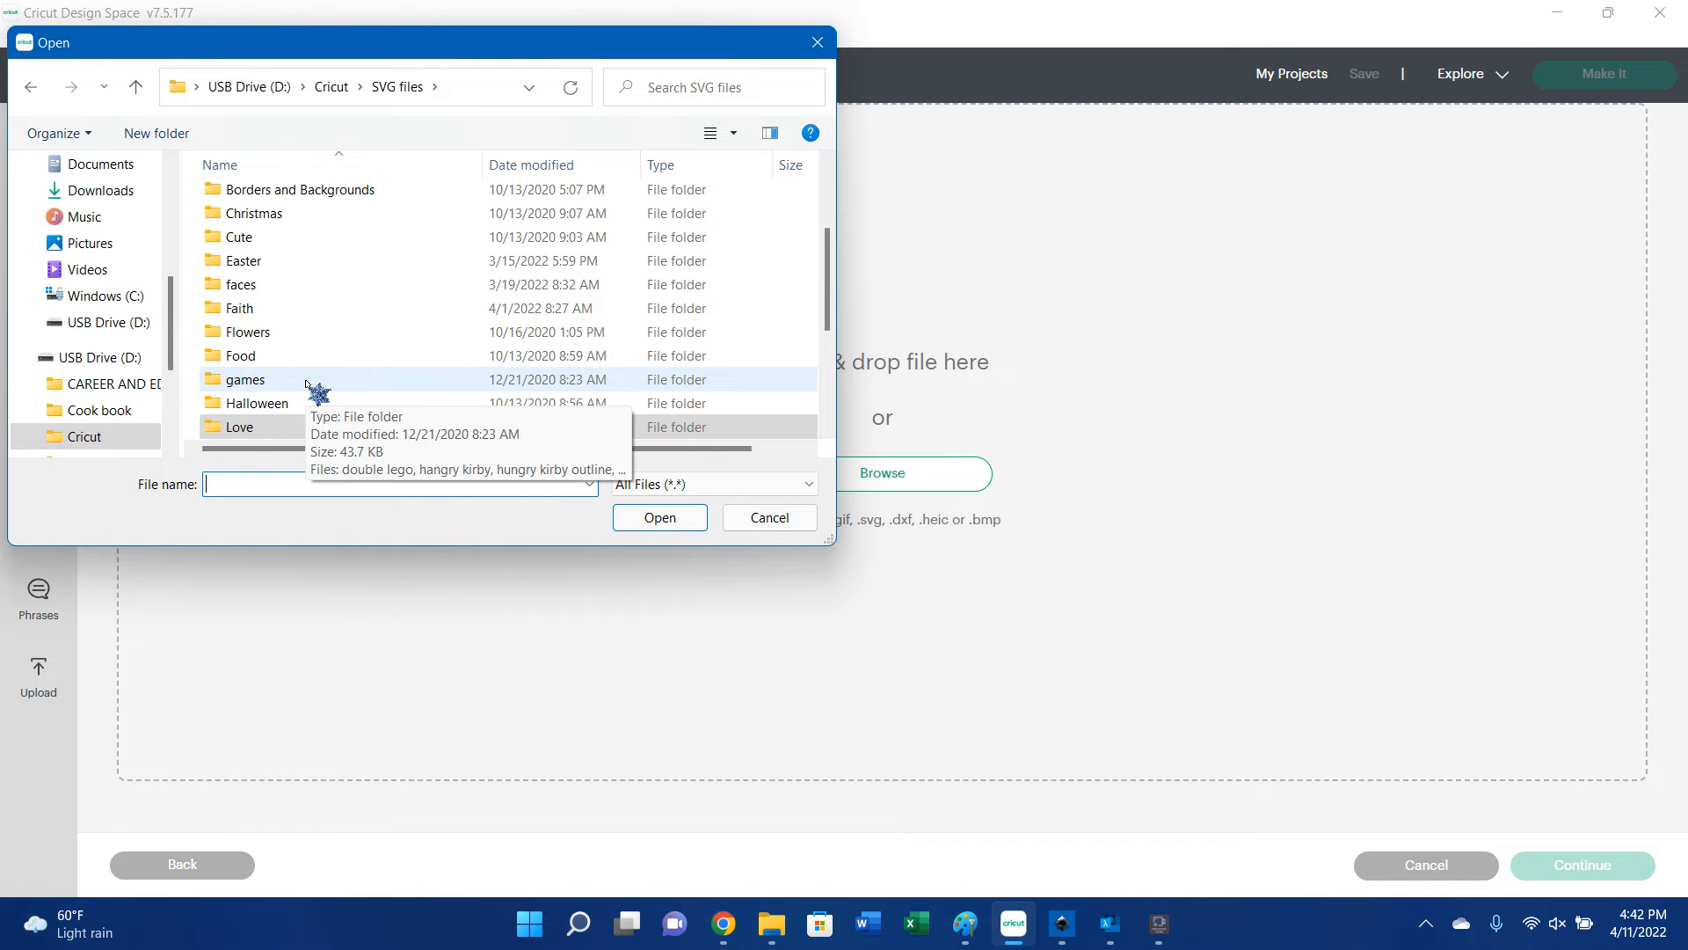
pyautogui.scroll(2, 302, 227)
pyautogui.click(302, 227)
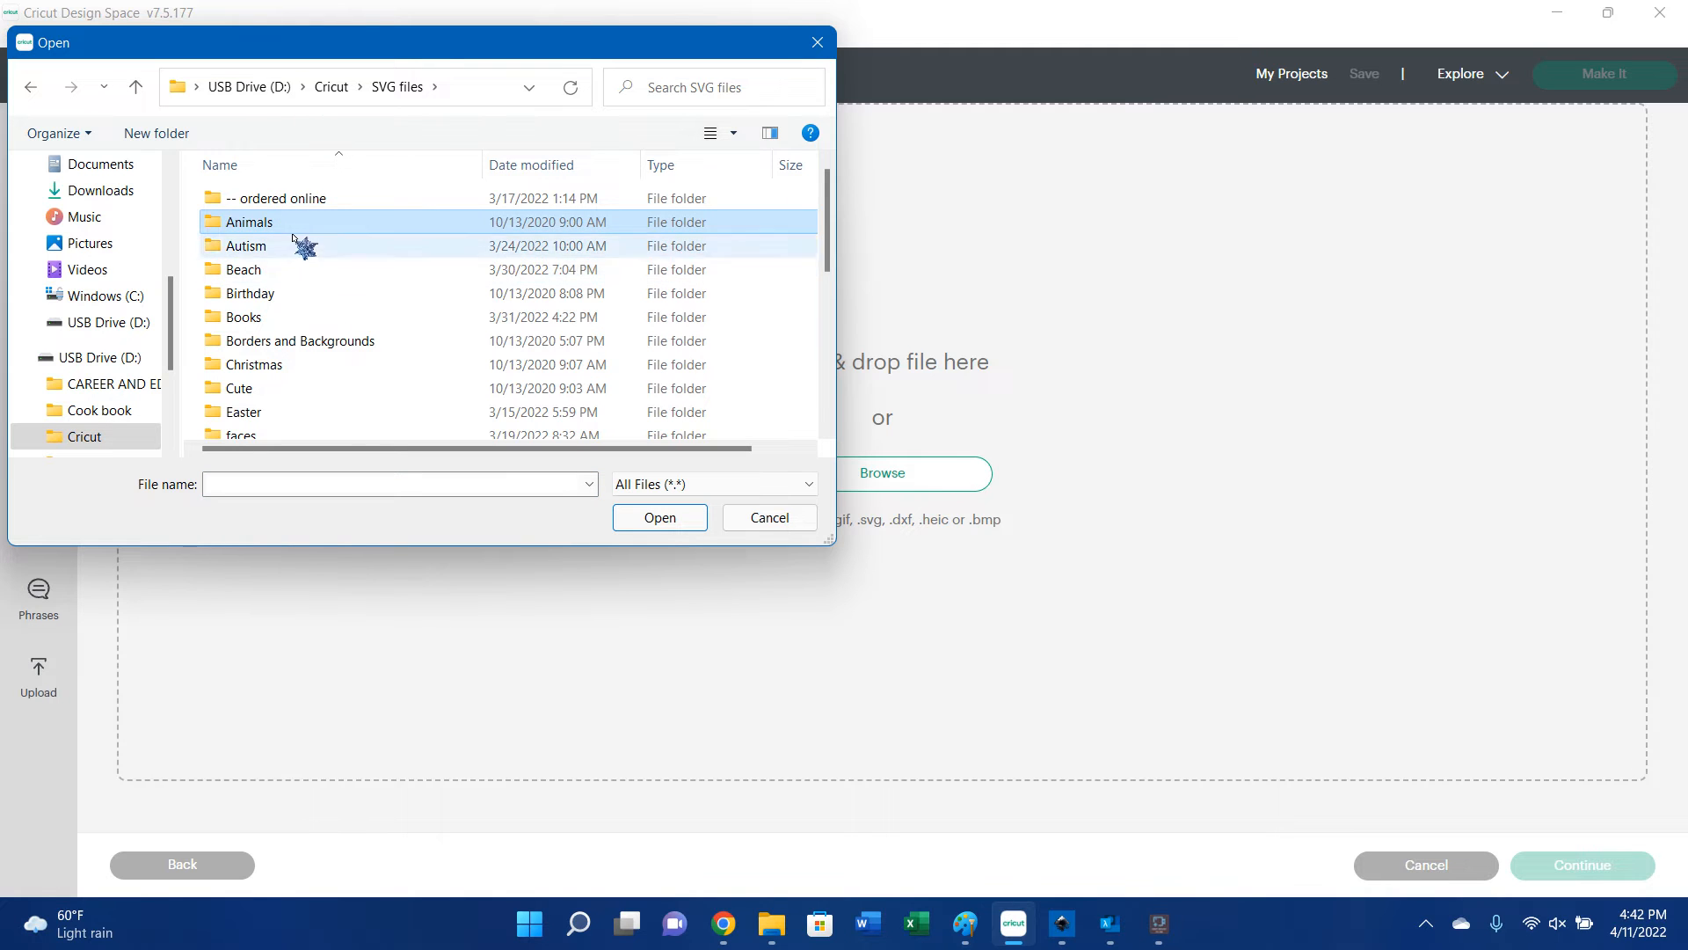
pyautogui.doubleClick(297, 227)
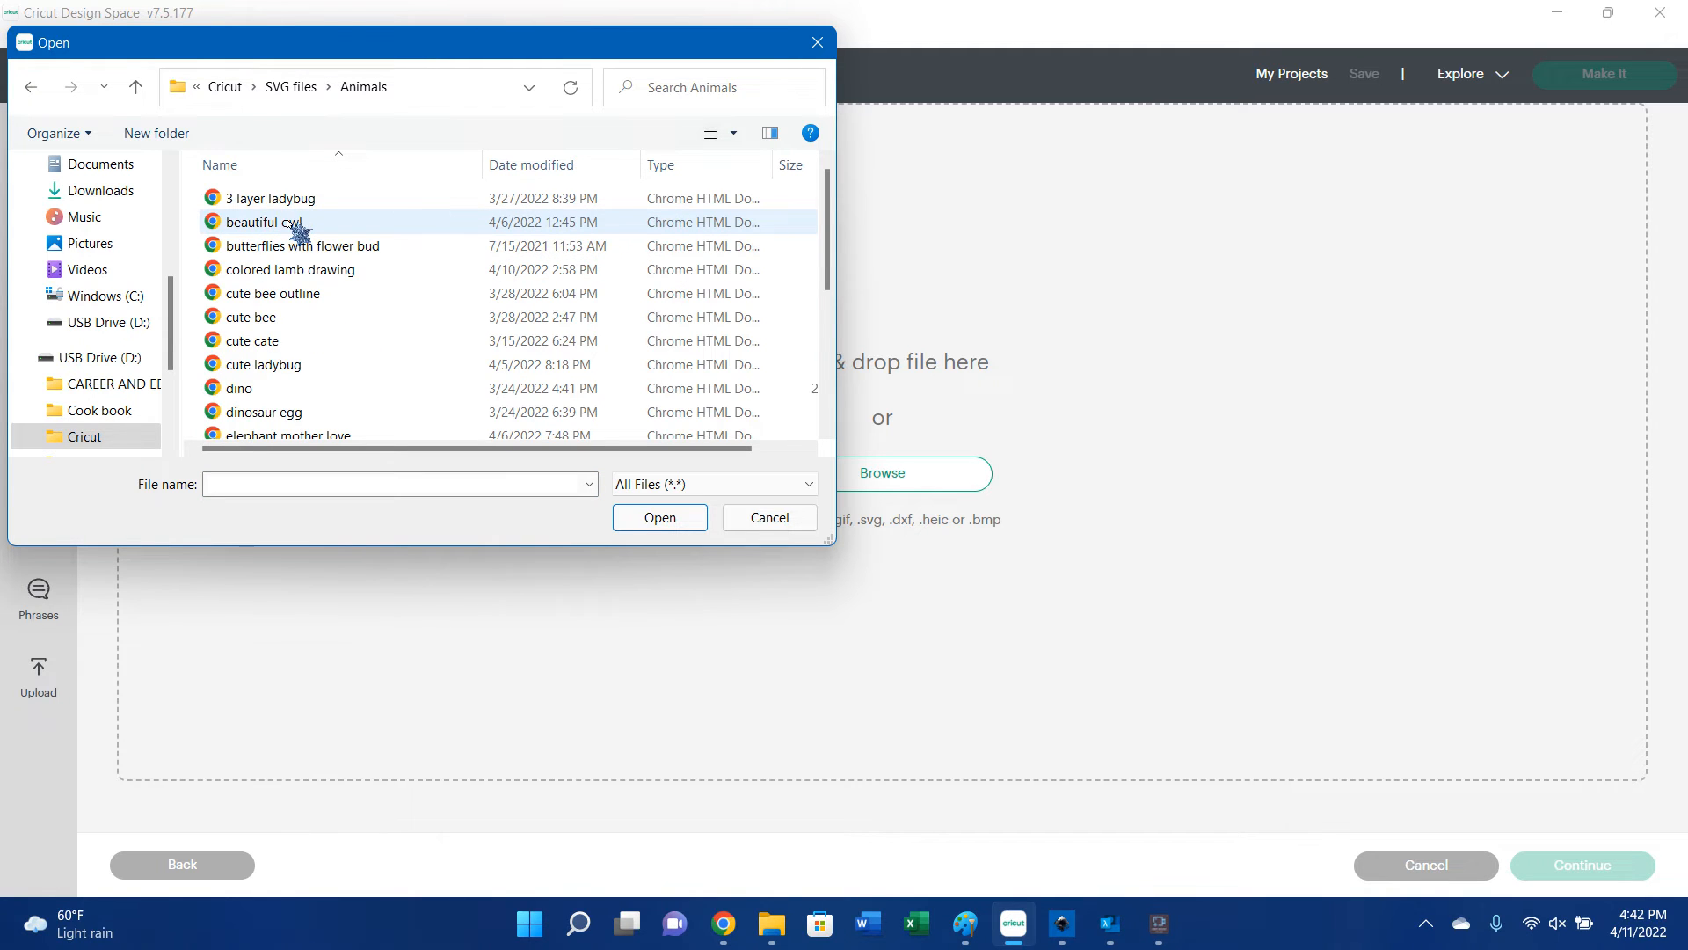
pyautogui.scroll(-3, 299, 230)
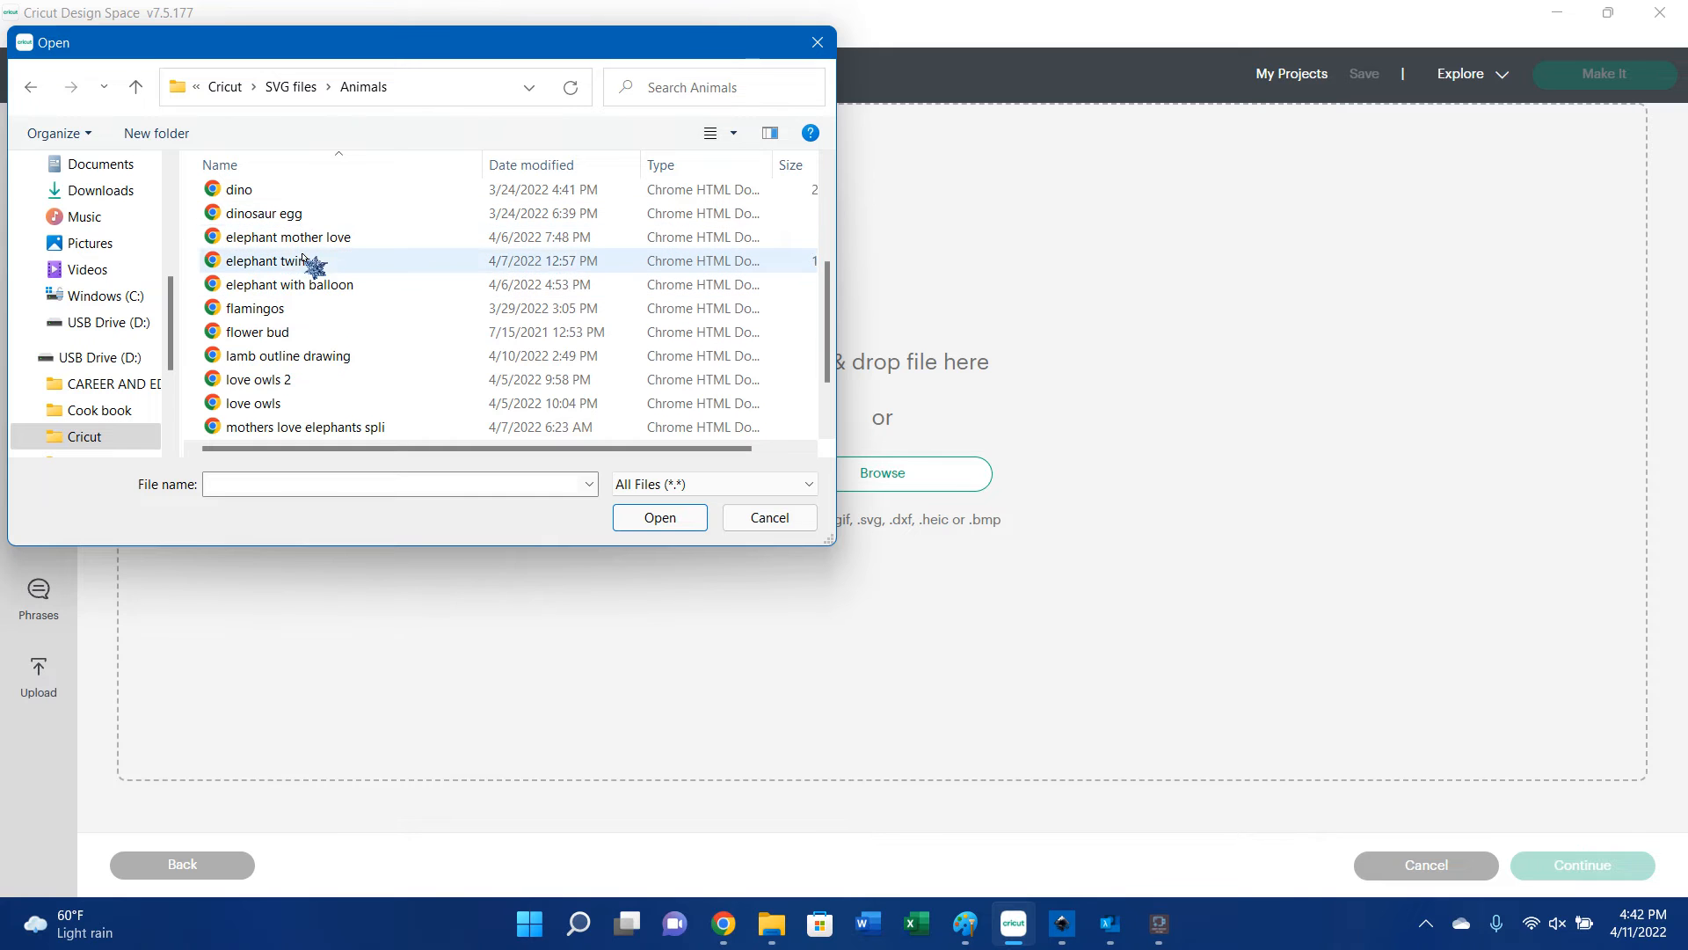
pyautogui.doubleClick(299, 239)
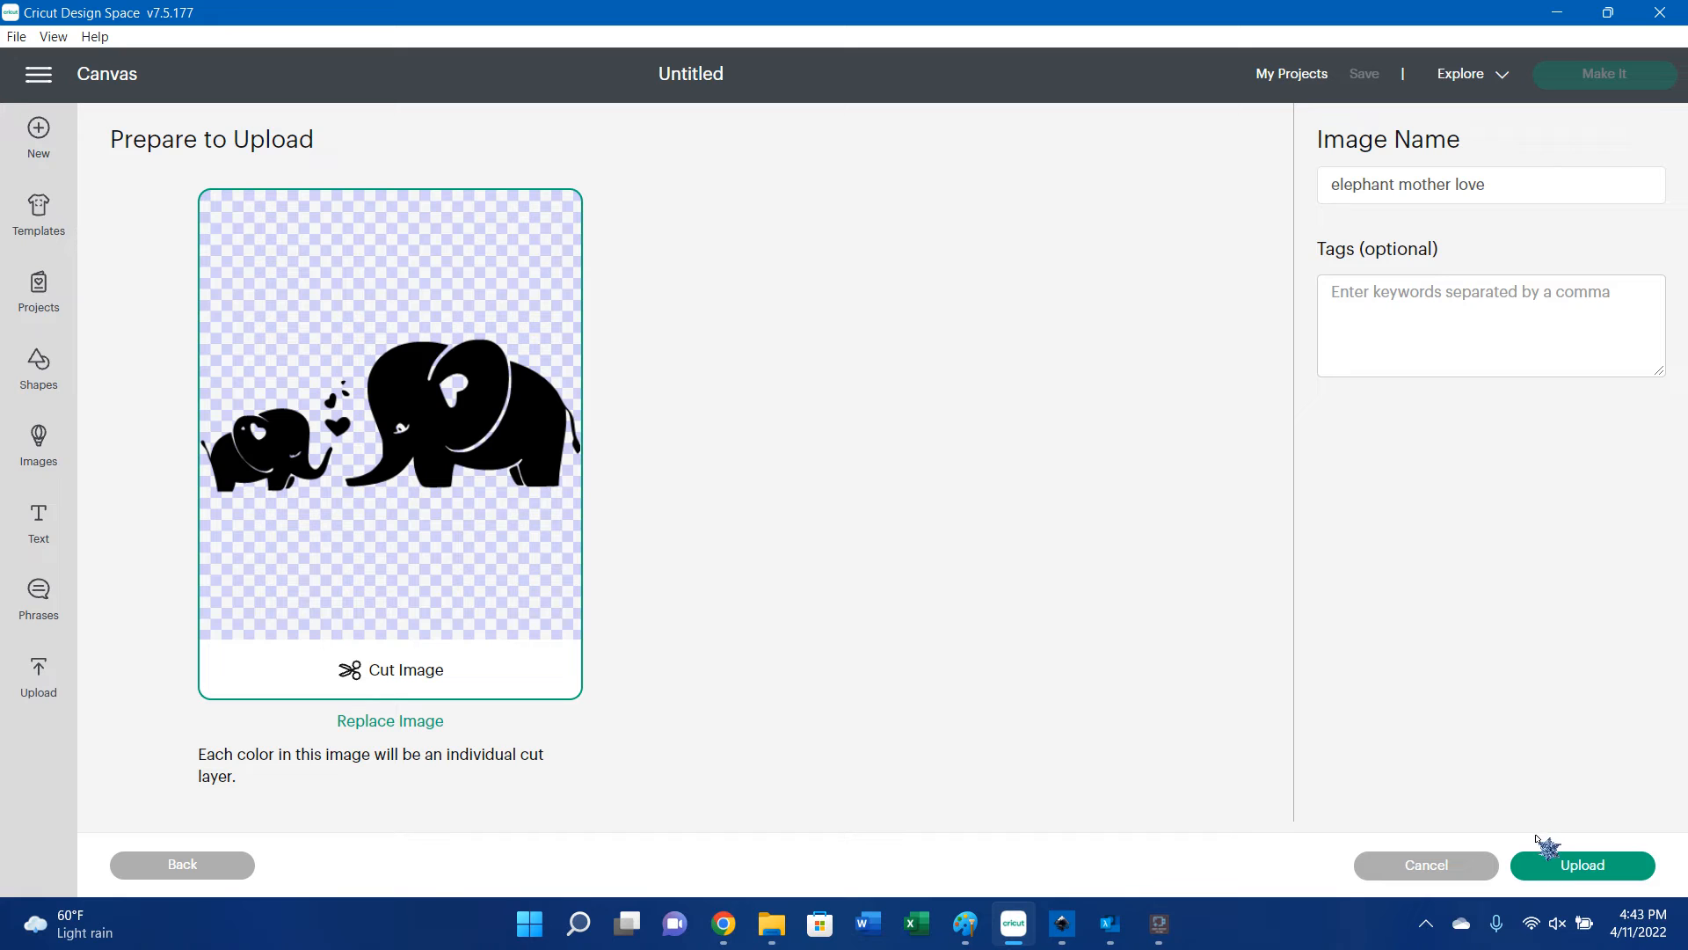
pyautogui.click(1570, 866)
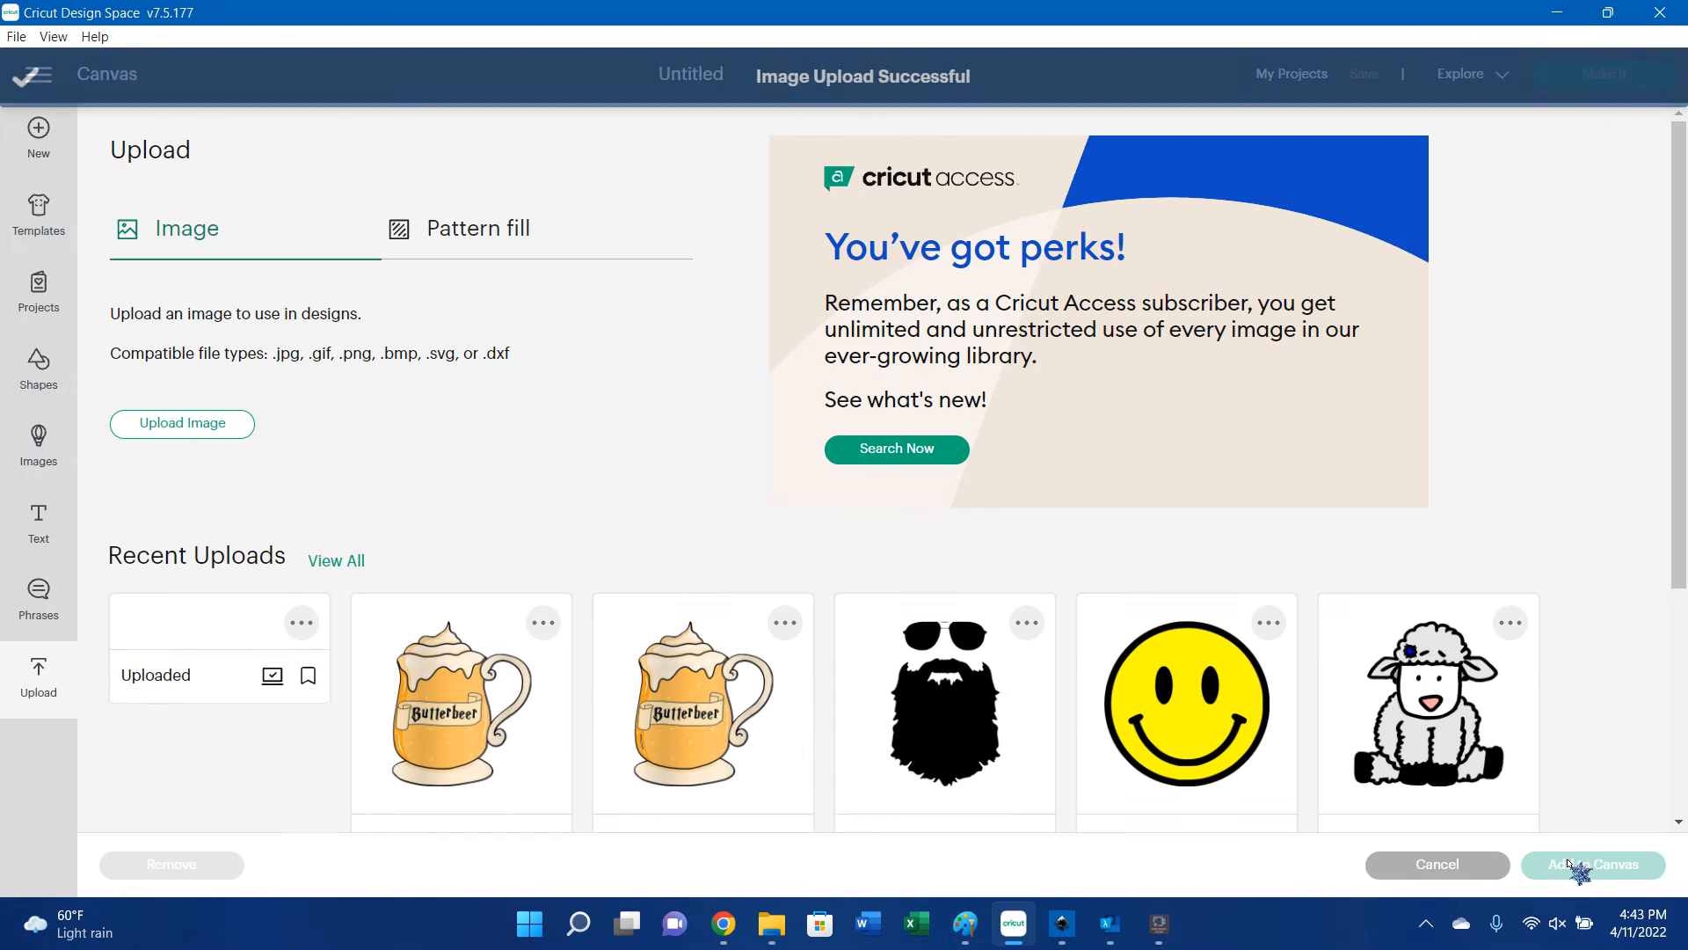
pyautogui.click(204, 695)
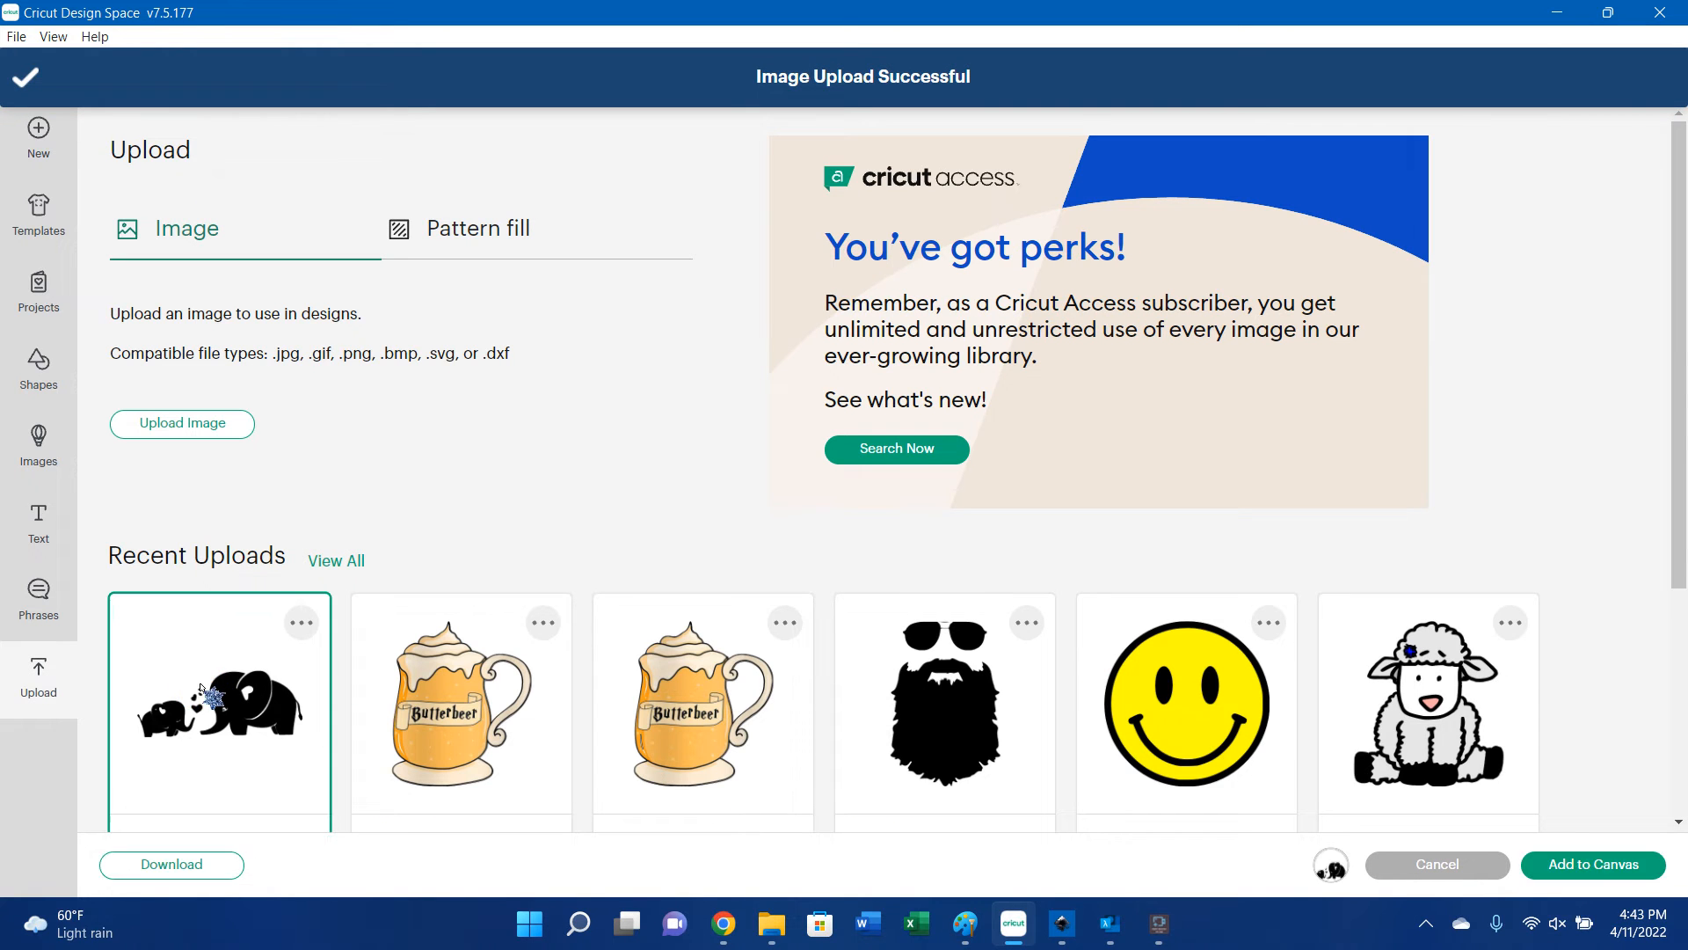
# Add the uploaded elephant mother love image to the canvas and position it at X 1, Y 1.
pyautogui.click(1593, 866)
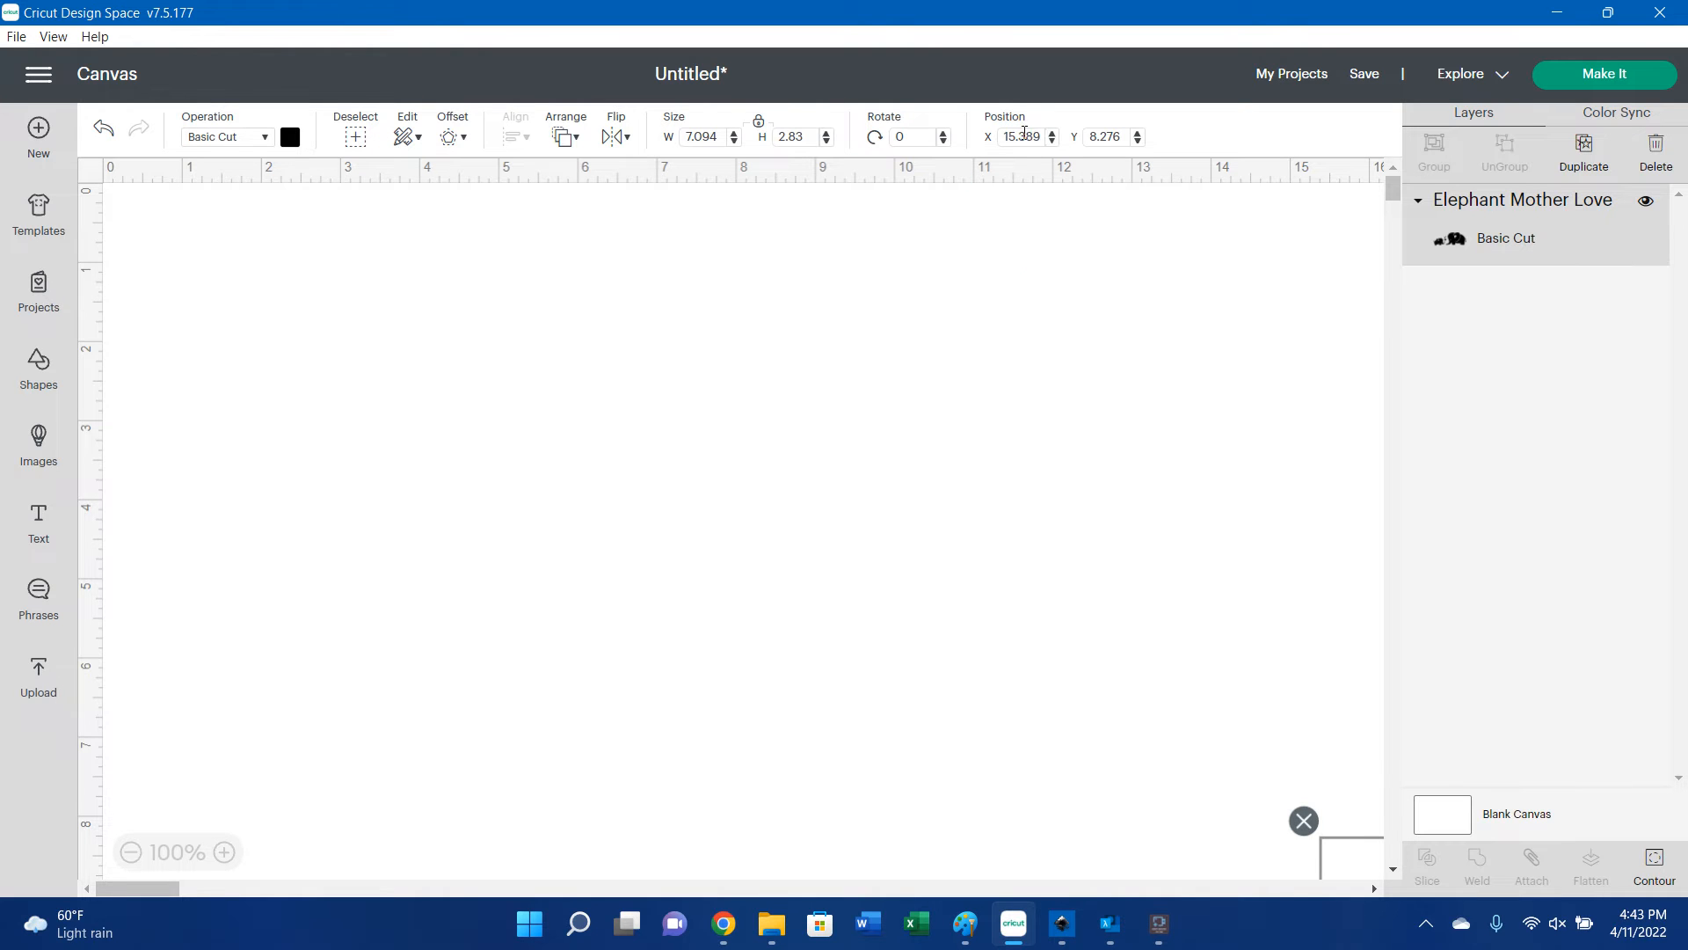
pyautogui.doubleClick(1024, 136)
pyautogui.write('1')
pyautogui.press('Tab')
pyautogui.write('1')
pyautogui.press('Tab')
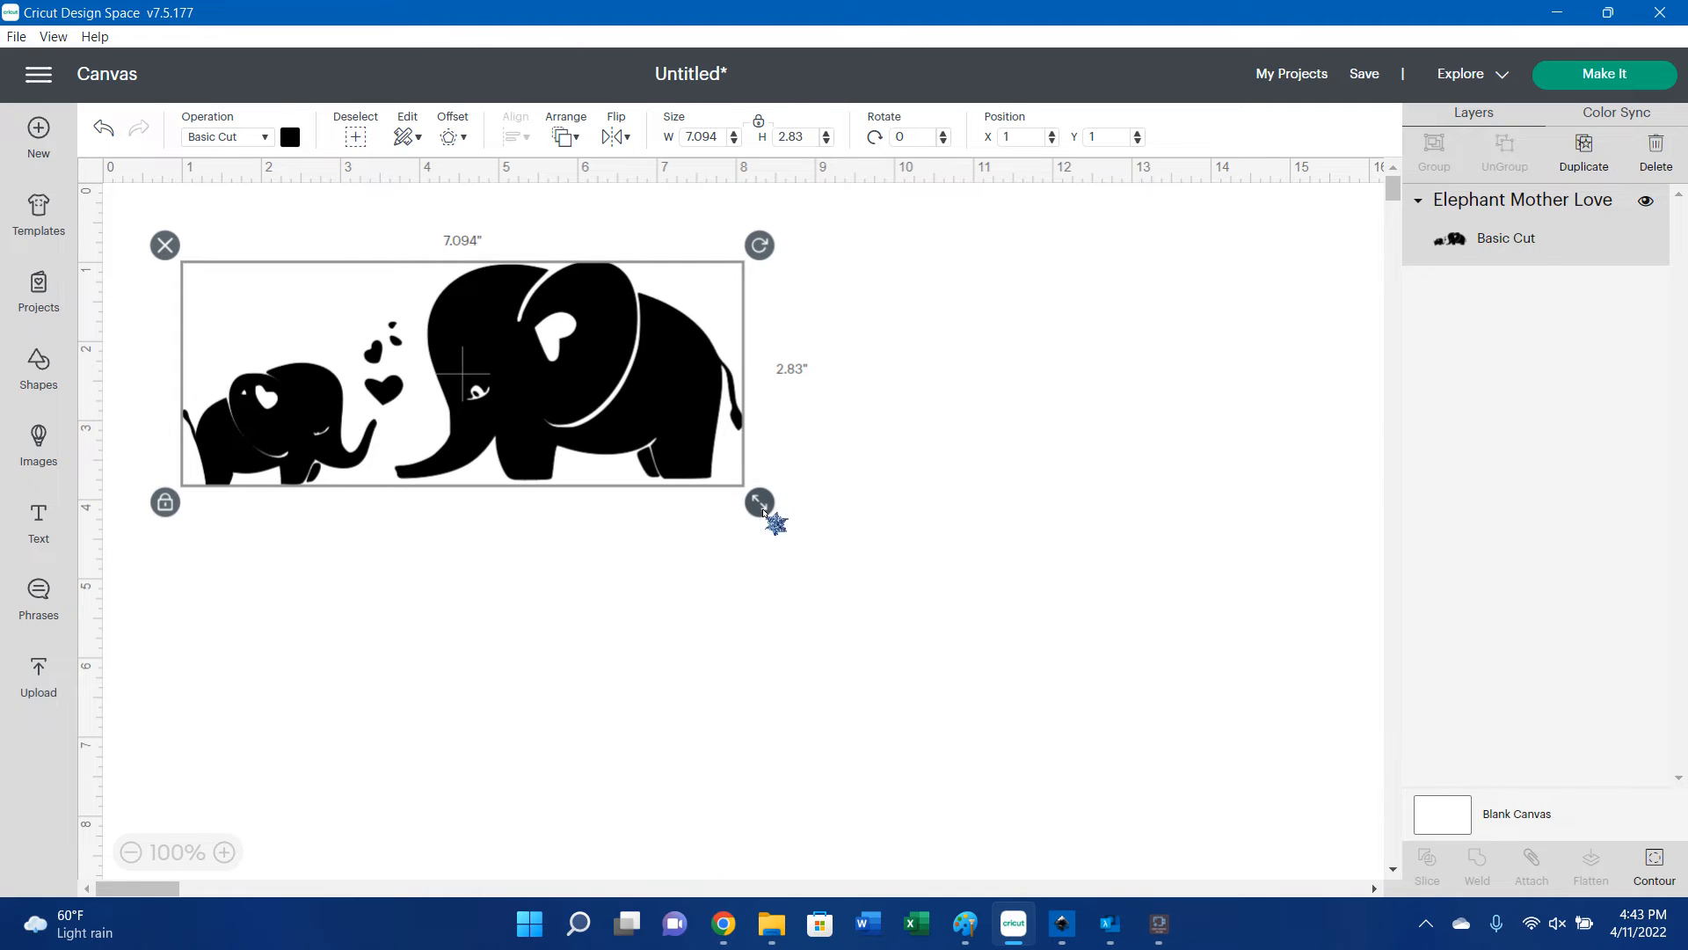
# Set the elephant image's width to 12 inches, keeping its proportions.
pyautogui.click(761, 505)
pyautogui.click(706, 136)
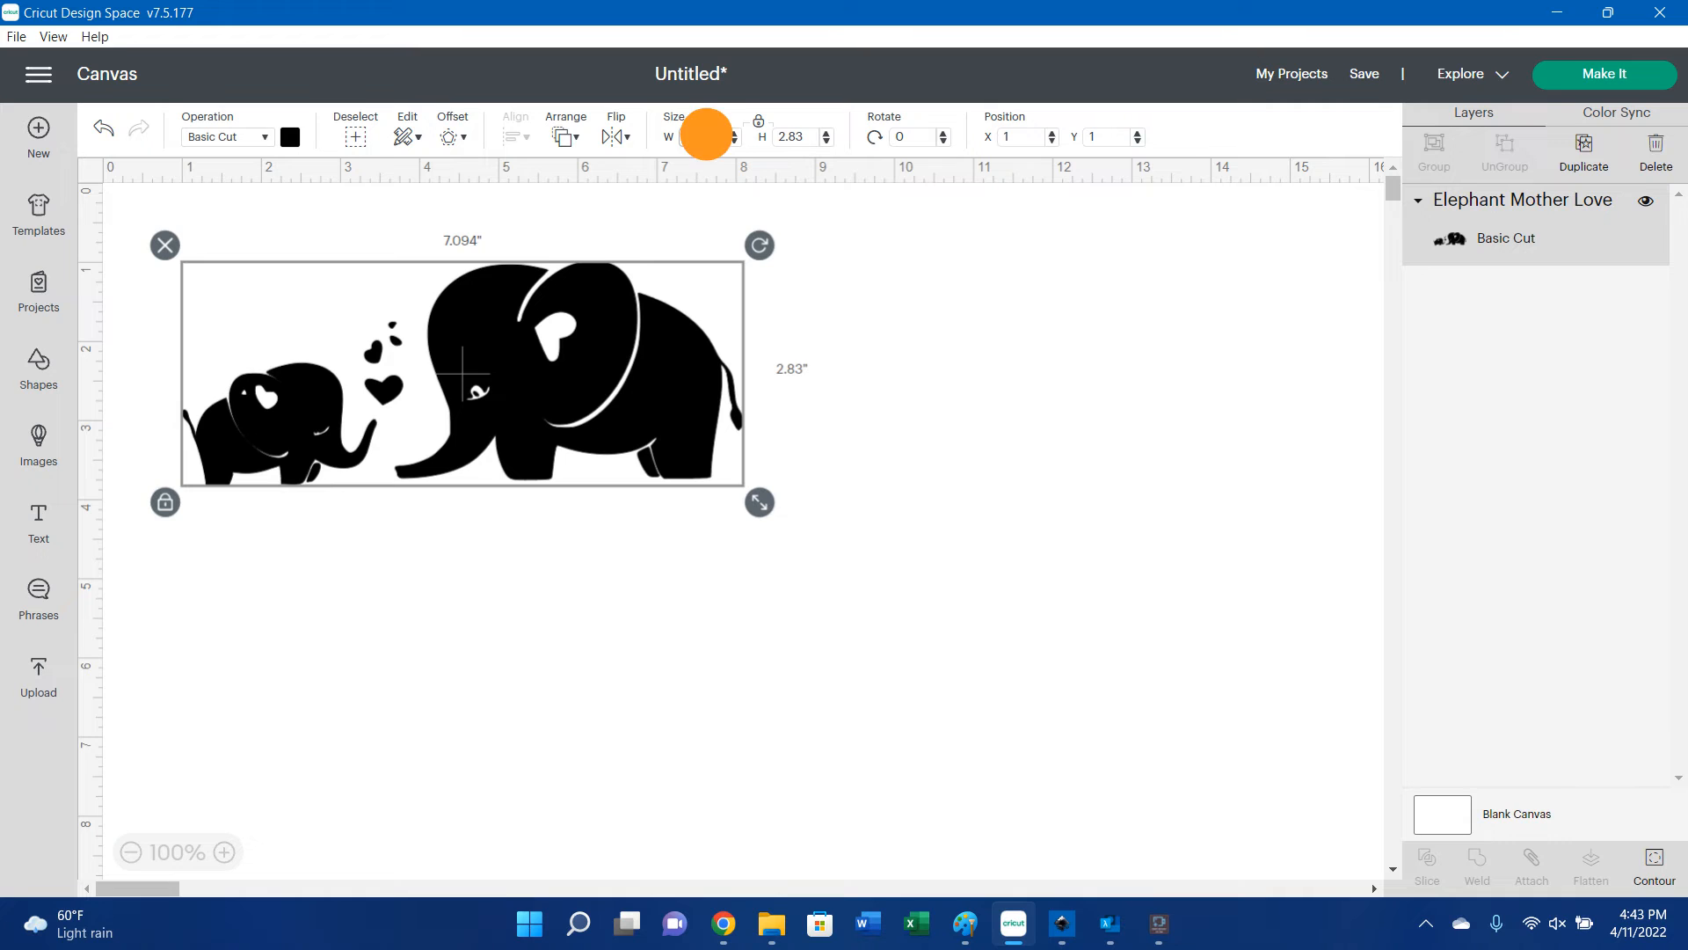
pyautogui.press('Return')
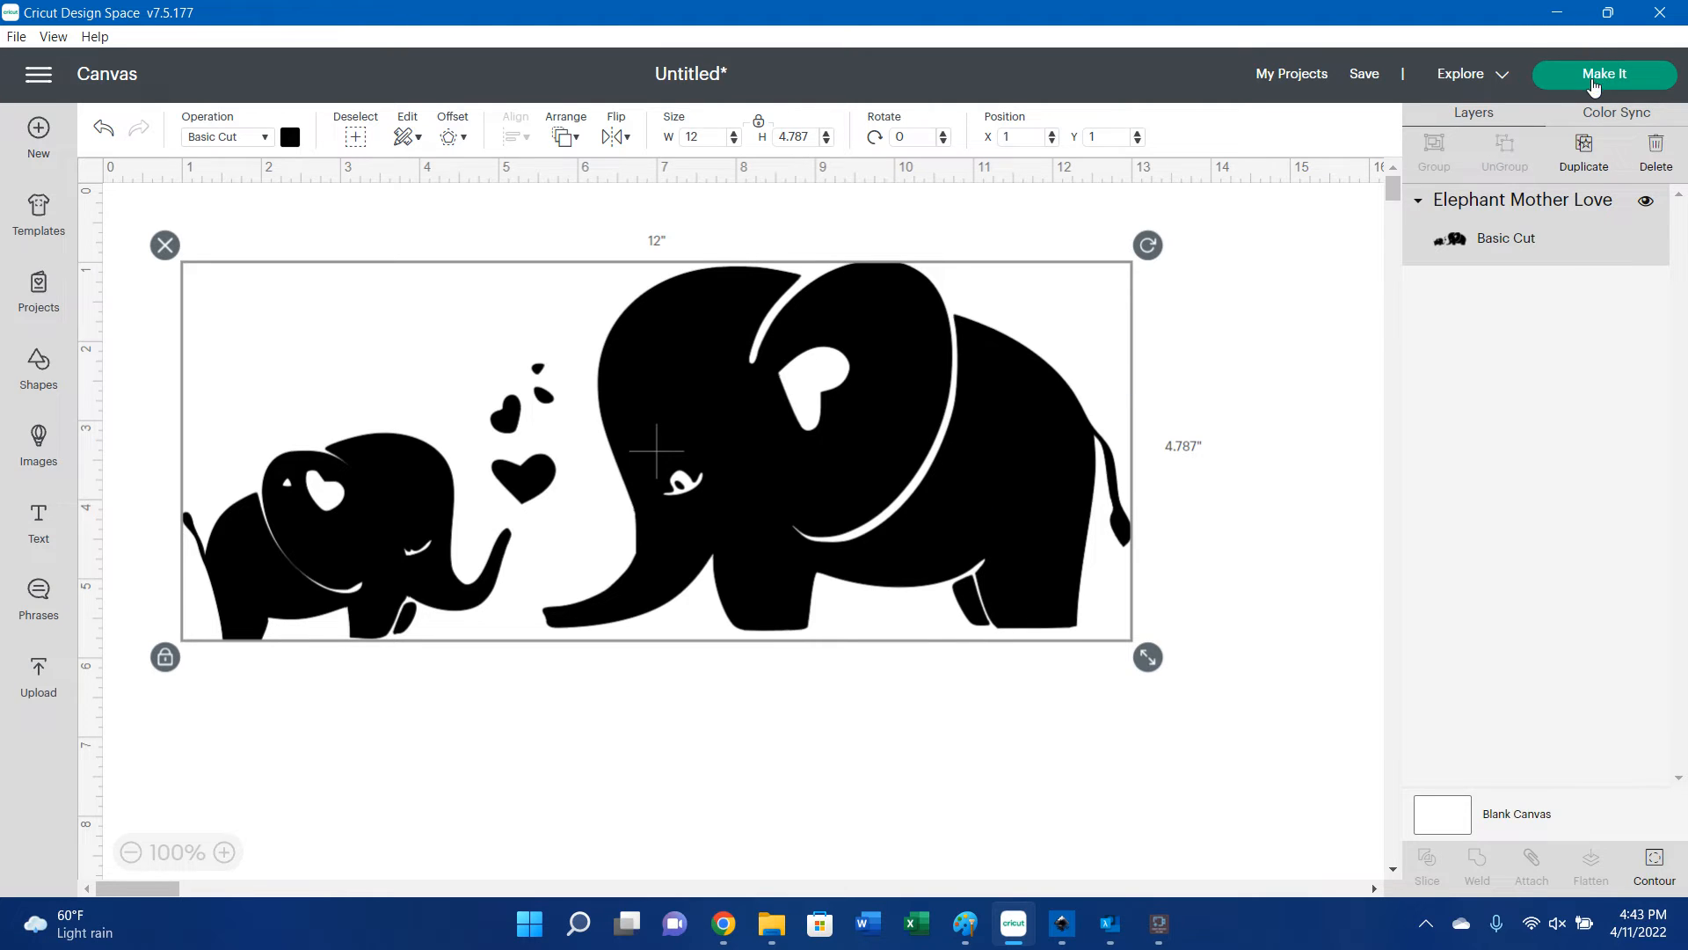
# Preview the elephant image on the cutting mat twice, declining the larger mat and returning to the canvas each time.
pyautogui.click(1593, 80)
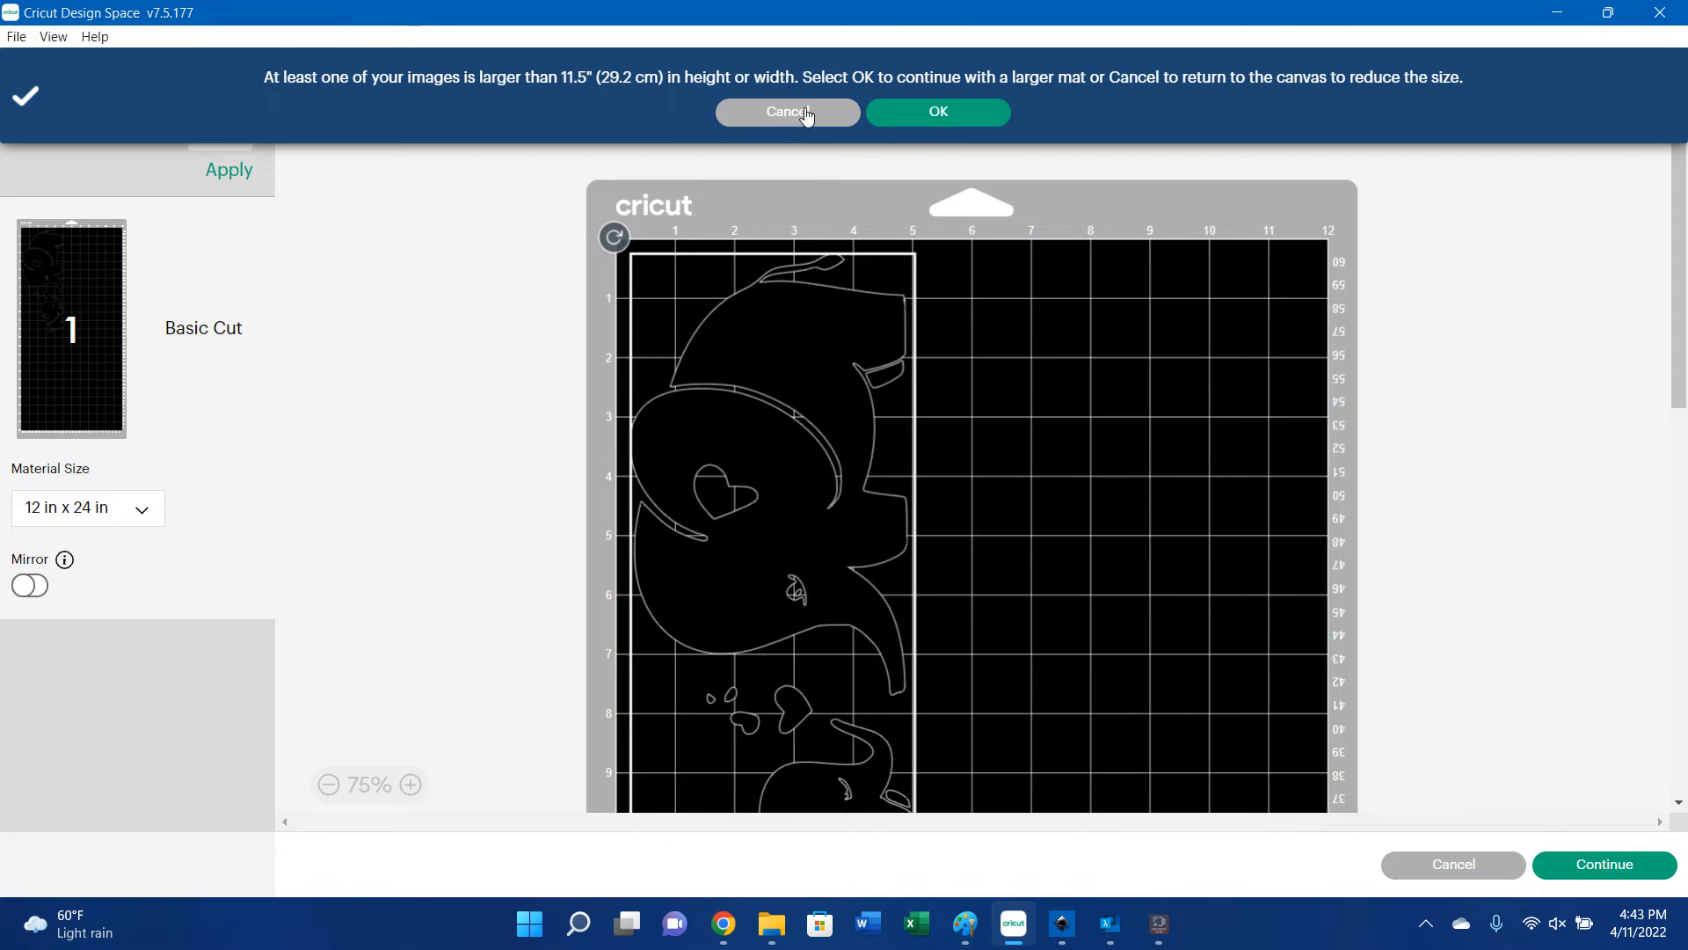
pyautogui.click(788, 111)
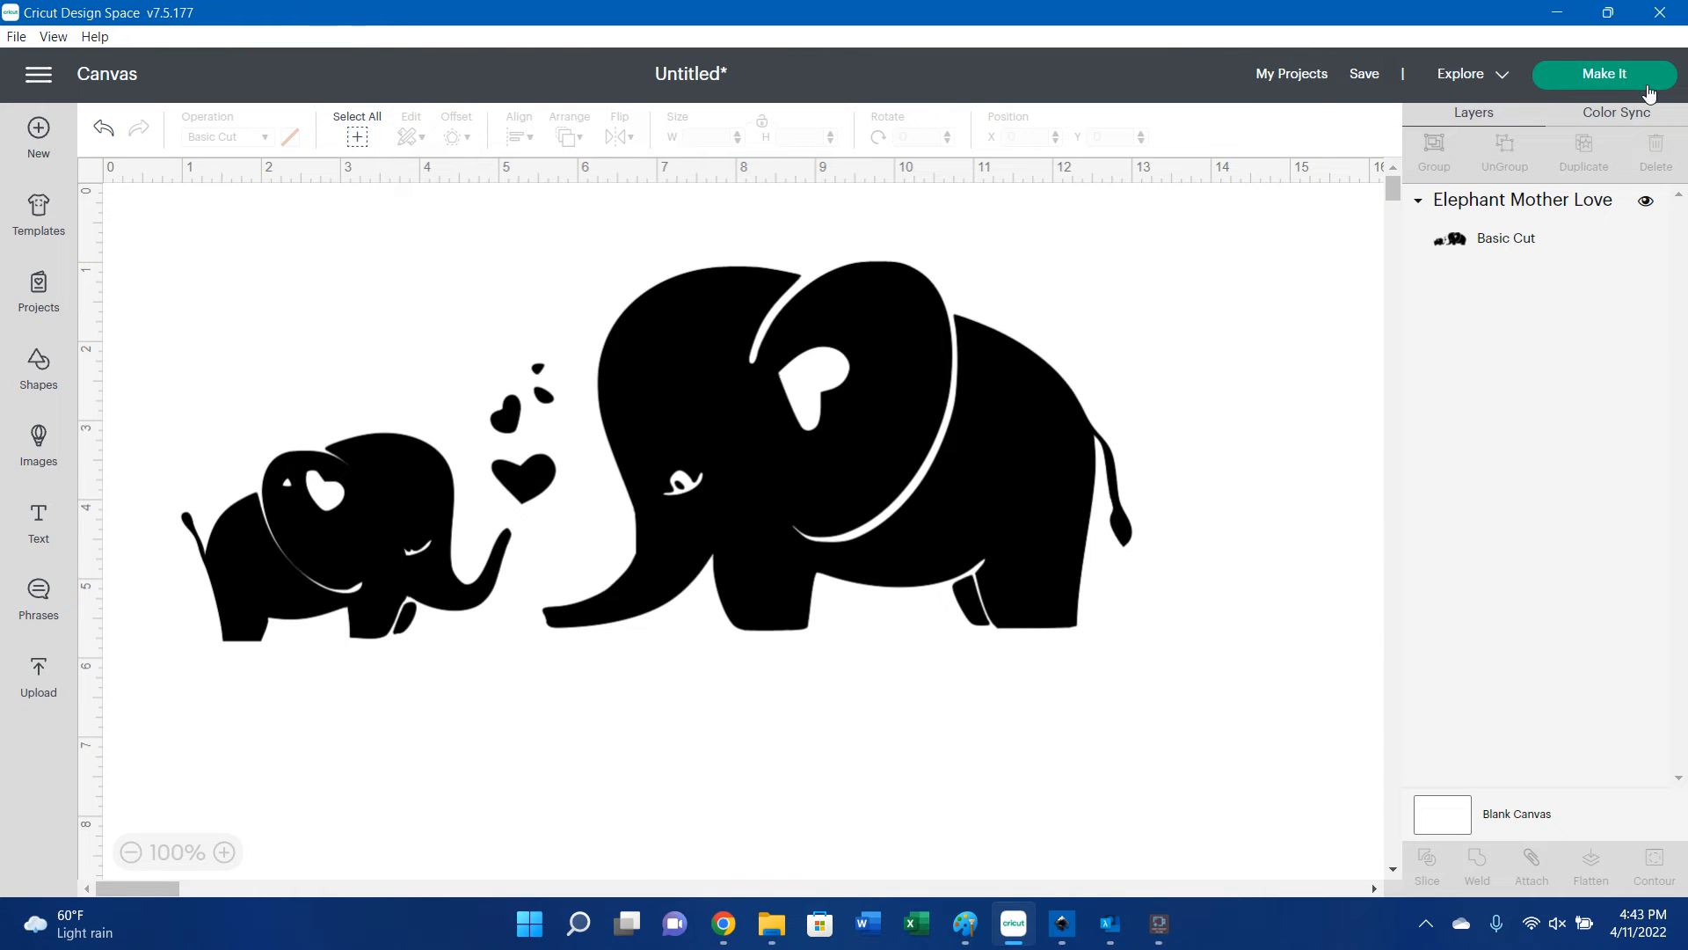
pyautogui.click(1645, 80)
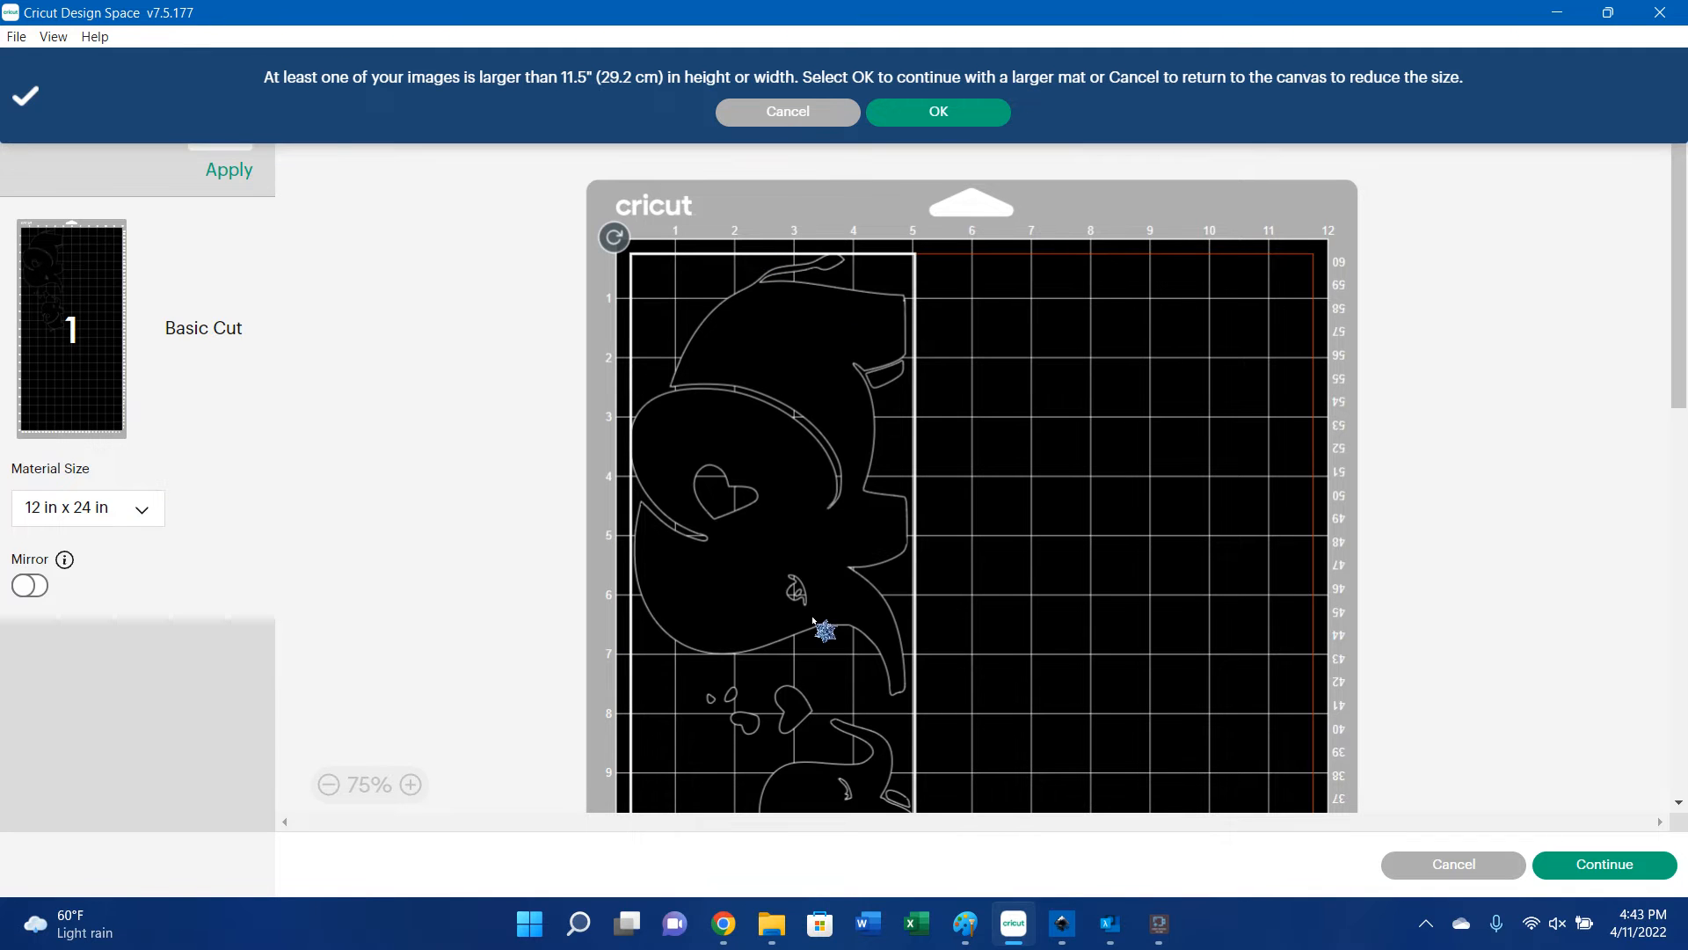
pyautogui.click(810, 113)
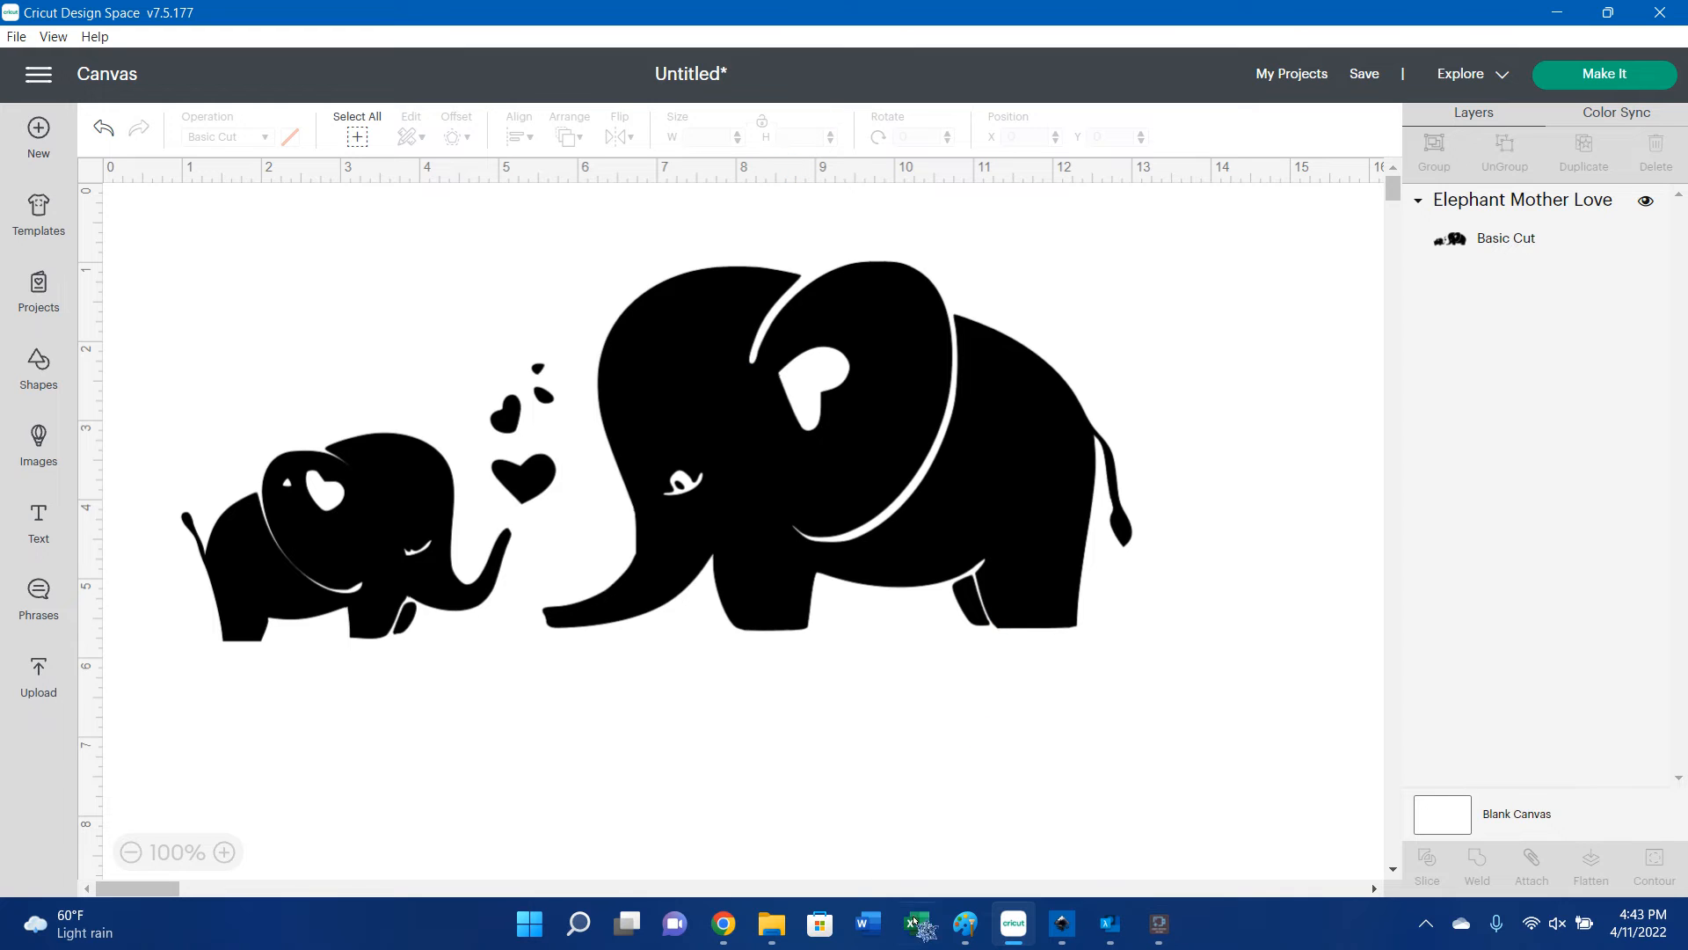
# Switch to Inkscape and delete all the linked heart artwork from the canvas.
pyautogui.click(963, 925)
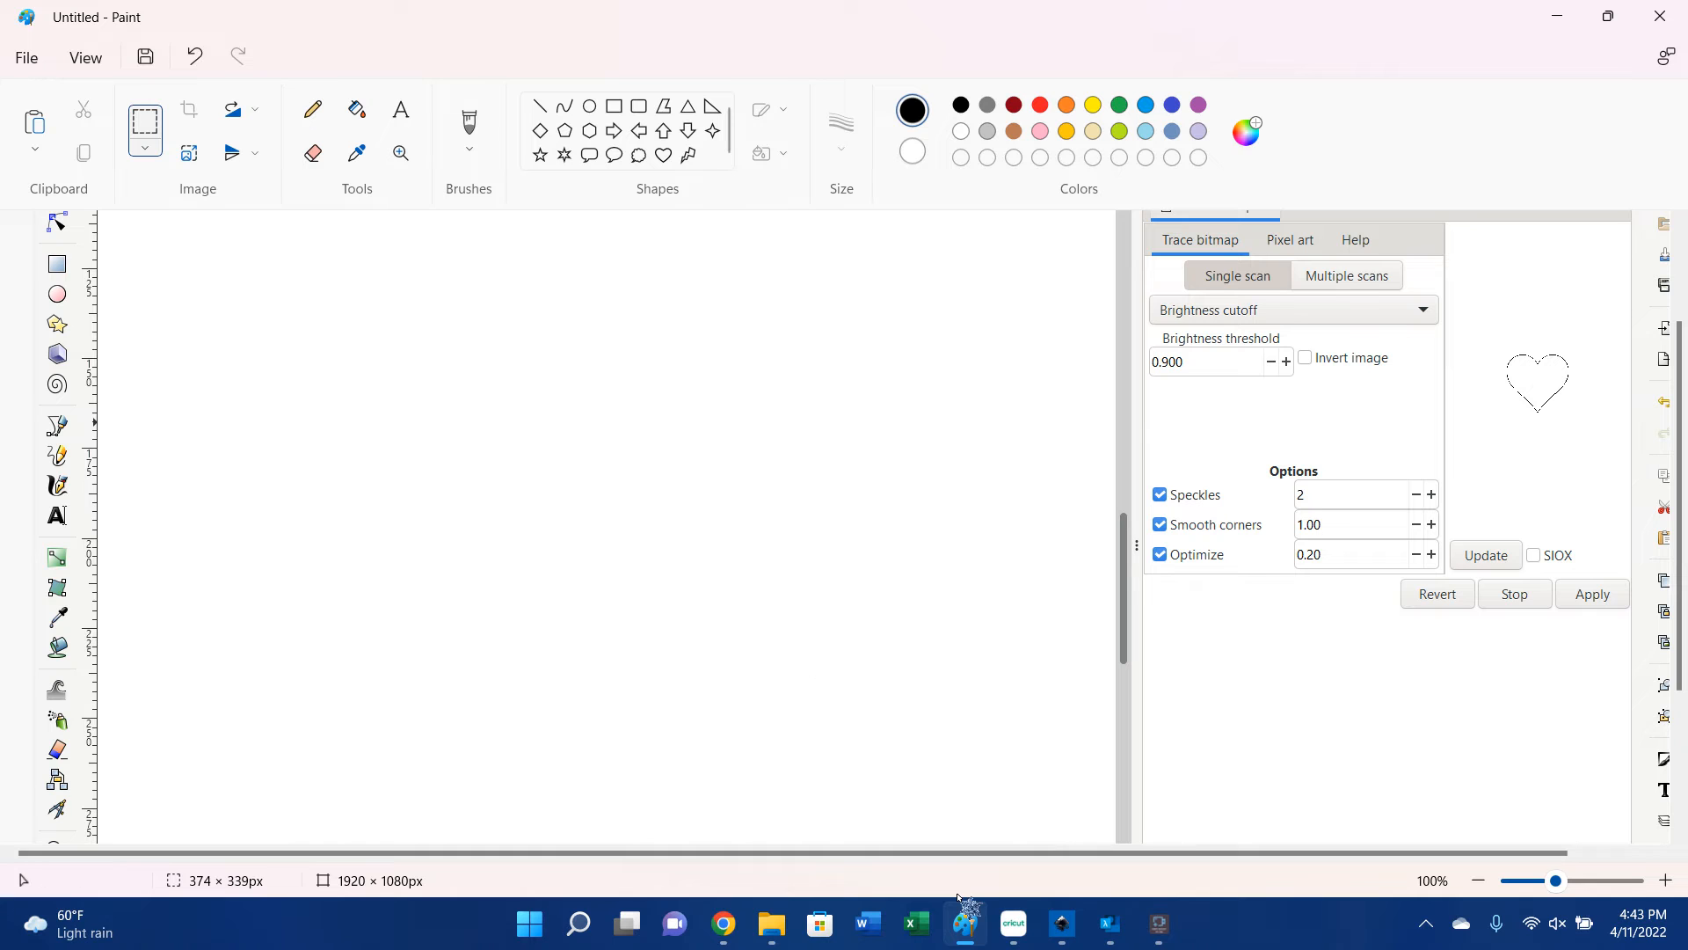
pyautogui.click(1080, 922)
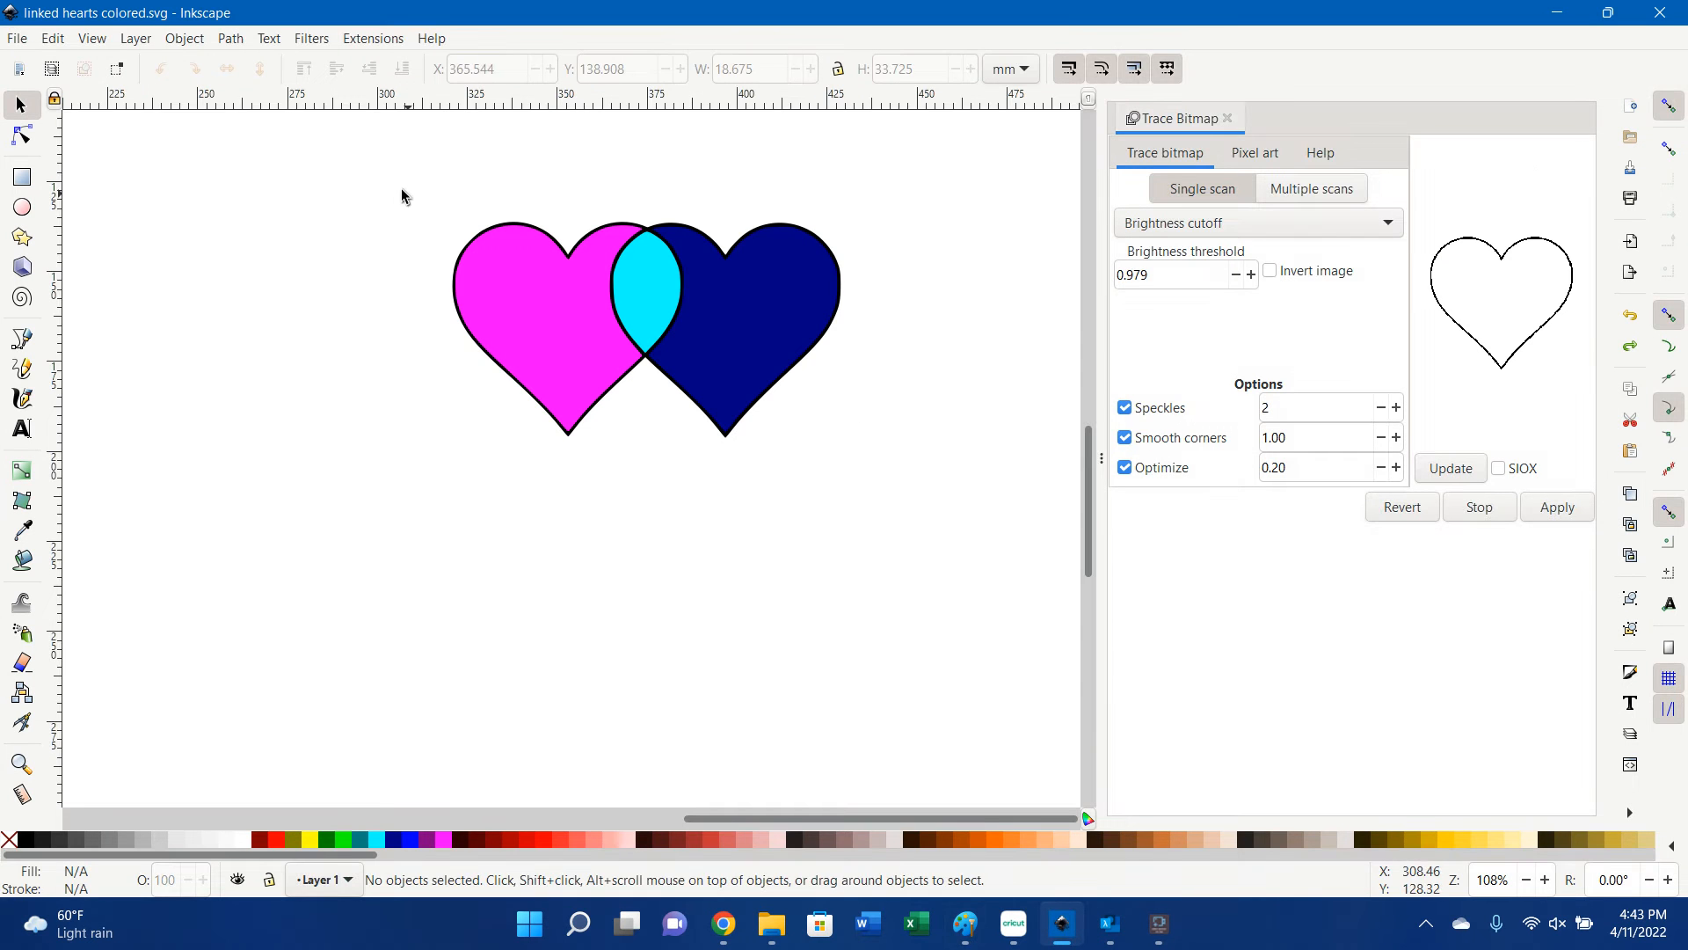
pyautogui.moveTo(401, 196); pyautogui.dragTo(954, 517)
pyautogui.press('Delete')
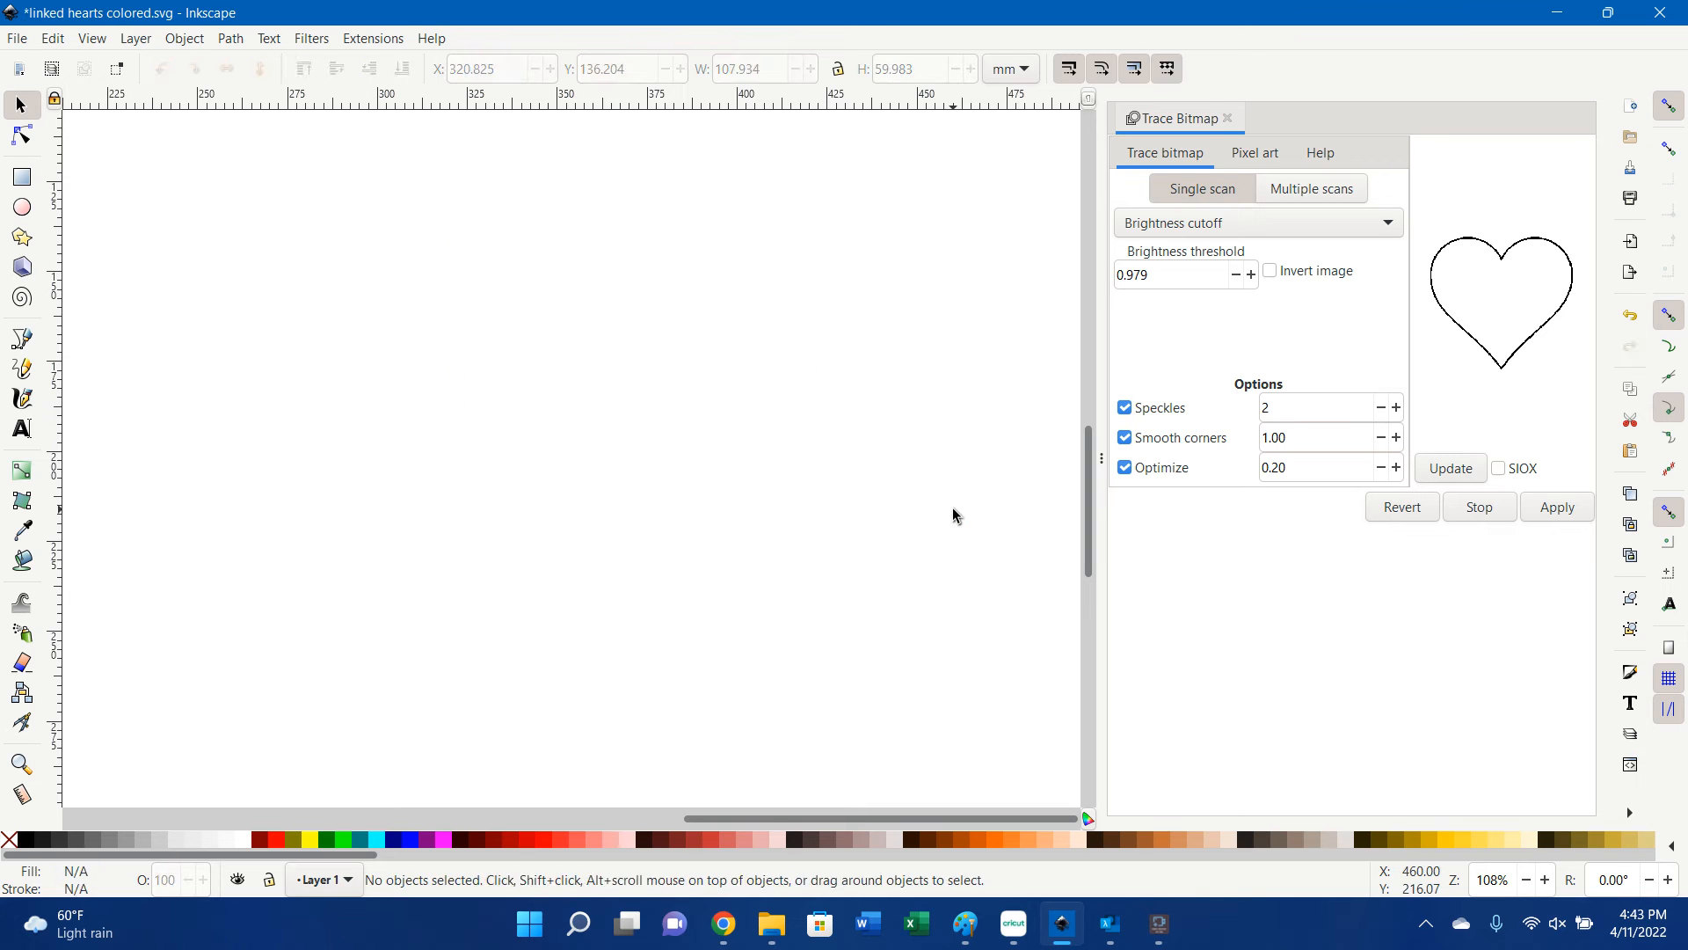
# Import elephant mother love from the Animals folder under SVG files into the emptied drawing.
pyautogui.hotkey('ctrl', 'i')
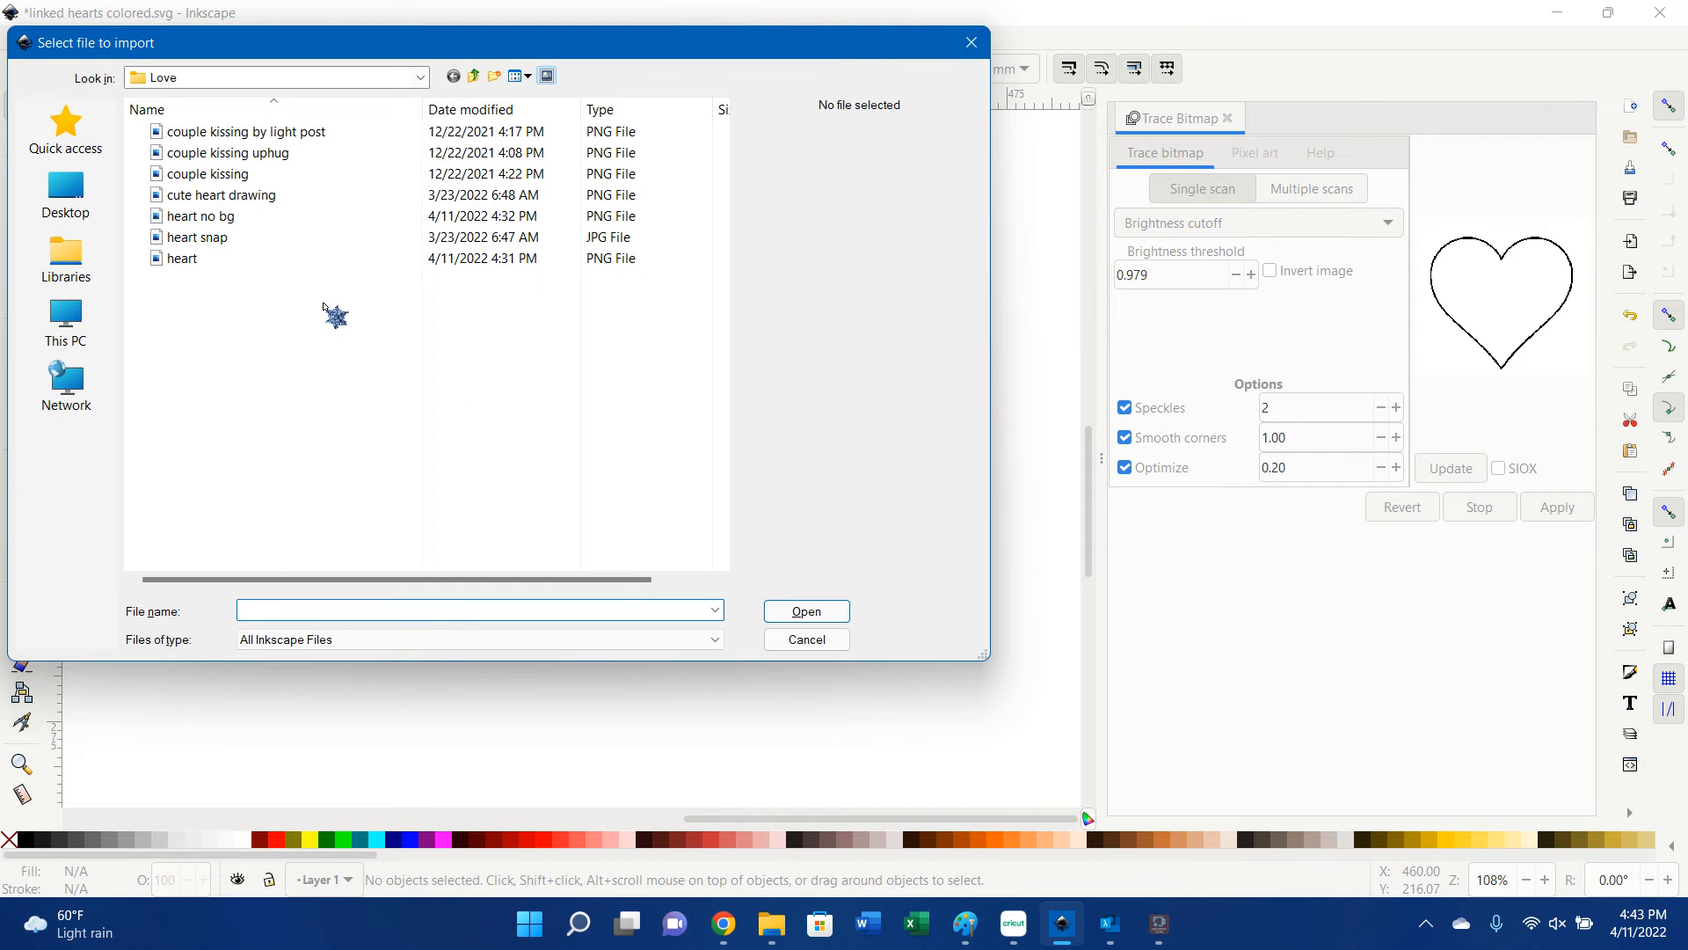
pyautogui.click(475, 77)
pyautogui.click(475, 77)
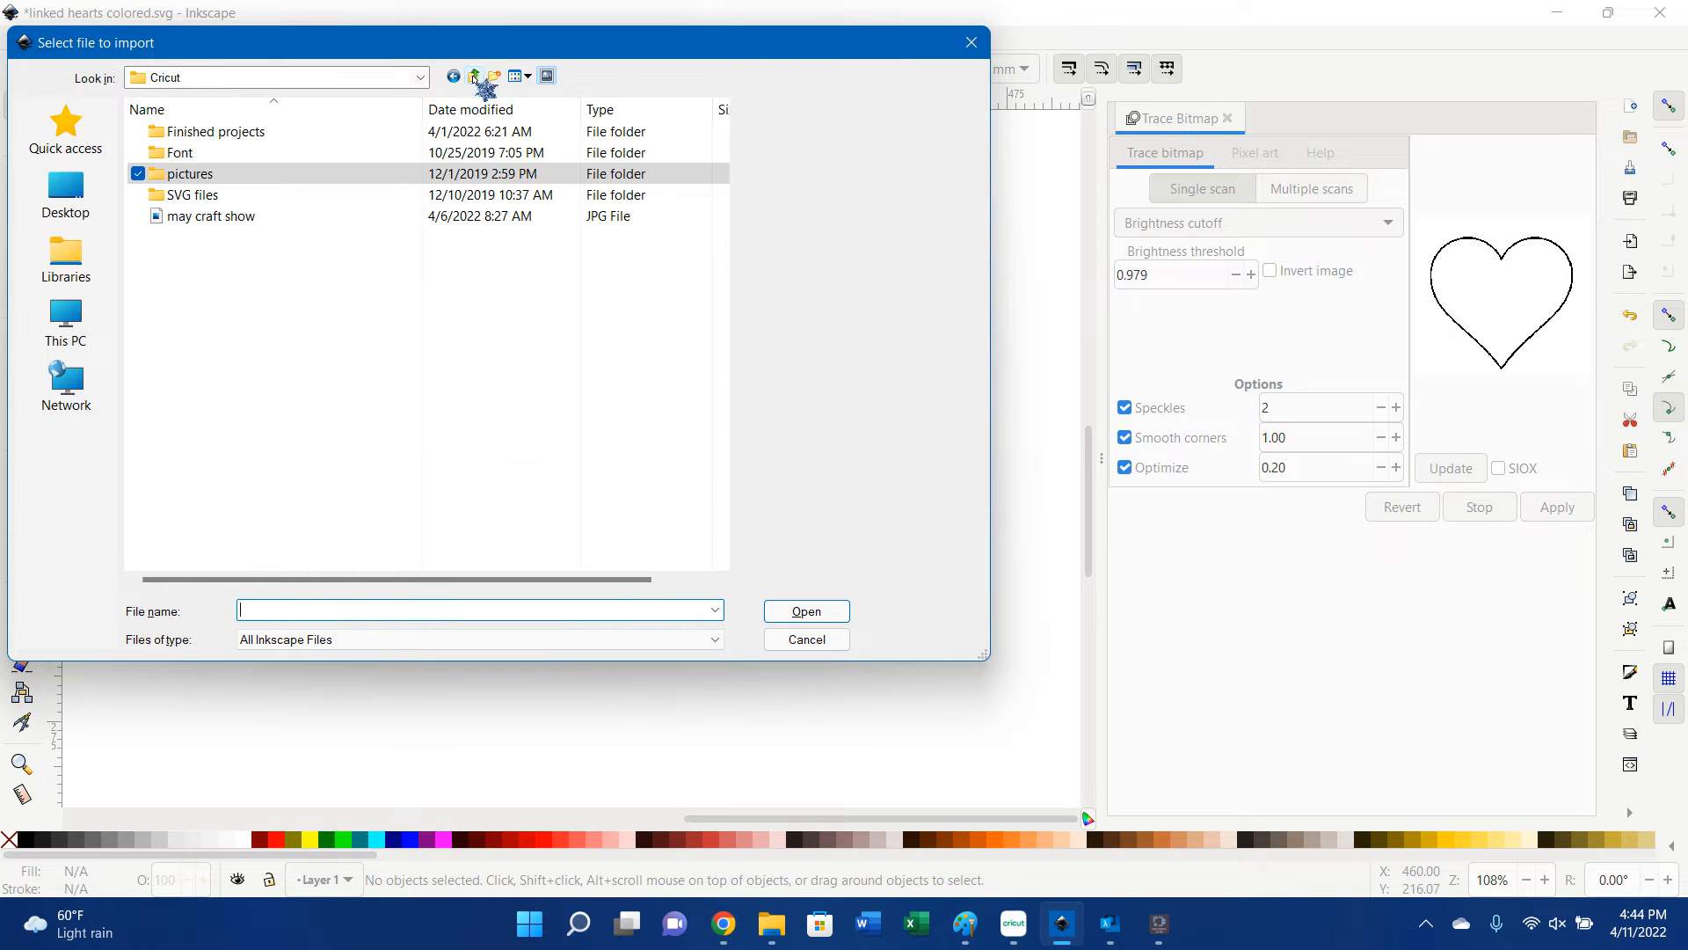
pyautogui.doubleClick(250, 202)
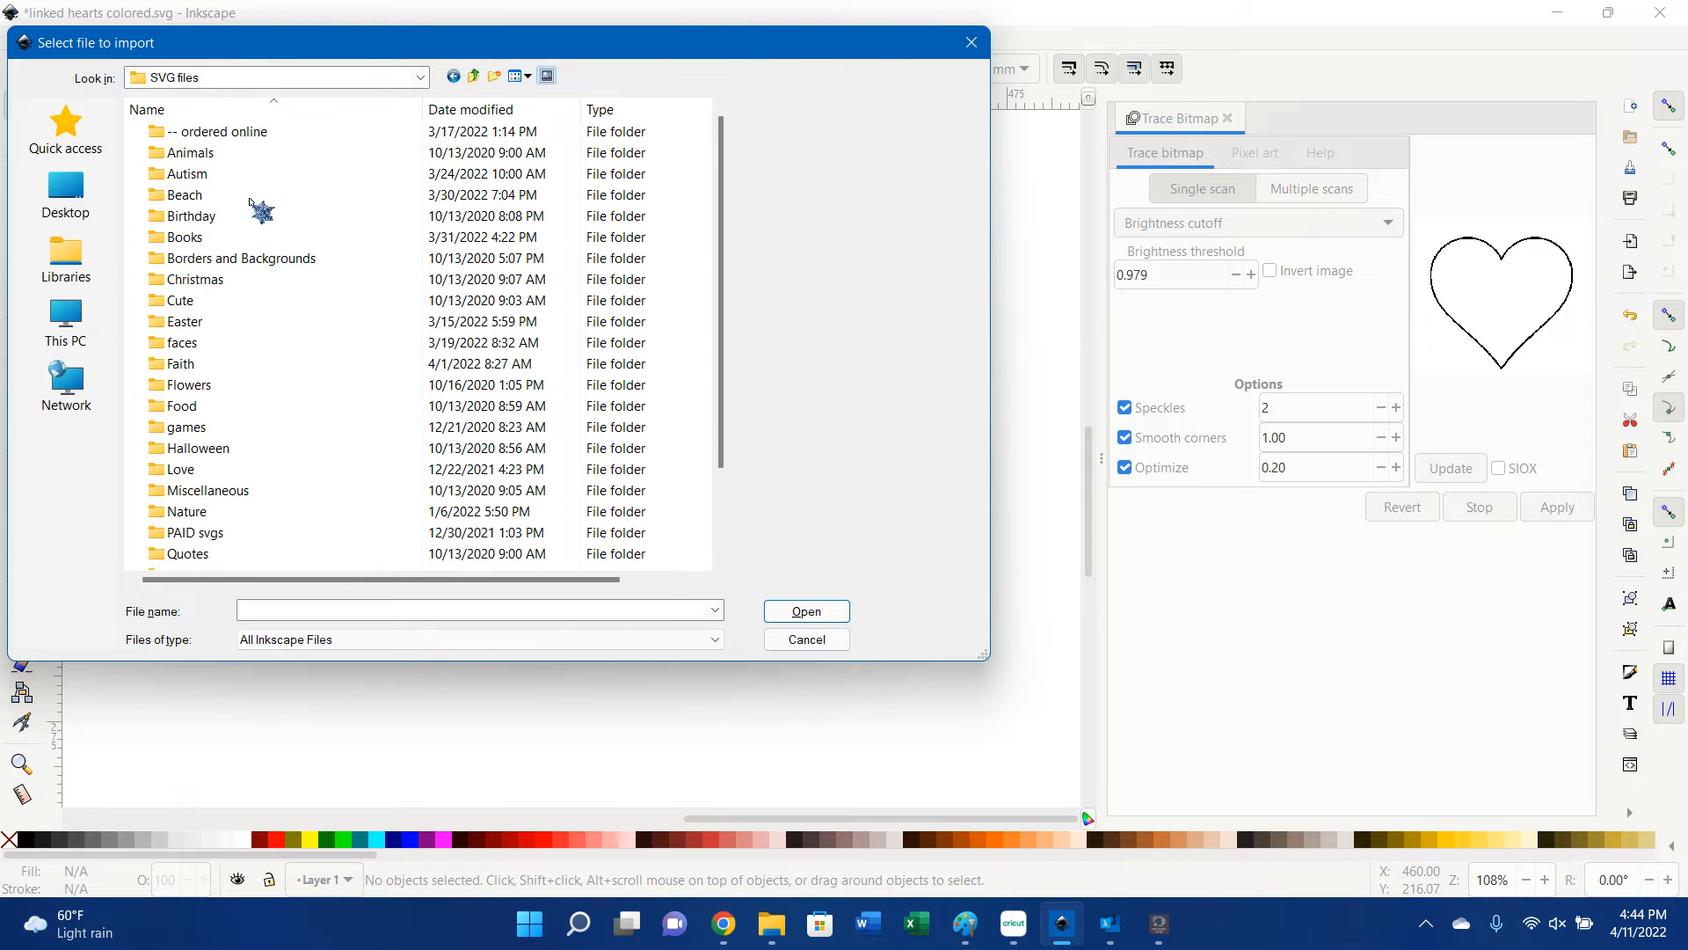
pyautogui.scroll(-2, 250, 202)
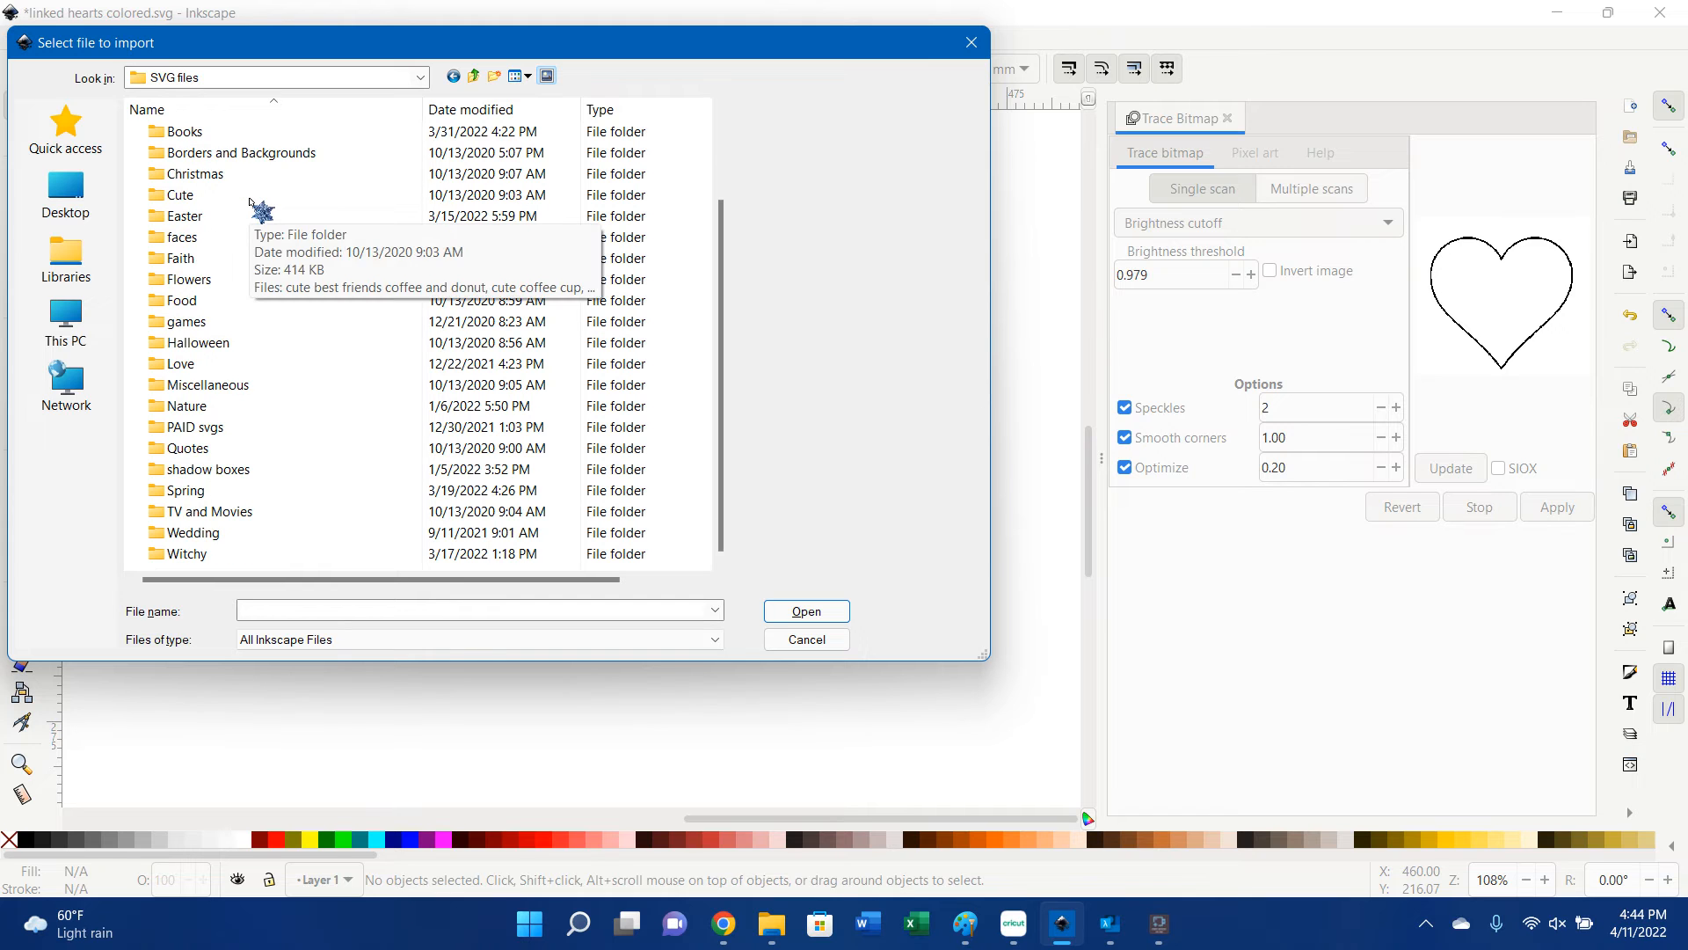
pyautogui.scroll(2, 226, 180)
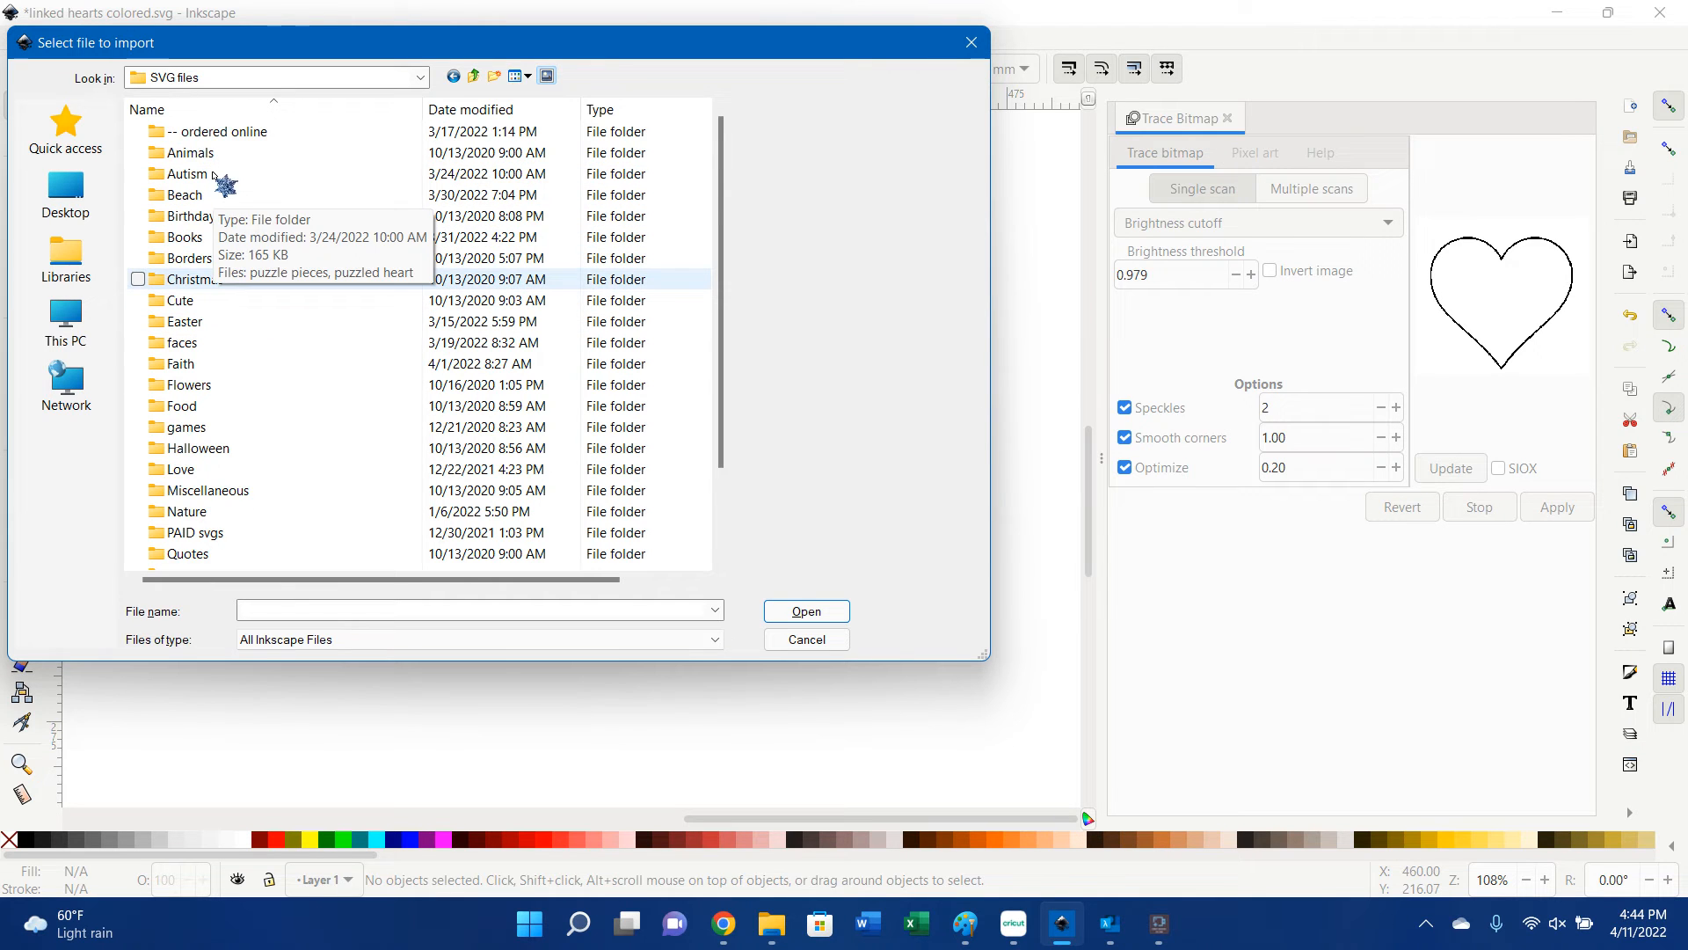
pyautogui.doubleClick(209, 153)
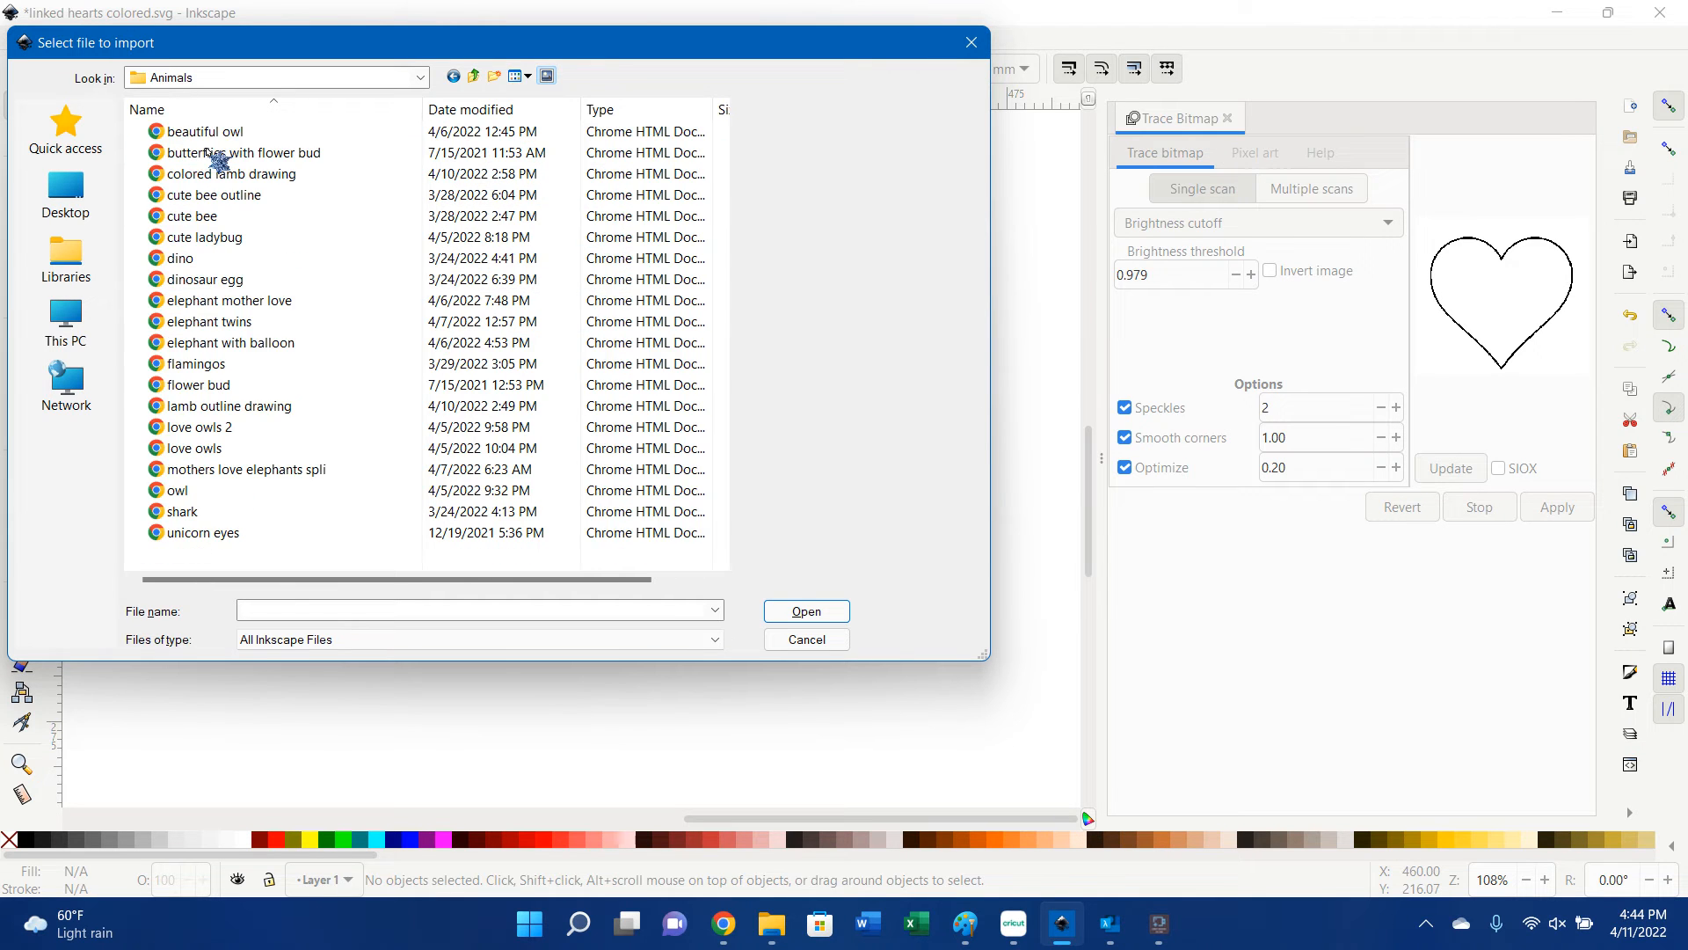
pyautogui.doubleClick(230, 301)
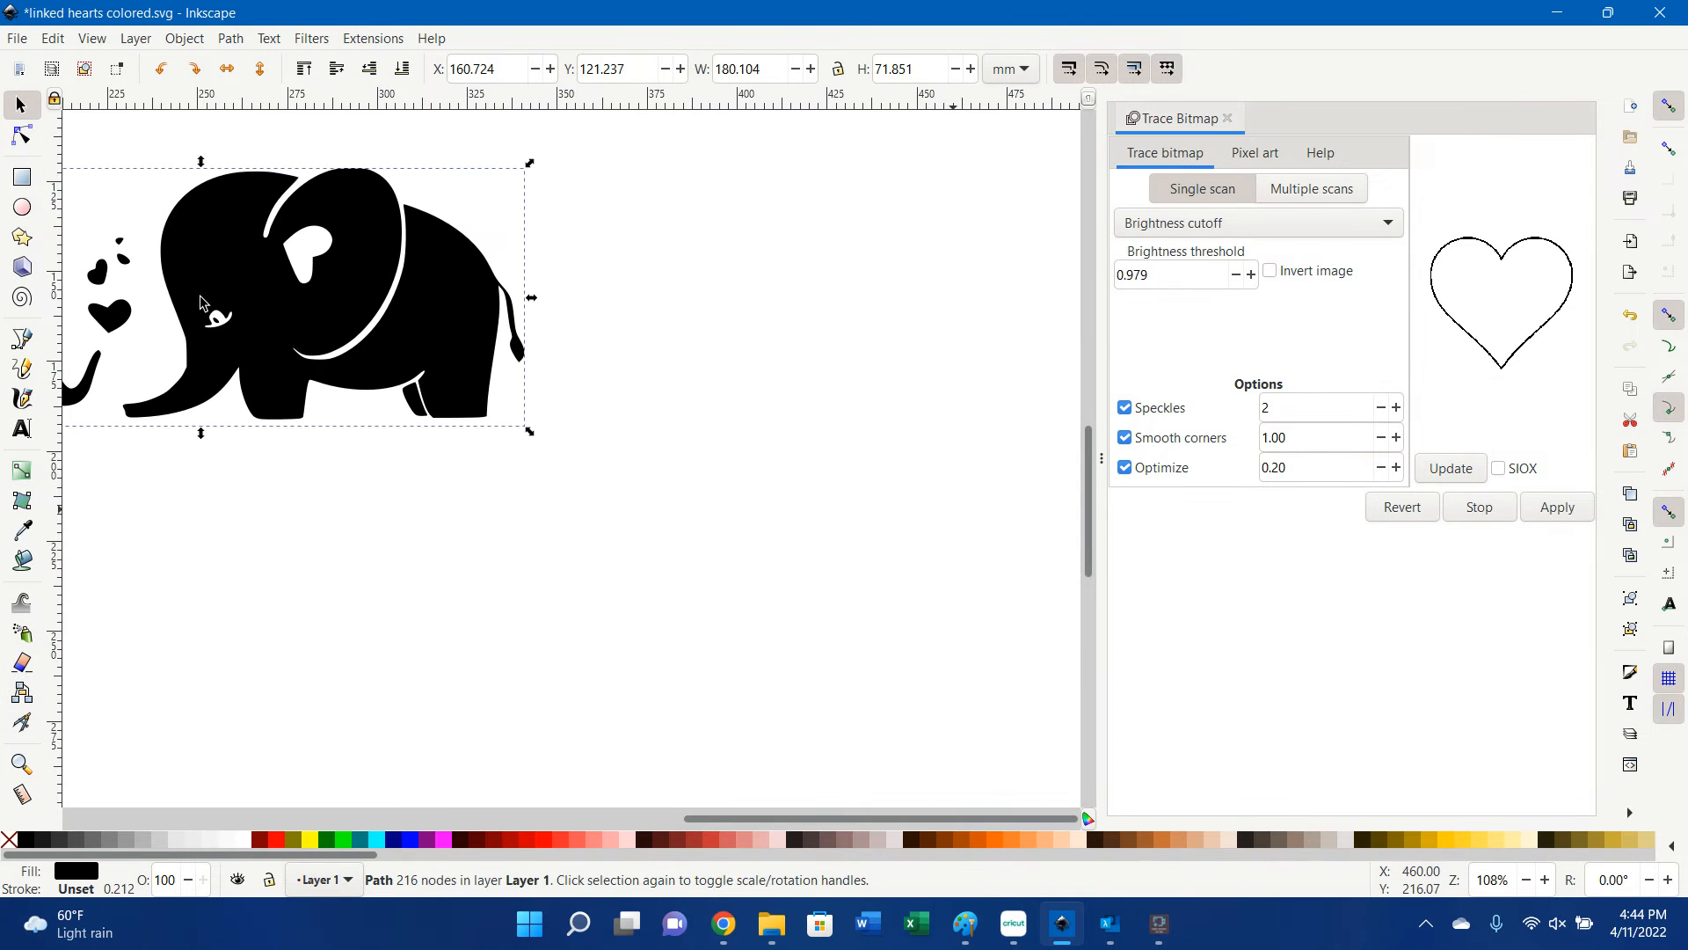
# Move the imported elephants to about X 246, Y 148 mm, lock their width-to-height ratio, and deselect them.
pyautogui.moveTo(389, 325); pyautogui.dragTo(700, 422)
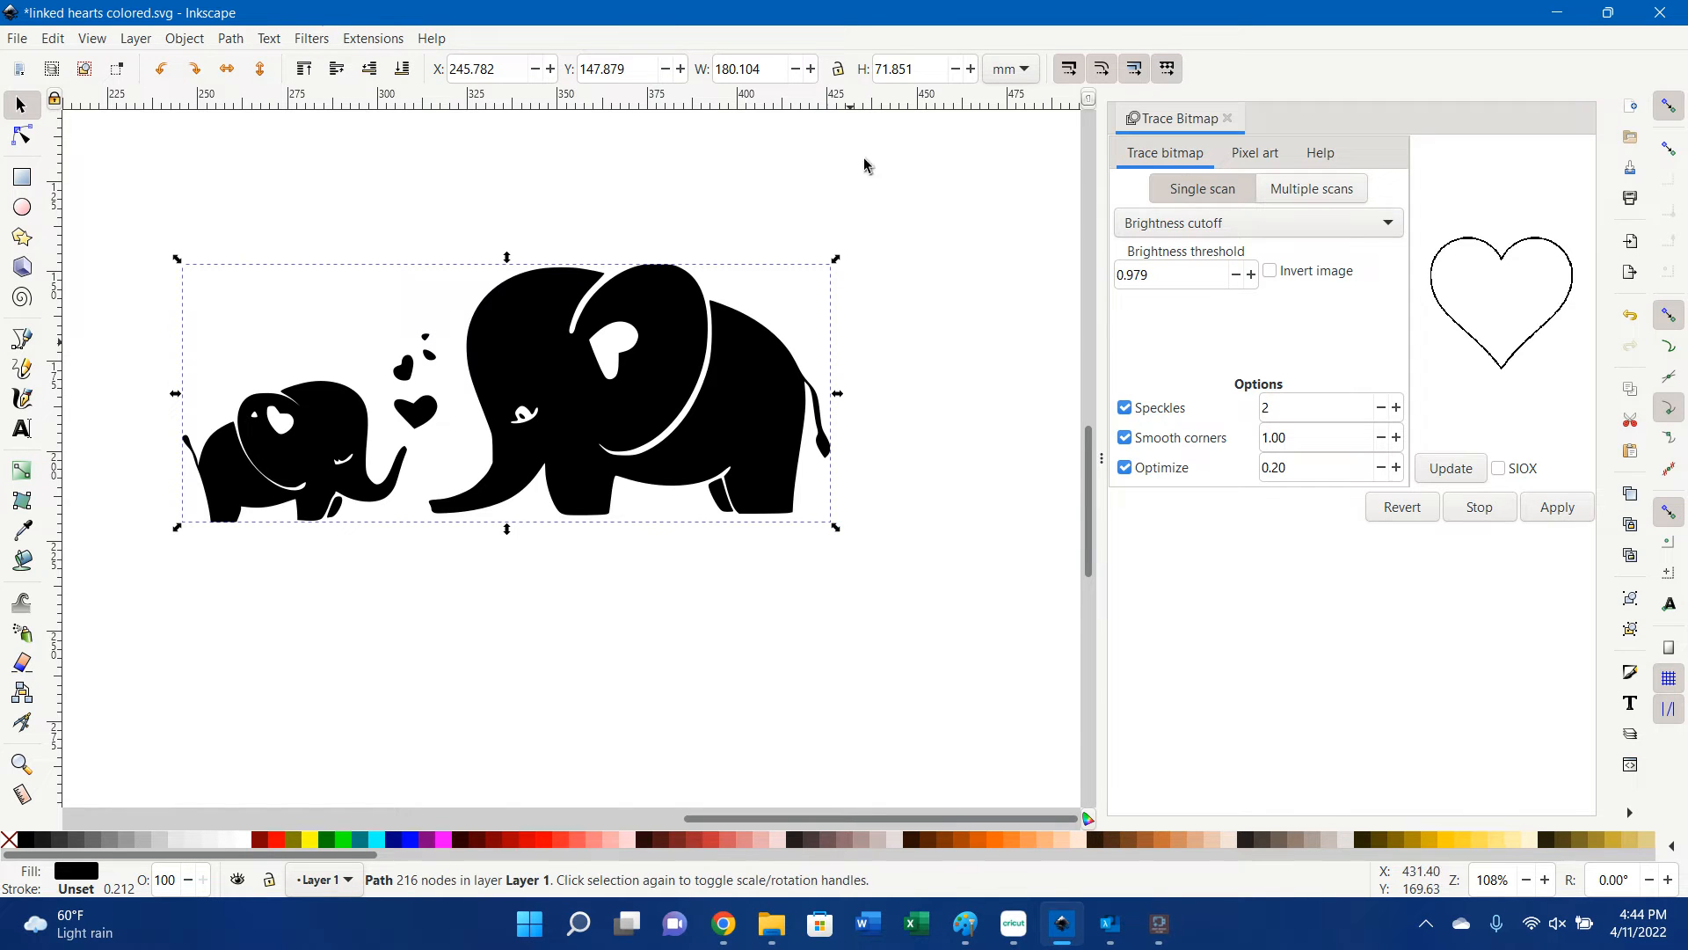
pyautogui.click(840, 70)
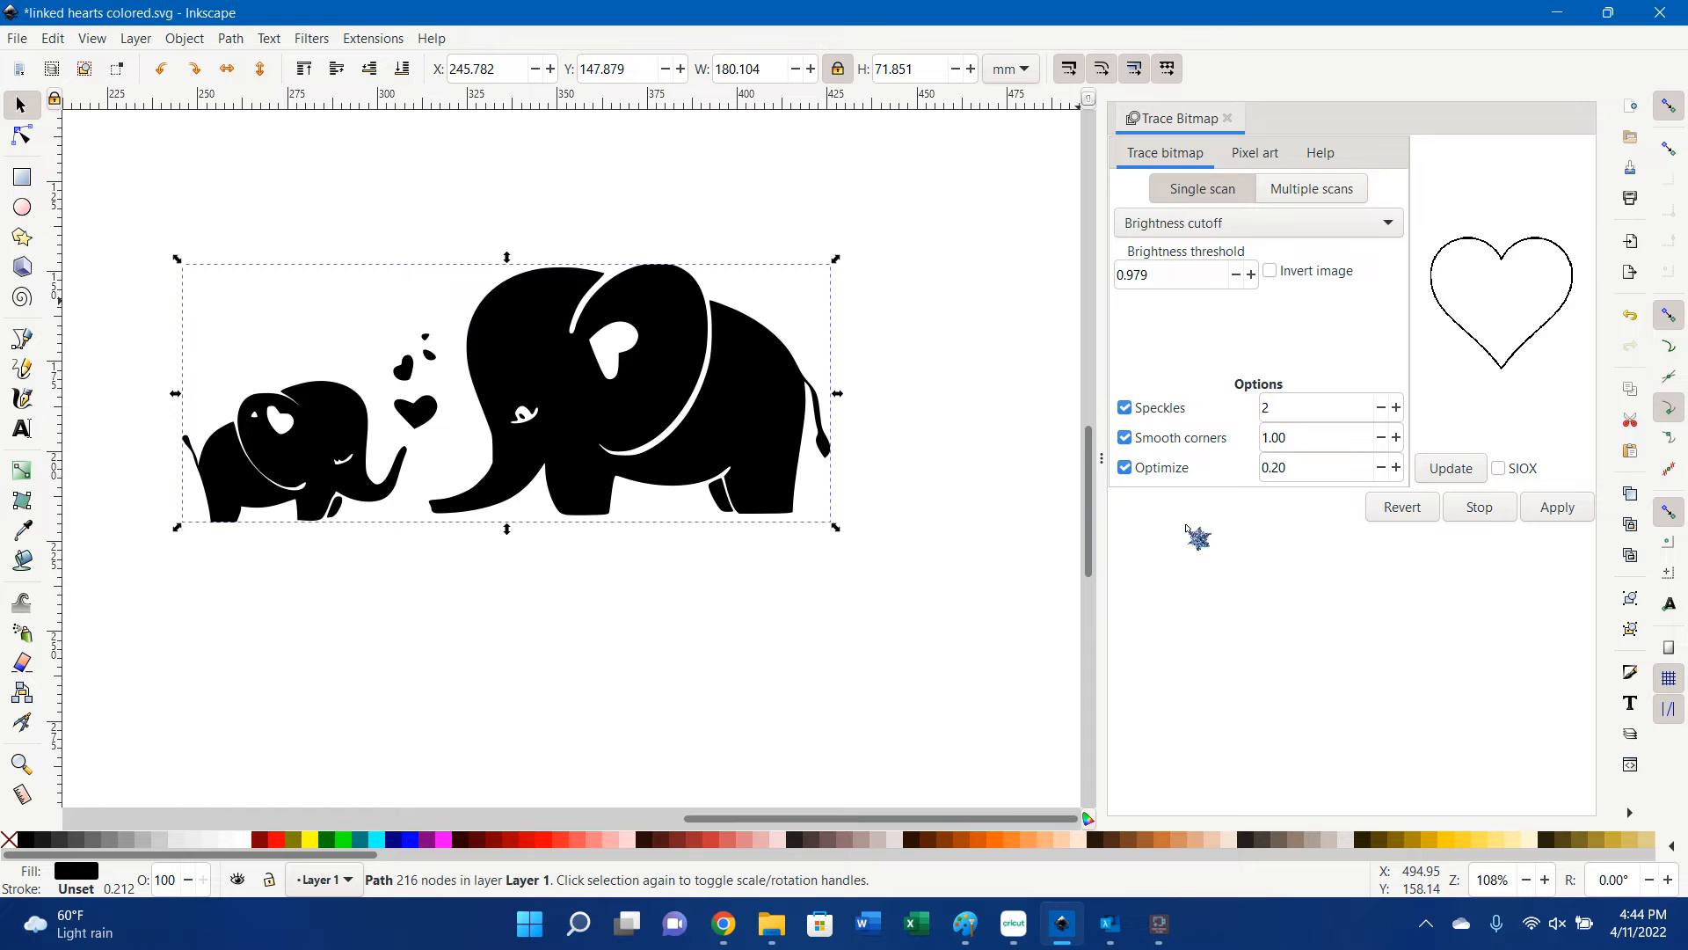
pyautogui.click(1545, 880)
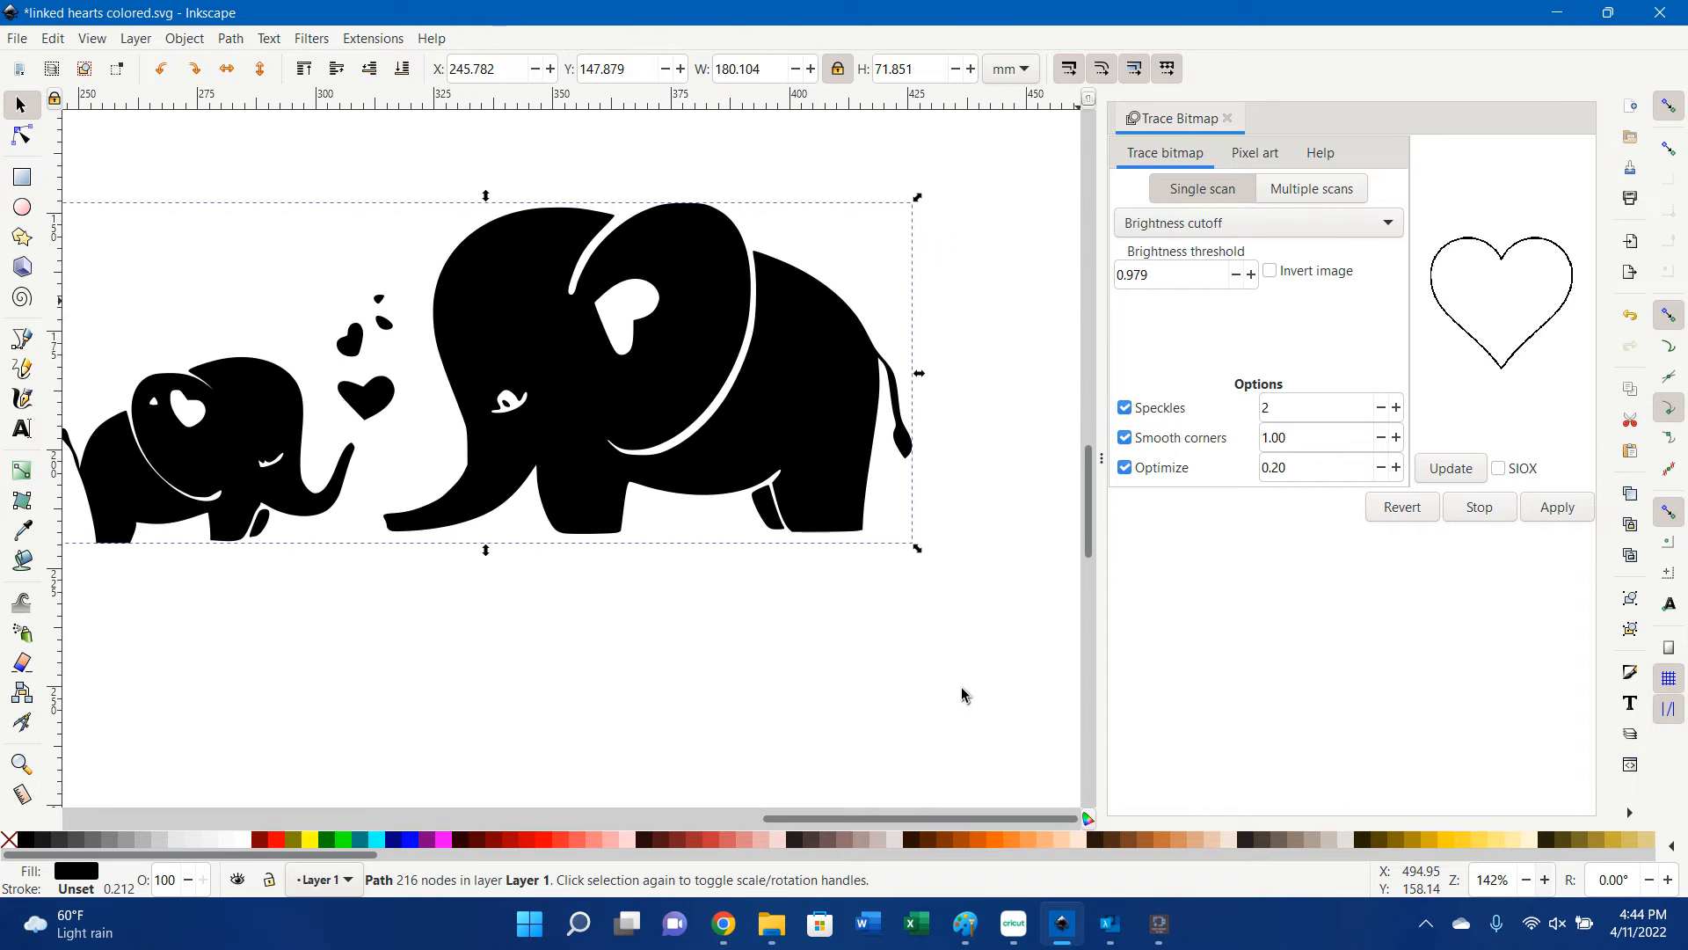
pyautogui.click(746, 697)
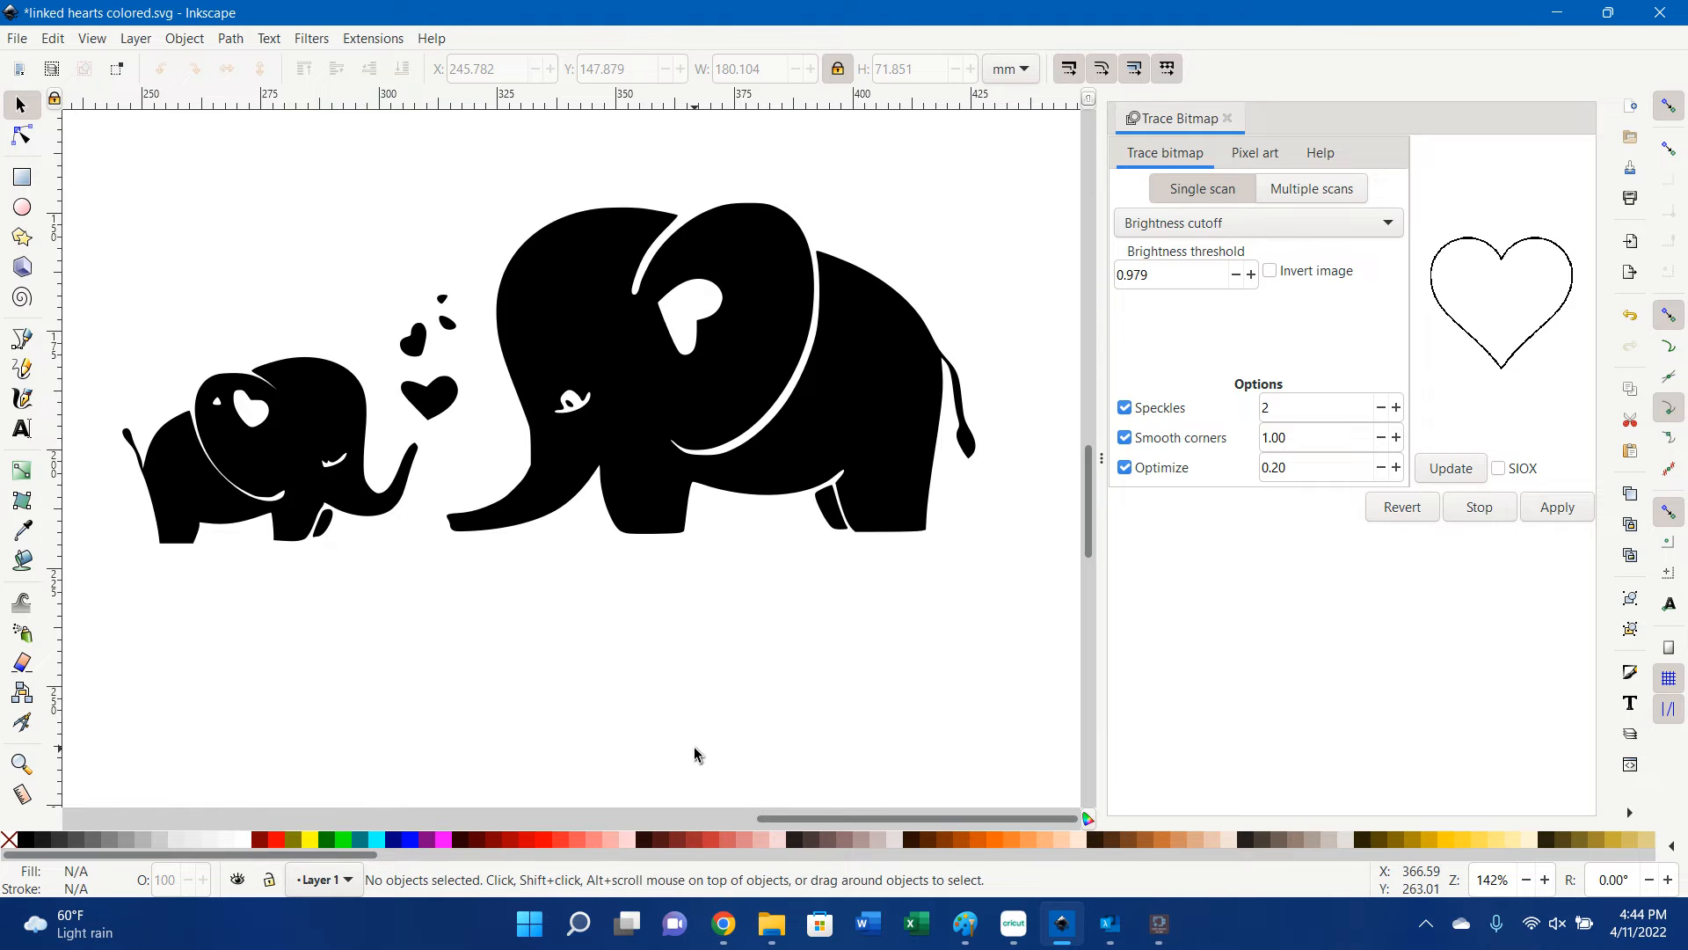
# Switch to Paint, start a new image without saving the old one, and paste the screenshot of the elephants.
pyautogui.click(965, 923)
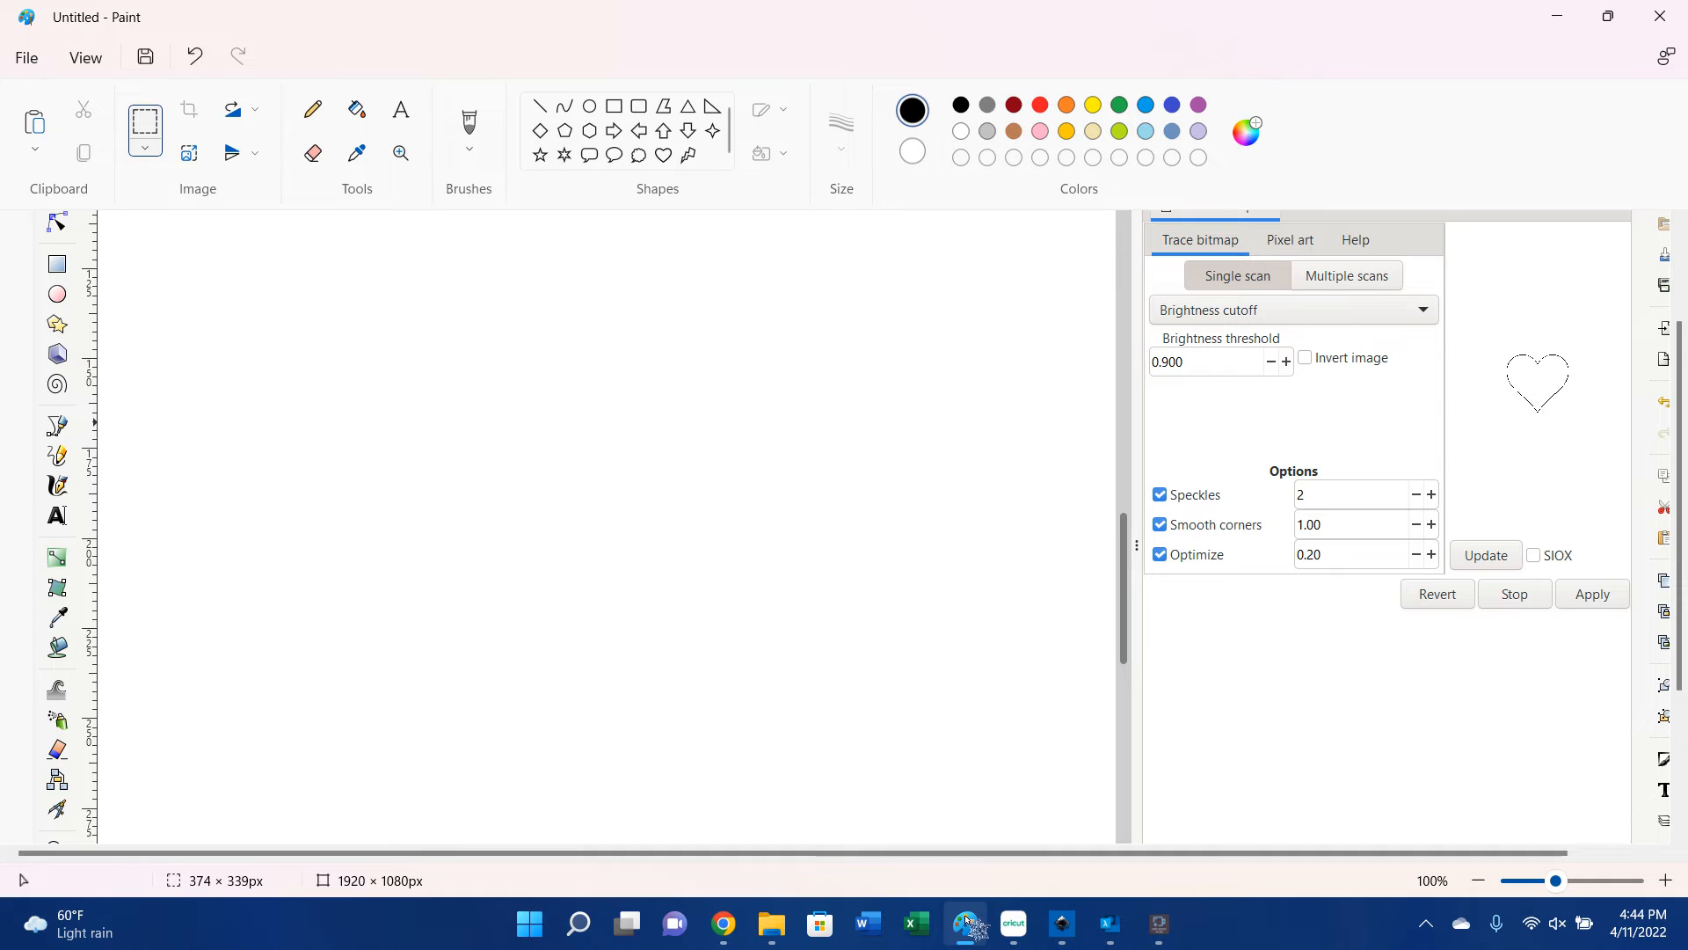
pyautogui.hotkey('ctrl', 'n')
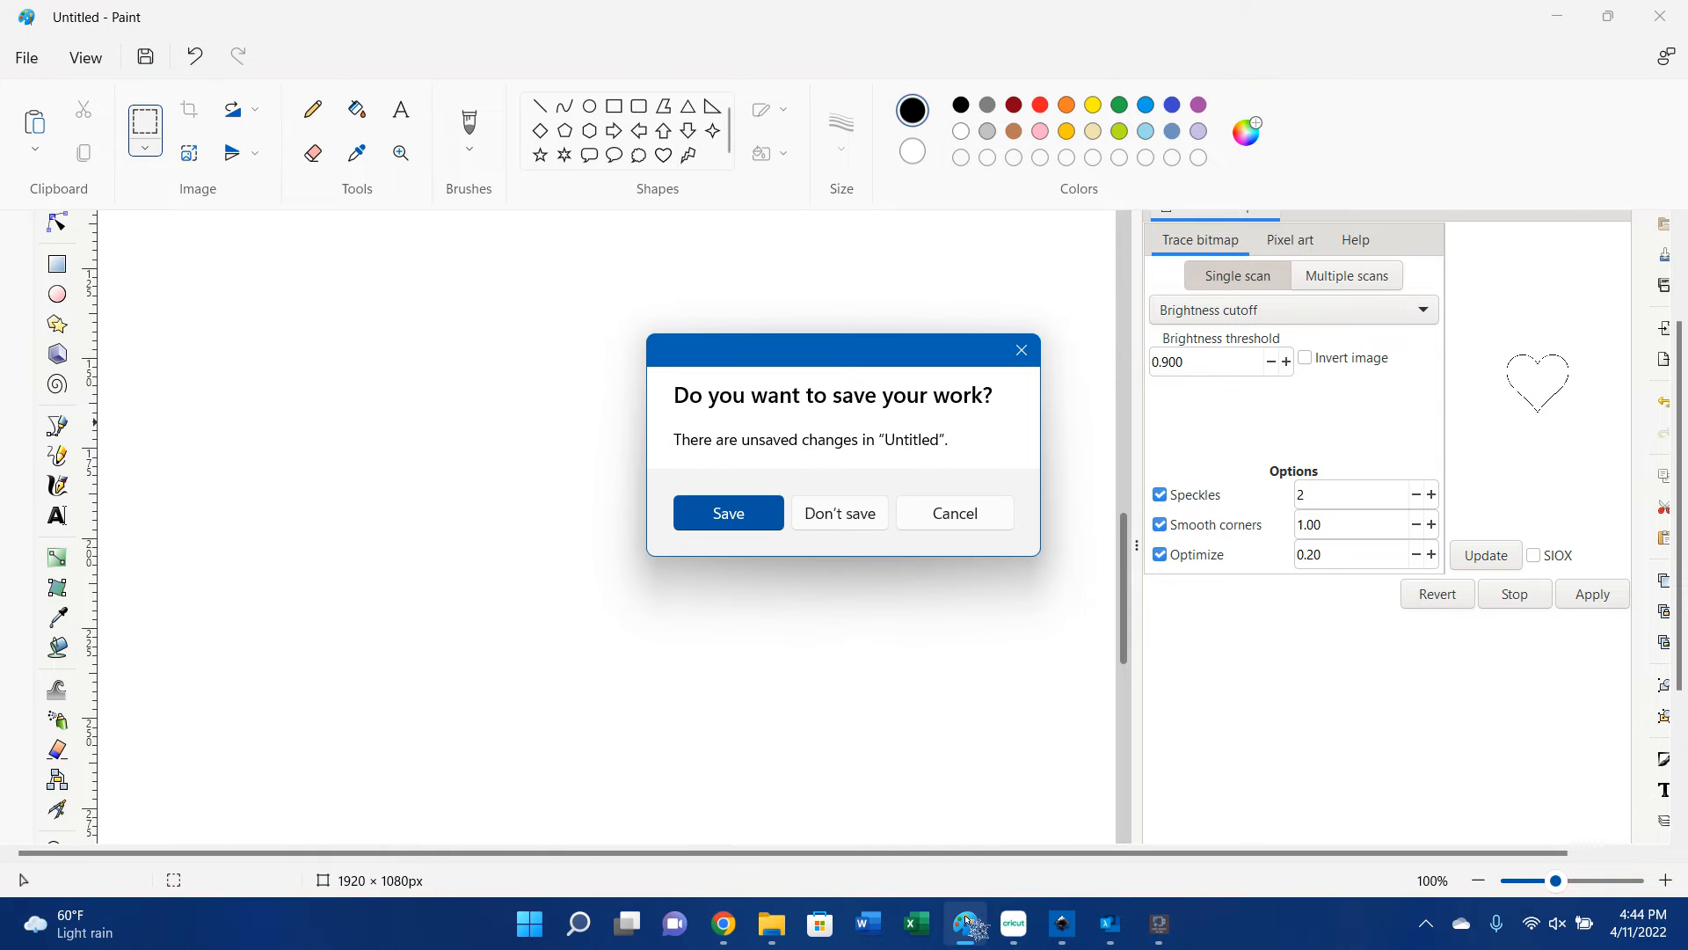
pyautogui.click(827, 517)
pyautogui.hotkey('ctrl', 'v')
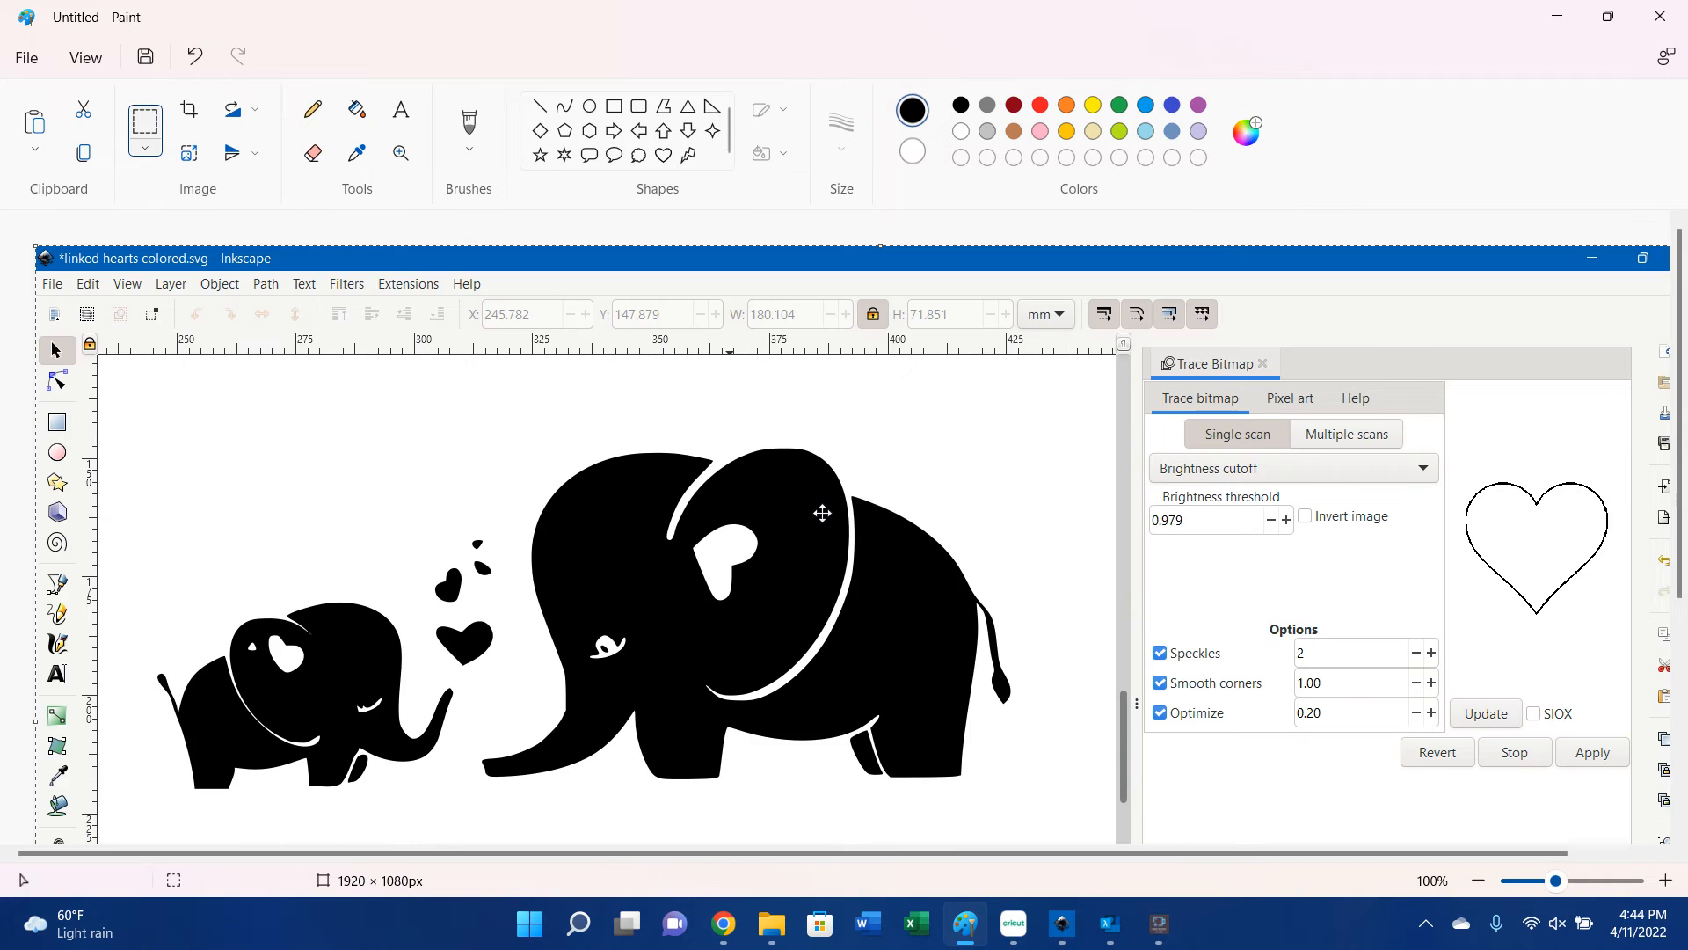
# Cut the baby elephant and the small hearts out of the screenshot with a selection of about 441 × 479 px.
pyautogui.click(152, 121)
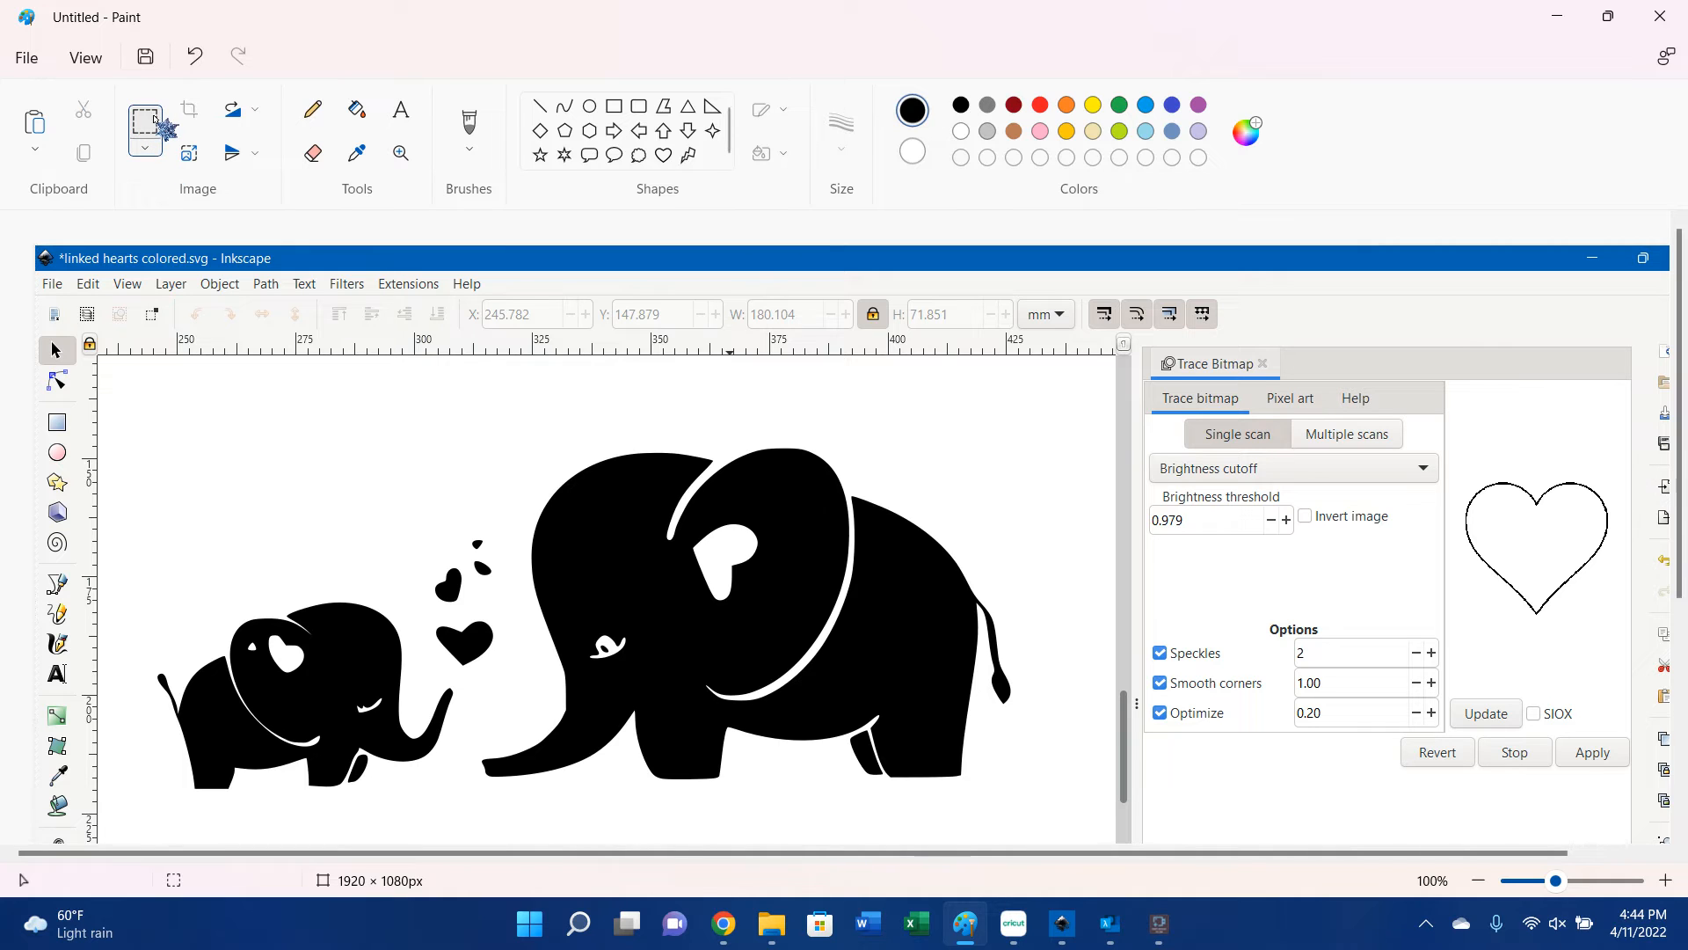
pyautogui.moveTo(116, 396)
pyautogui.mouseDown()
pyautogui.moveTo(246, 467)
pyautogui.moveTo(381, 754)
pyautogui.moveTo(503, 817)
pyautogui.mouseUp()
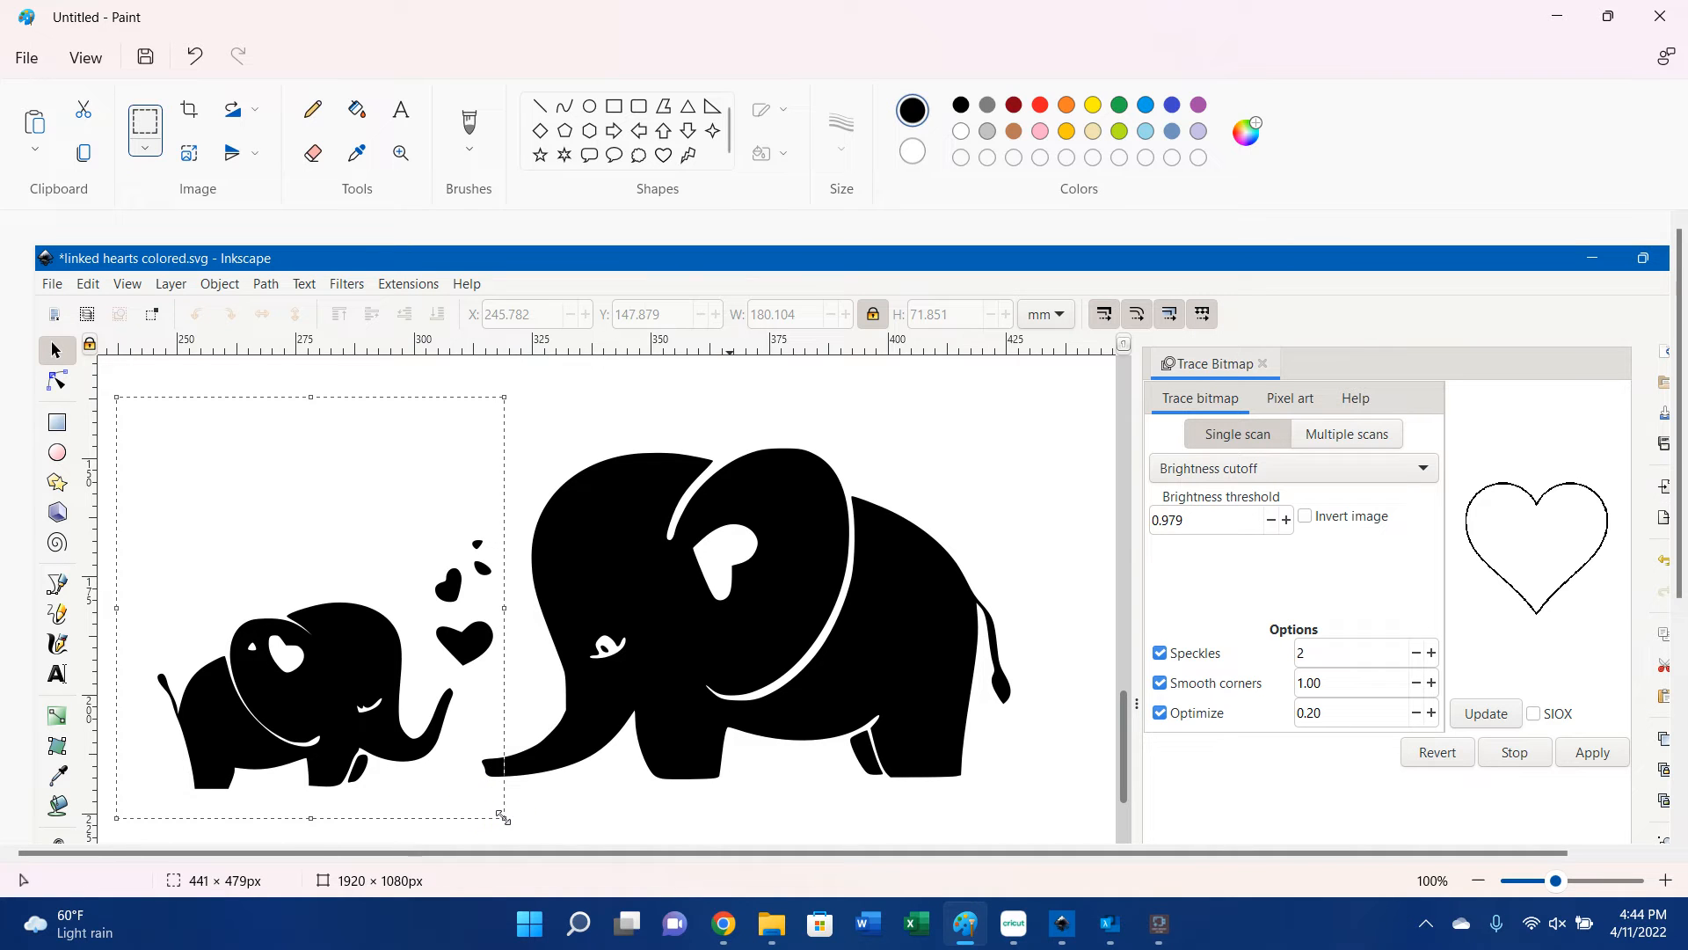
pyautogui.press('Delete')
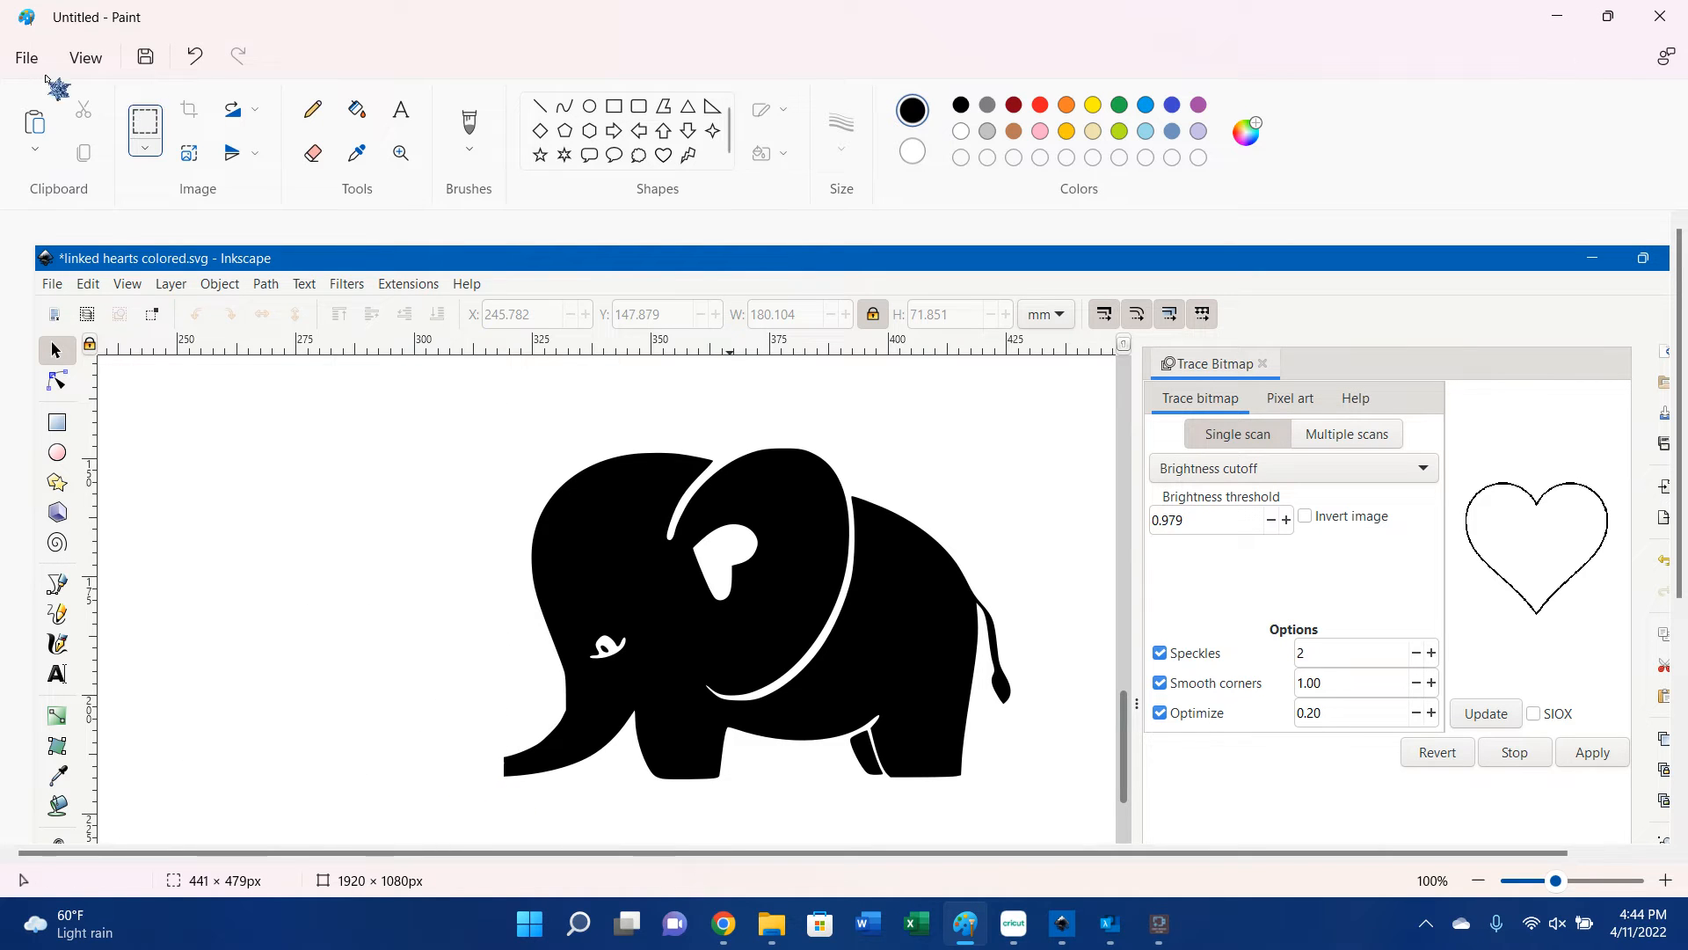
# Start another new image without saving the screenshot, and paste the cut-out baby elephant and hearts into it.
pyautogui.hotkey('ctrl', 'n')
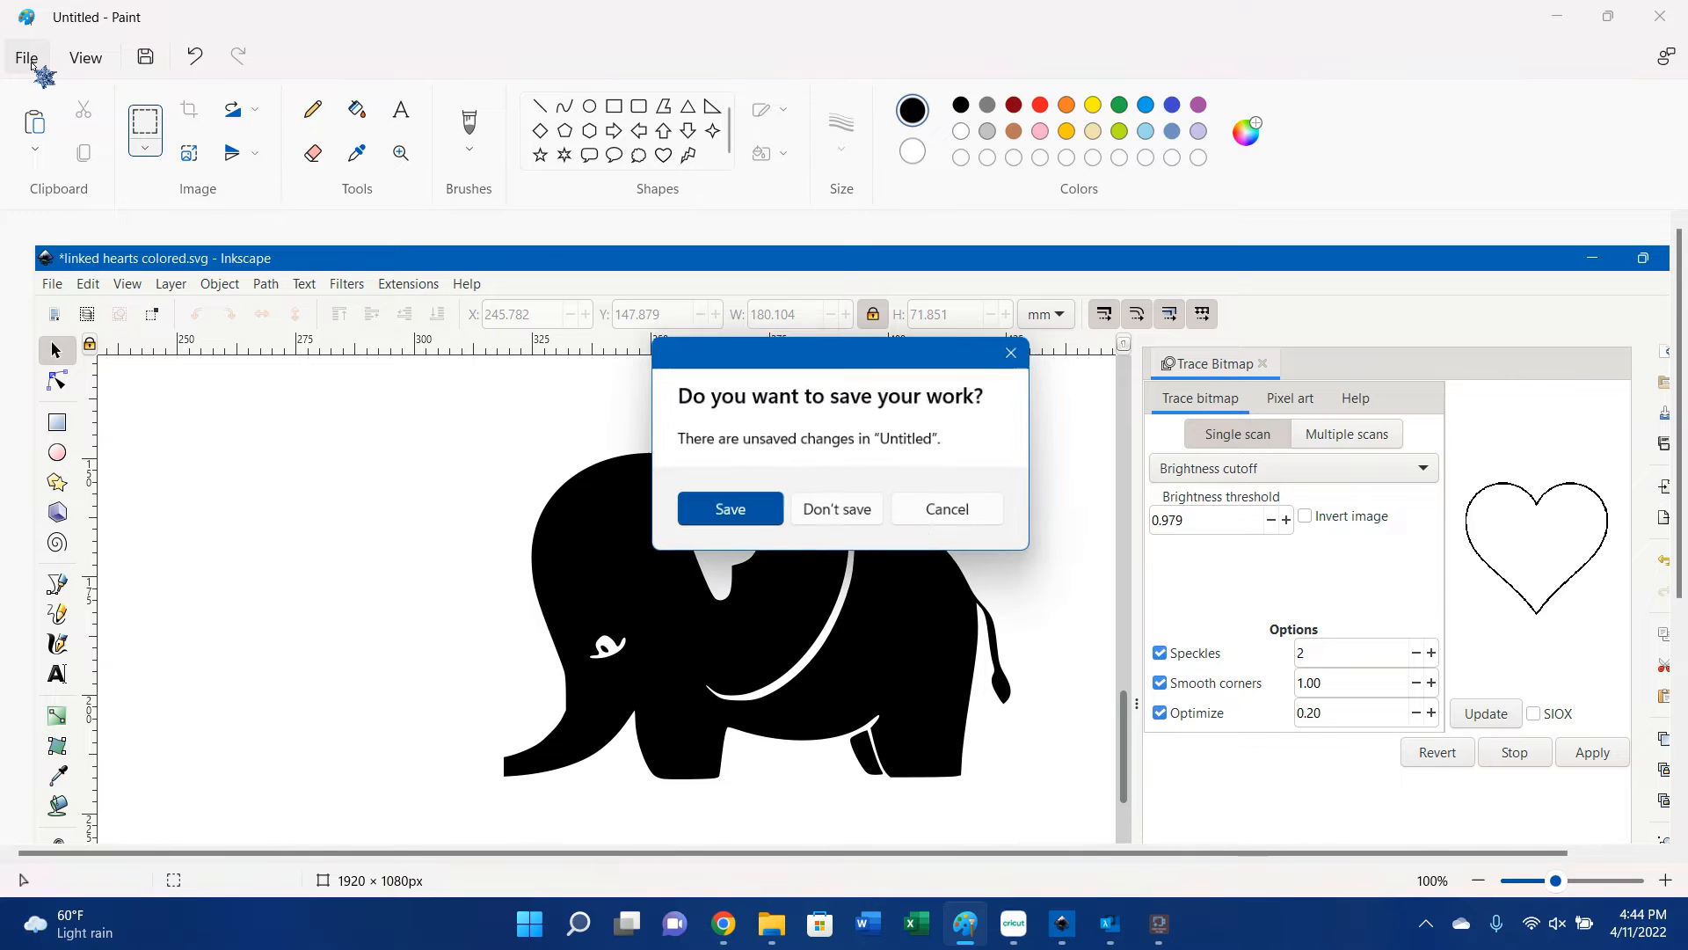
pyautogui.click(838, 517)
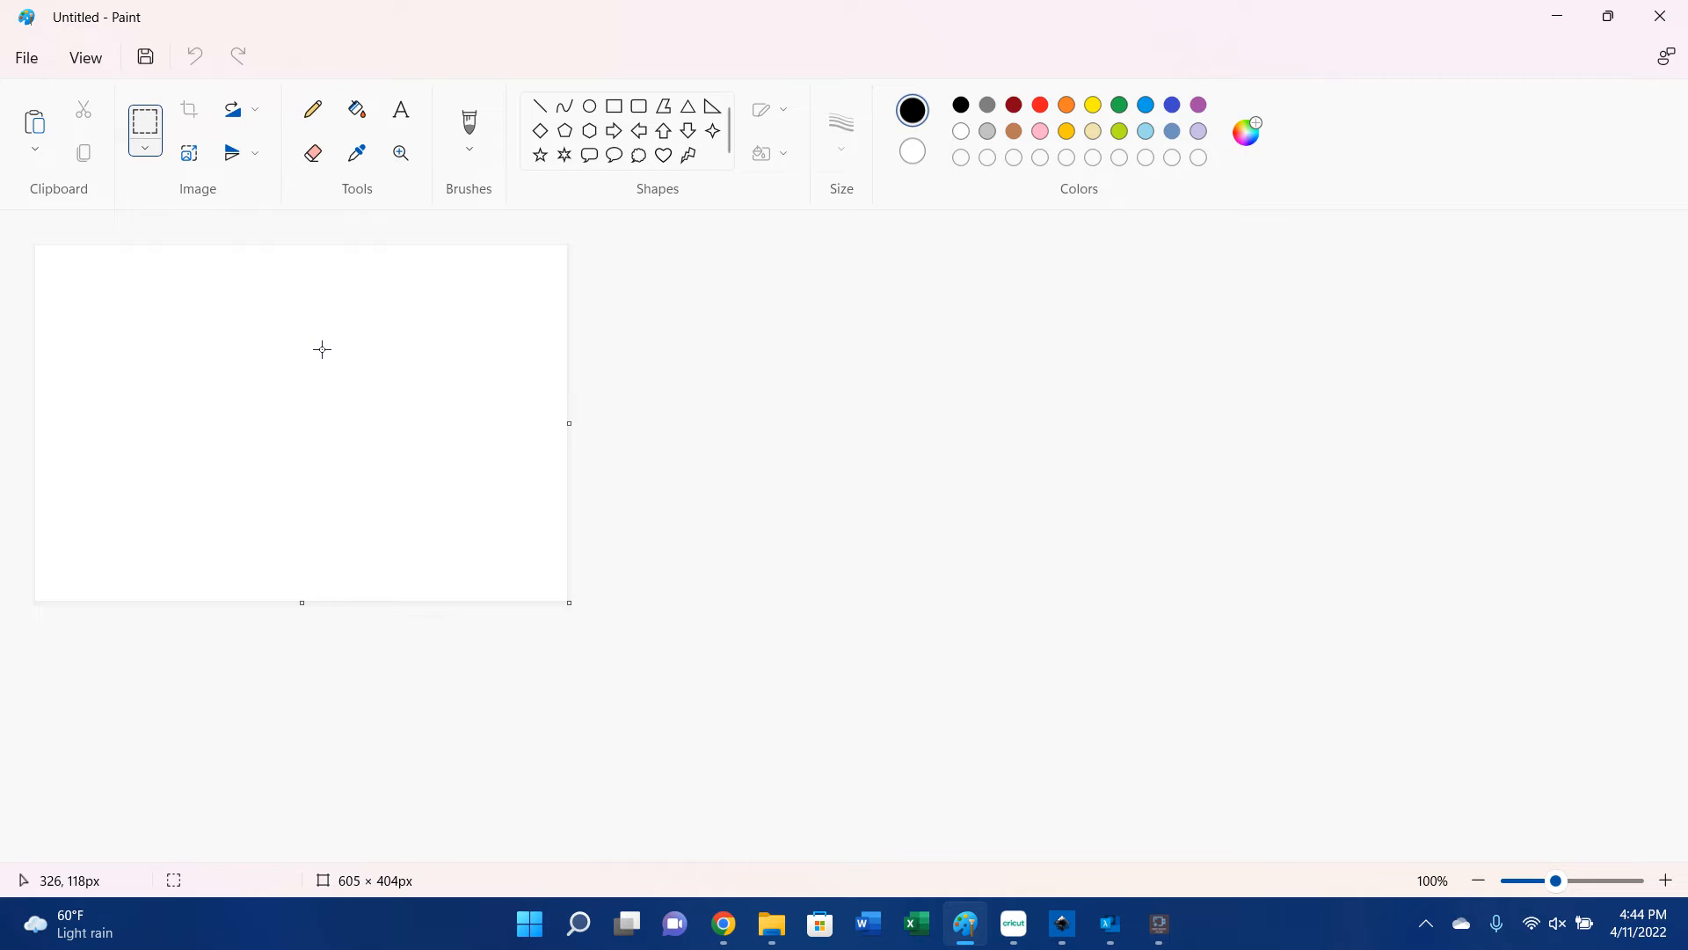
pyautogui.hotkey('ctrl', 'v')
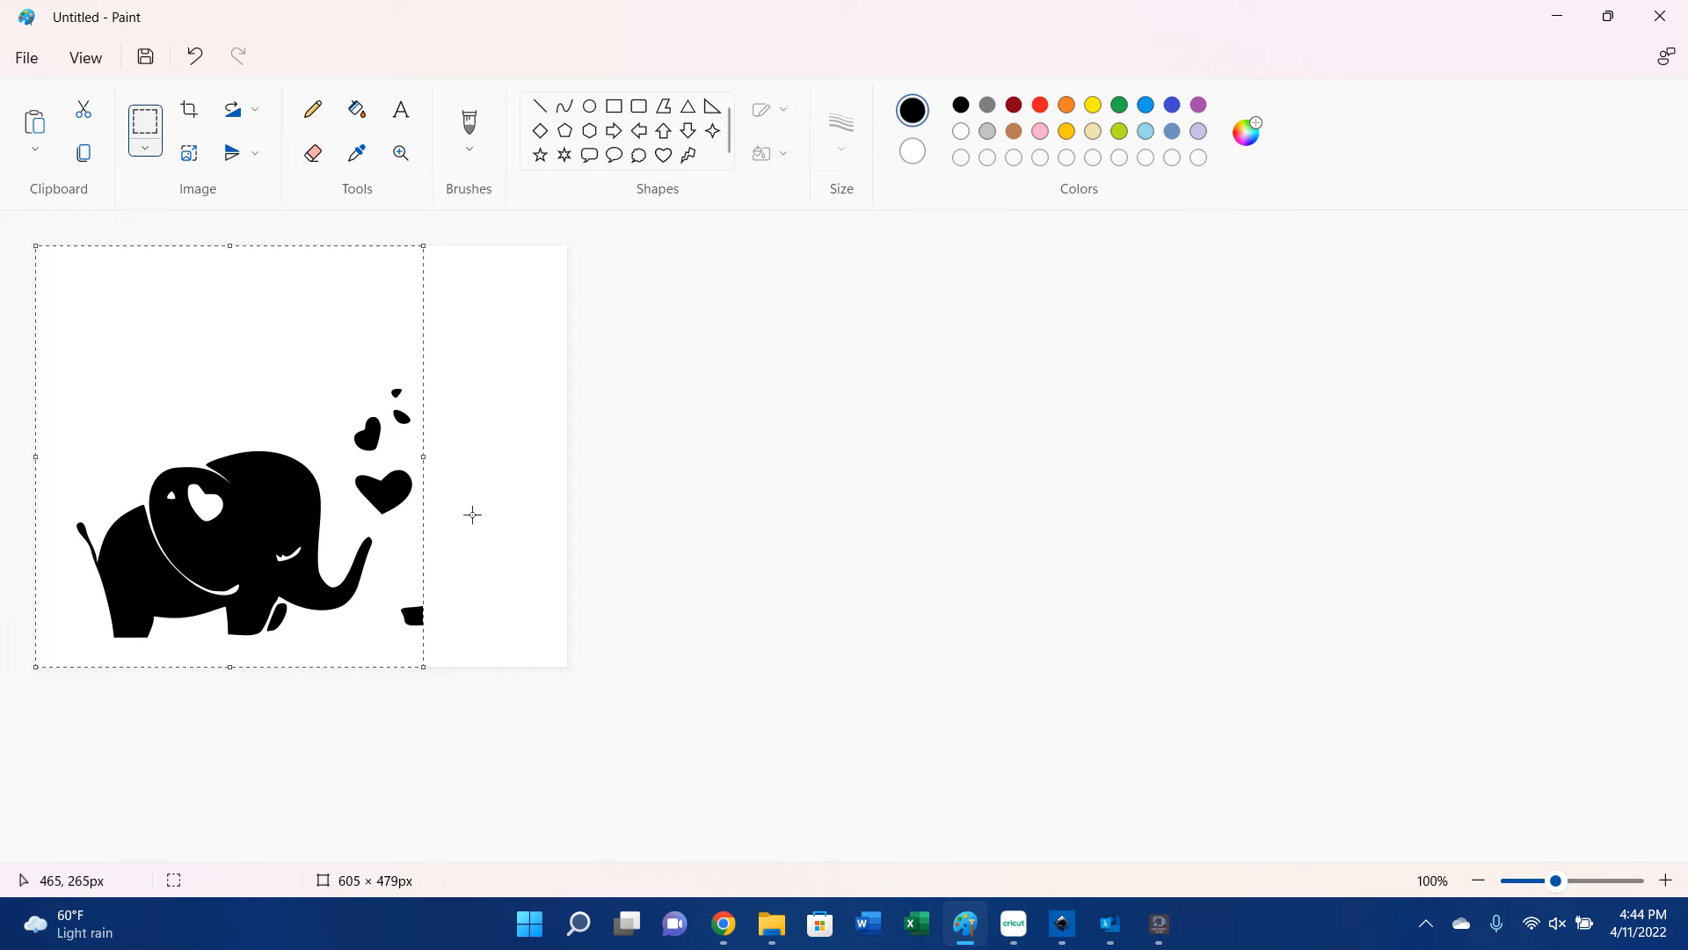
pyautogui.click(490, 546)
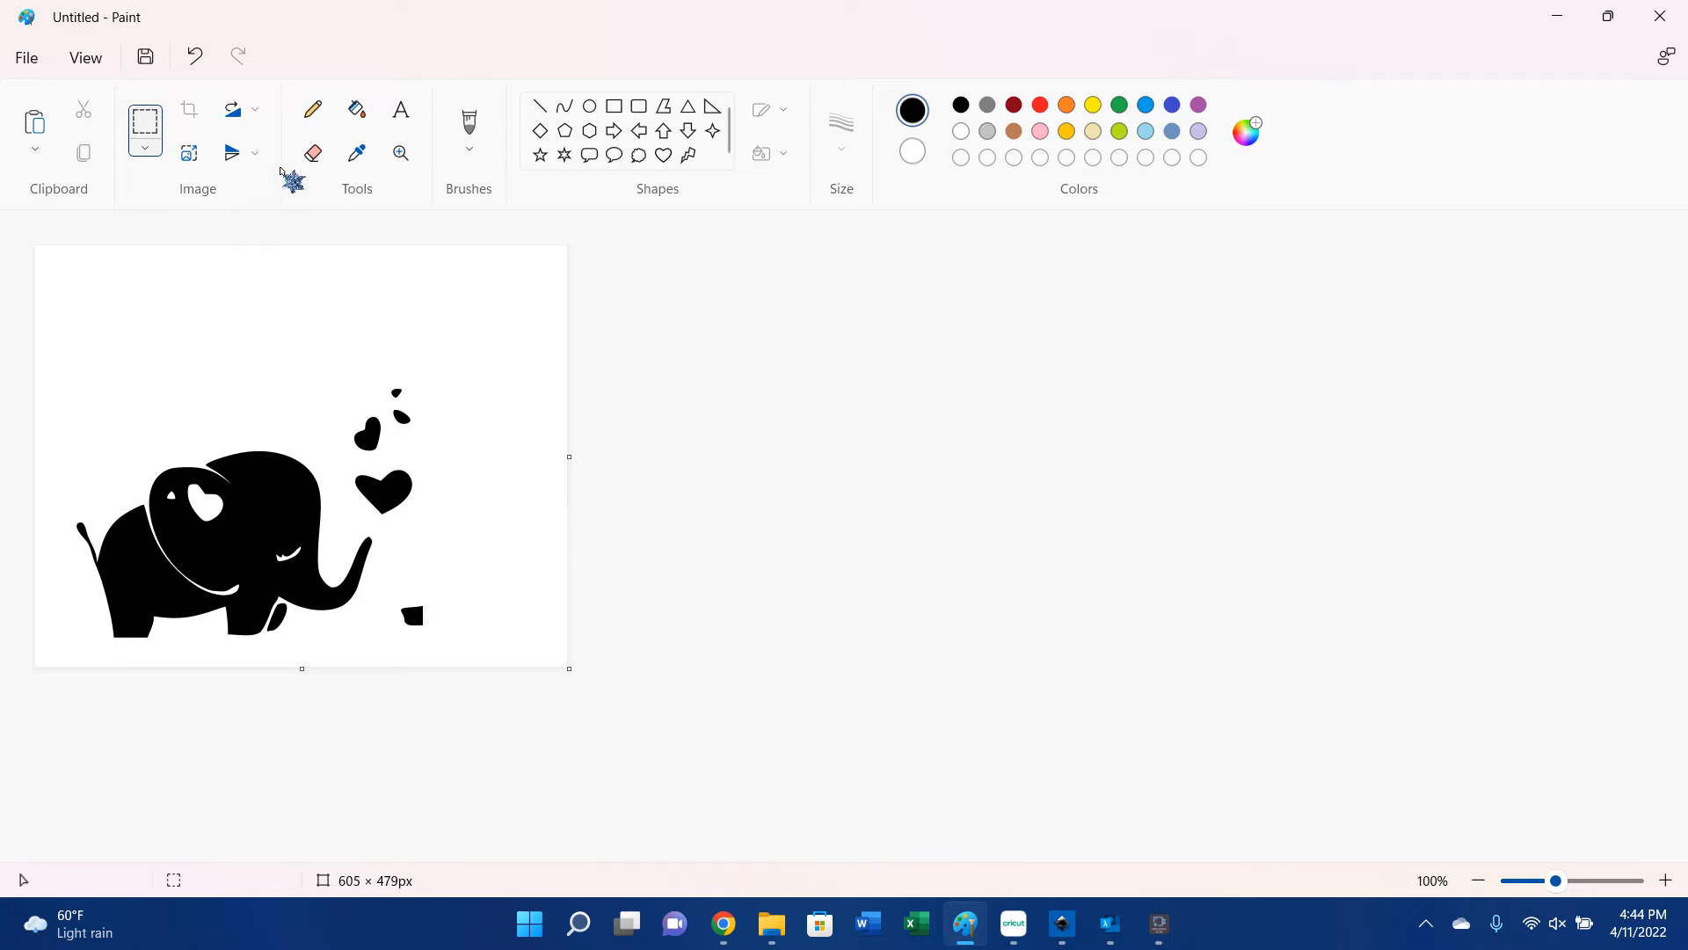
# Erase the leftover tip of the mother's trunk and narrow the canvas to about 474 px wide.
pyautogui.click(309, 156)
pyautogui.moveTo(417, 617)
pyautogui.mouseDown()
pyautogui.moveTo(406, 633)
pyautogui.moveTo(407, 606)
pyautogui.mouseUp()
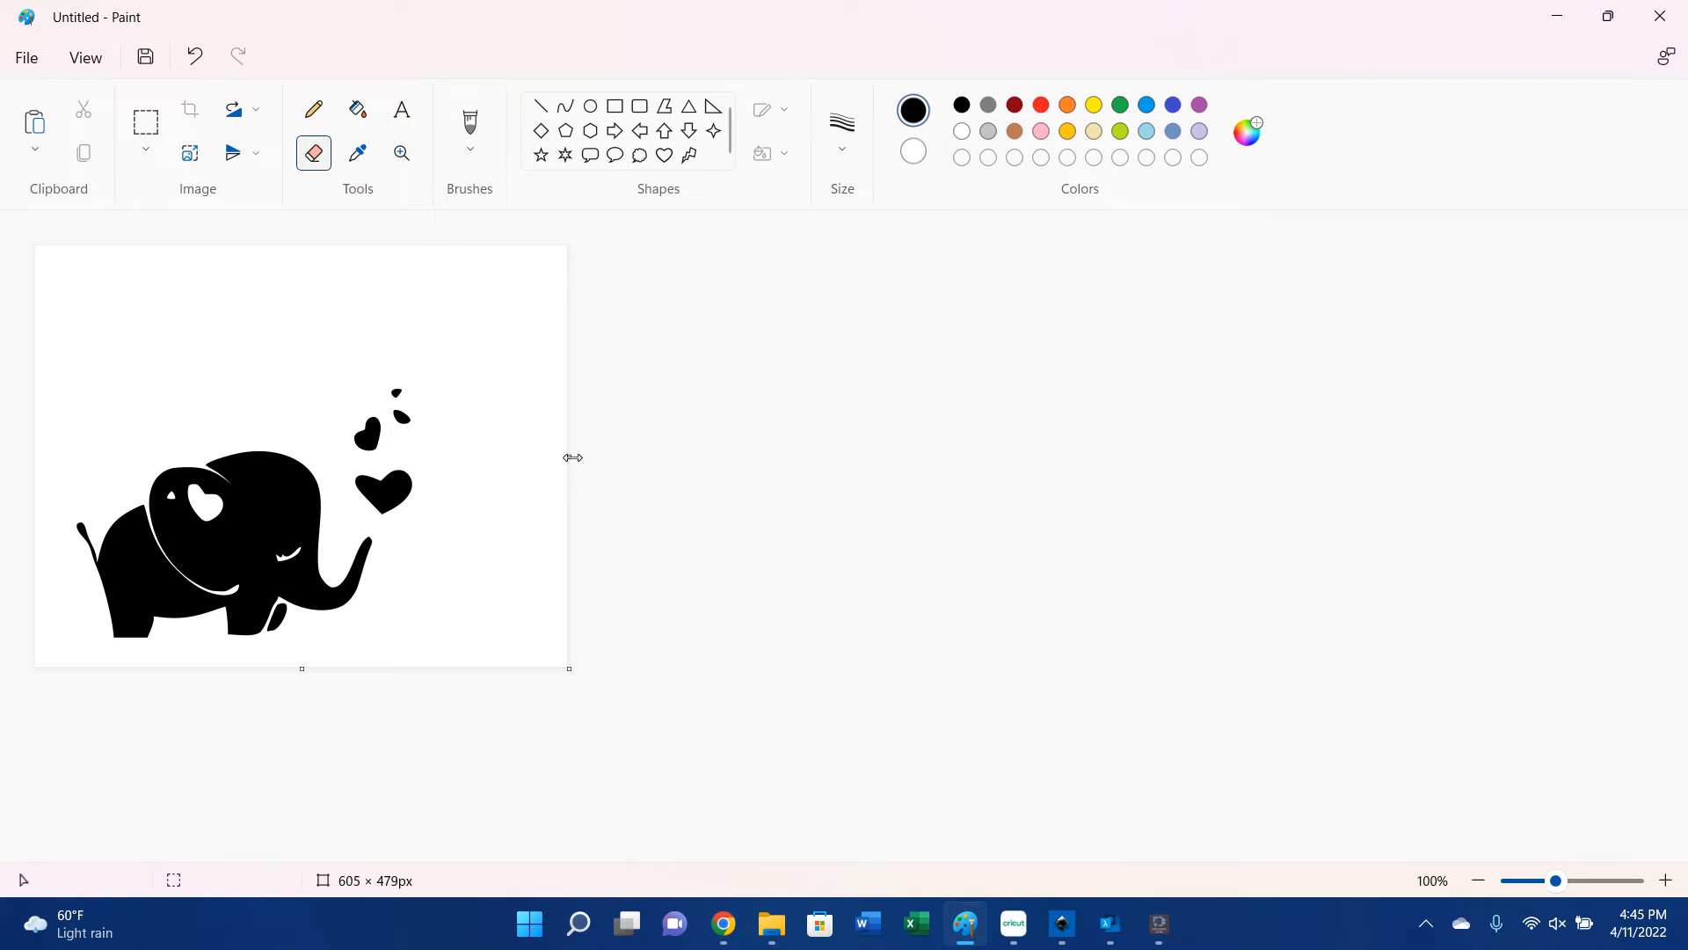
pyautogui.moveTo(572, 457); pyautogui.dragTo(452, 461)
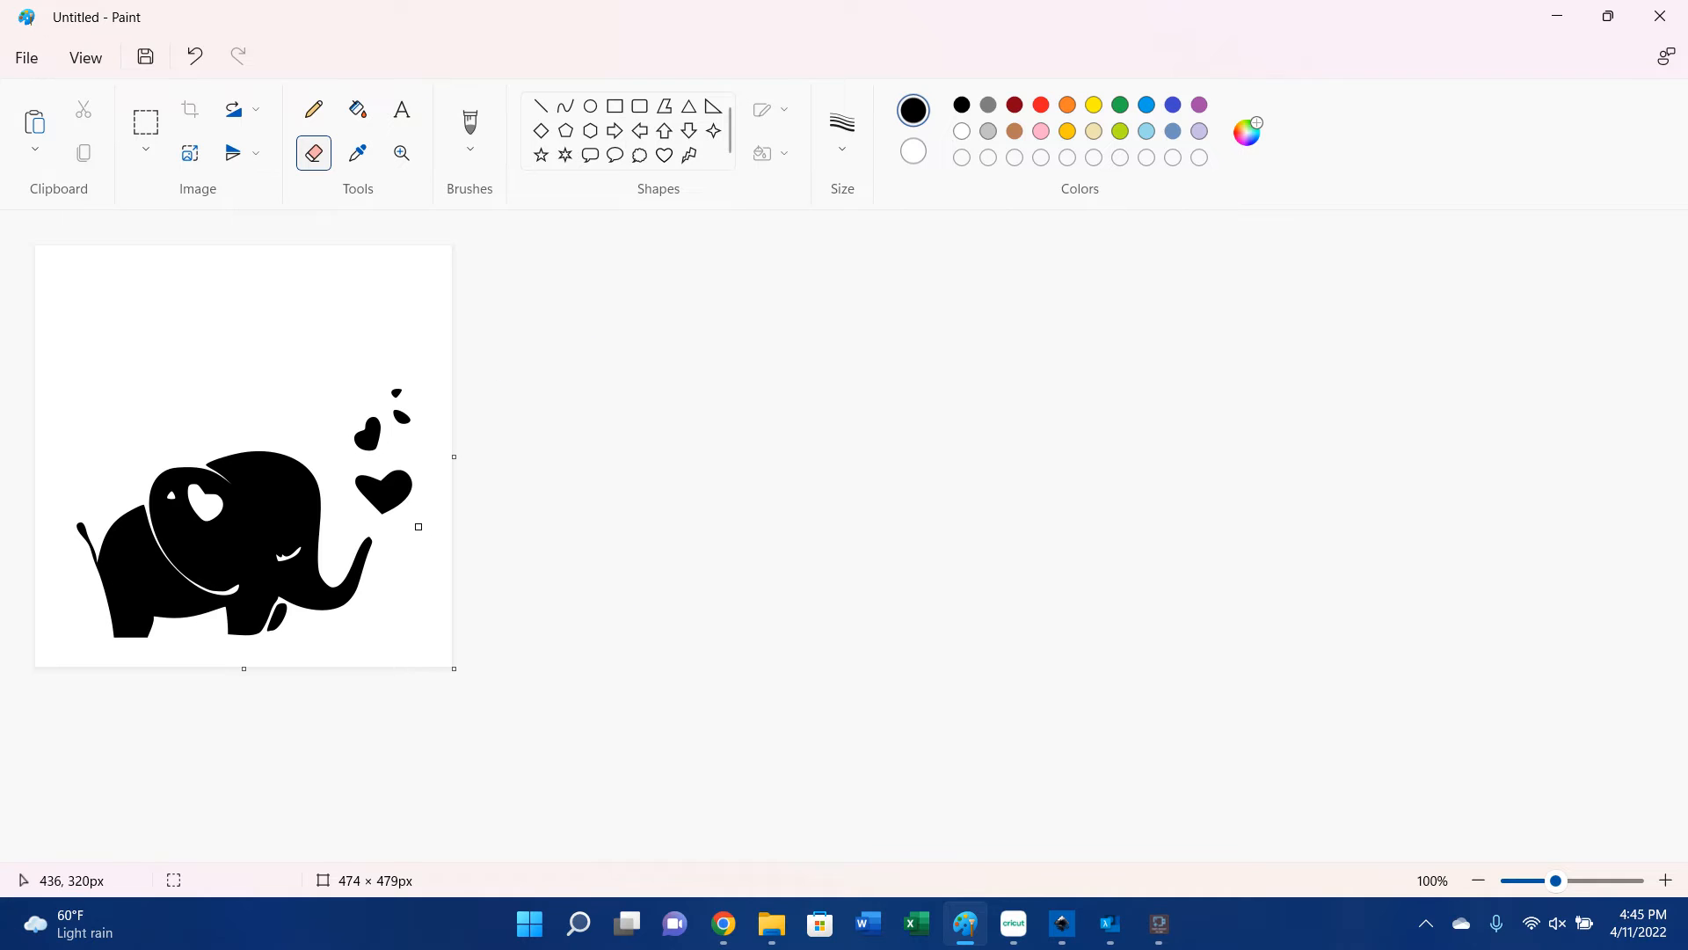
pyautogui.moveTo(1012, 941)
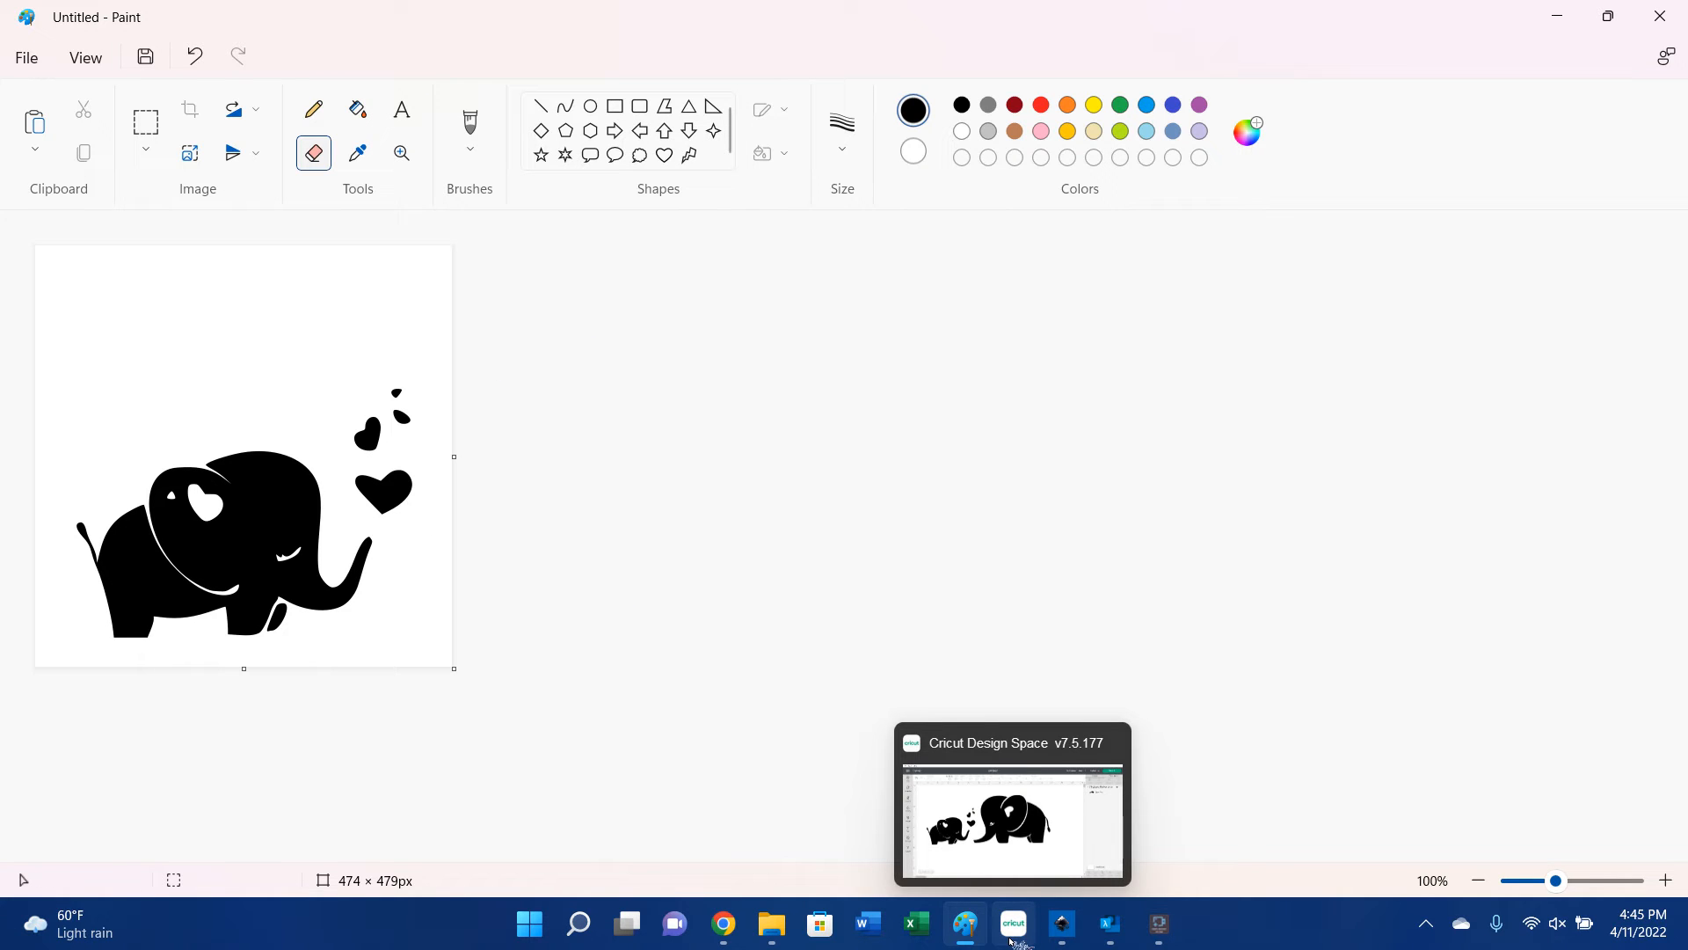
pyautogui.moveTo(1114, 933)
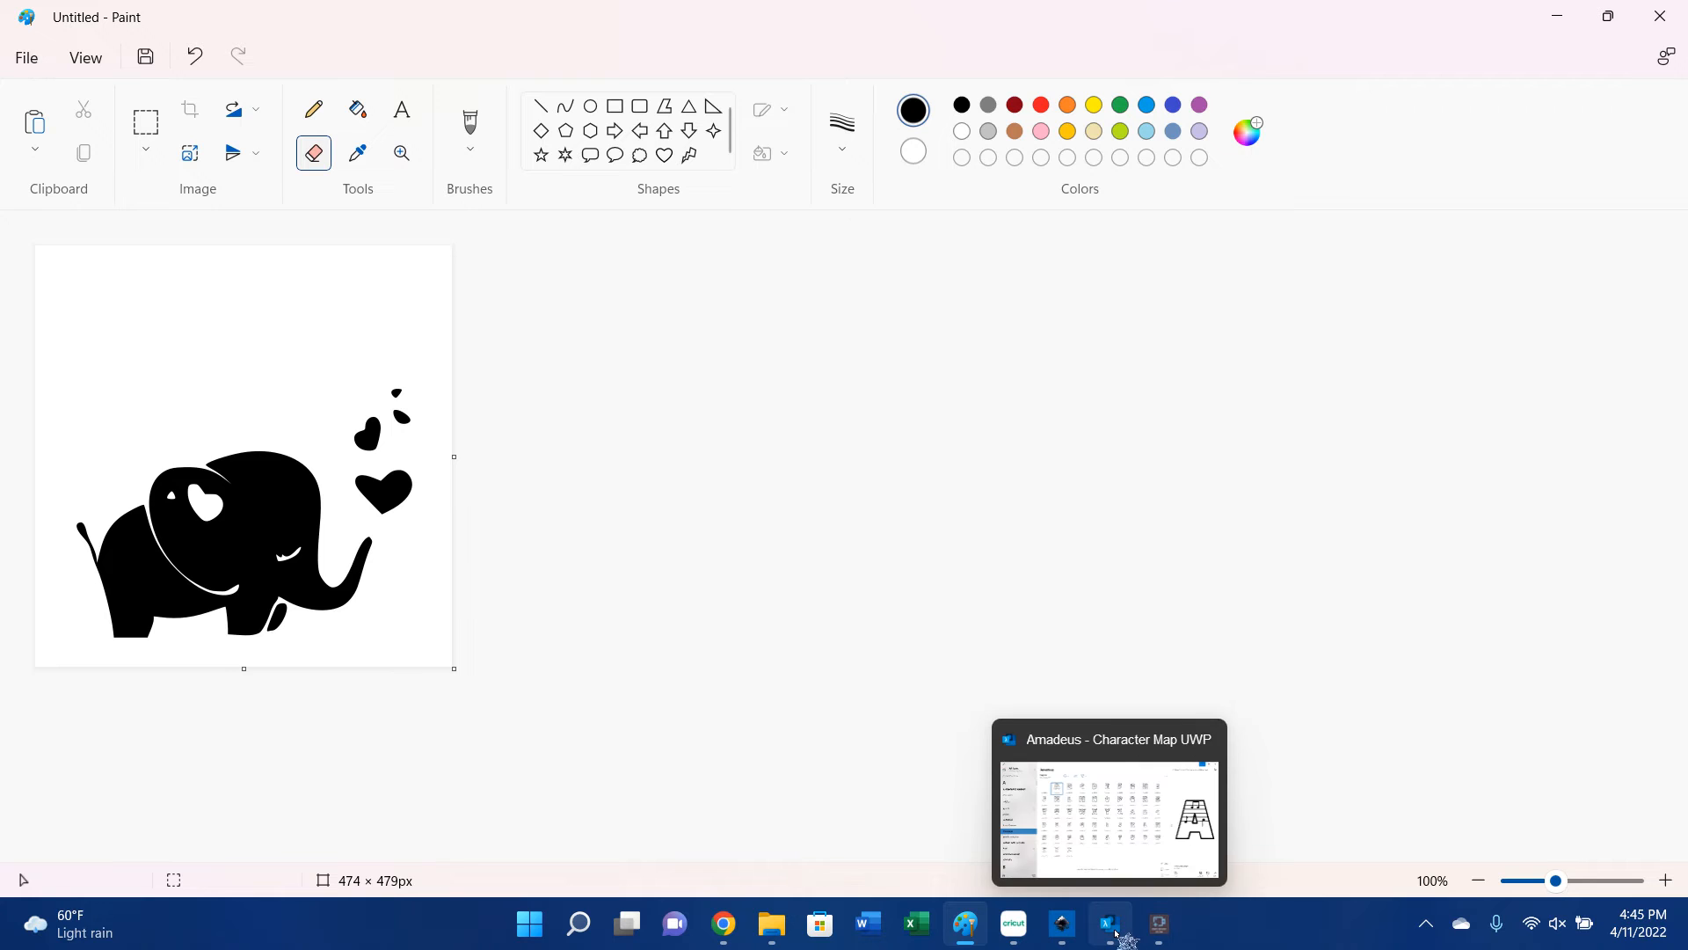
pyautogui.click(1064, 925)
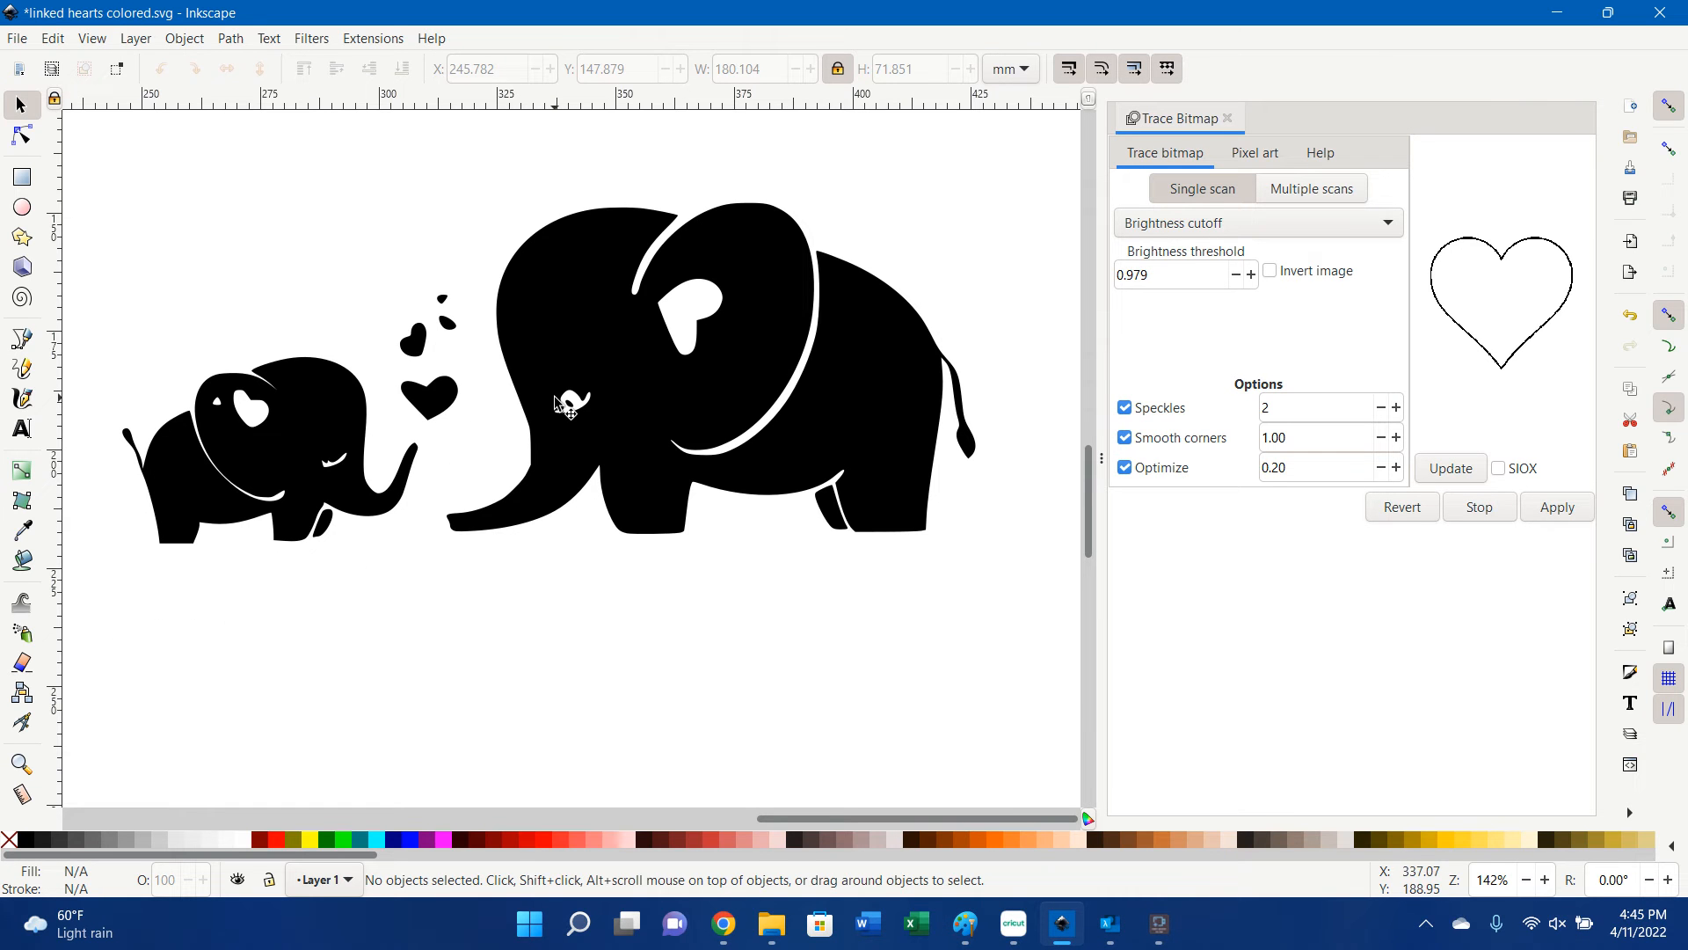
pyautogui.click(803, 618)
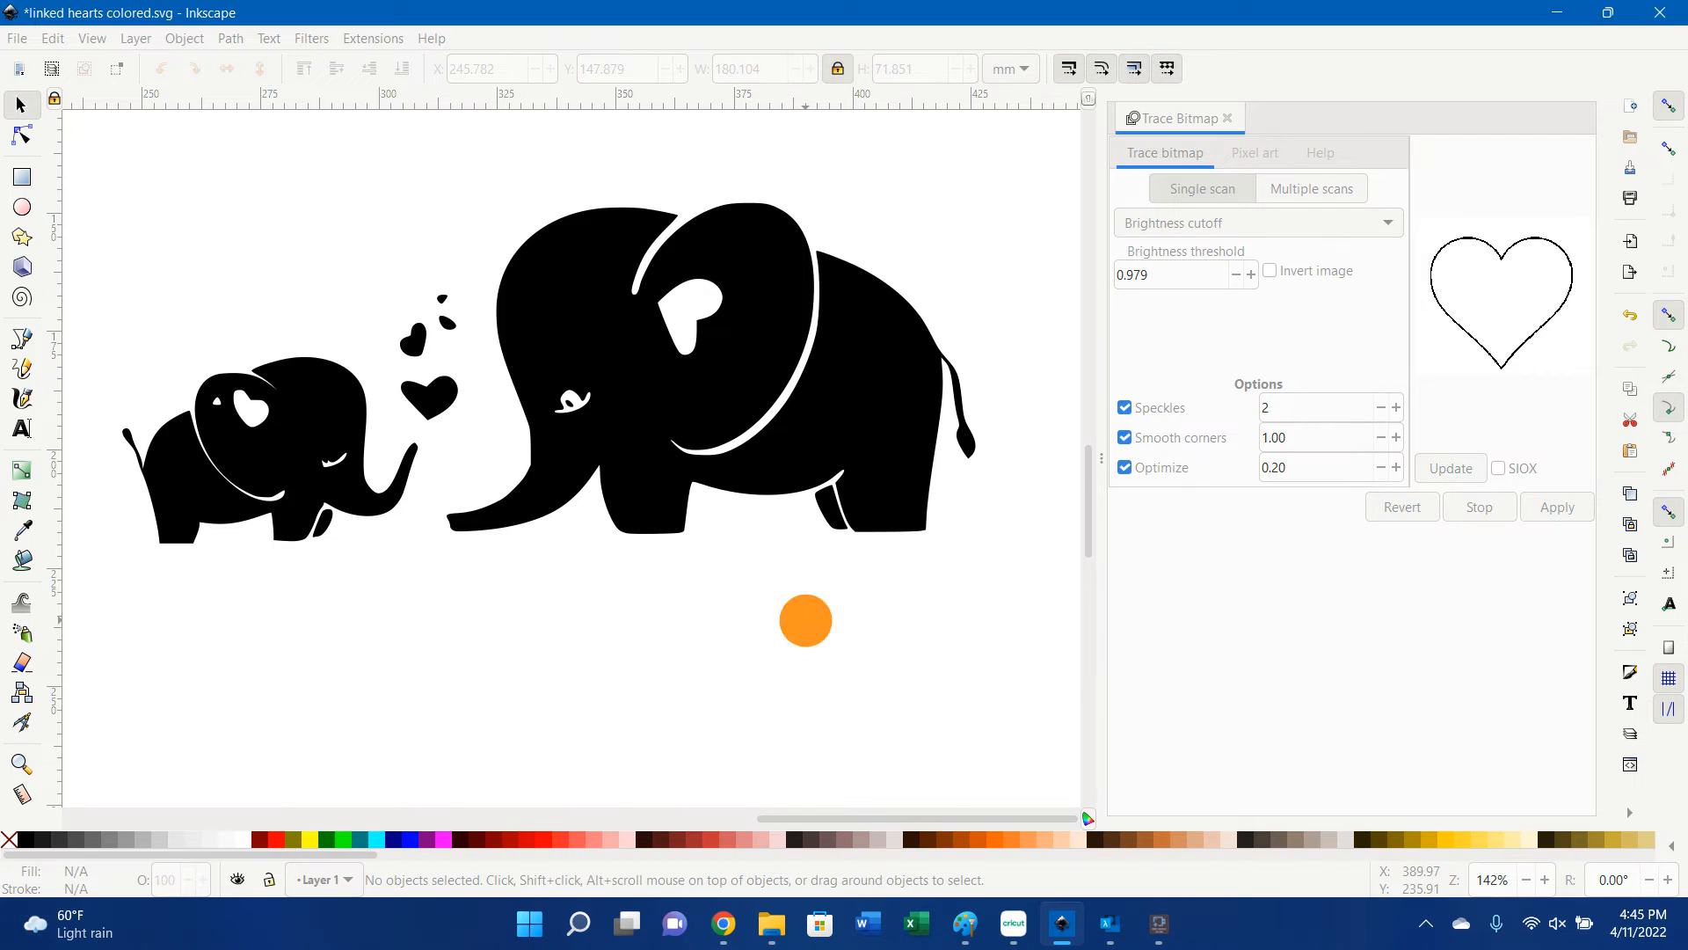
pyautogui.click(980, 926)
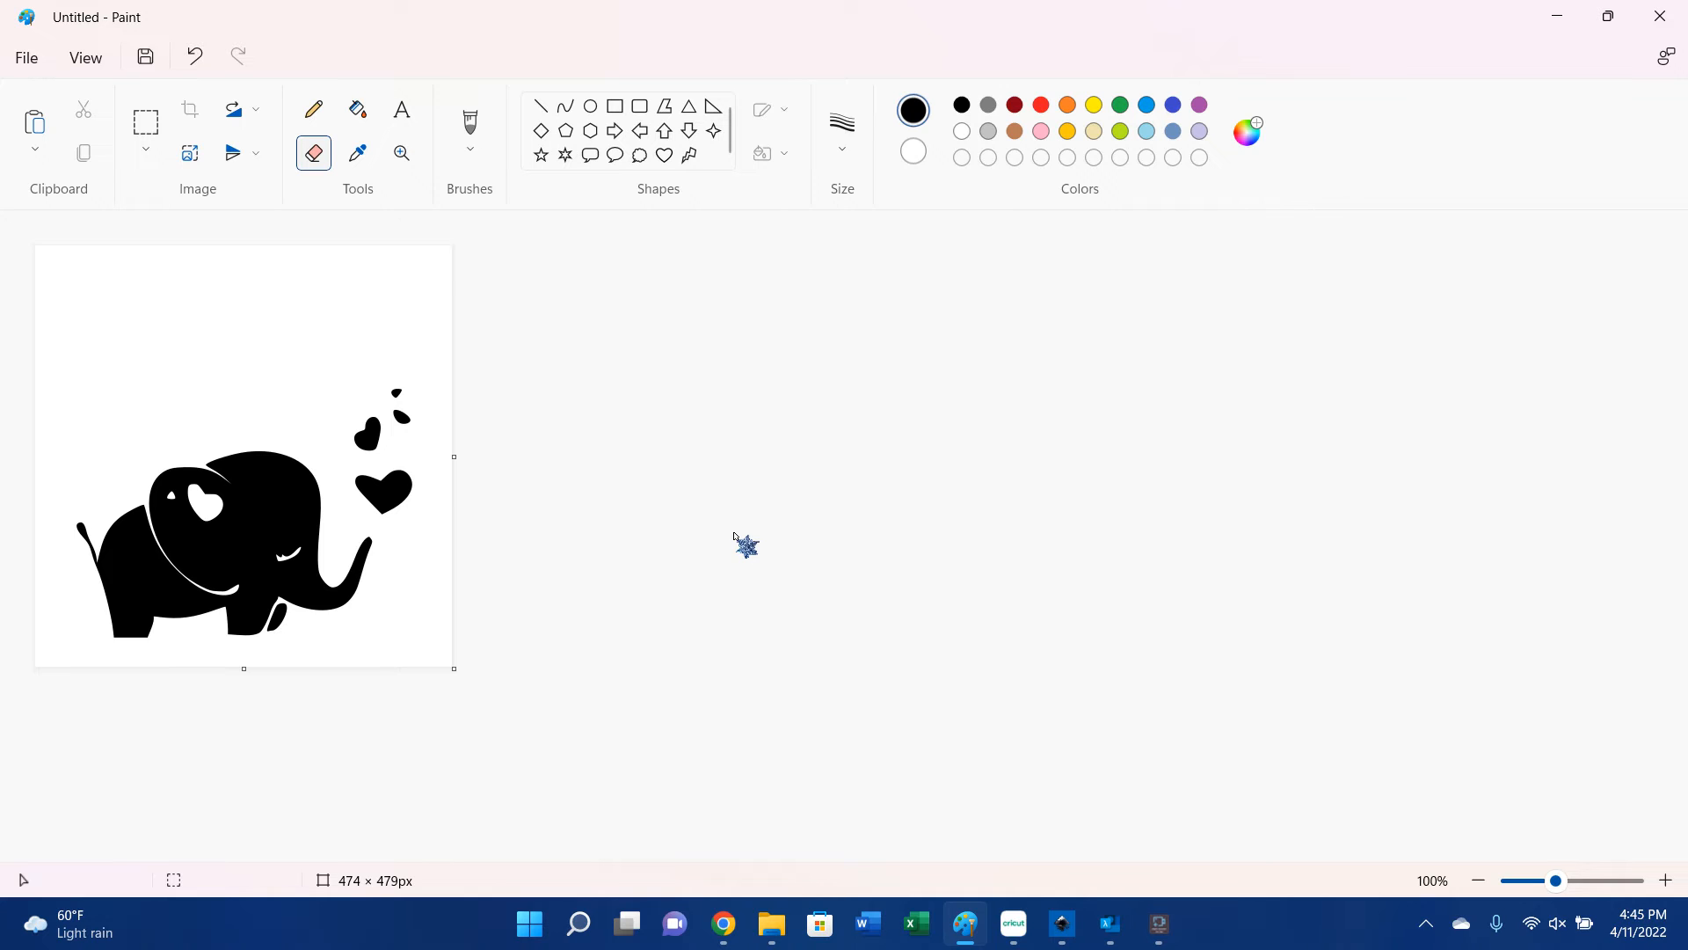
# Switch to Cricut Design Space and look through the recent uploads for an elephant design with separate pieces.
pyautogui.click(1011, 923)
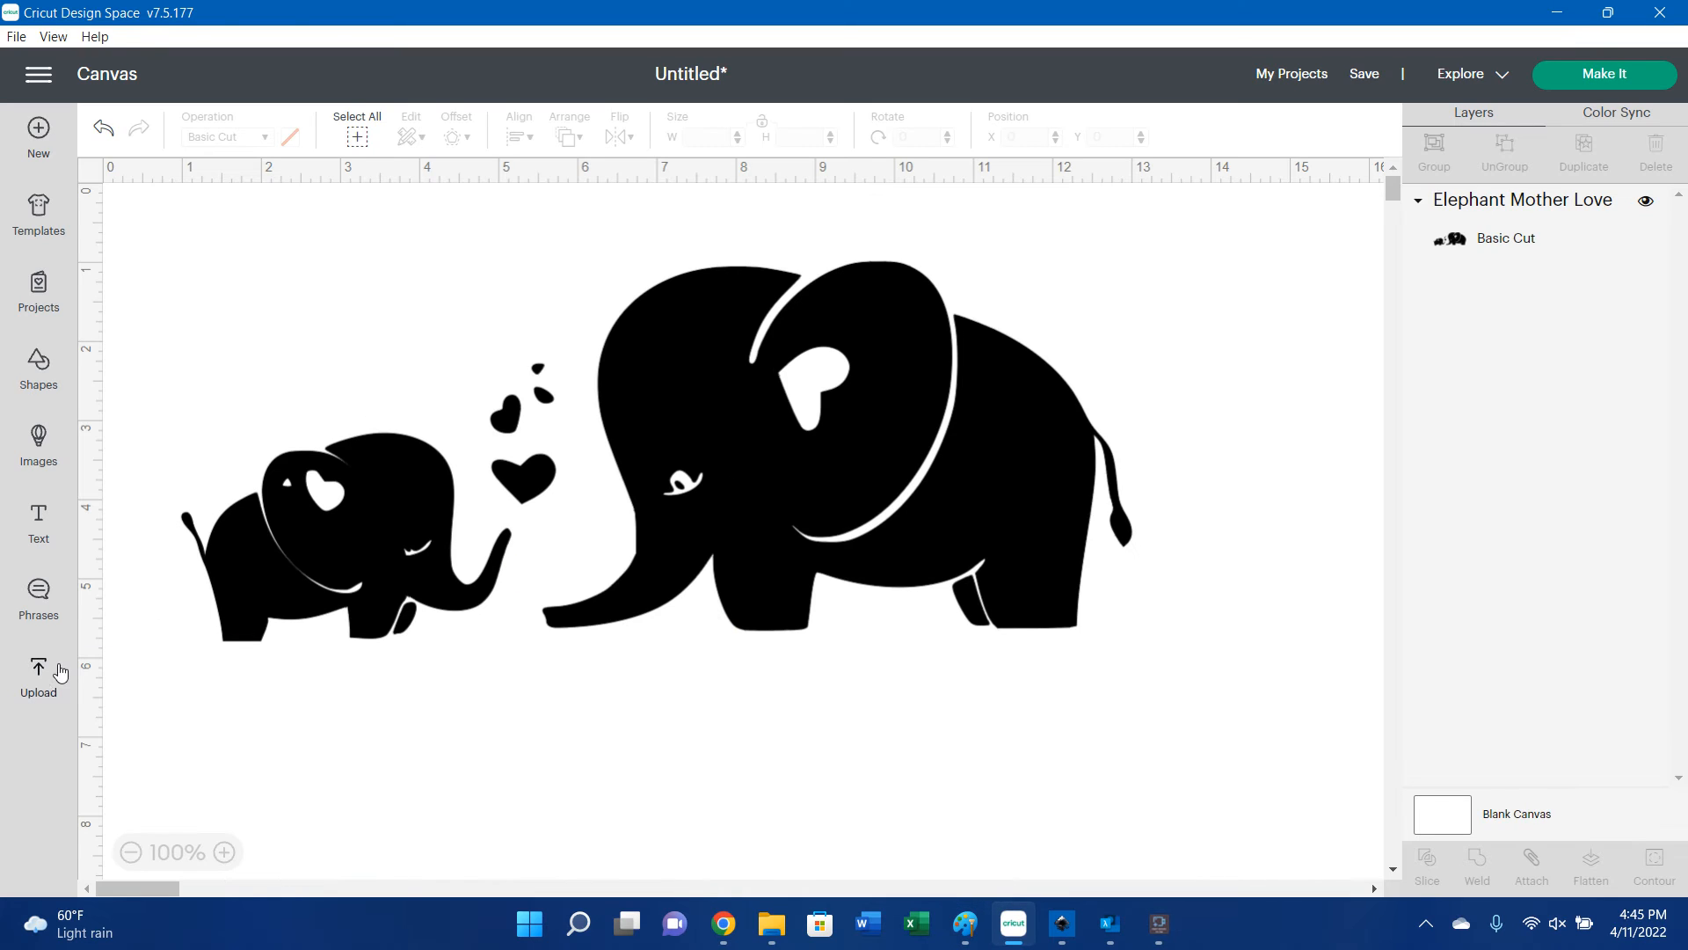
pyautogui.click(49, 677)
pyautogui.scroll(-4, 627, 749)
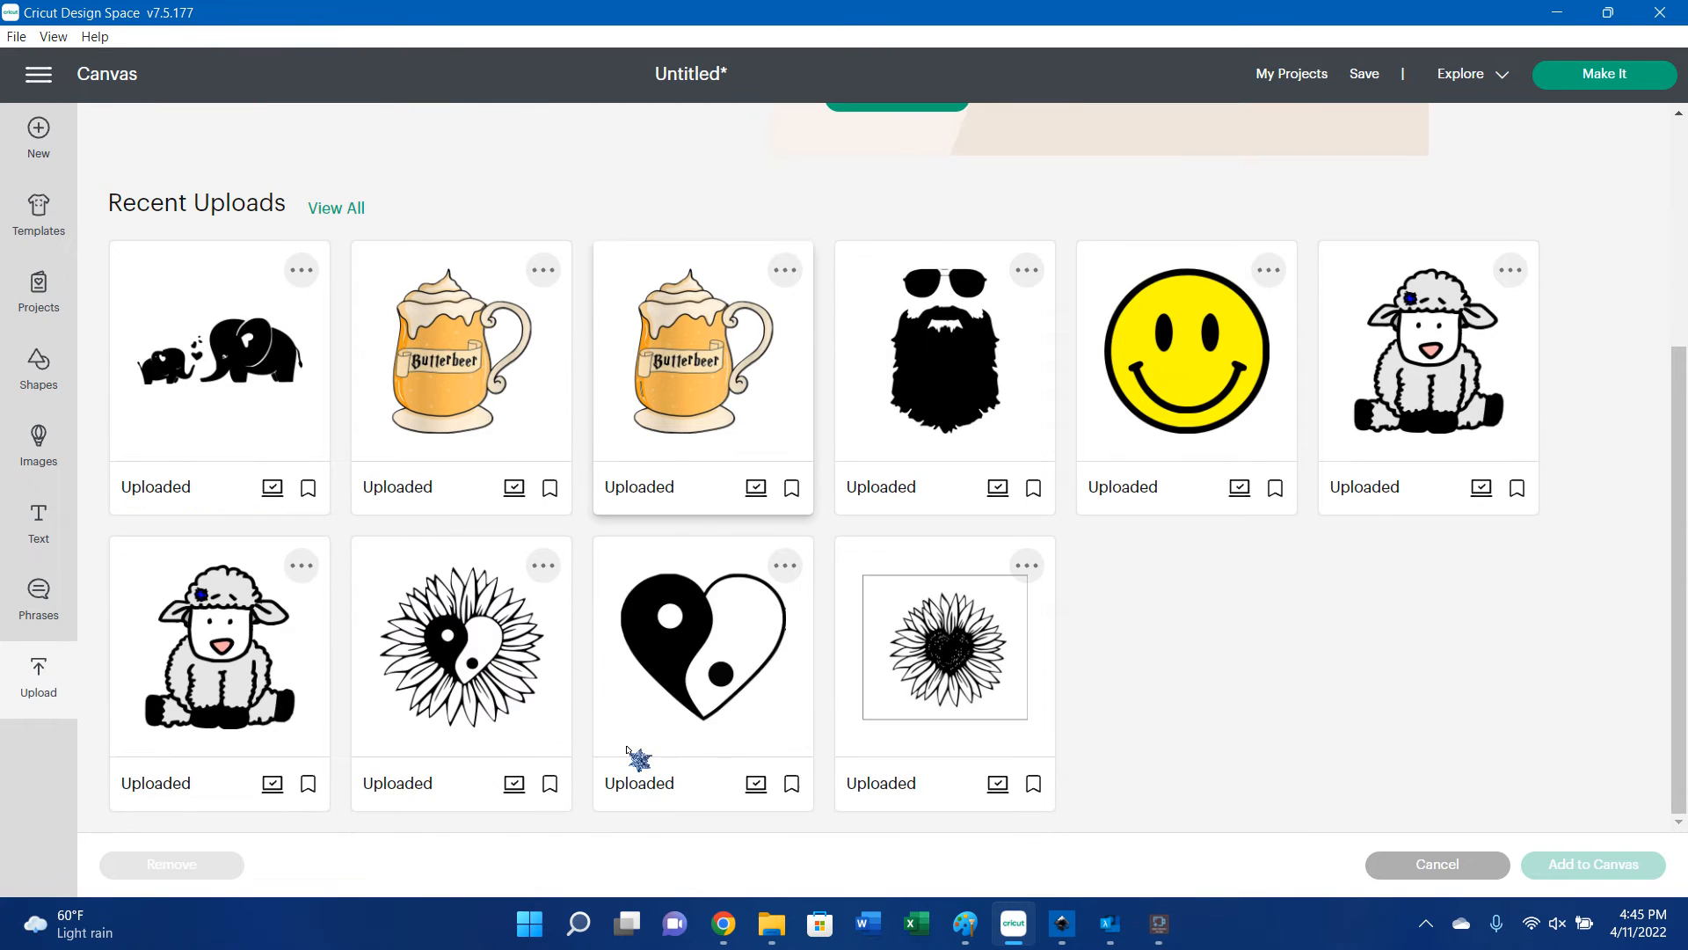
pyautogui.scroll(4, 627, 749)
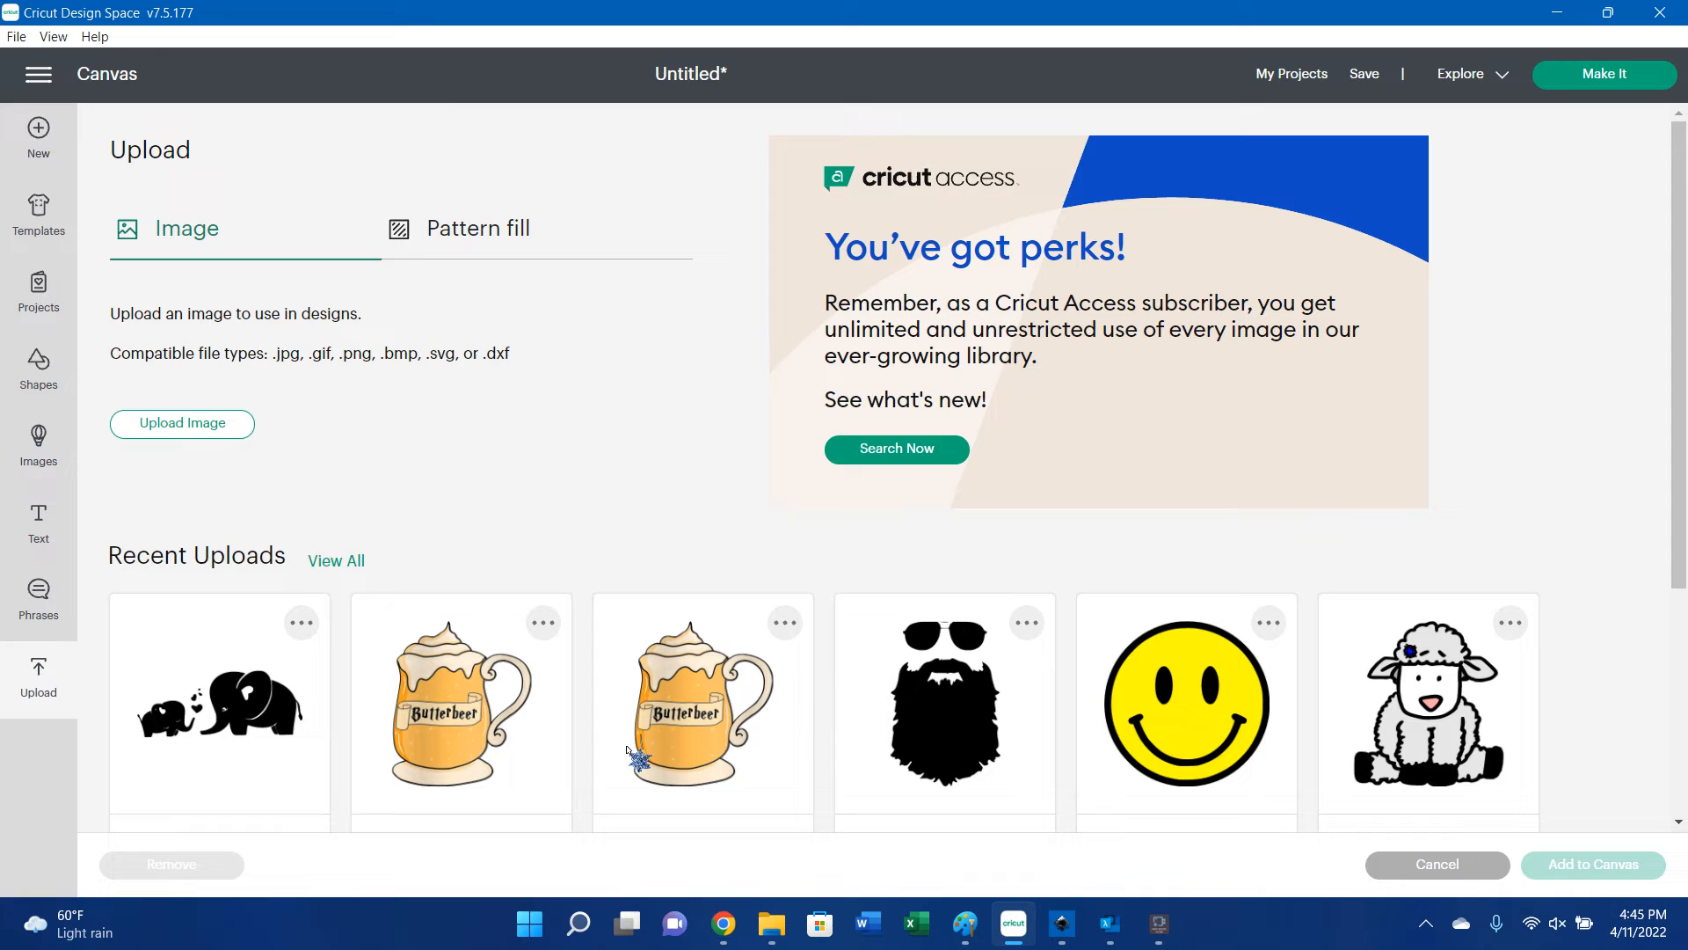
# Search the image library for "elephant" and filter the results by ownership to uploaded images only.
pyautogui.click(38, 444)
pyautogui.click(704, 206)
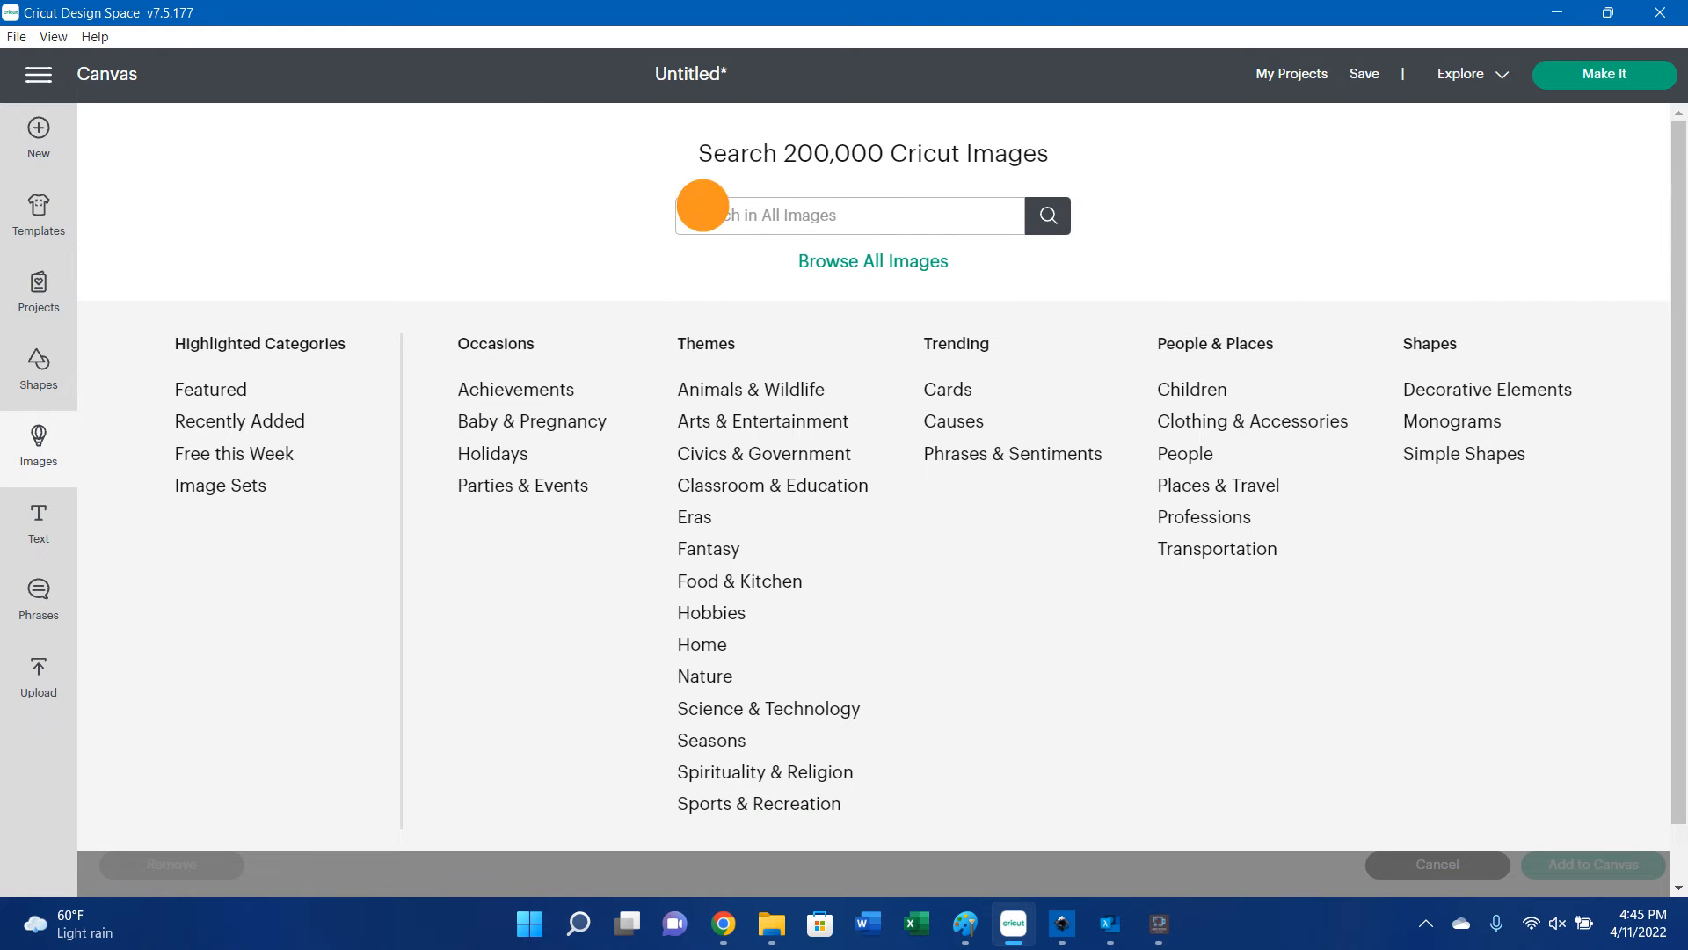
pyautogui.write('elephant')
pyautogui.press('Return')
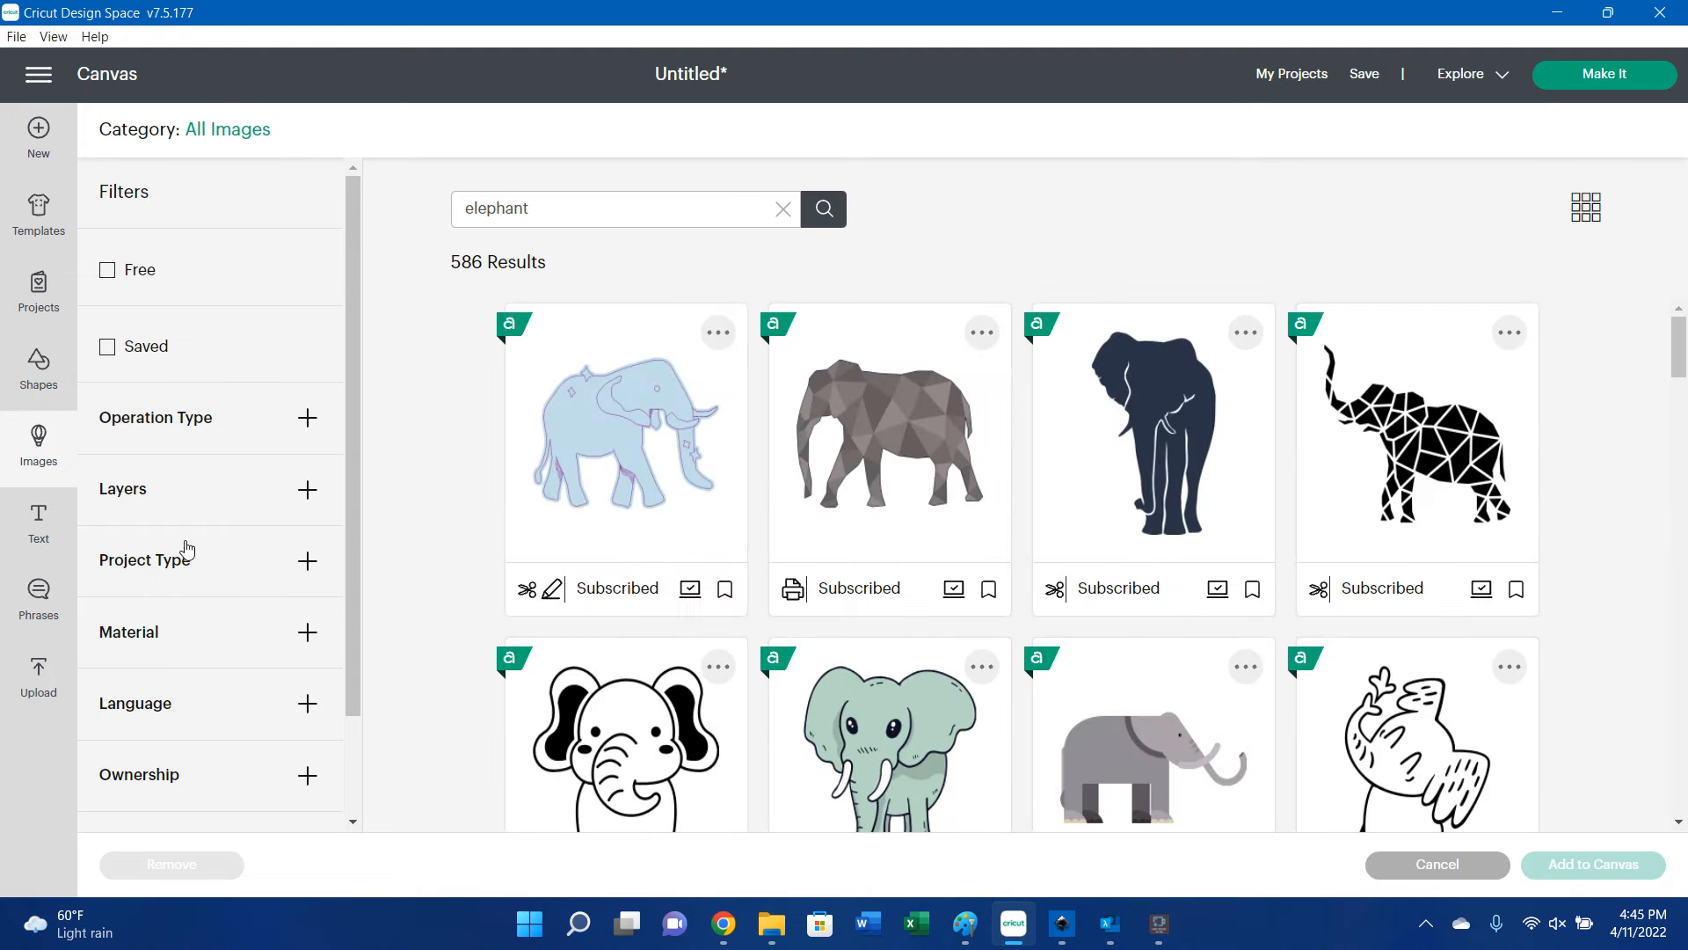
pyautogui.scroll(-2, 194, 517)
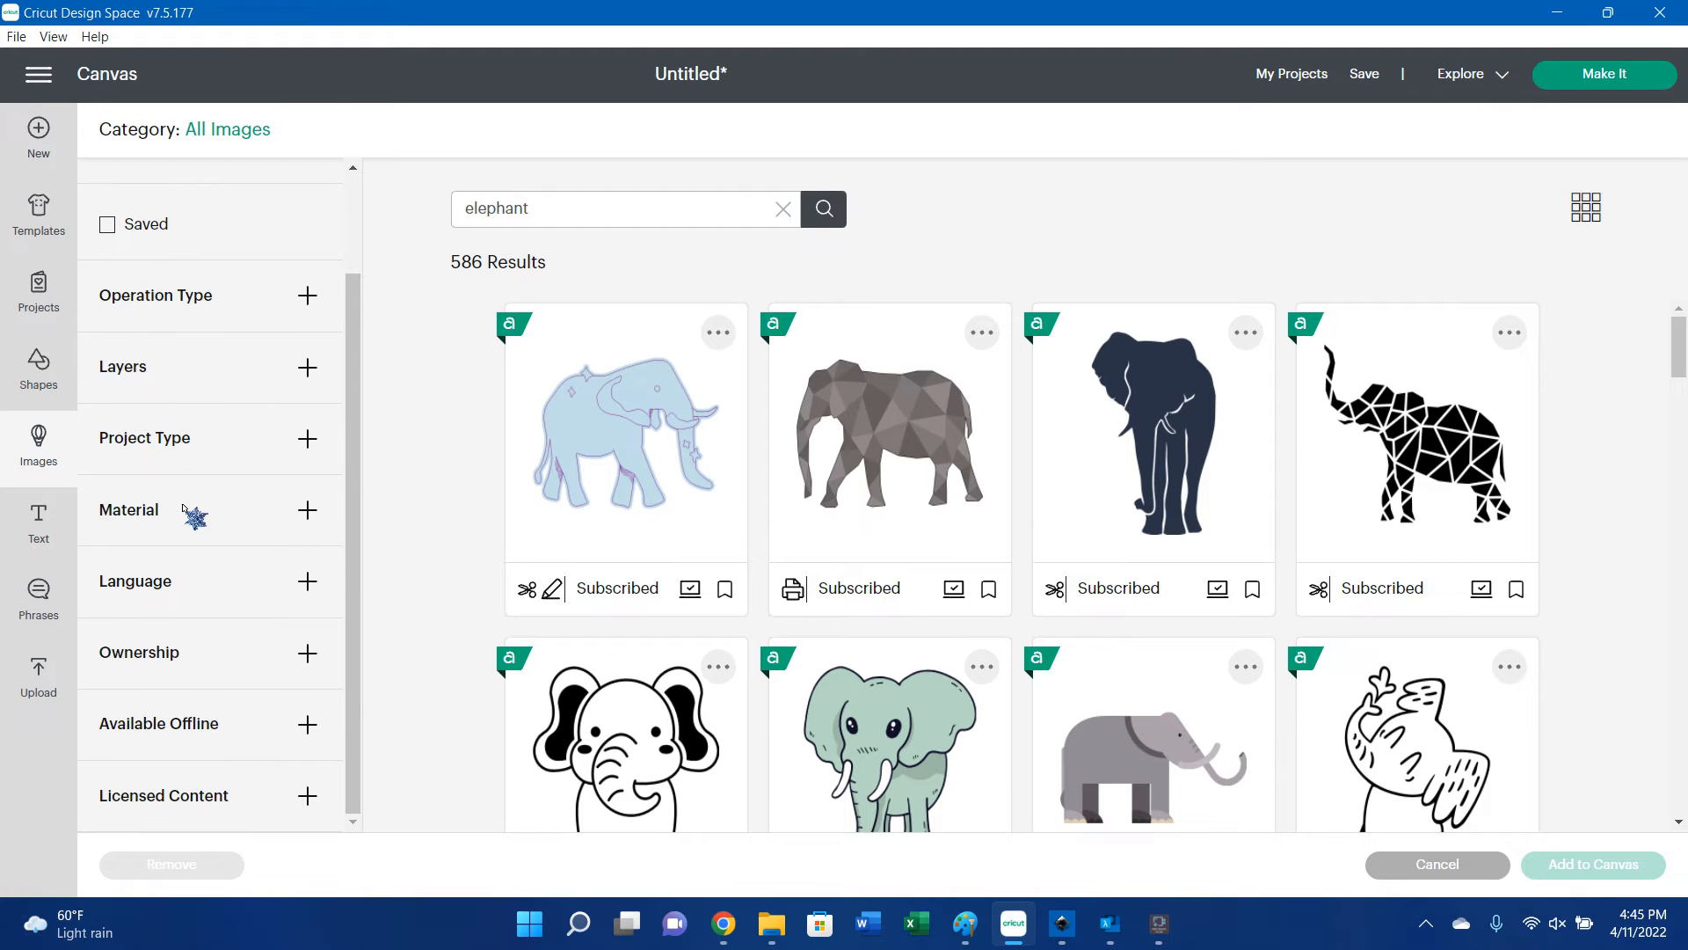
pyautogui.click(200, 651)
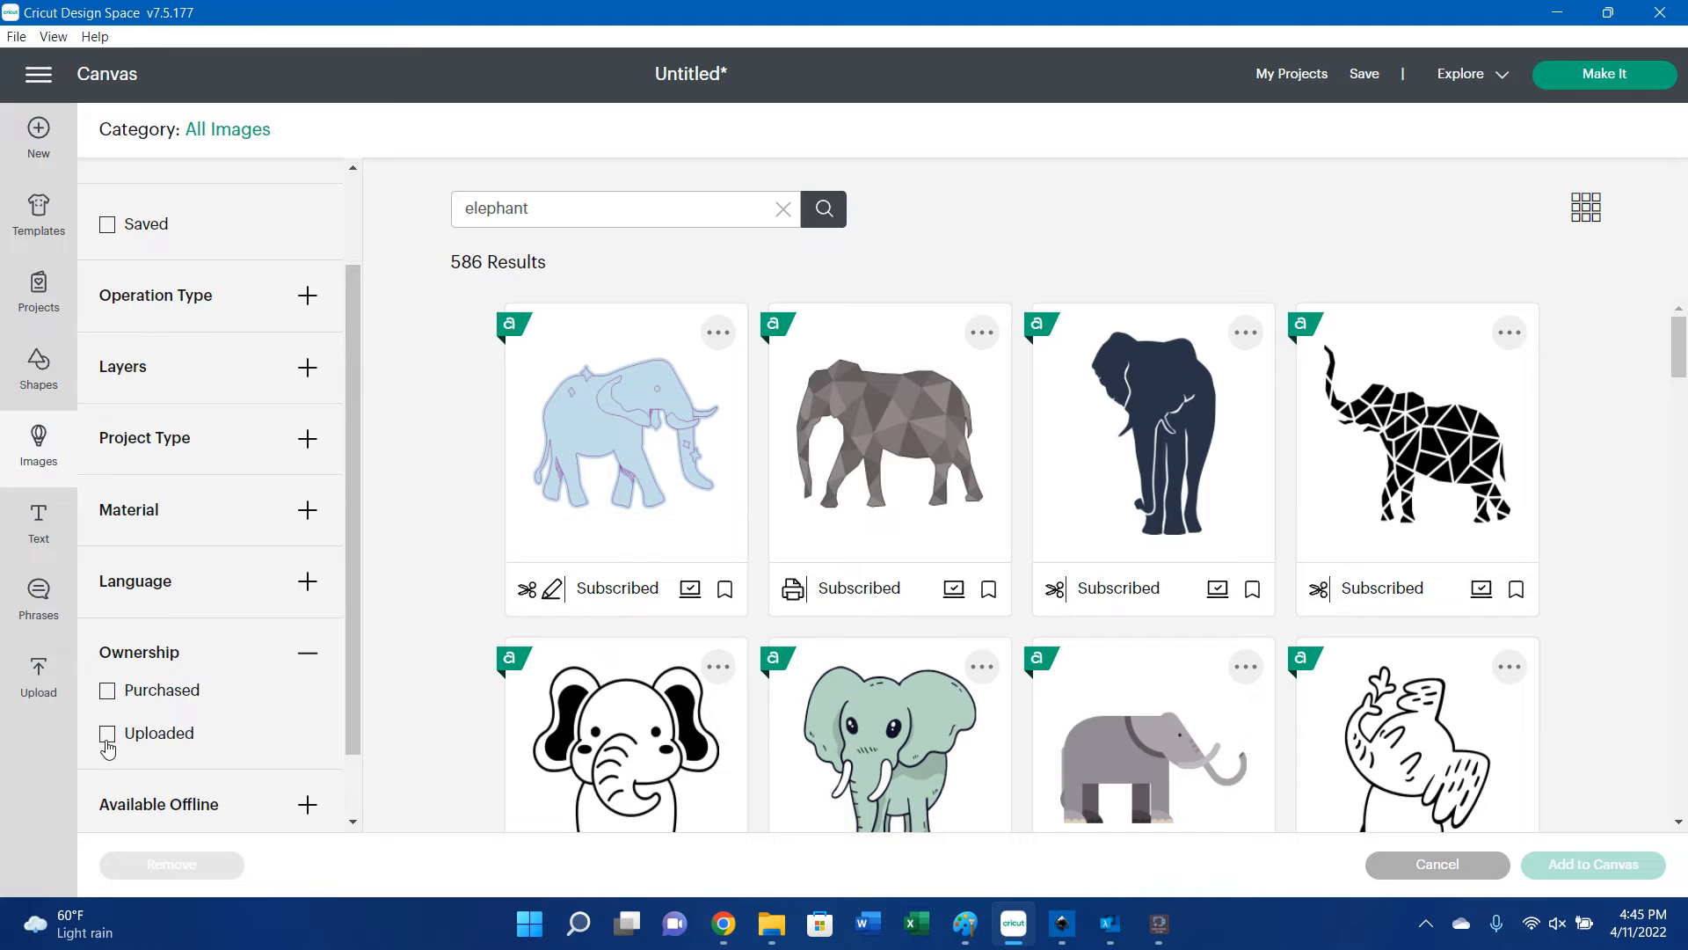
pyautogui.click(106, 740)
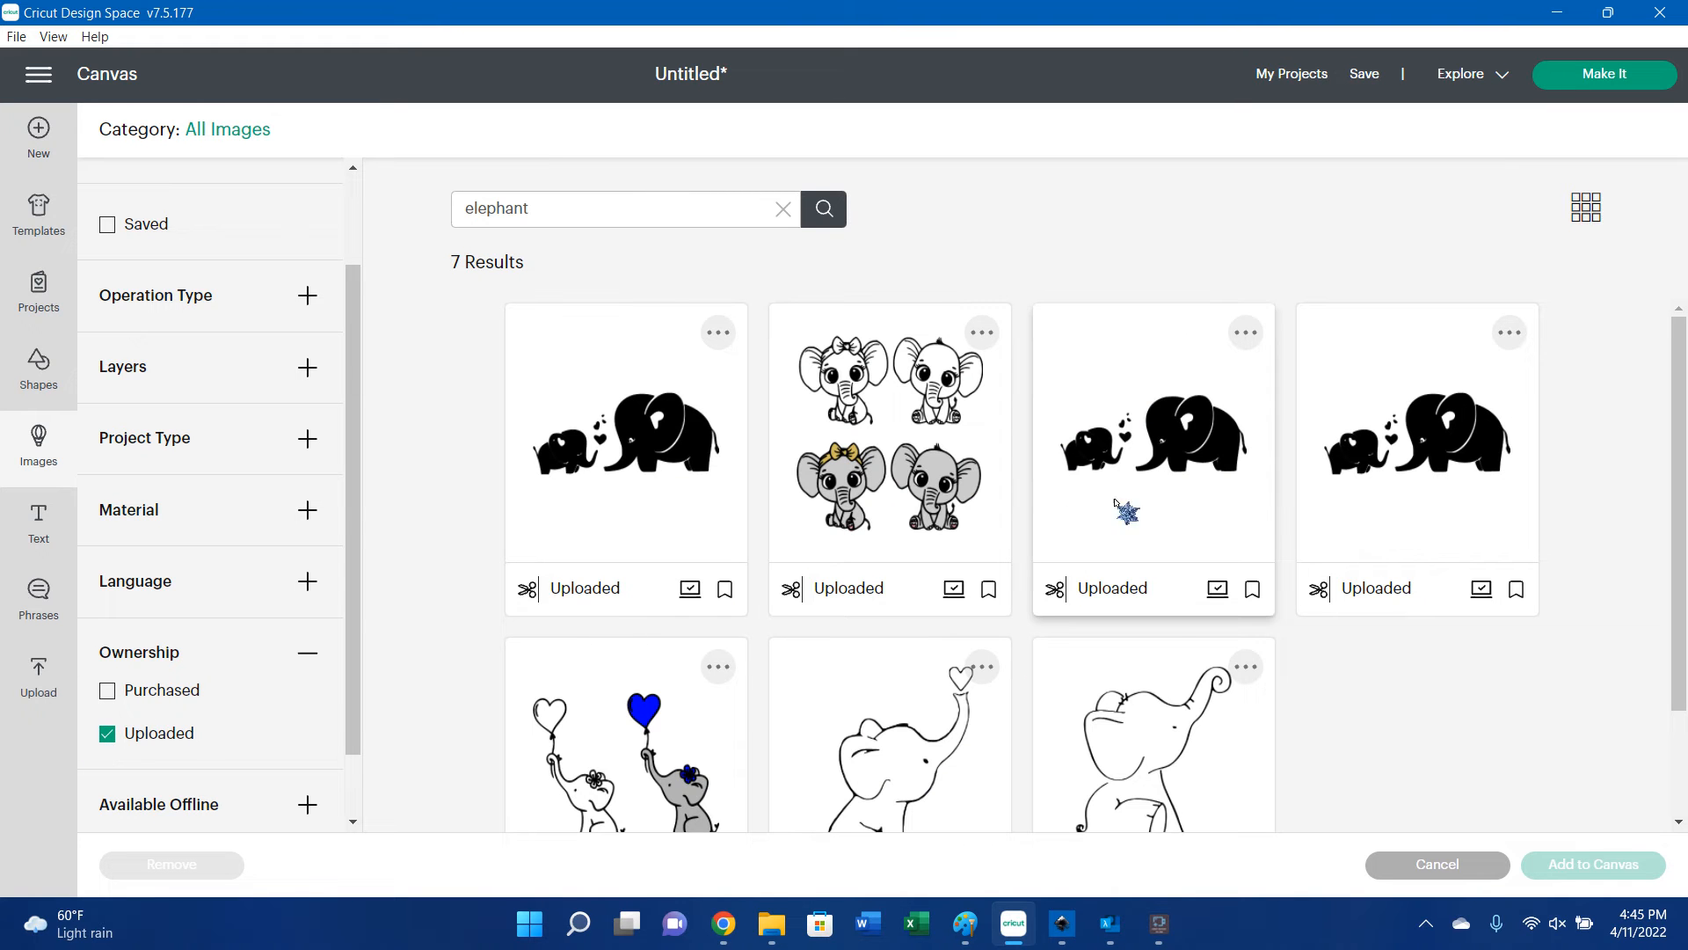
# Add the uploaded two-layer mother-and-baby elephant design to the canvas and delete the single-layer Elephant Mother Love design.
pyautogui.scroll(-1, 1222, 571)
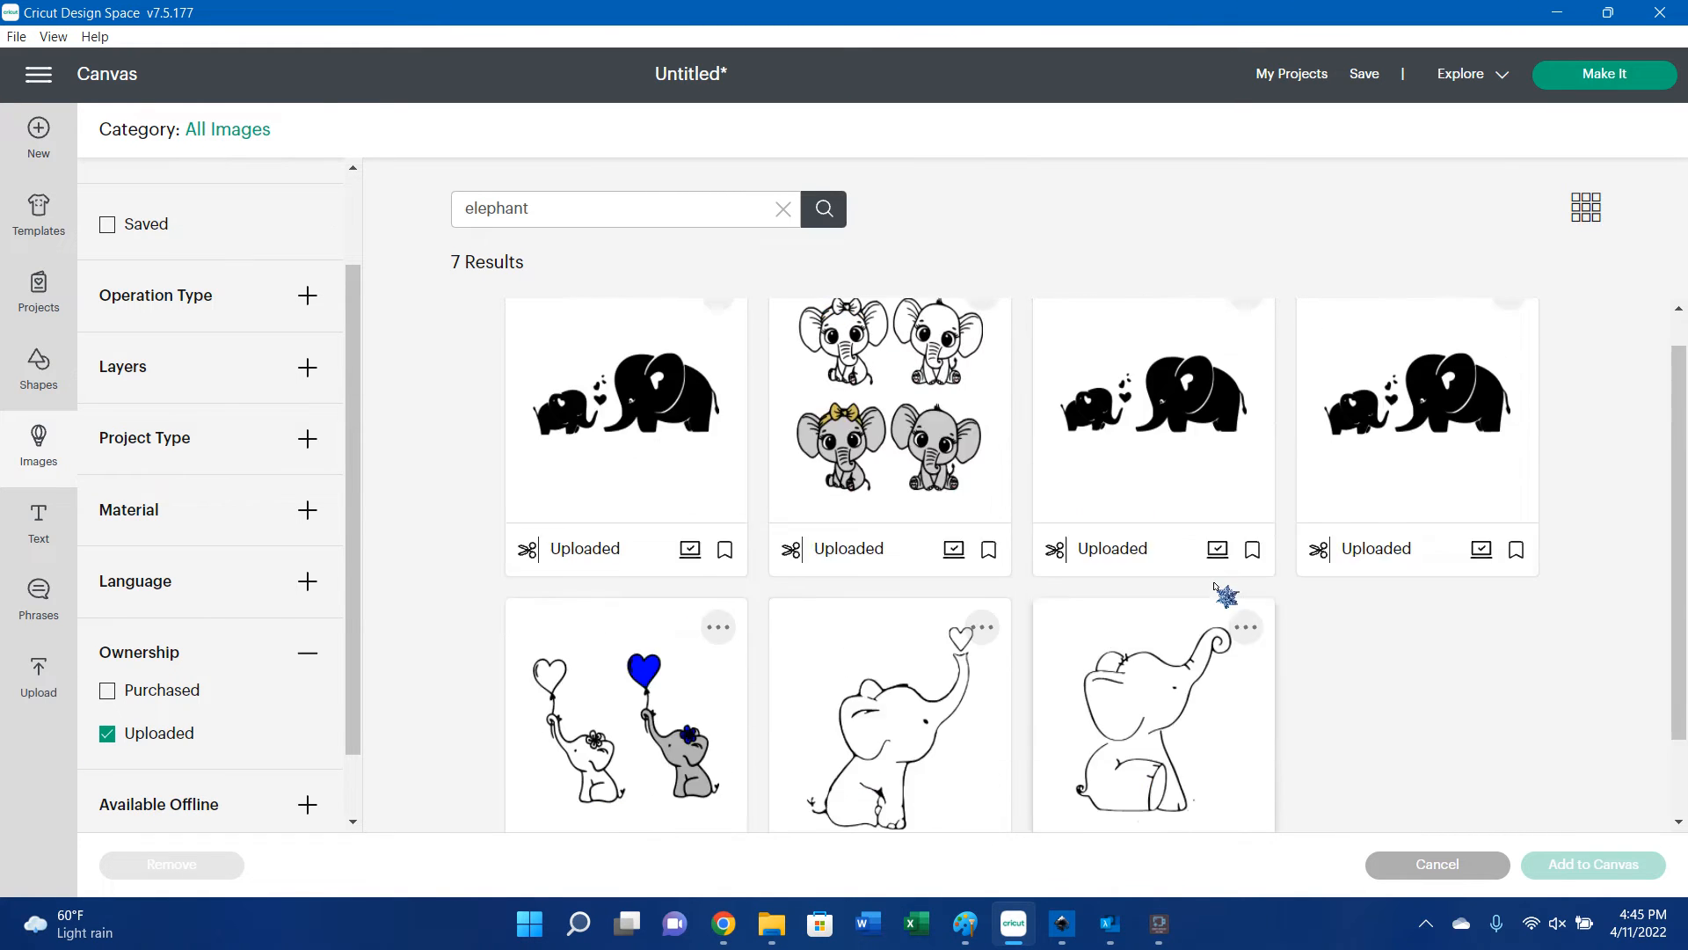
pyautogui.scroll(1, 1225, 595)
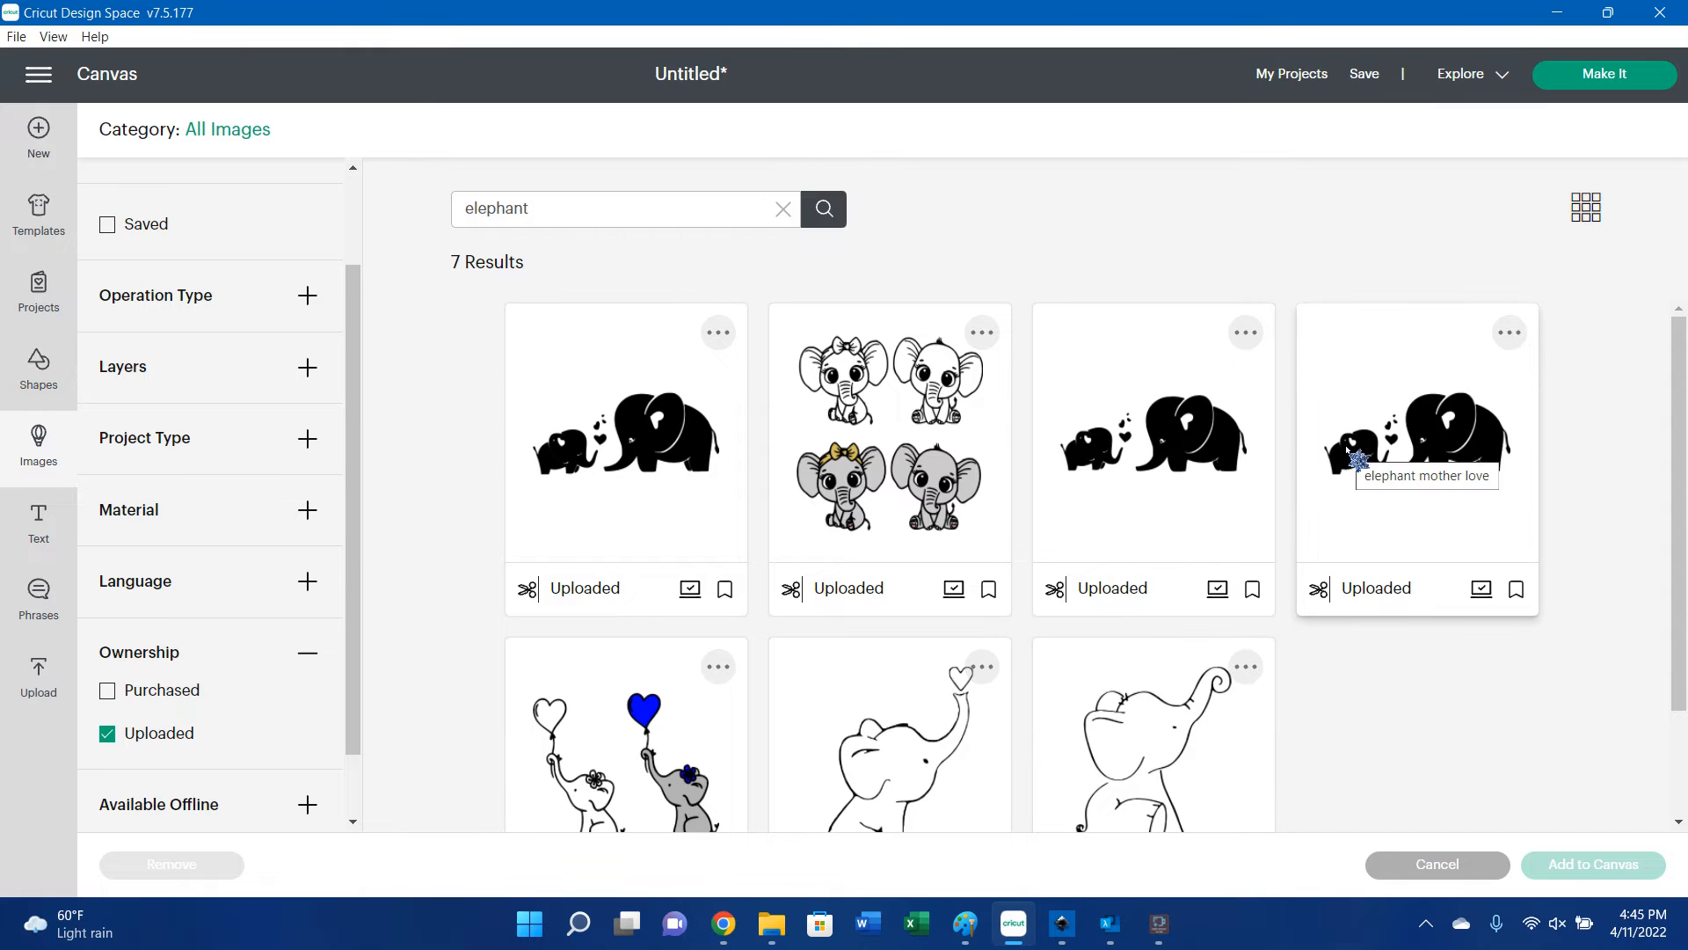
pyautogui.click(1158, 467)
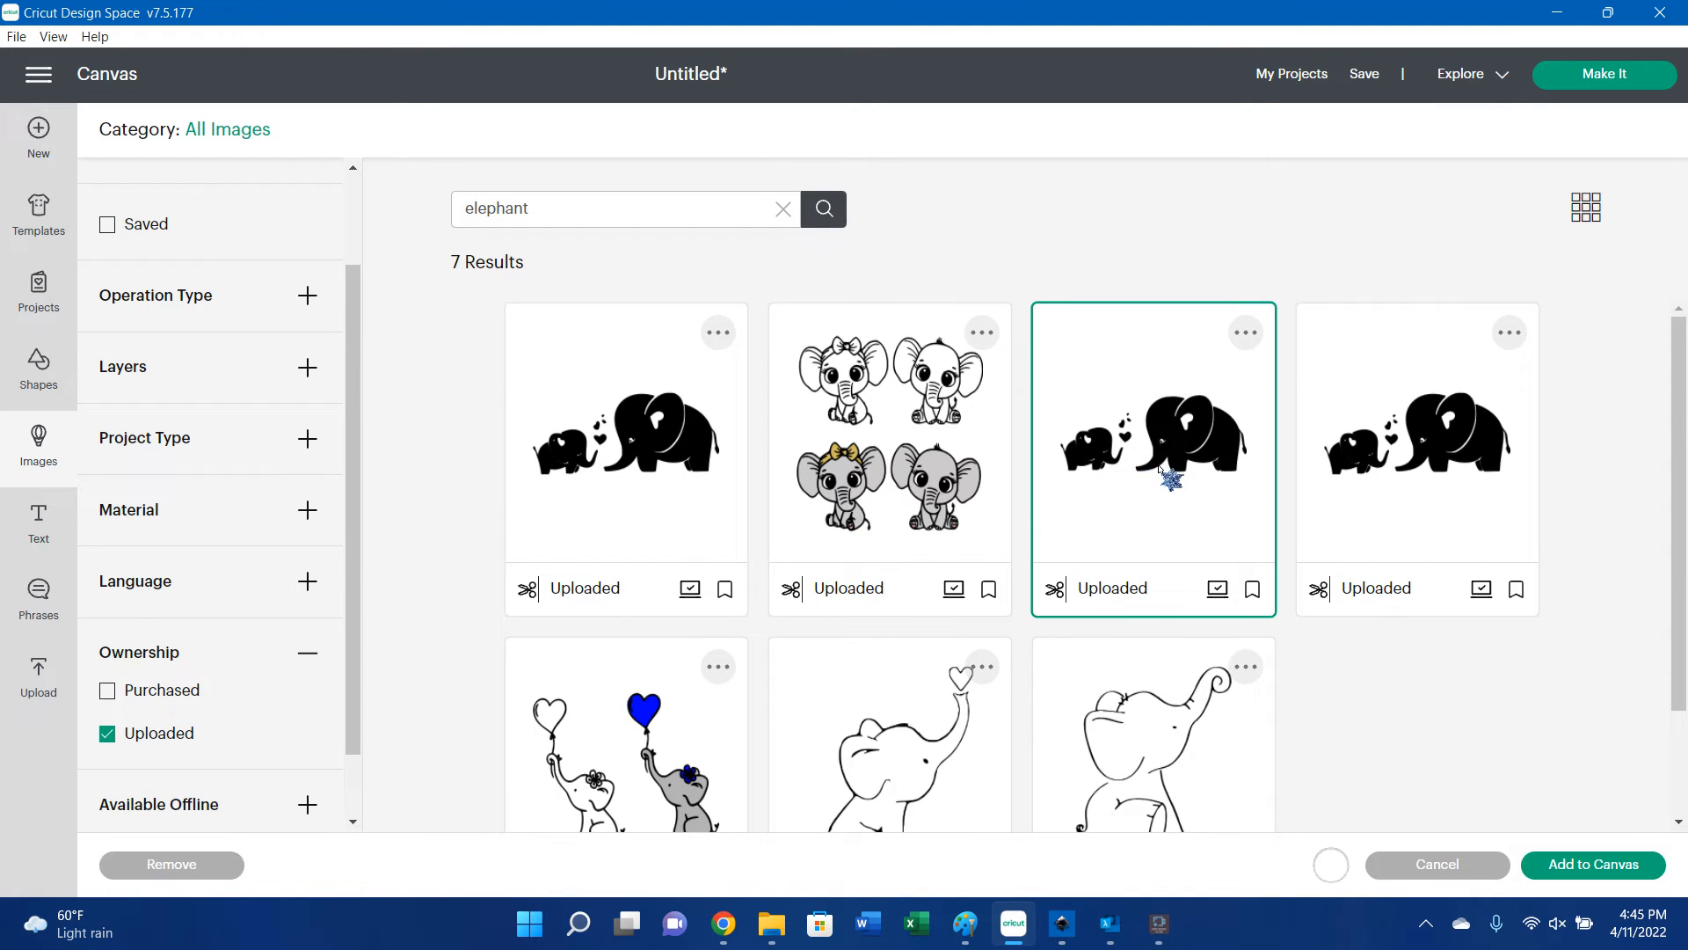
pyautogui.click(1564, 865)
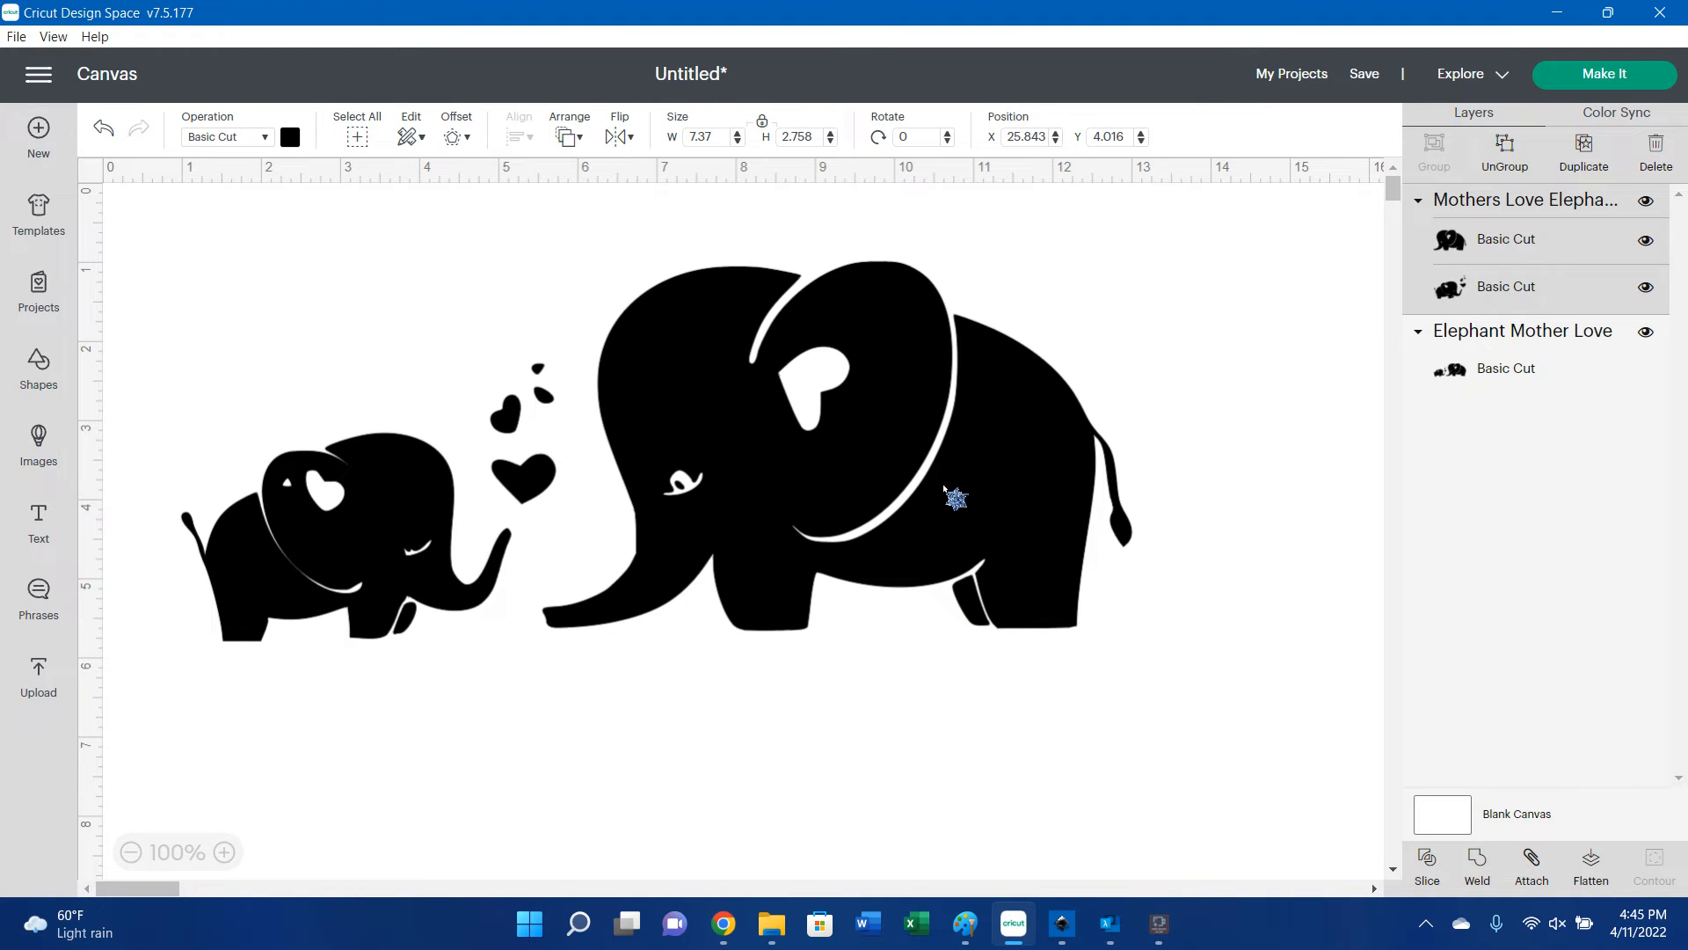
pyautogui.click(1477, 364)
pyautogui.press('Delete')
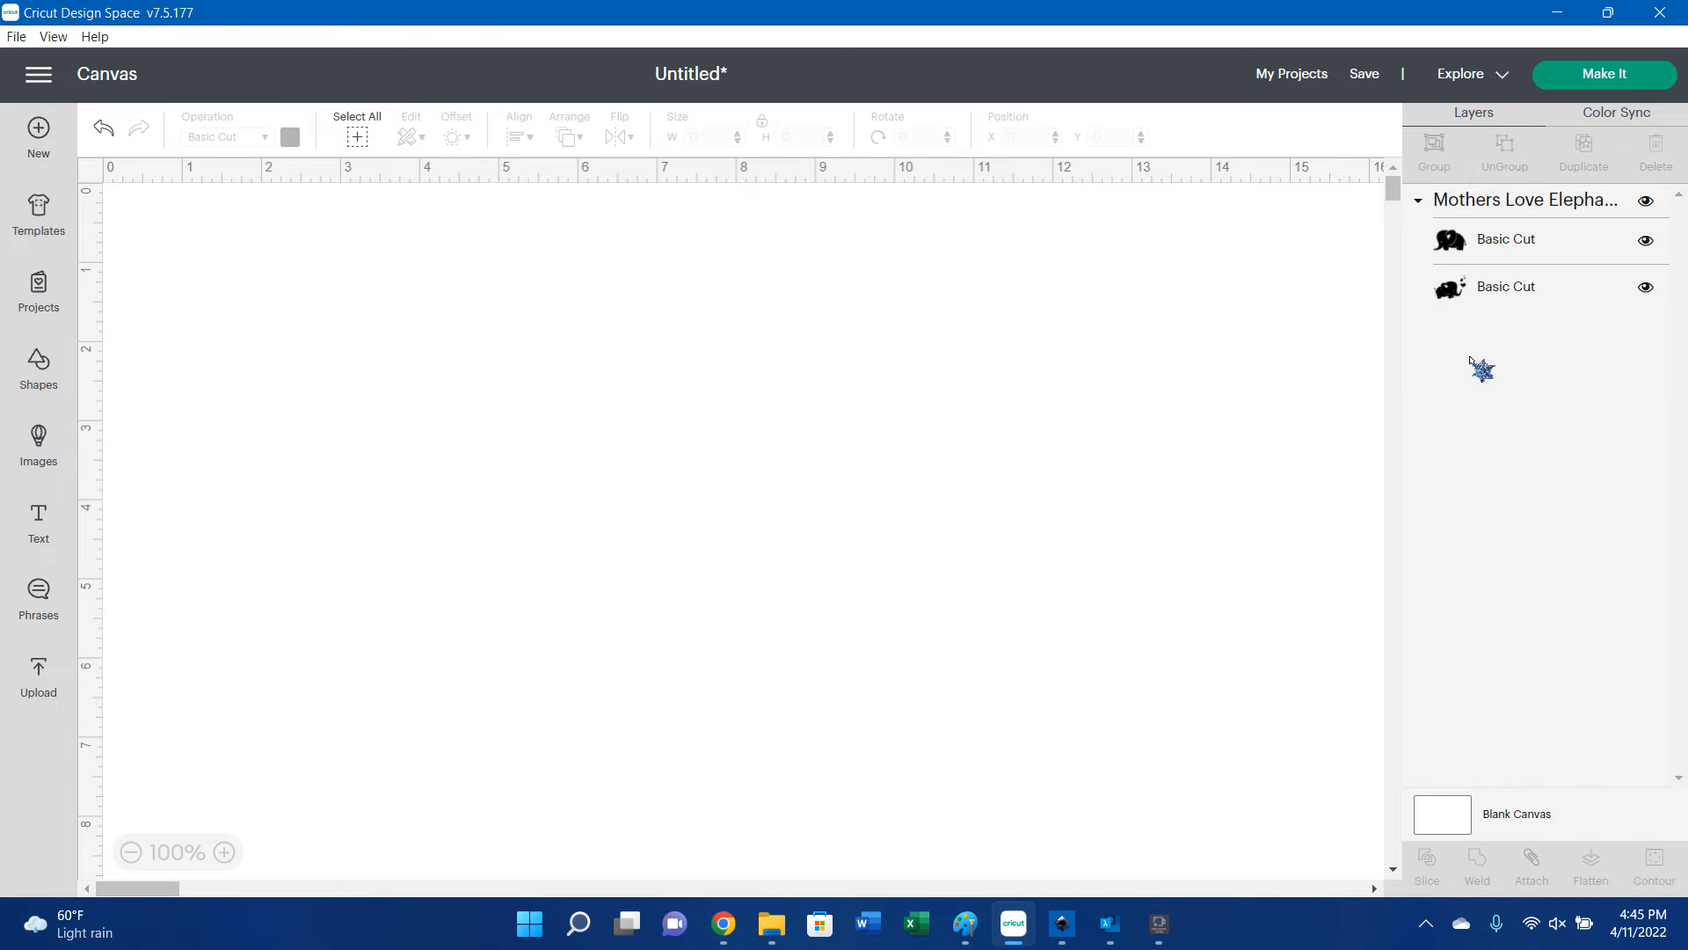
# Position the two-layer elephant design at X 1, Y 1 and bring it into view.
pyautogui.click(1492, 200)
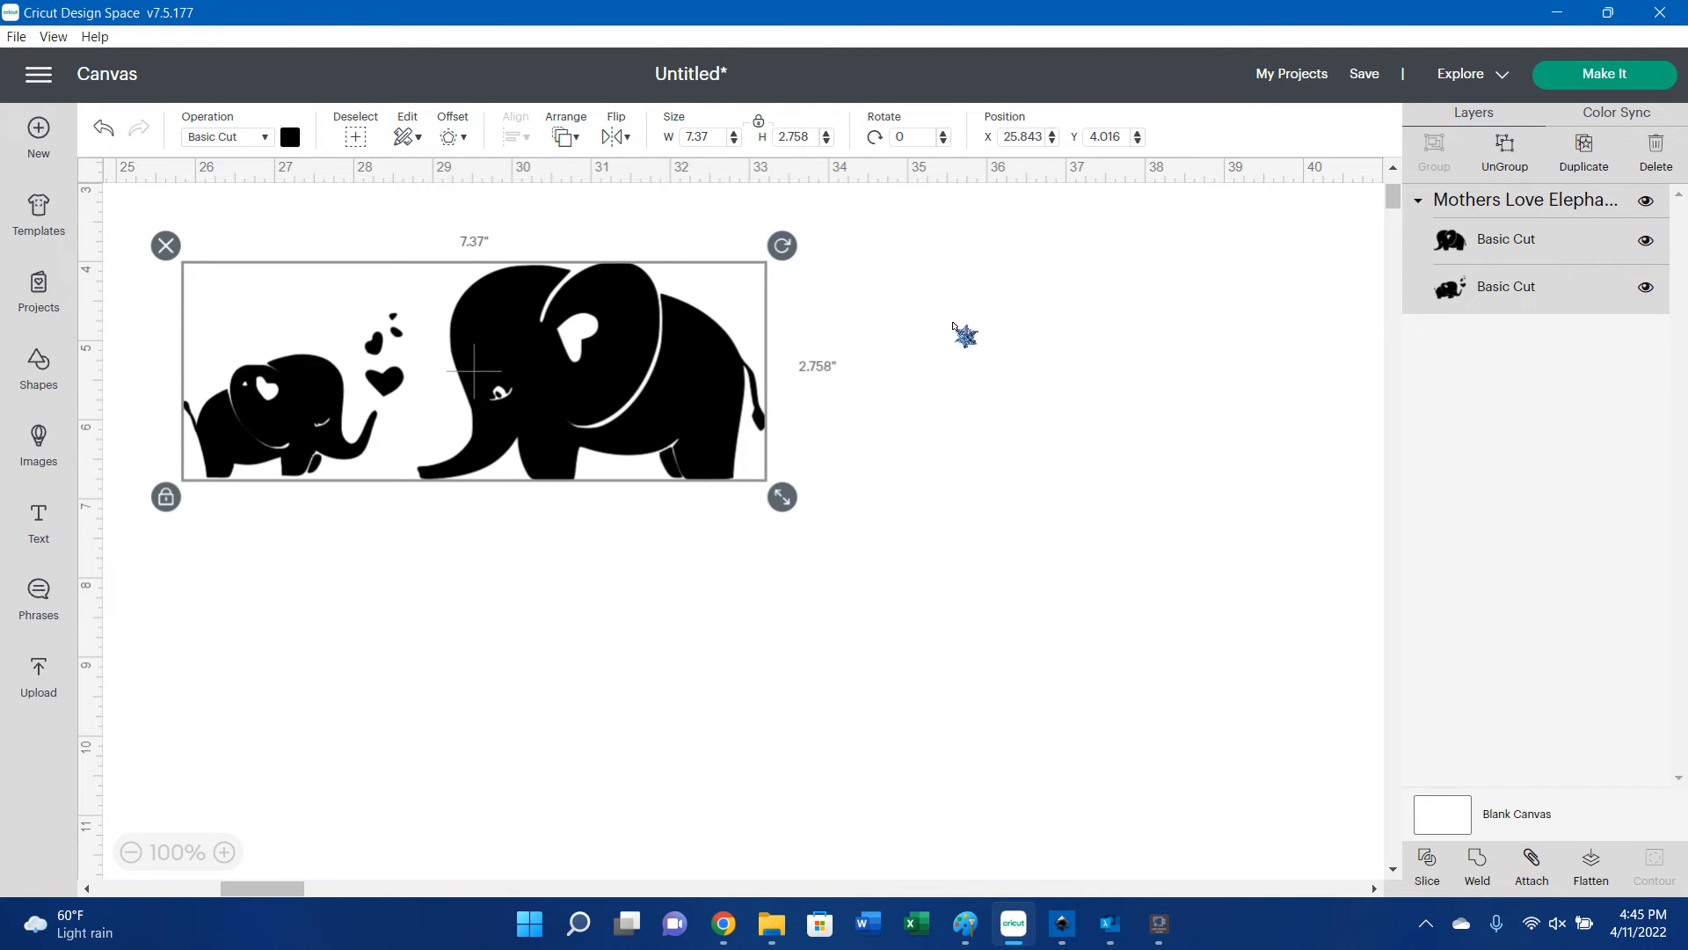
pyautogui.click(1009, 135)
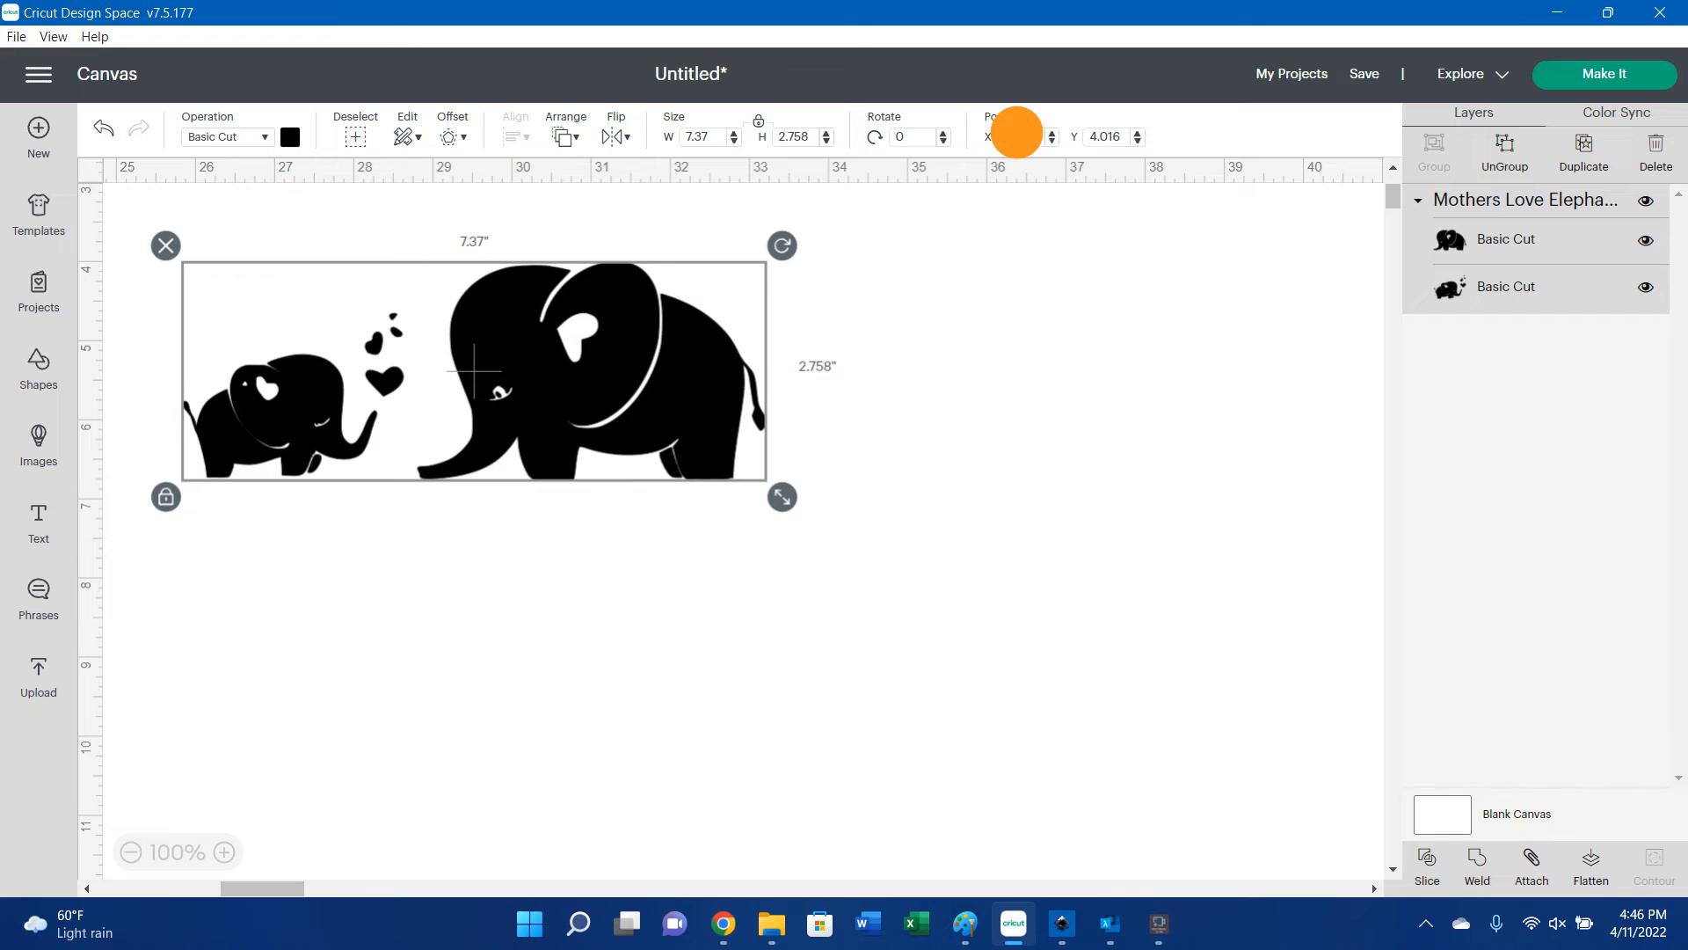
pyautogui.write('1')
pyautogui.press('Tab')
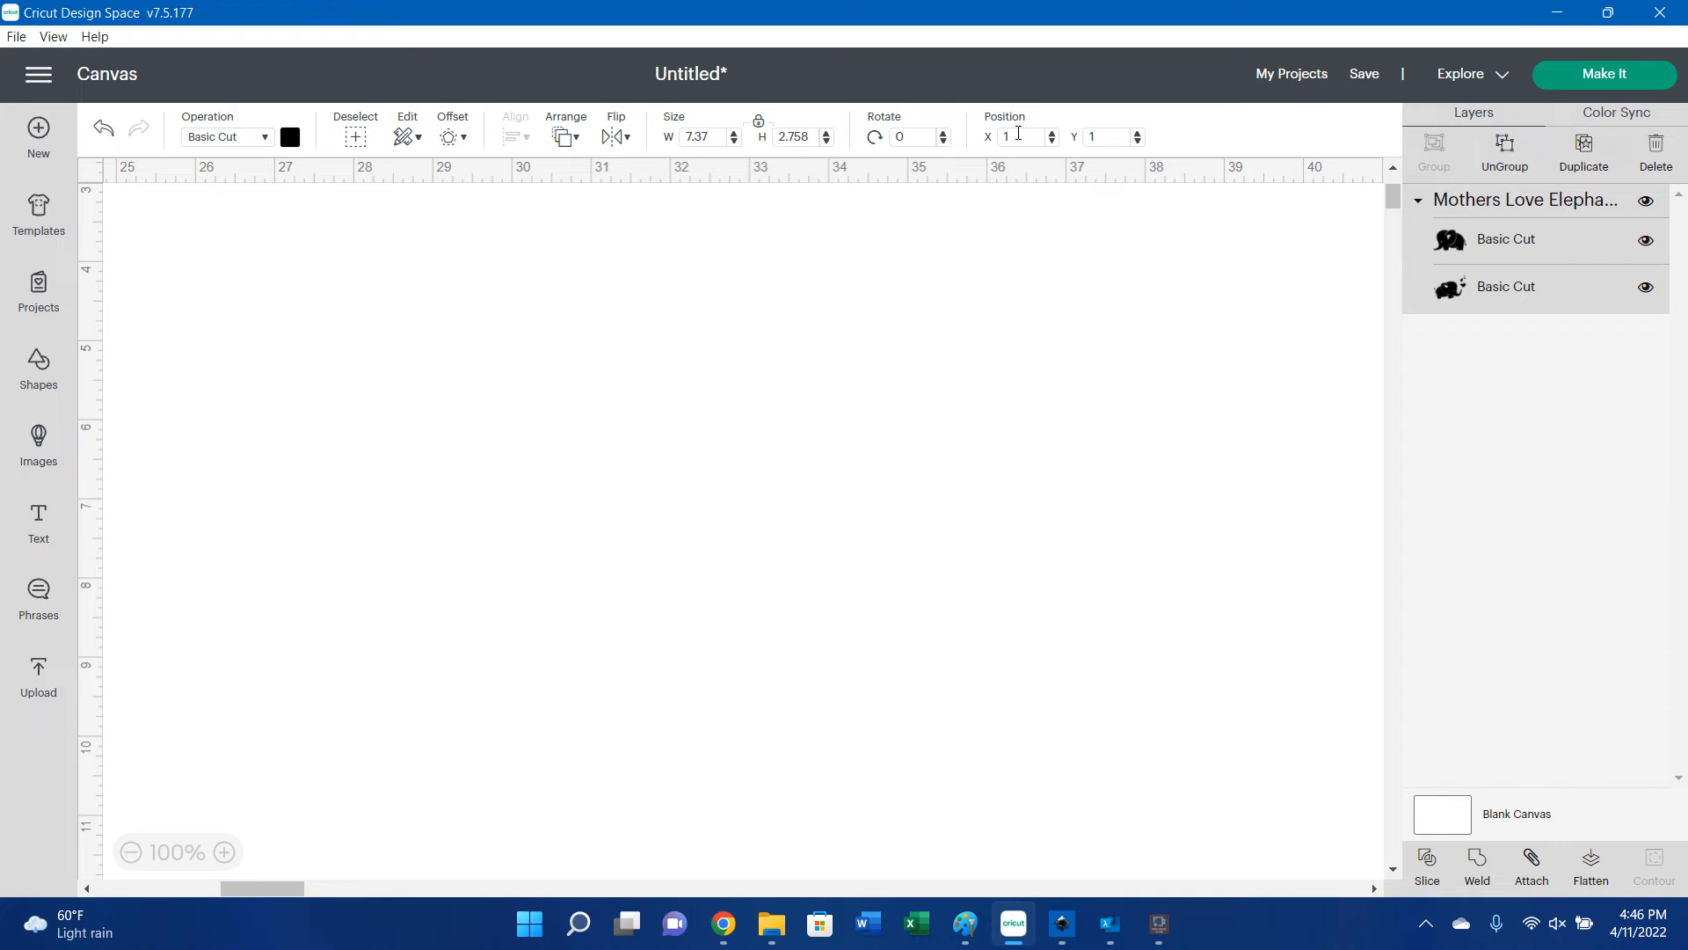
pyautogui.click(1477, 200)
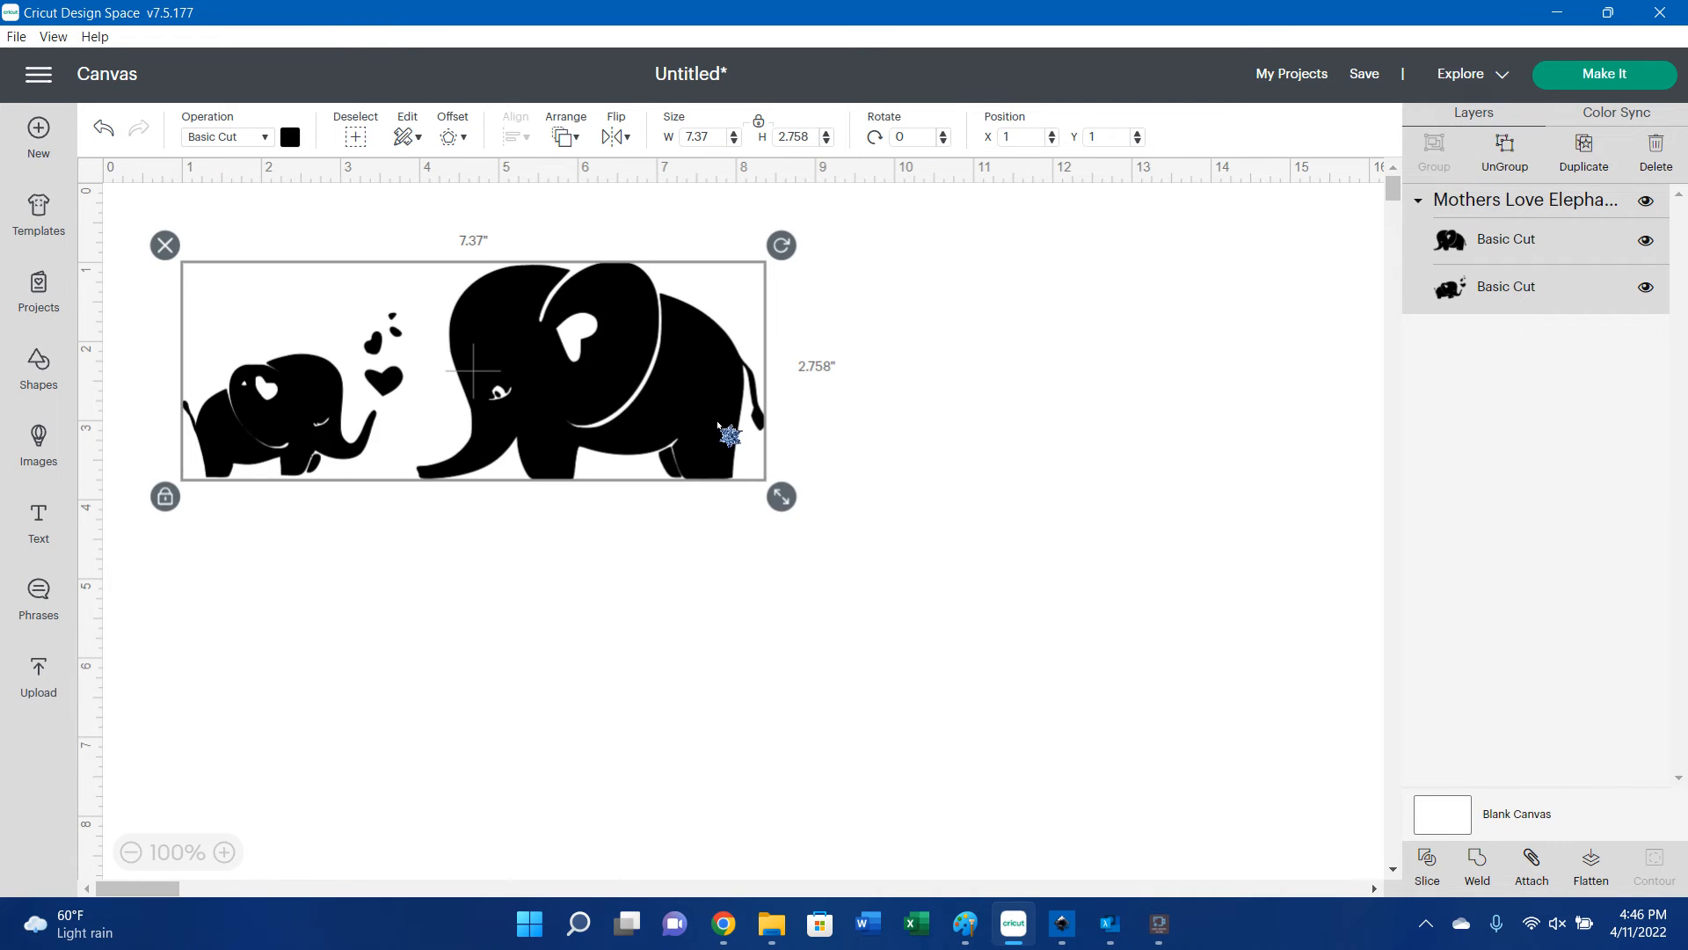
# Ungroup the elephant design, moving the mother to about X 11.5, Y 1.3 and the baby with hearts to about X 1.6, Y 4.7.
pyautogui.click(912, 440)
pyautogui.moveTo(621, 396); pyautogui.dragTo(835, 493)
pyautogui.click(1520, 200)
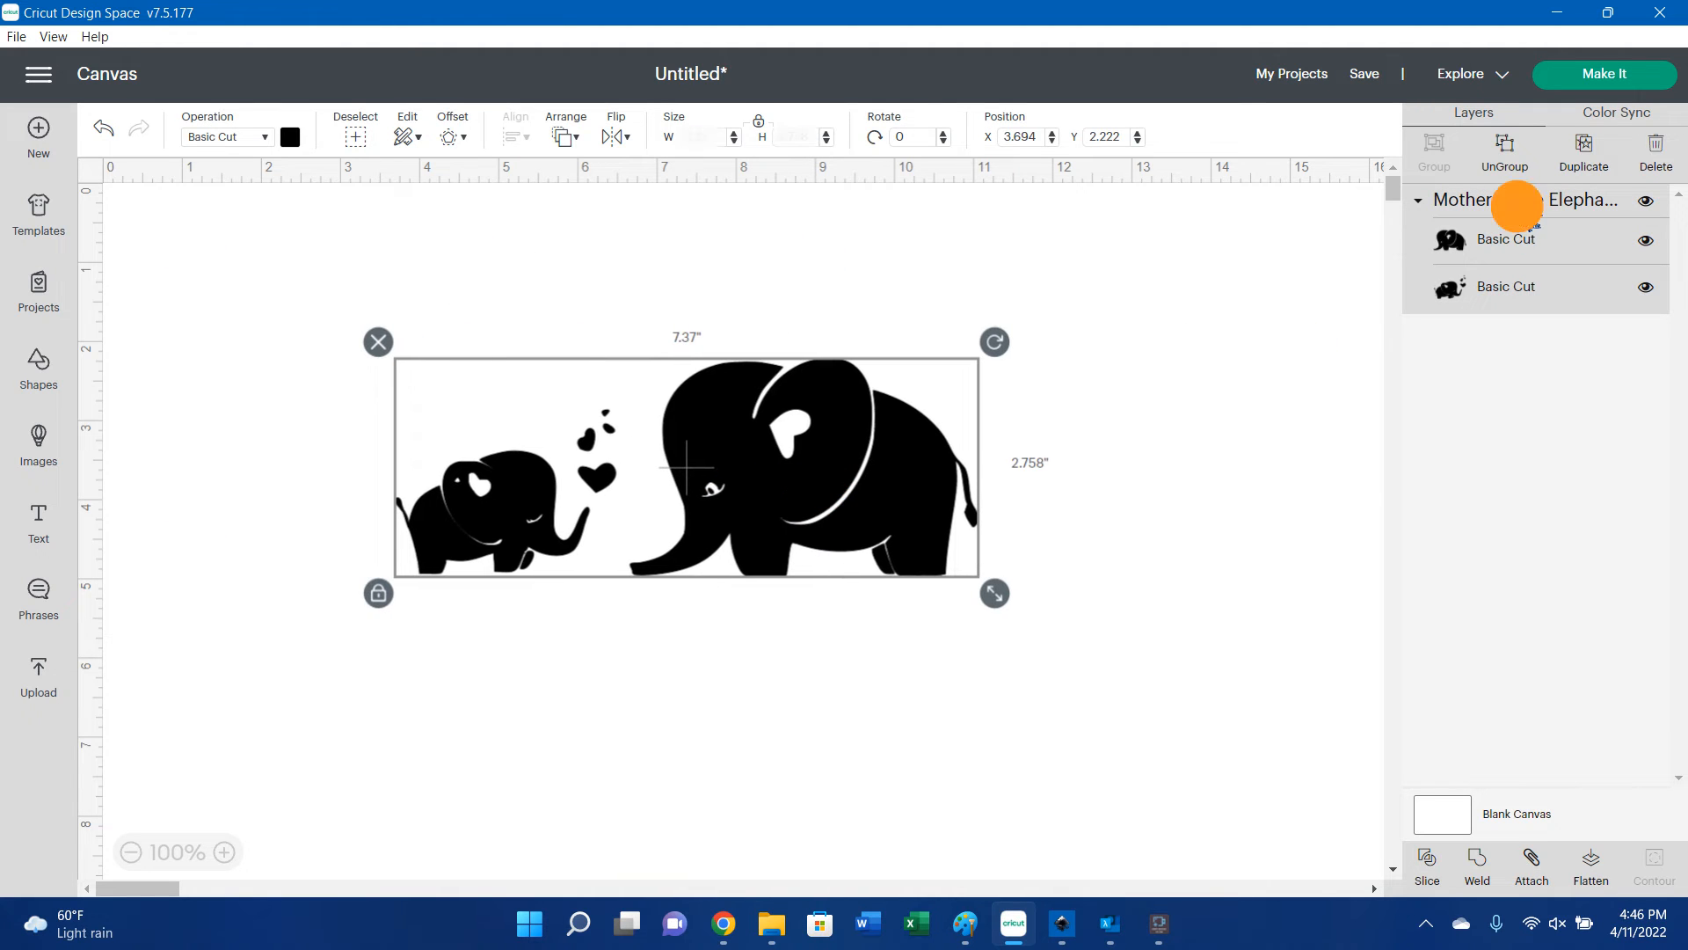
pyautogui.click(1506, 141)
pyautogui.moveTo(815, 459); pyautogui.dragTo(1208, 386)
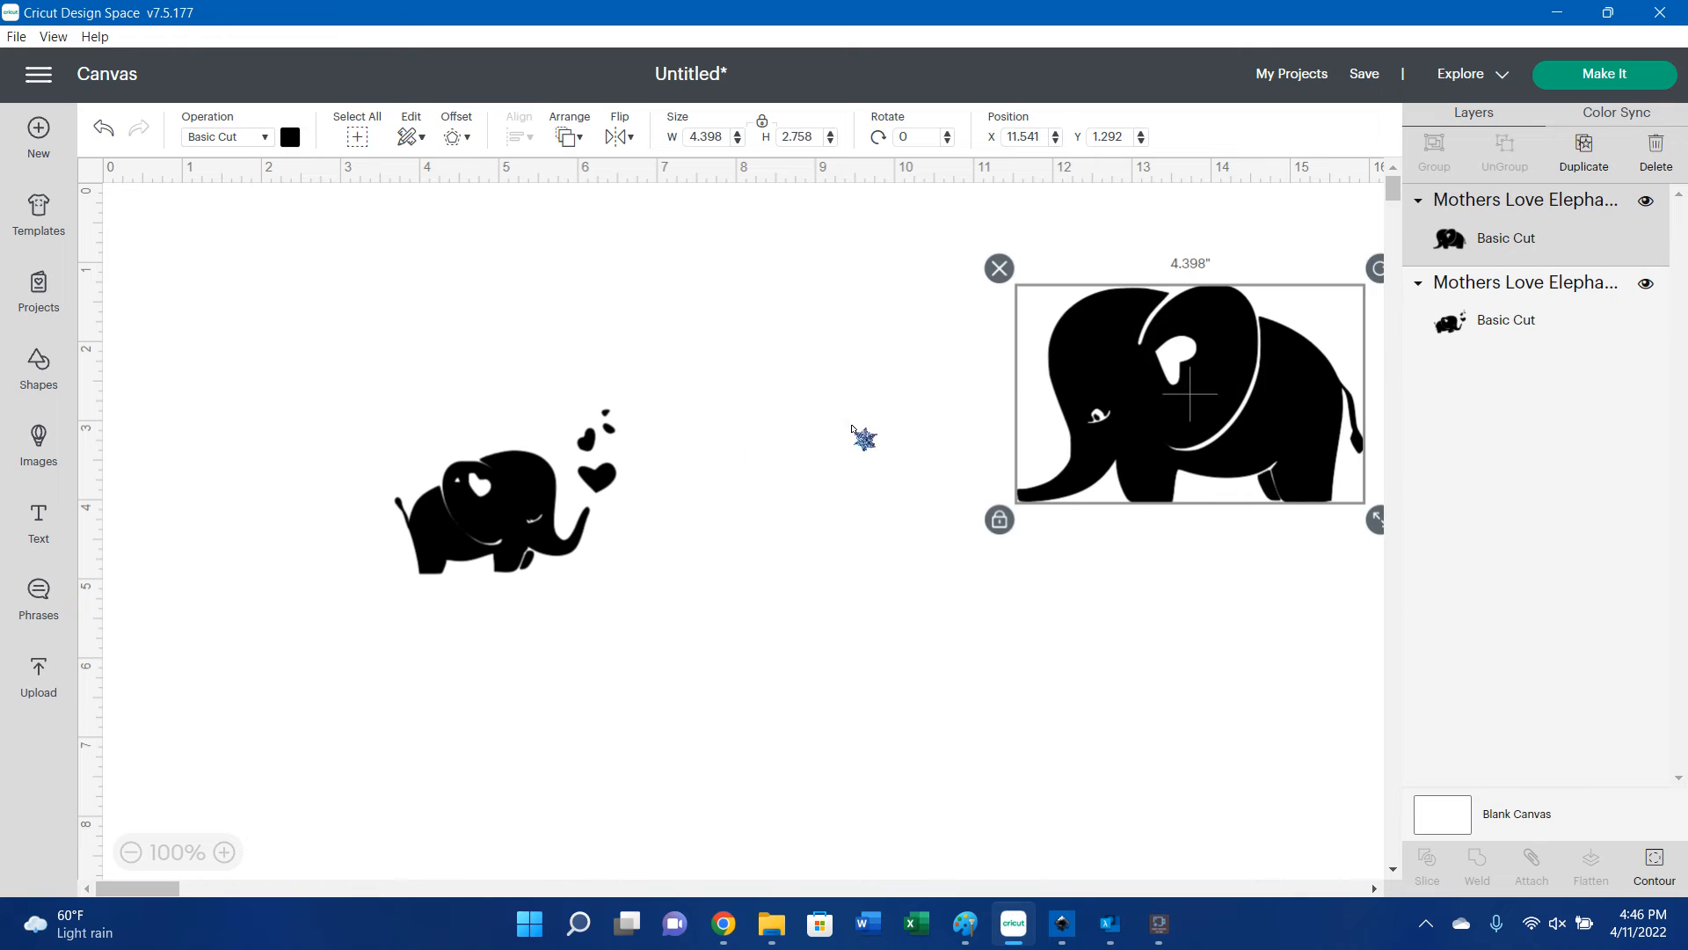
pyautogui.moveTo(516, 489); pyautogui.dragTo(350, 638)
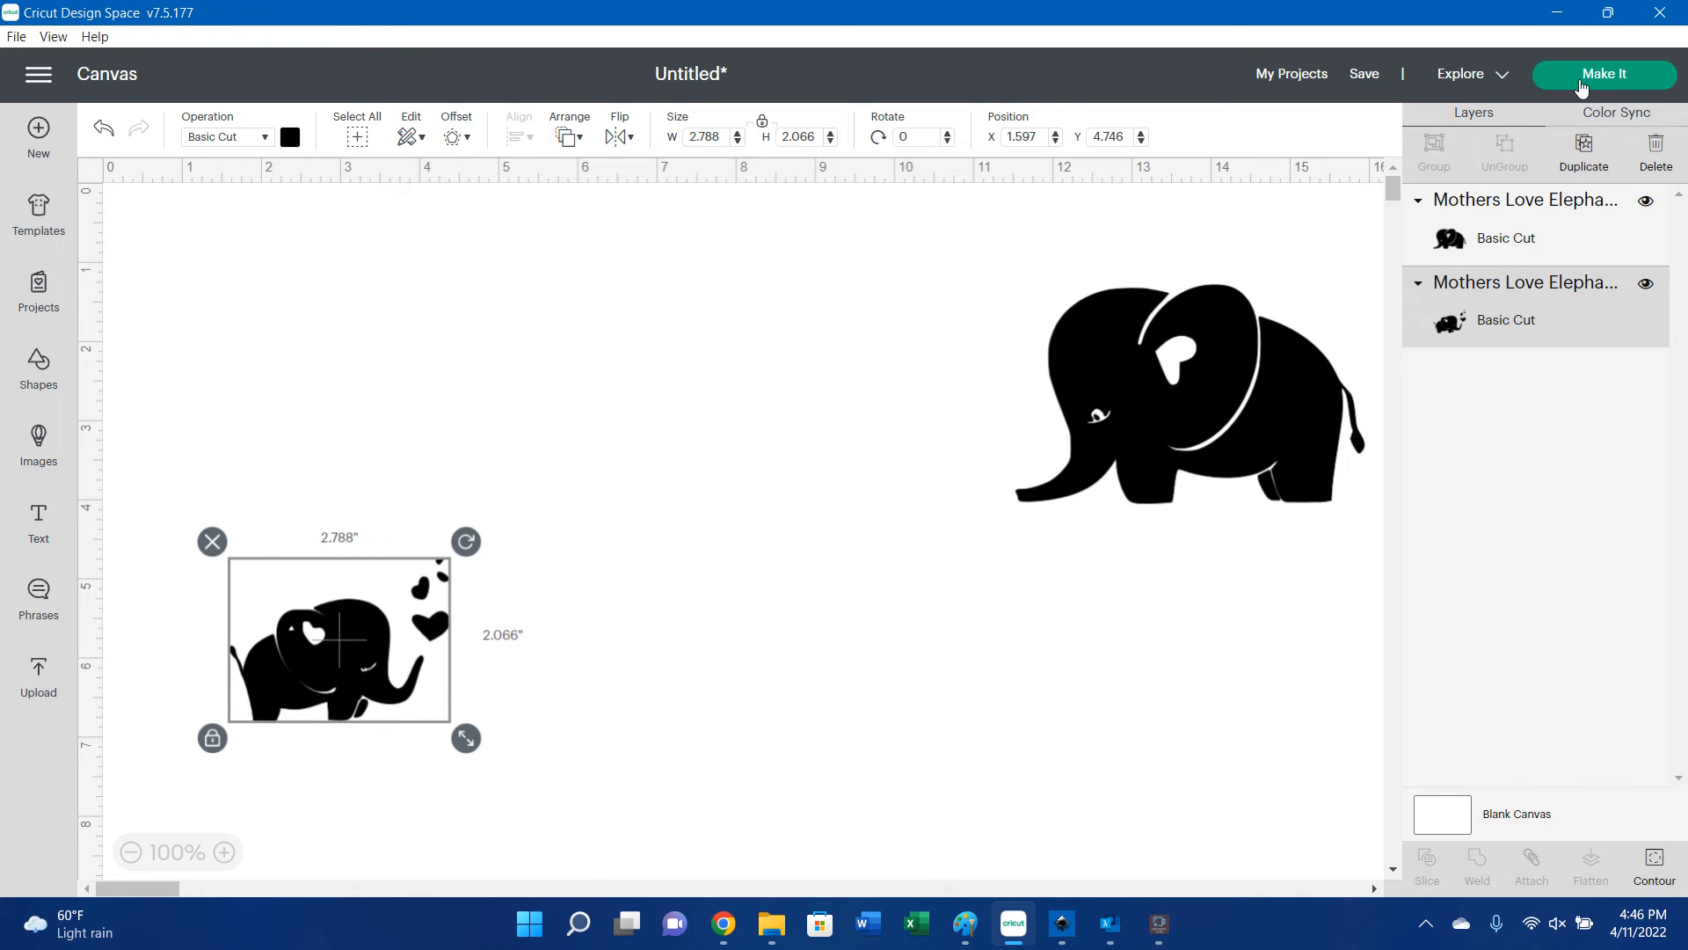
# Preview how the separated elephants are laid out on the cutting mat and return to the canvas.
pyautogui.click(1580, 78)
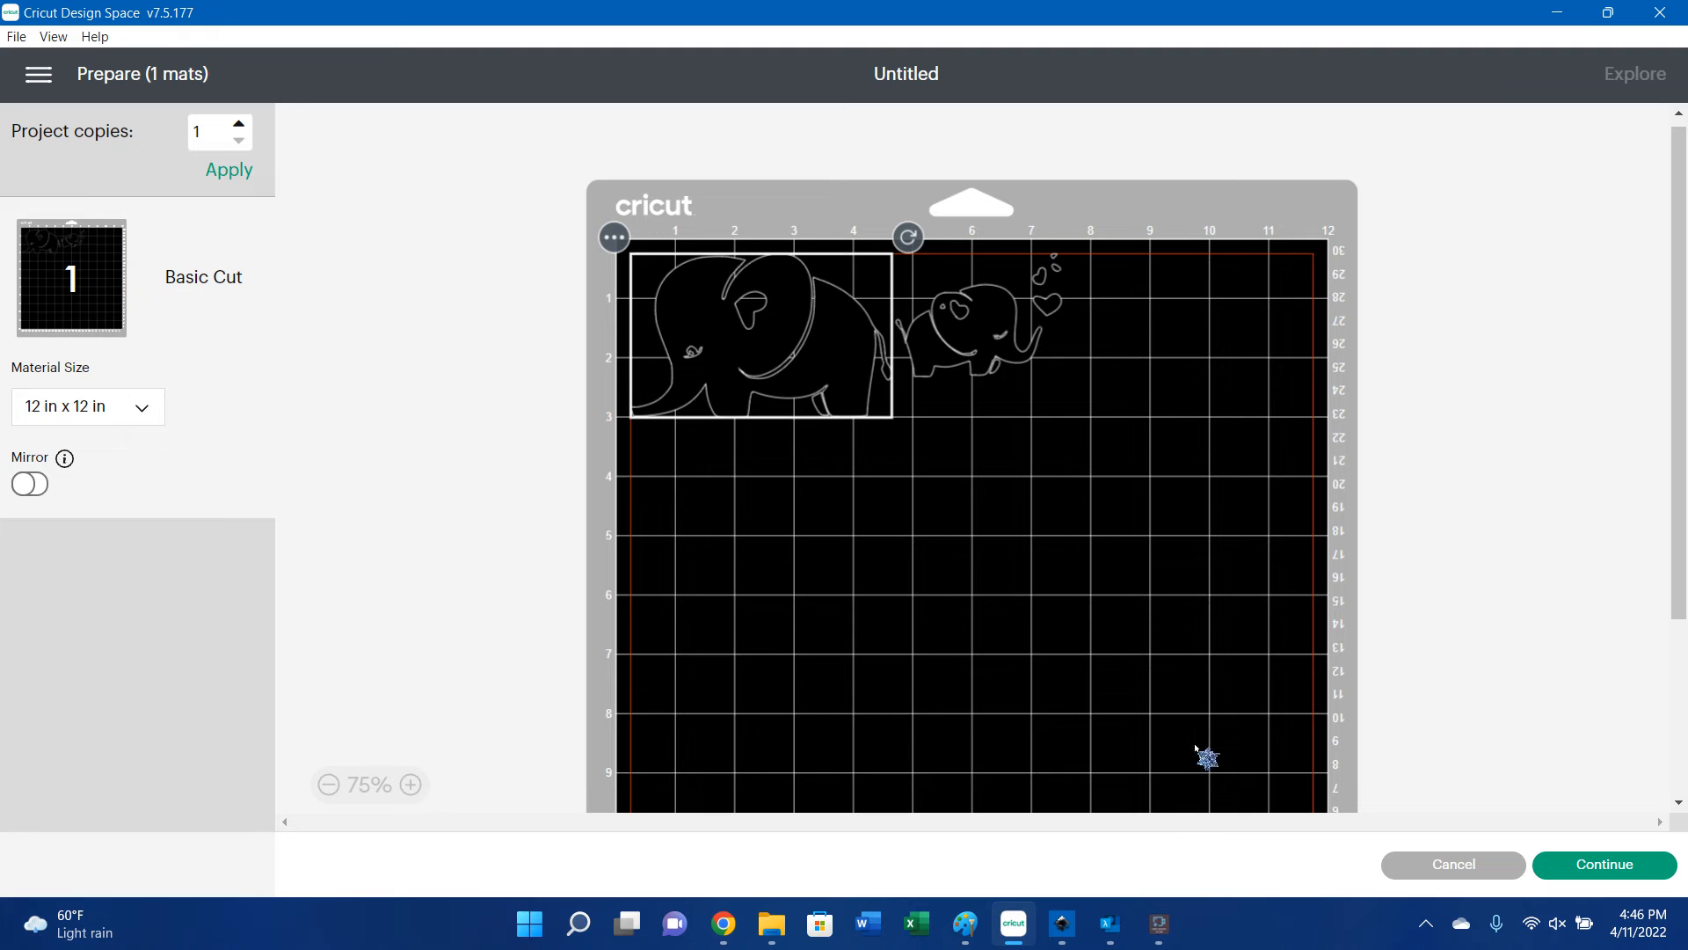
pyautogui.click(1446, 866)
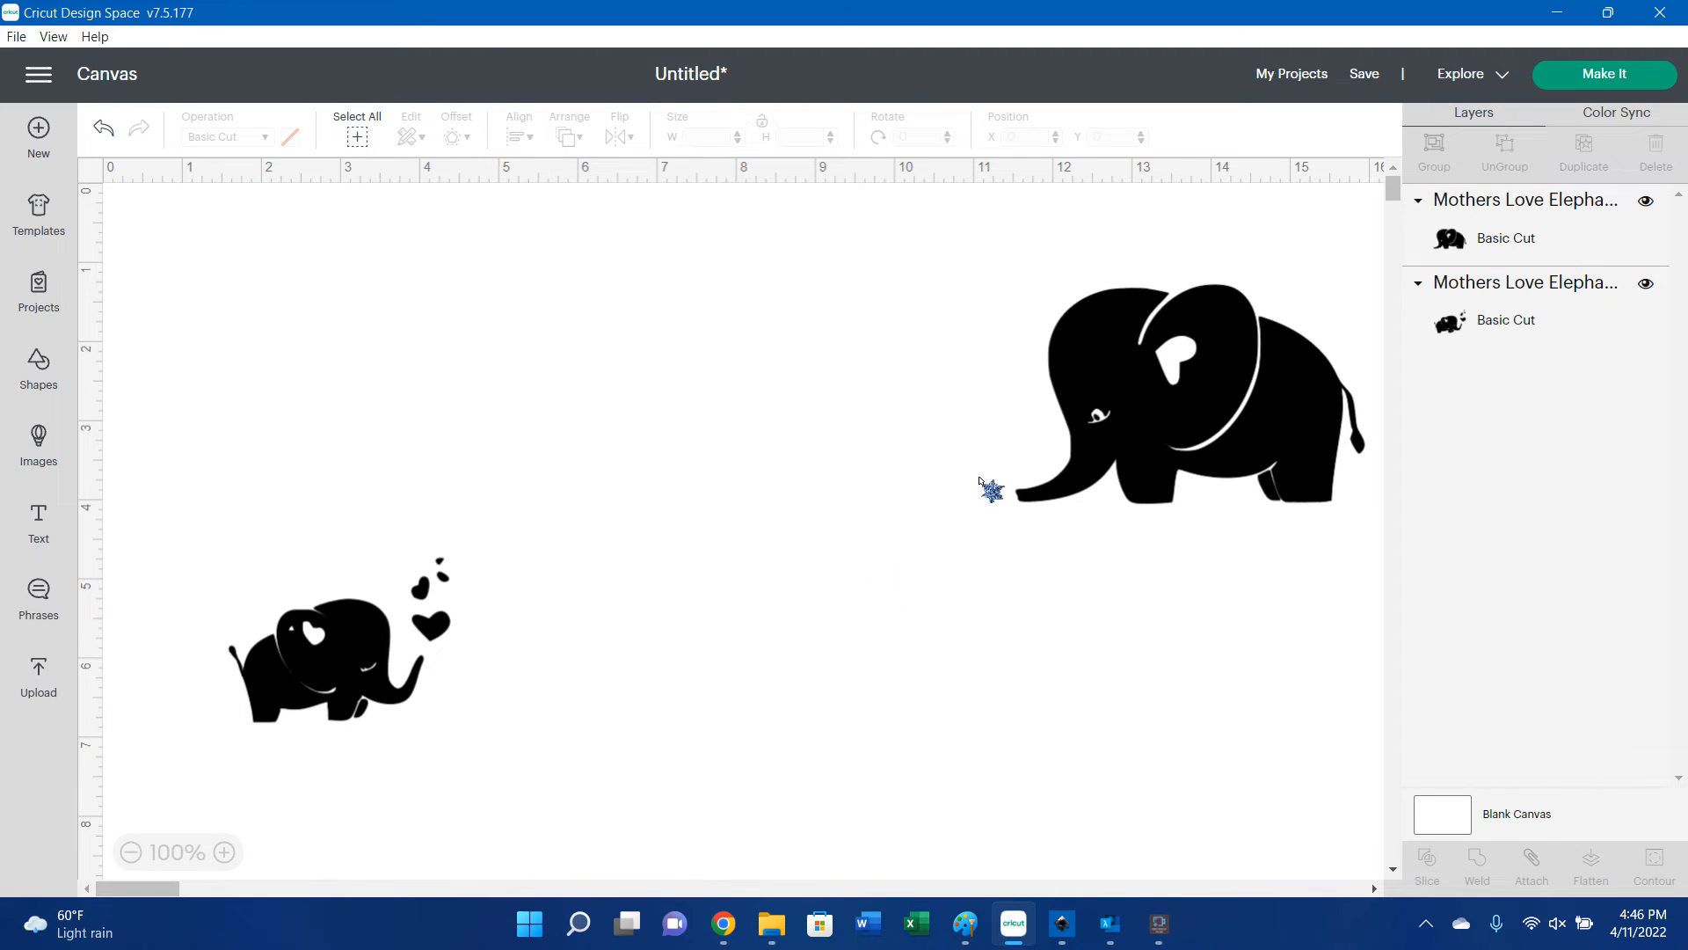
# Move the mother elephant back beside the baby and set the combined width of both pieces to 12 in.
pyautogui.moveTo(1079, 431); pyautogui.dragTo(531, 659)
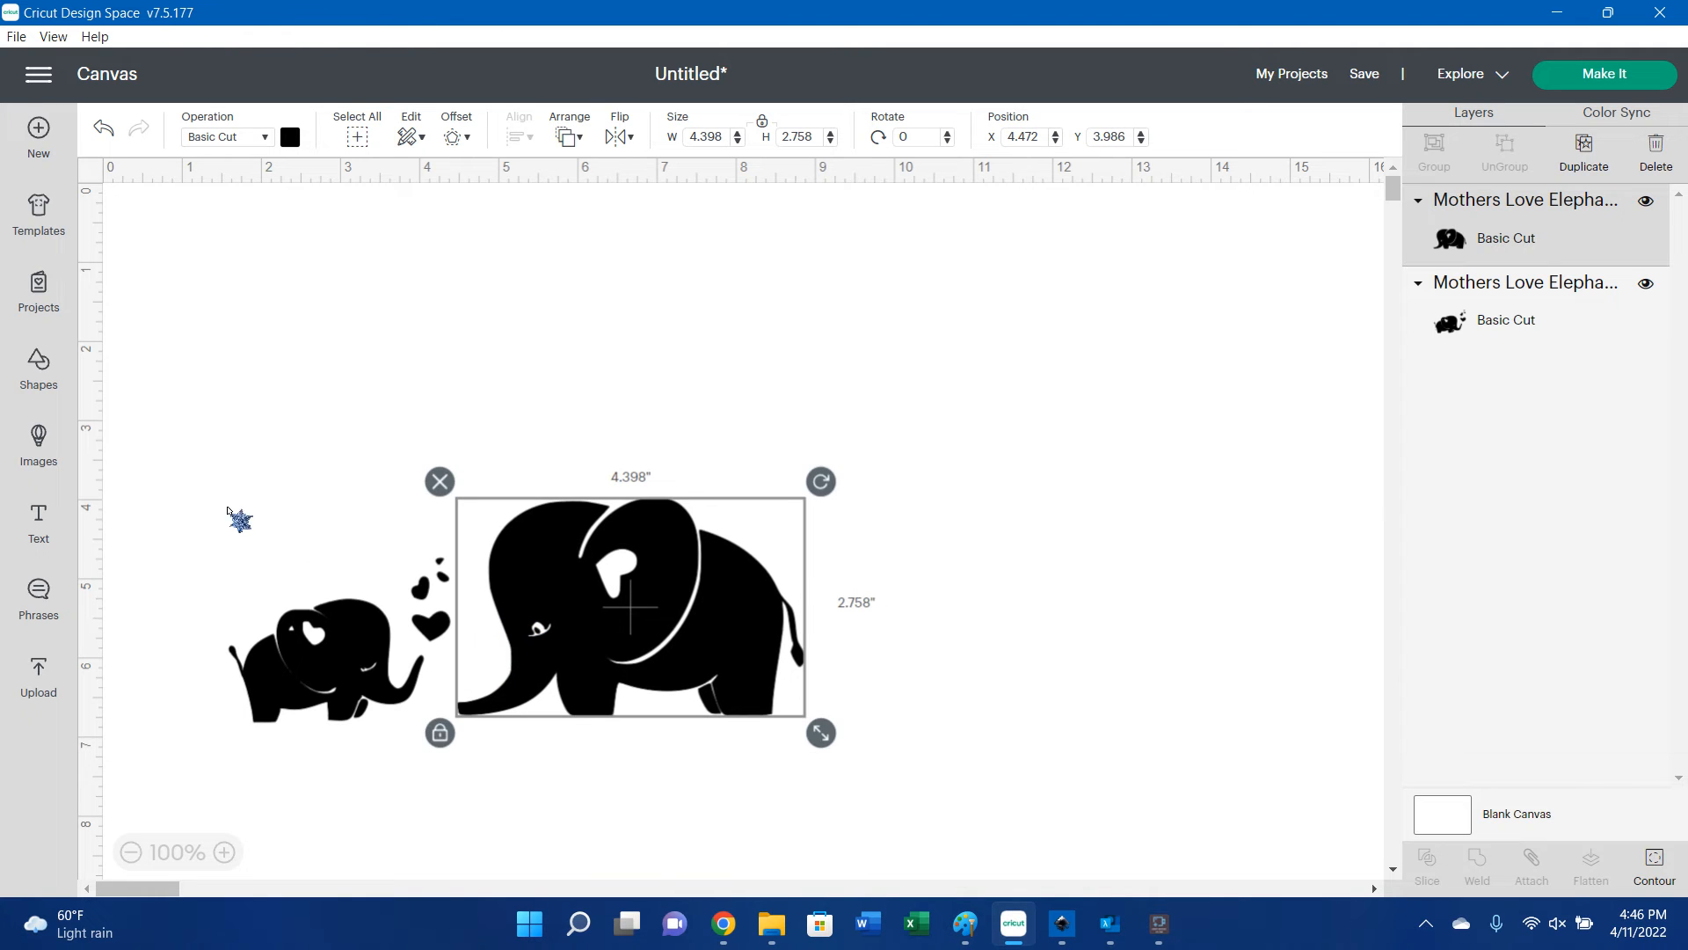
pyautogui.moveTo(165, 430); pyautogui.dragTo(910, 758)
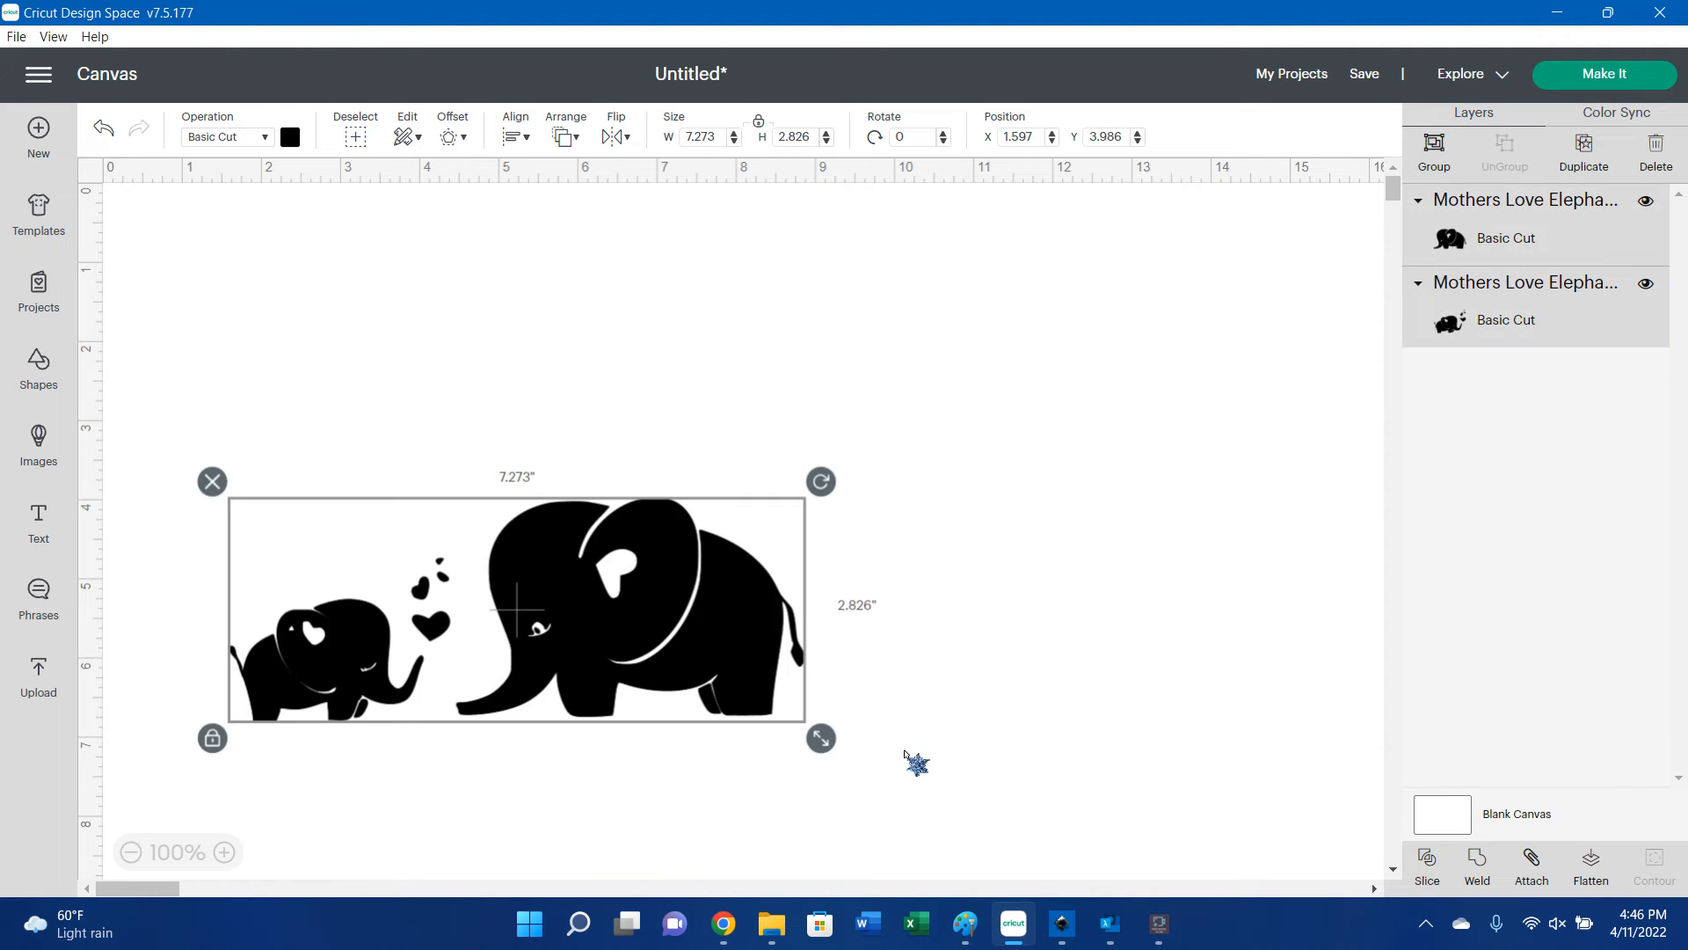
pyautogui.doubleClick(703, 136)
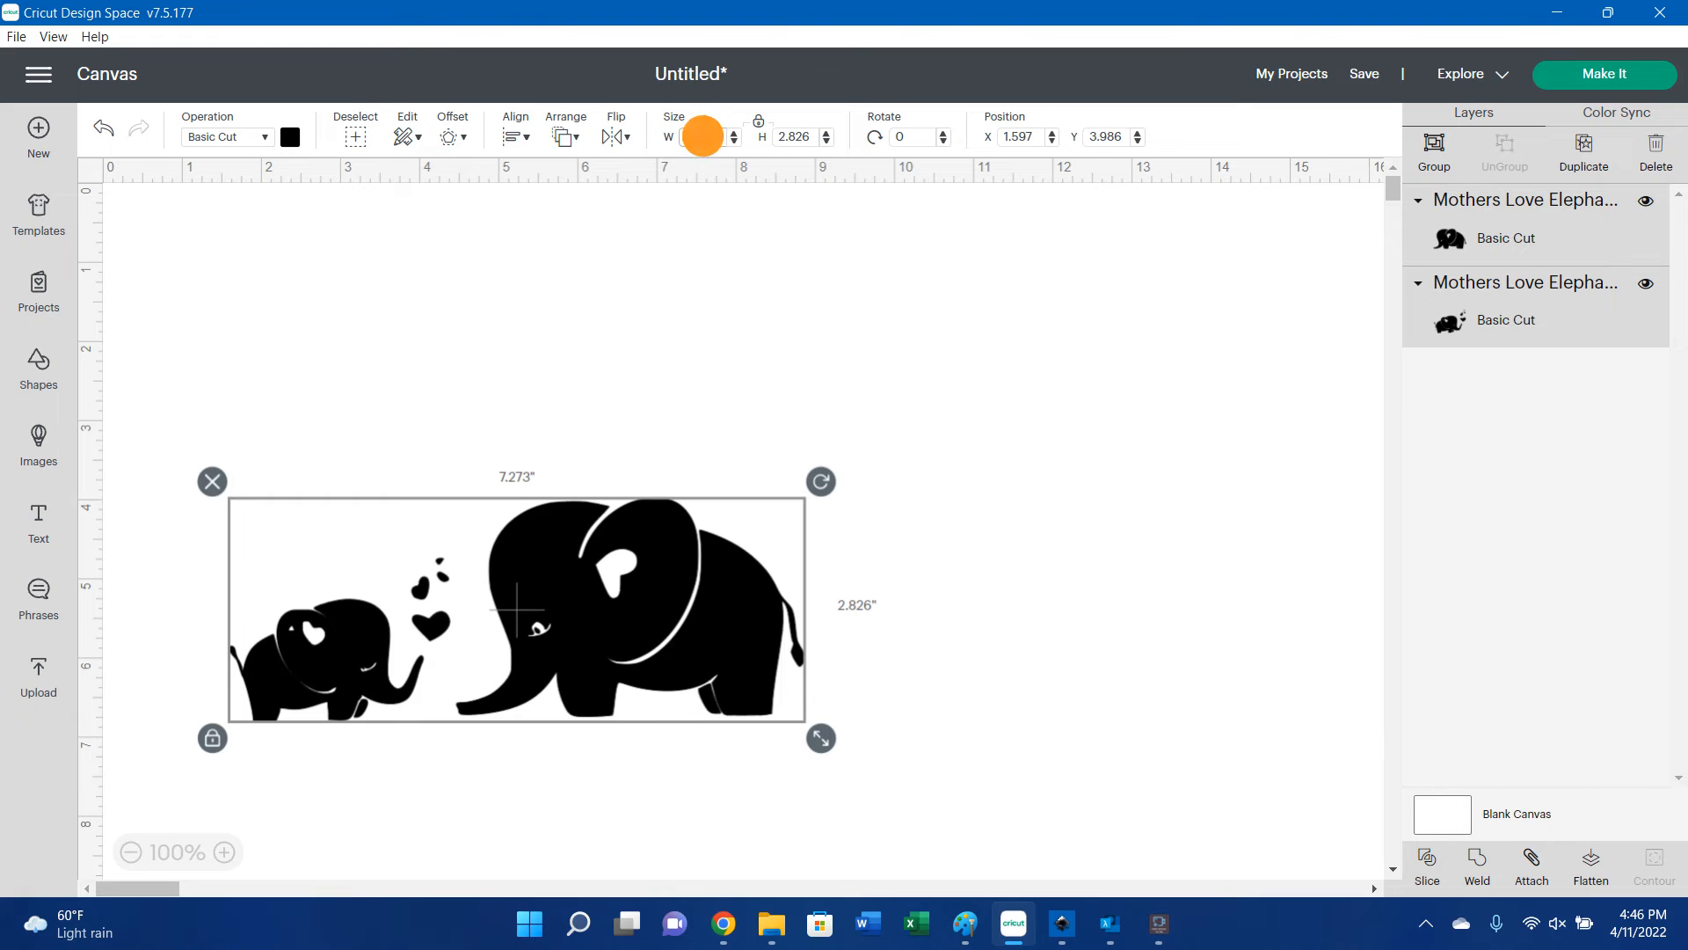
pyautogui.write('12')
pyautogui.press('Return')
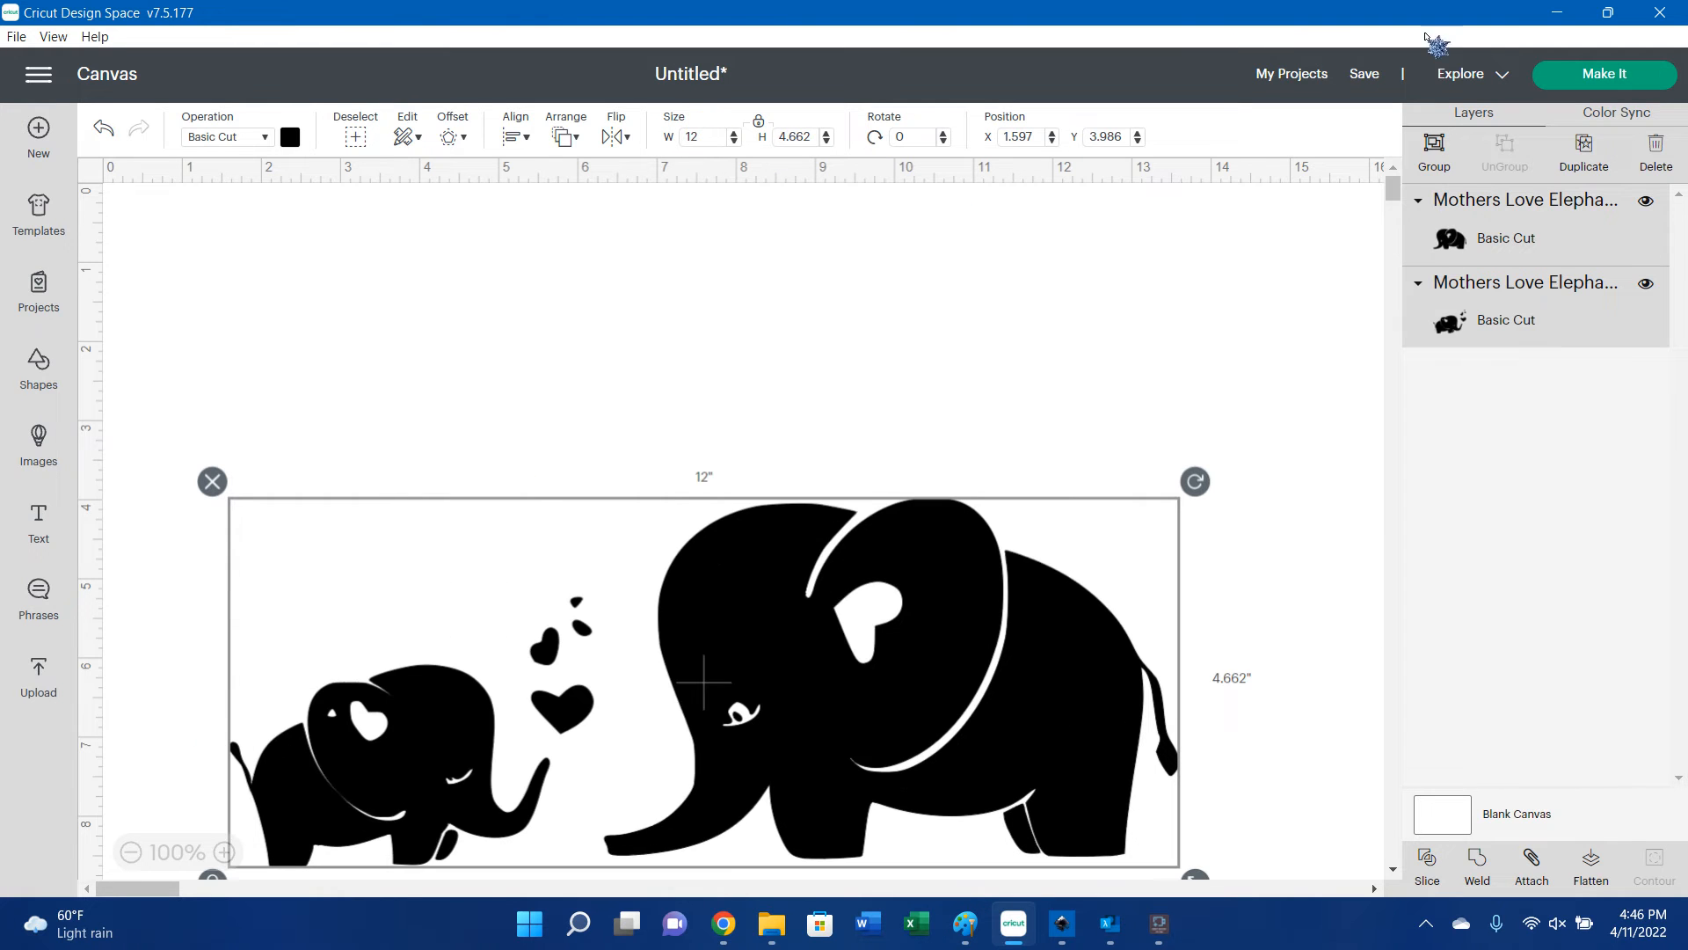
# Open the cutting mat preview, move the baby elephant beside the mother, and rotate it counterclockwise into the free space.
pyautogui.click(1605, 74)
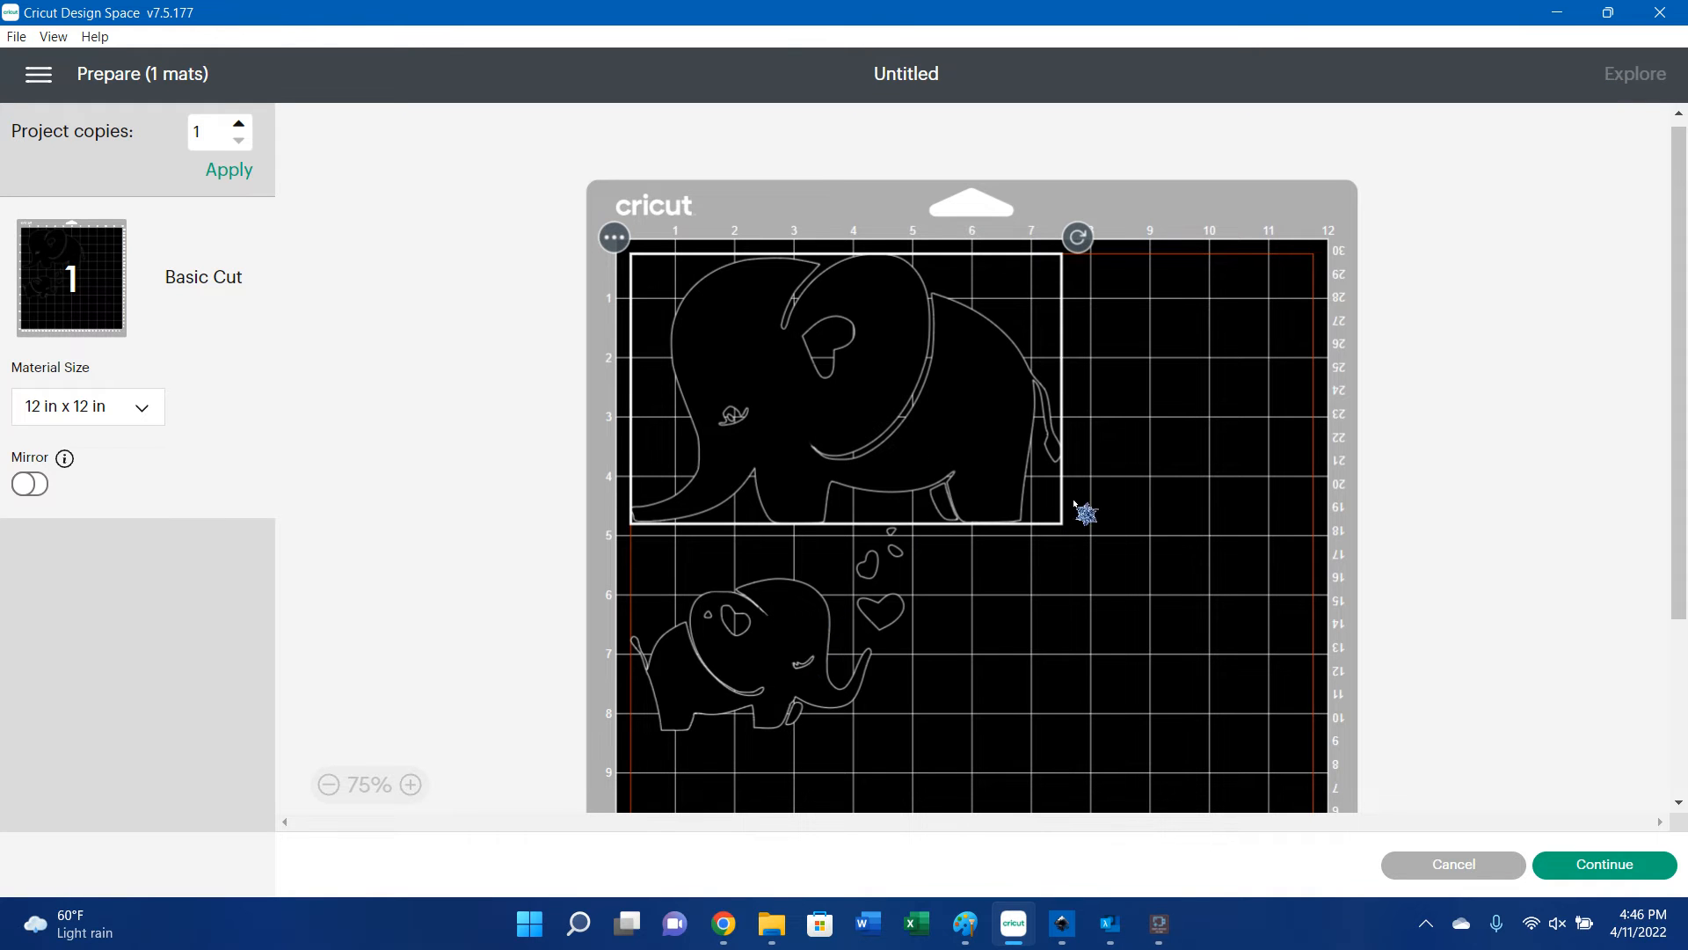
pyautogui.moveTo(799, 639); pyautogui.dragTo(1232, 403)
pyautogui.moveTo(1322, 286); pyautogui.dragTo(1110, 226)
pyautogui.moveTo(1192, 403); pyautogui.dragTo(1192, 426)
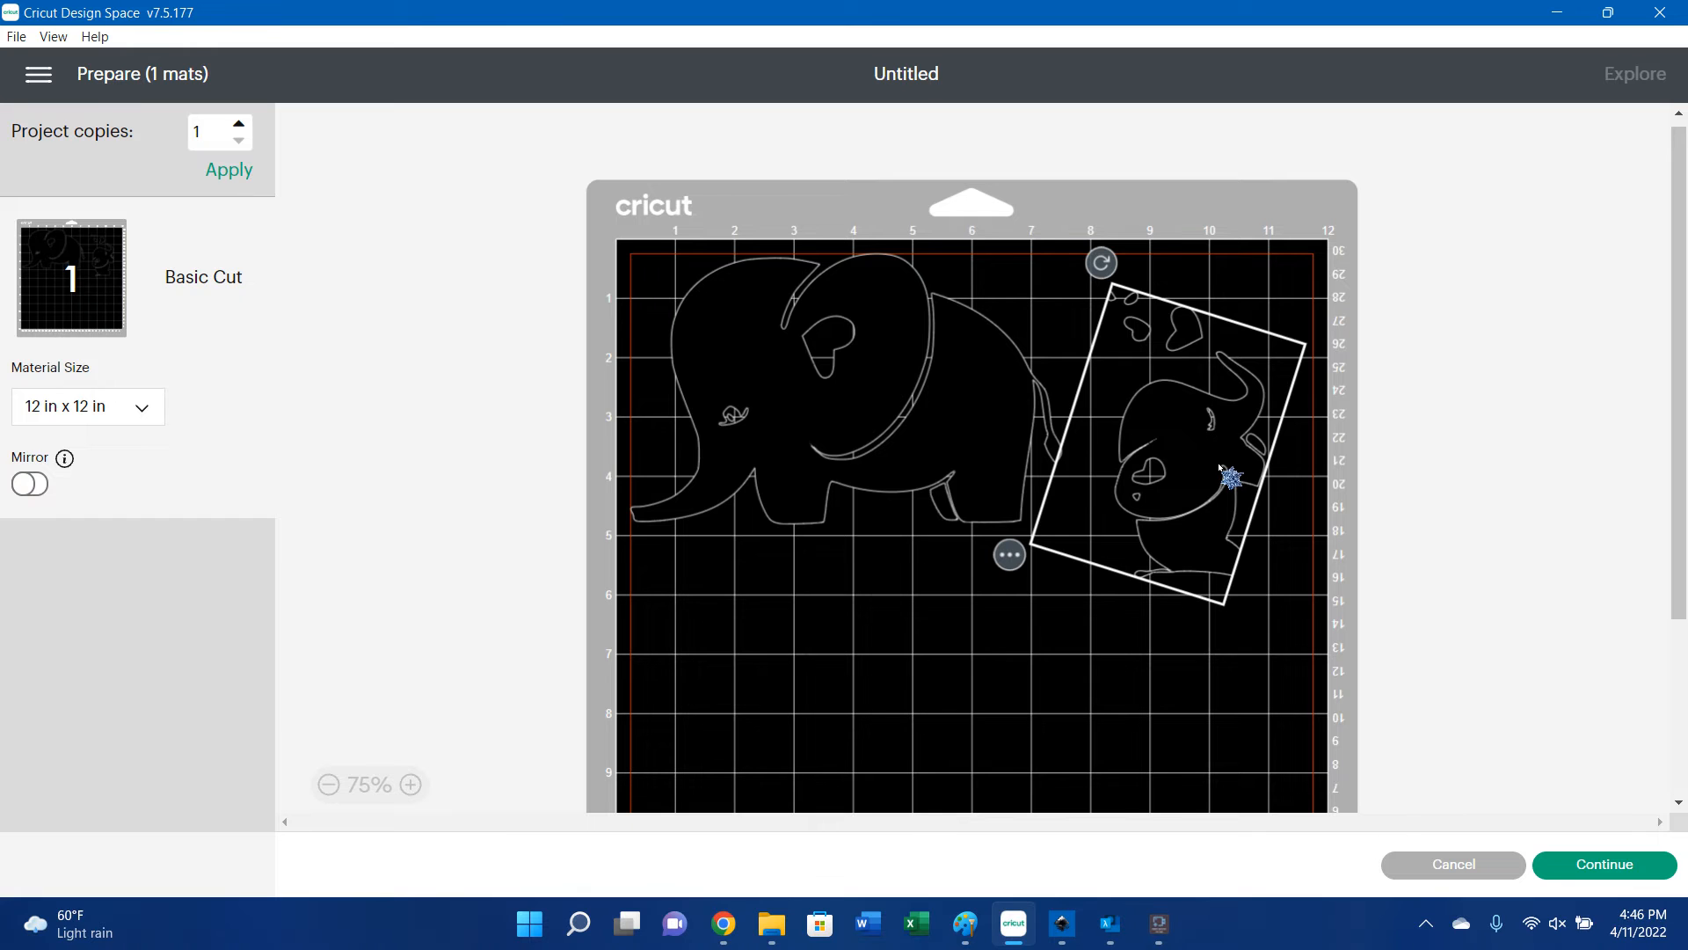
# Hide the baby elephant on the cutting mat and cancel the preparation to return to the canvas.
pyautogui.click(1011, 556)
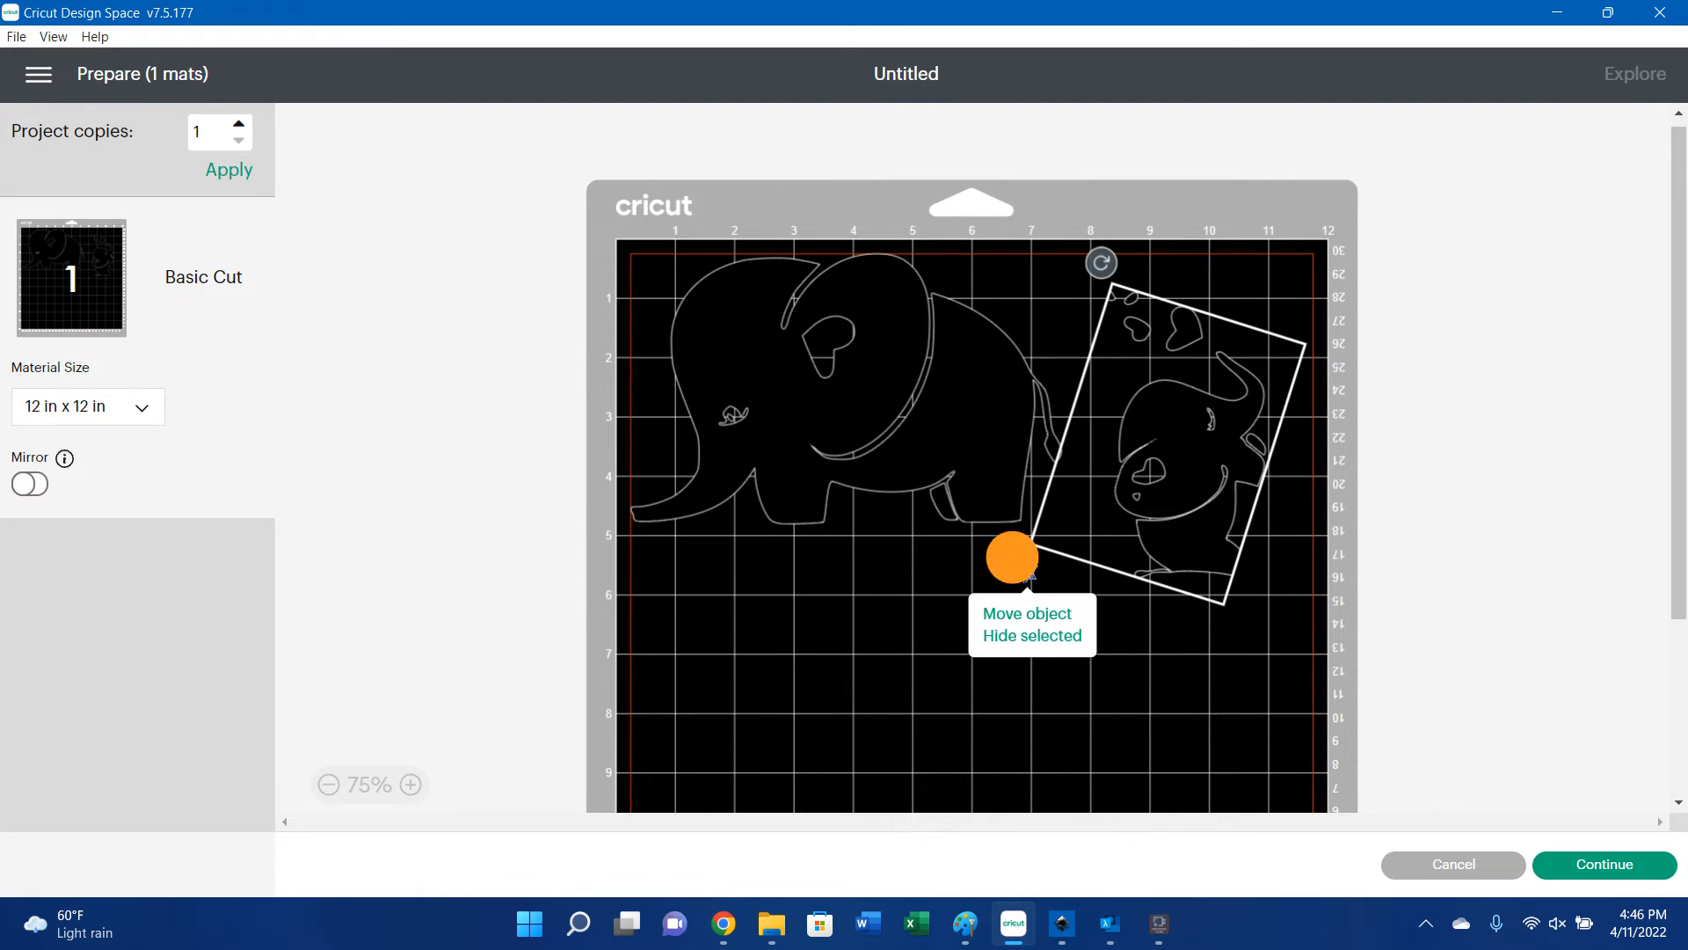
pyautogui.click(1029, 647)
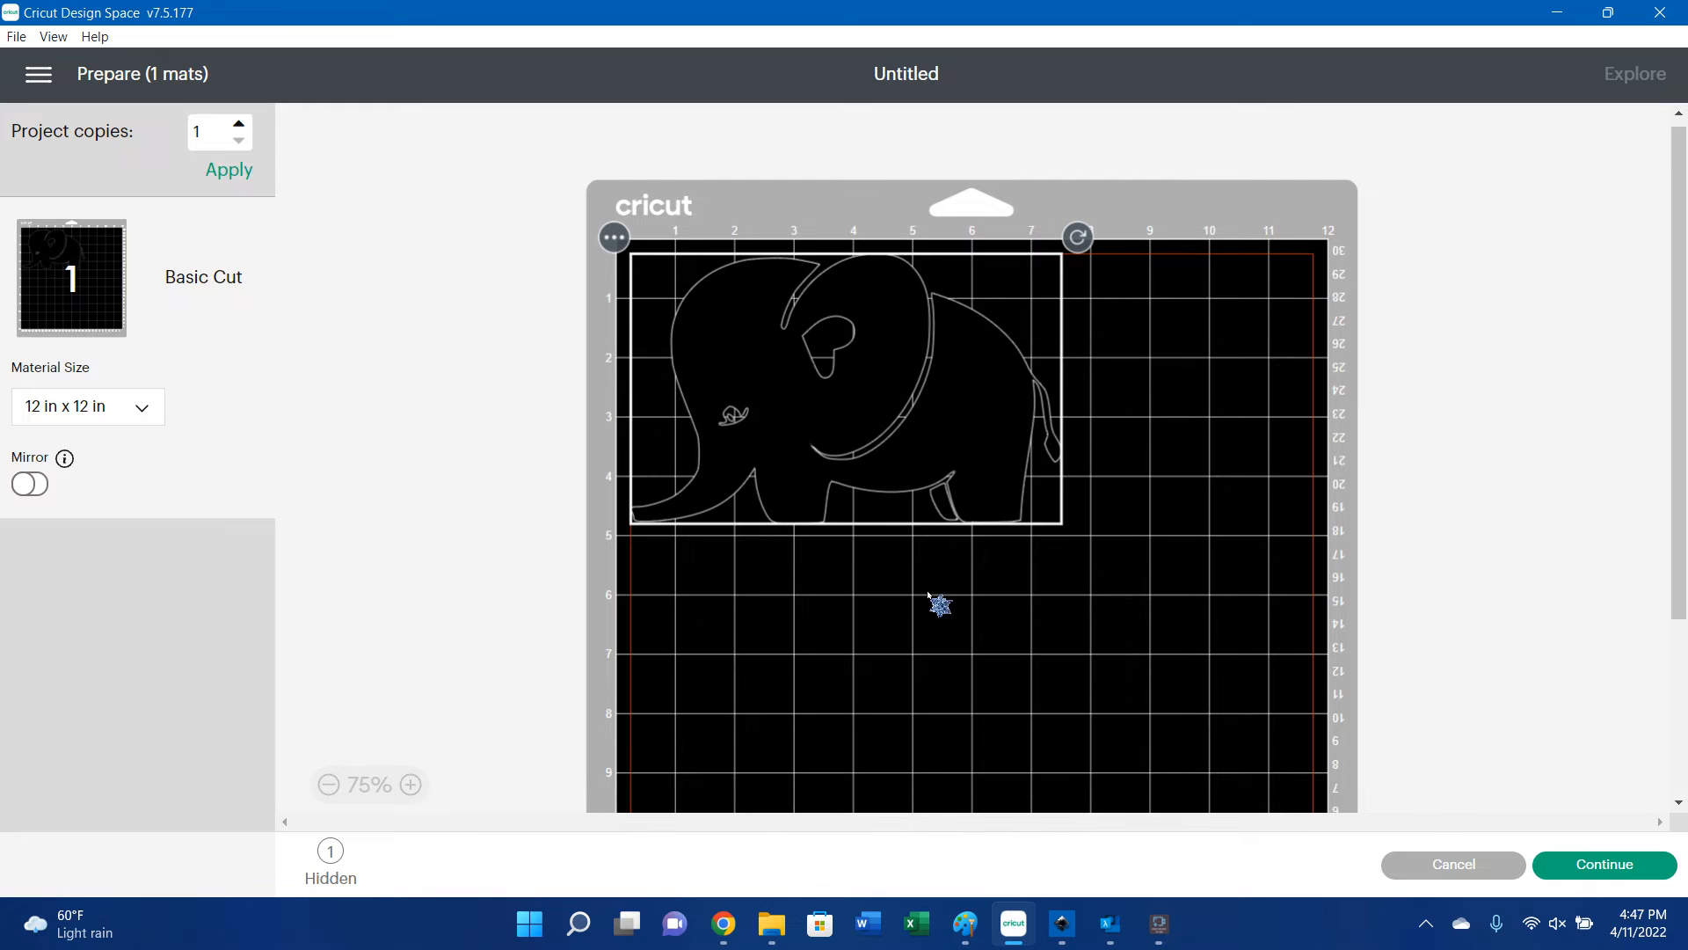
pyautogui.click(1435, 866)
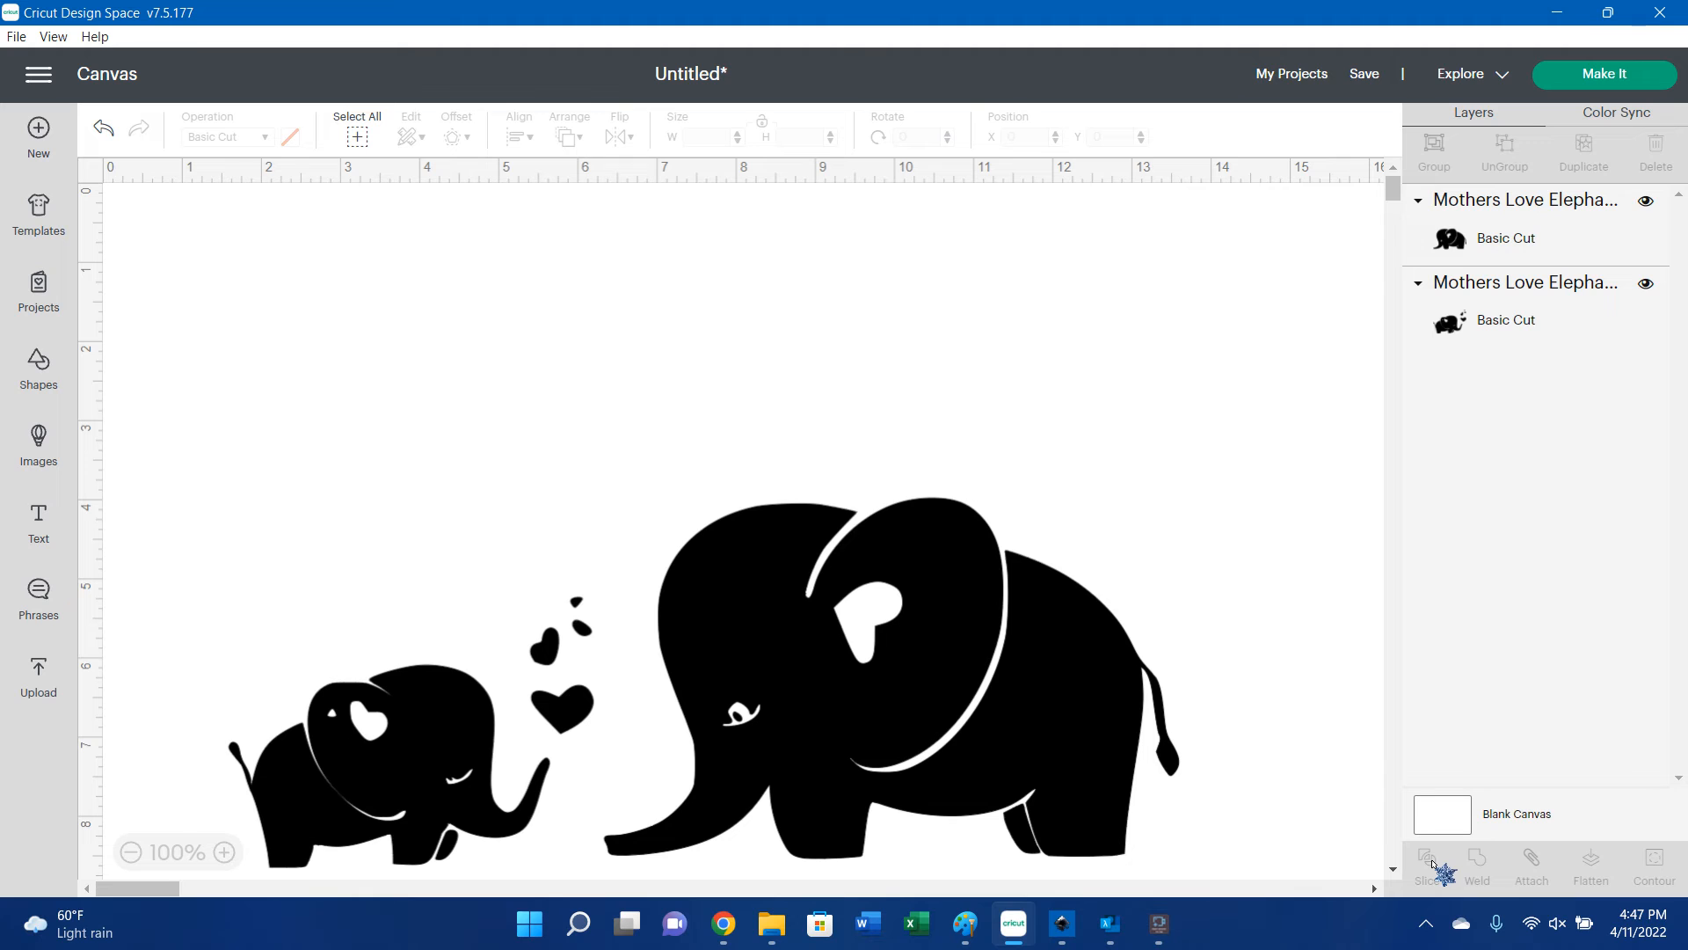
# Delete the mother elephant and the baby elephant from the canvas.
pyautogui.click(965, 635)
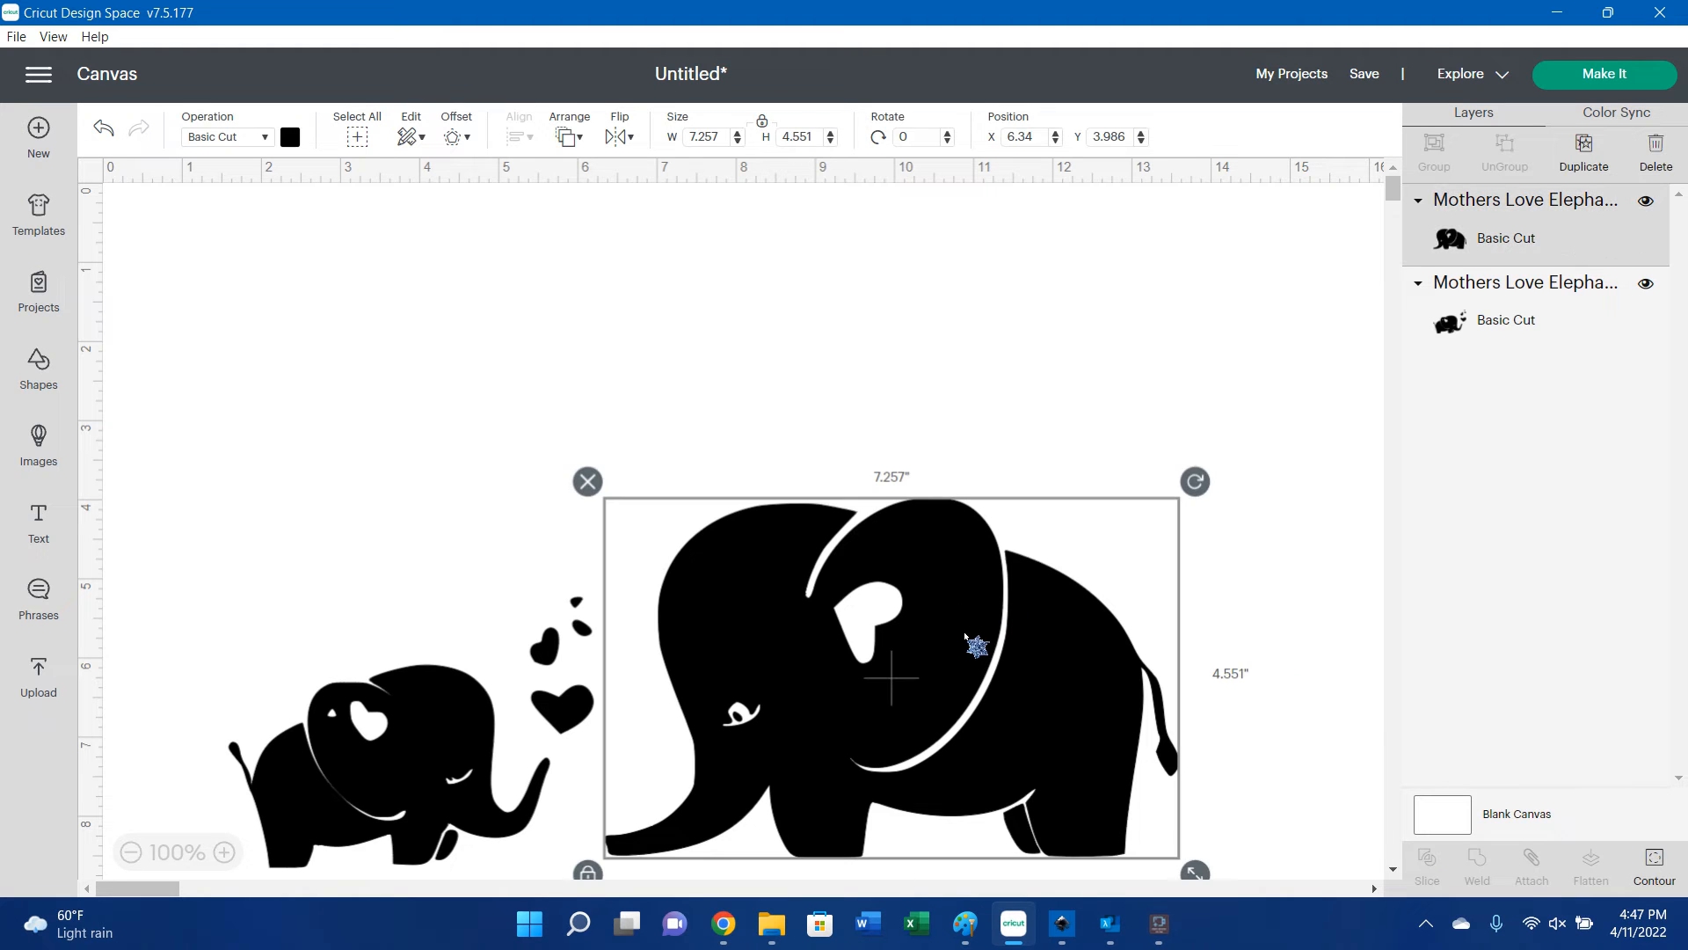
pyautogui.press('Delete')
pyautogui.click(372, 703)
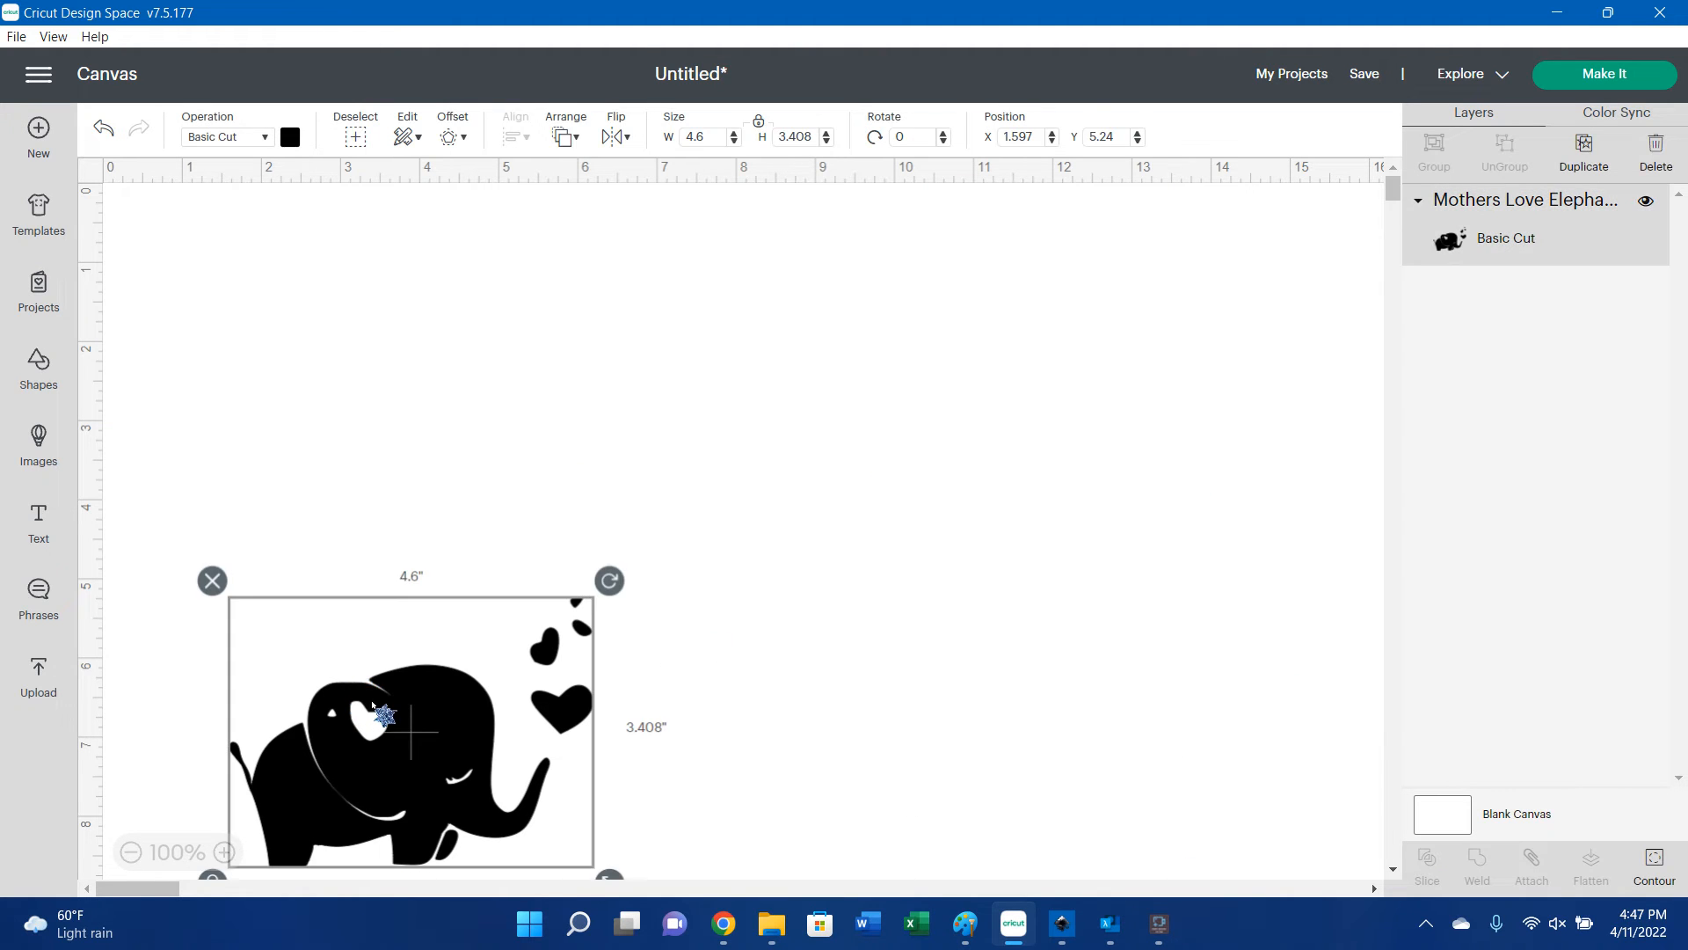
pyautogui.press('Delete')
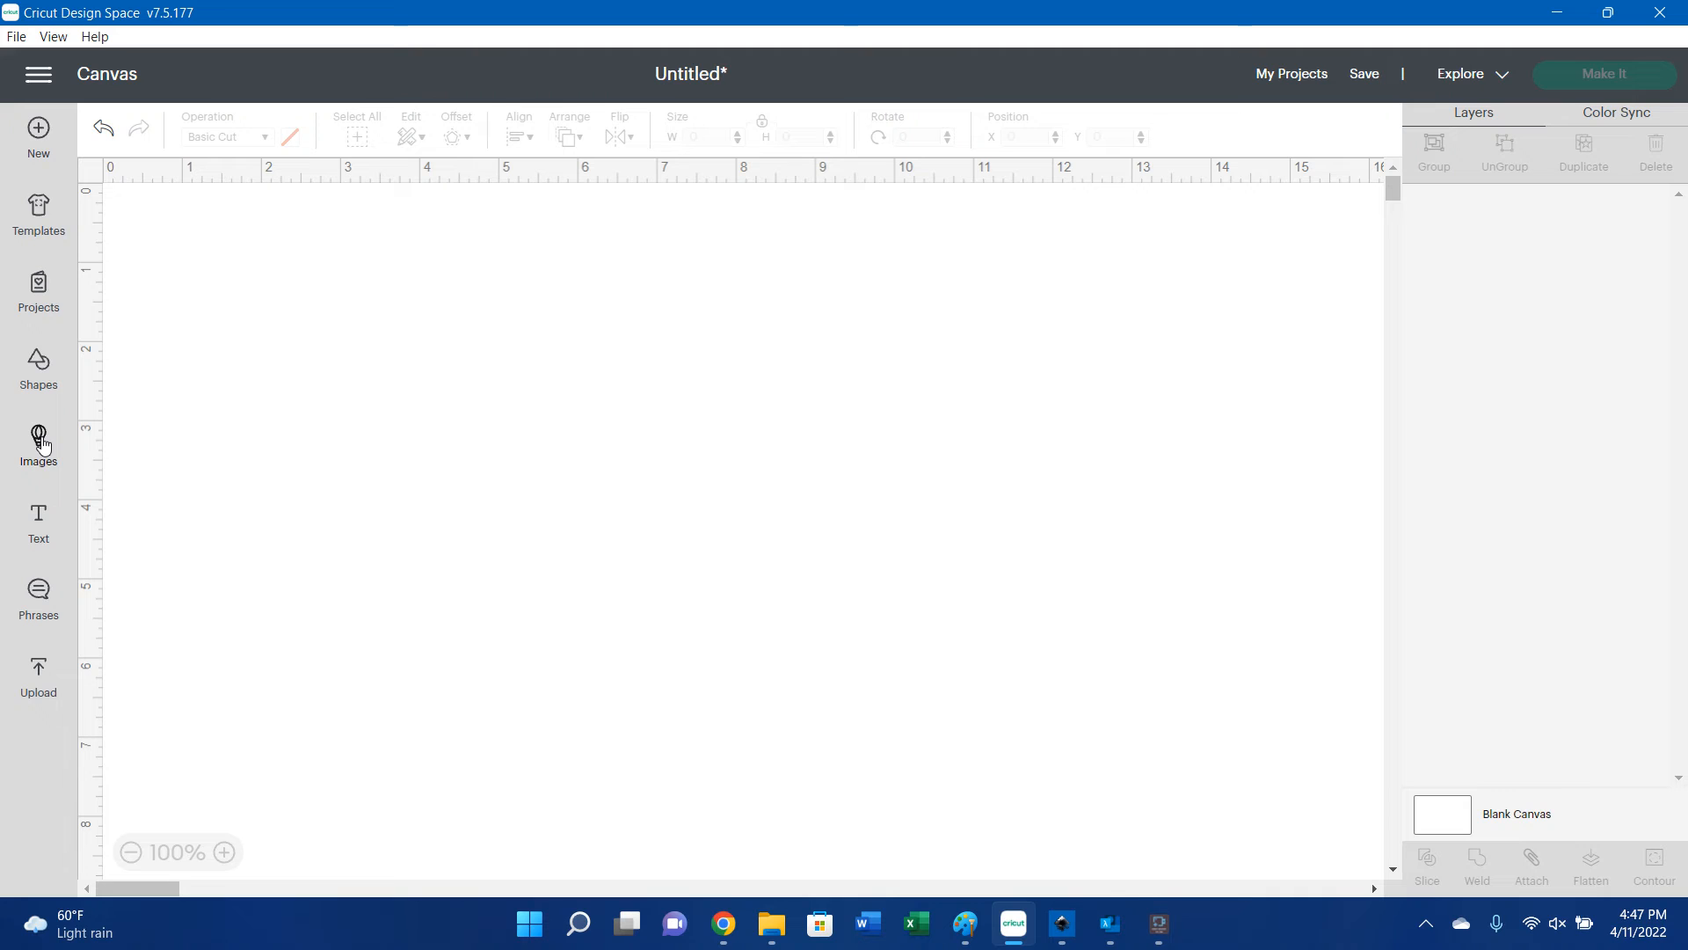
# Search the image library for "alice" and add the uploaded two-figure design with black silhouette and colored Alice to the canvas.
pyautogui.click(40, 443)
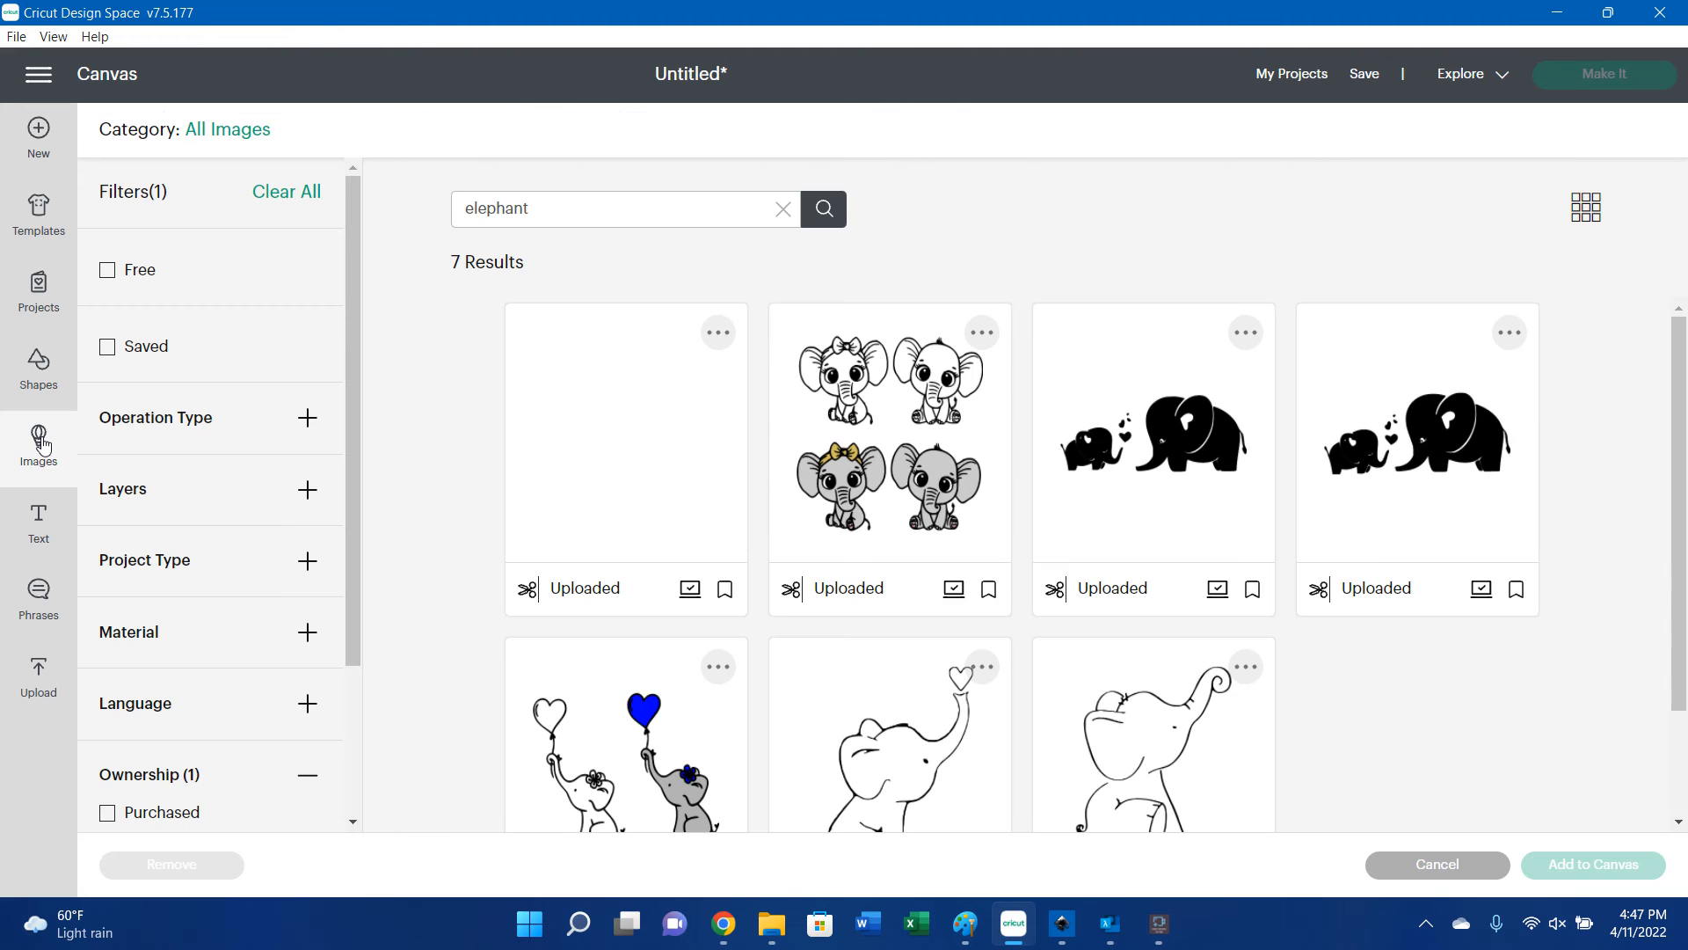
pyautogui.doubleClick(573, 208)
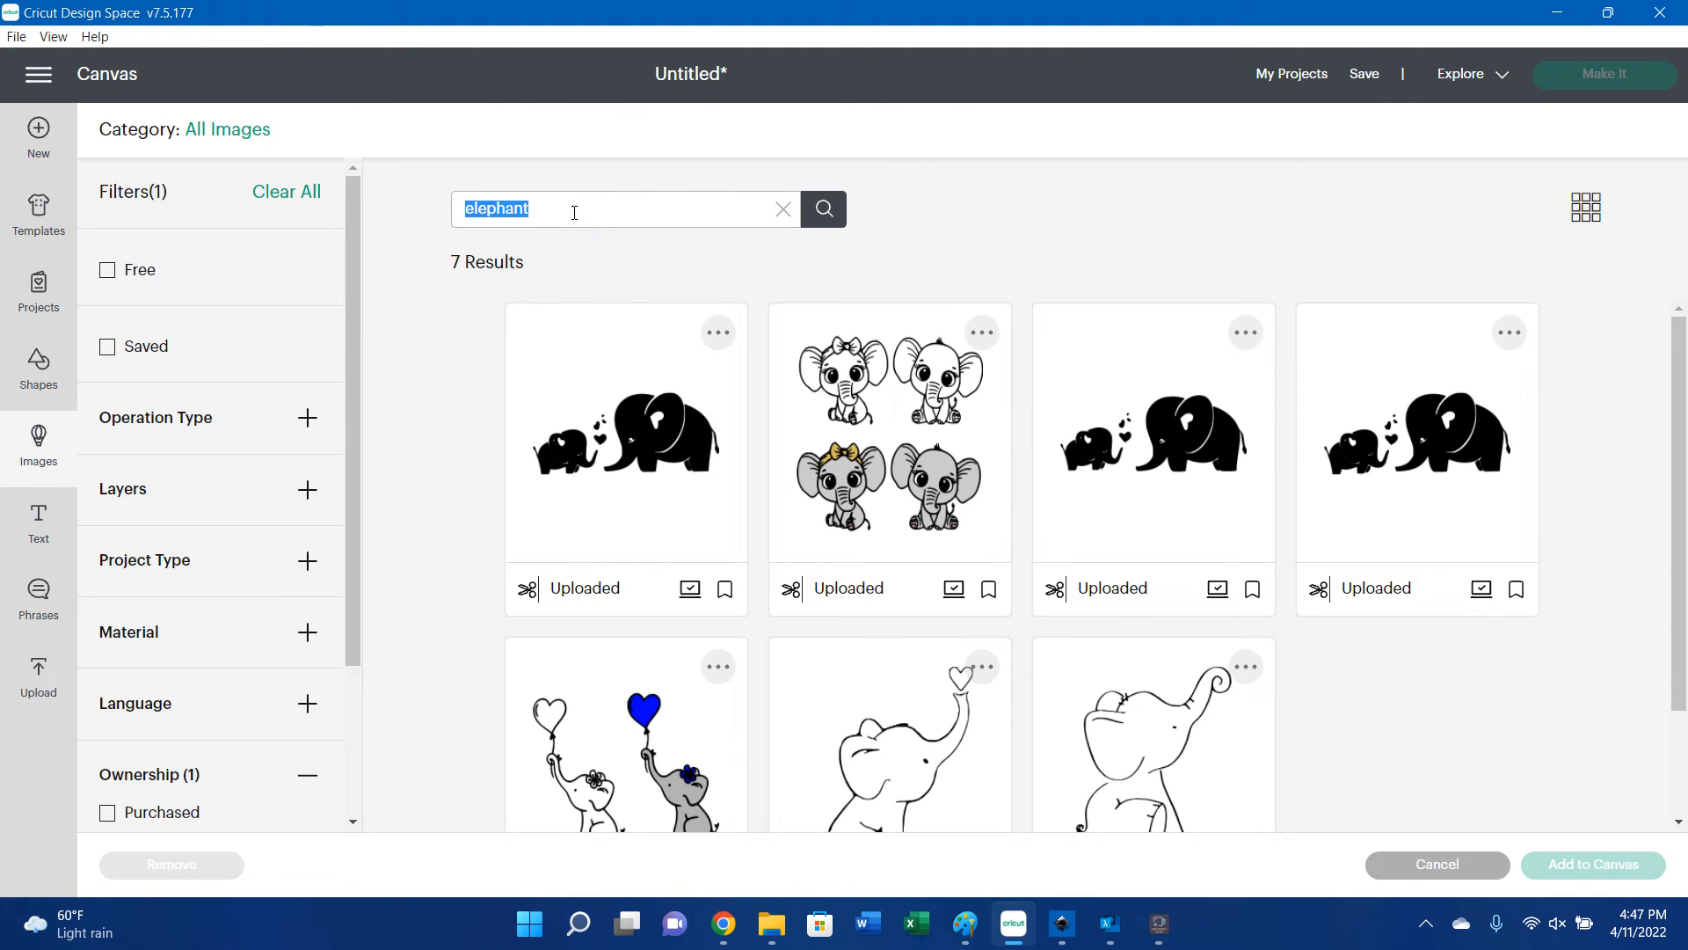
pyautogui.write('alice')
pyautogui.press('Return')
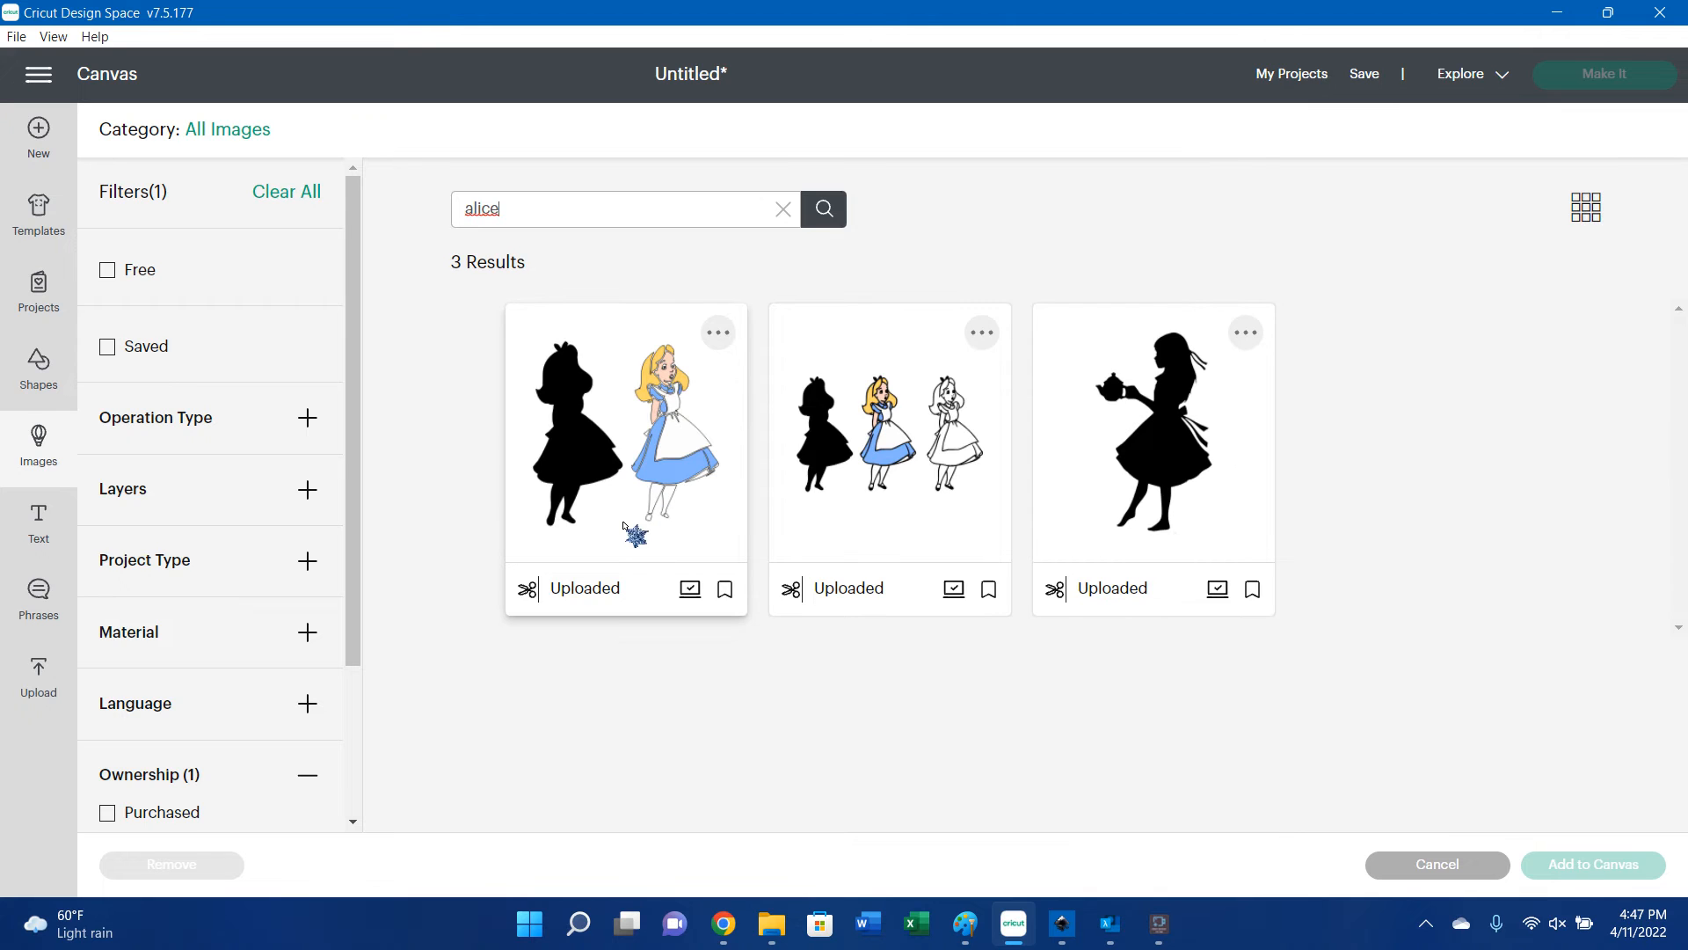
pyautogui.click(658, 470)
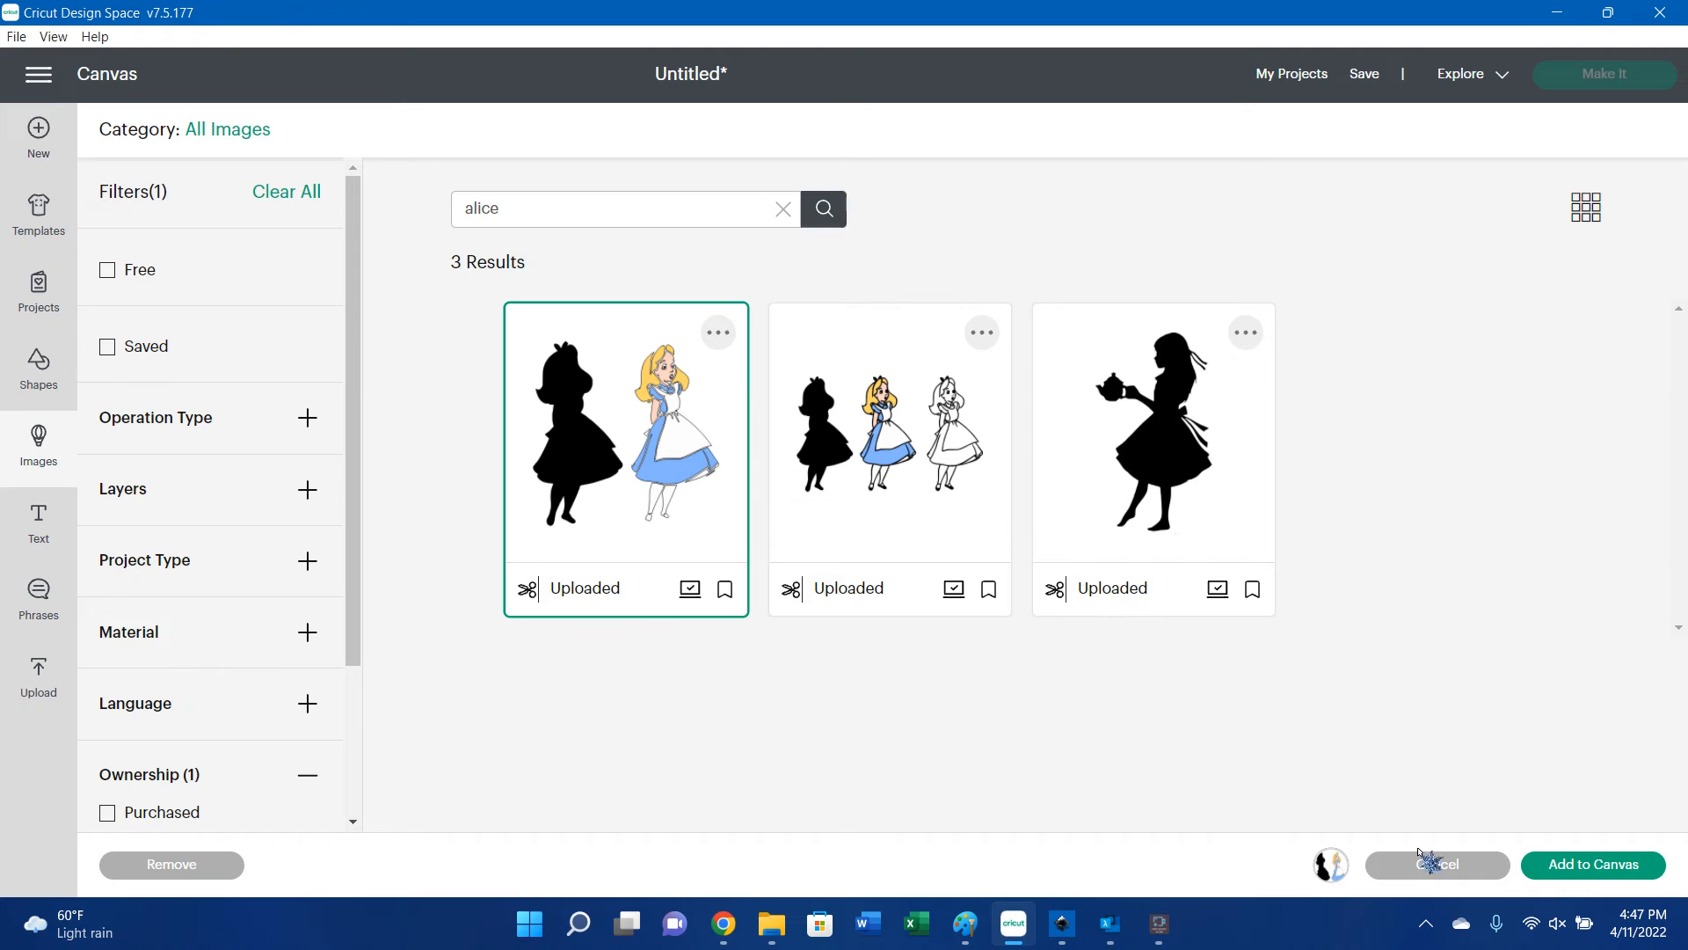
pyautogui.click(1578, 865)
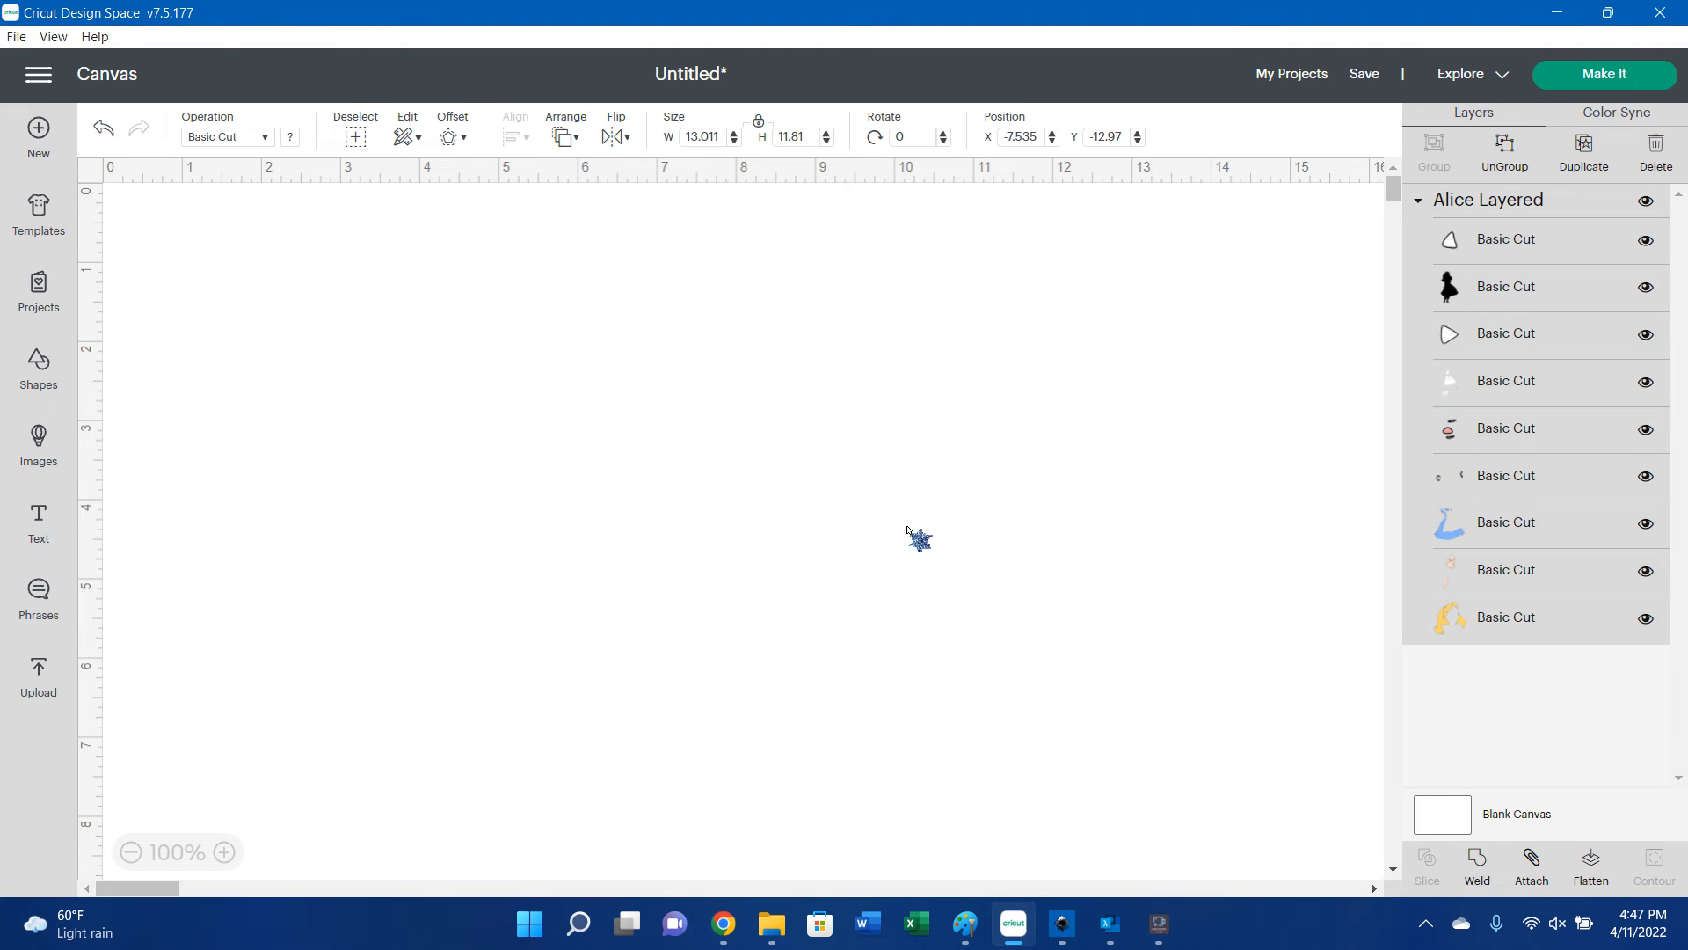
# Position the Alice design at X 1 and Y 1 on the canvas.
pyautogui.click(1021, 138)
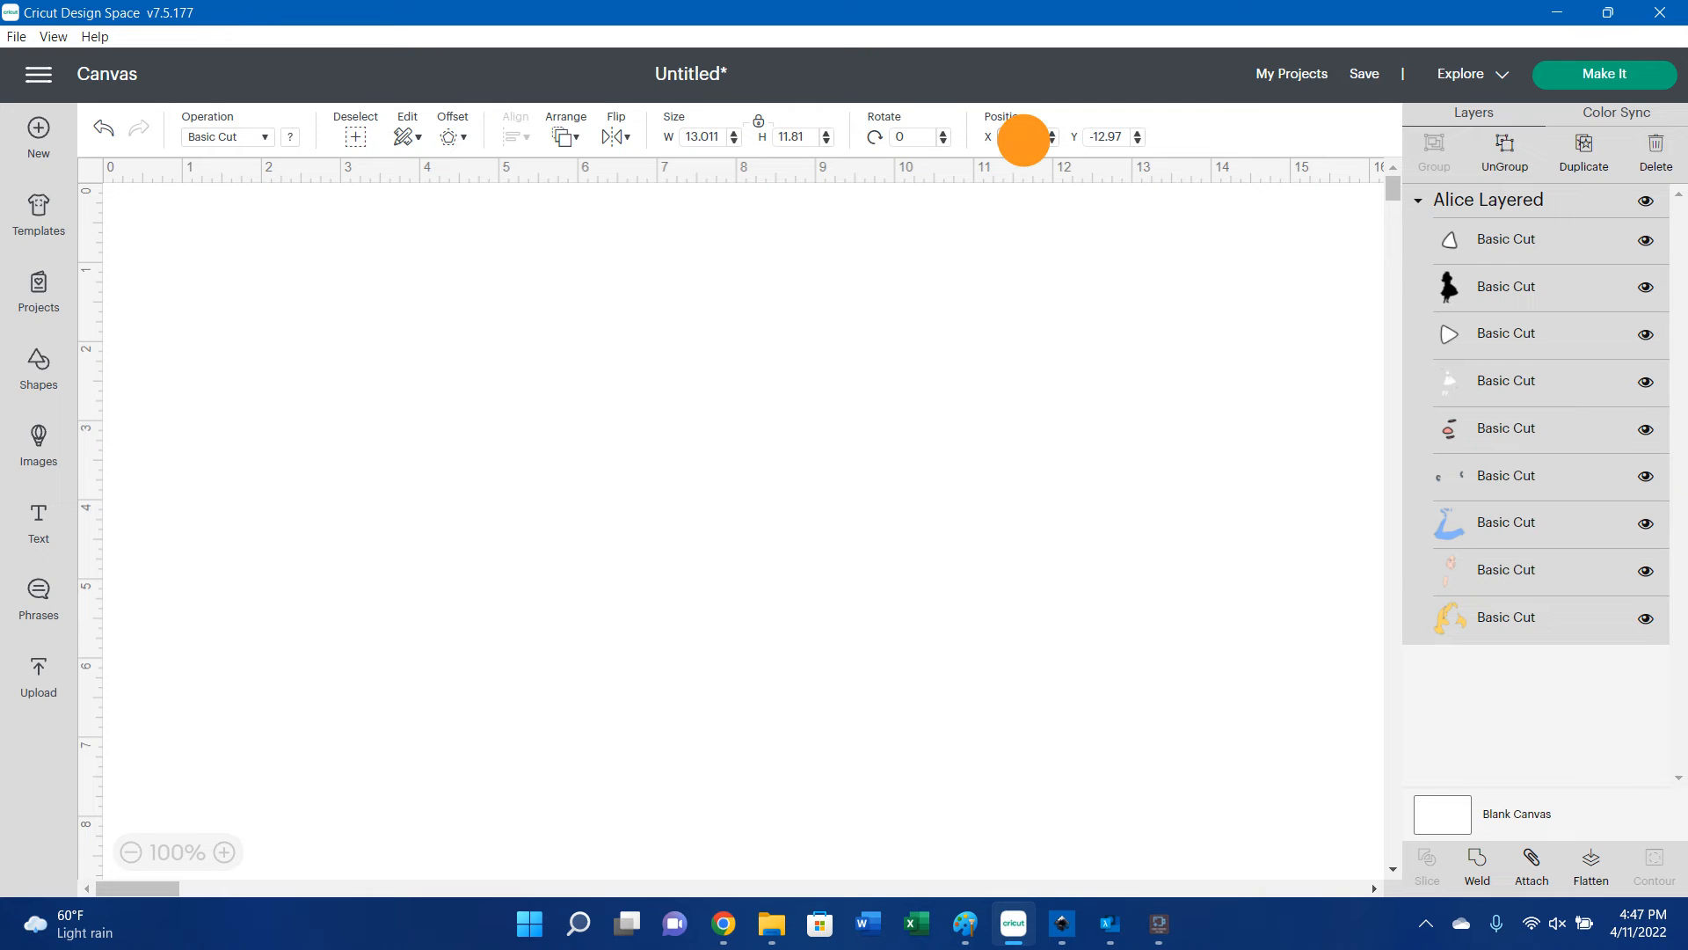
pyautogui.write('0')
pyautogui.press('Tab')
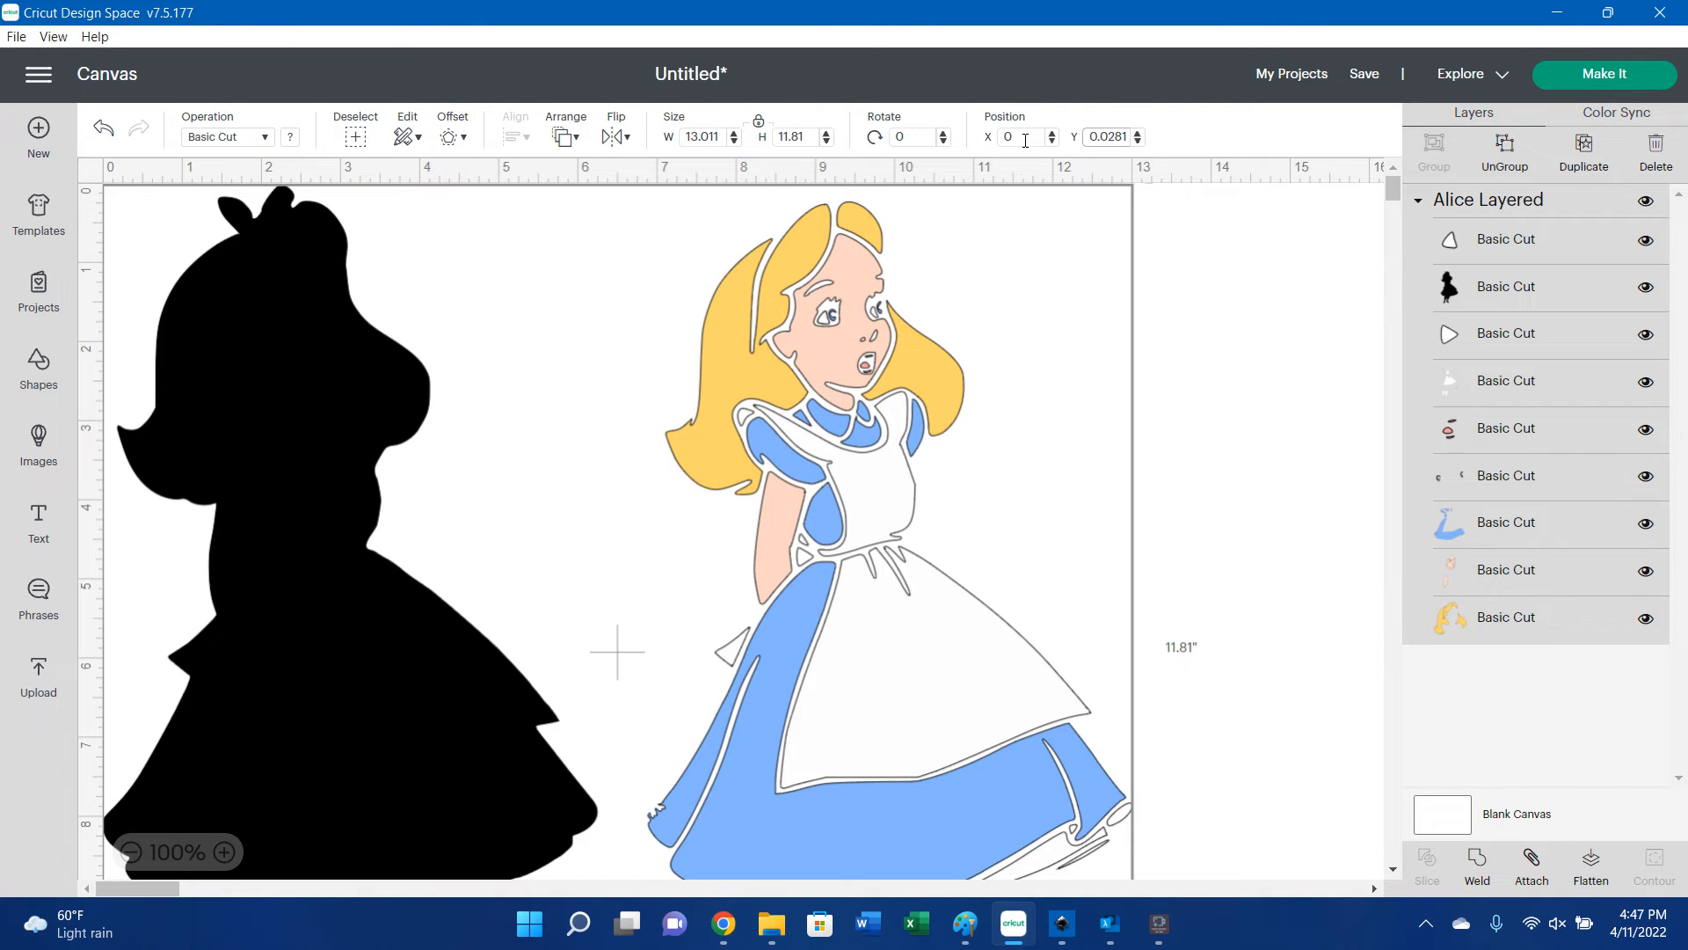
pyautogui.click(1025, 138)
pyautogui.write('1')
pyautogui.press('Tab')
pyautogui.write('1')
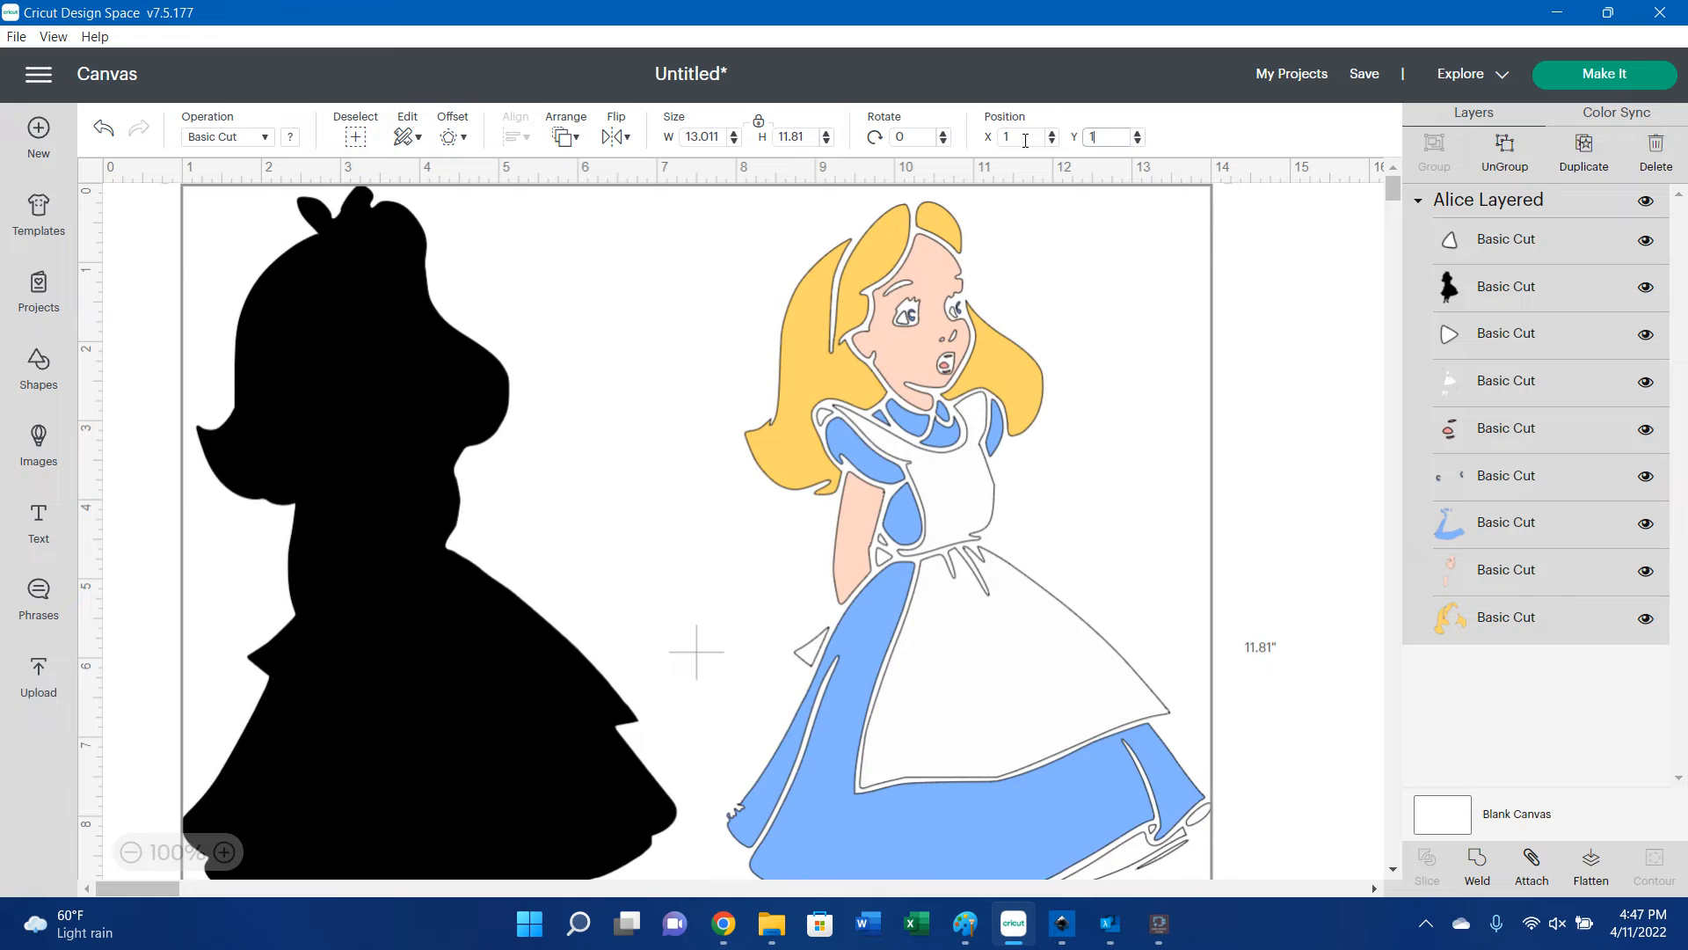
pyautogui.press('Return')
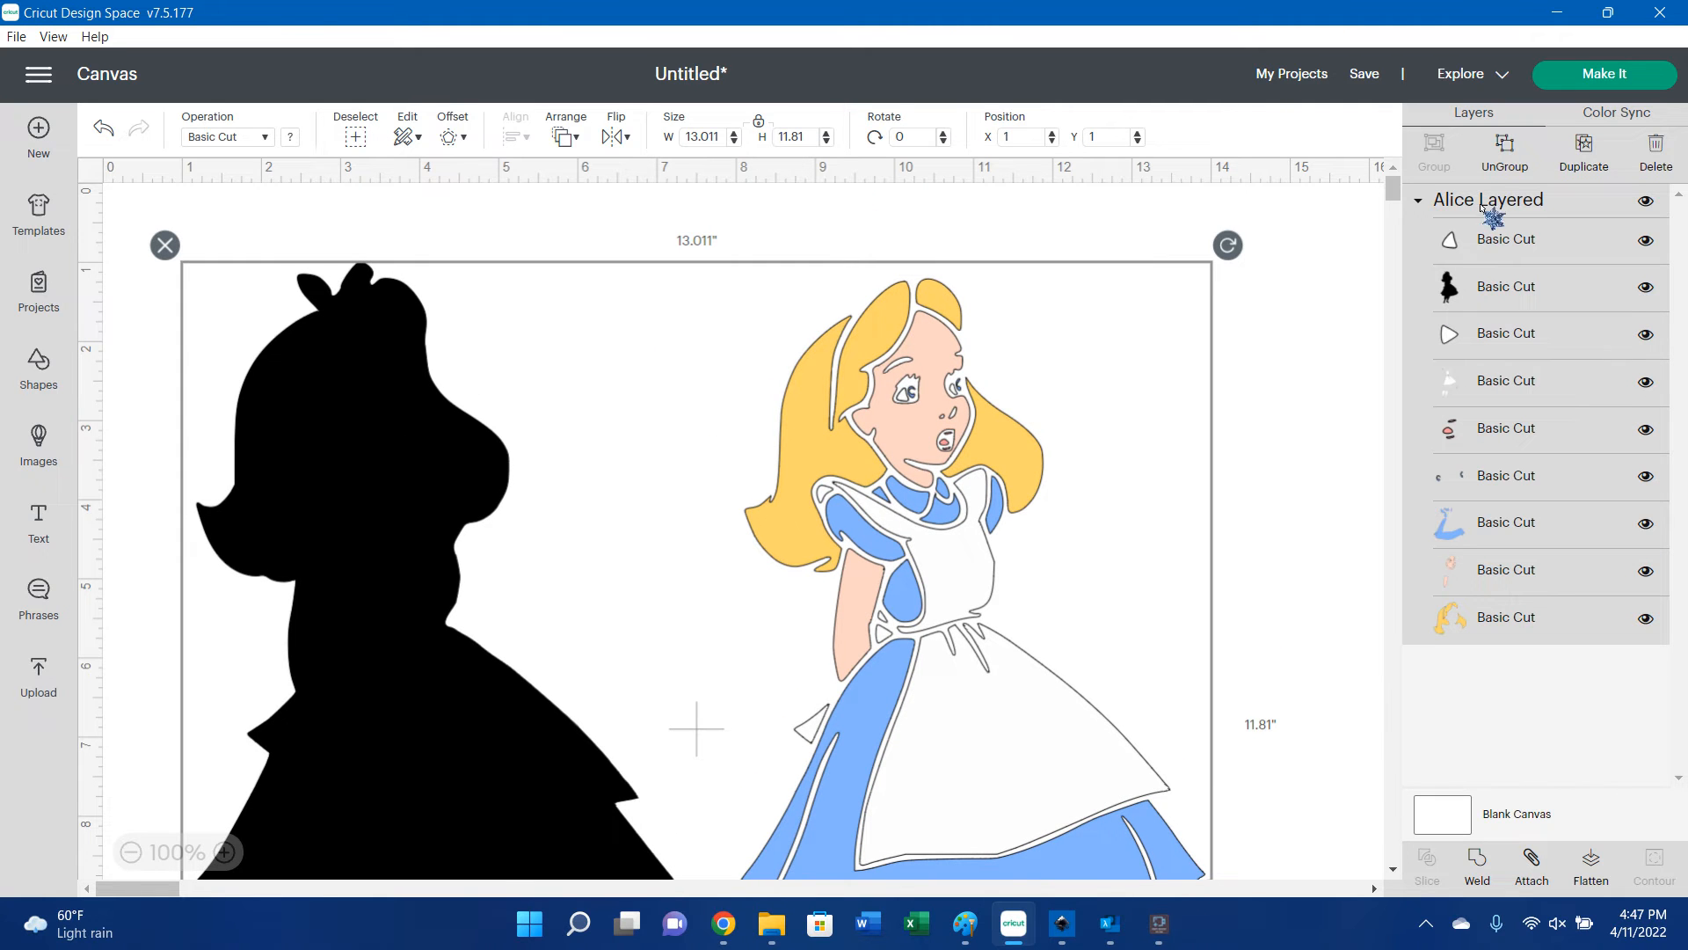
# Ungroup the Alice design into its separate color layers.
pyautogui.click(1337, 260)
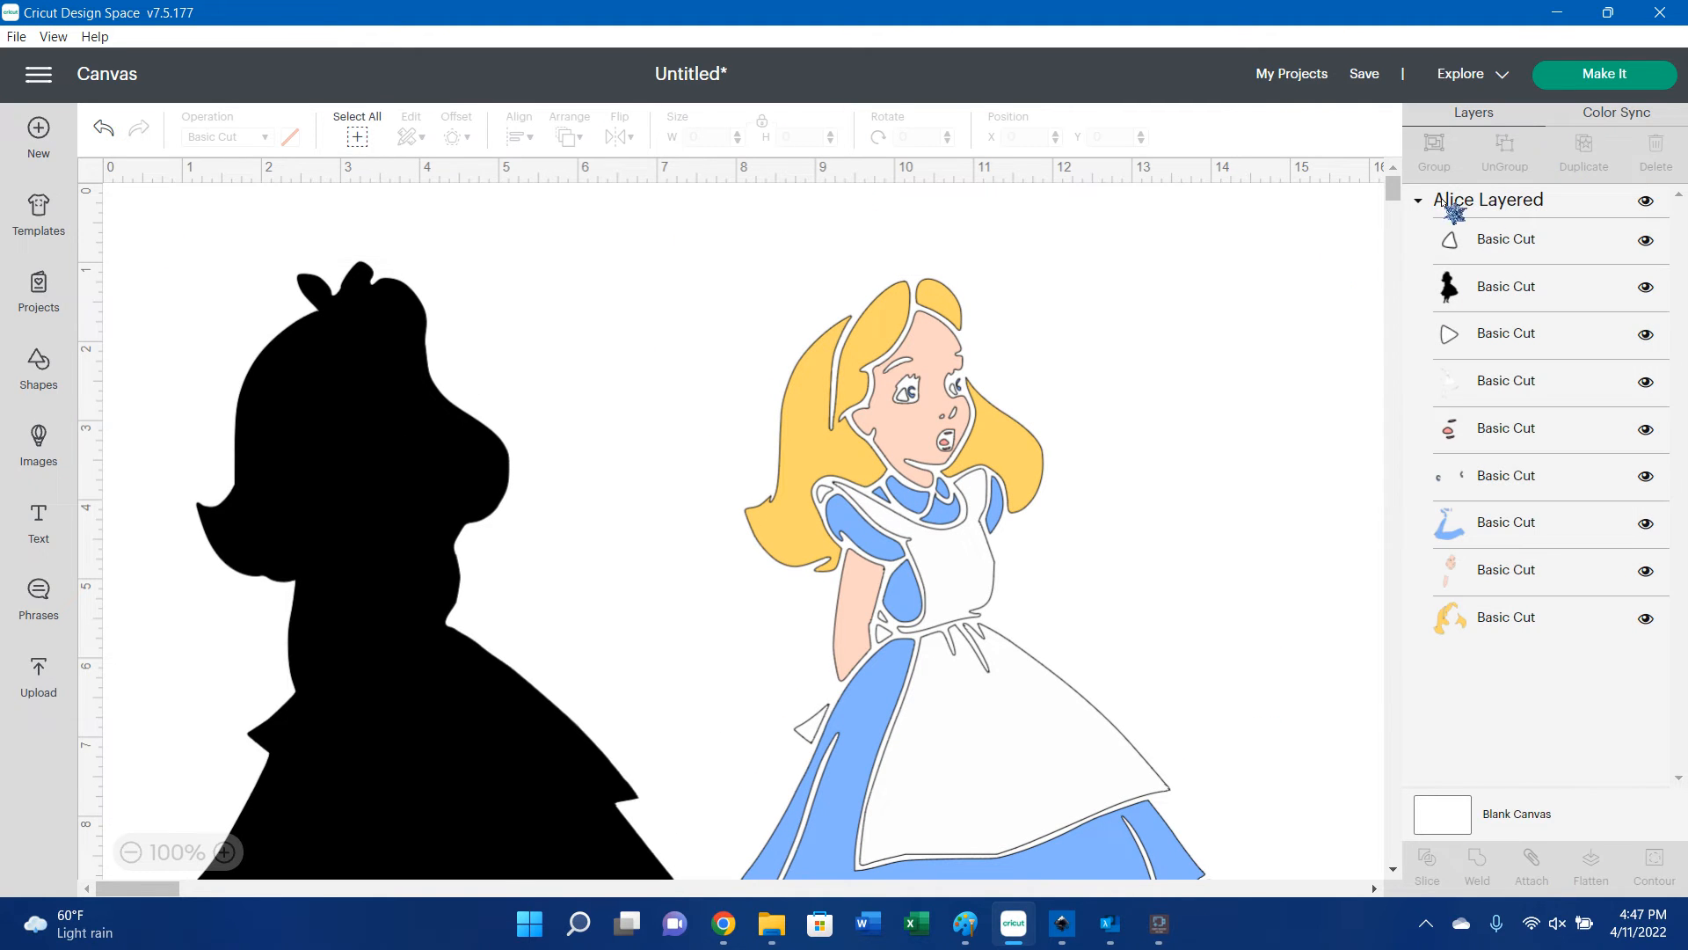
pyautogui.click(1473, 201)
pyautogui.click(1497, 163)
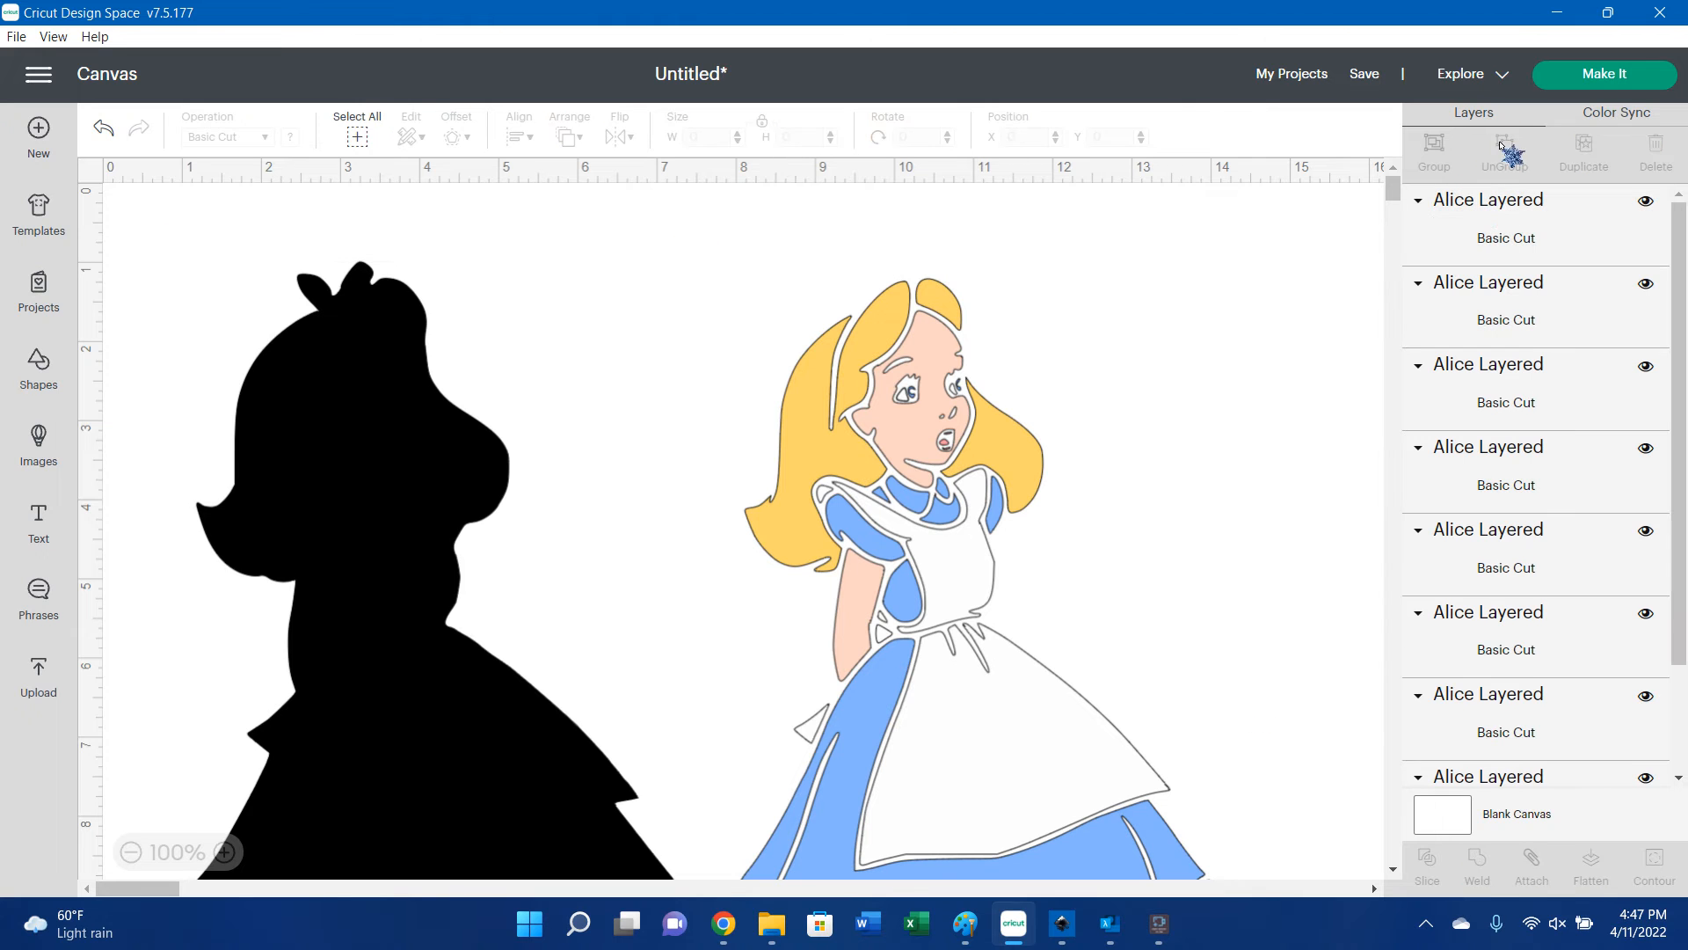
# Move the black silhouette over the colored Alice figure and send it to the back.
pyautogui.click(1506, 321)
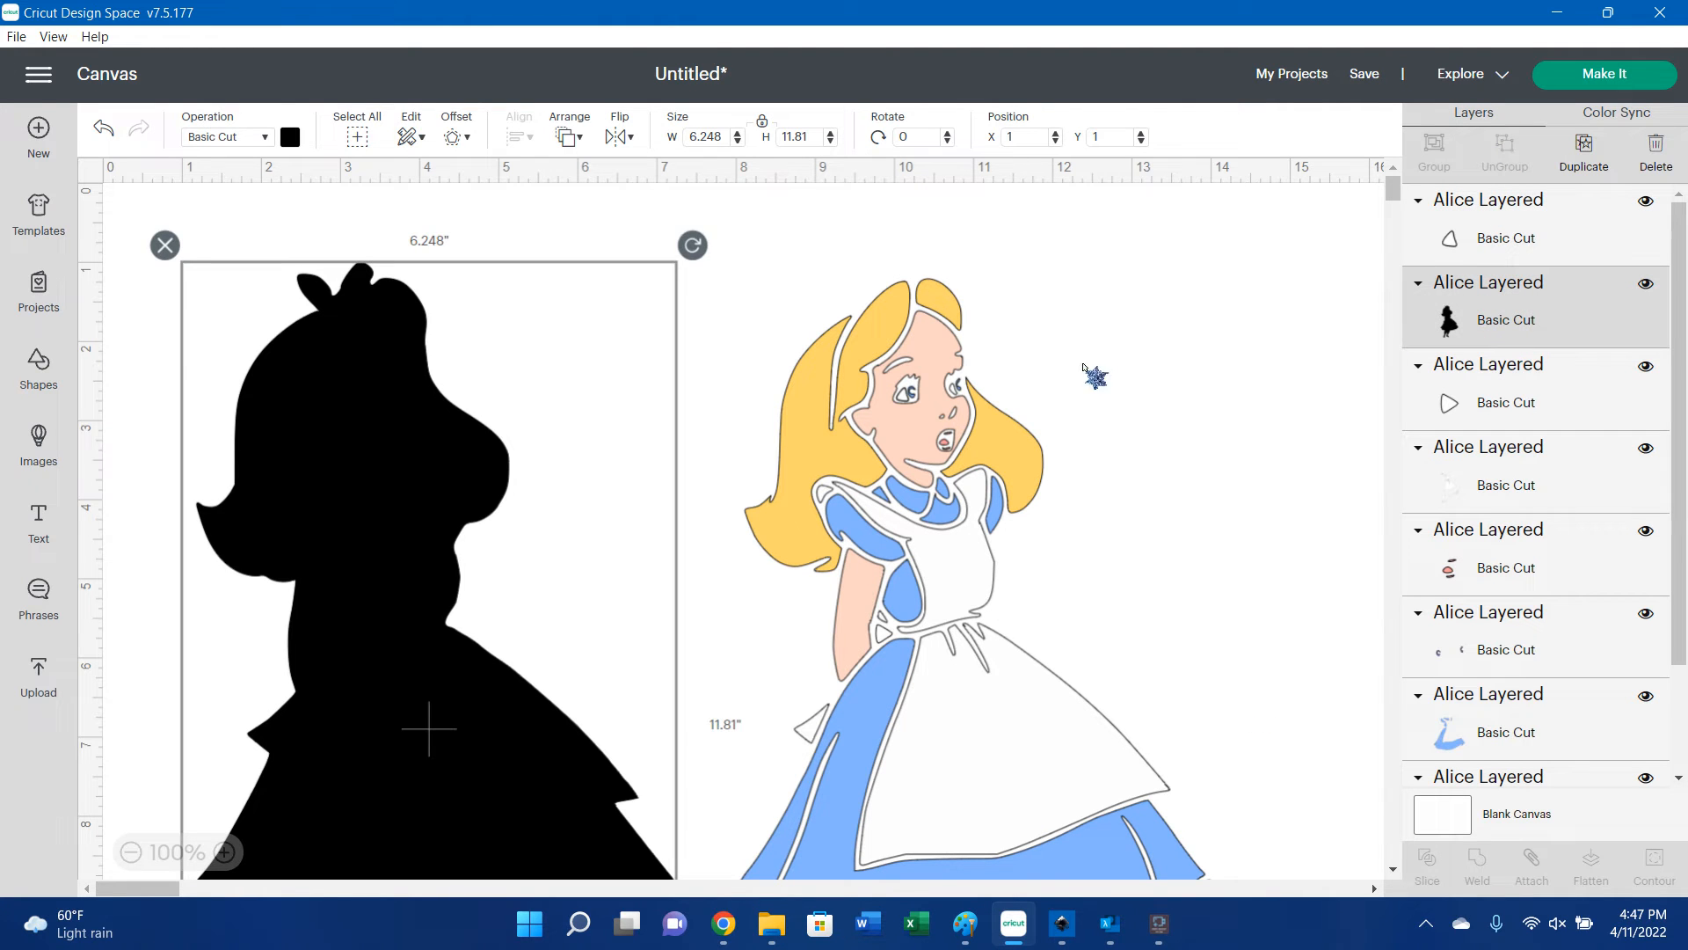
pyautogui.click(440, 458)
pyautogui.moveTo(834, 466); pyautogui.dragTo(985, 460)
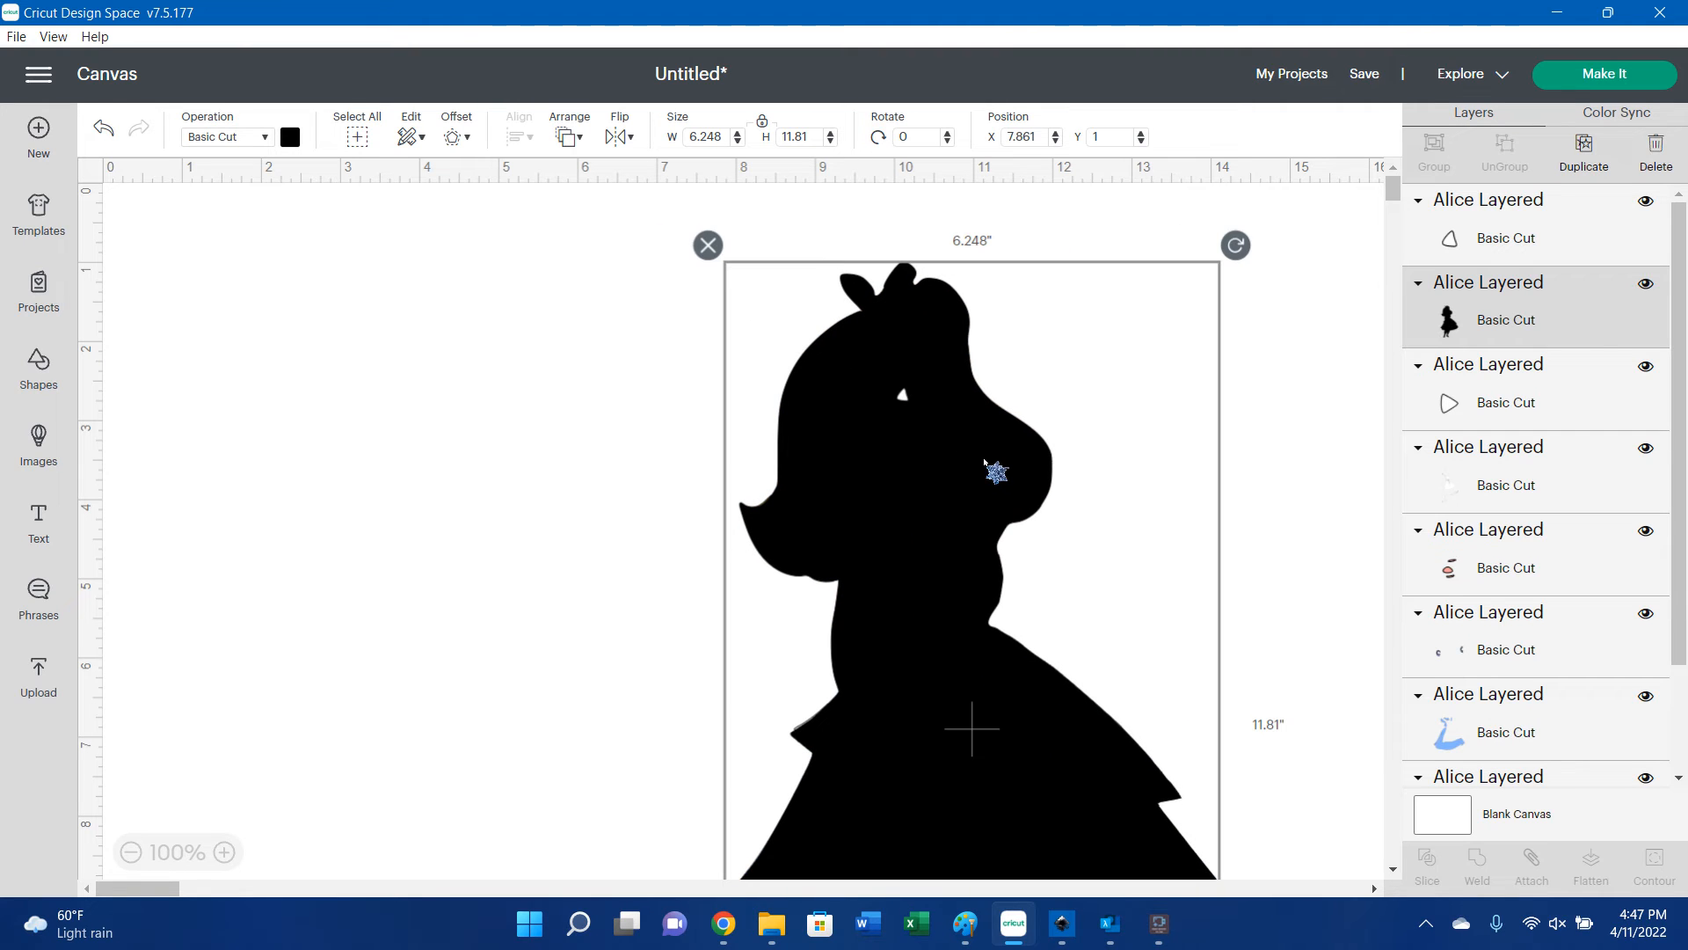
pyautogui.rightClick(930, 440)
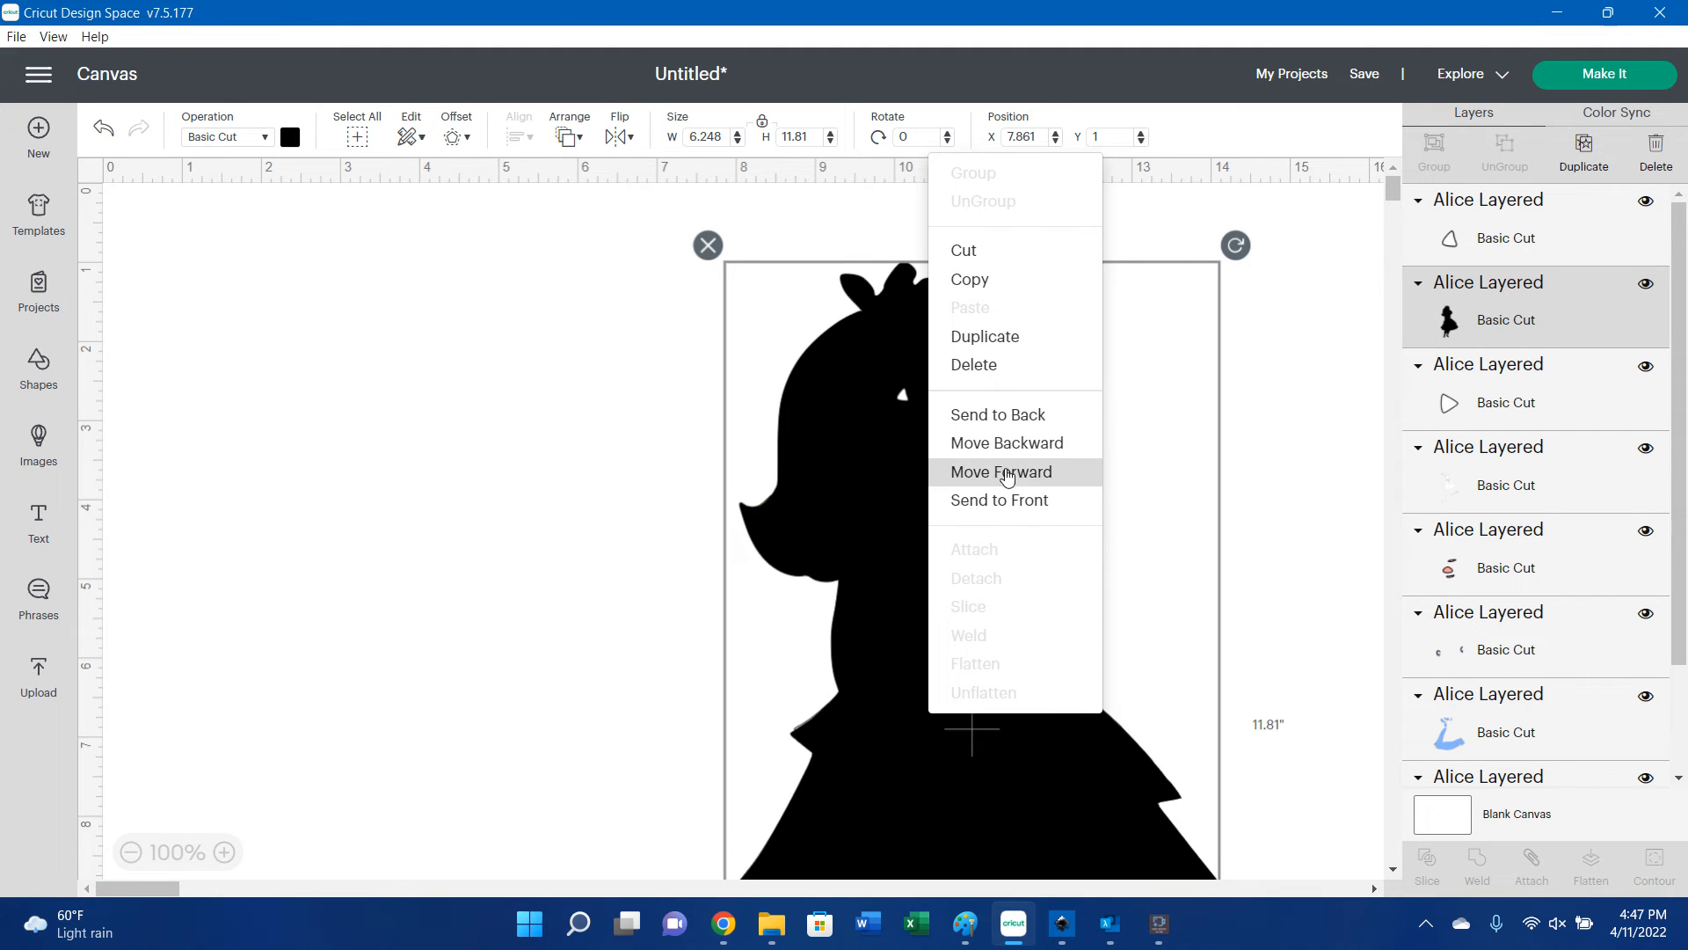
pyautogui.click(1005, 416)
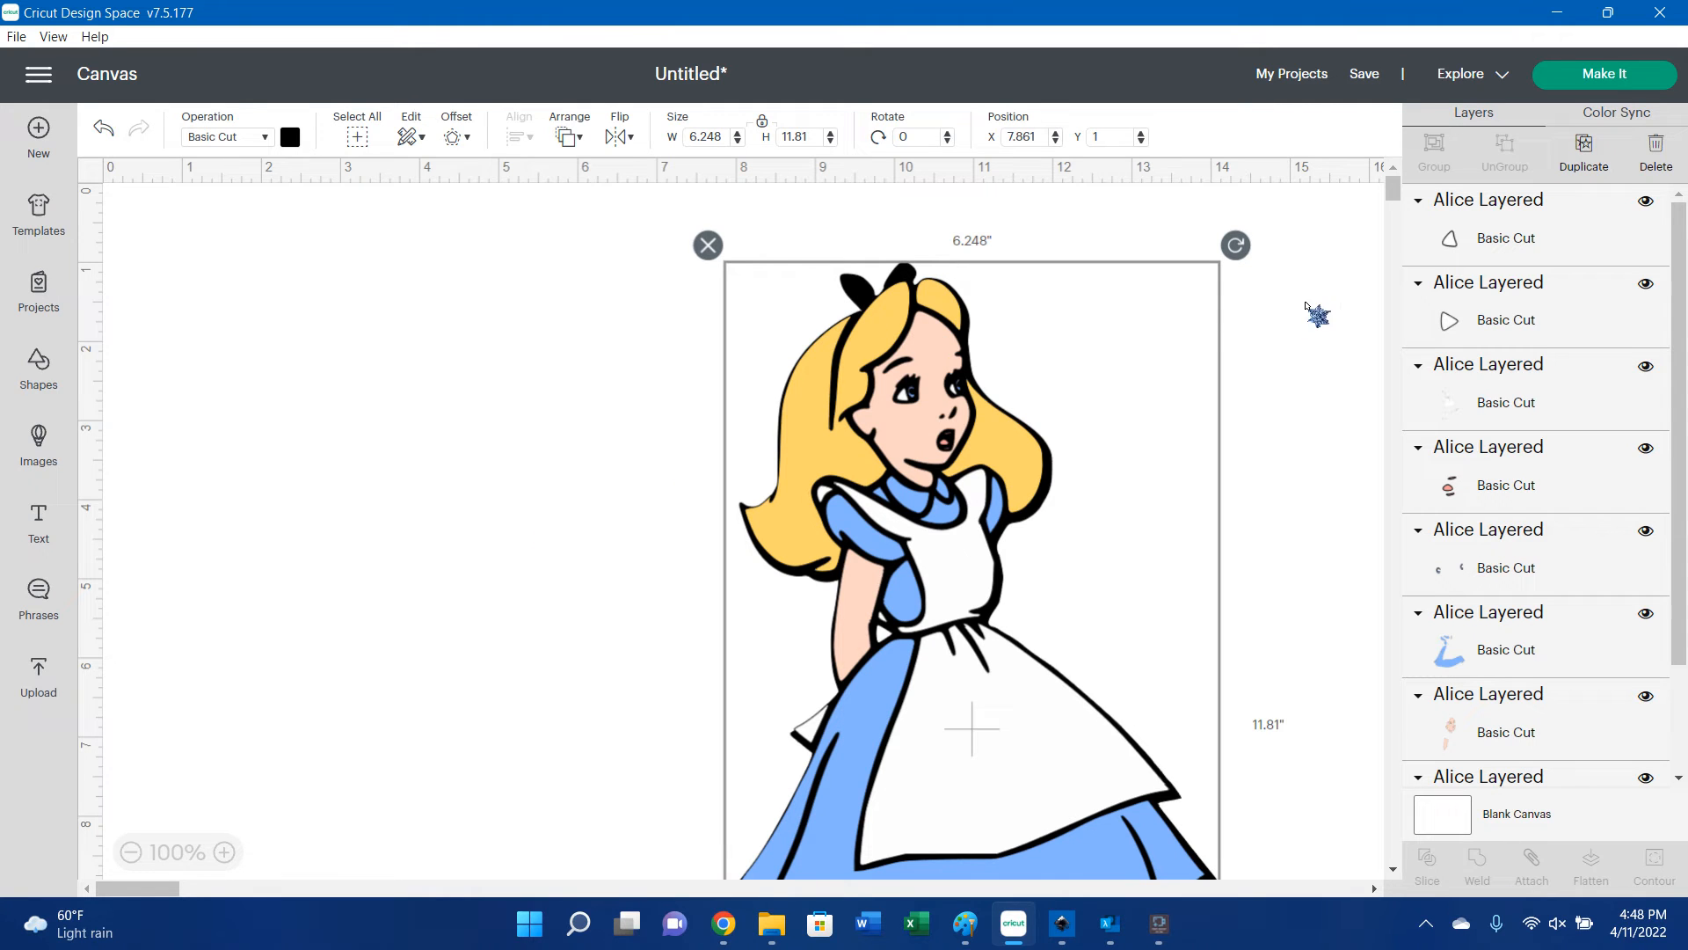
pyautogui.click(1289, 342)
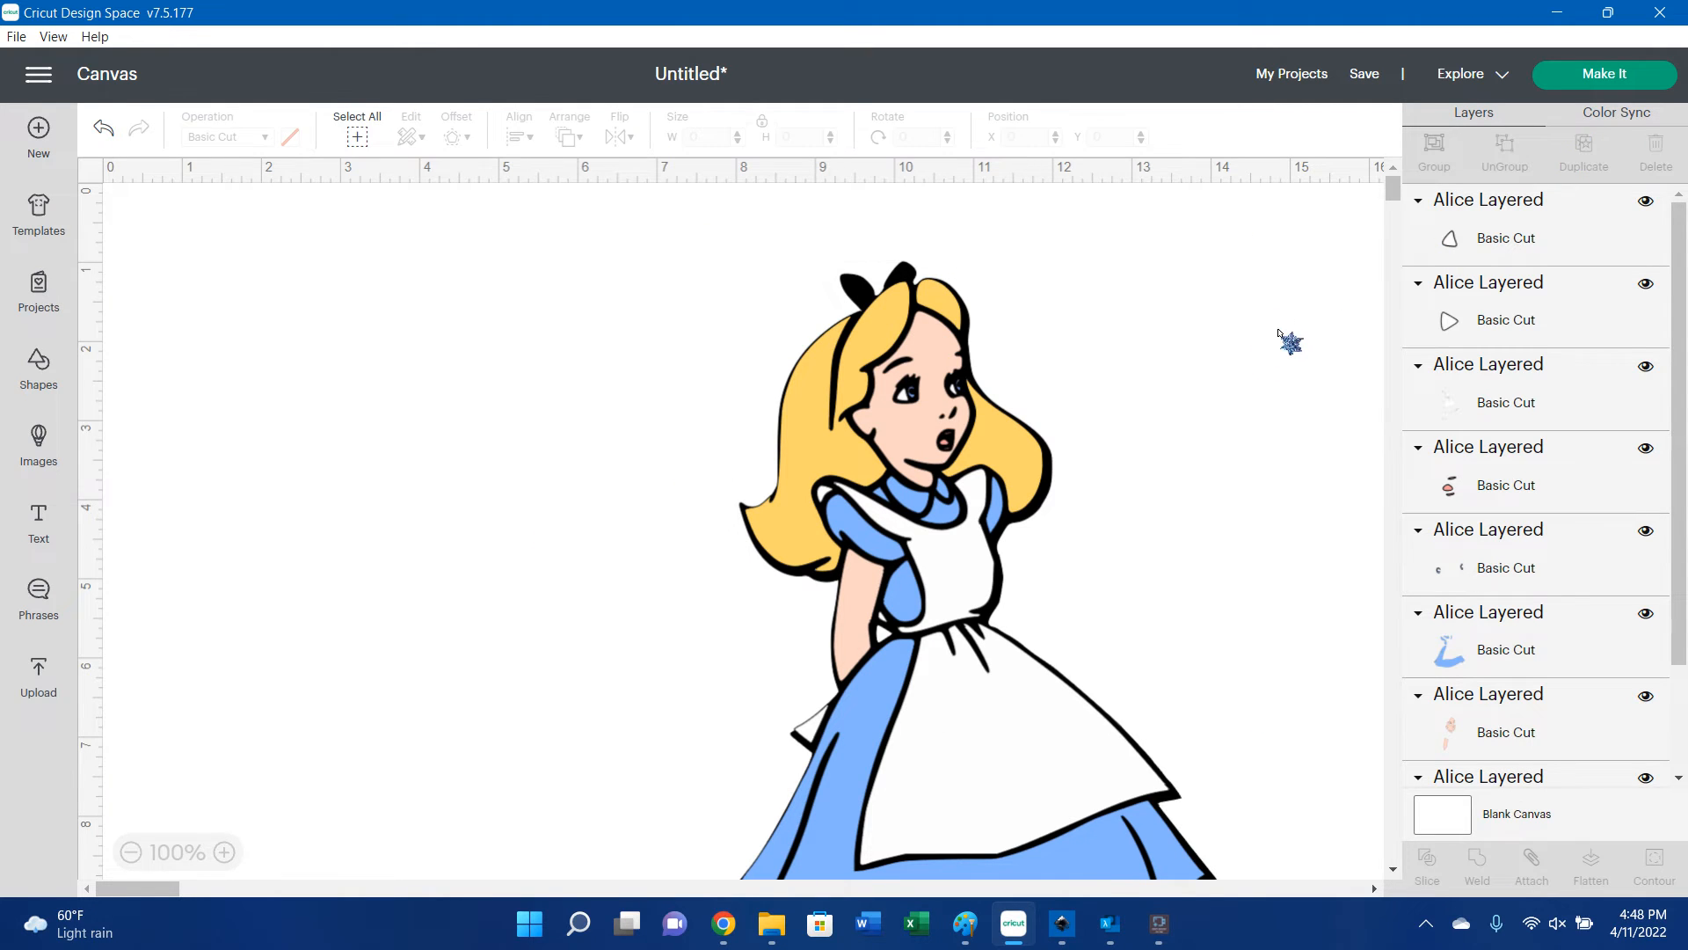
# Select all the stacked Alice layers together and set their height to 6 in.
pyautogui.scroll(-2, 1289, 342)
pyautogui.click(684, 220)
pyautogui.moveTo(684, 219); pyautogui.dragTo(1284, 937)
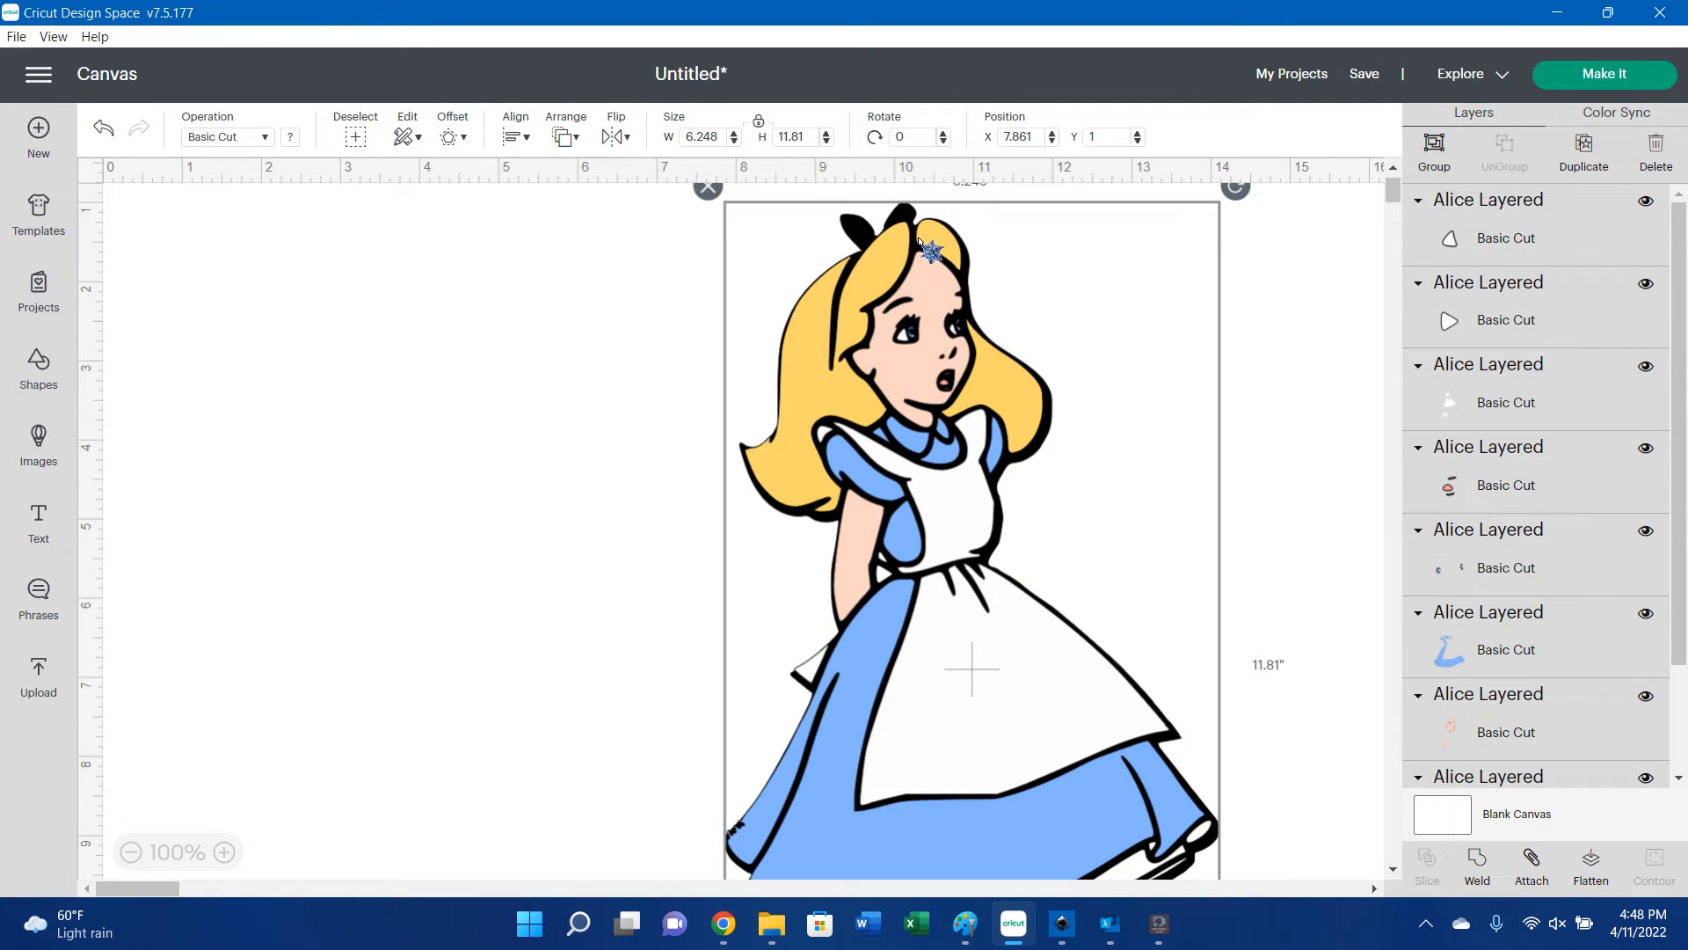
pyautogui.click(711, 138)
pyautogui.click(791, 138)
pyautogui.write('6')
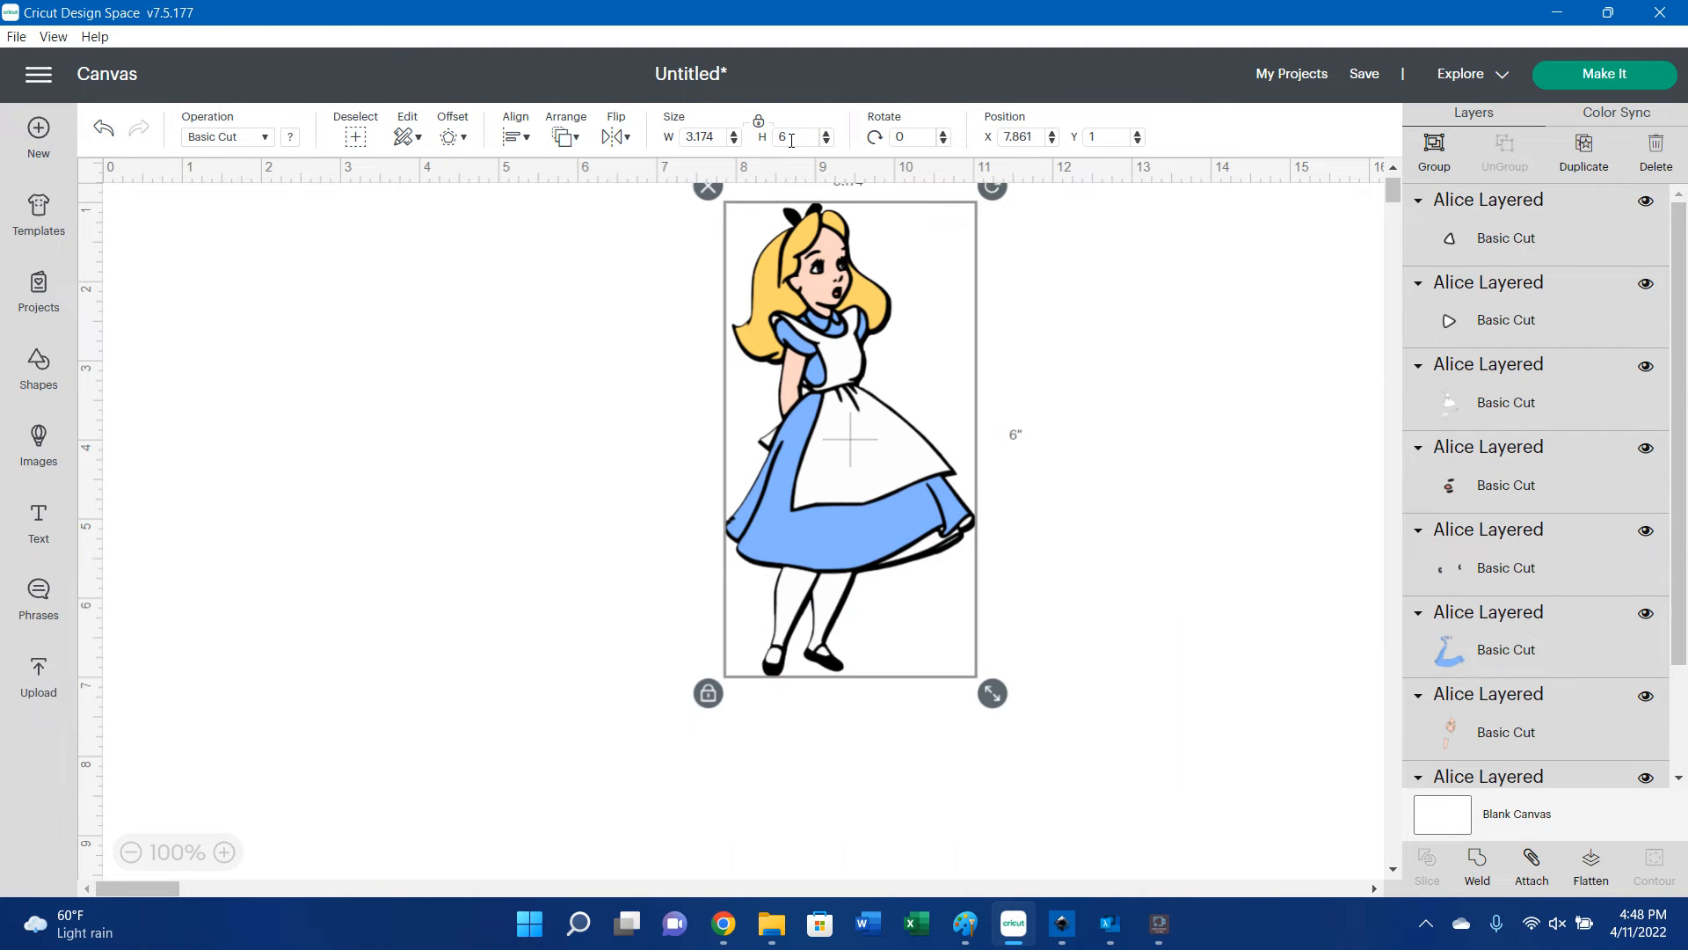
pyautogui.click(1121, 432)
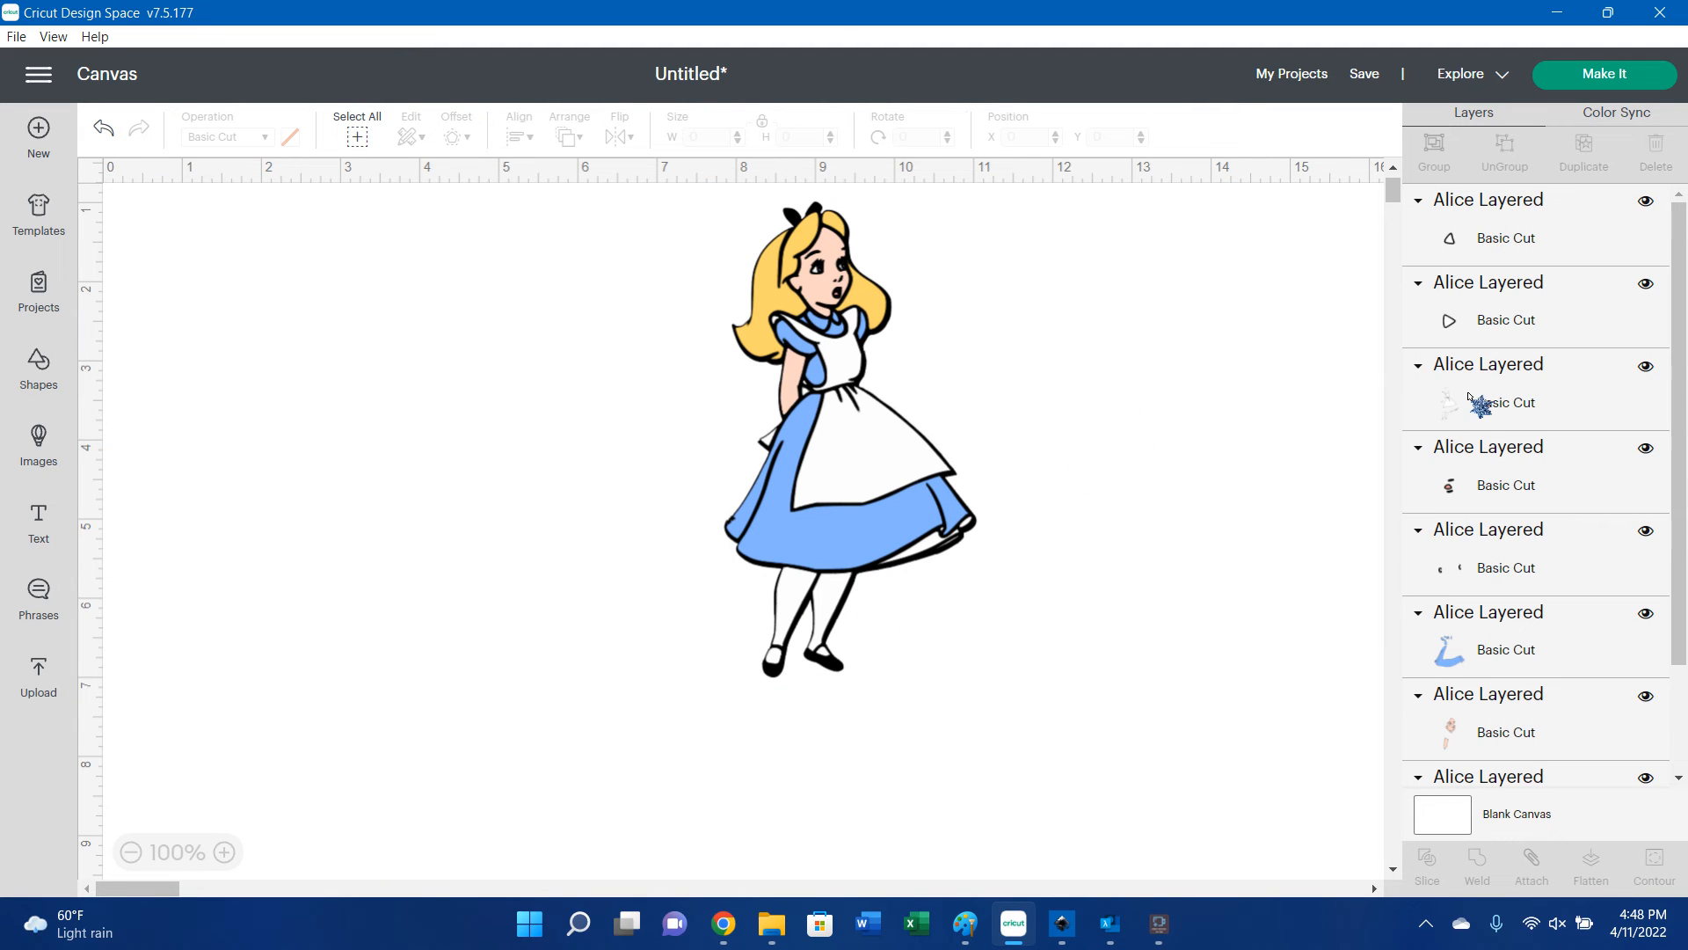
# Nudge the black silhouette slightly up and left so its outline lines up evenly behind the colored Alice layers.
pyautogui.scroll(-2, 1546, 603)
pyautogui.click(1512, 760)
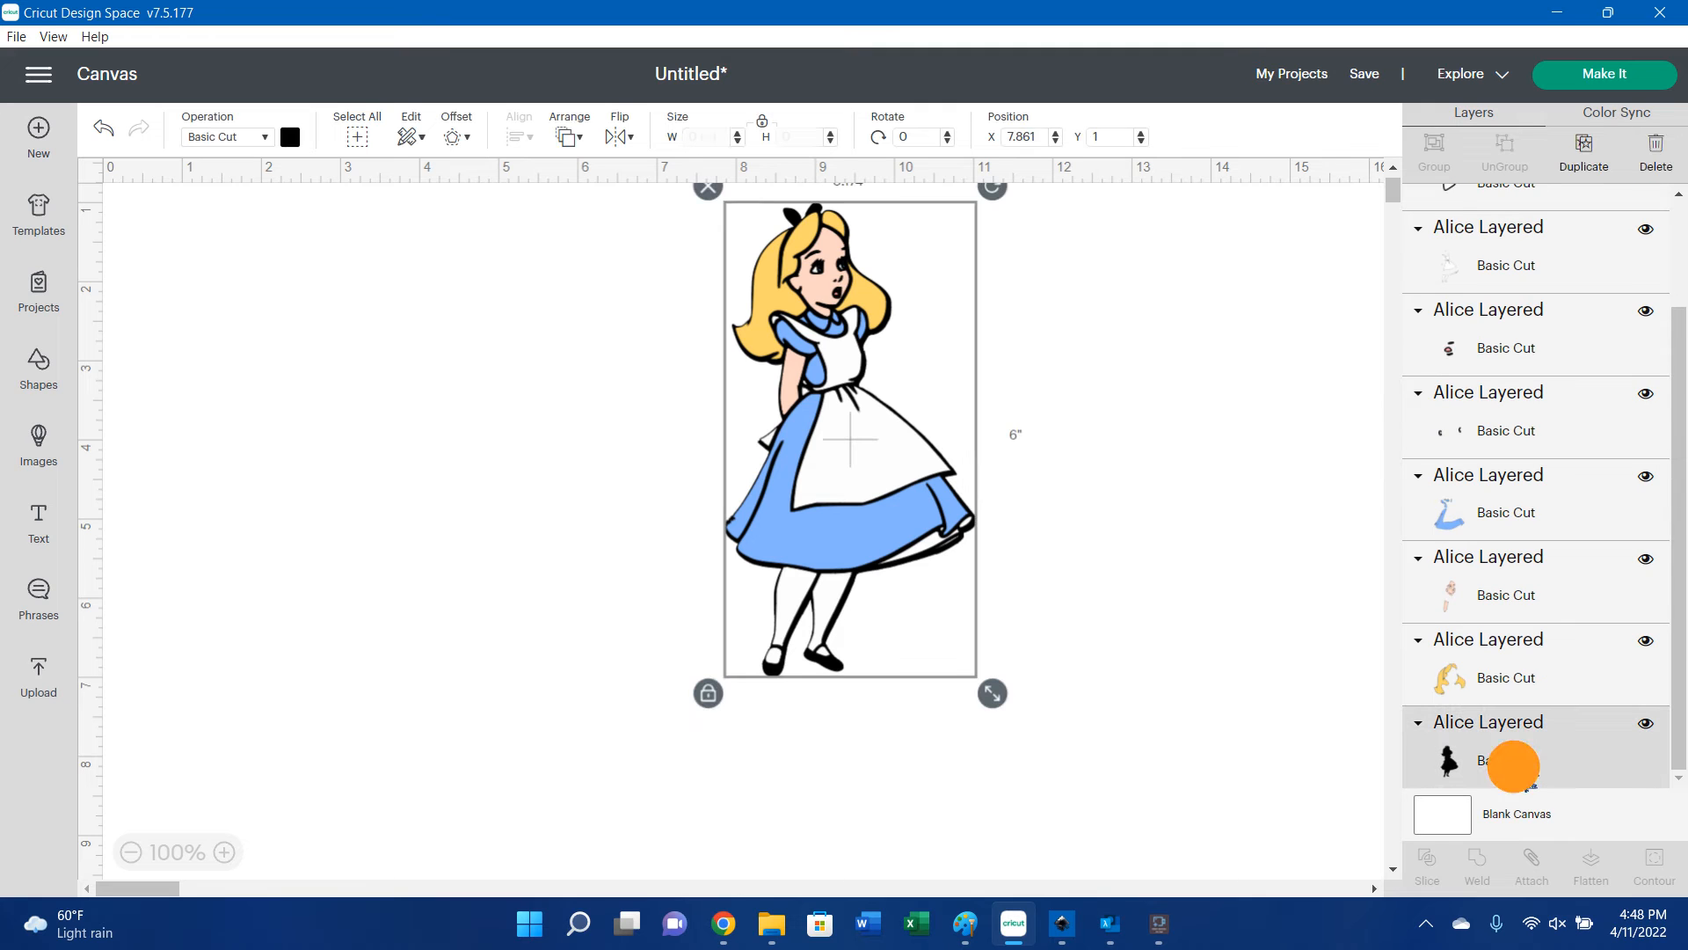
pyautogui.click(831, 675)
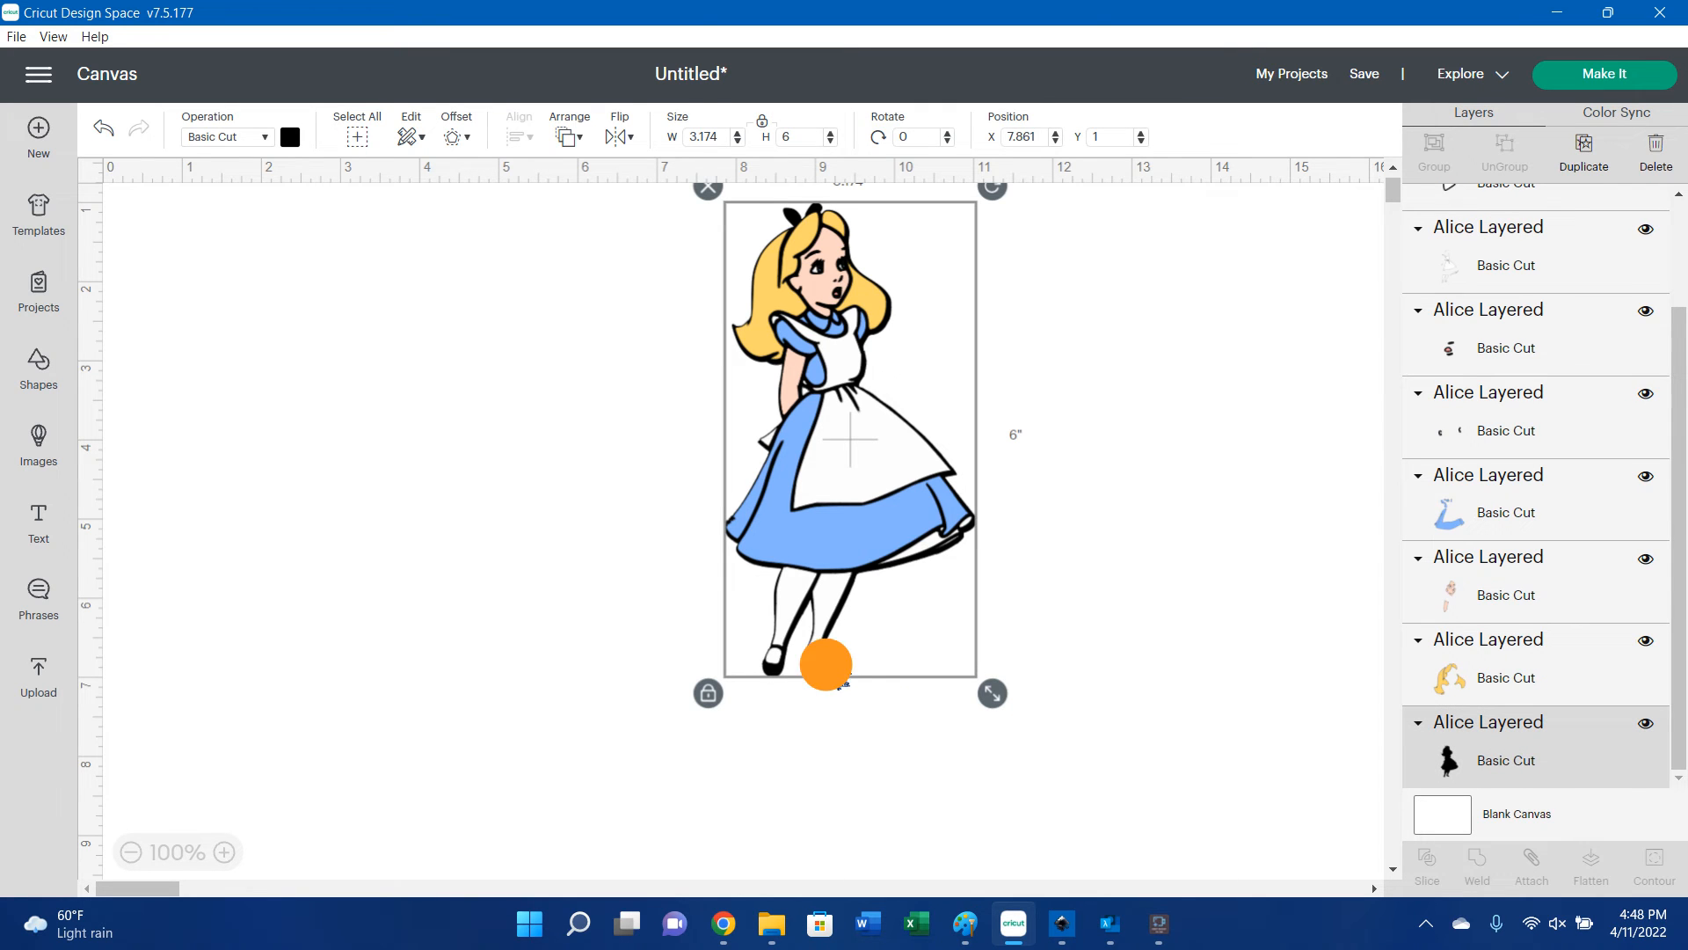
pyautogui.moveTo(822, 663); pyautogui.dragTo(826, 664)
pyautogui.click(845, 717)
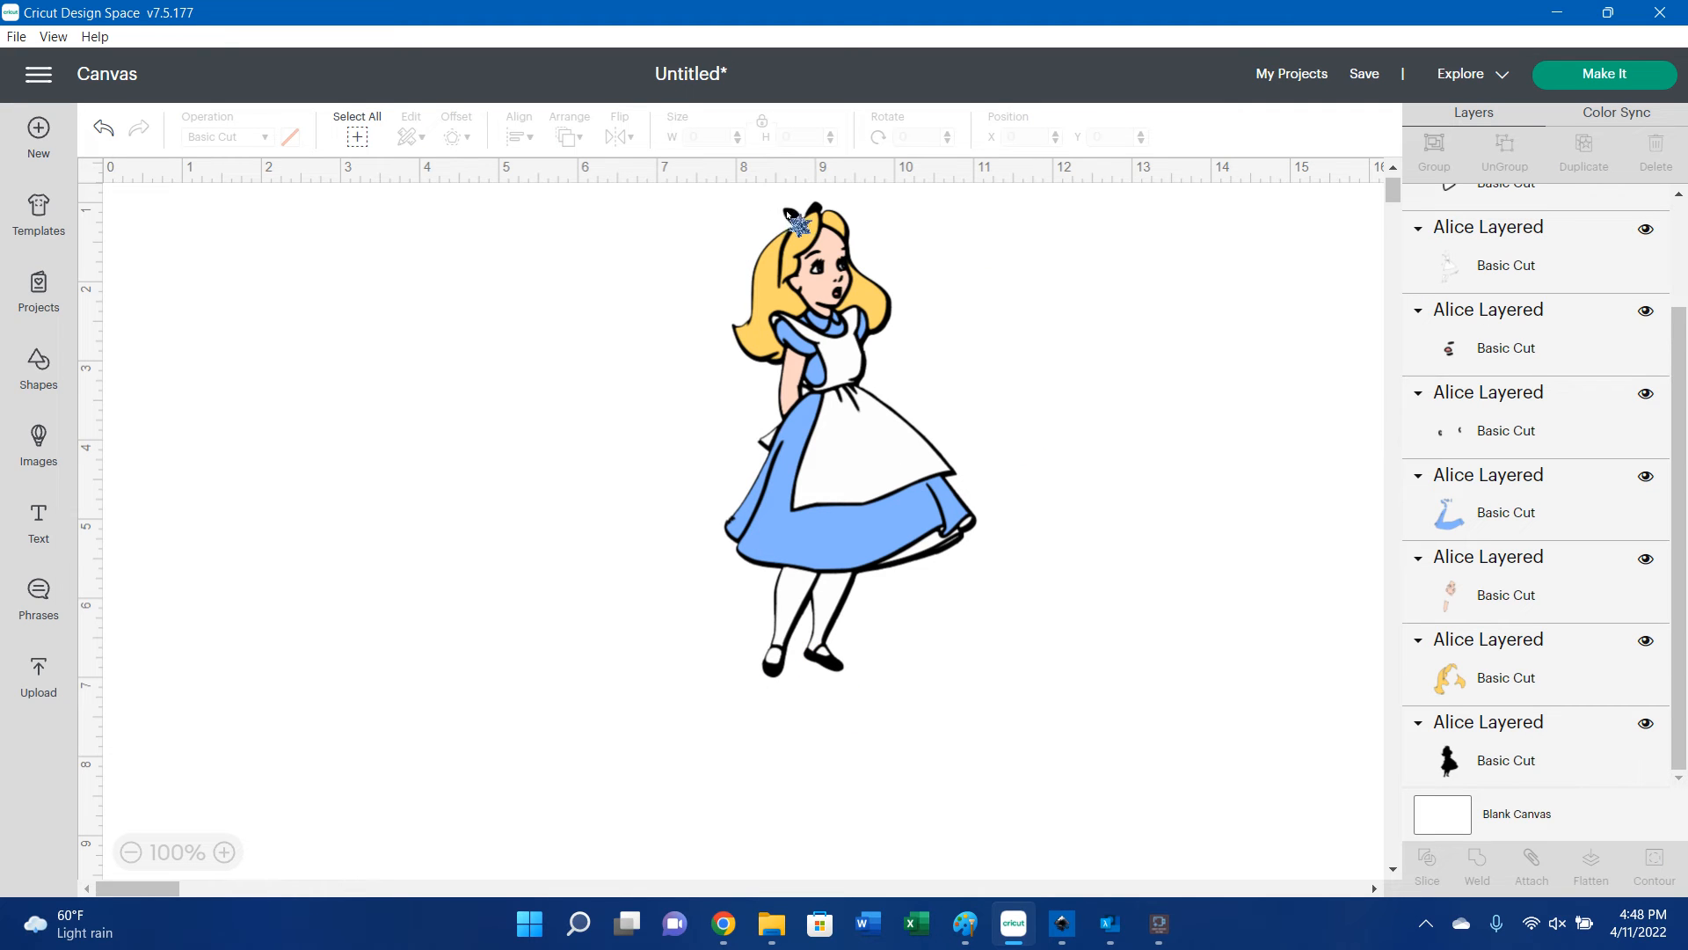
pyautogui.moveTo(787, 212); pyautogui.dragTo(785, 209)
pyautogui.click(1092, 423)
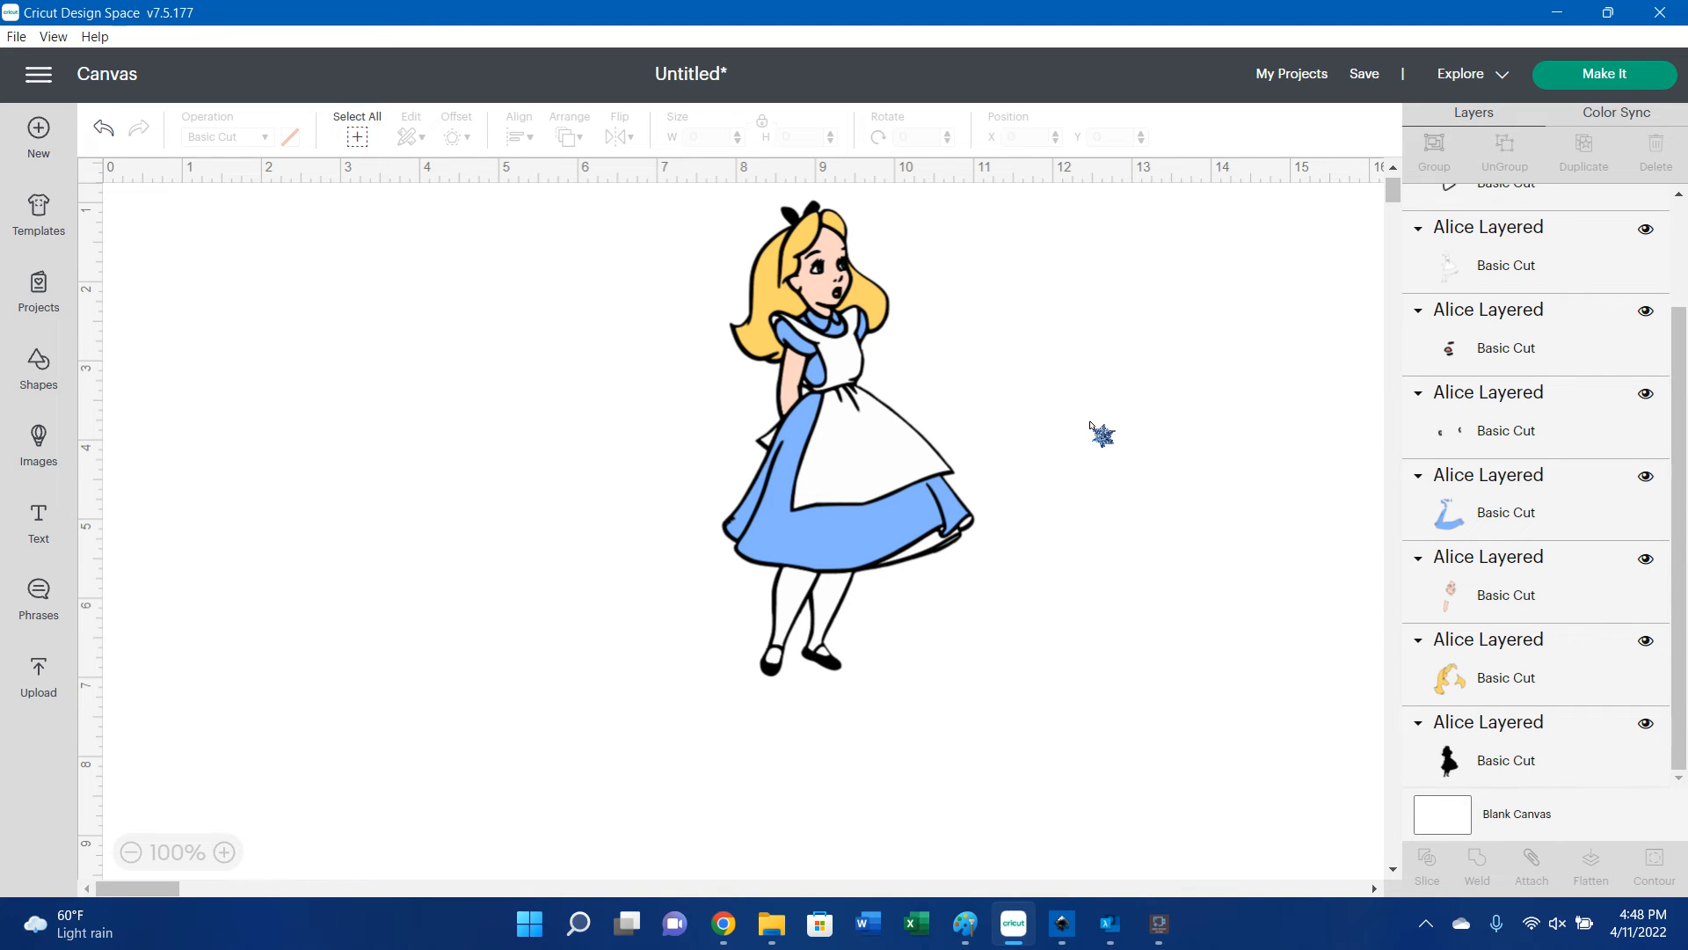
# Select the complete layered Alice figure and set its height to 8 in.
pyautogui.moveTo(658, 202); pyautogui.dragTo(963, 716)
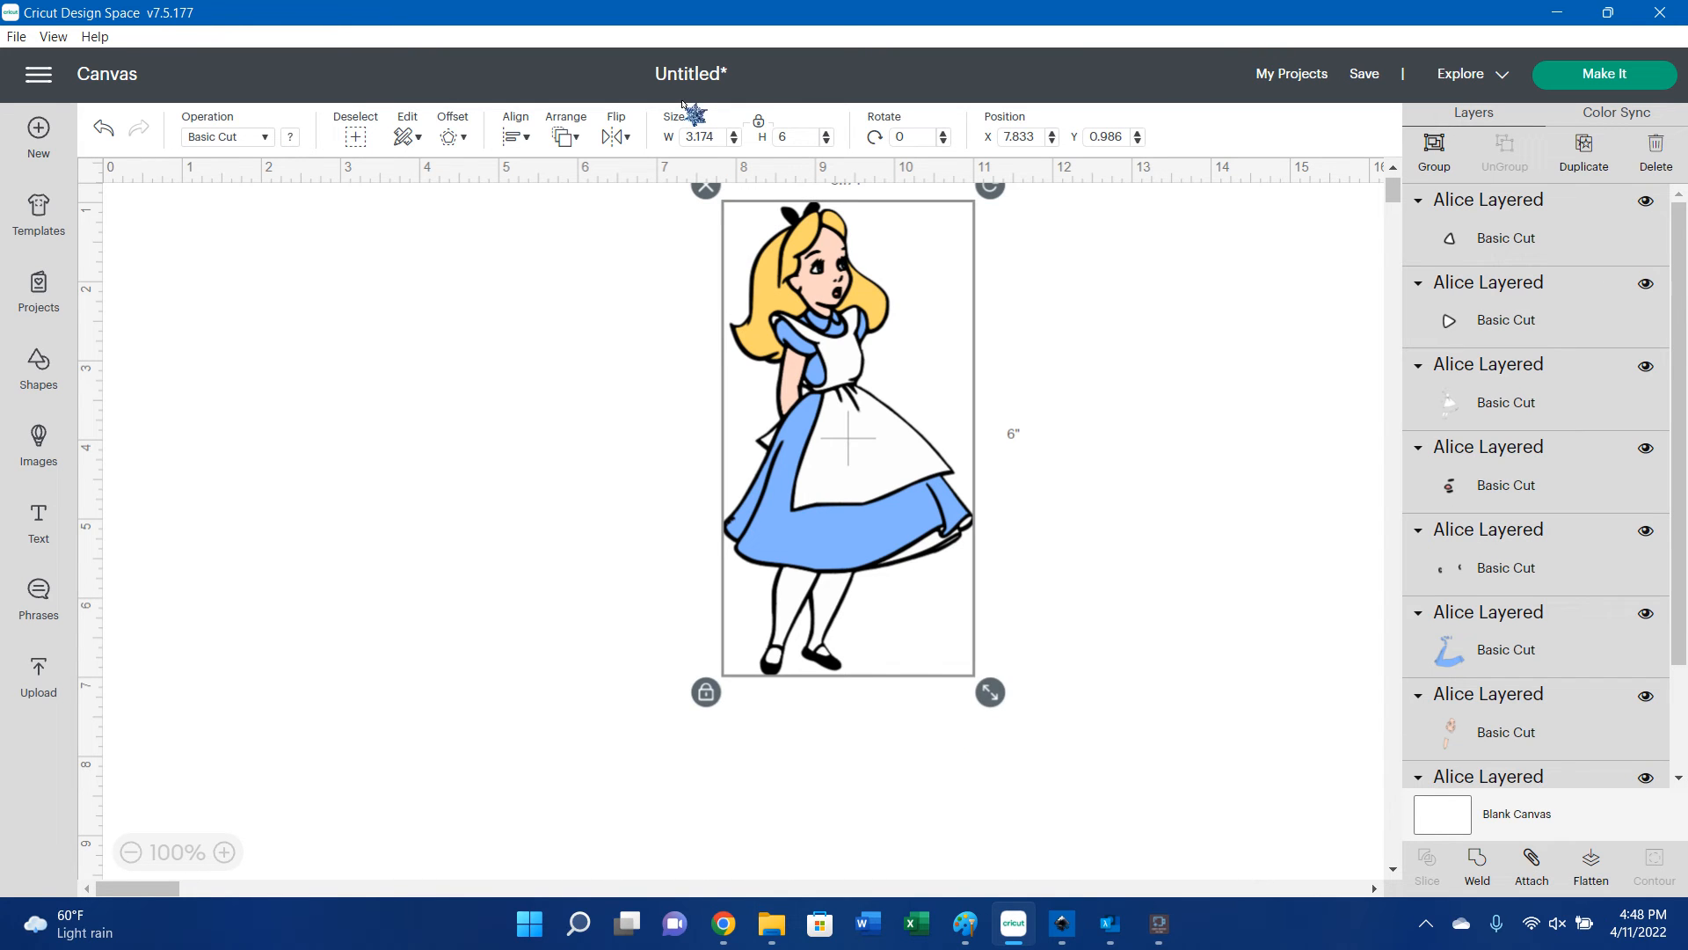
pyautogui.click(788, 134)
pyautogui.write('8')
pyautogui.press('Return')
pyautogui.click(1330, 384)
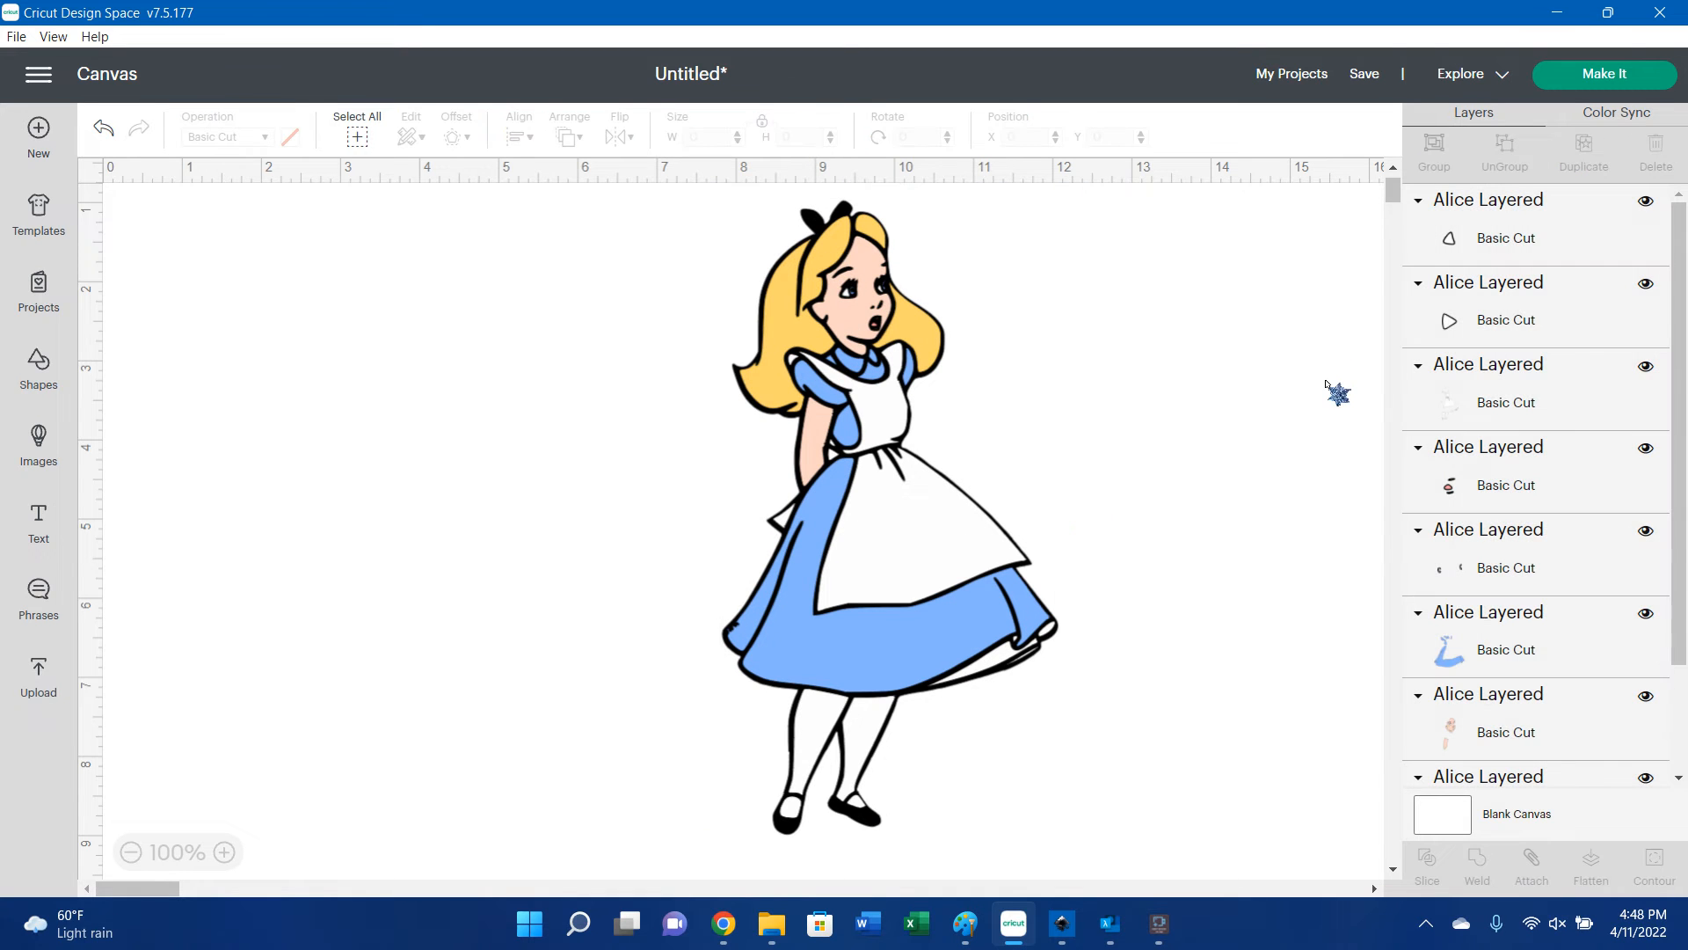
# Slice the blue dress layer out of the black silhouette at the back of the Alice figure.
pyautogui.click(919, 675)
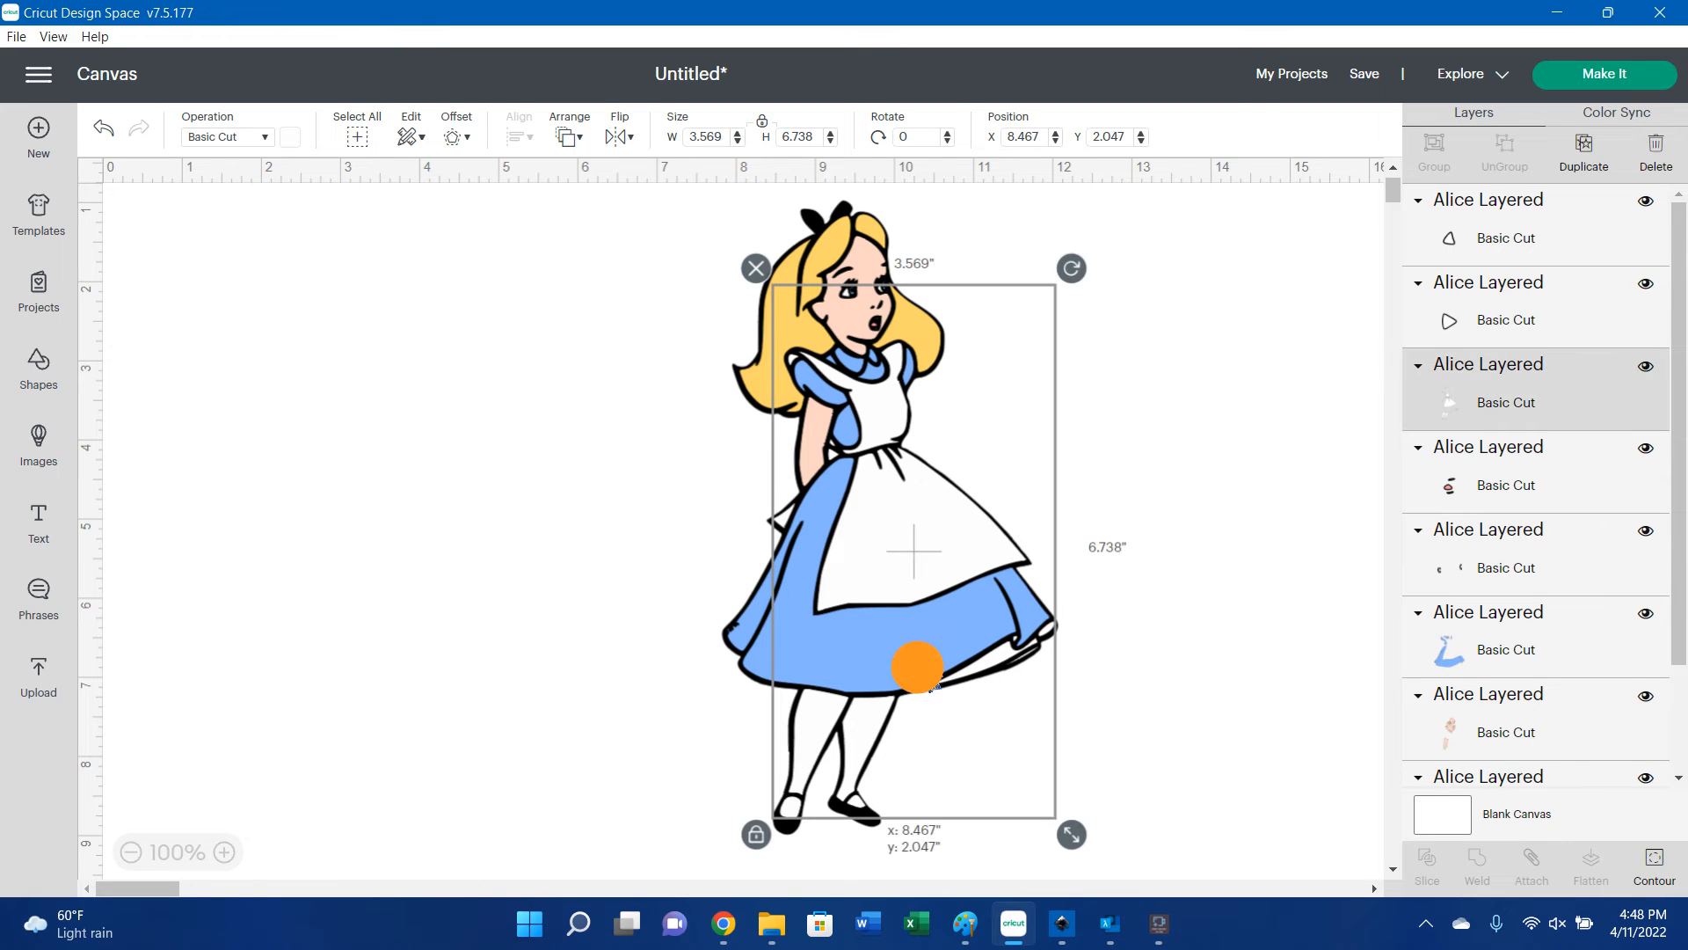
pyautogui.click(1505, 651)
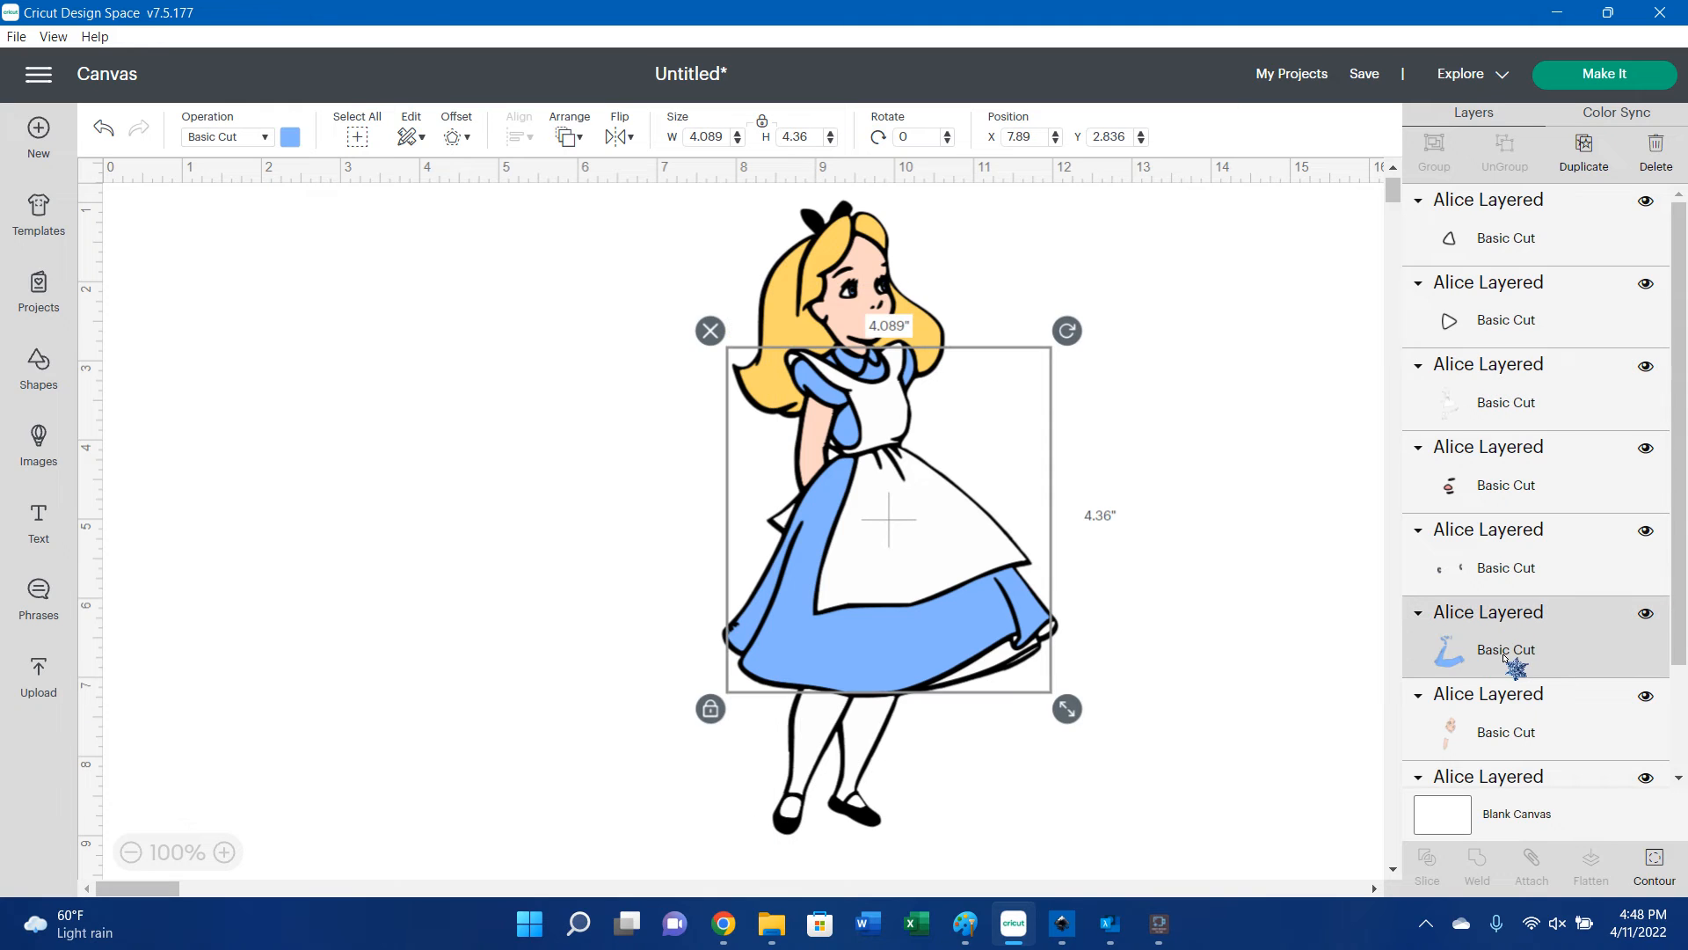
pyautogui.scroll(-2, 1505, 655)
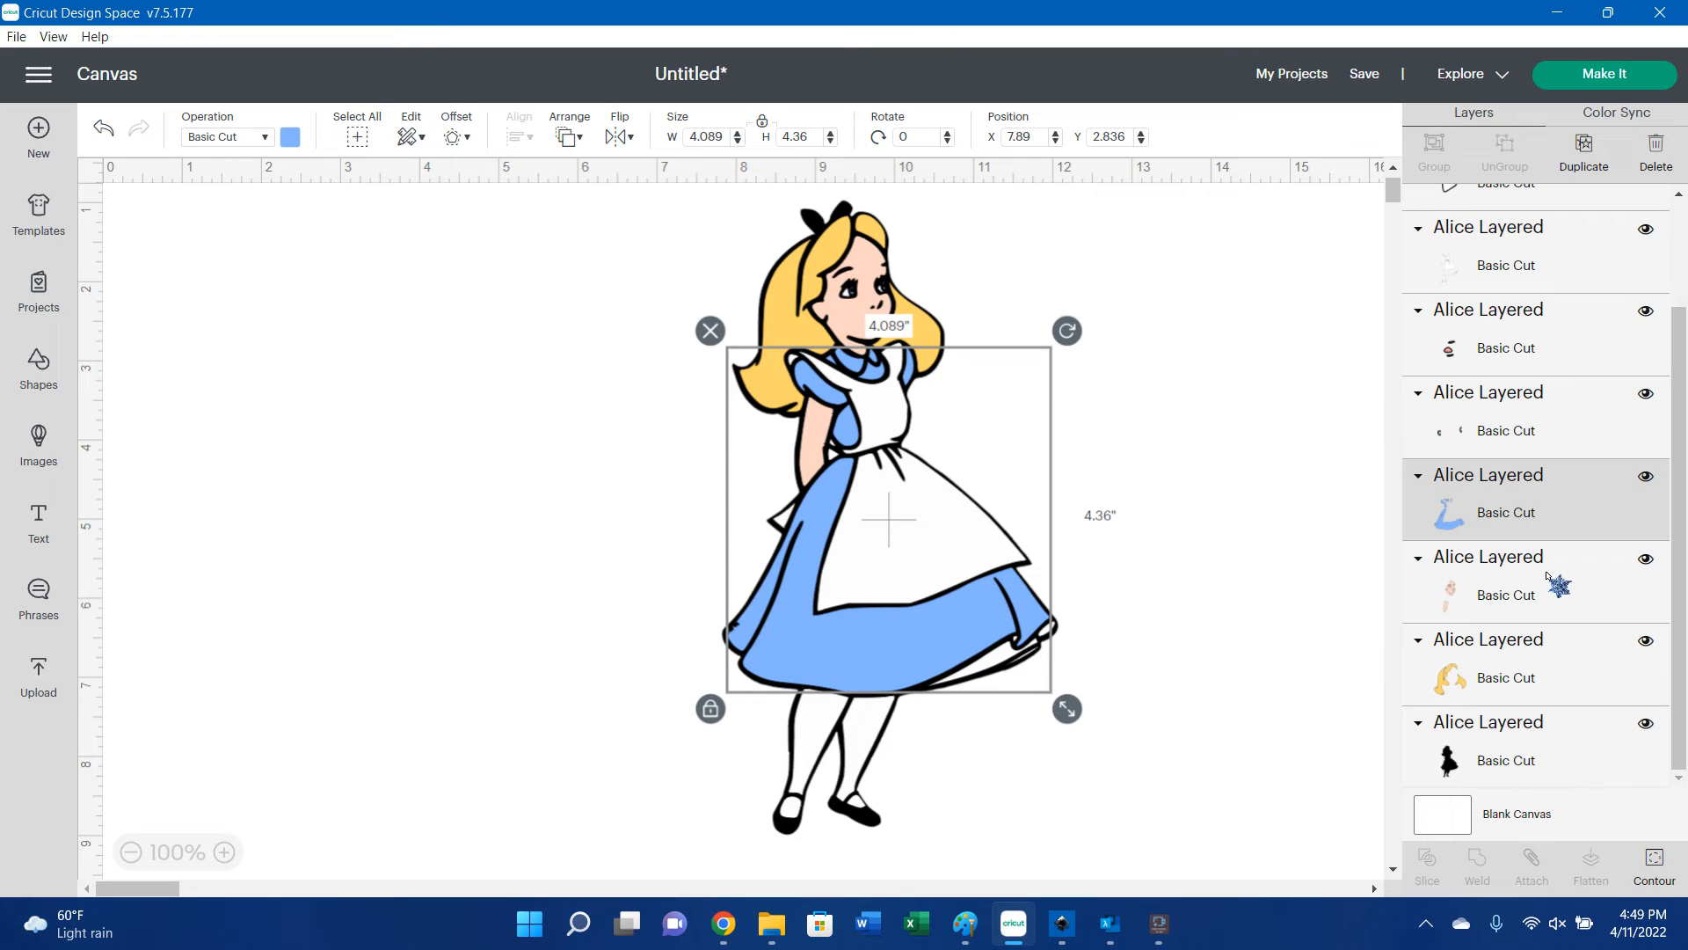
pyautogui.keyDown('shift'); pyautogui.click(1515, 441); pyautogui.keyUp('shift')
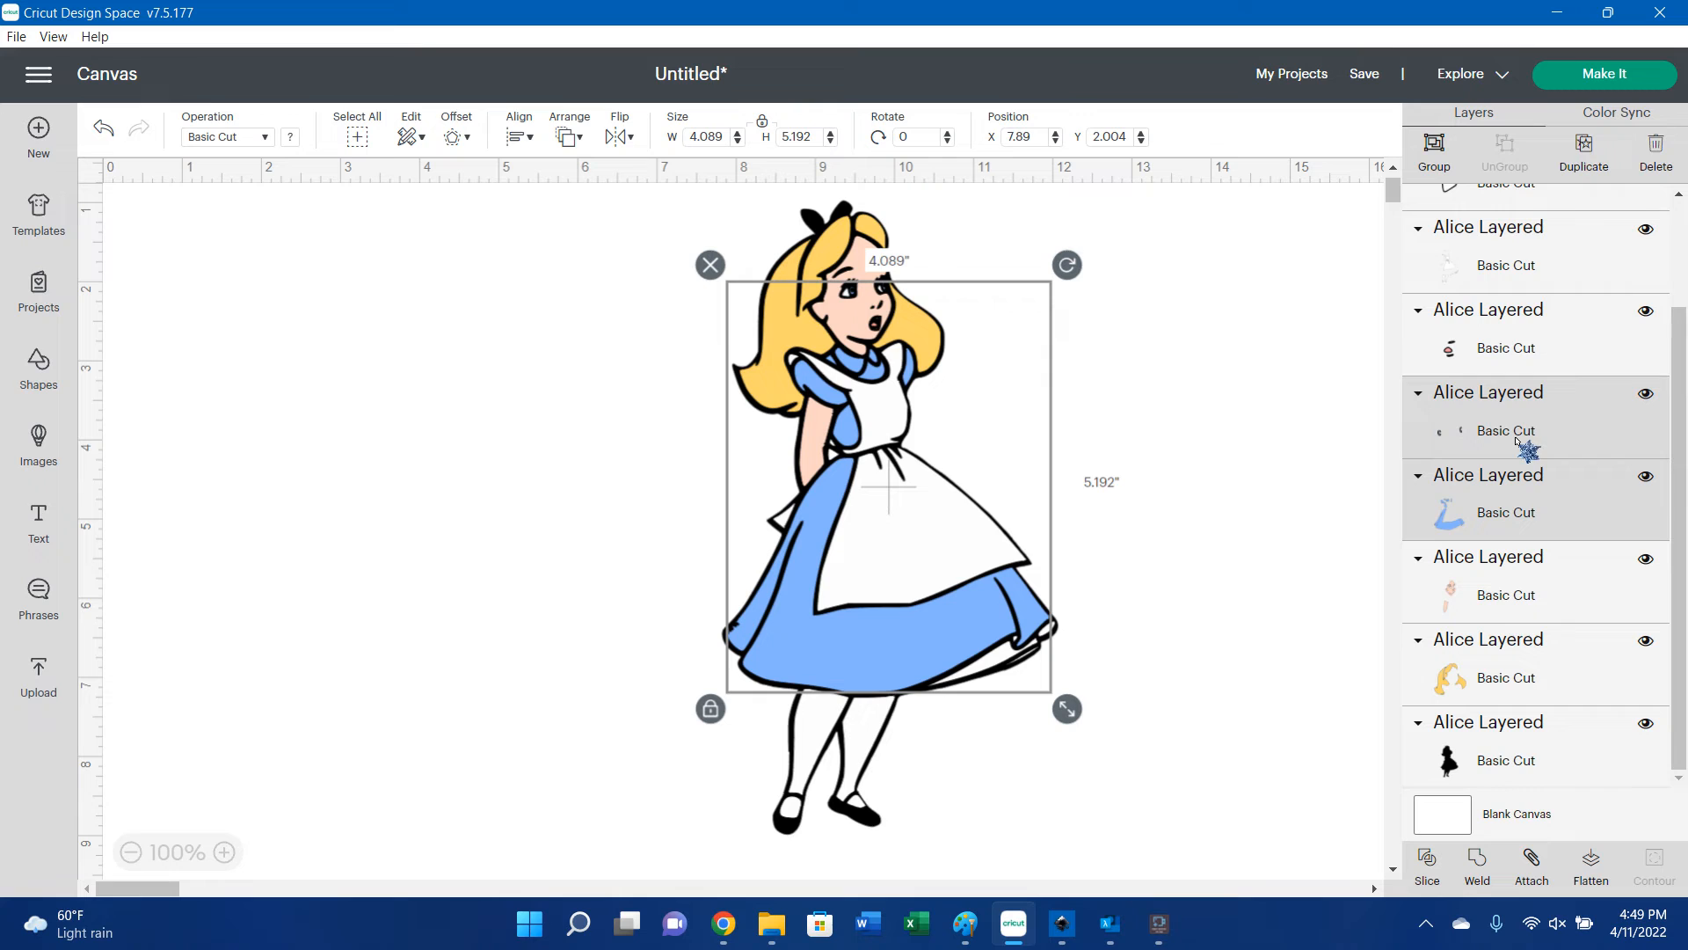
pyautogui.keyDown('shift'); pyautogui.click(1500, 771); pyautogui.keyUp('shift')
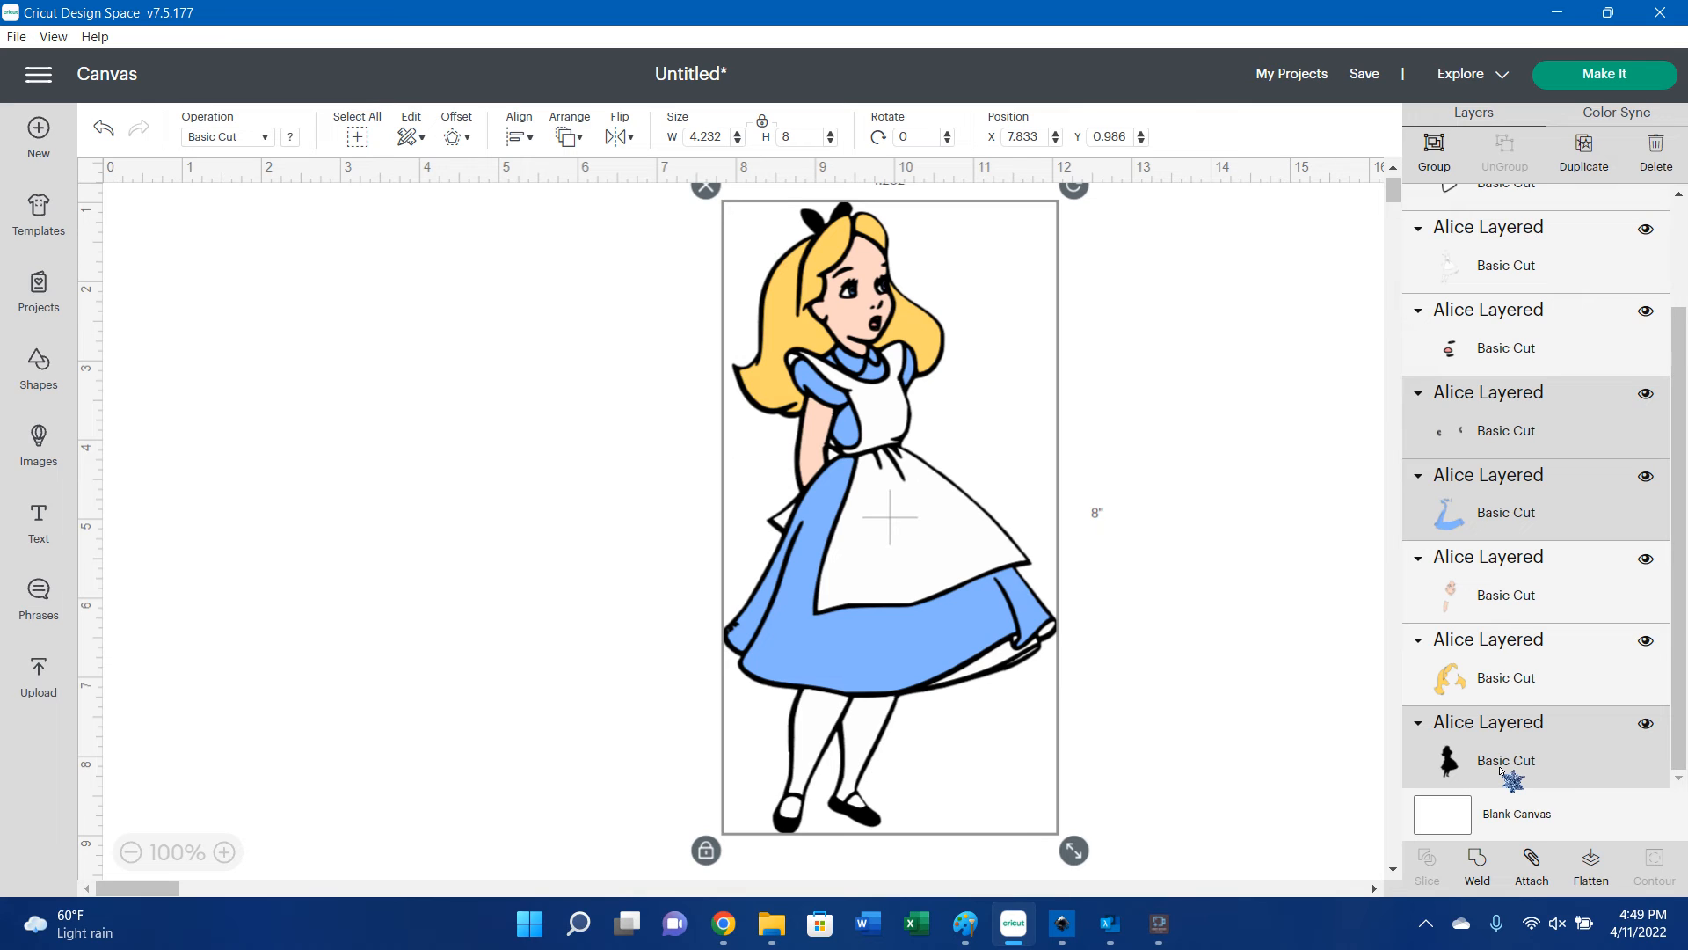
pyautogui.click(1499, 754)
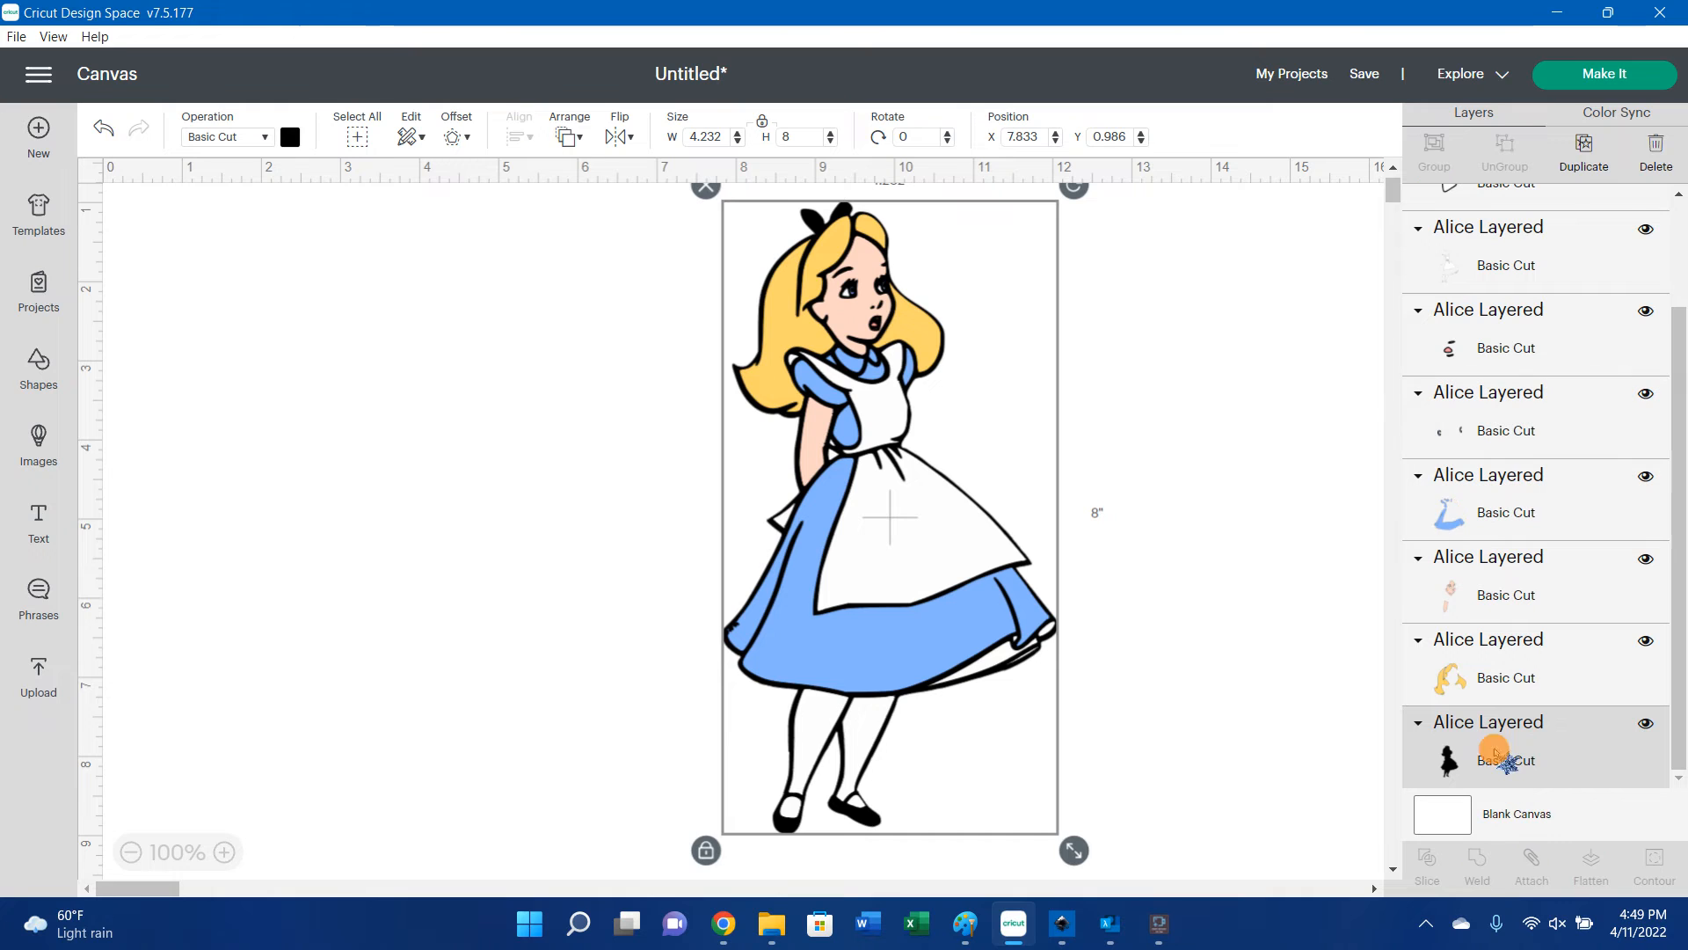
pyautogui.click(1536, 505)
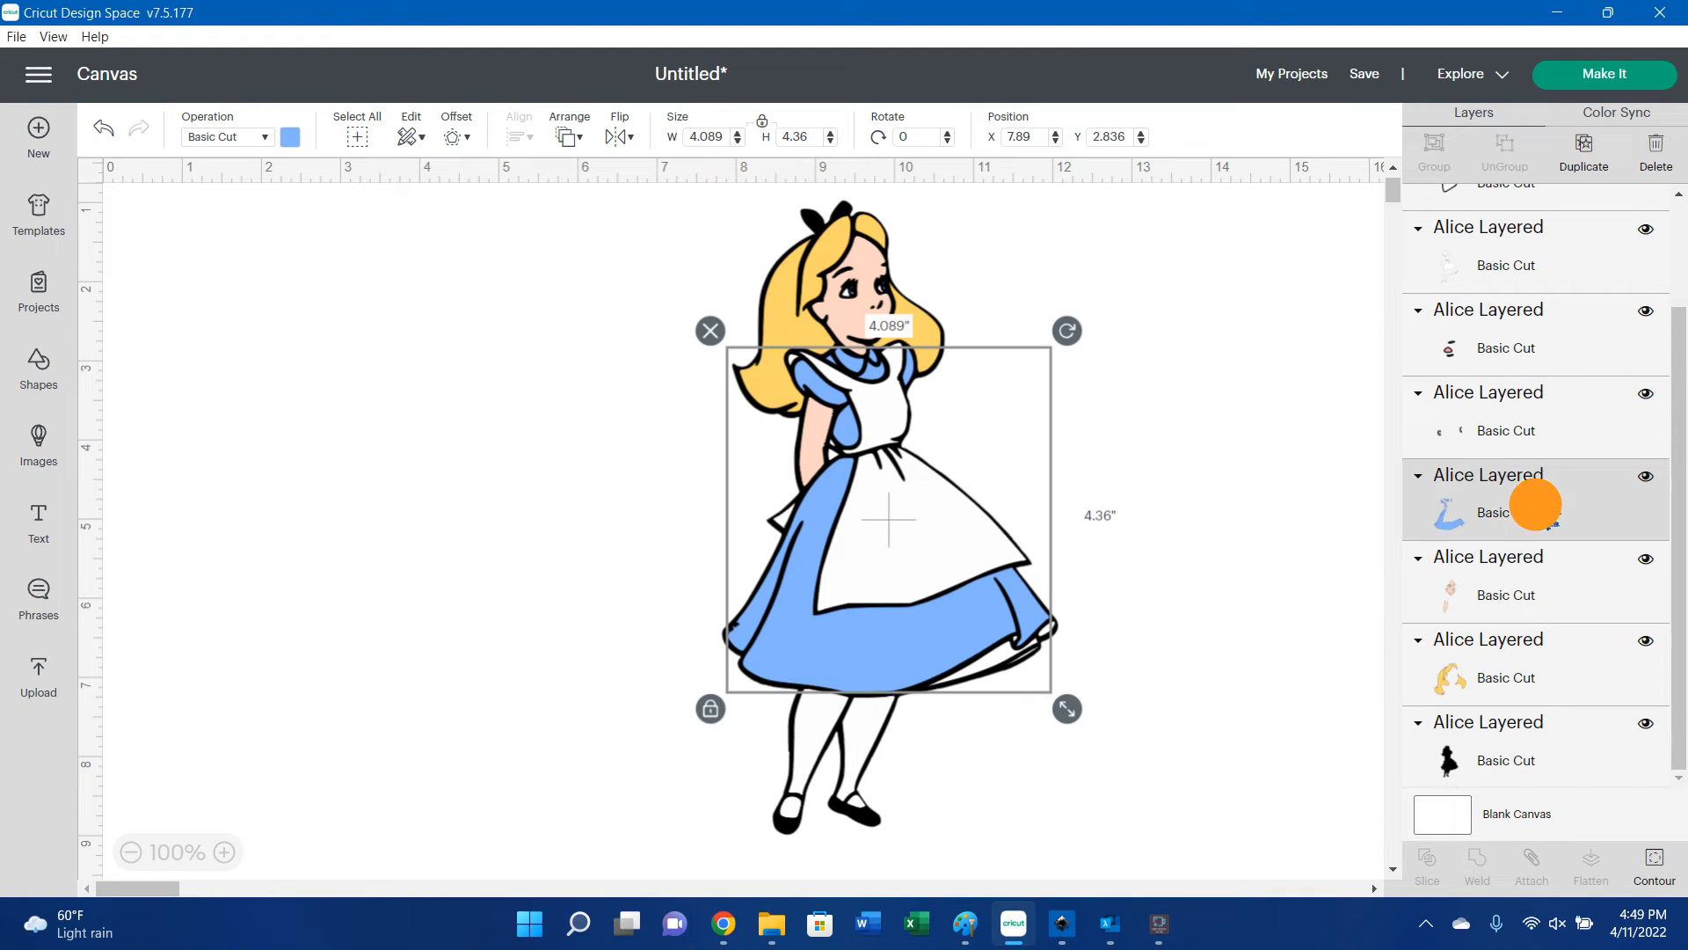
pyautogui.keyDown('shift'); pyautogui.click(1506, 761); pyautogui.keyUp('shift')
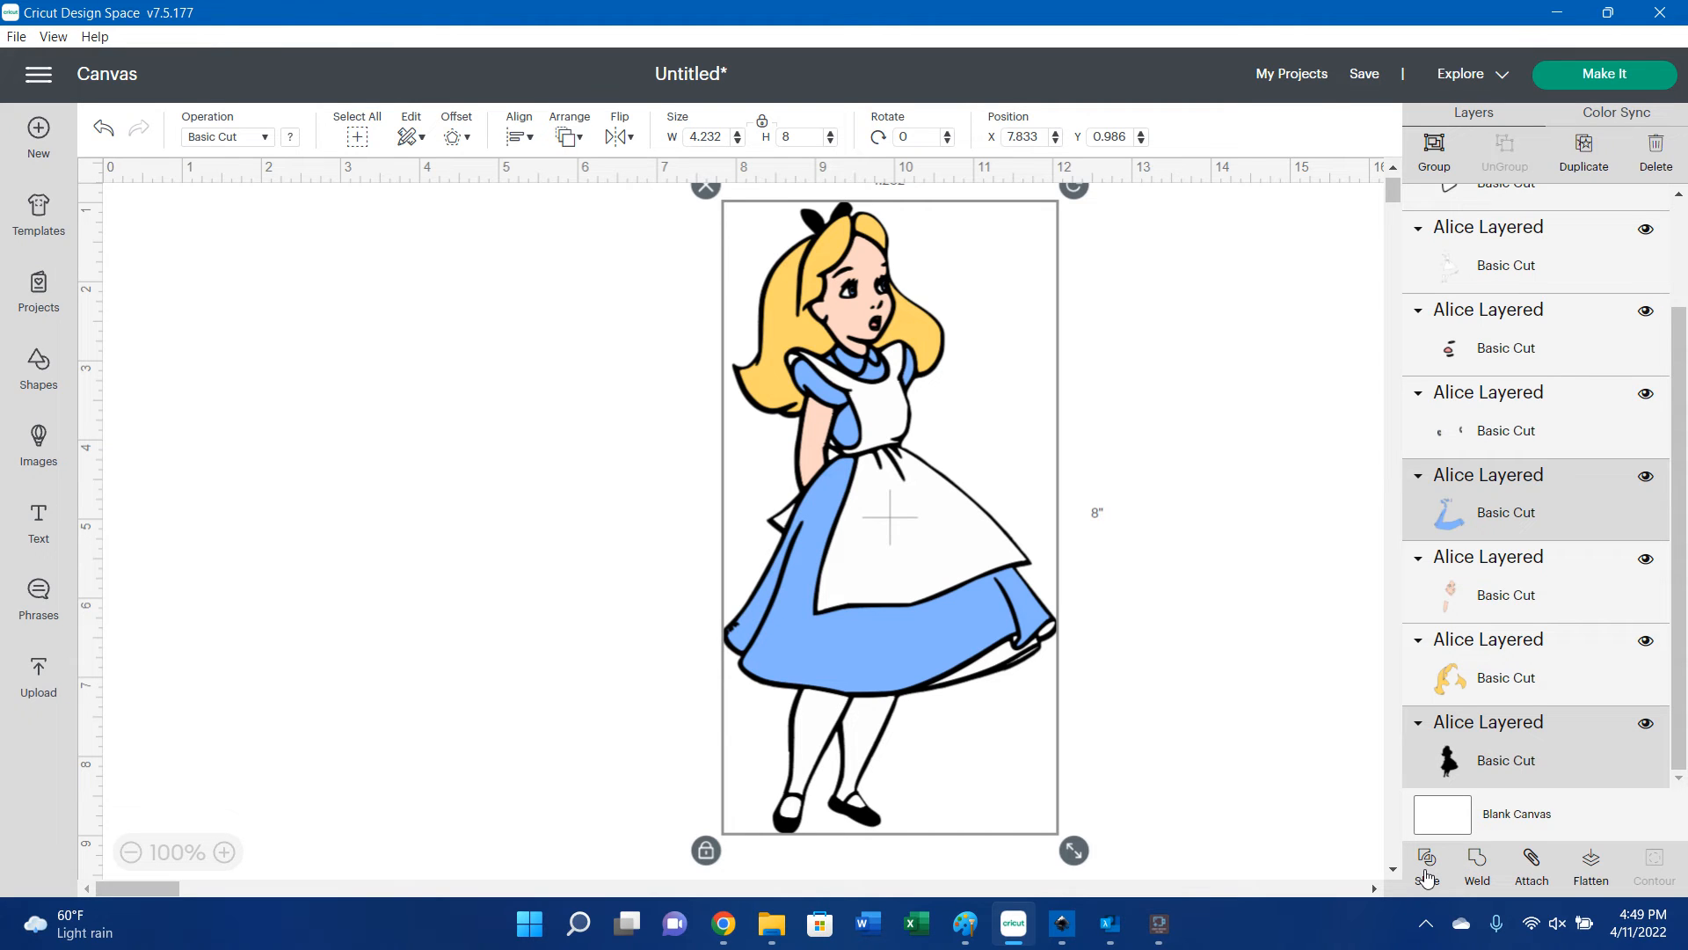
pyautogui.click(1426, 866)
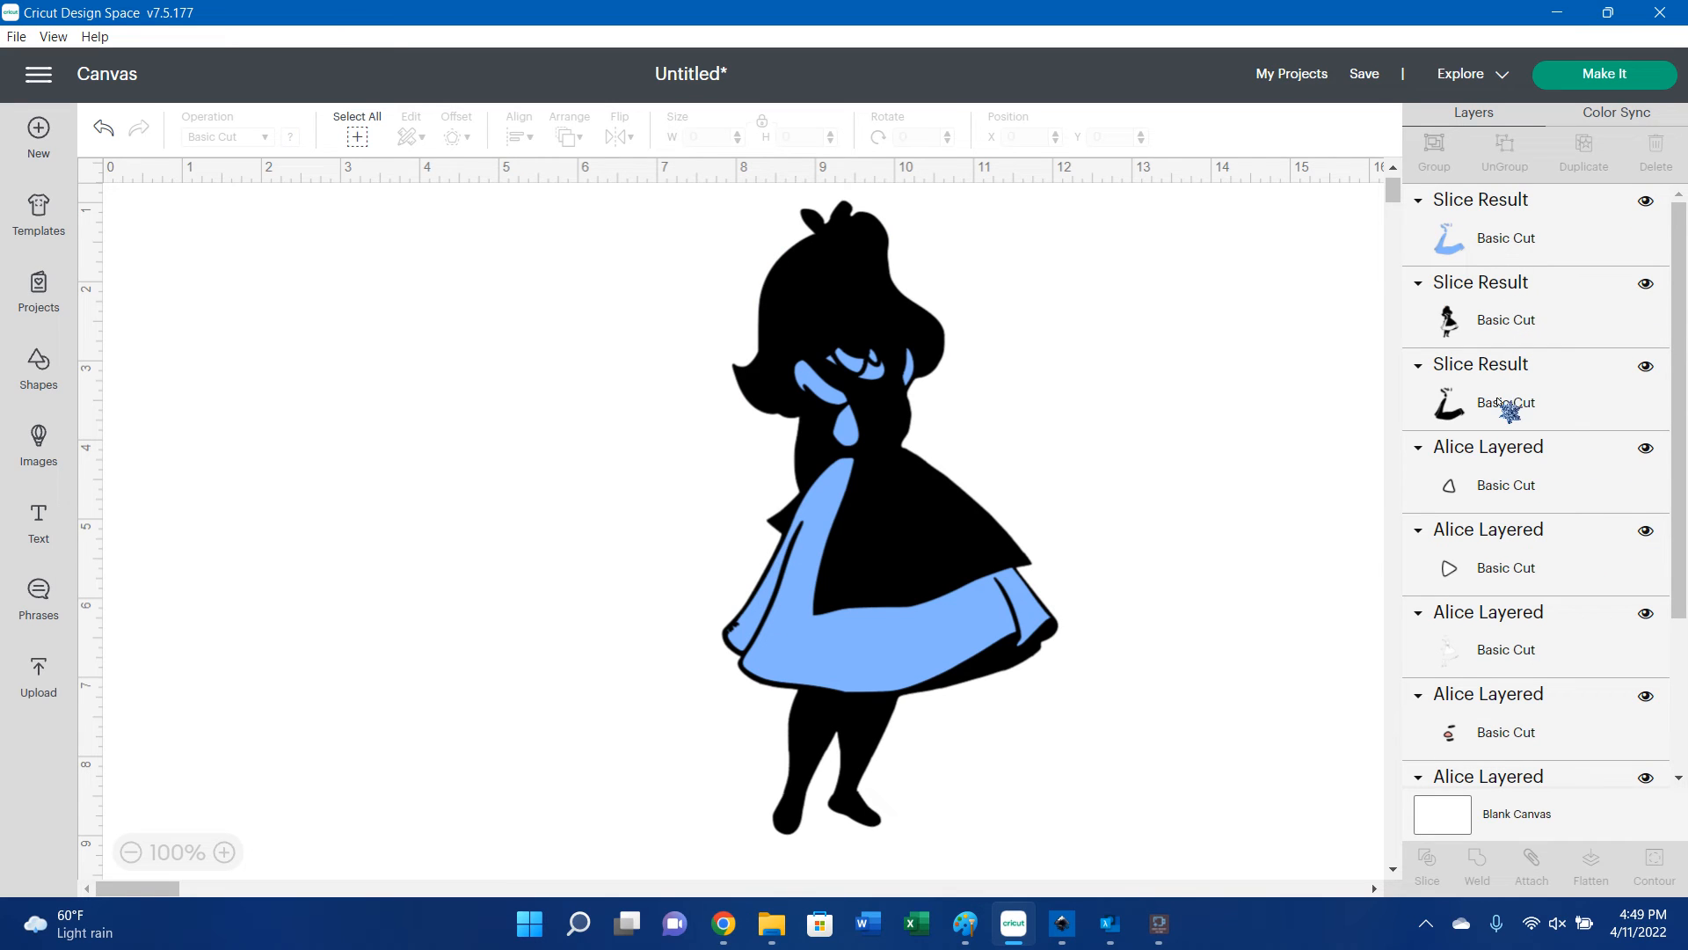
# Delete the blue and black dress-shaped slice results, and send the remaining cut-out silhouette to the back.
pyautogui.click(1481, 234)
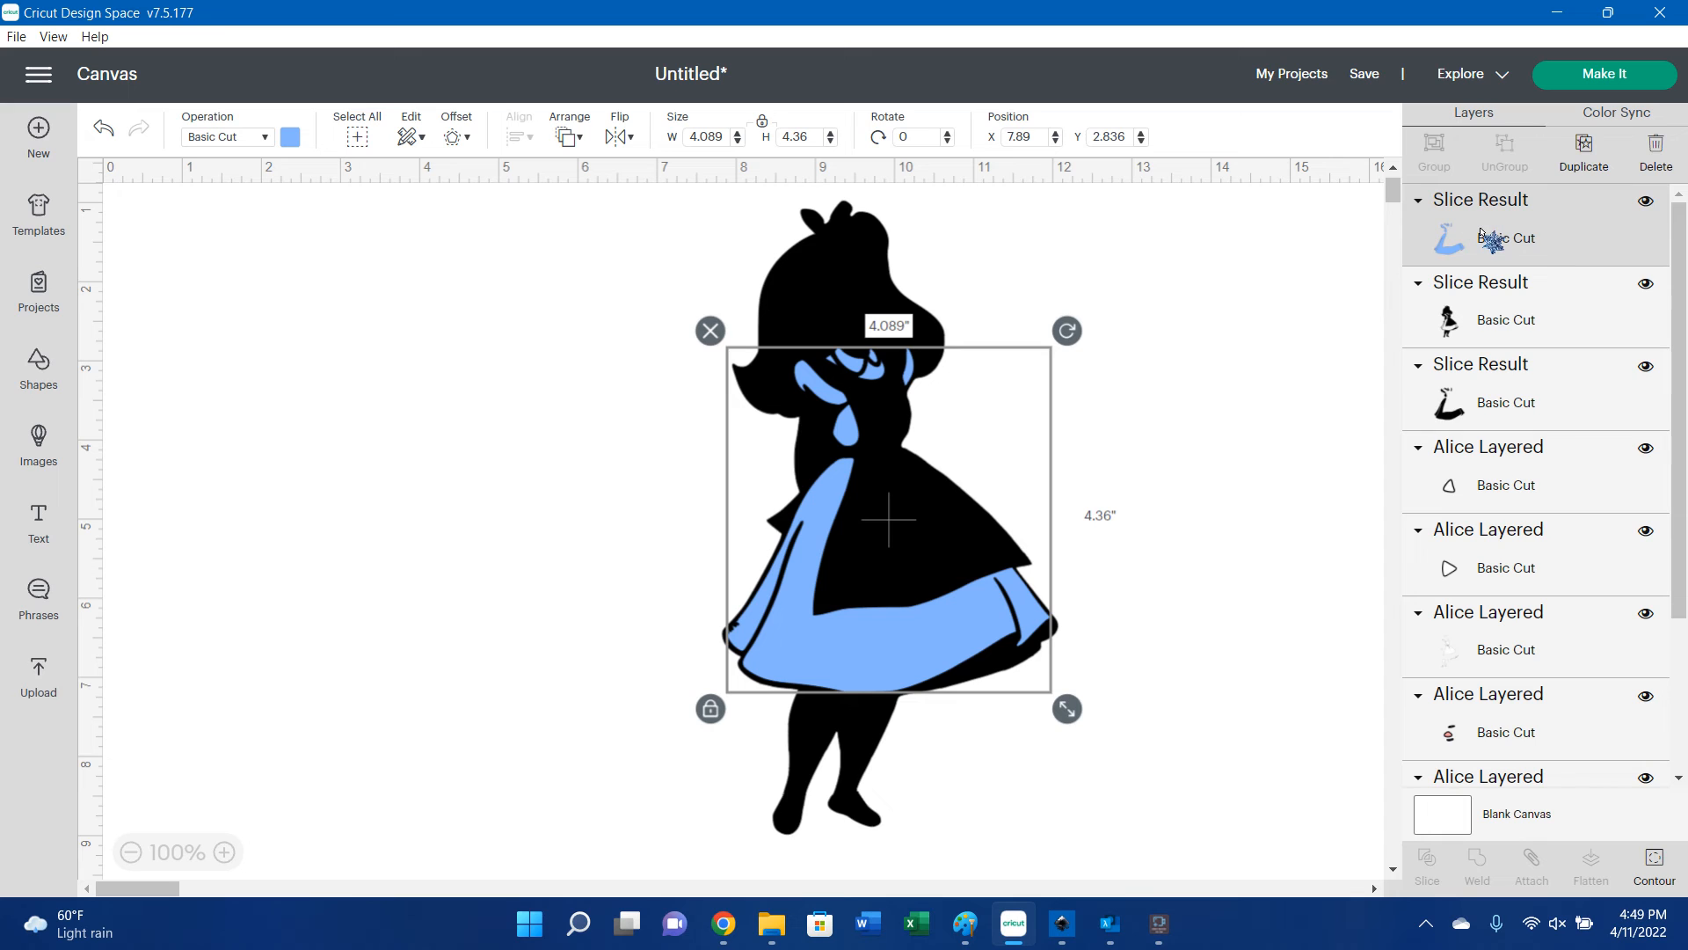
pyautogui.keyDown('shift'); pyautogui.click(1478, 414); pyautogui.keyUp('shift')
pyautogui.press('Delete')
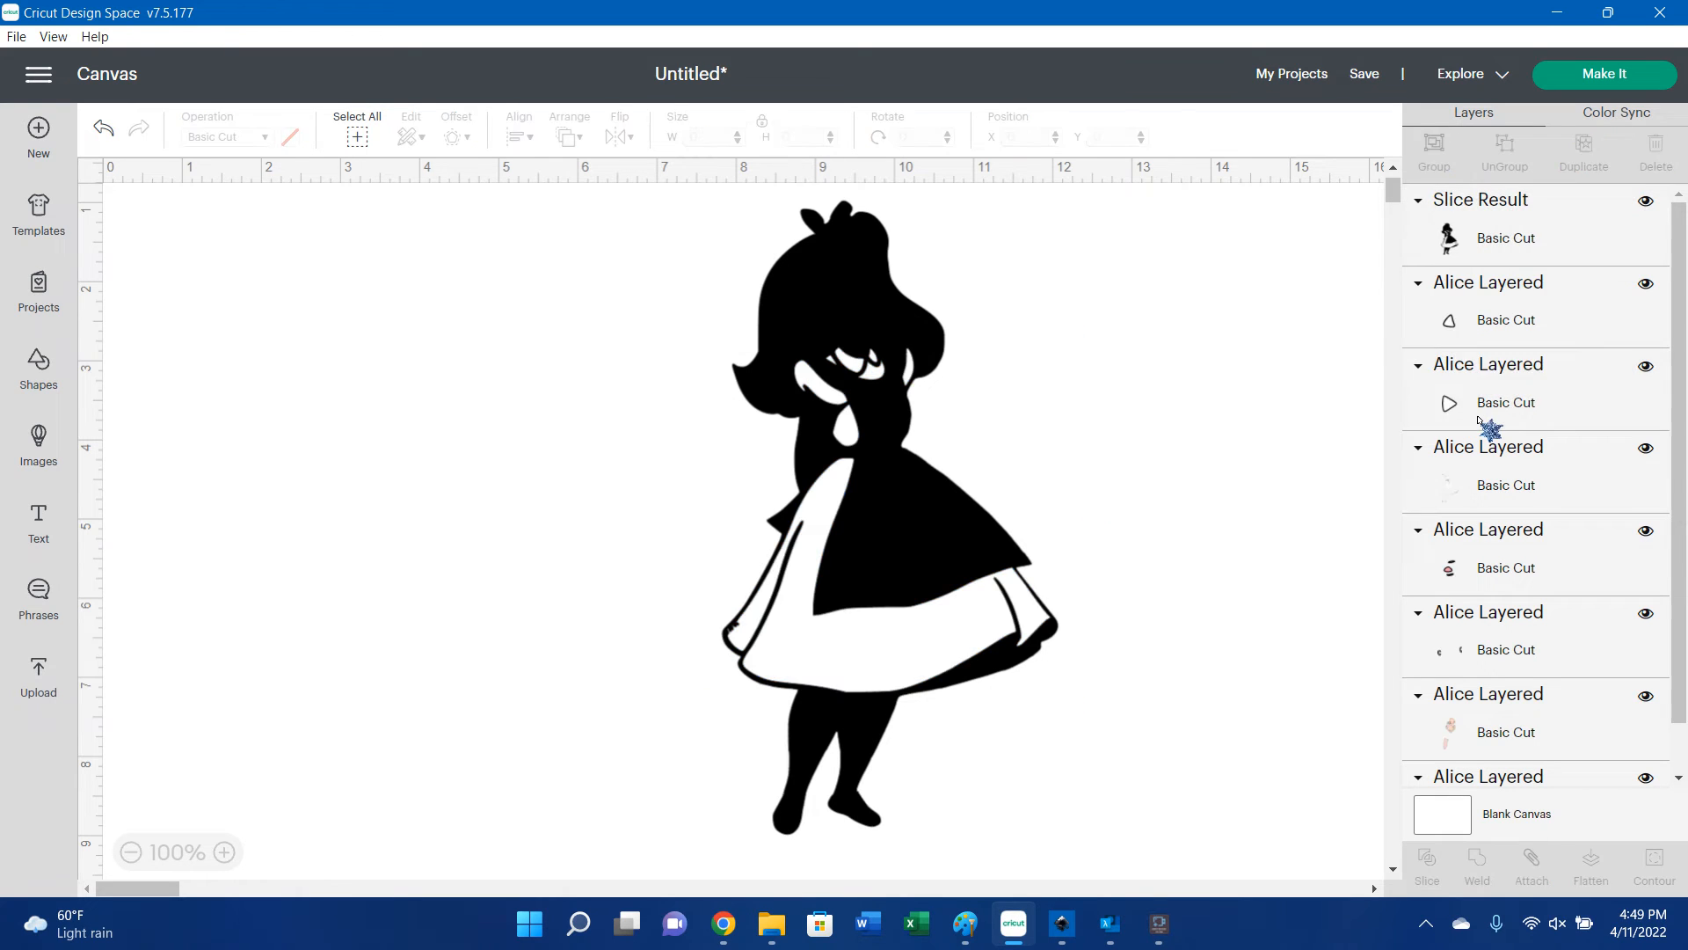
pyautogui.click(1478, 253)
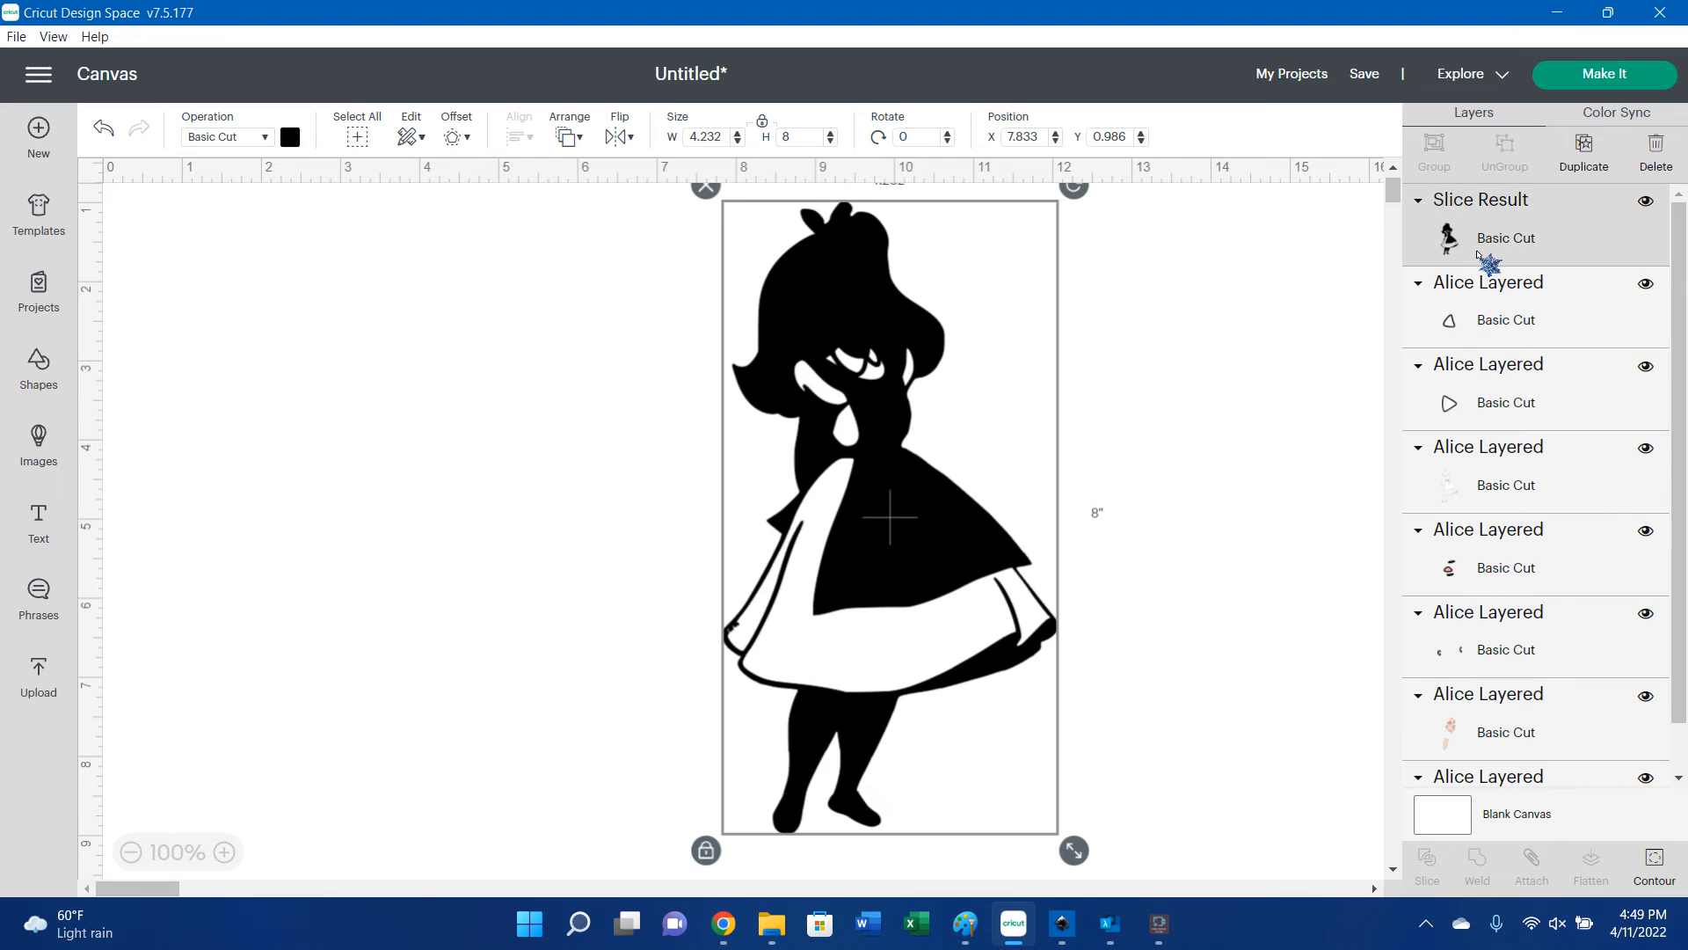
pyautogui.rightClick(1478, 255)
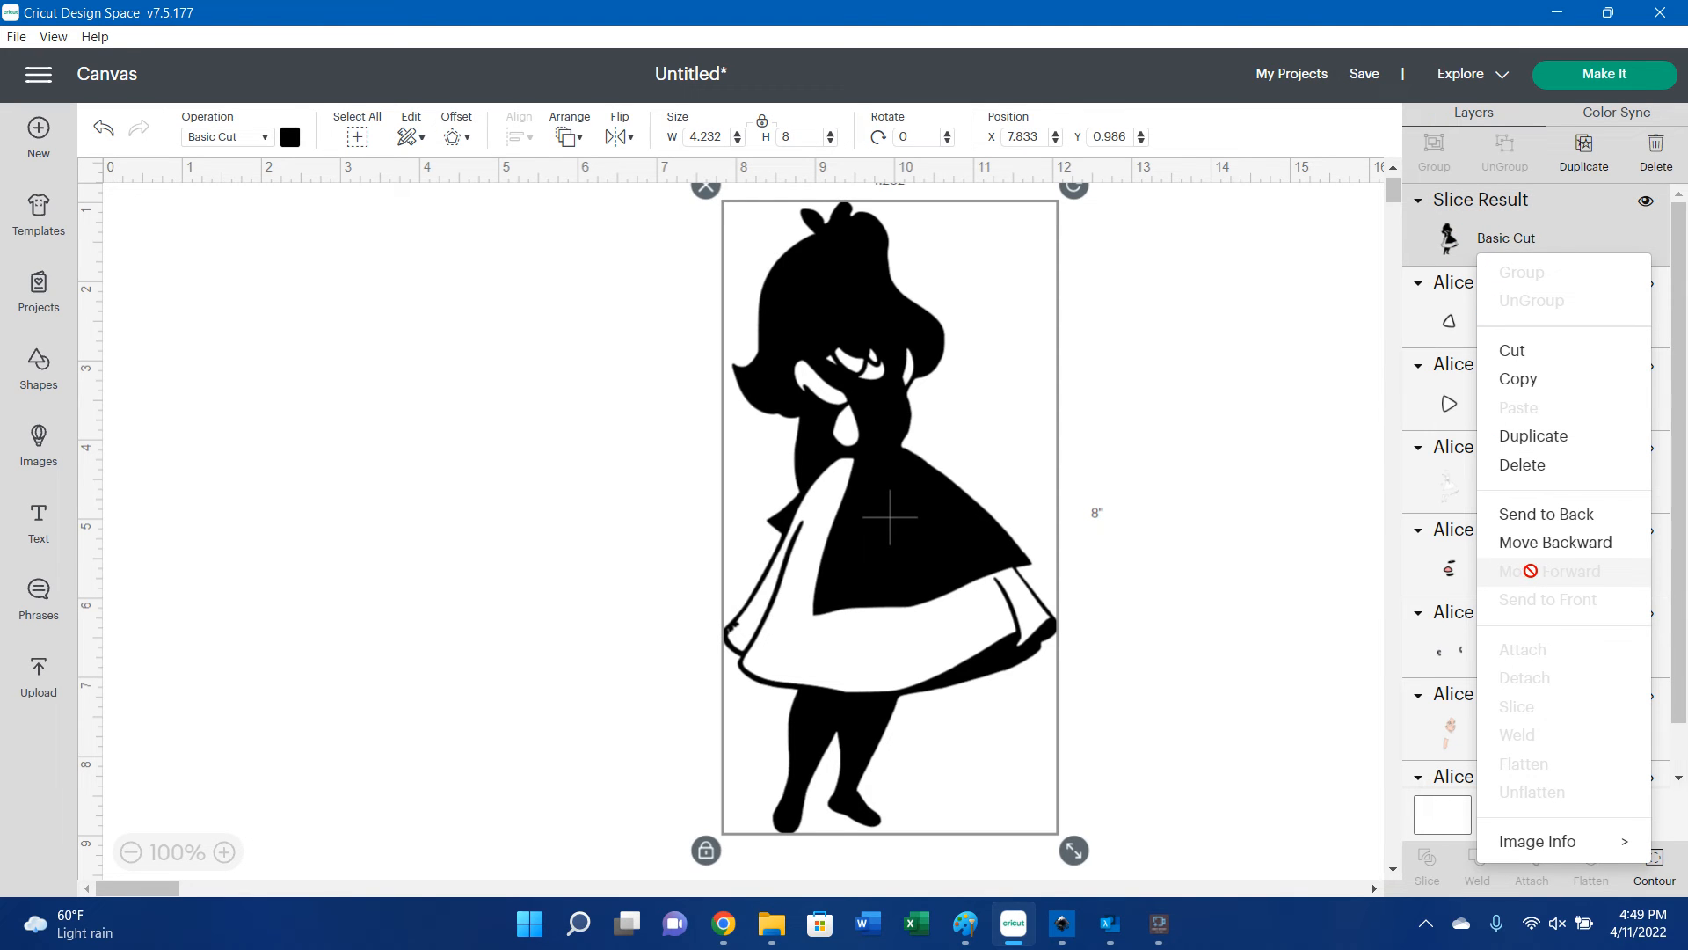
pyautogui.click(1534, 513)
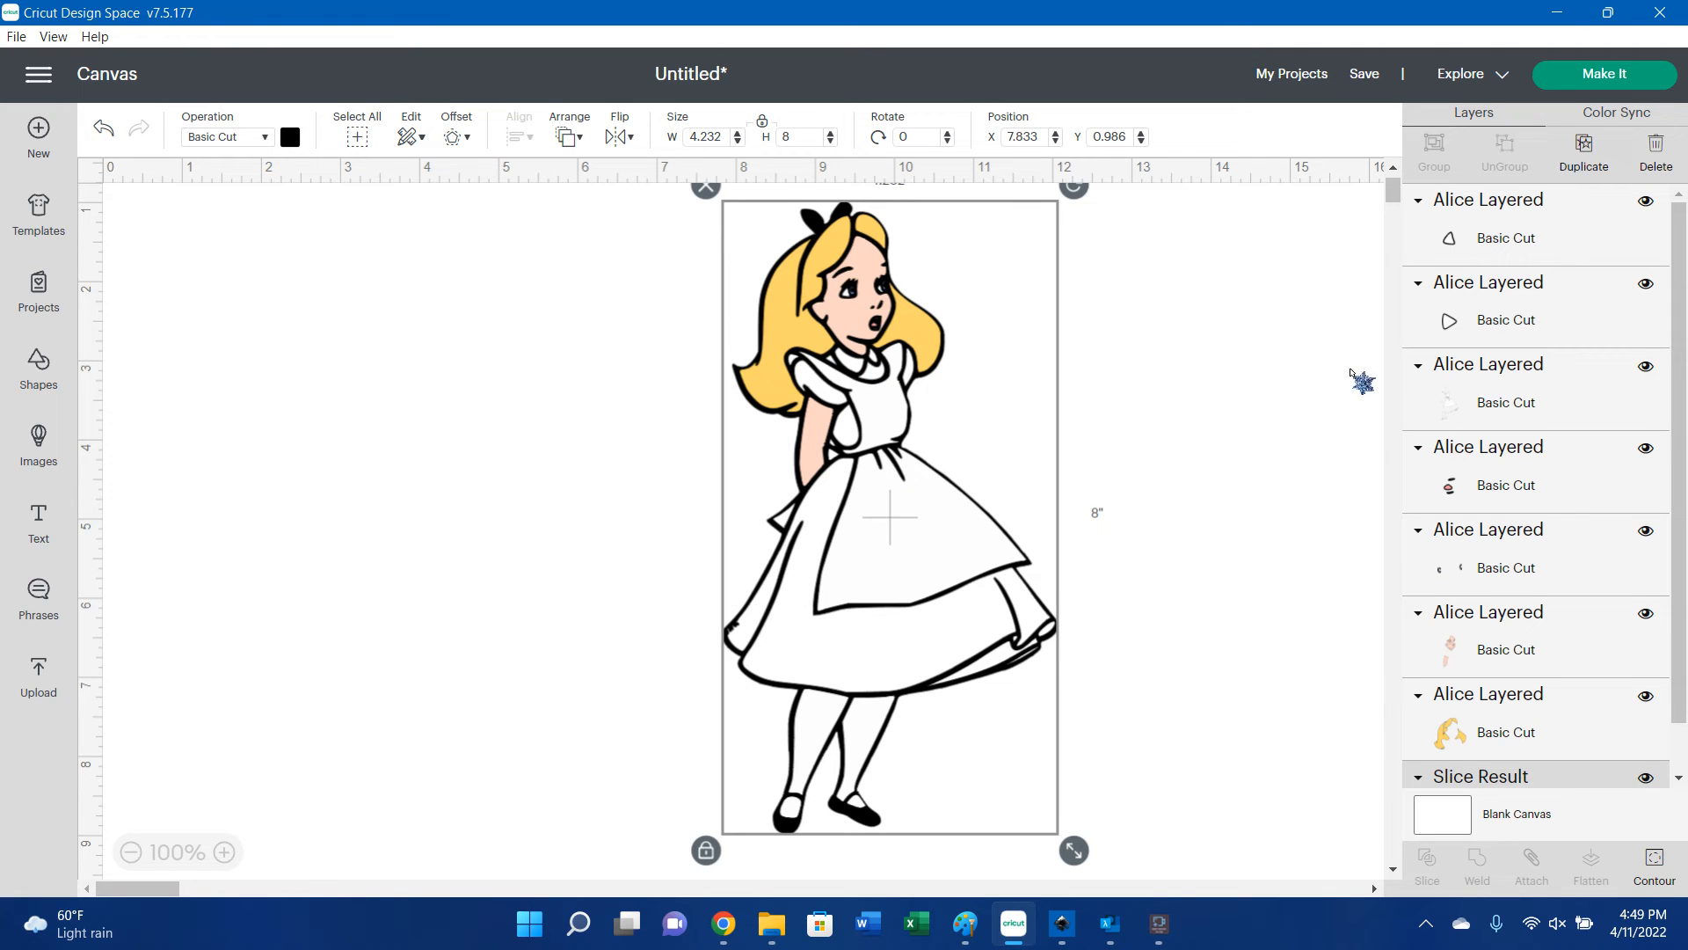
# Slice the small blue eye layer out of the black silhouette.
pyautogui.scroll(-1, 1545, 508)
pyautogui.click(1523, 501)
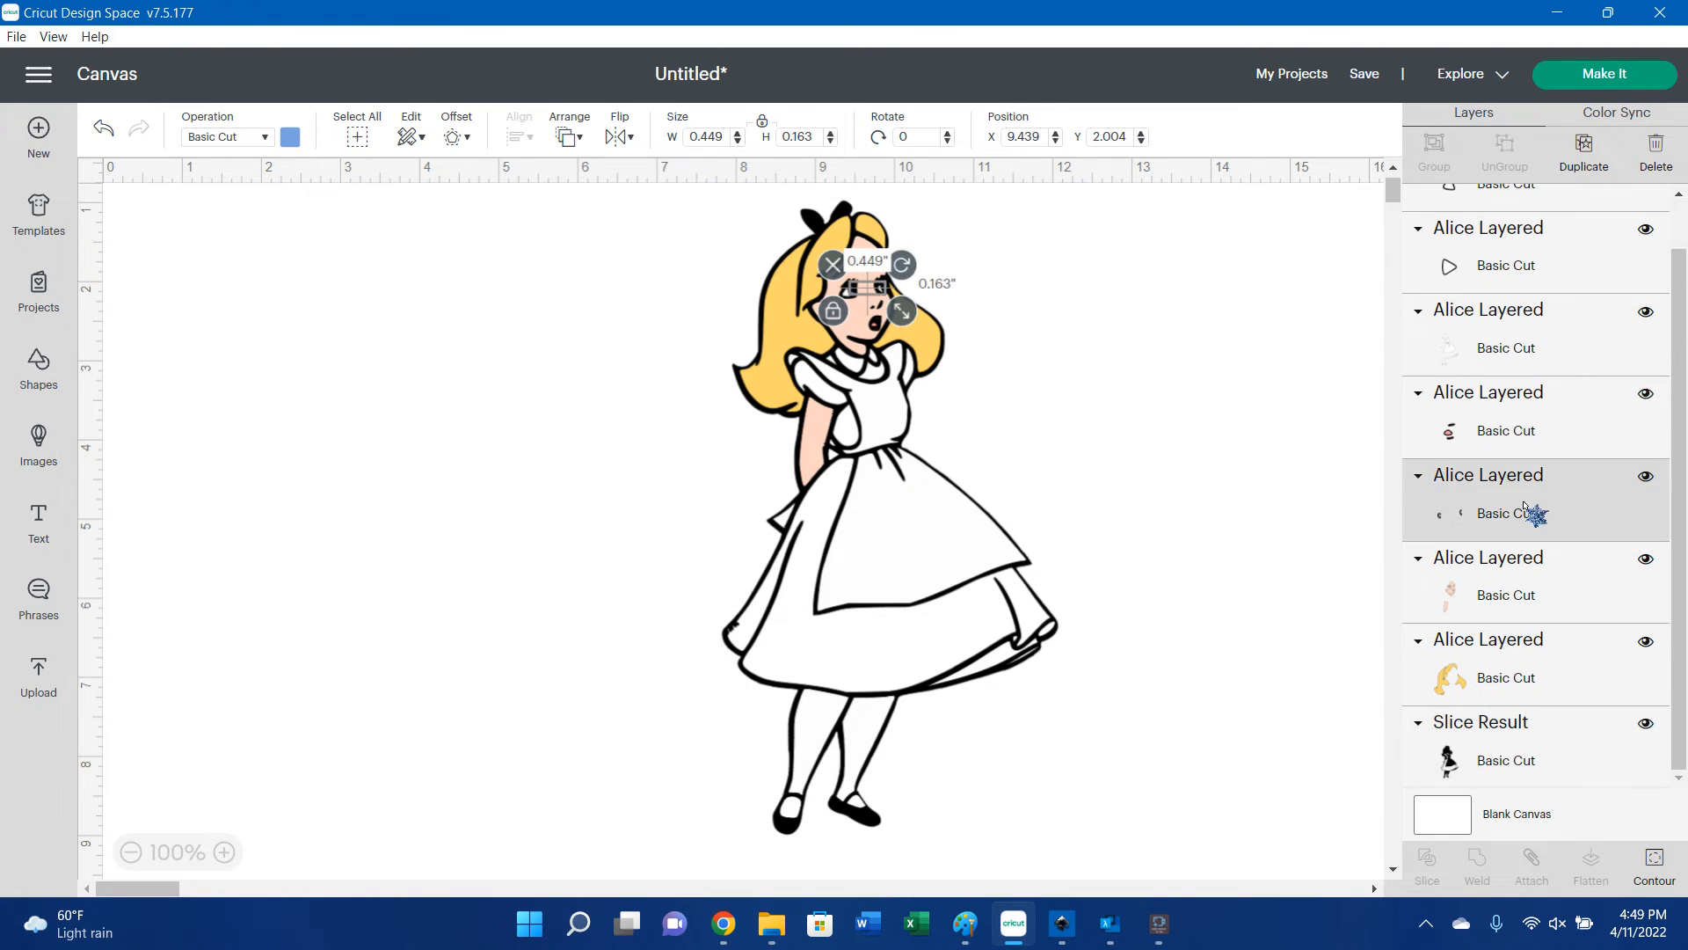
pyautogui.keyDown('shift'); pyautogui.click(1514, 760); pyautogui.keyUp('shift')
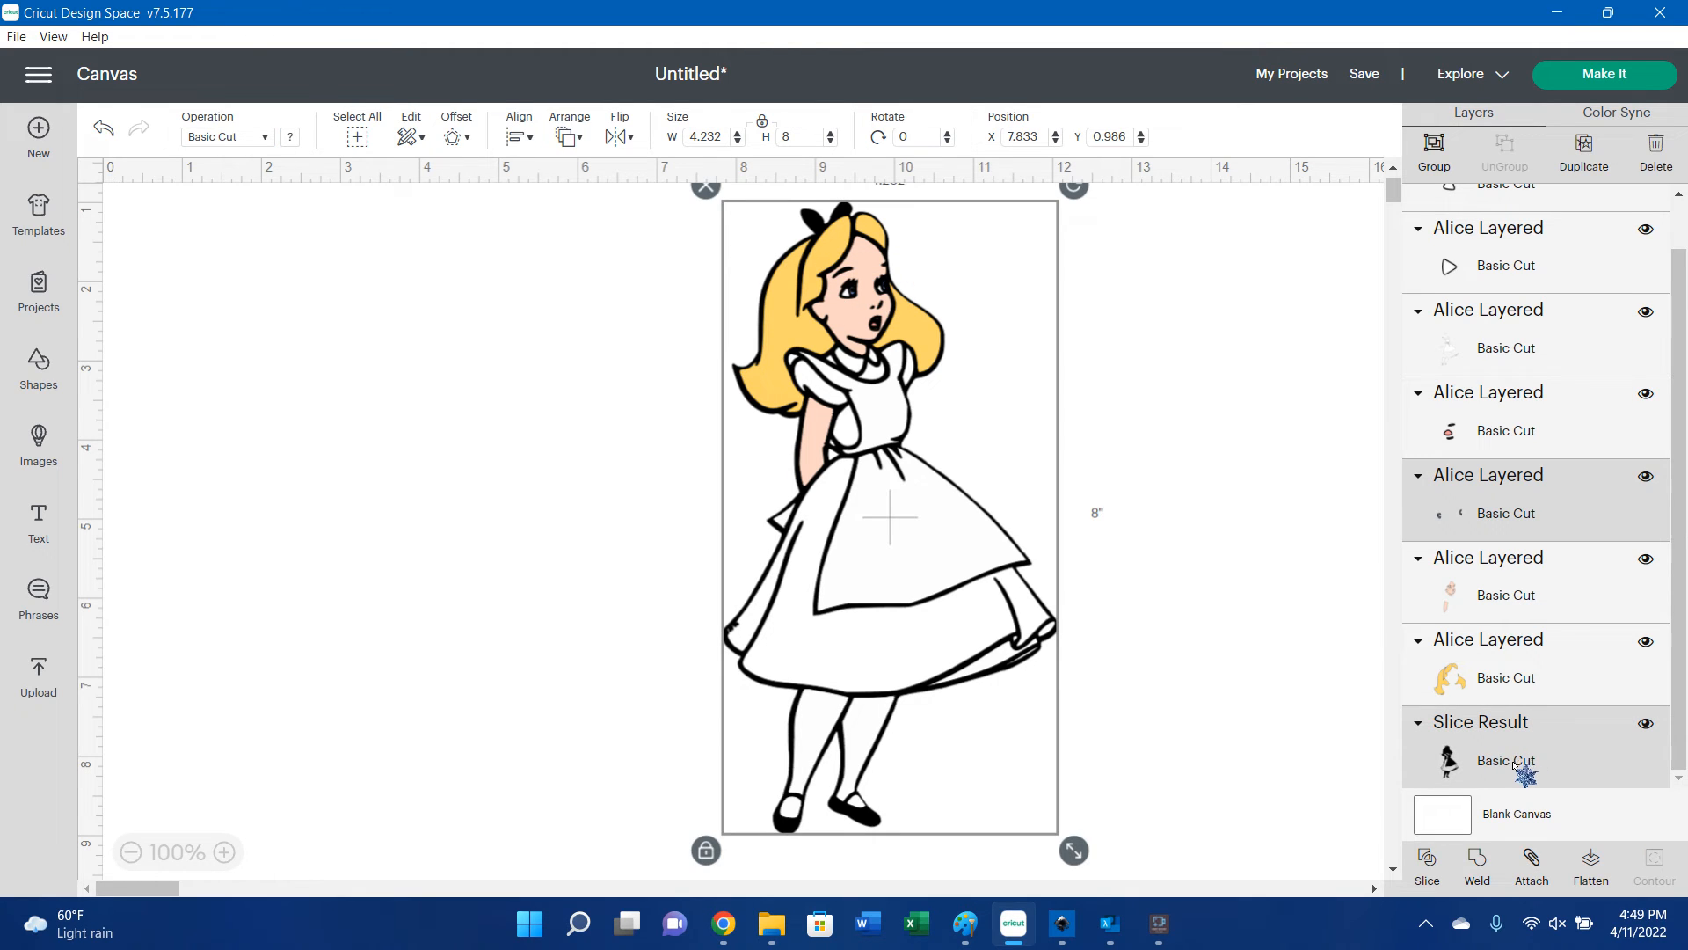
pyautogui.click(1430, 857)
pyautogui.click(1429, 860)
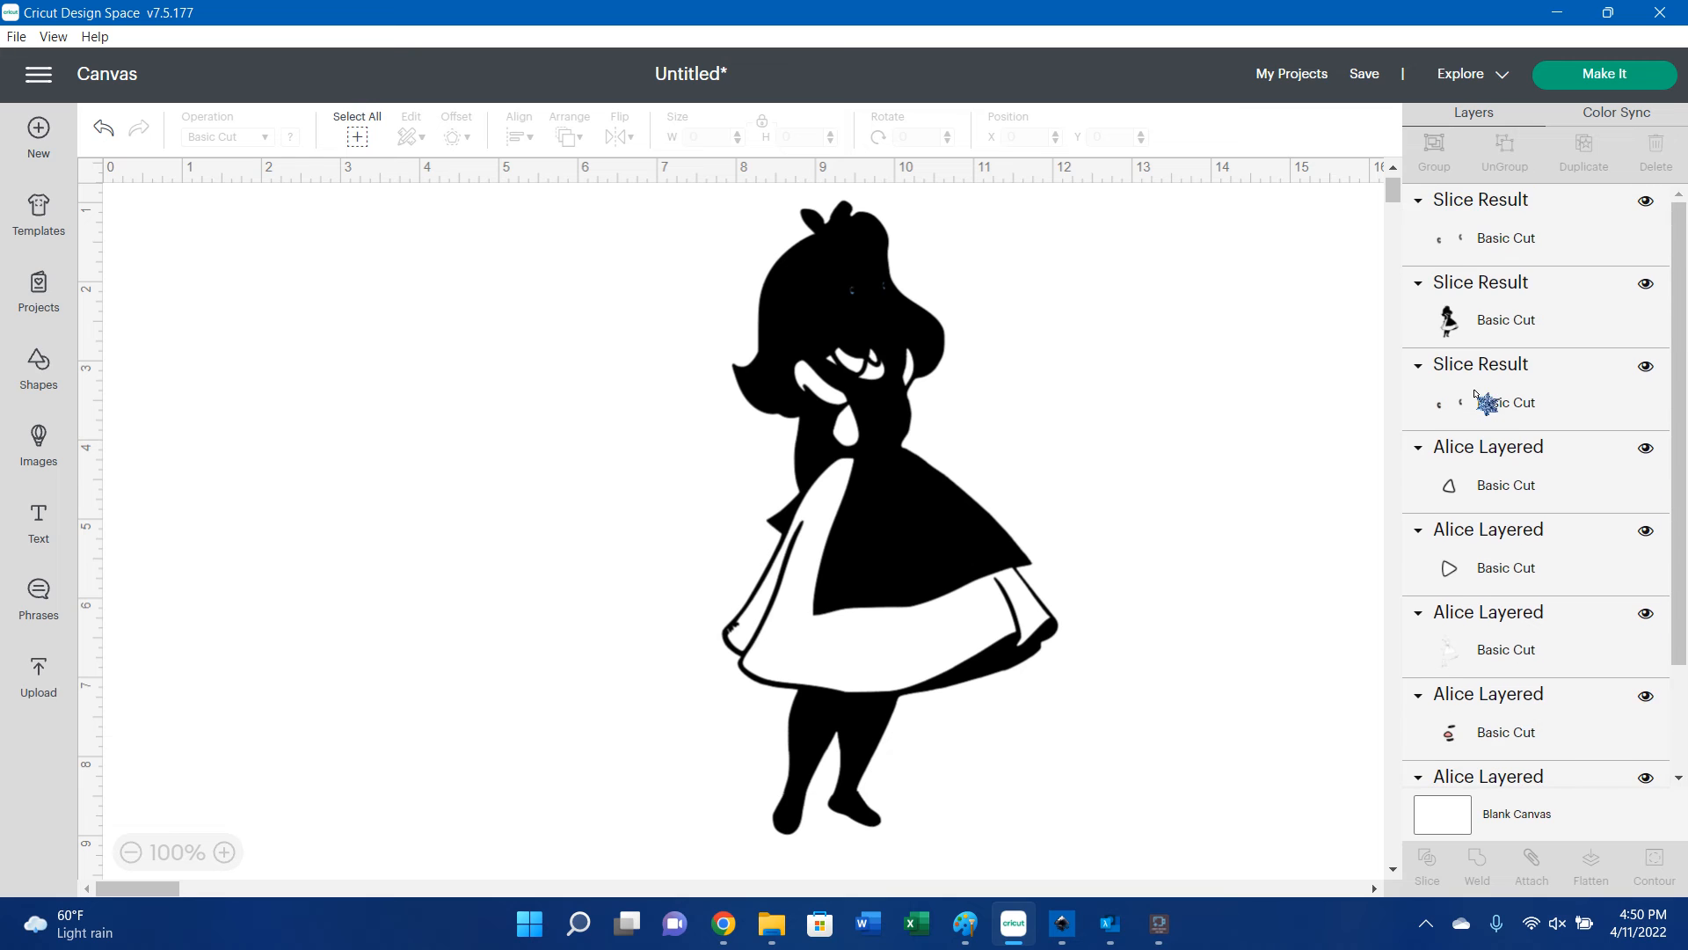
# Delete the two eye-shaped slice results and move the remaining black silhouette below all the Alice layers.
pyautogui.click(1492, 244)
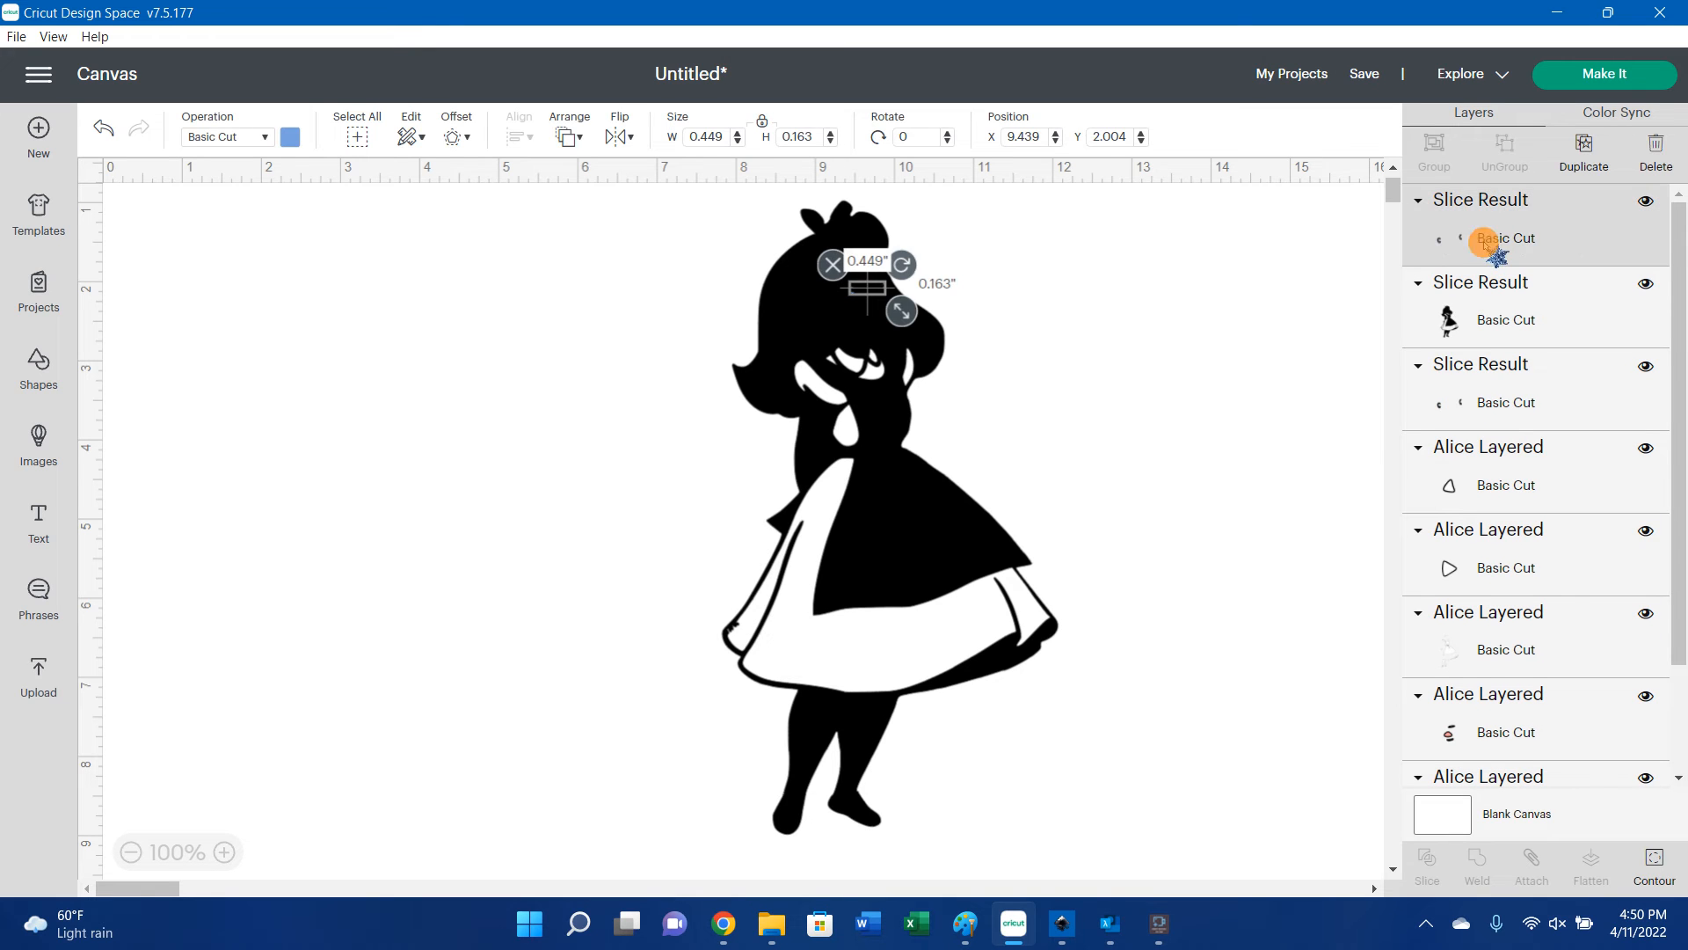
pyautogui.keyDown('shift'); pyautogui.click(1483, 403); pyautogui.keyUp('shift')
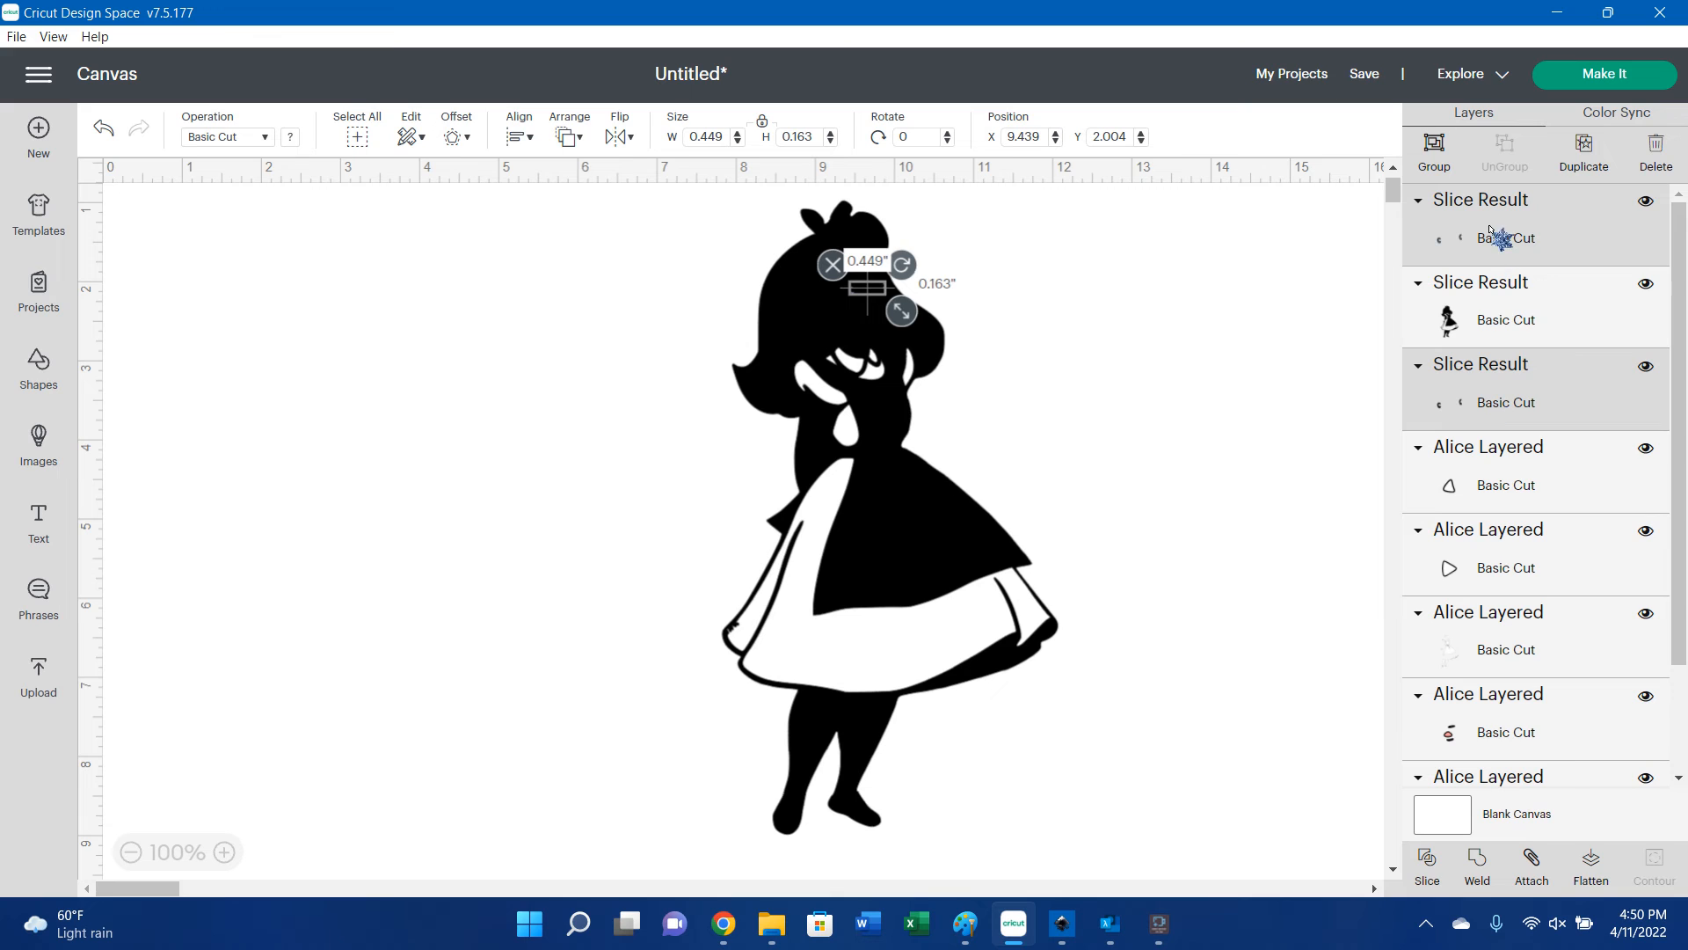
pyautogui.press('Delete')
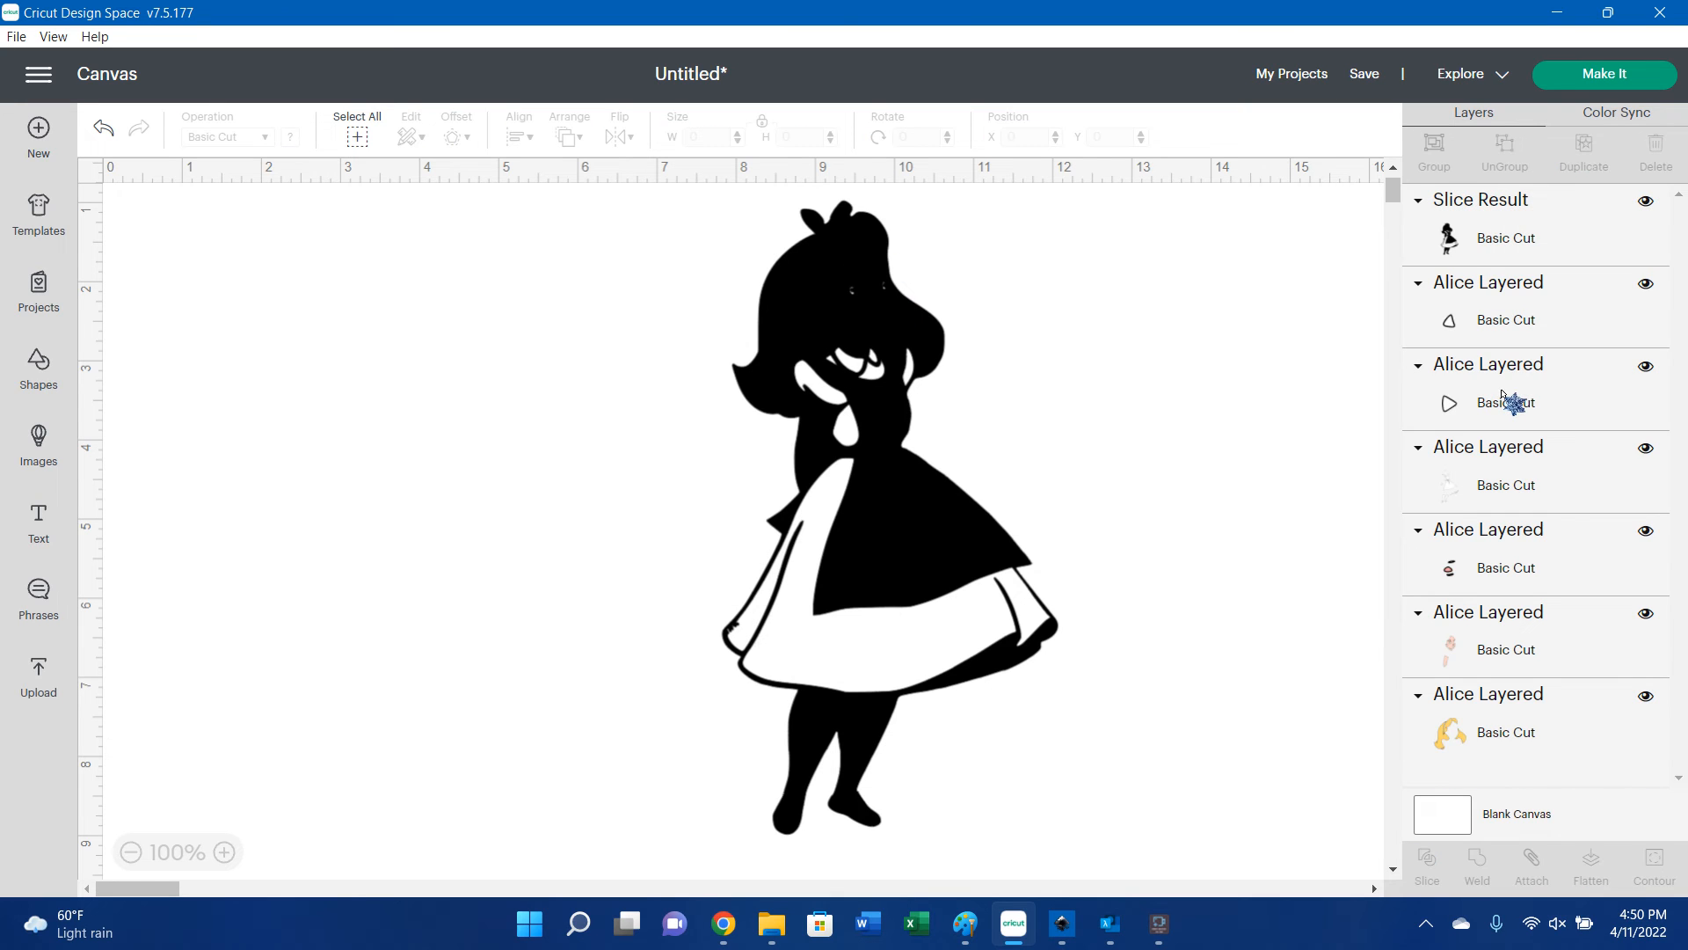
pyautogui.click(1487, 239)
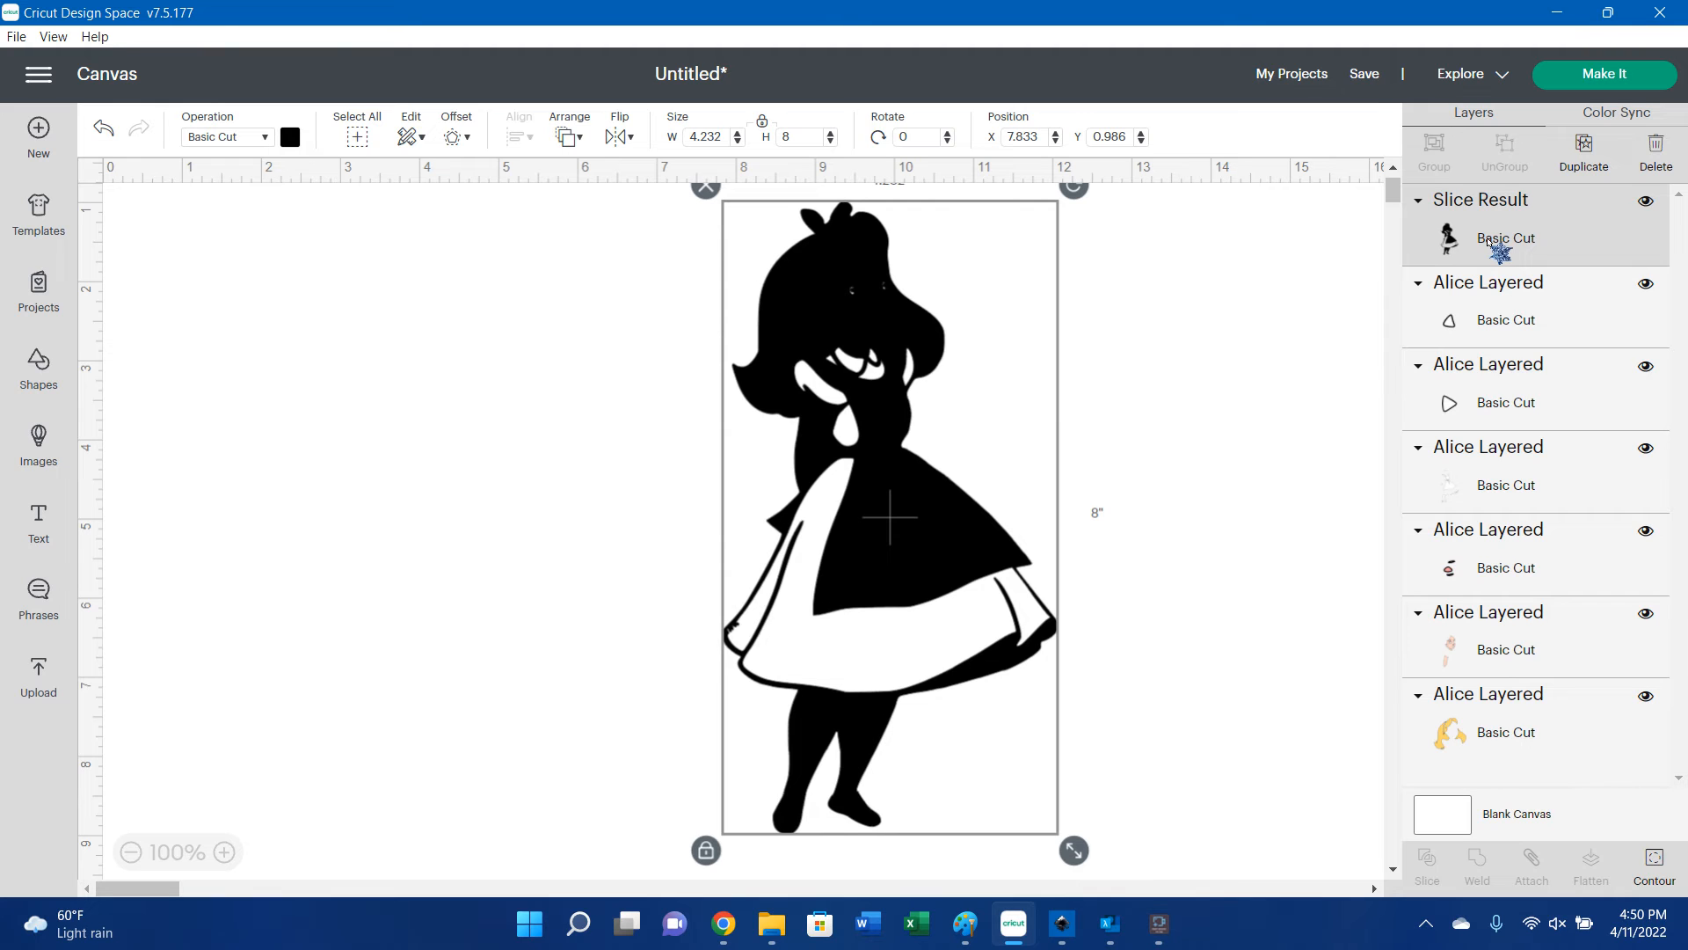
pyautogui.moveTo(1494, 246); pyautogui.dragTo(1506, 749)
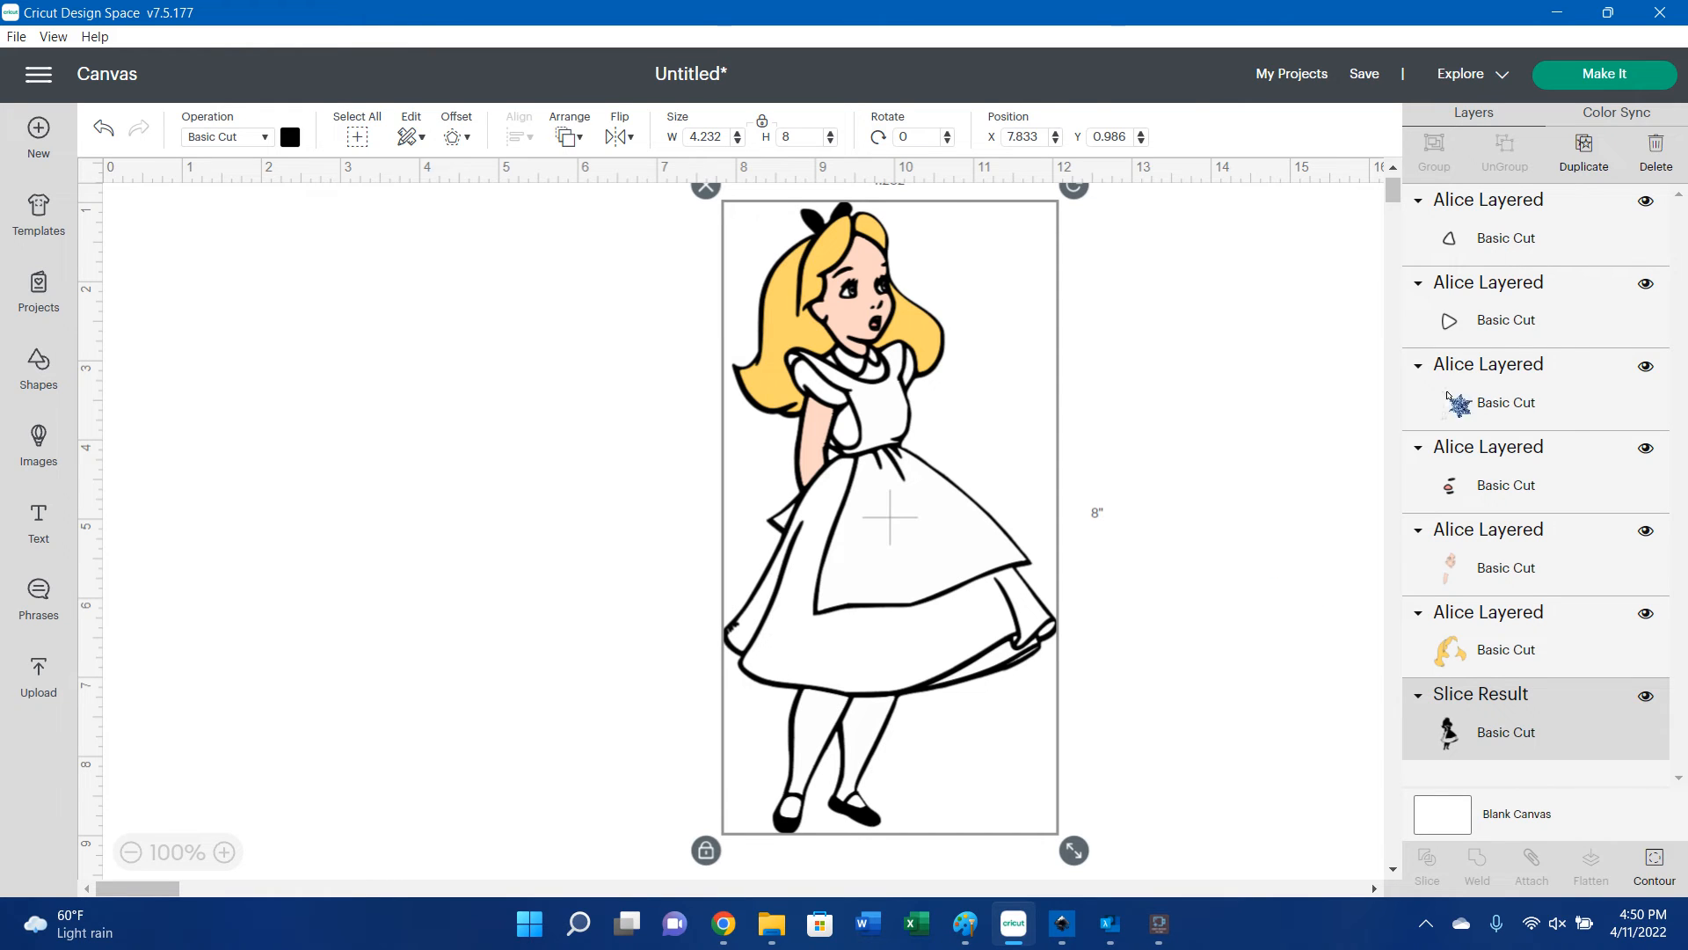
# Move the white apron and stockings layer to the left of the figure and the sliced black silhouette to its right.
pyautogui.click(1509, 398)
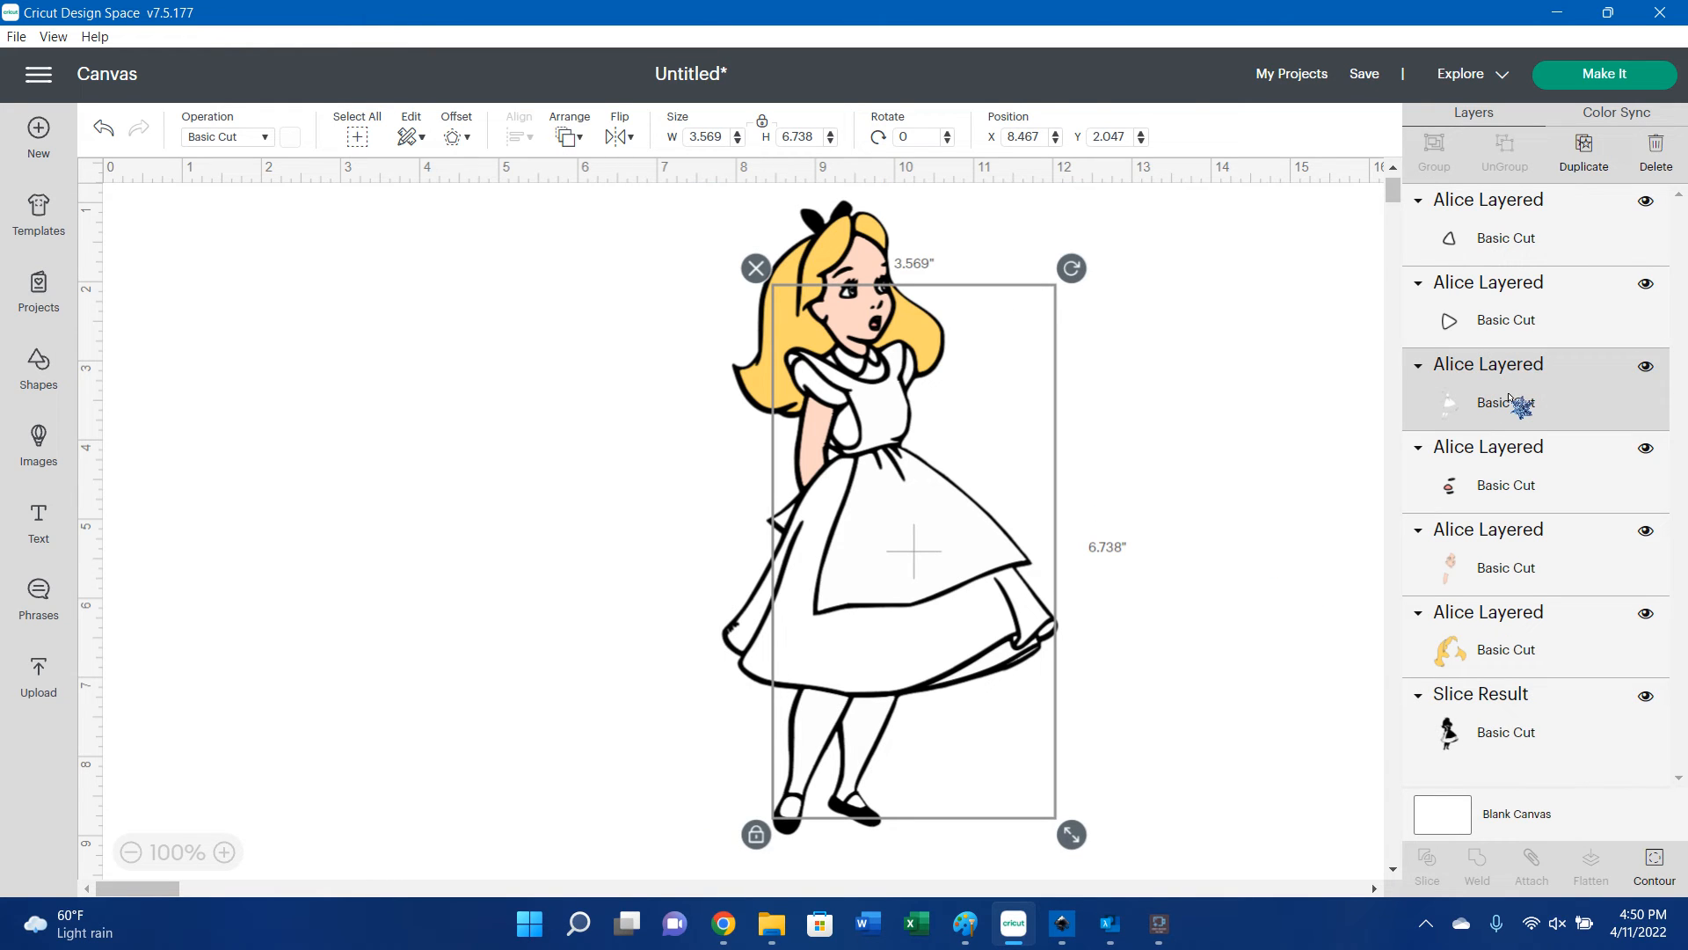
pyautogui.click(1477, 728)
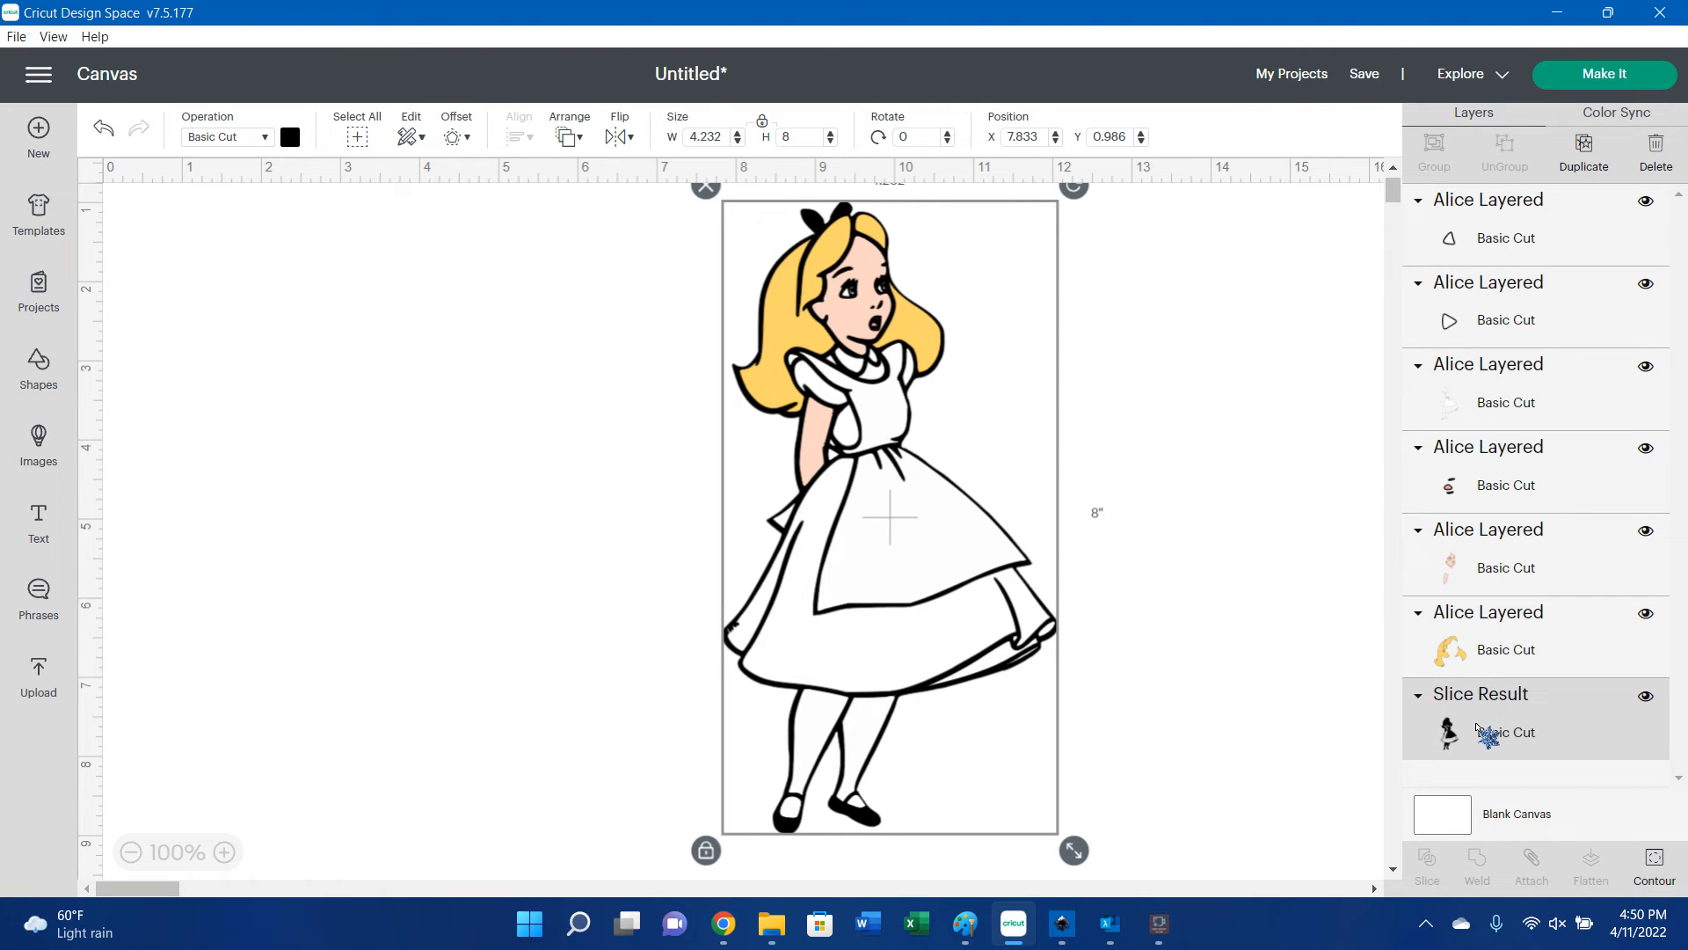
pyautogui.click(1493, 653)
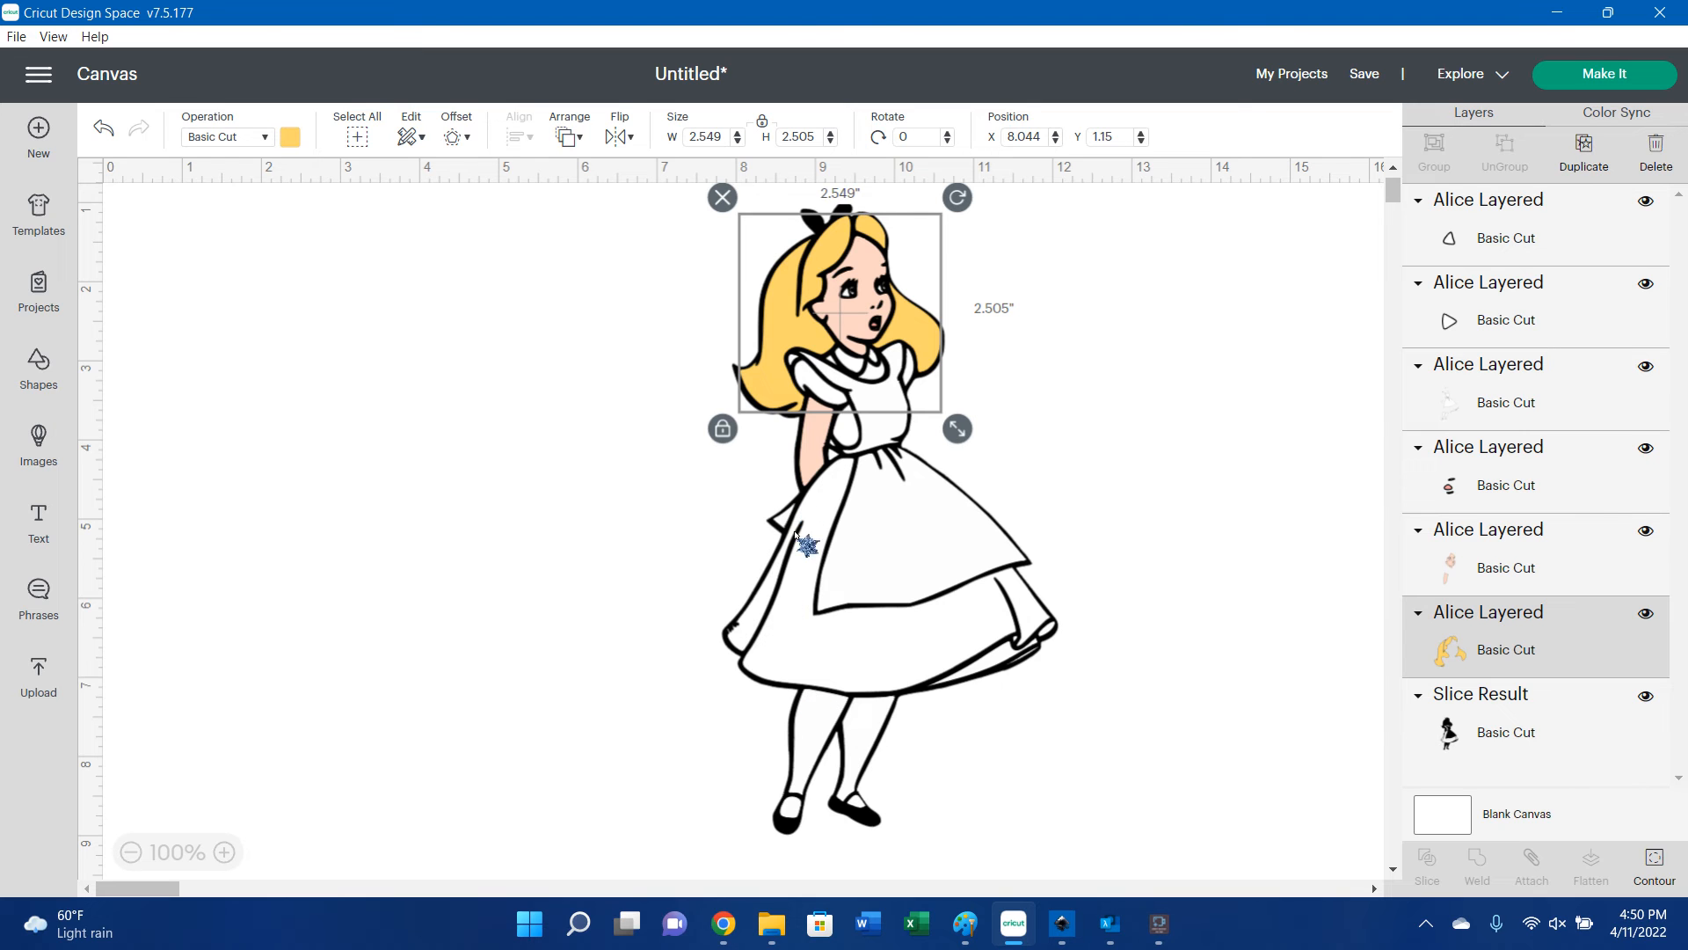
pyautogui.click(1492, 728)
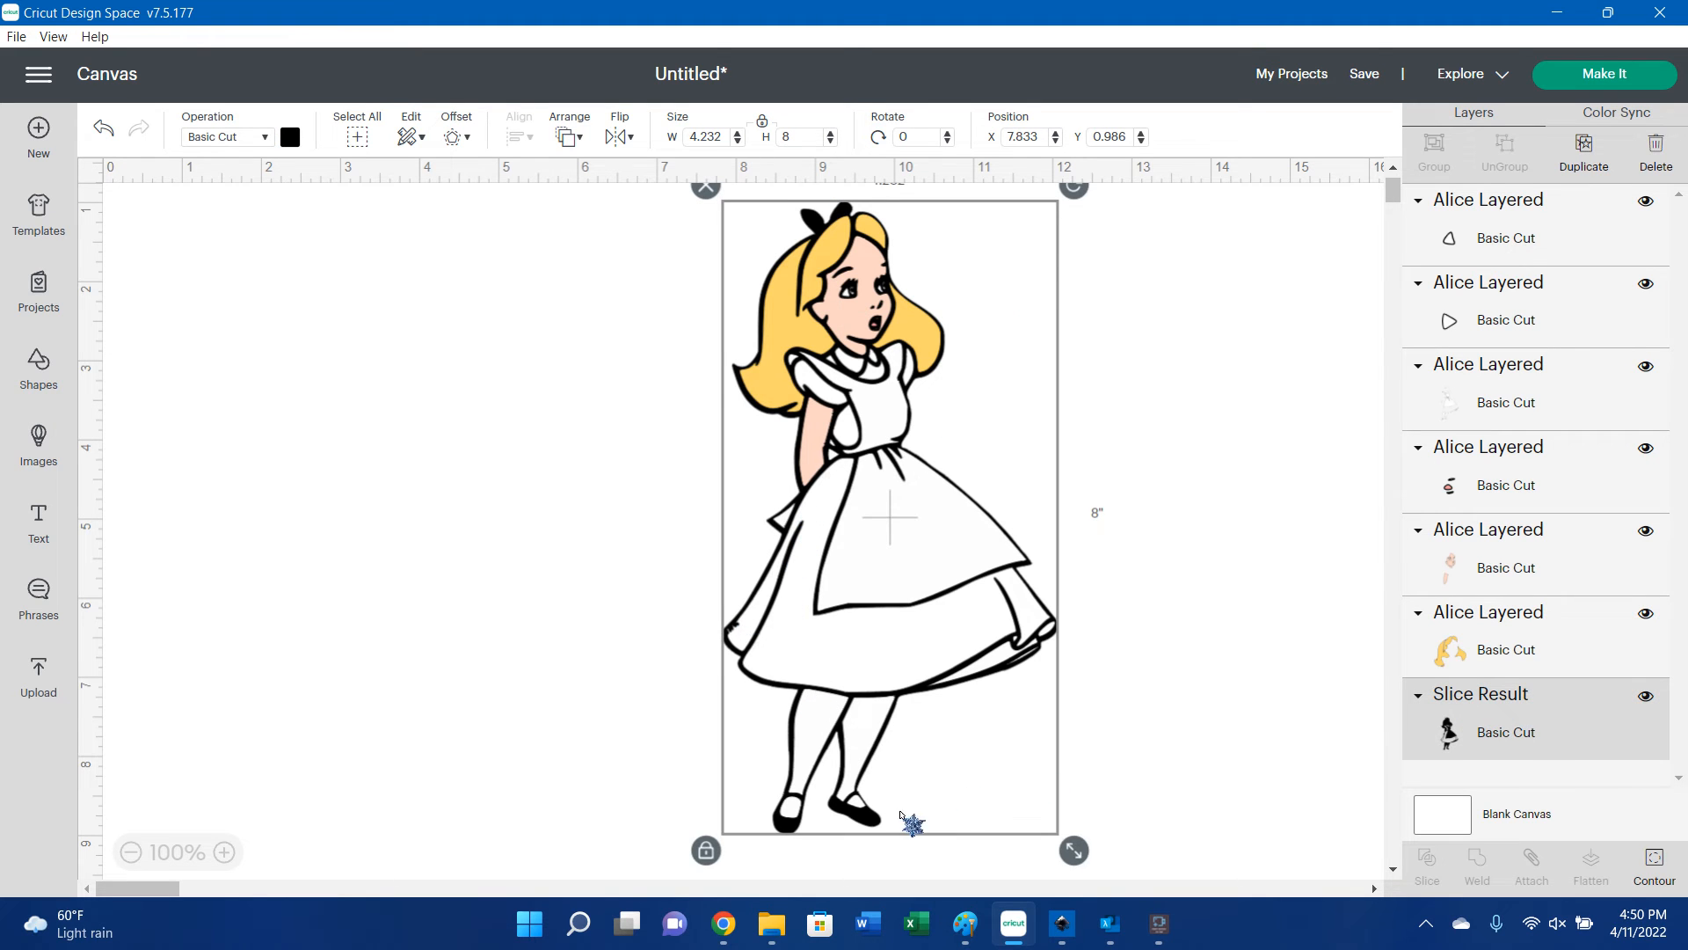
pyautogui.moveTo(871, 822); pyautogui.dragTo(431, 814)
pyautogui.moveTo(798, 810); pyautogui.dragTo(1043, 820)
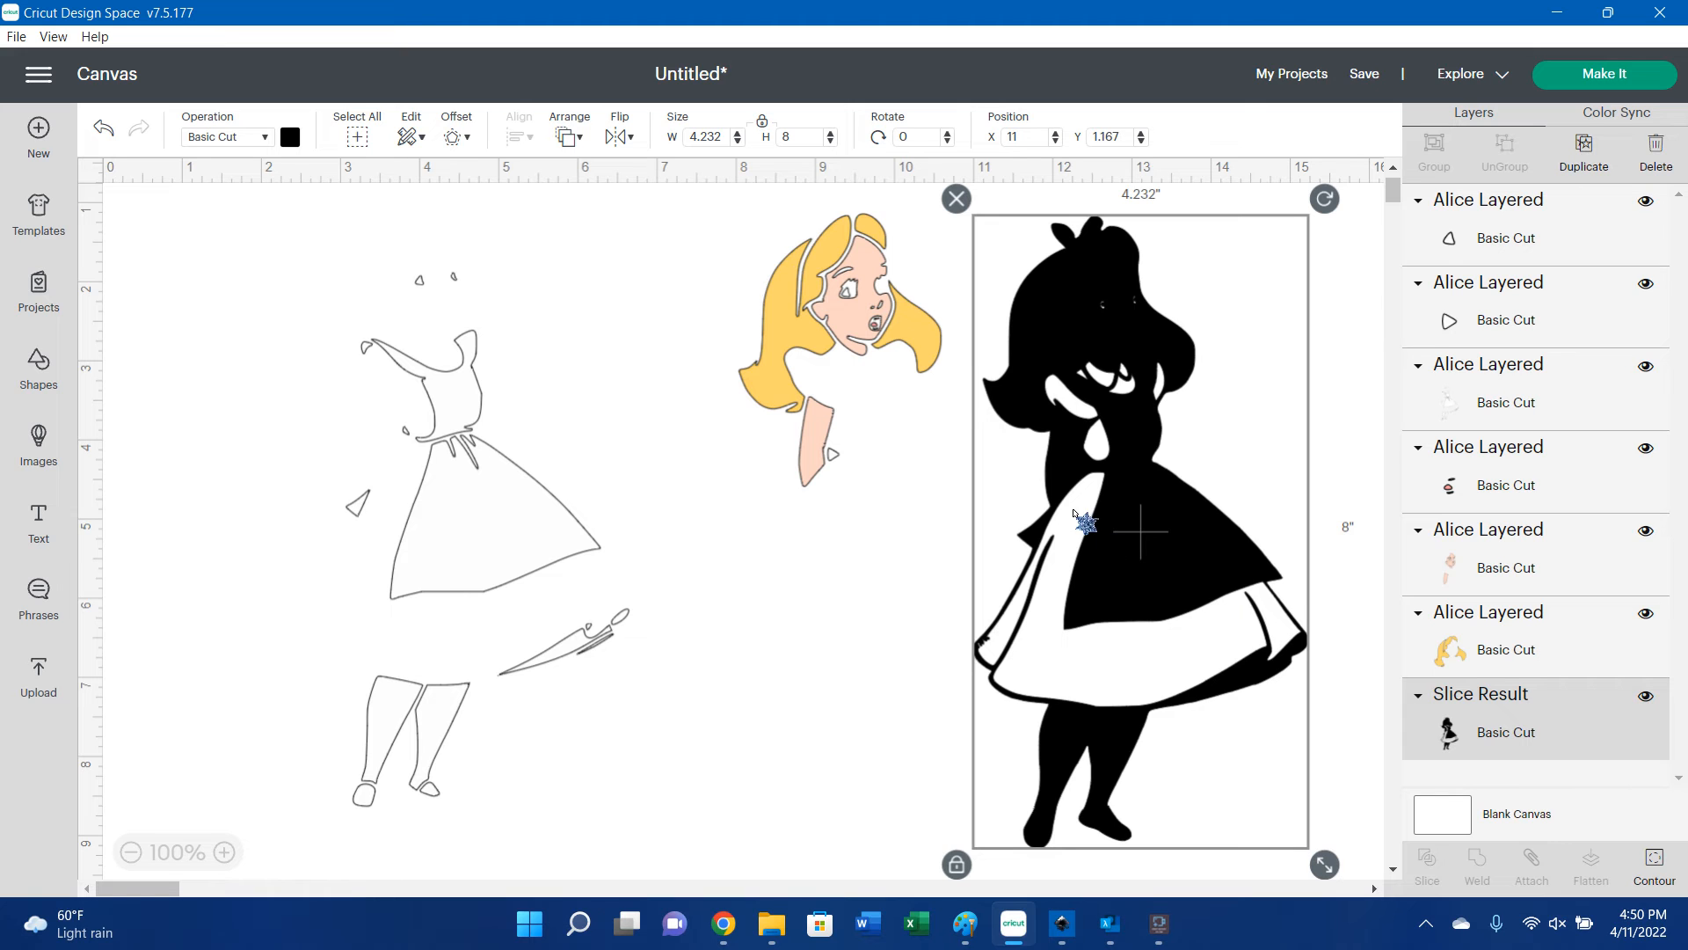
# Place the yellow hair, skin and lips layers over the separated black silhouette.
pyautogui.moveTo(839, 313); pyautogui.dragTo(1097, 327)
pyautogui.moveTo(828, 324); pyautogui.dragTo(1079, 323)
pyautogui.moveTo(877, 324); pyautogui.dragTo(1127, 333)
# Undo the layer moves, deletions and slices back to the complete layered Alice figure with its blue dress.
pyautogui.hotkey('ctrl', 'z')
pyautogui.hotkey('ctrl', 'z')
pyautogui.hotkey('ctrl', 'z')
pyautogui.hotkey('ctrl', 'z')
pyautogui.hotkey('ctrl', 'z')
pyautogui.hotkey('ctrl', 'z')
pyautogui.hotkey('ctrl', 'z')
pyautogui.hotkey('ctrl', 'z')
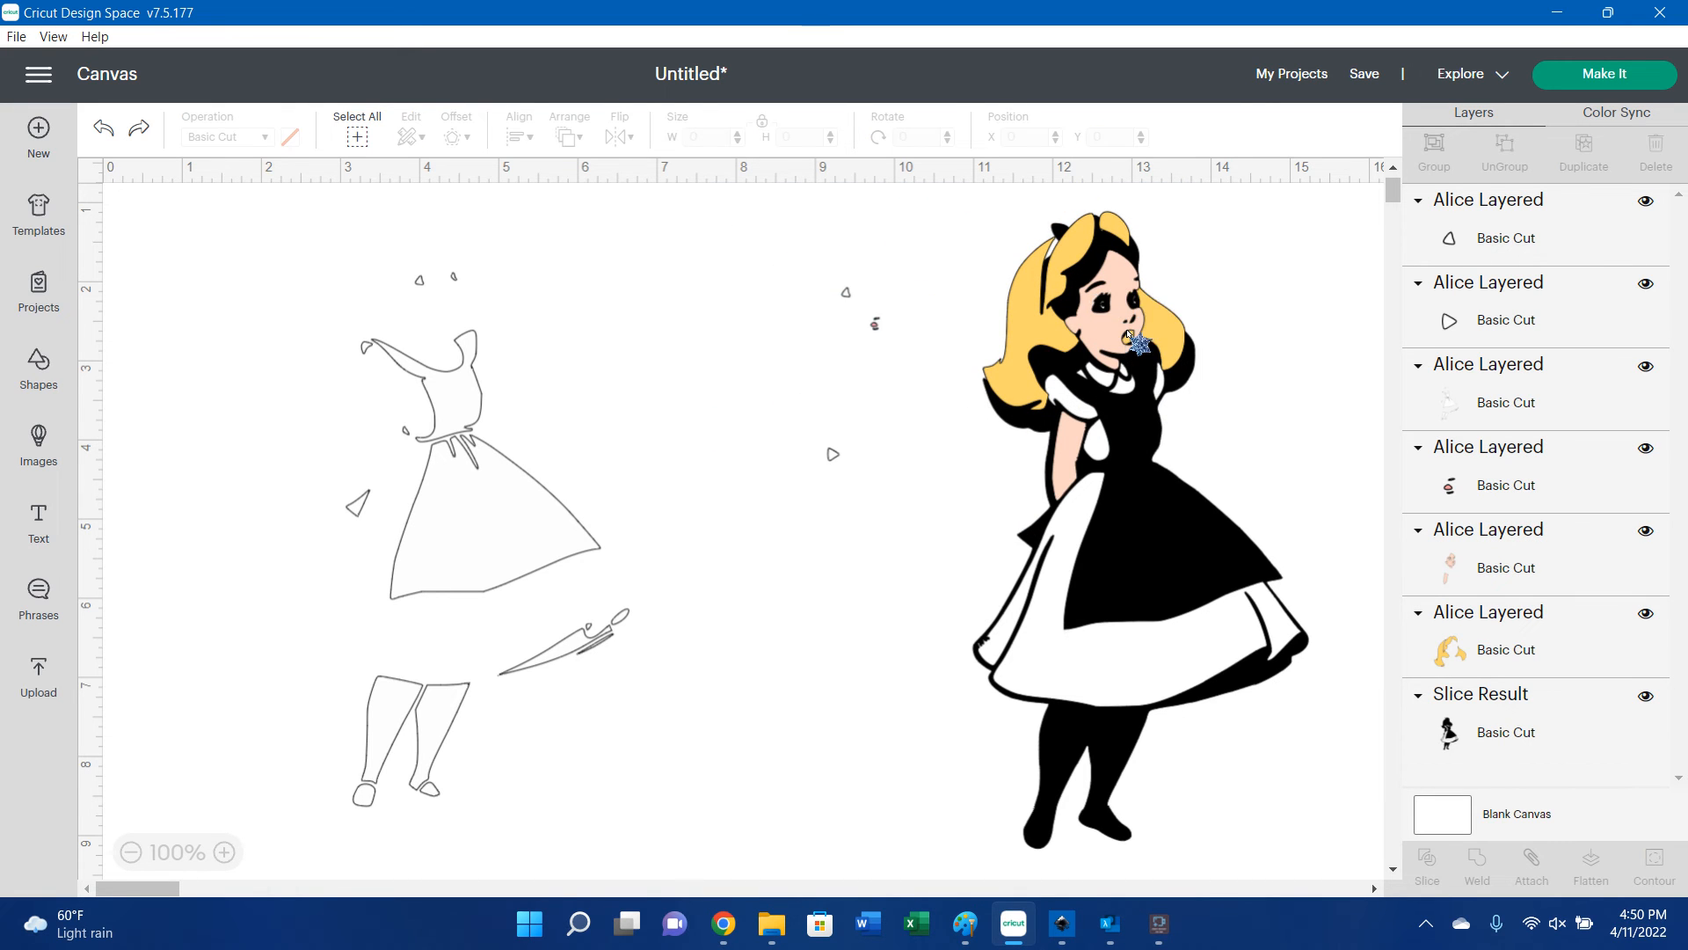
pyautogui.hotkey('ctrl', 'z')
pyautogui.hotkey('ctrl', 'z')
pyautogui.hotkey('ctrl', 'z')
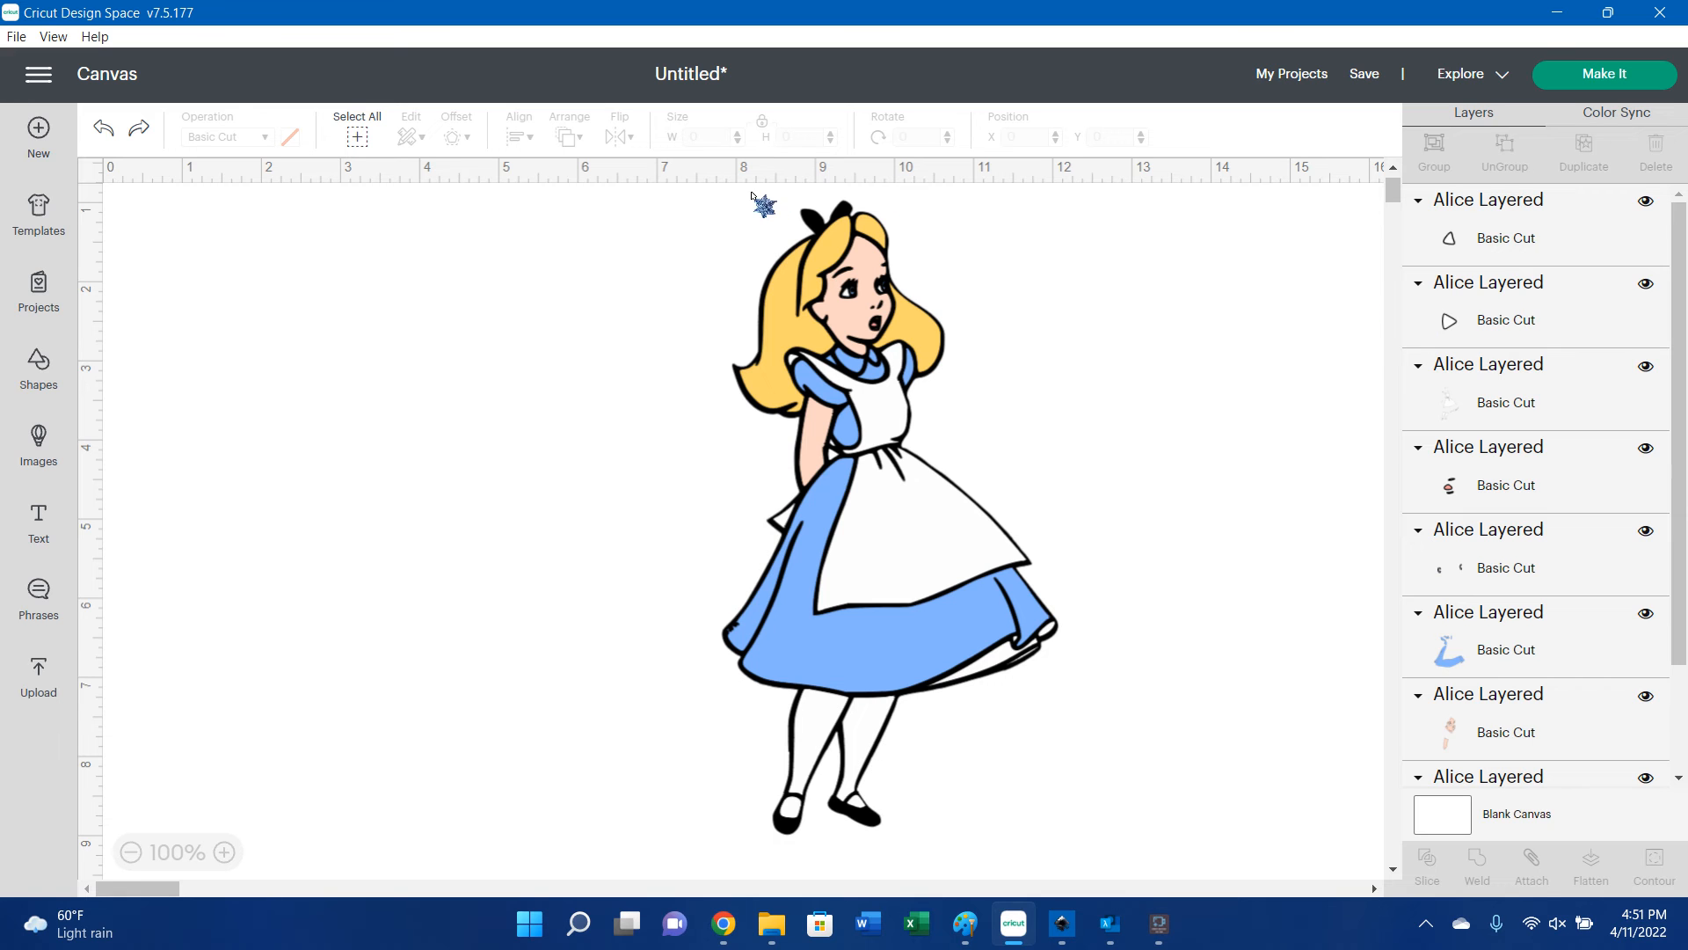
# Select all the Alice layers together with the black silhouette and delete them from the canvas.
pyautogui.moveTo(723, 210)
pyautogui.mouseDown()
pyautogui.moveTo(972, 384)
pyautogui.moveTo(725, 269)
pyautogui.moveTo(725, 236)
pyautogui.mouseUp()
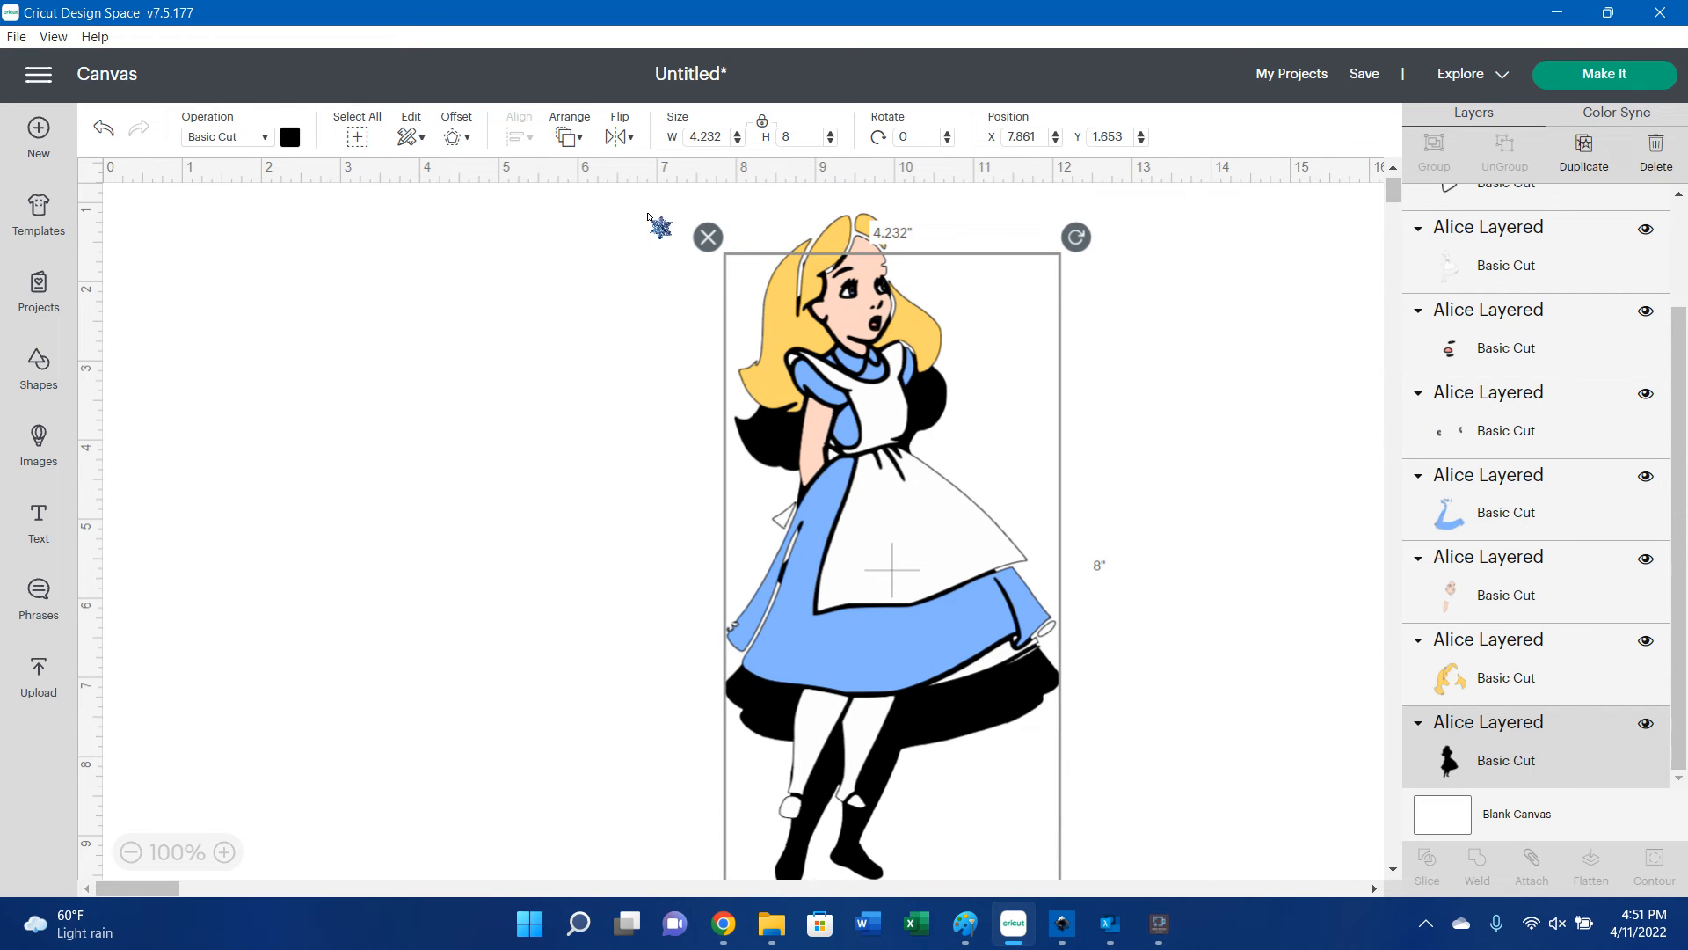
pyautogui.click(640, 212)
pyautogui.click(789, 199)
pyautogui.moveTo(1094, 872); pyautogui.dragTo(1094, 871)
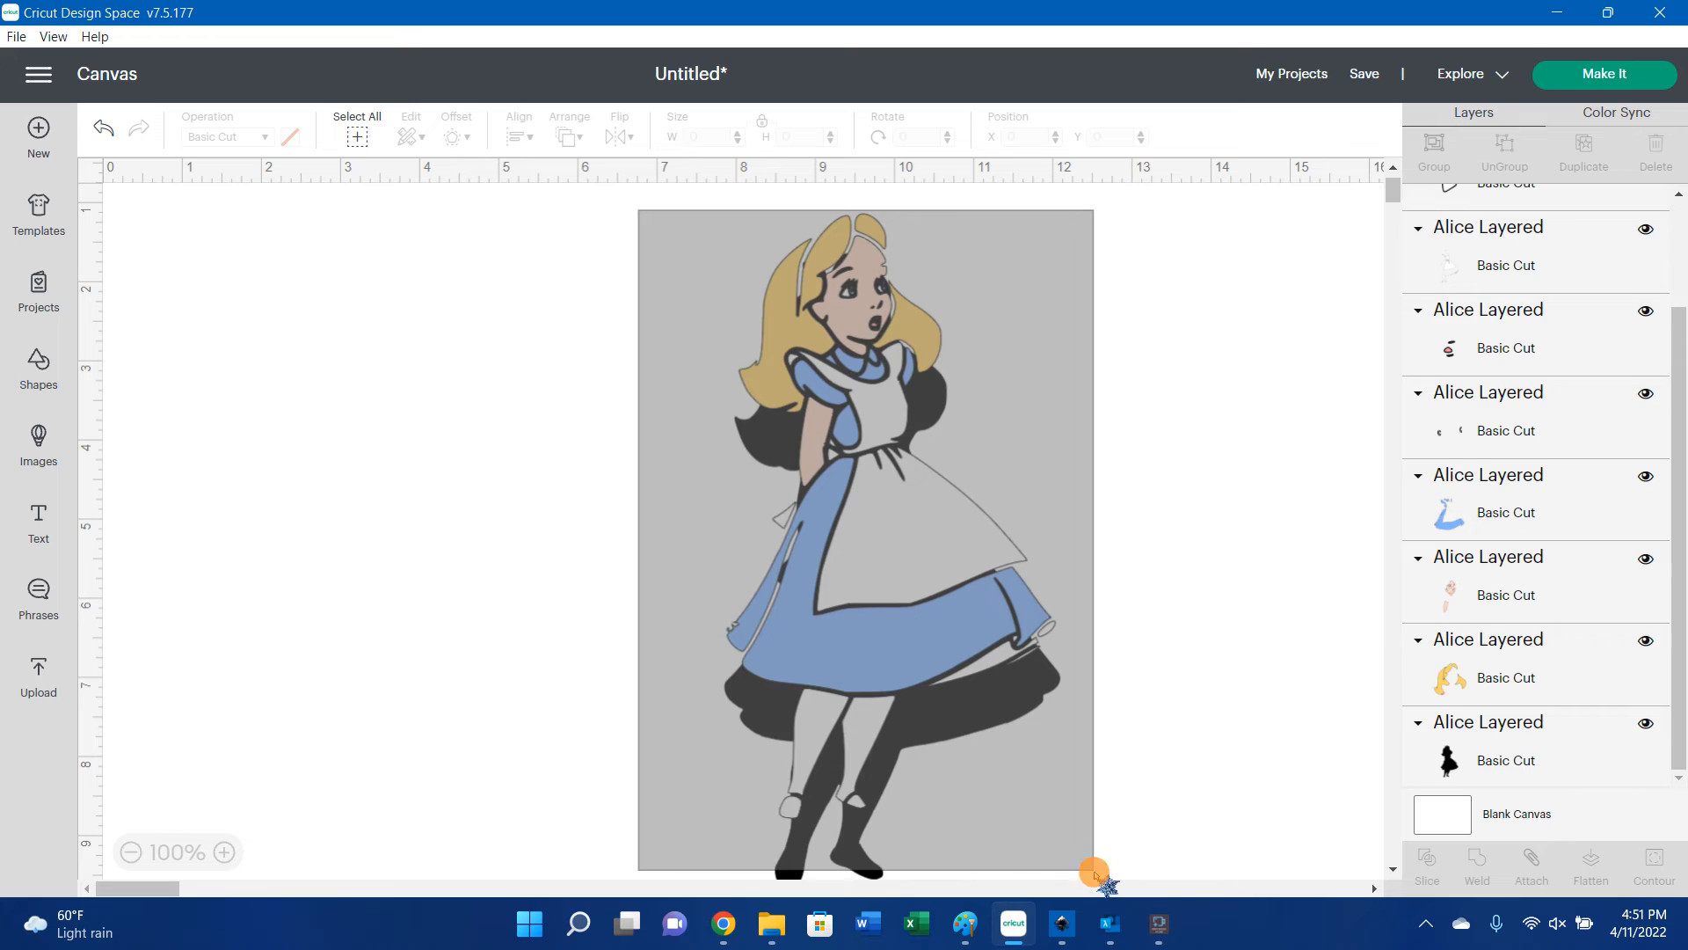
pyautogui.press('Delete')
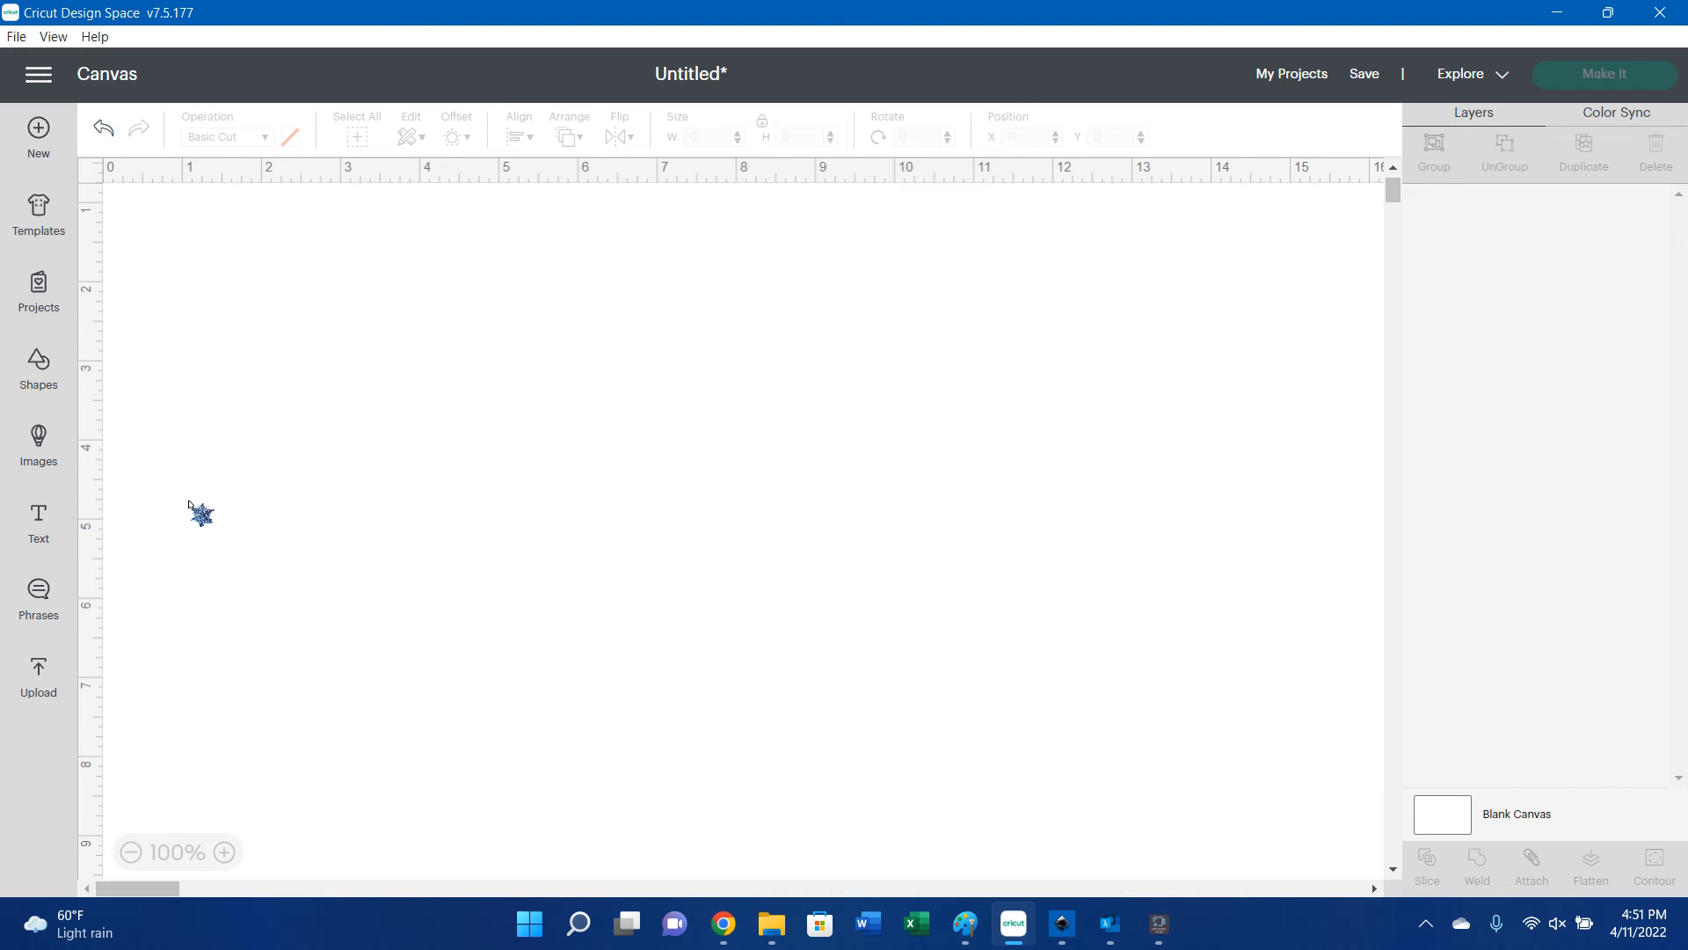
# Add a text object reading "Sample" to the empty canvas.
pyautogui.click(36, 524)
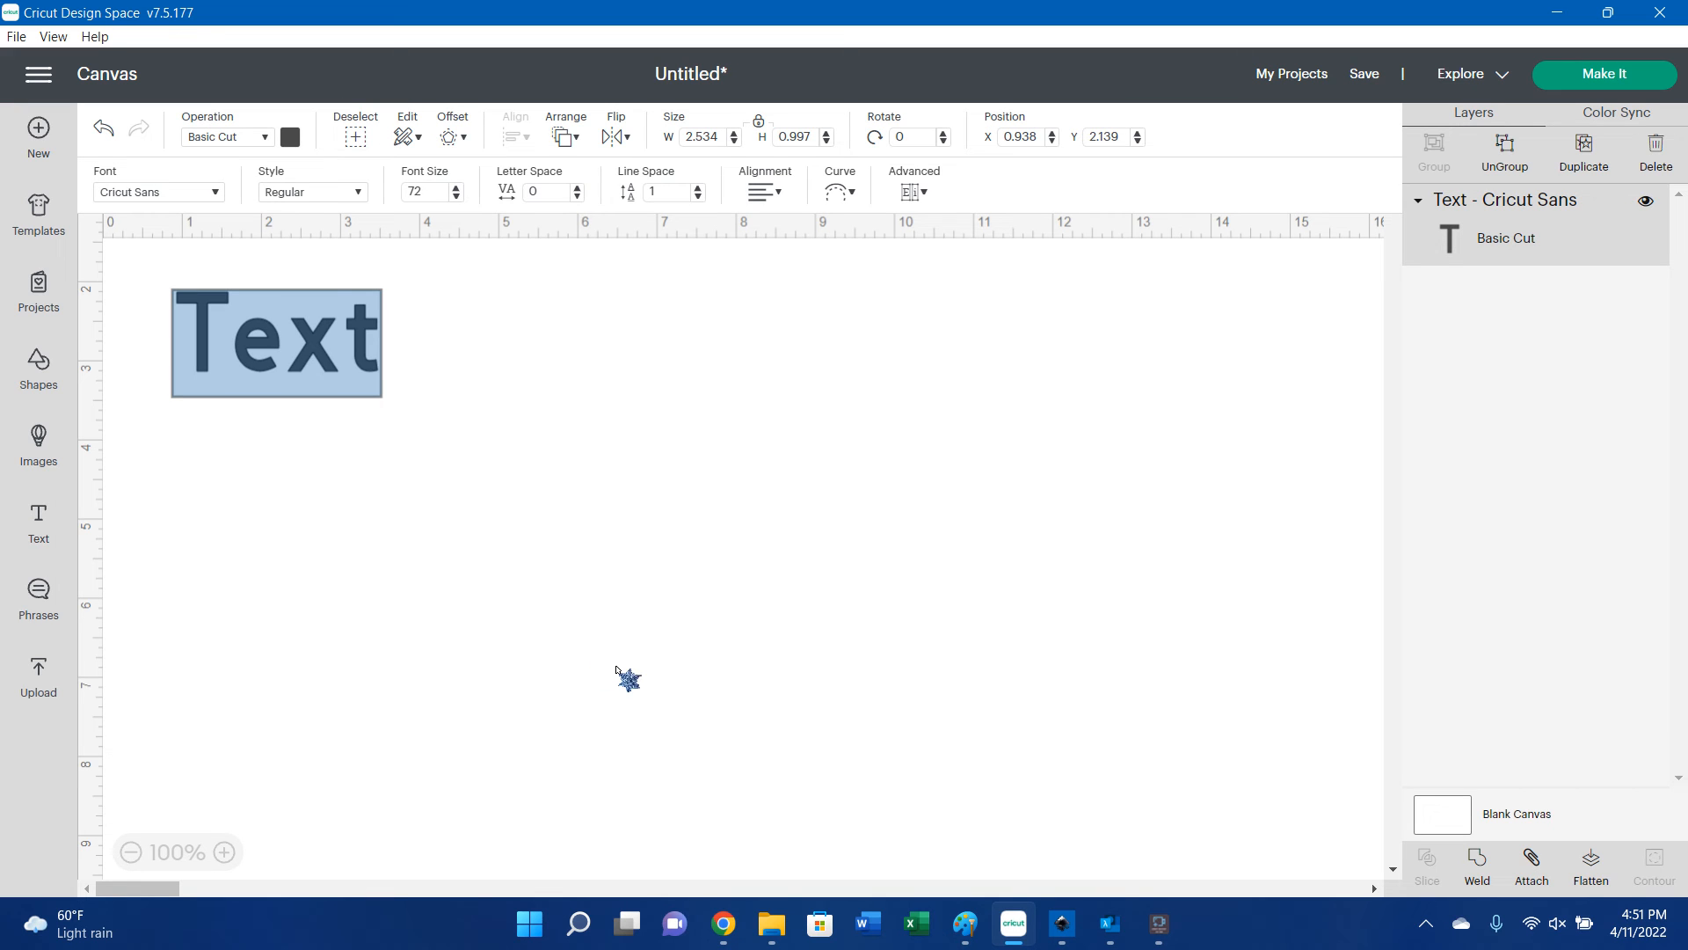
pyautogui.write('Sample')
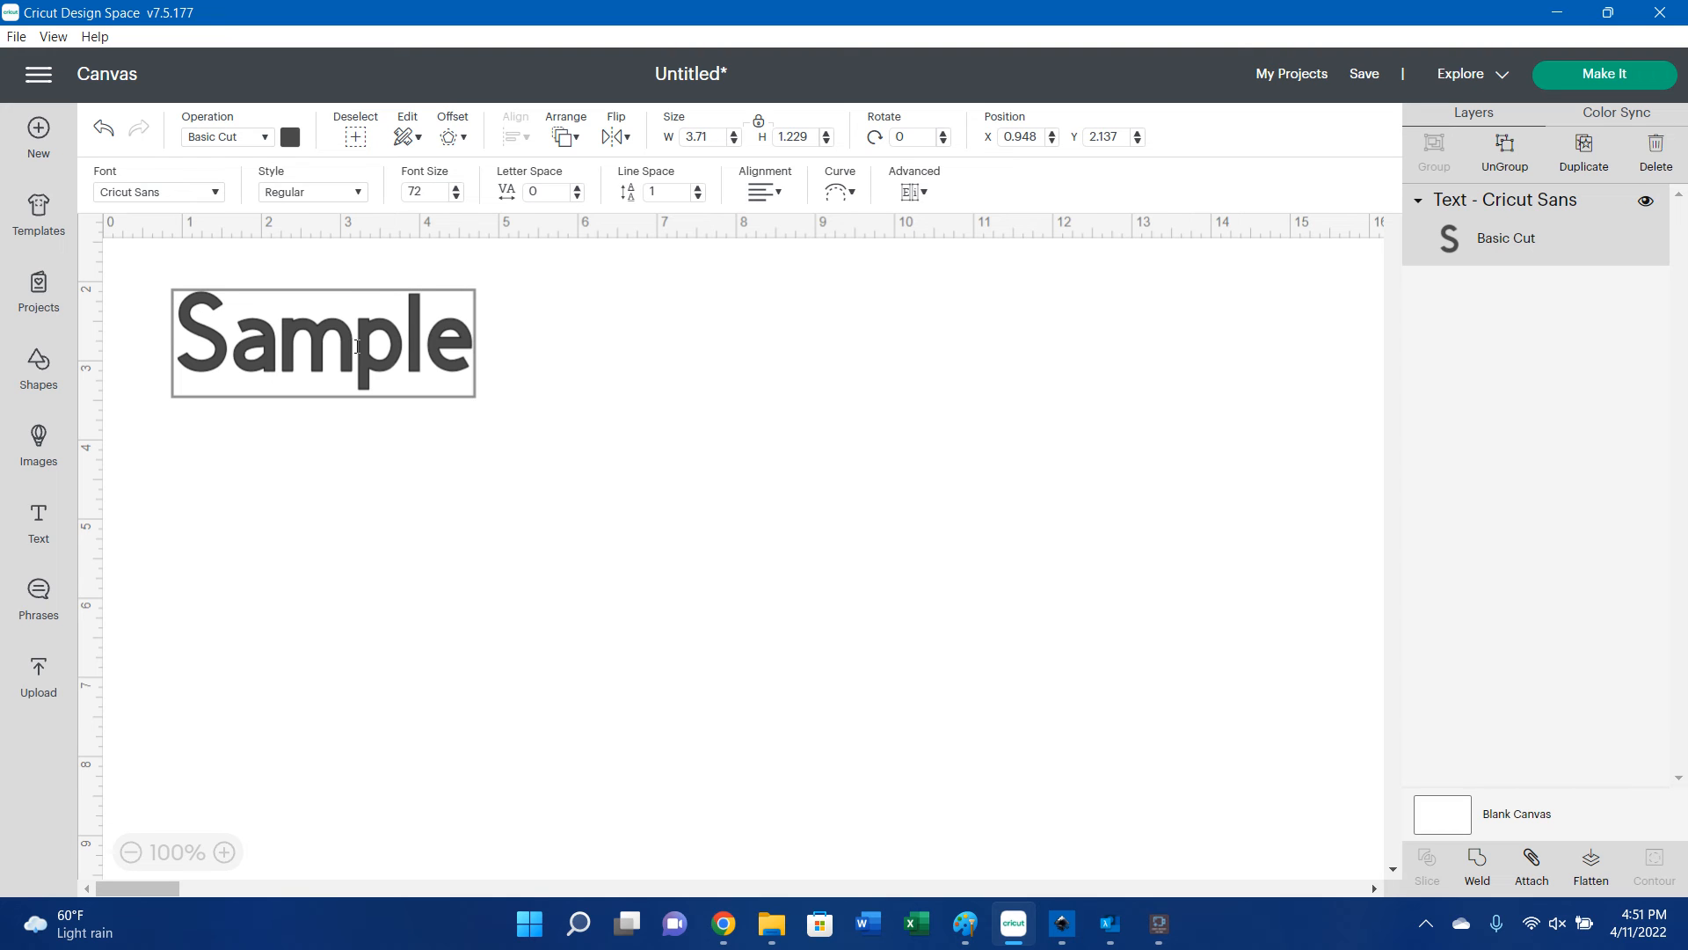
pyautogui.click(358, 346)
pyautogui.click(535, 384)
pyautogui.click(314, 330)
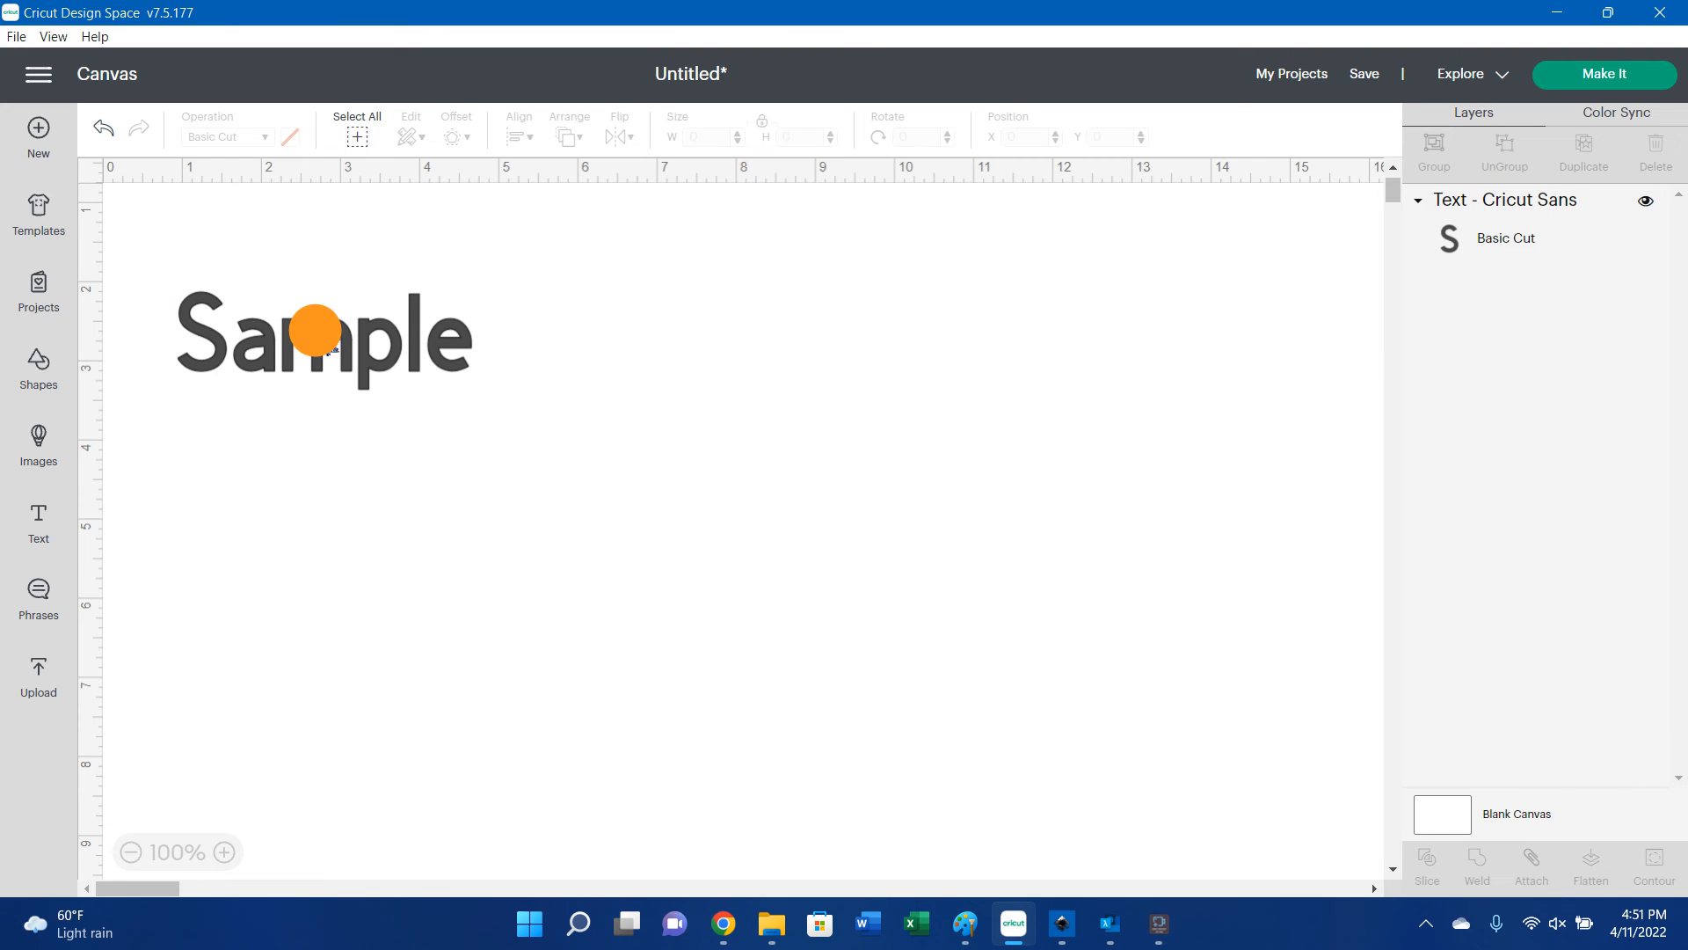
# Limit the font list for the "Sample" text to system fonts and look through the entries.
pyautogui.click(216, 191)
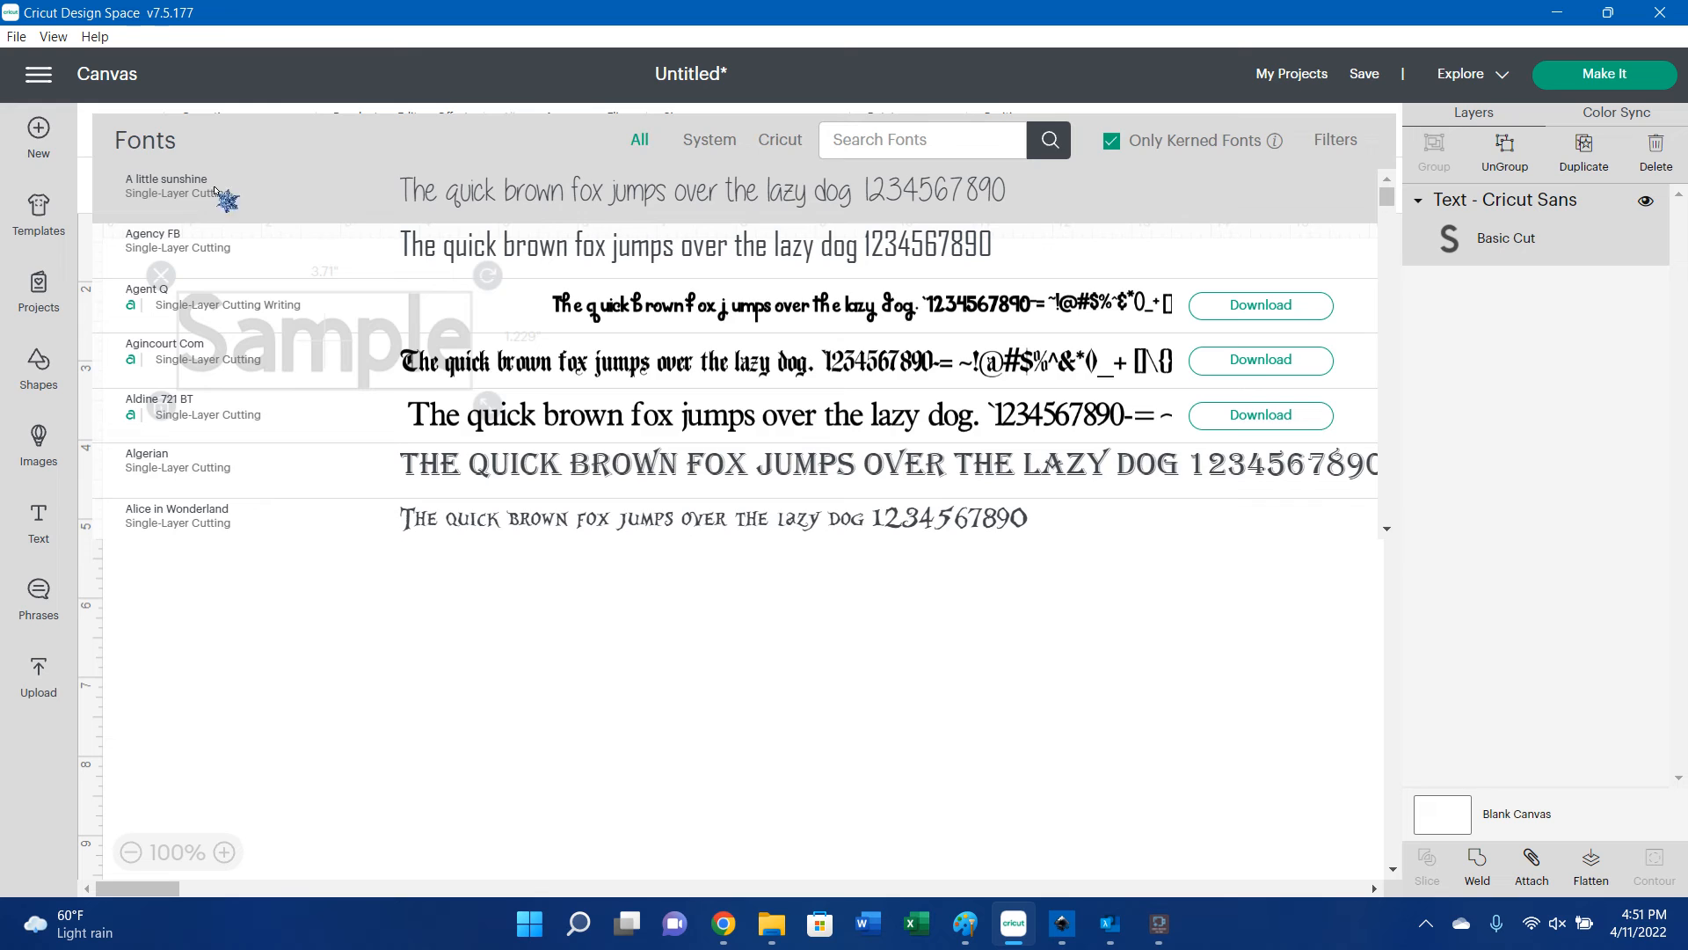
pyautogui.click(217, 191)
pyautogui.click(211, 194)
pyautogui.click(699, 140)
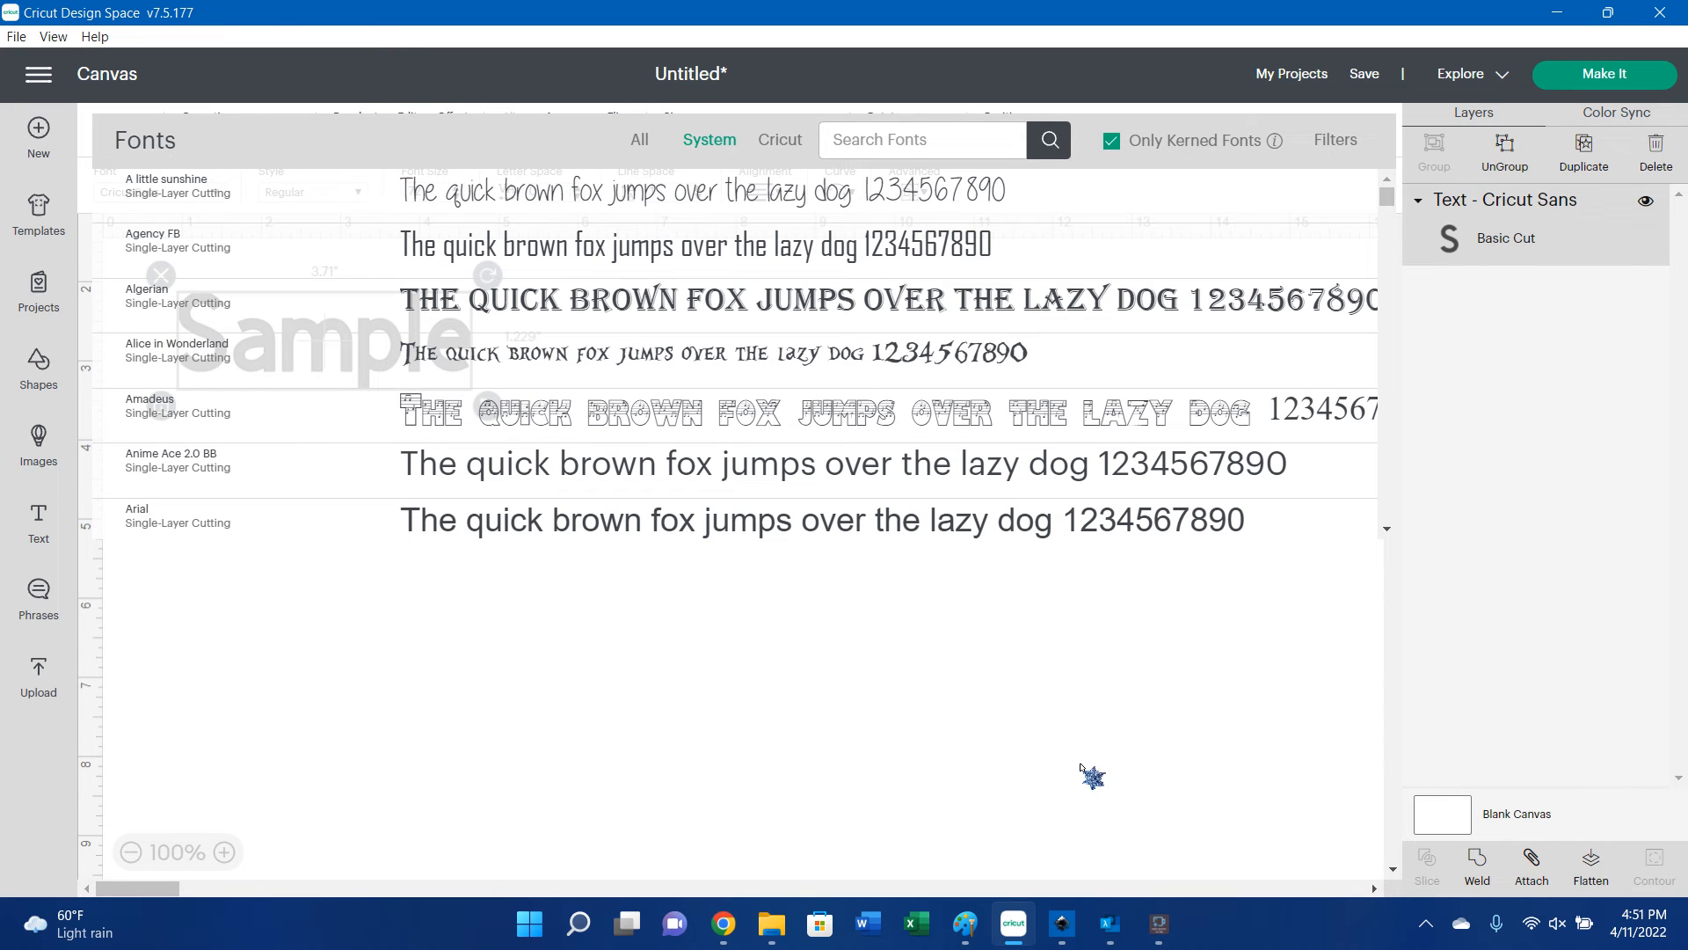
pyautogui.scroll(-5, 985, 440)
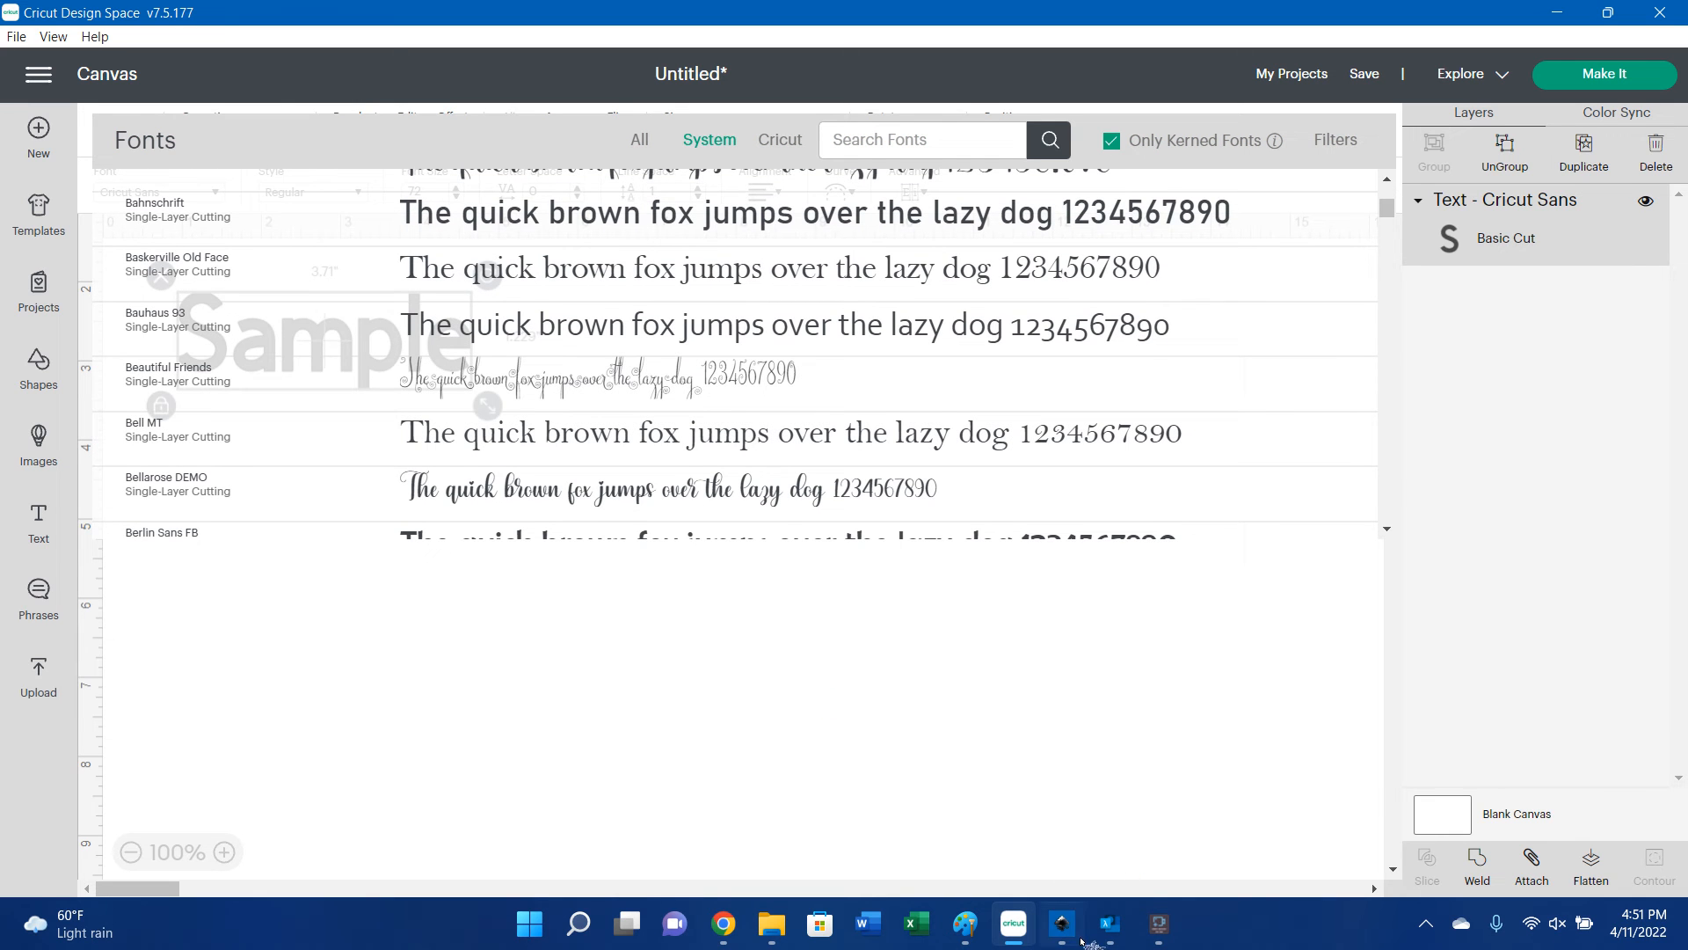
# Switch to Character Map, and minimize all the open windows to show its desktop shortcut.
pyautogui.click(1127, 932)
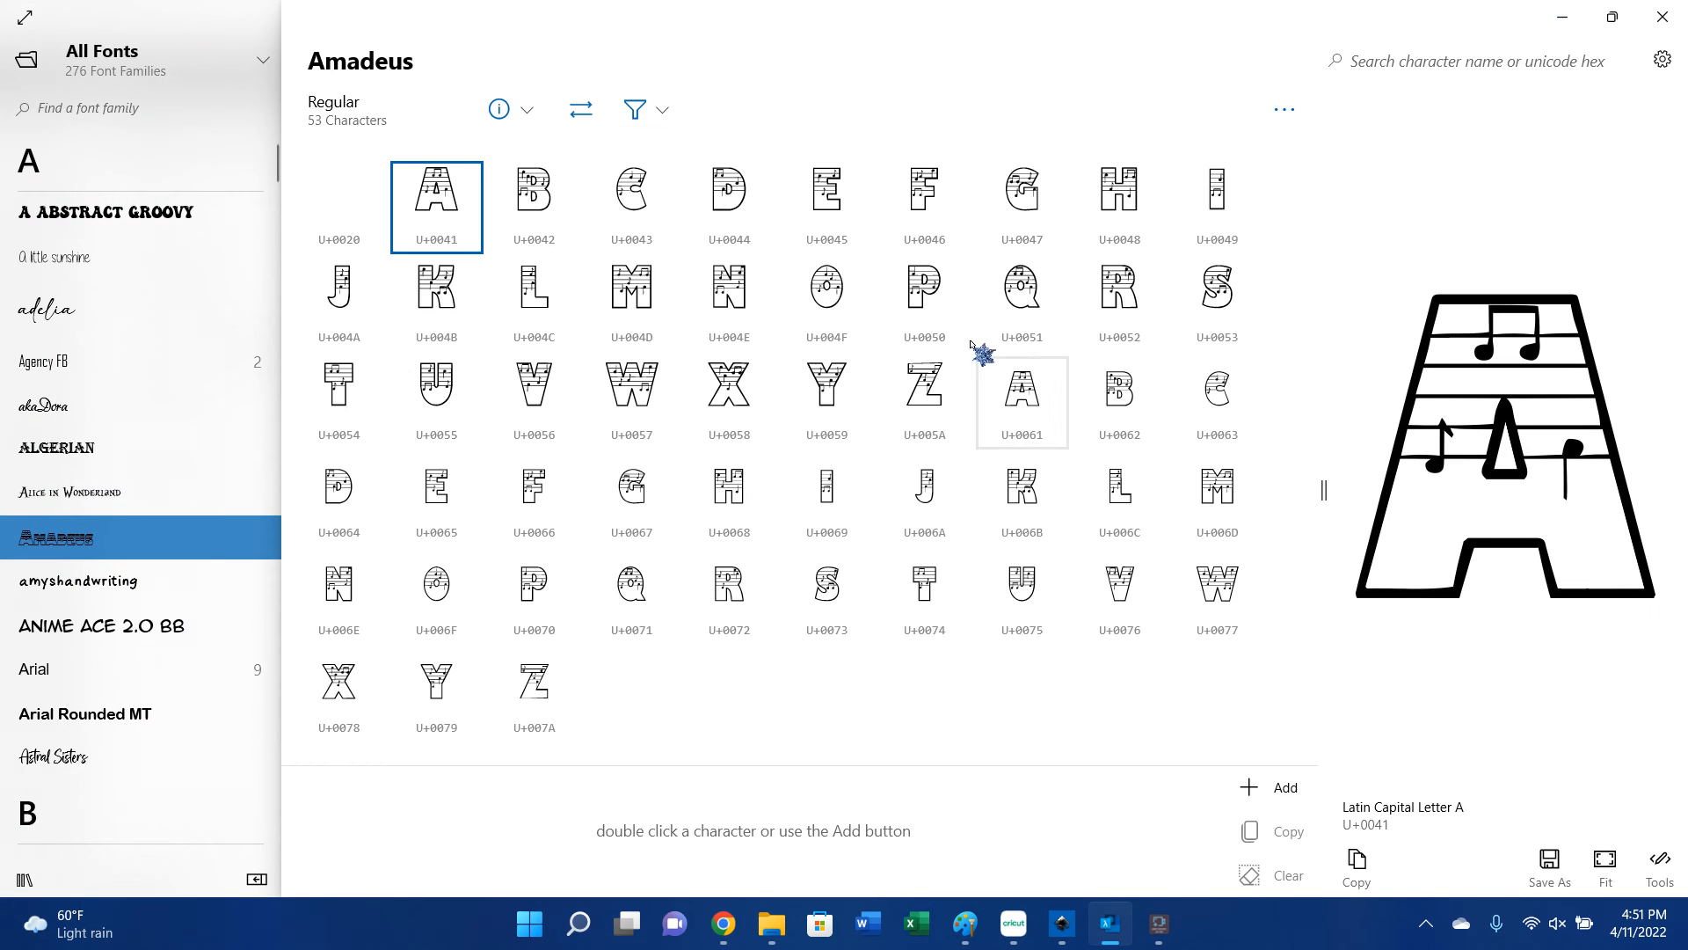
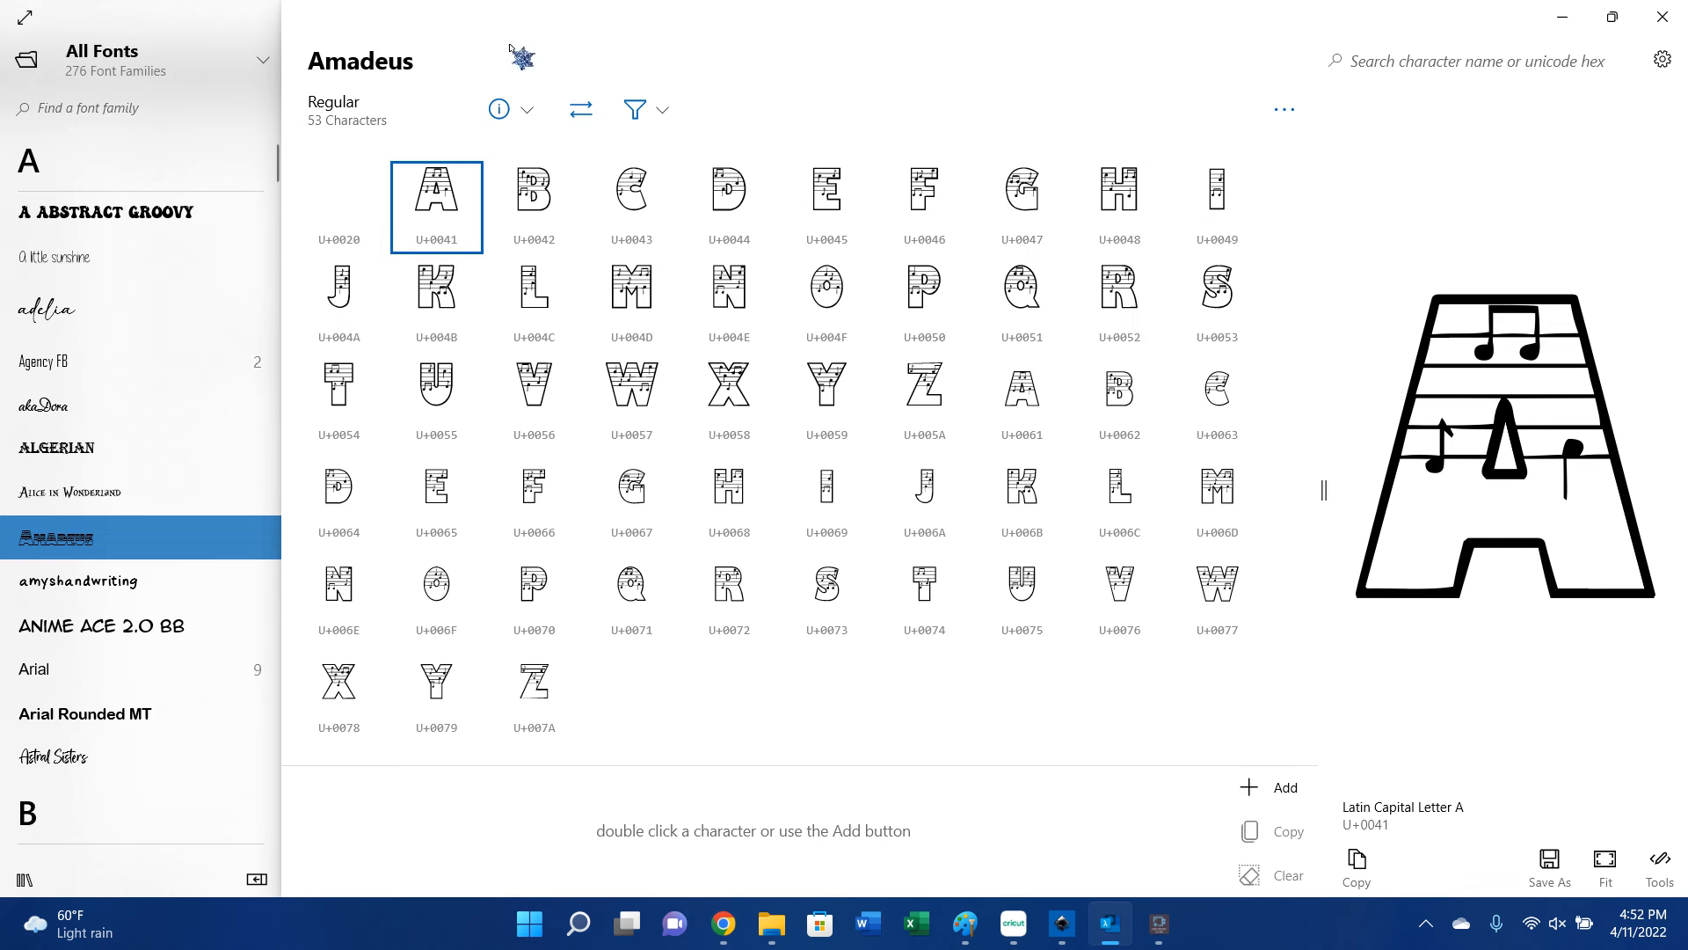
pyautogui.click(1563, 15)
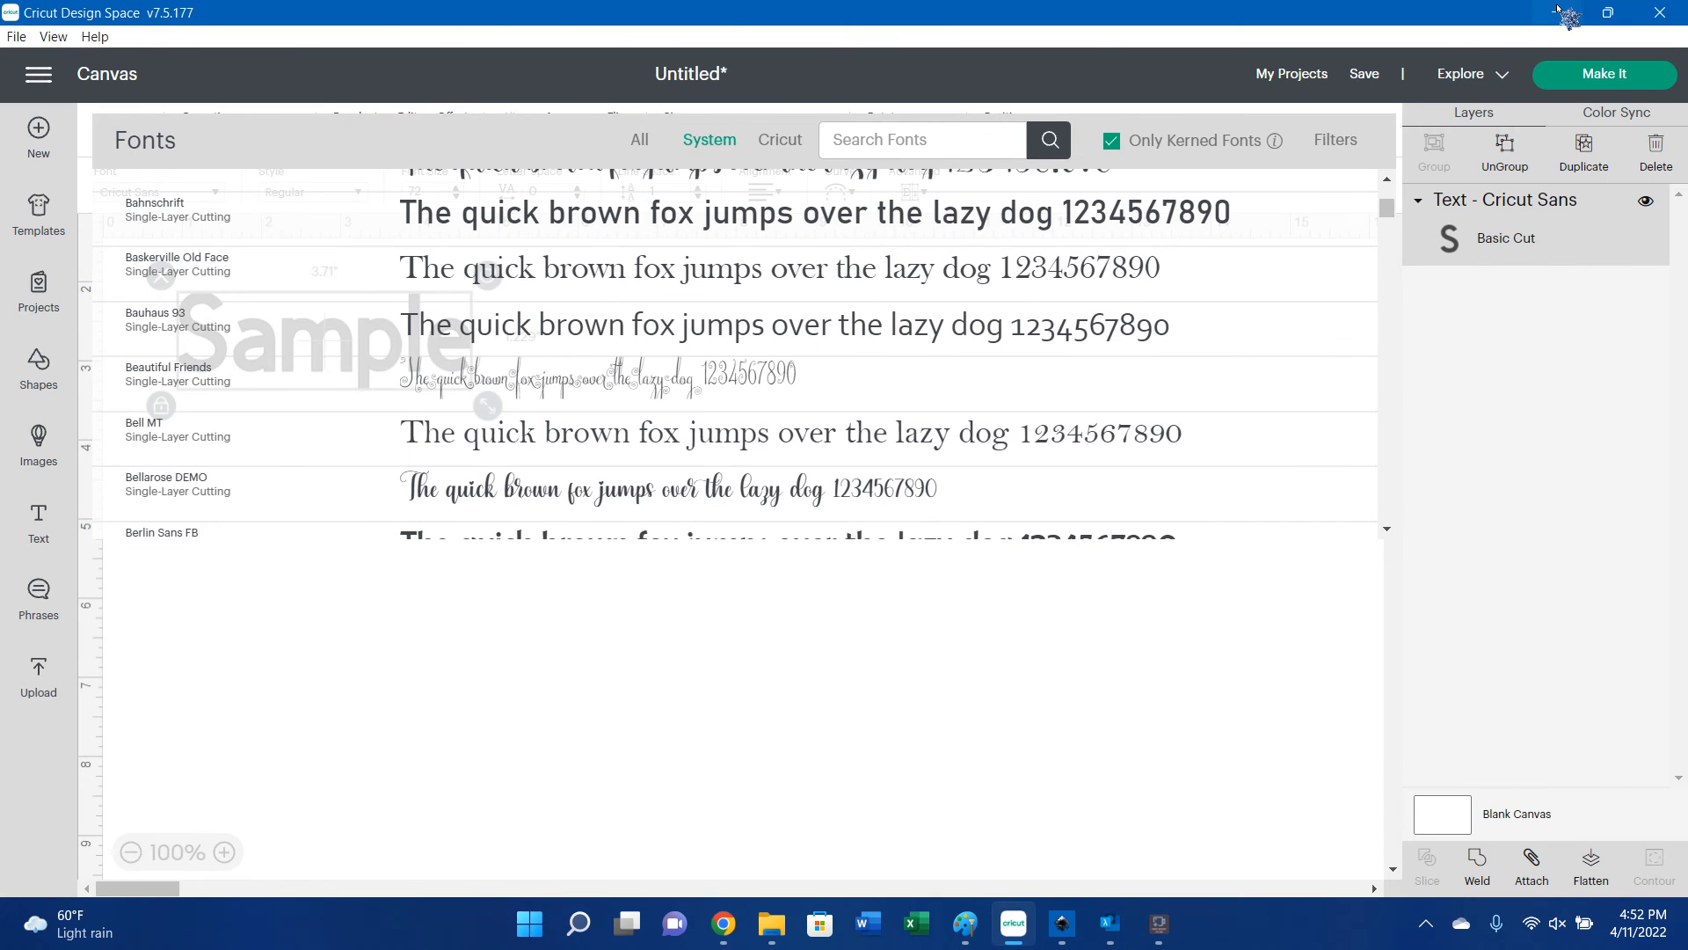
pyautogui.click(1562, 16)
pyautogui.click(1561, 14)
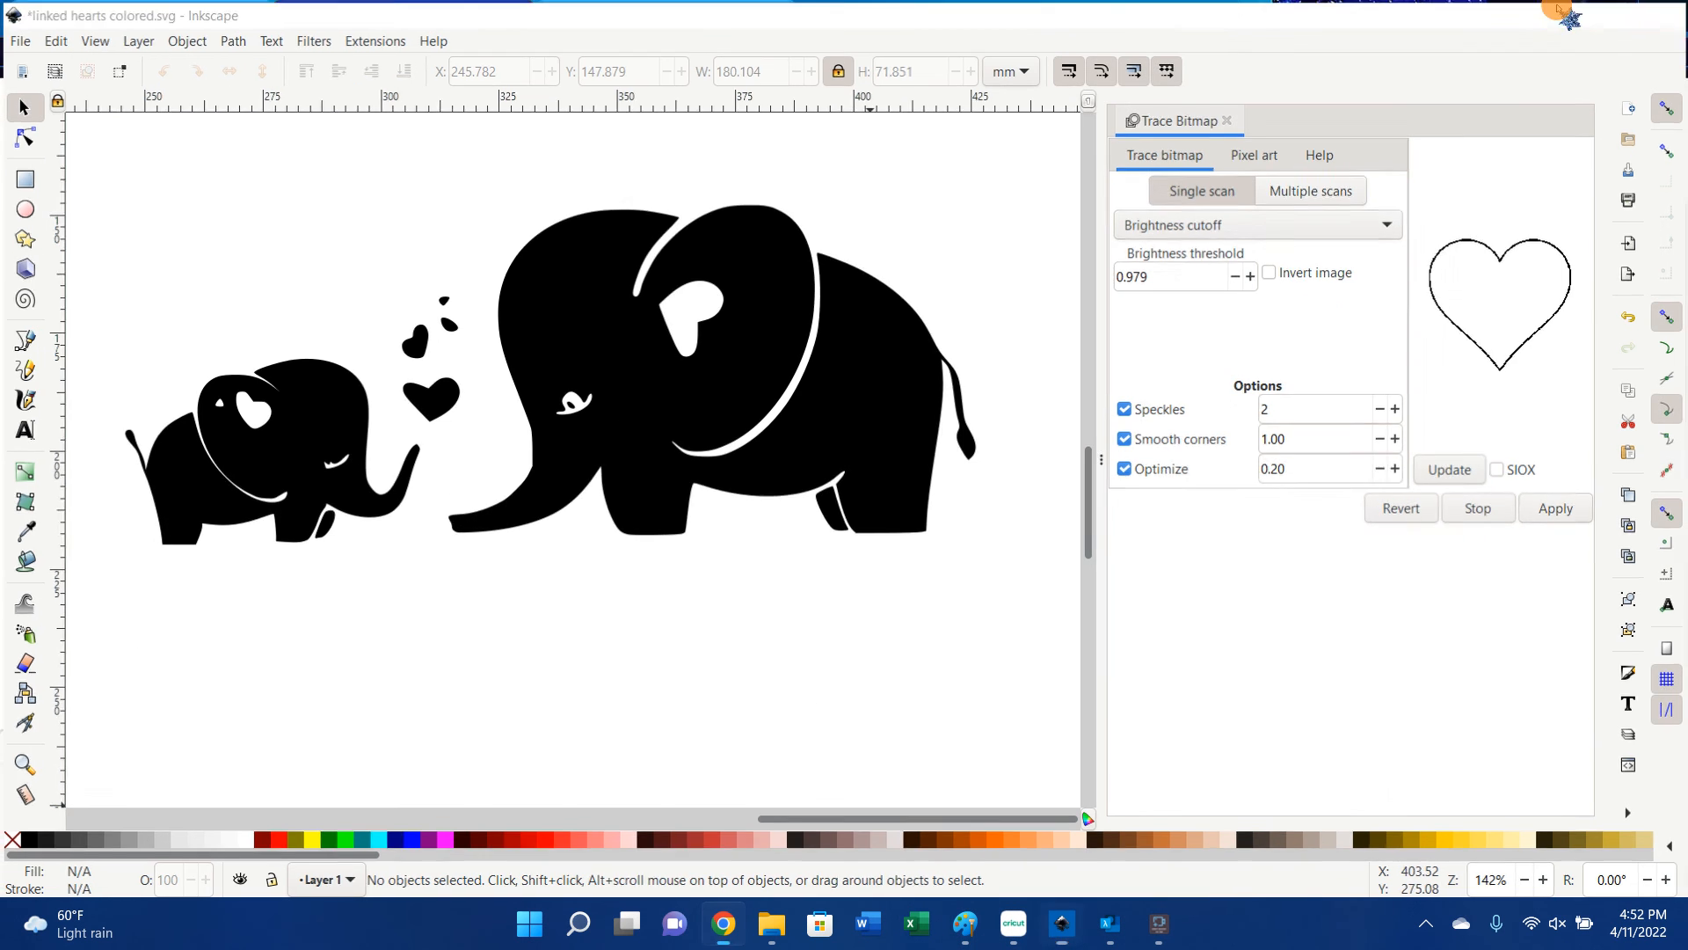
pyautogui.click(1561, 13)
pyautogui.click(1561, 15)
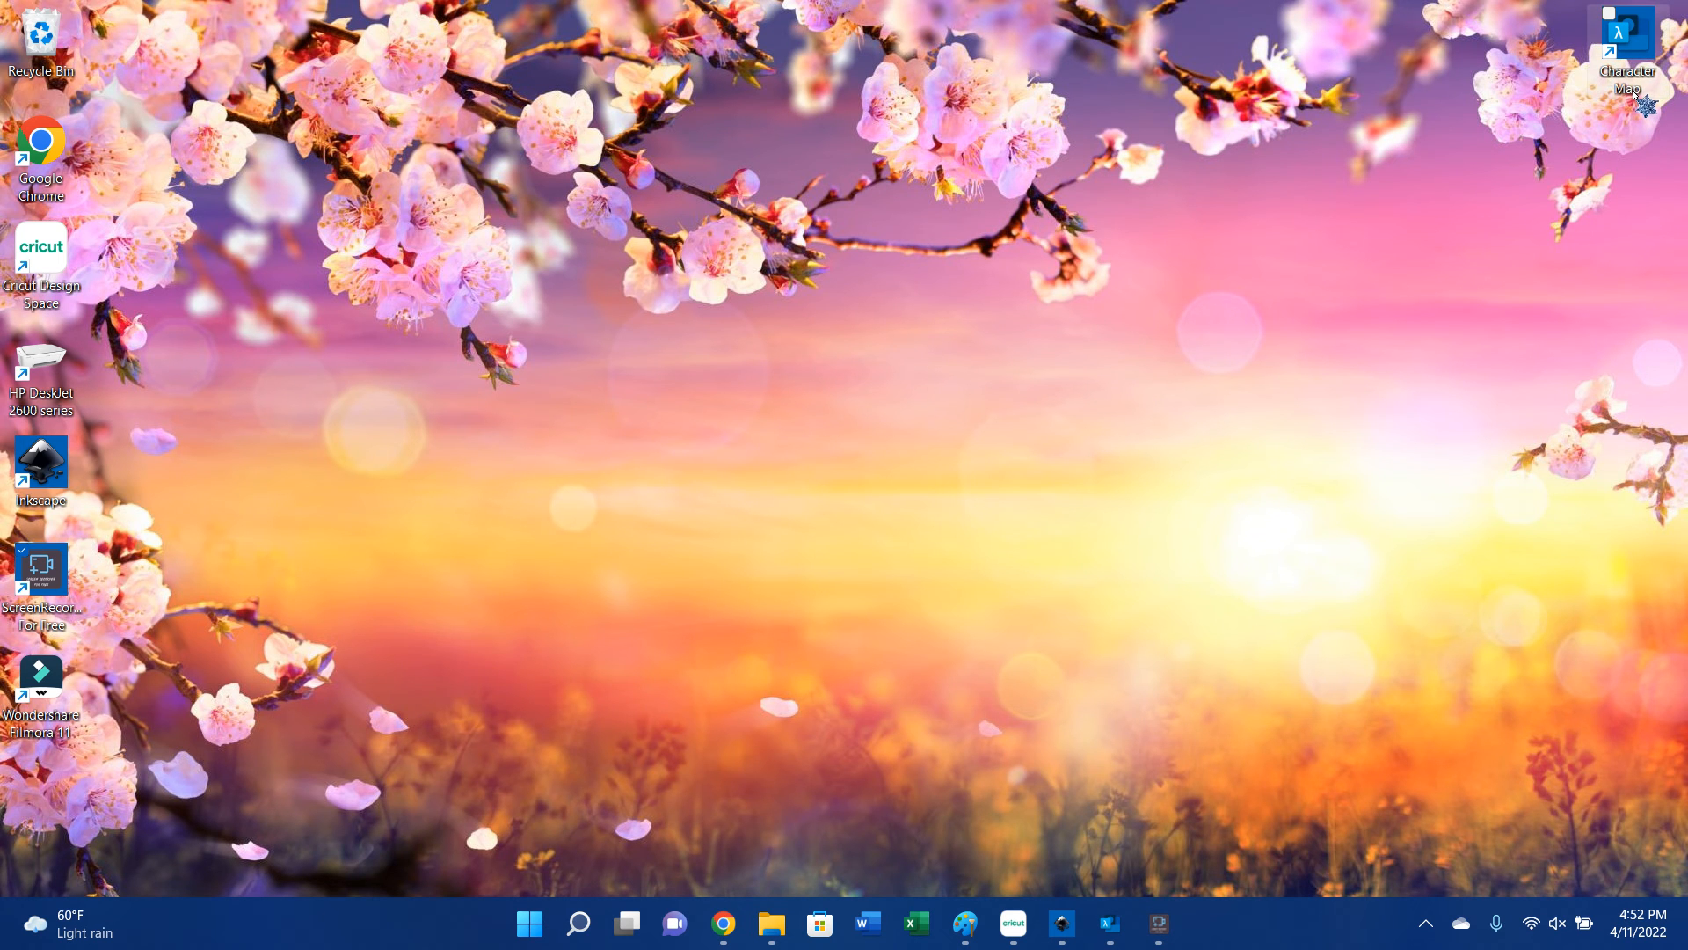
# Return to Character Map and view the characters of the Cream Cake font in the Script collection.
pyautogui.click(1110, 930)
pyautogui.click(1561, 12)
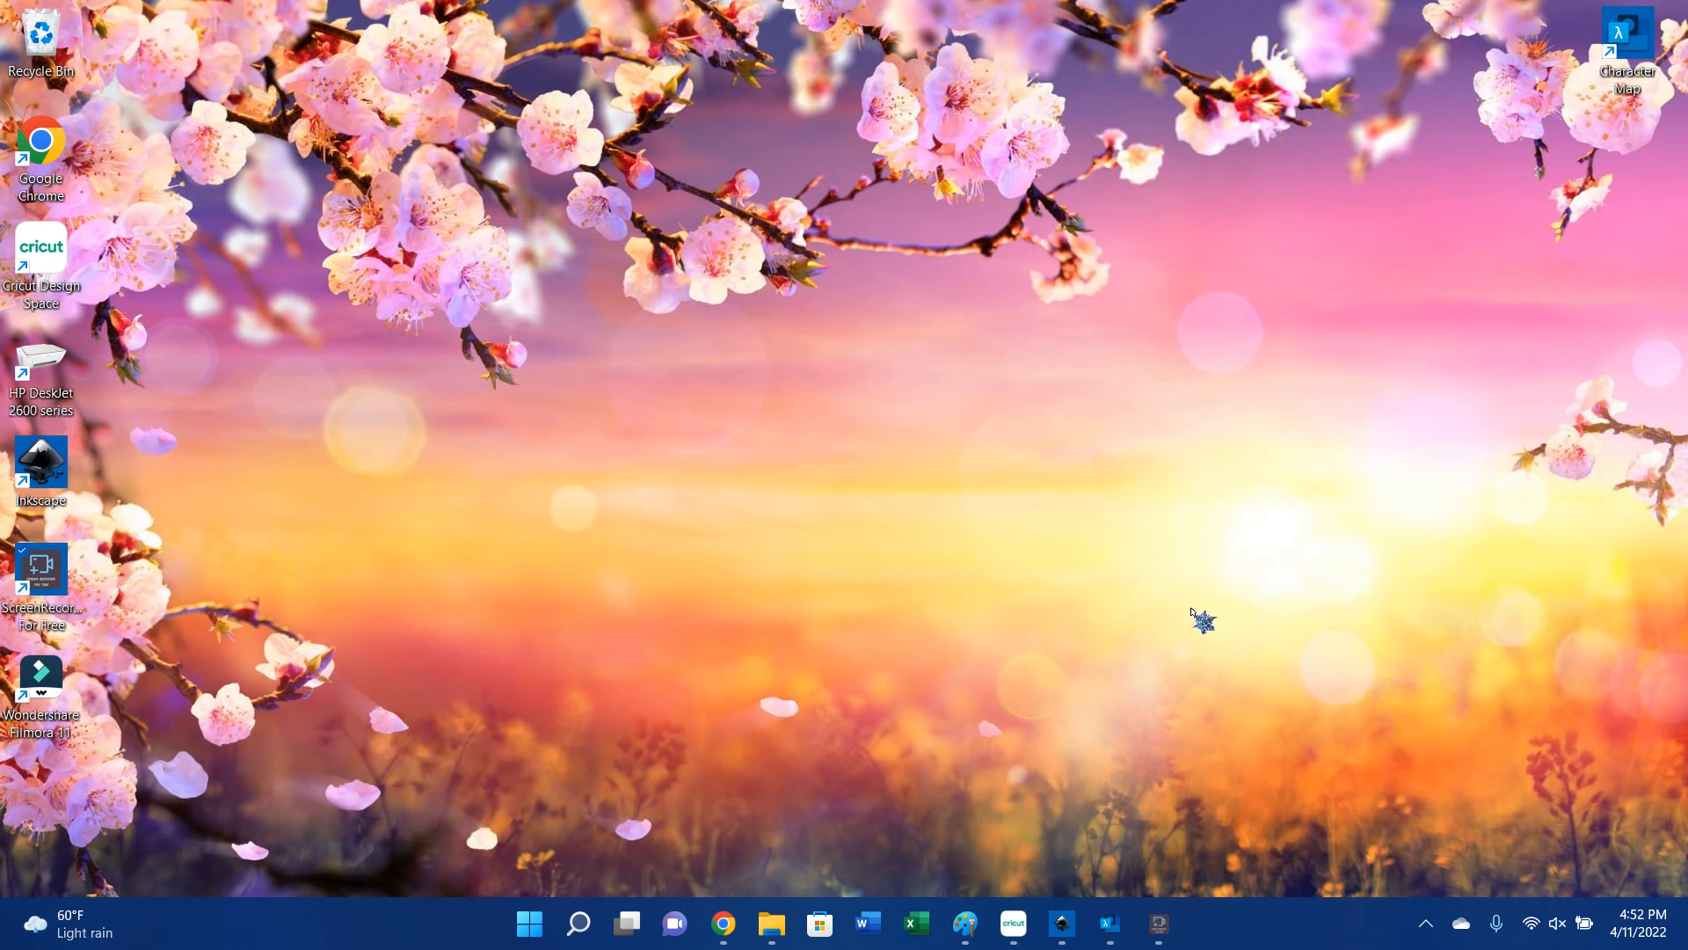
pyautogui.click(1108, 929)
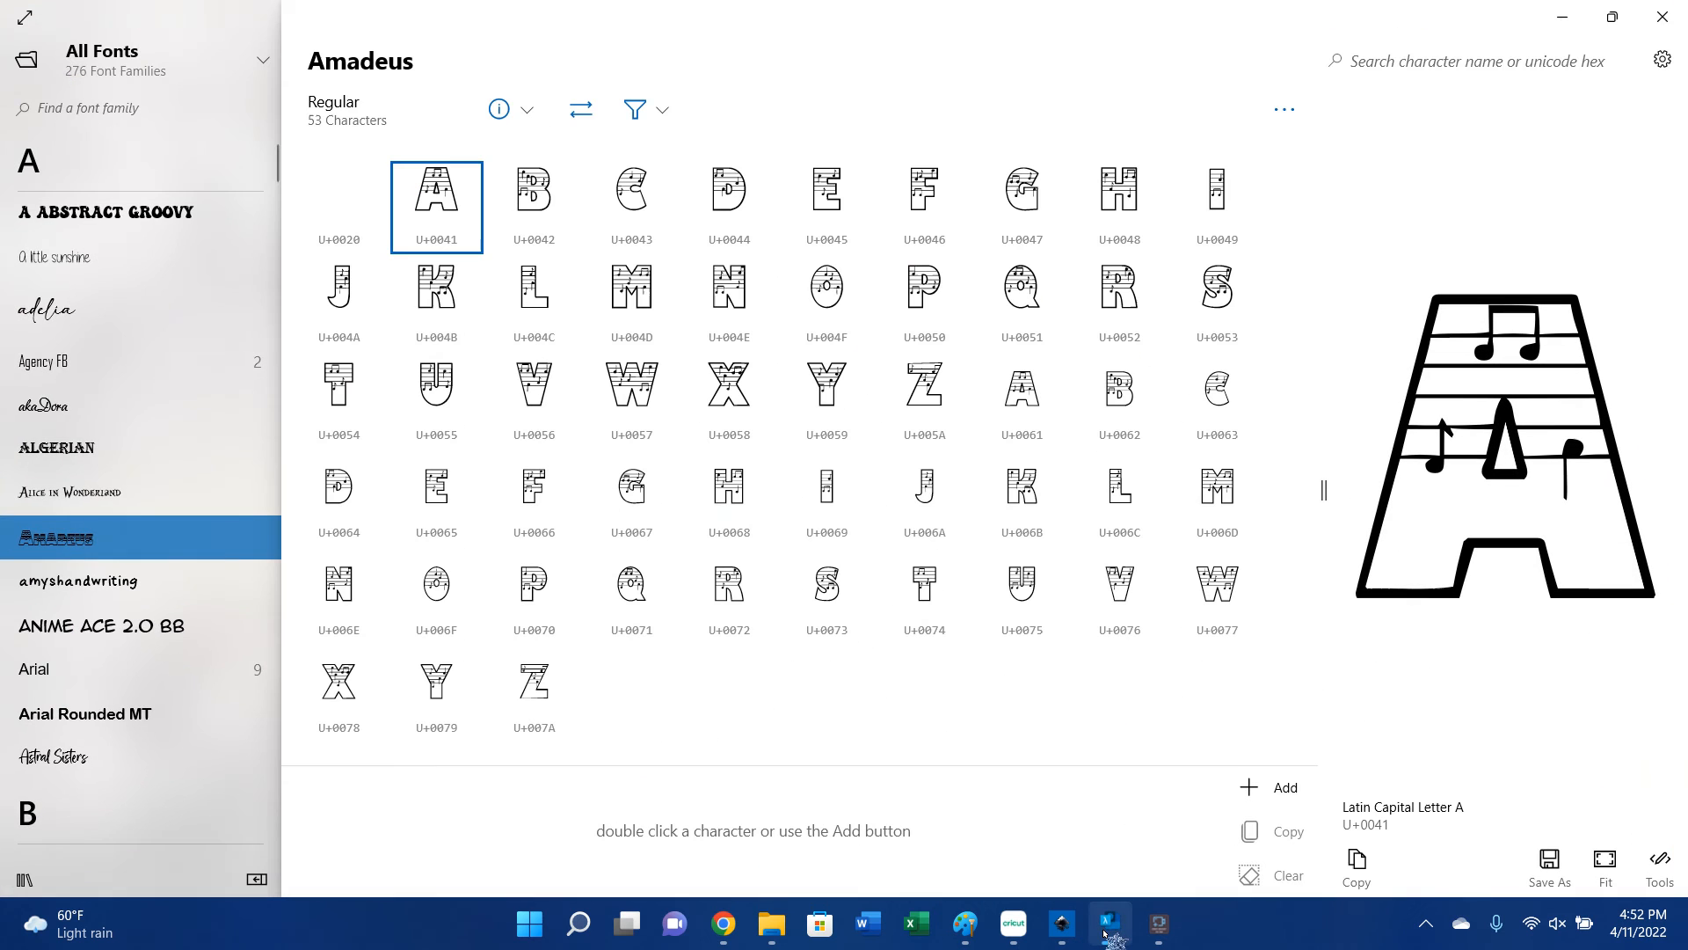
pyautogui.scroll(-8, 176, 475)
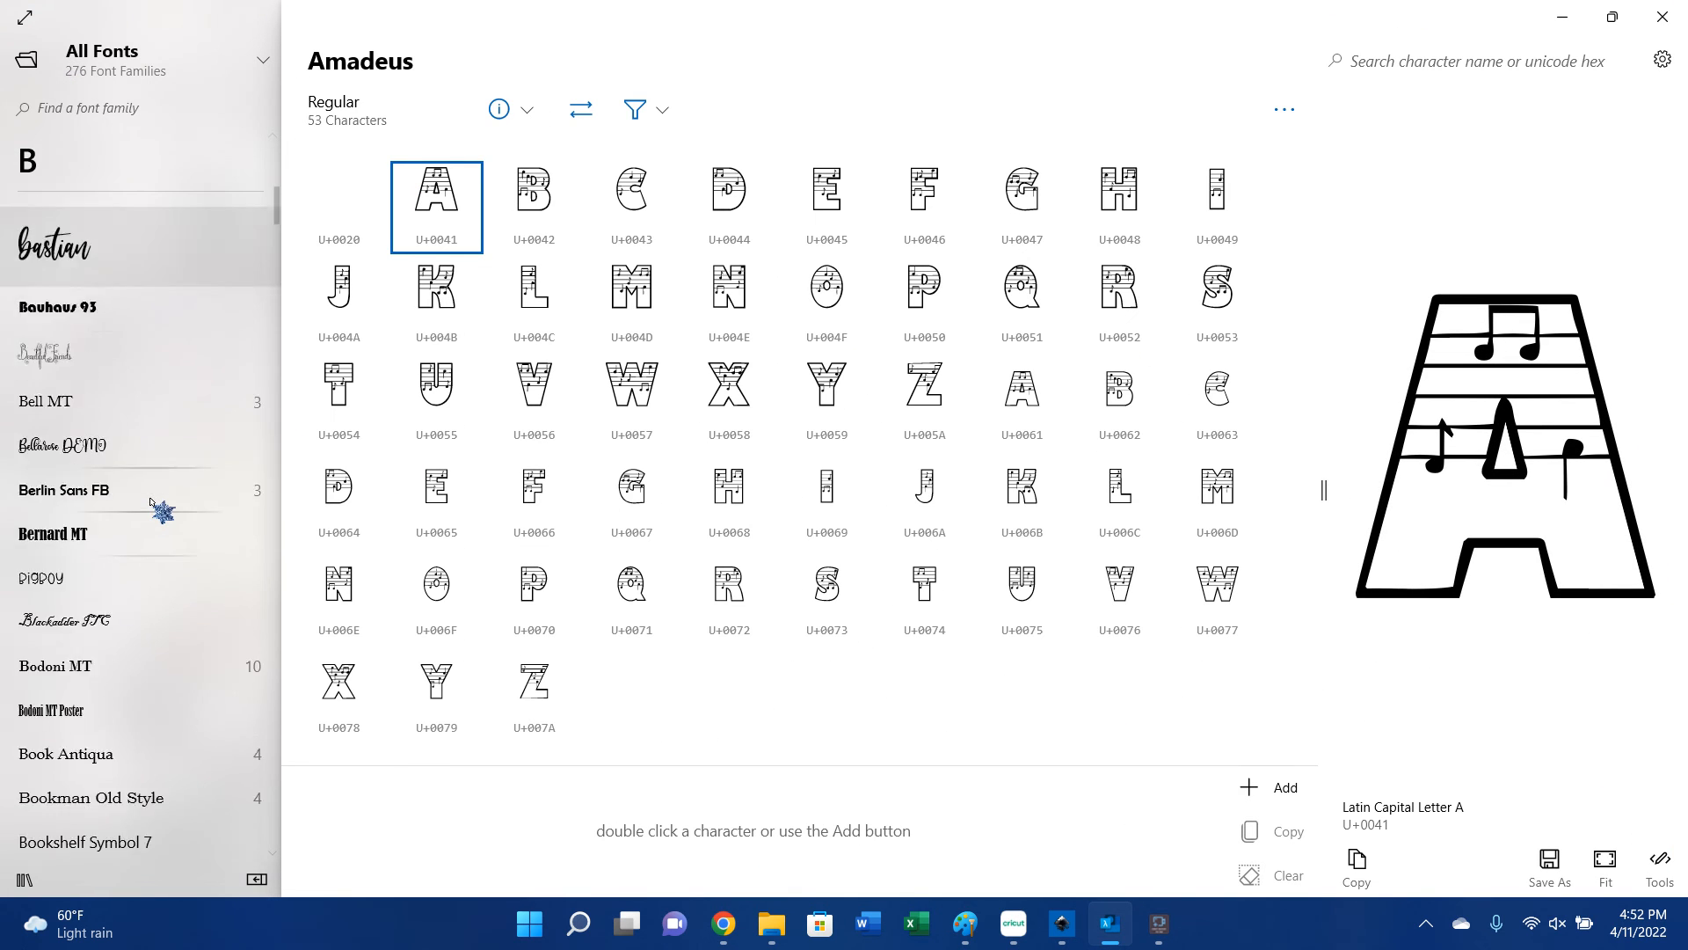
pyautogui.click(260, 62)
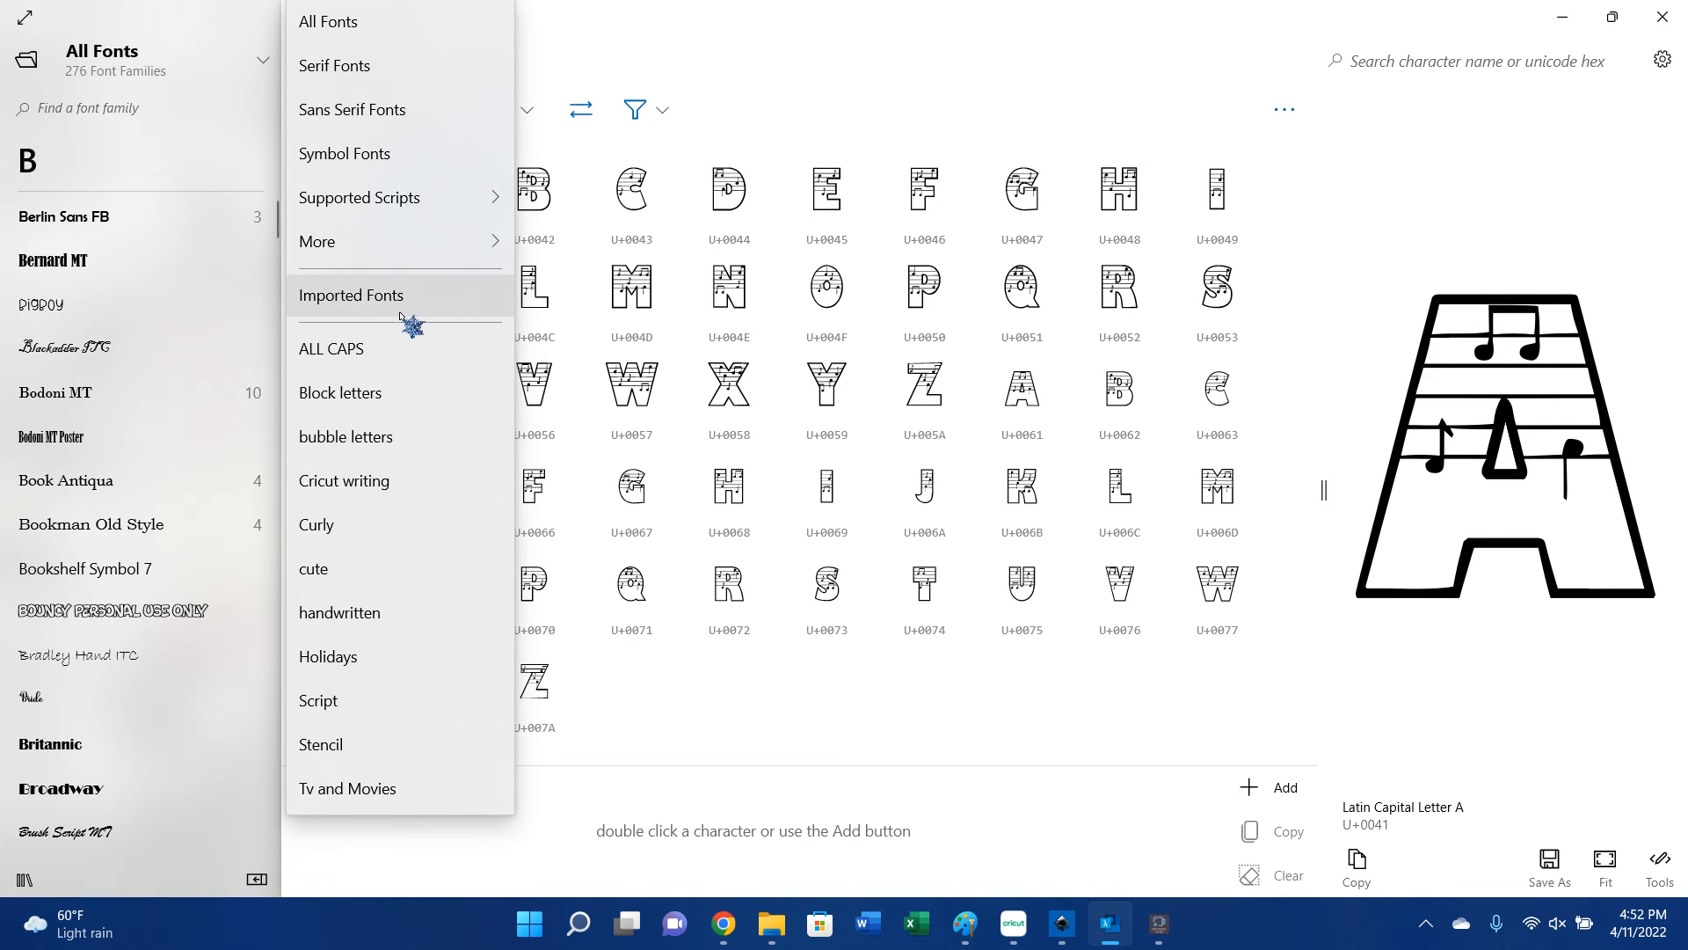
pyautogui.click(391, 700)
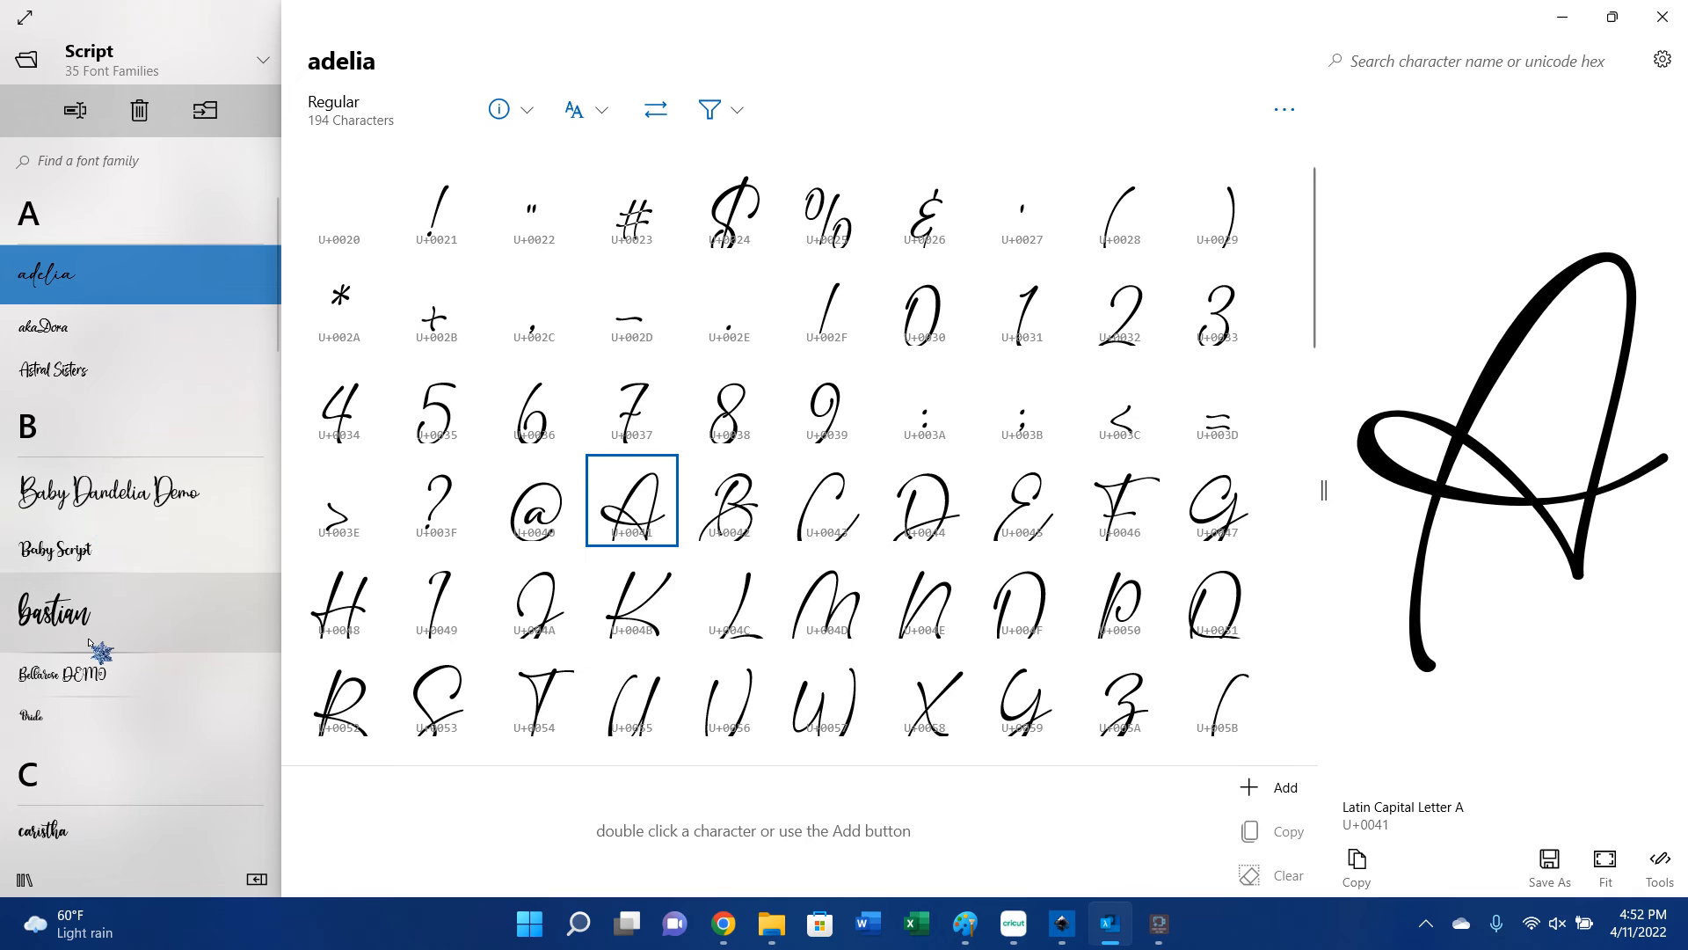
pyautogui.scroll(-3, 93, 642)
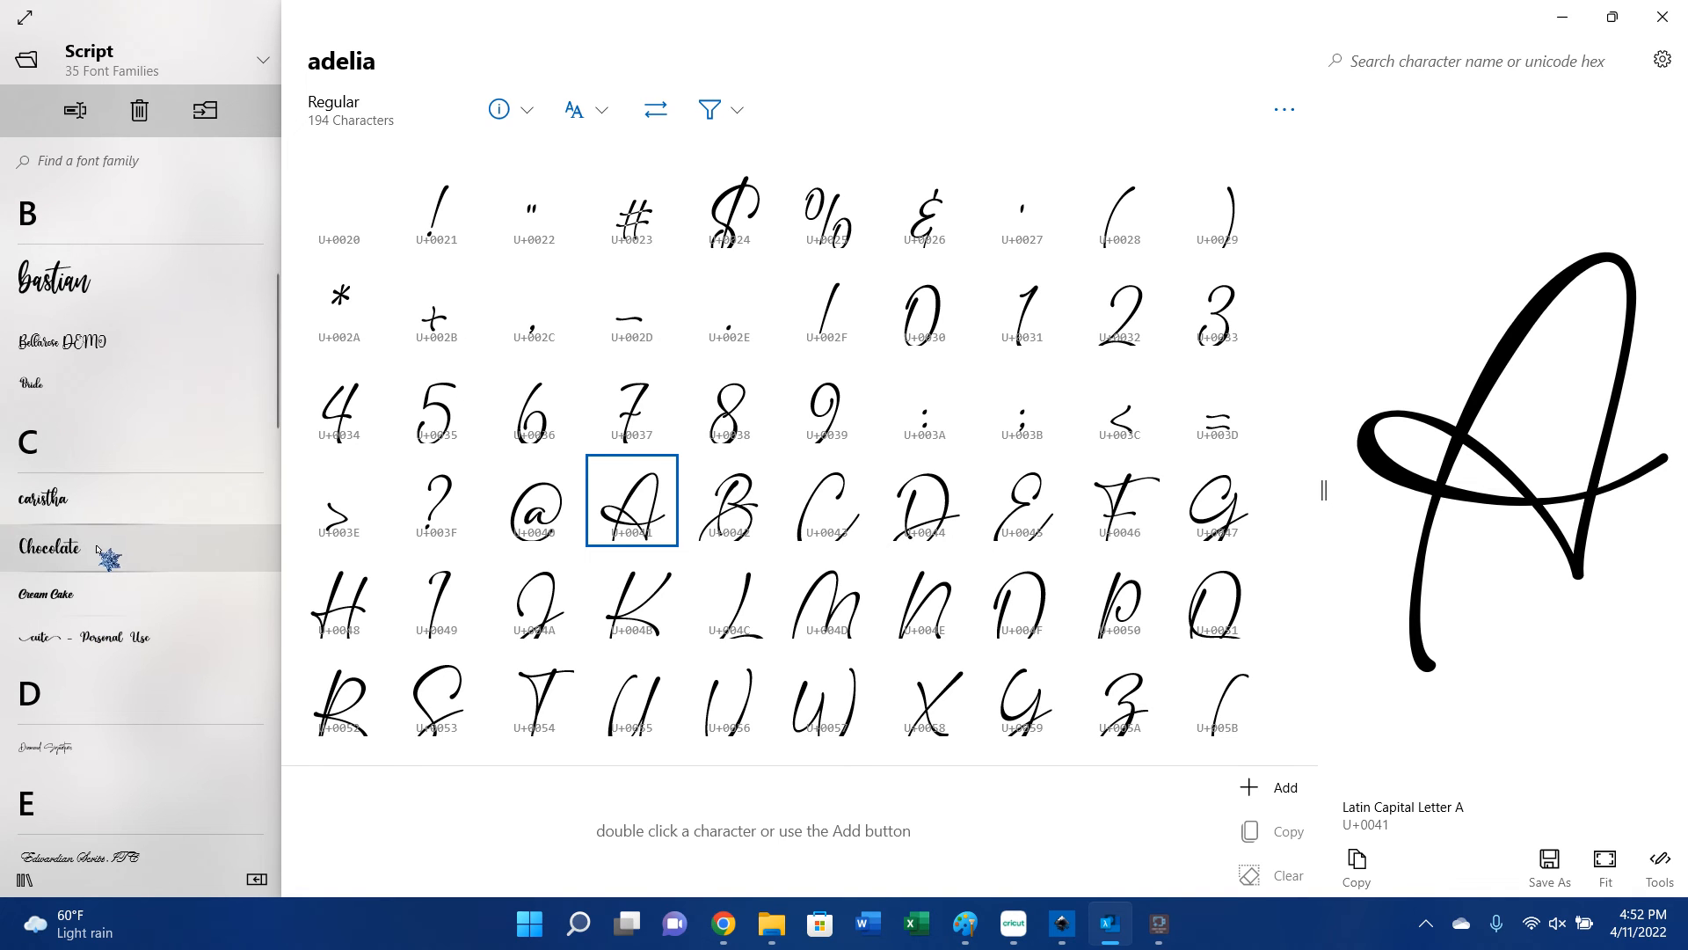
pyautogui.click(77, 594)
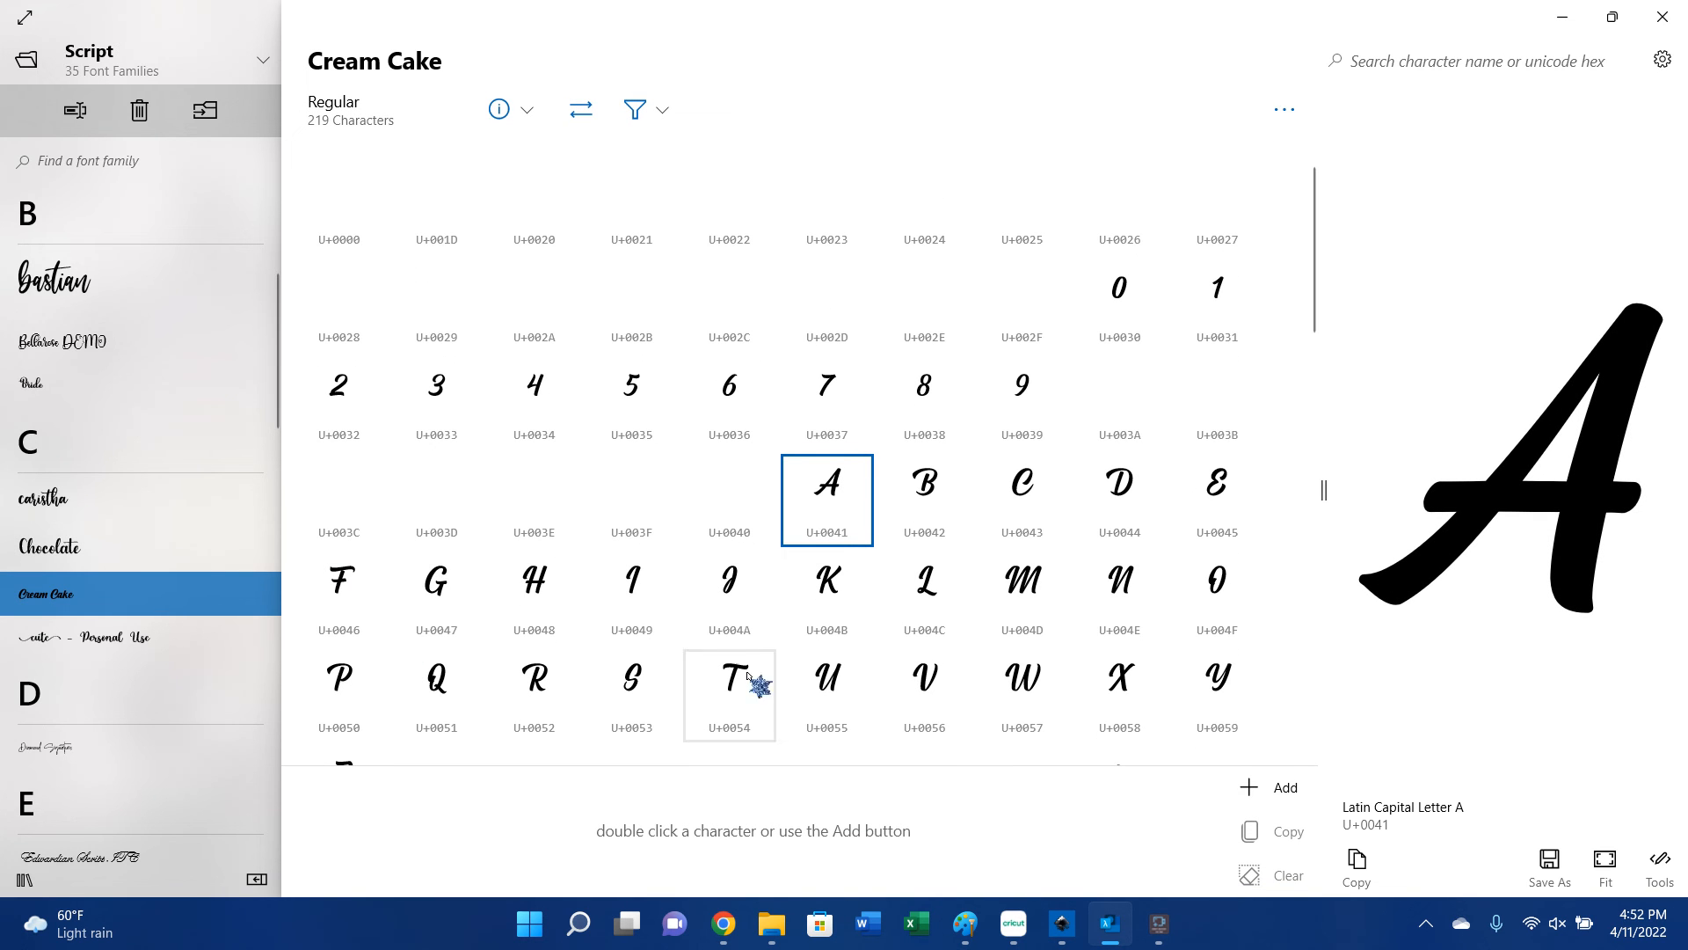
# Back in Cricut Design Space, apply the Cream Cake font to the "Sample" text and move it to the middle of the canvas.
pyautogui.click(1011, 925)
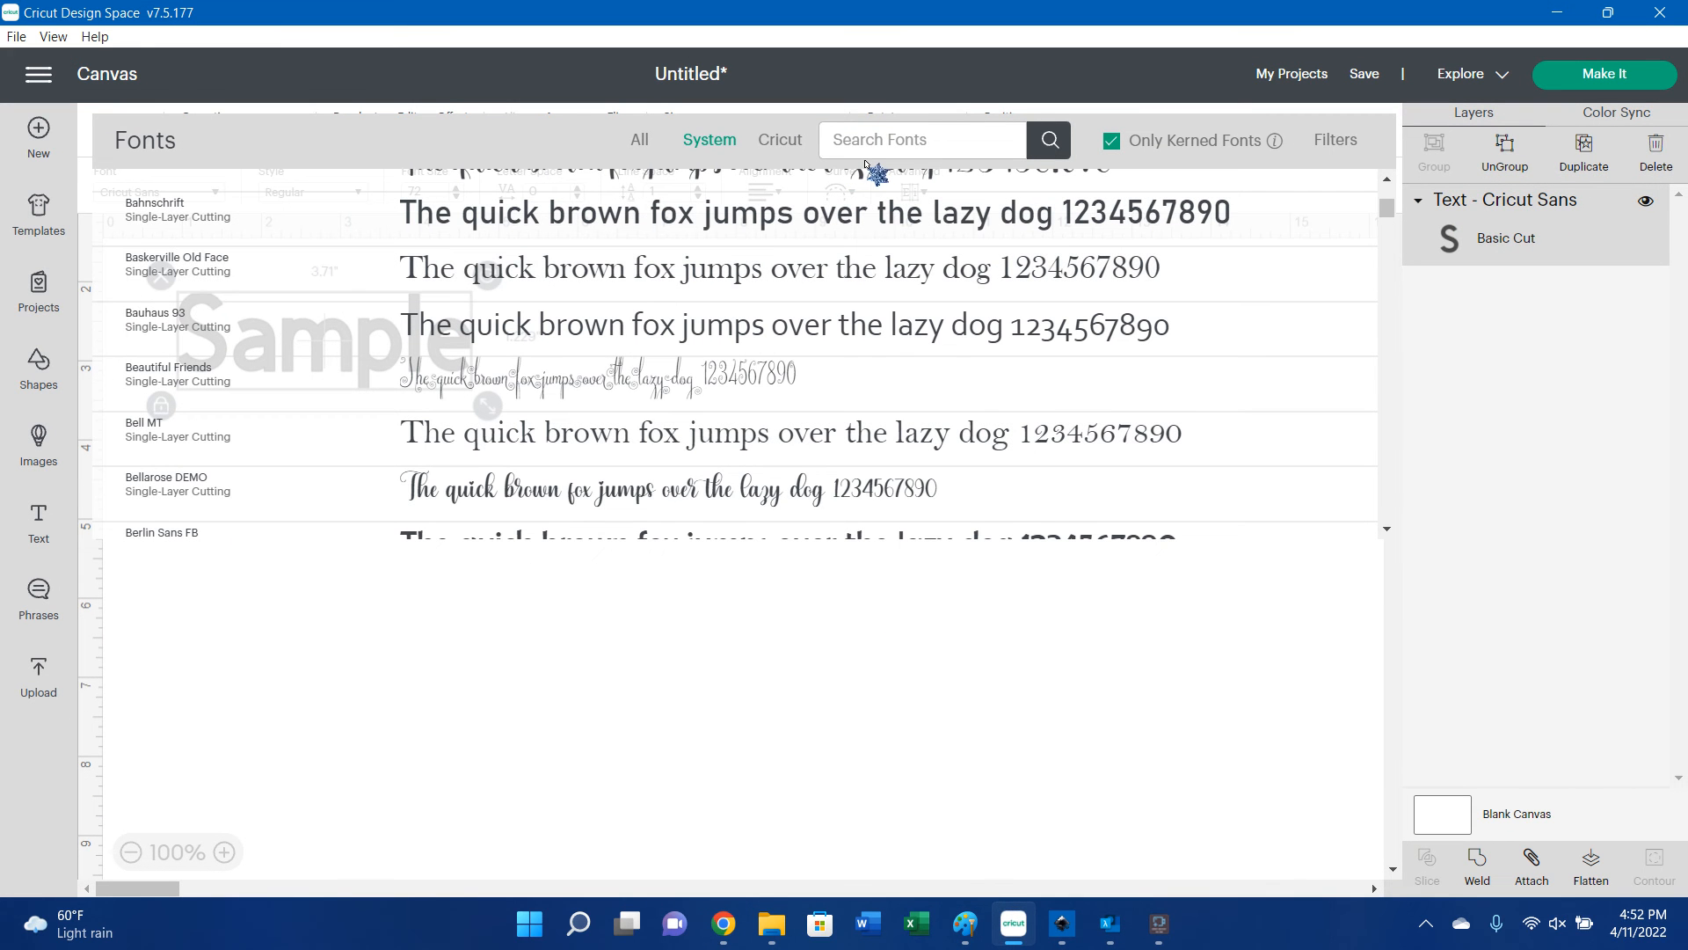
pyautogui.click(886, 136)
pyautogui.write('d')
pyautogui.click(748, 189)
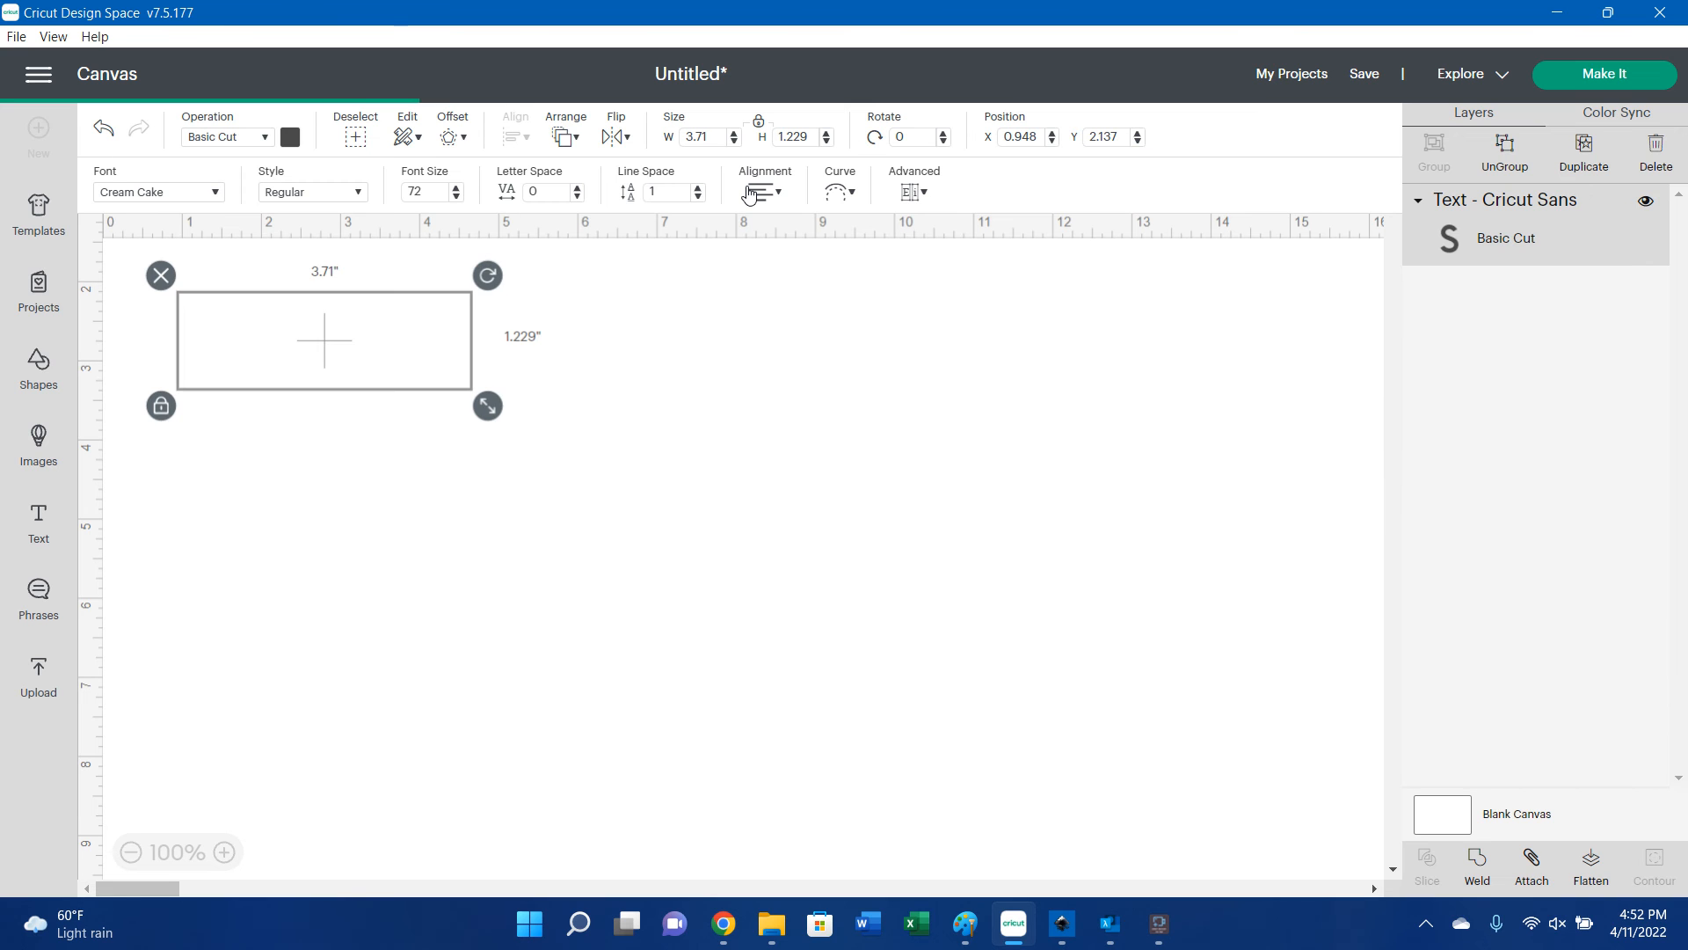
pyautogui.moveTo(308, 356); pyautogui.dragTo(727, 541)
# Color the "Sample" text black, and preview it on the cutting mat before returning to the canvas.
pyautogui.click(290, 137)
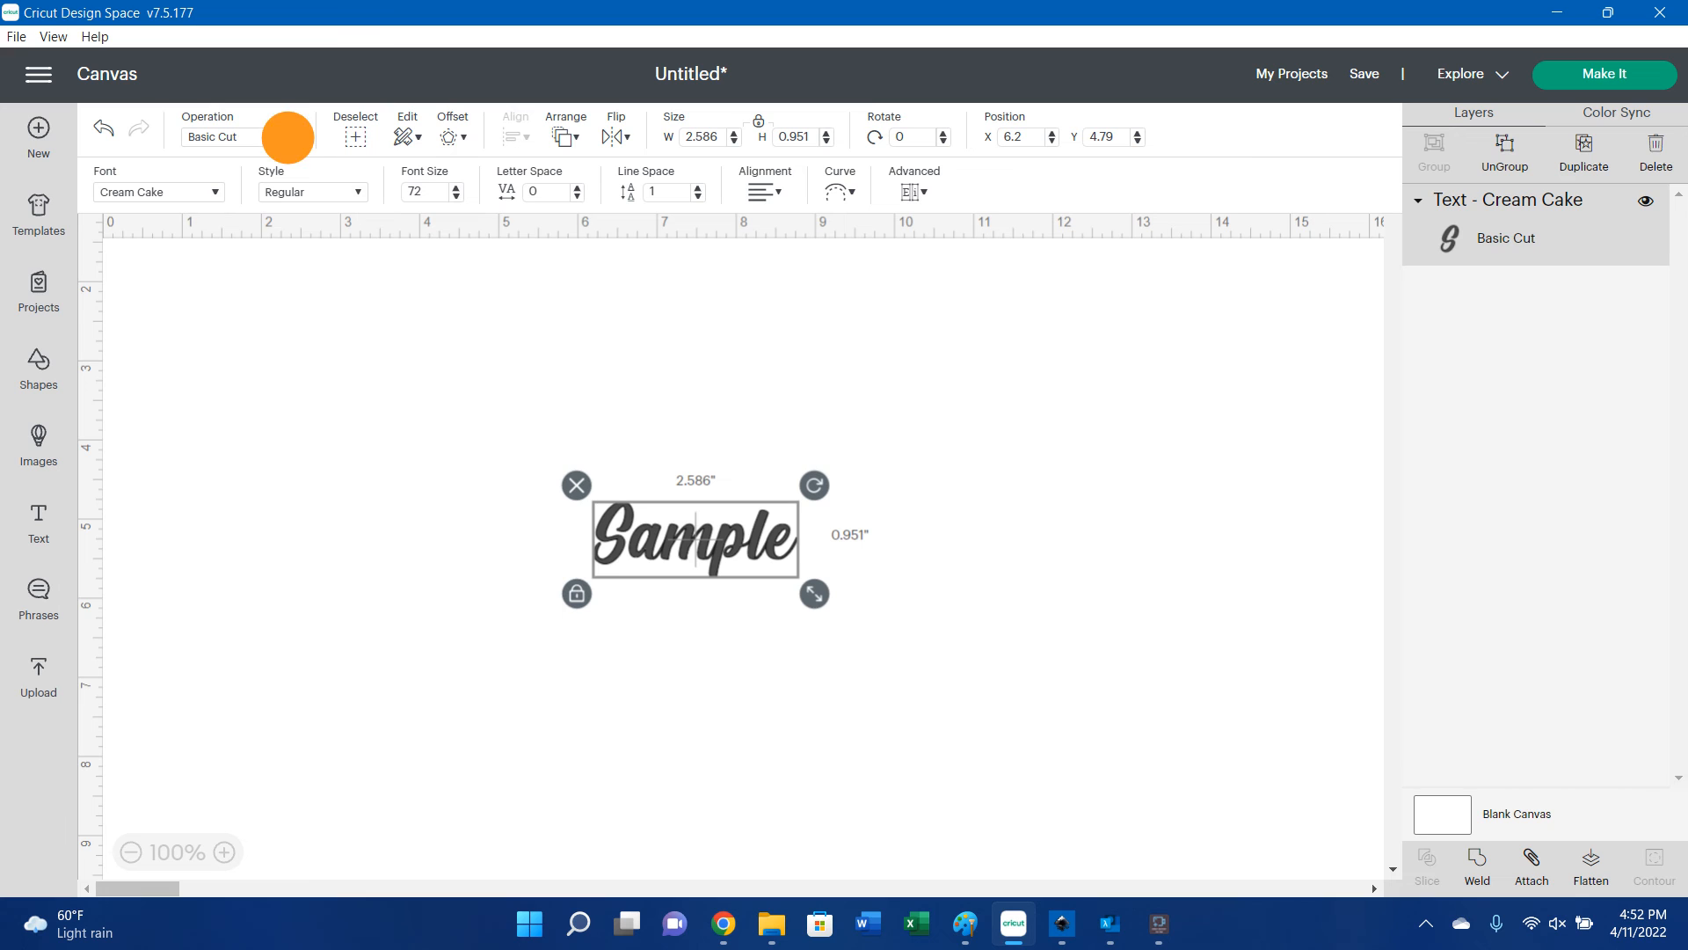
pyautogui.click(450, 350)
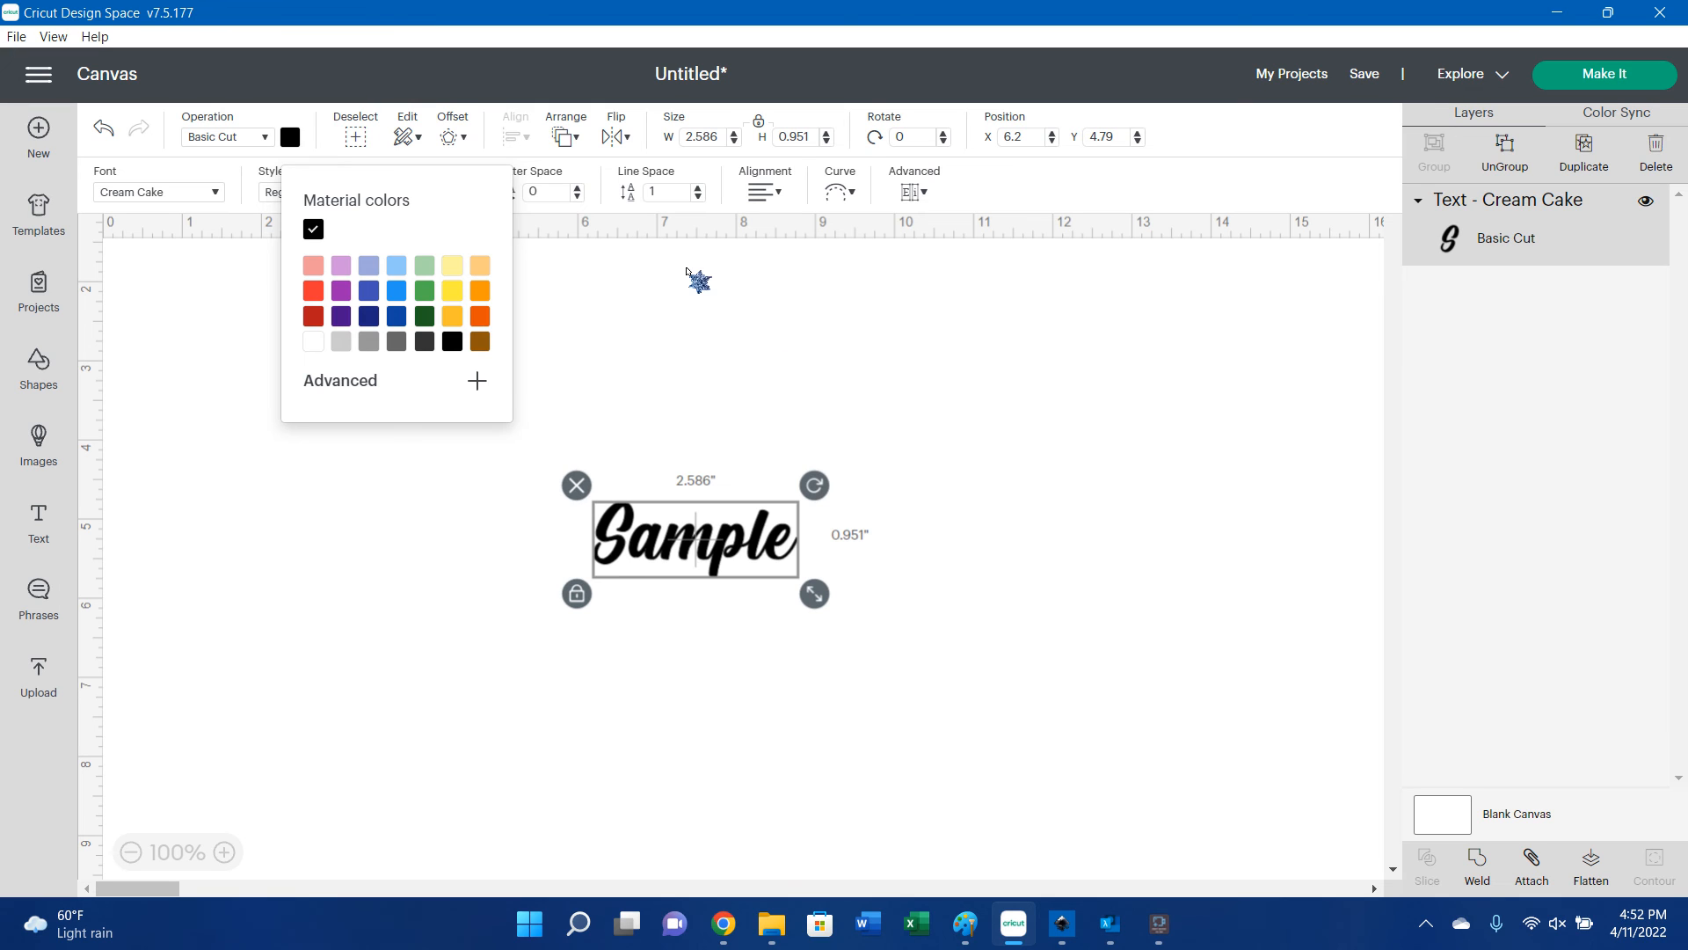
pyautogui.click(1026, 584)
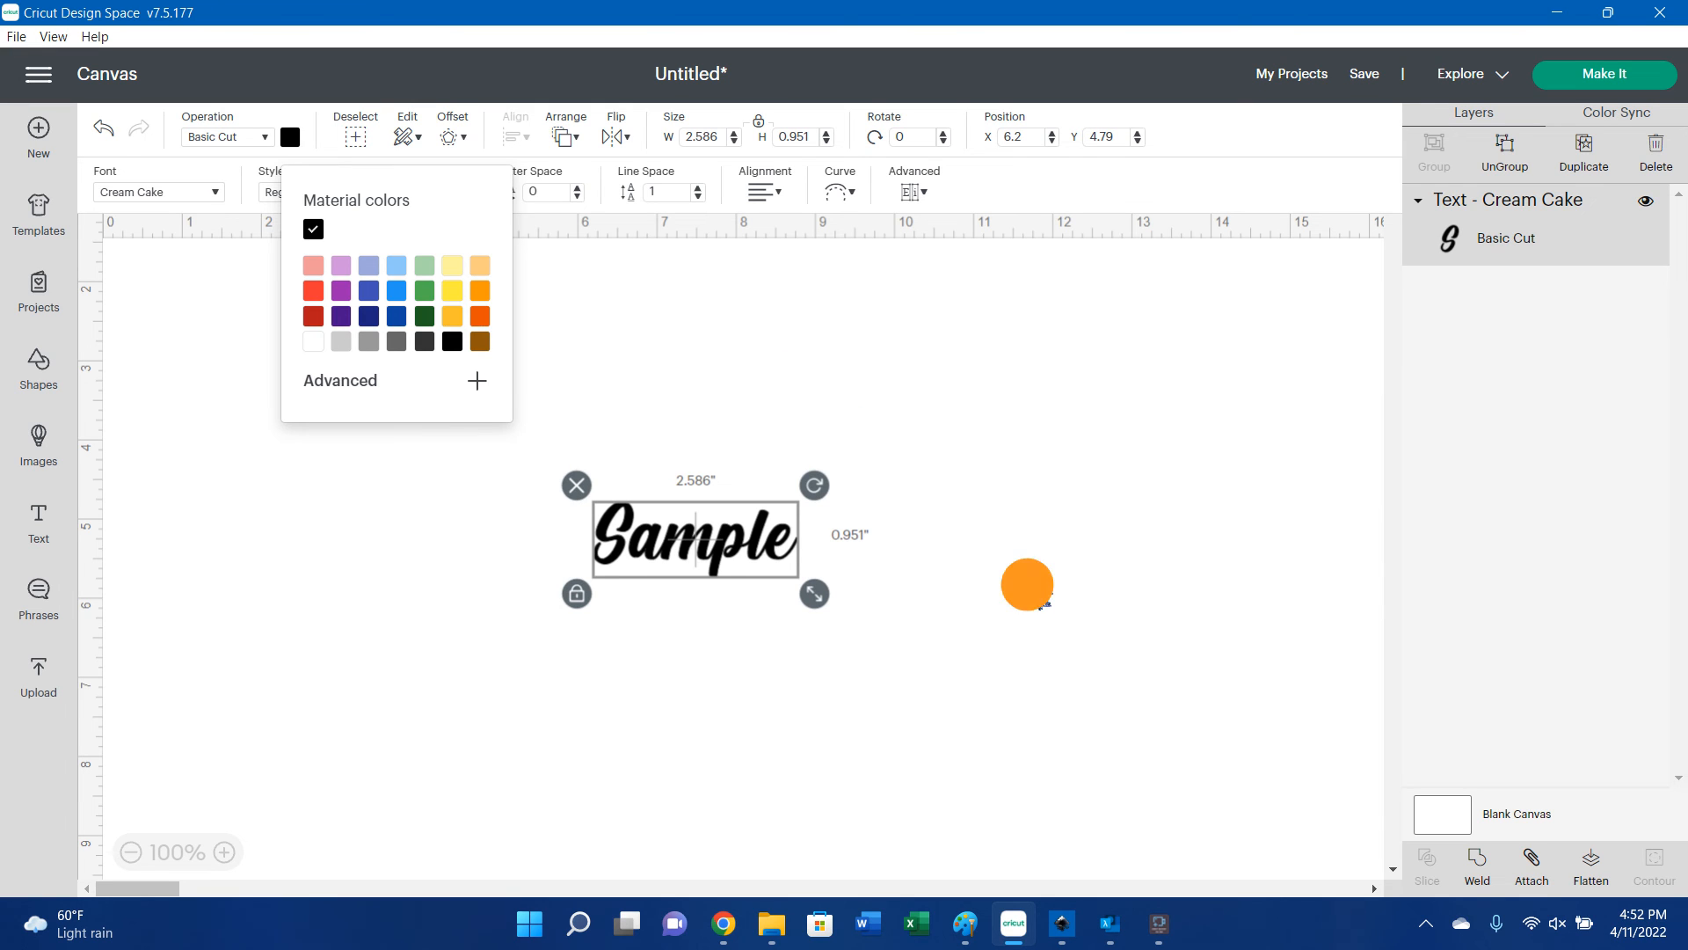
pyautogui.click(723, 539)
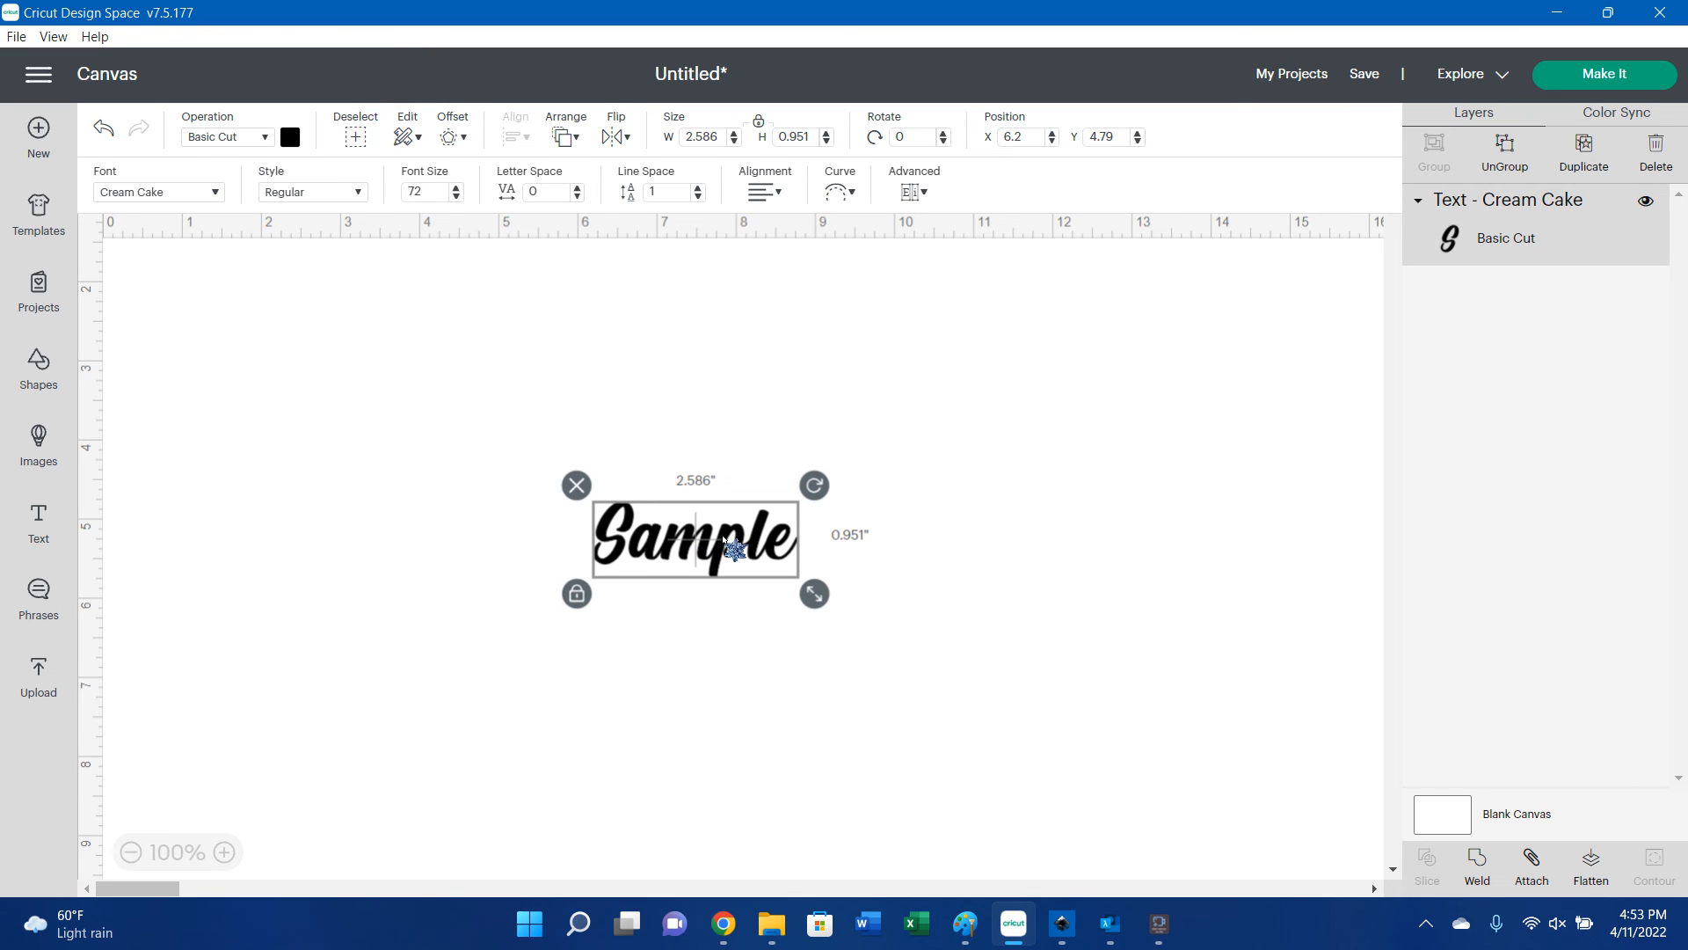
pyautogui.click(1598, 79)
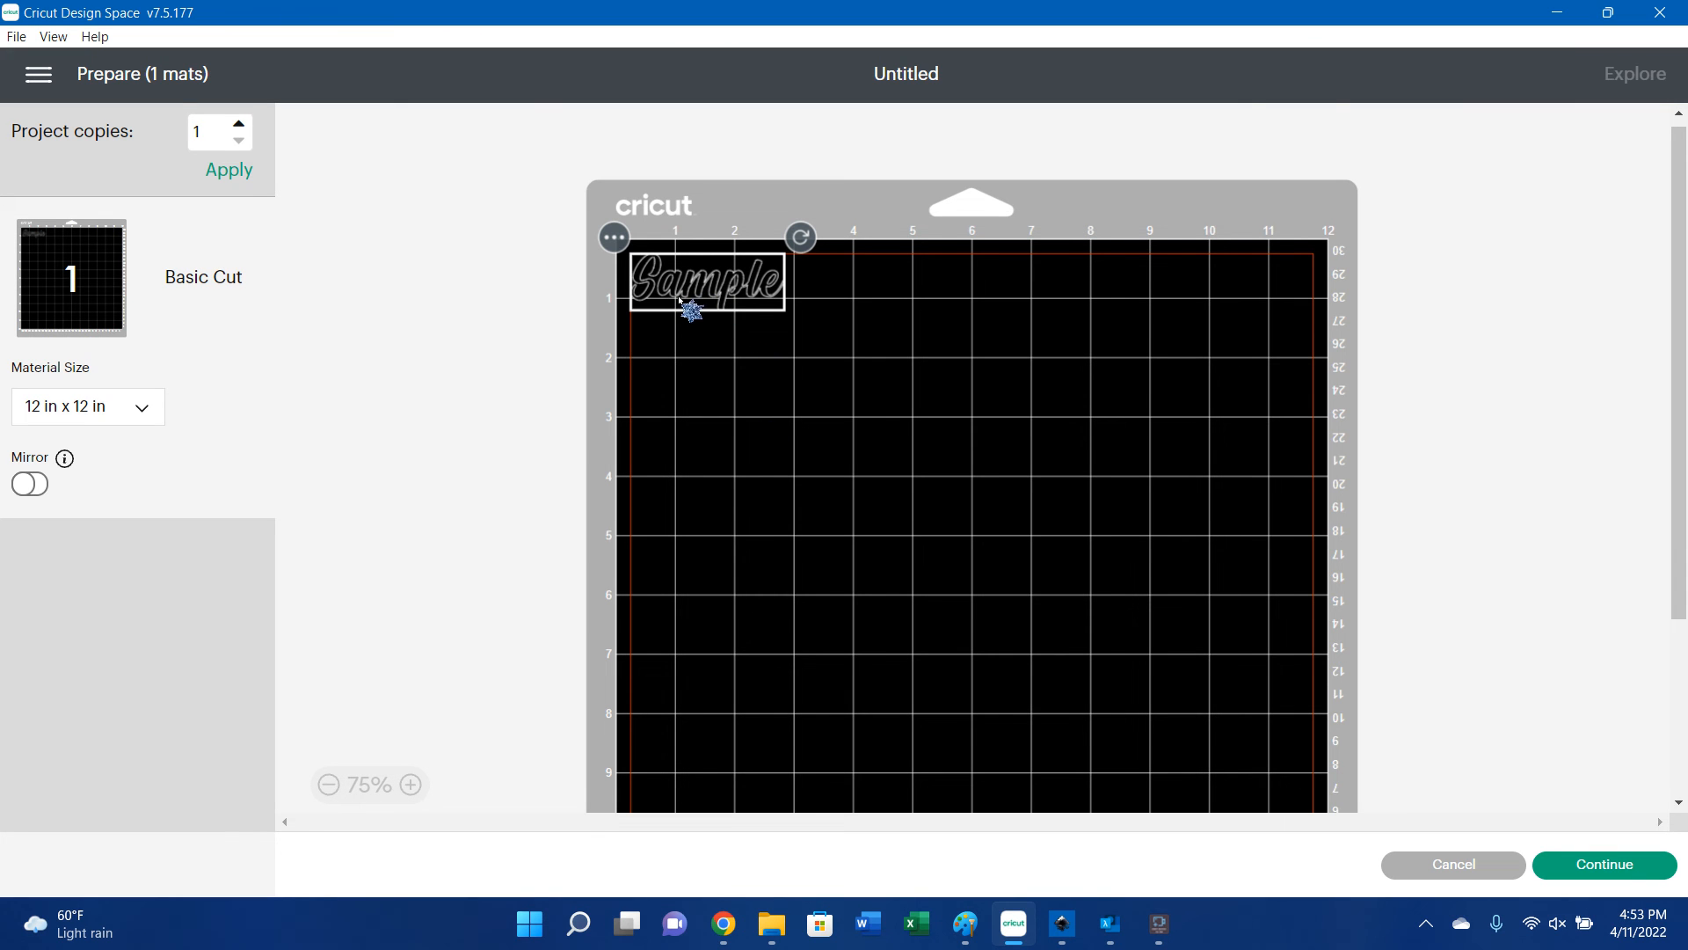
pyautogui.click(1454, 866)
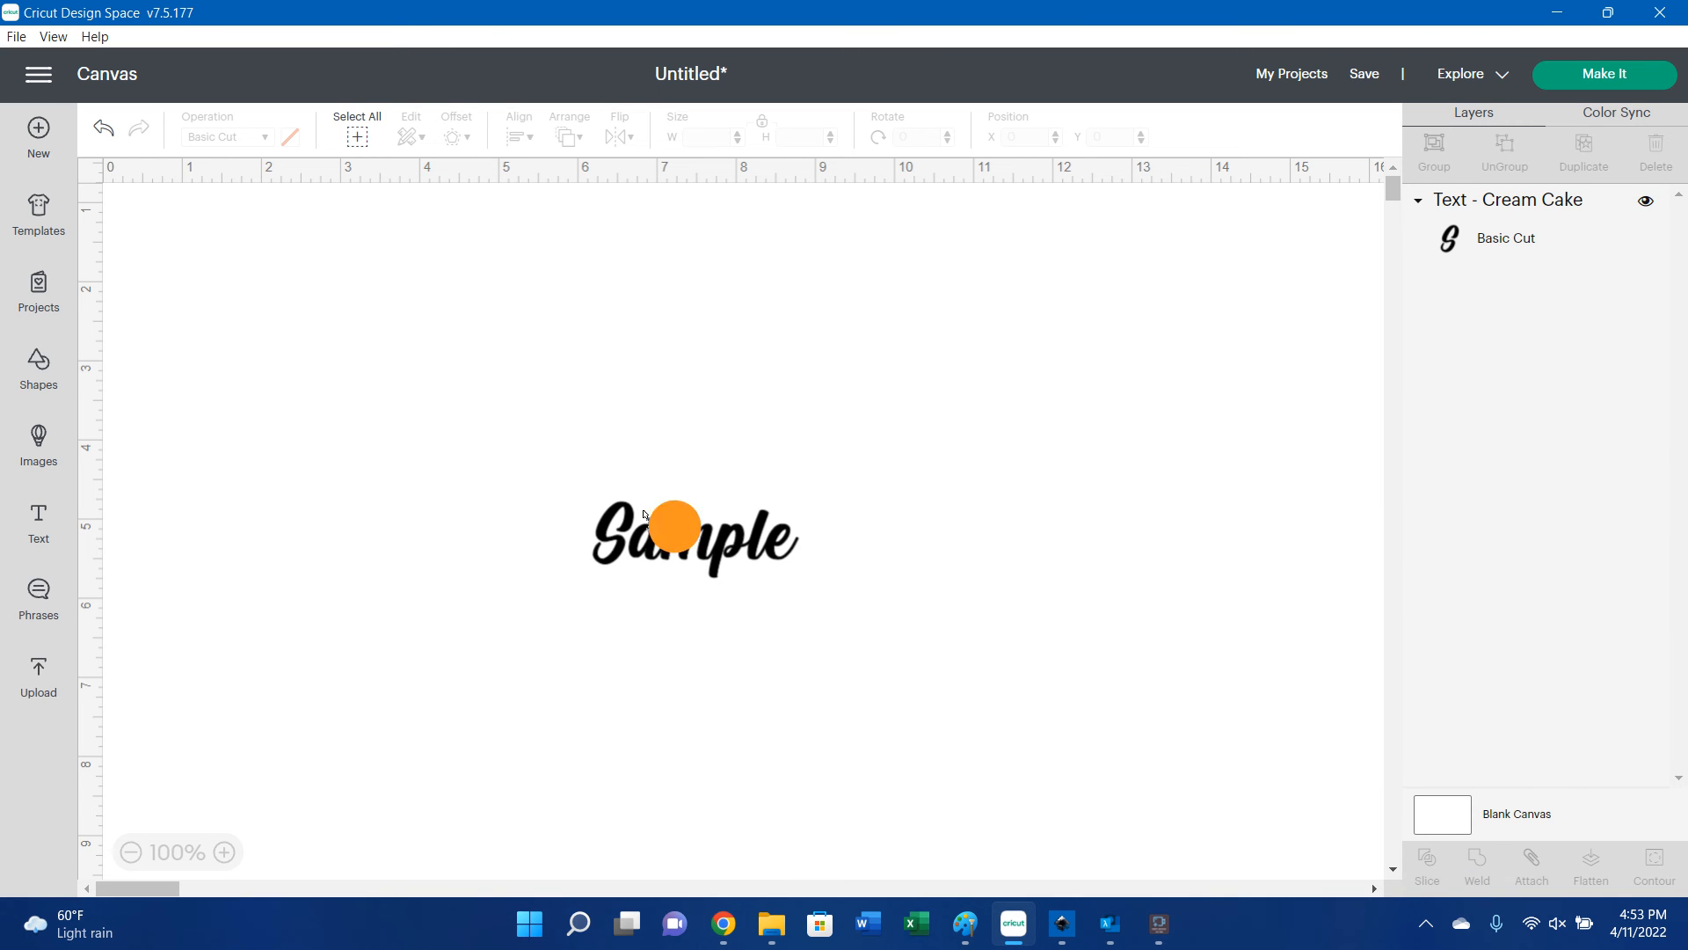
# Resize the "Sample" text to 10 inches wide near the canvas center, and check it on the cutting mat.
pyautogui.click(644, 516)
pyautogui.doubleClick(700, 137)
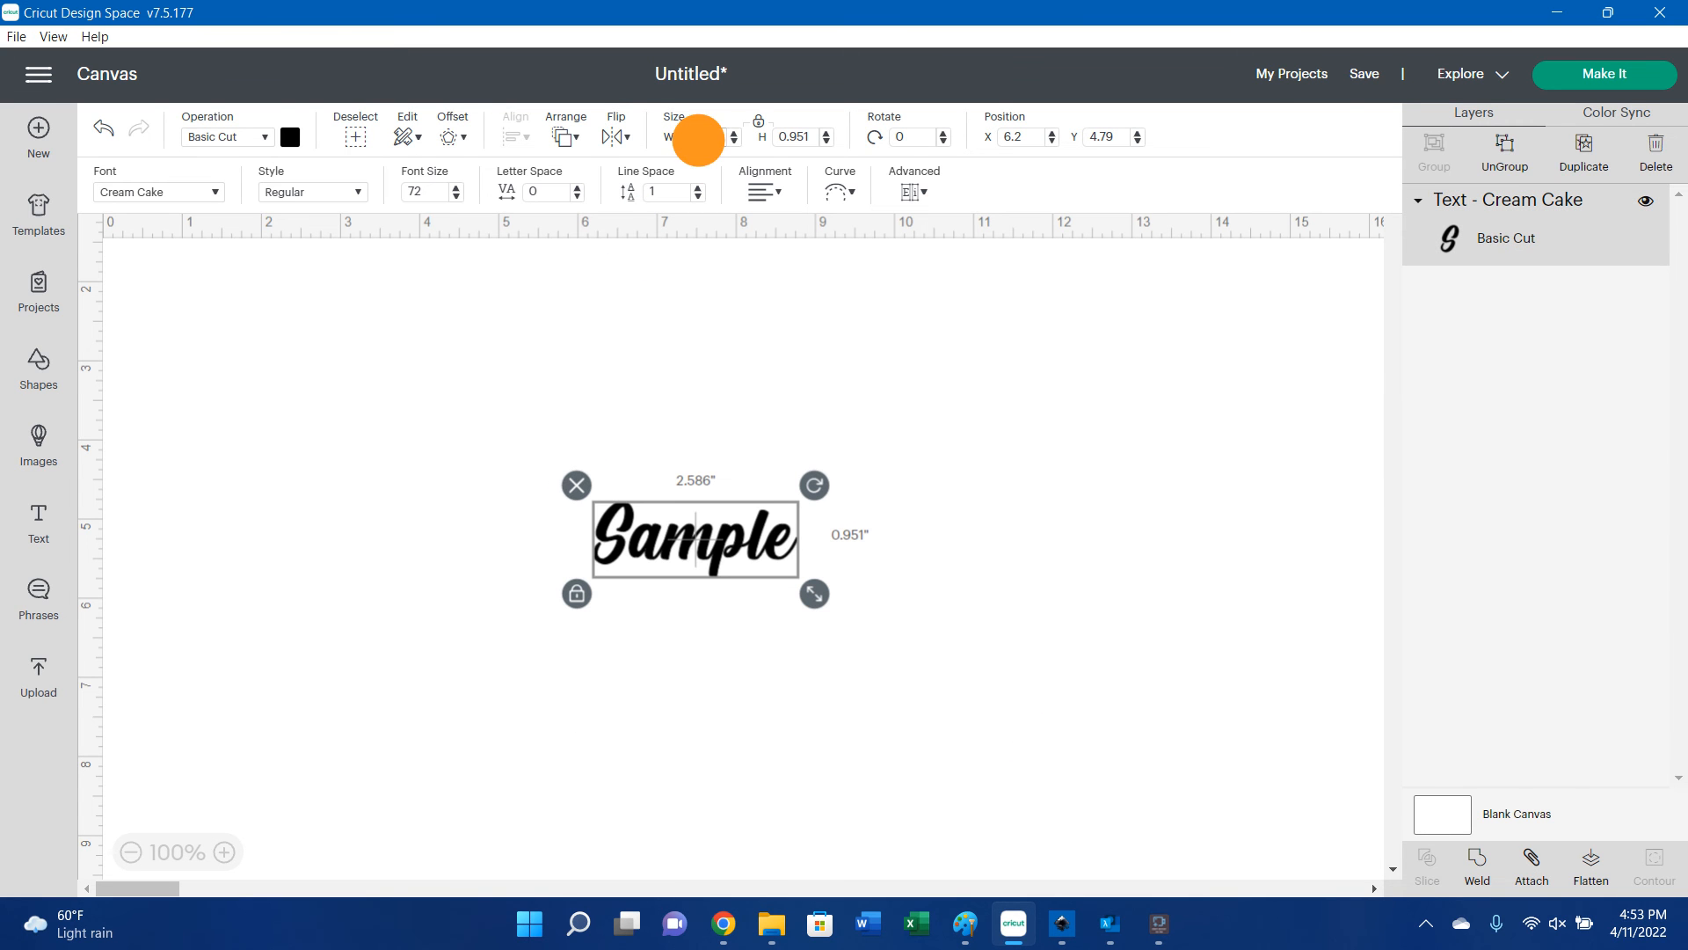
pyautogui.write('10')
pyautogui.press('Return')
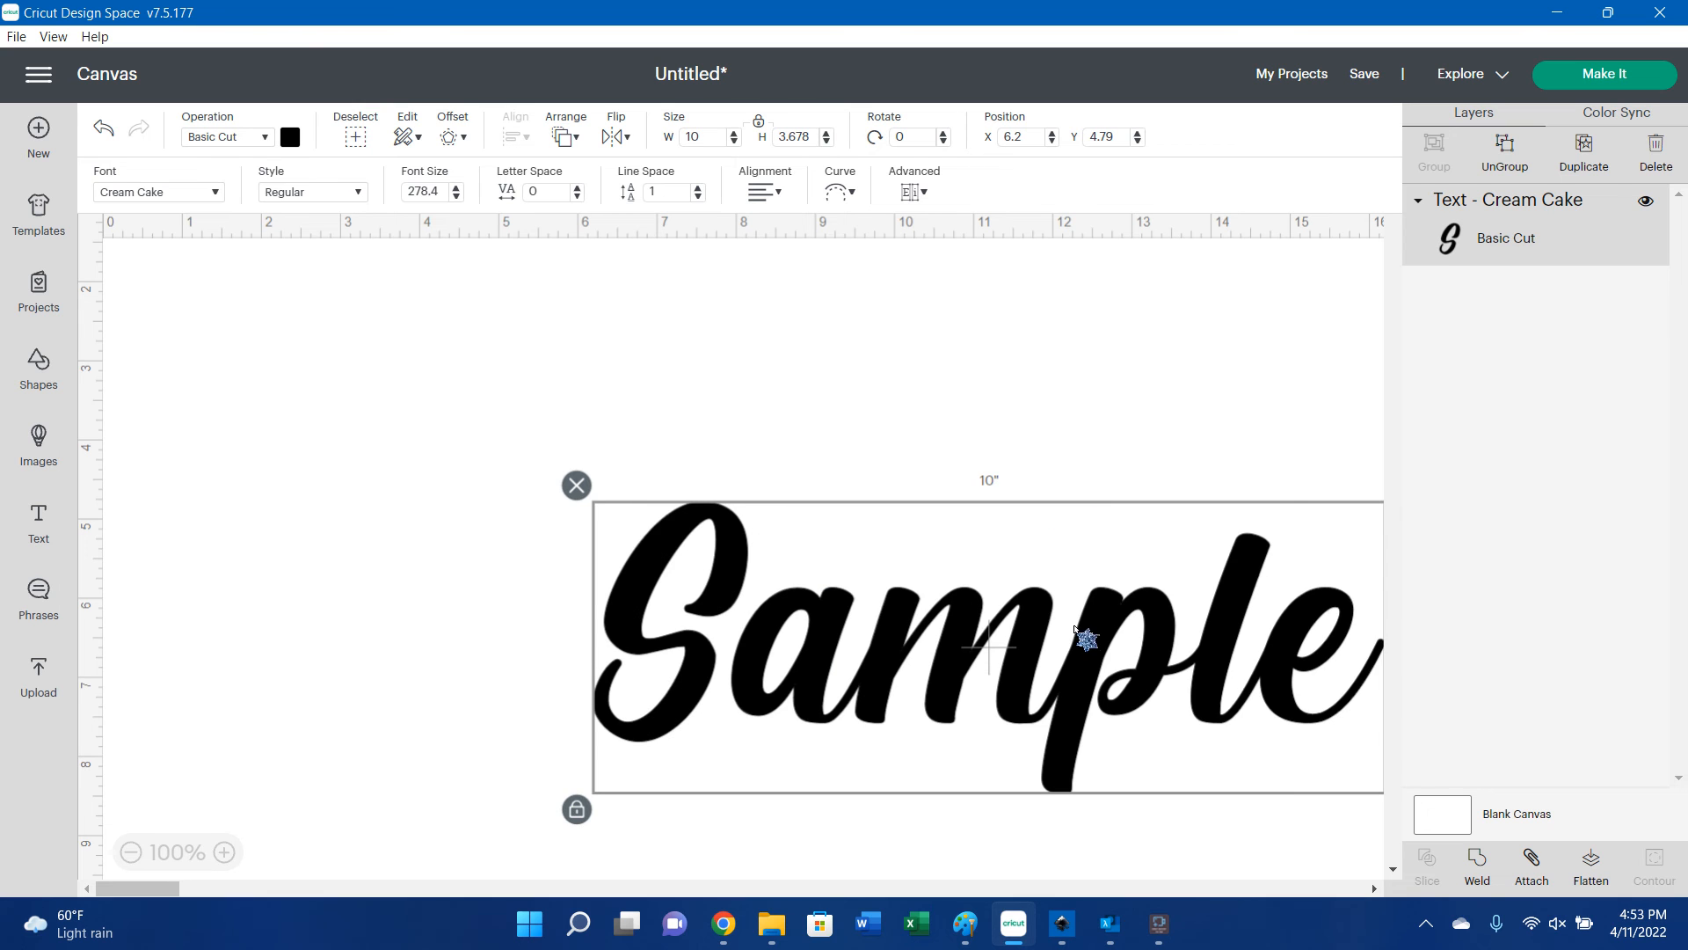
pyautogui.moveTo(1086, 642); pyautogui.dragTo(812, 519)
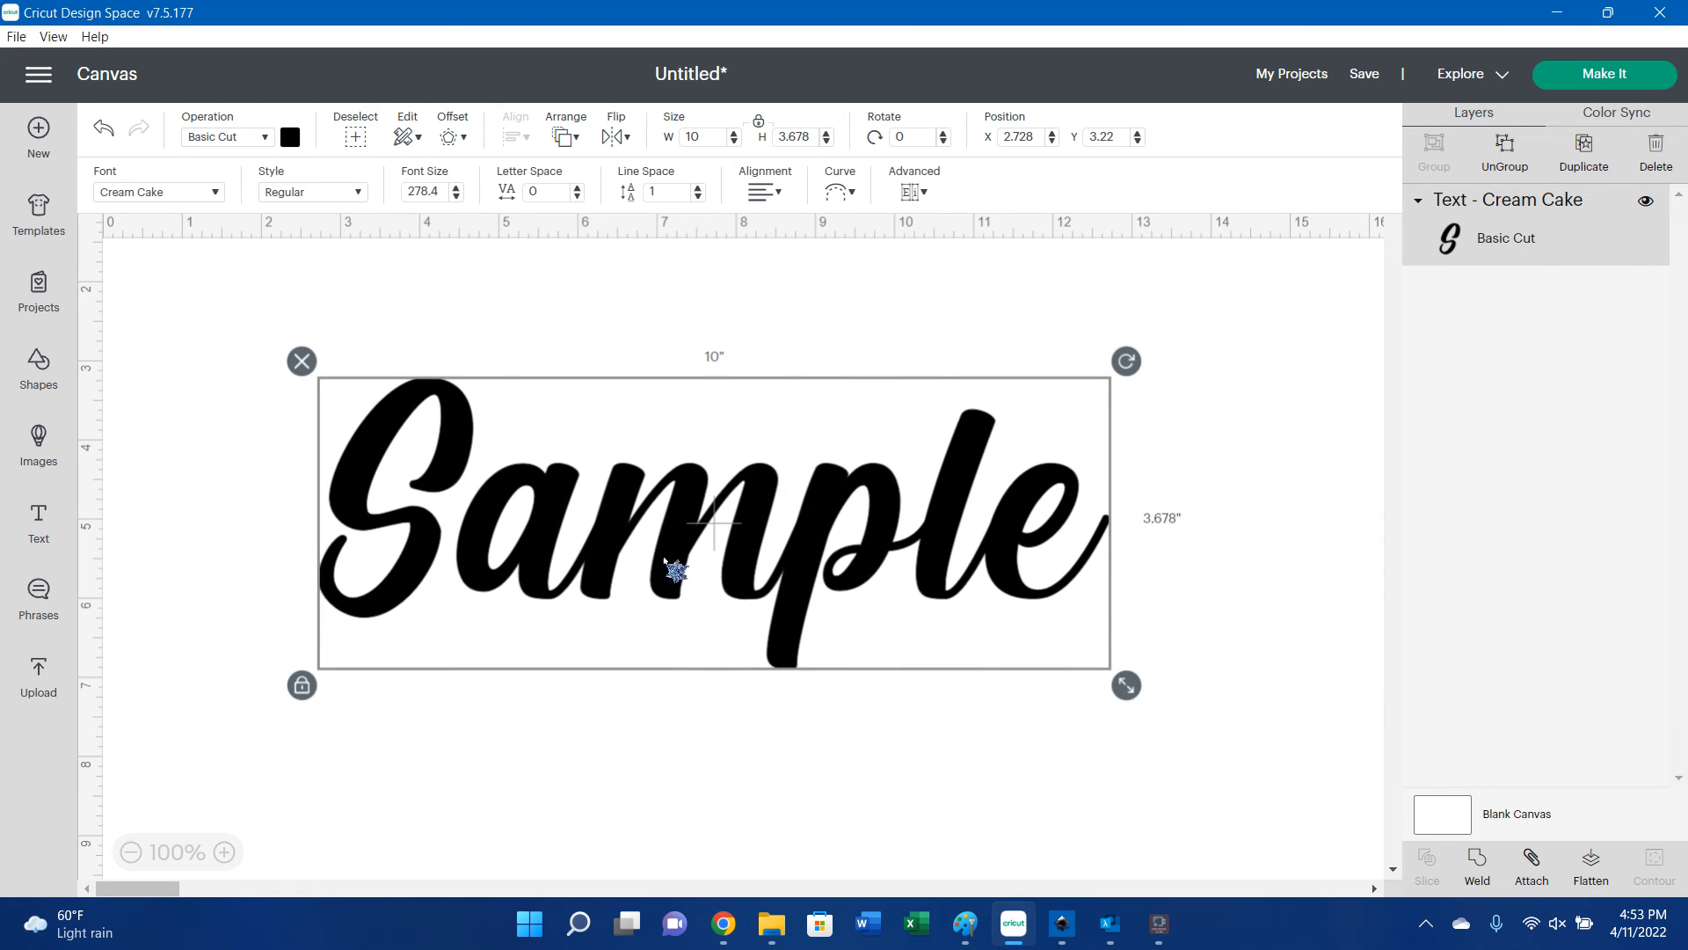
pyautogui.click(1594, 79)
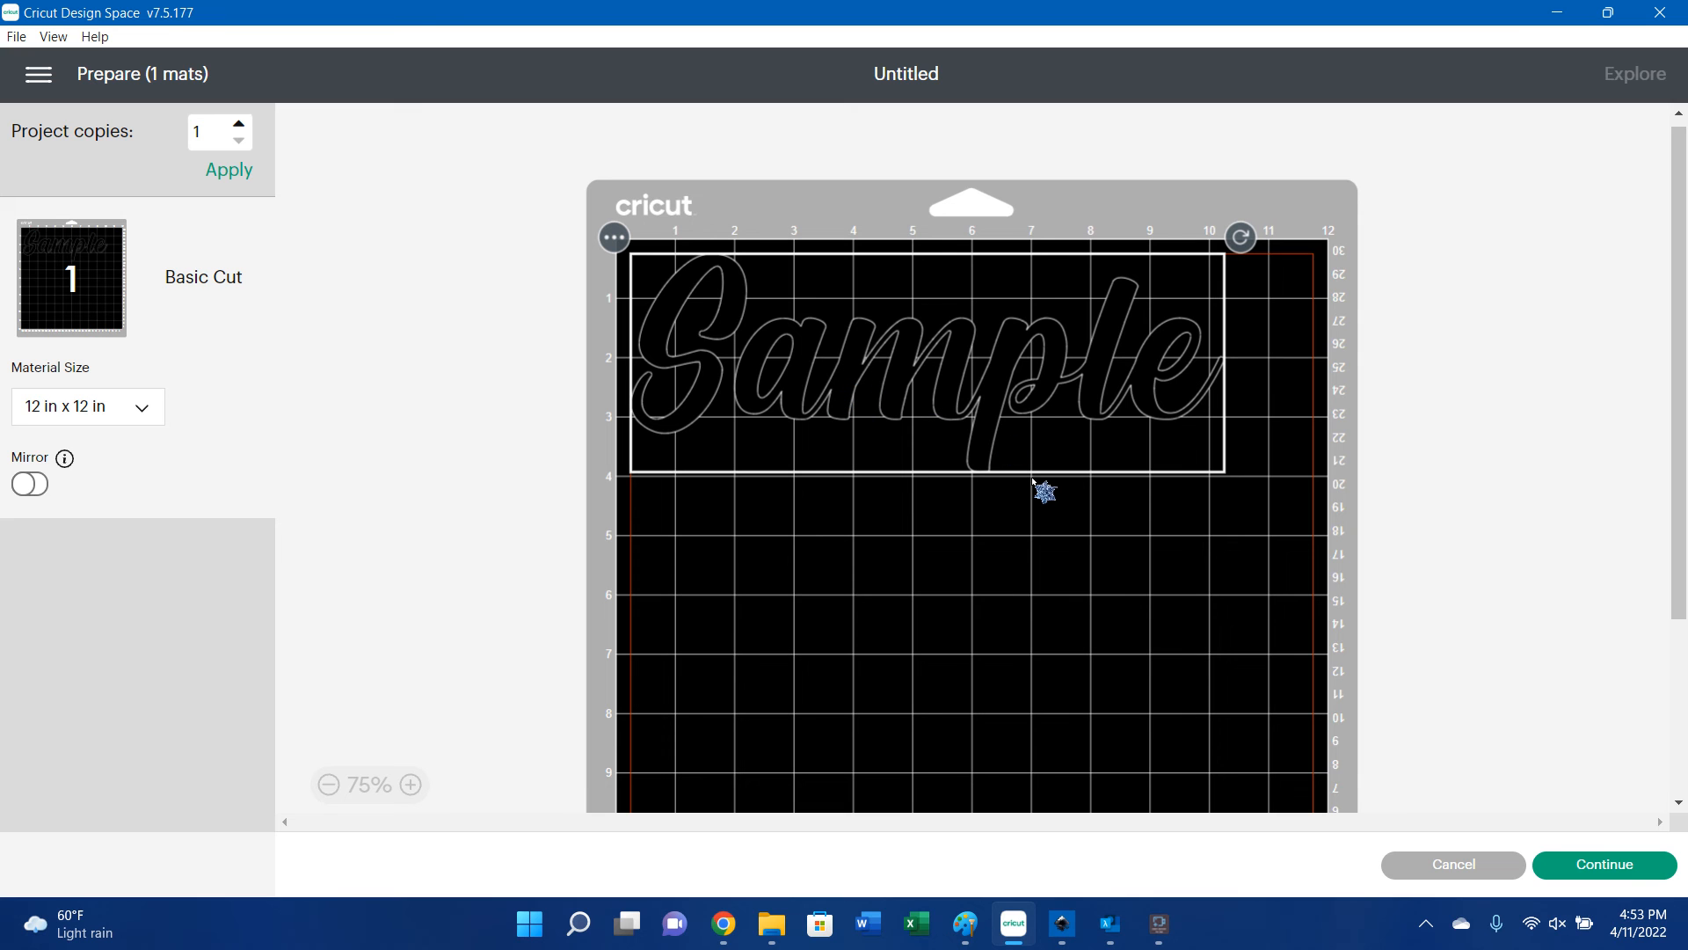
pyautogui.click(1455, 867)
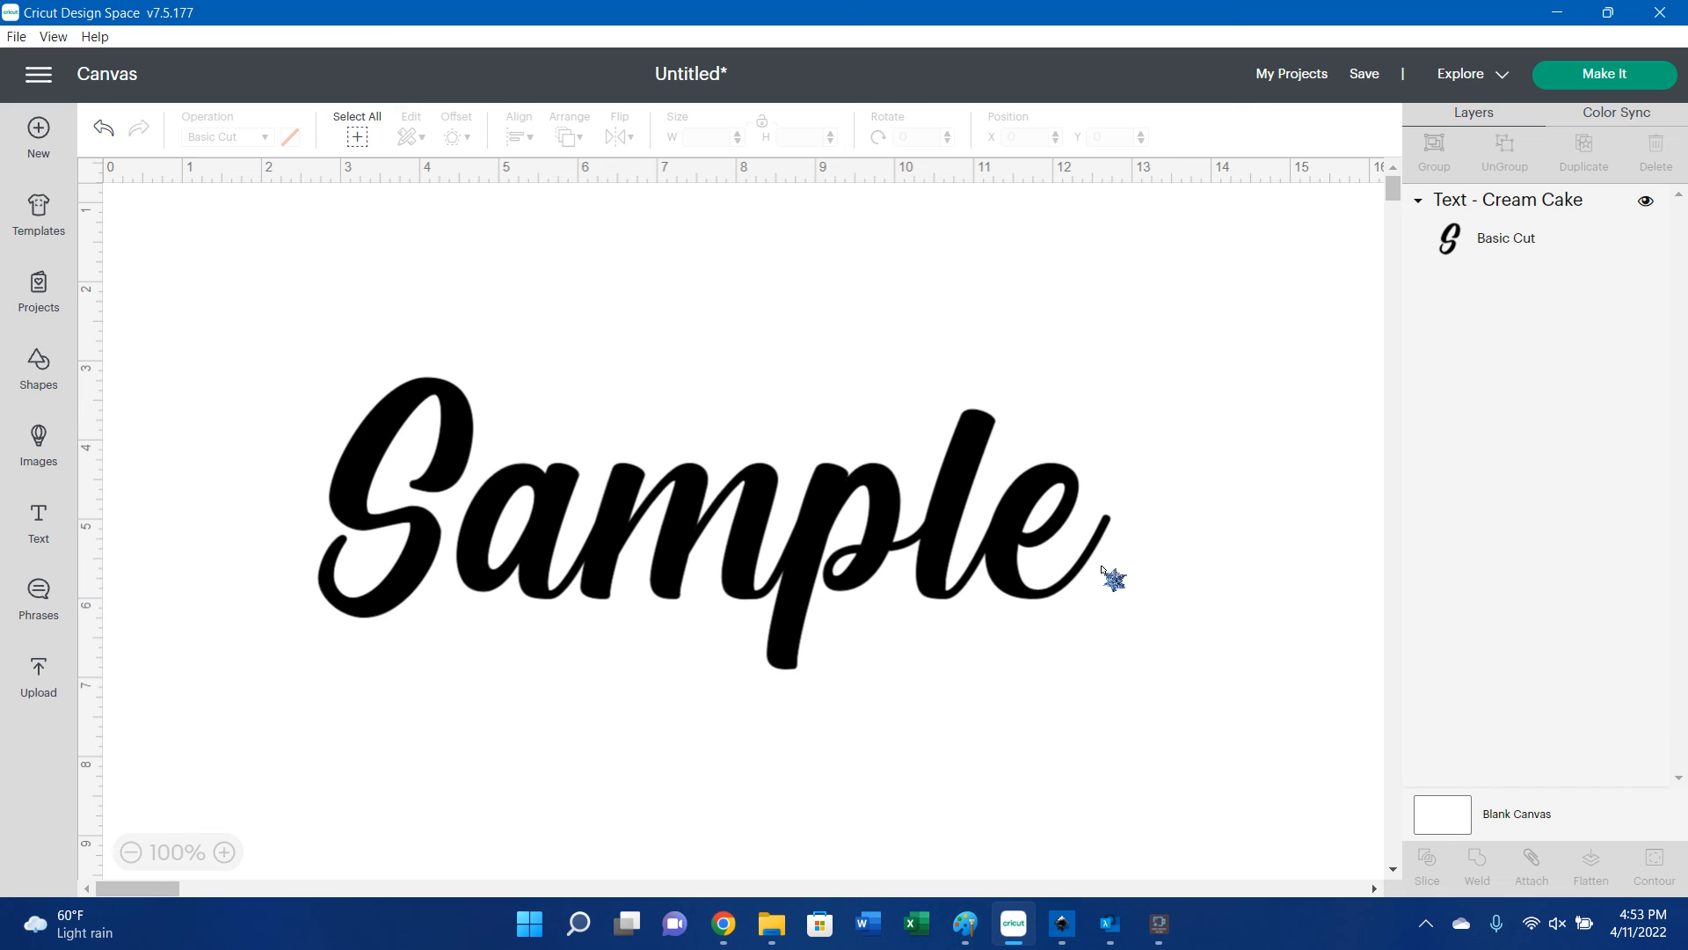
# Ungroup the "Sample" text into individual letters and preview them on the cutting mat.
pyautogui.click(1020, 520)
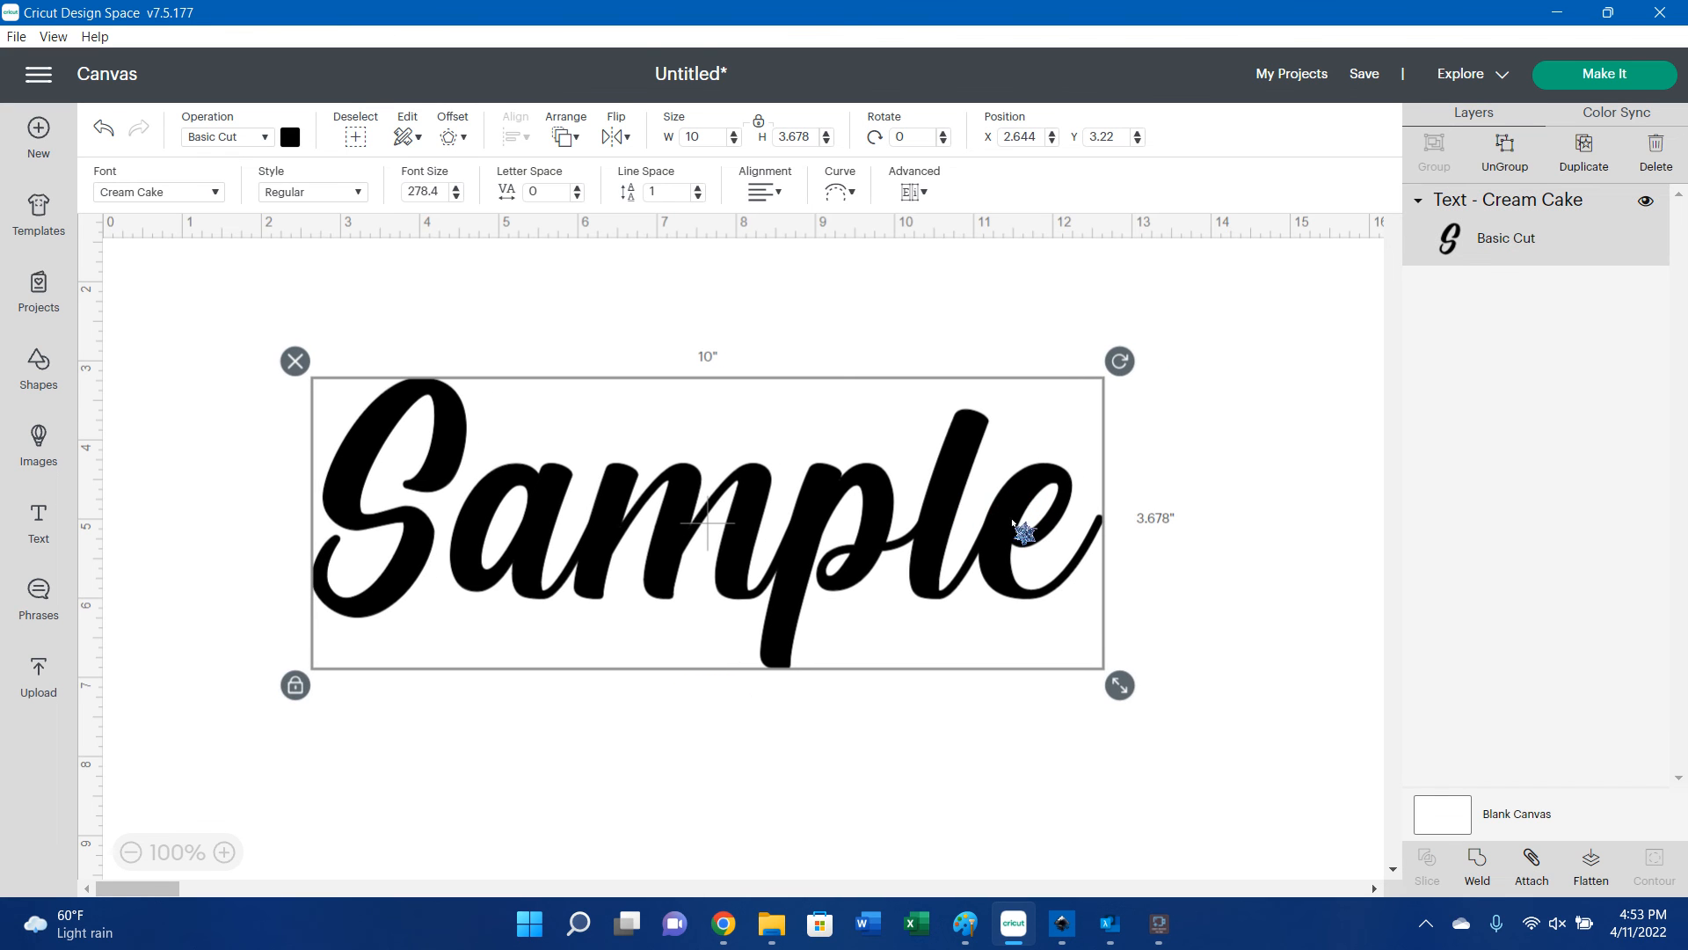
pyautogui.click(1505, 152)
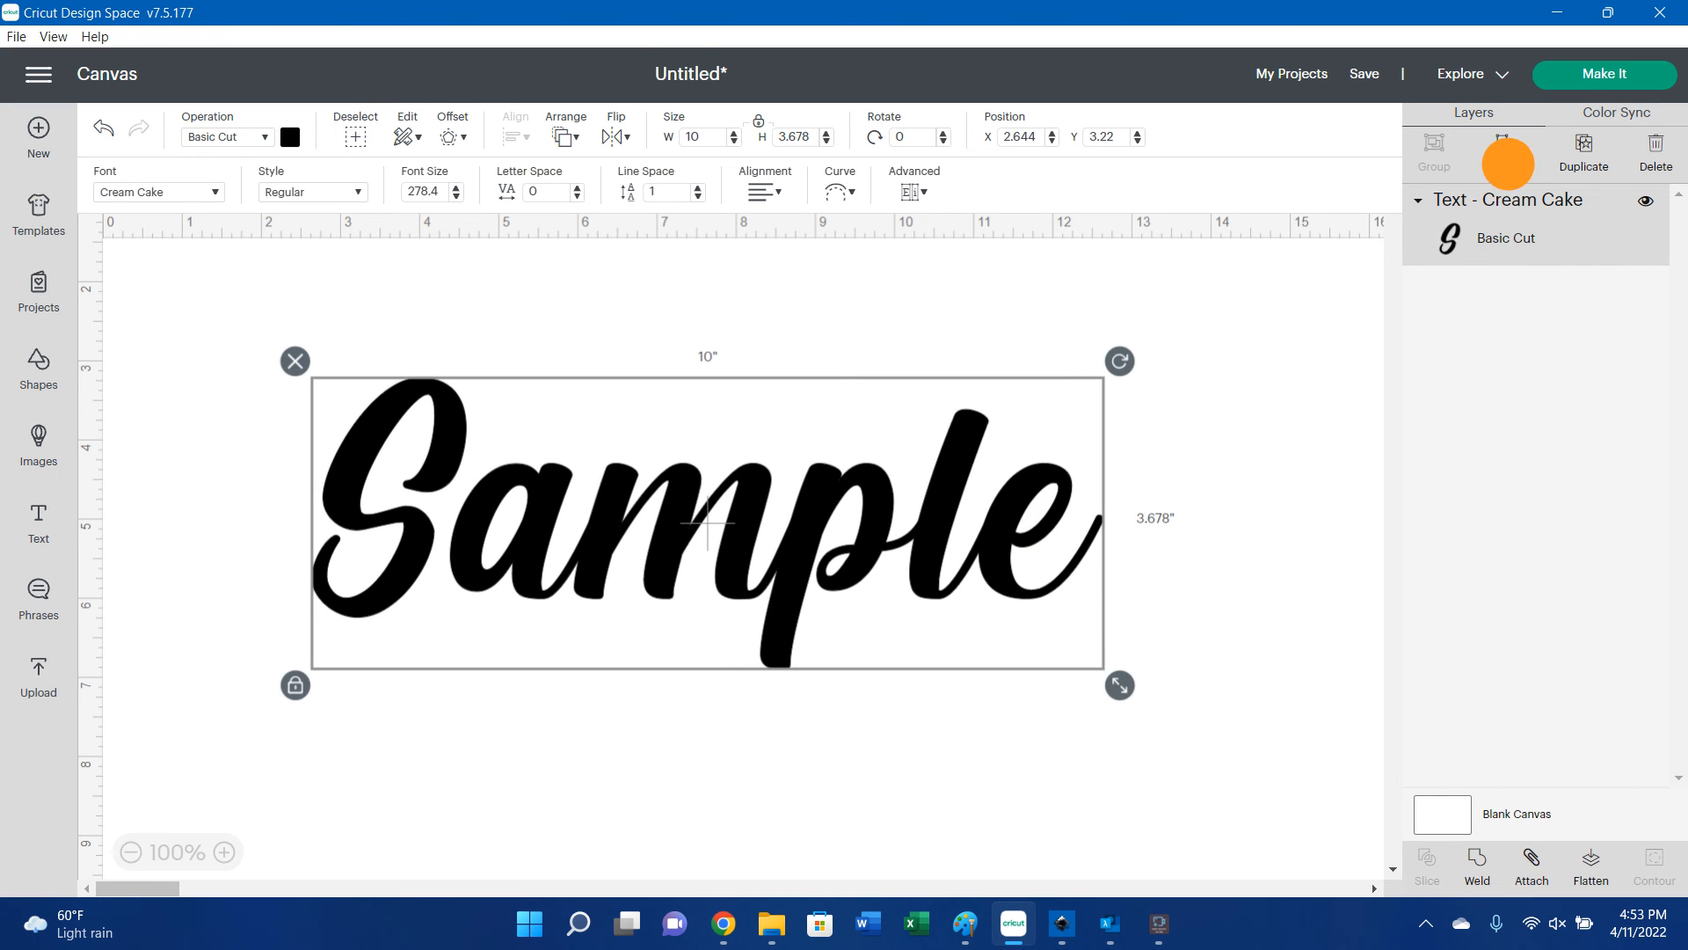
pyautogui.click(1580, 87)
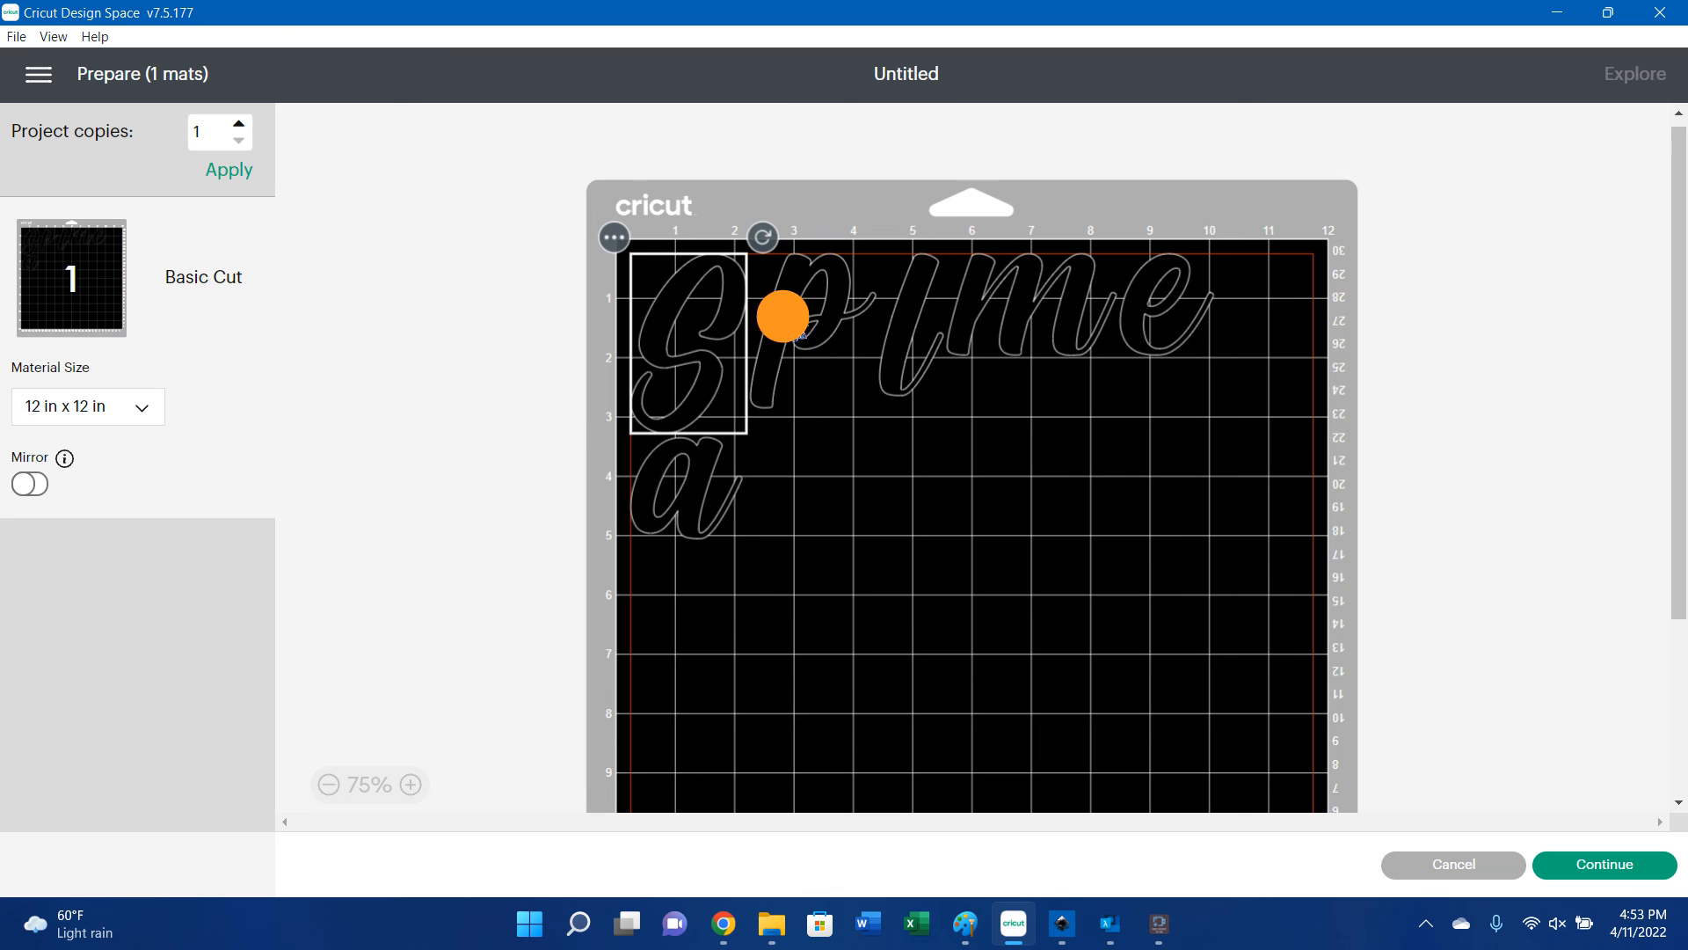
# Try to line up the "m" with "Sa" on the mat after moving "p" and "l" aside, and return to the canvas.
pyautogui.moveTo(783, 313); pyautogui.dragTo(884, 596)
pyautogui.moveTo(705, 519); pyautogui.dragTo(1142, 662)
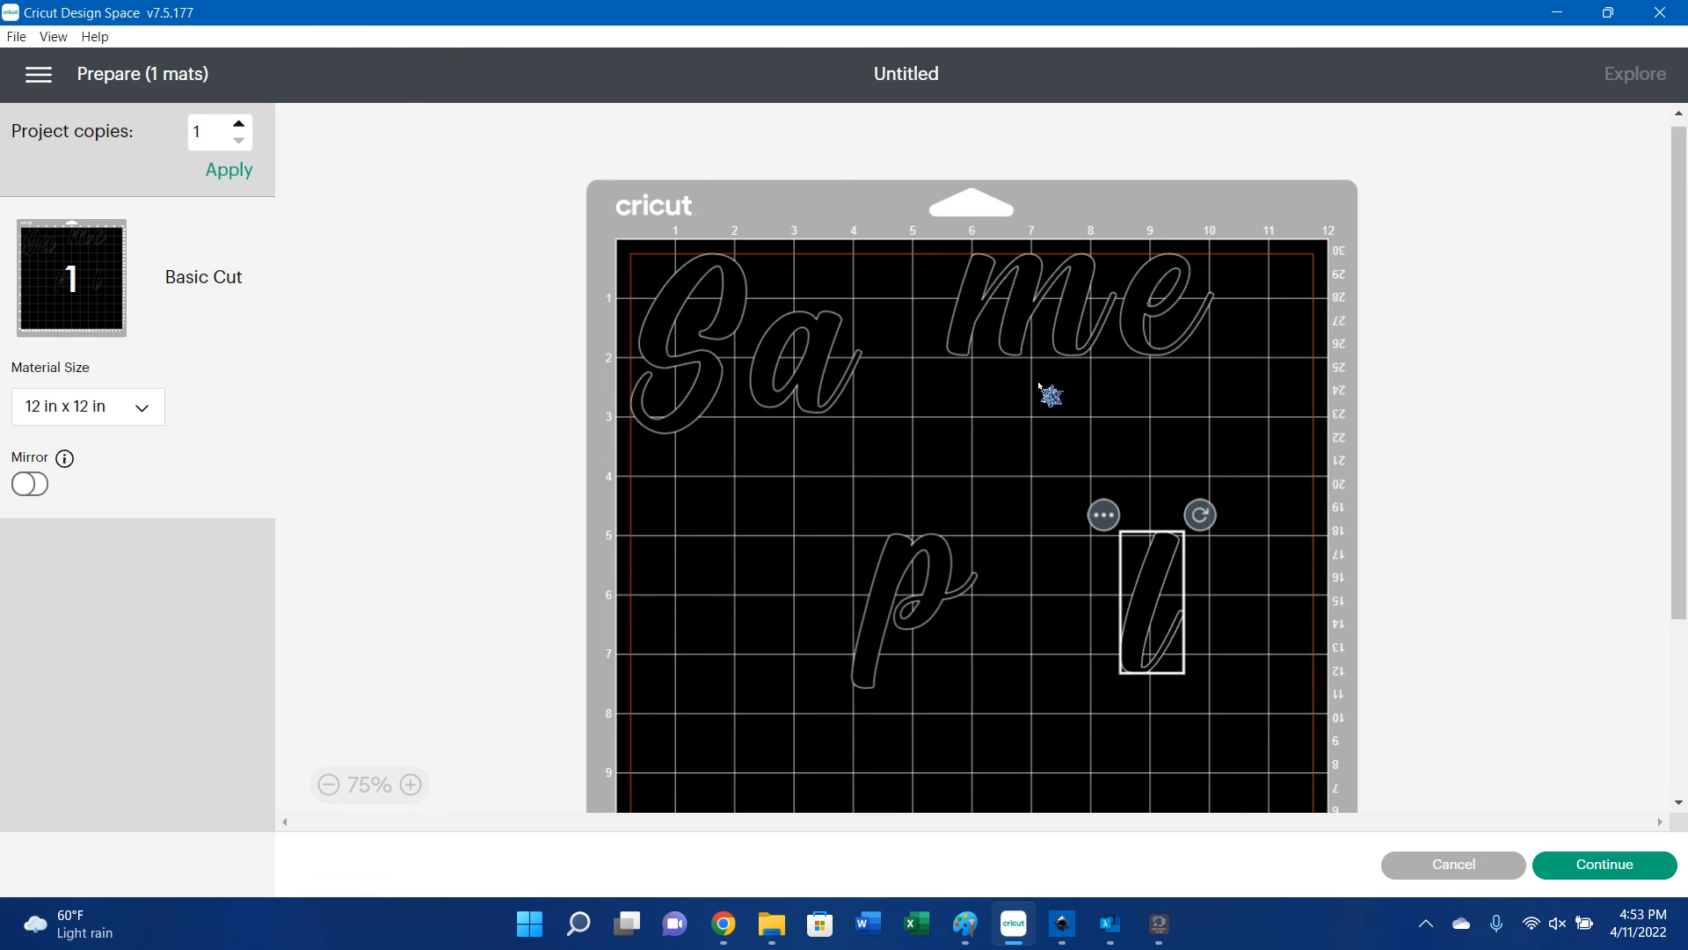
pyautogui.moveTo(1018, 348)
pyautogui.mouseDown()
pyautogui.moveTo(901, 399)
pyautogui.moveTo(908, 410)
pyautogui.mouseUp()
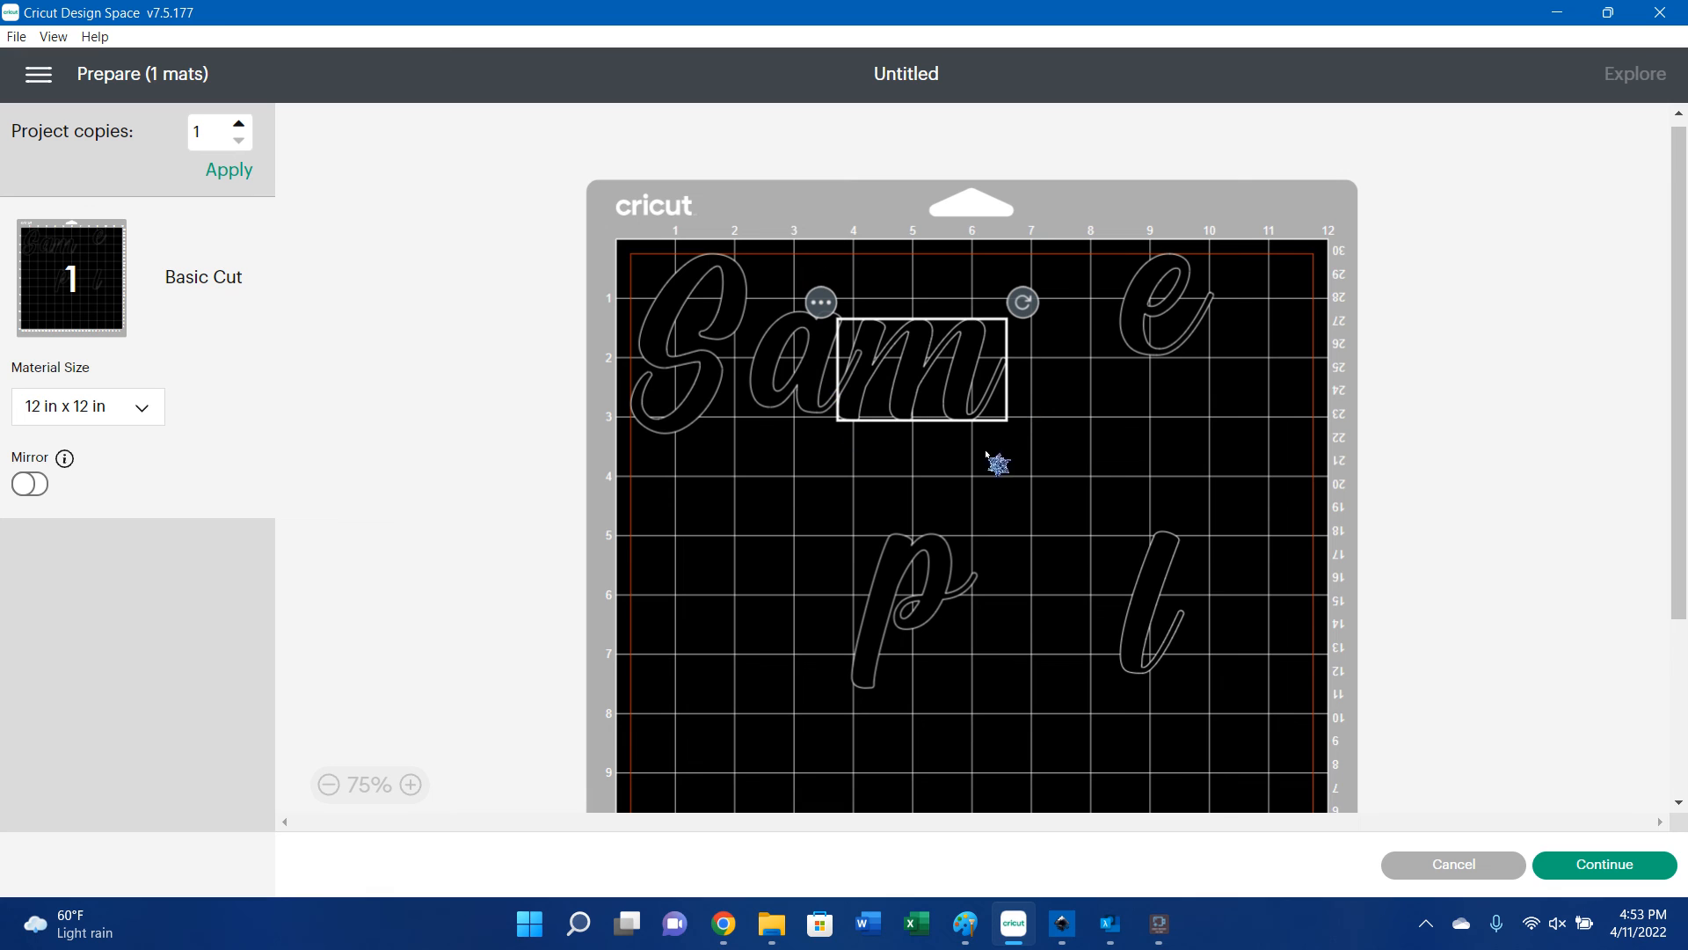
pyautogui.click(1038, 448)
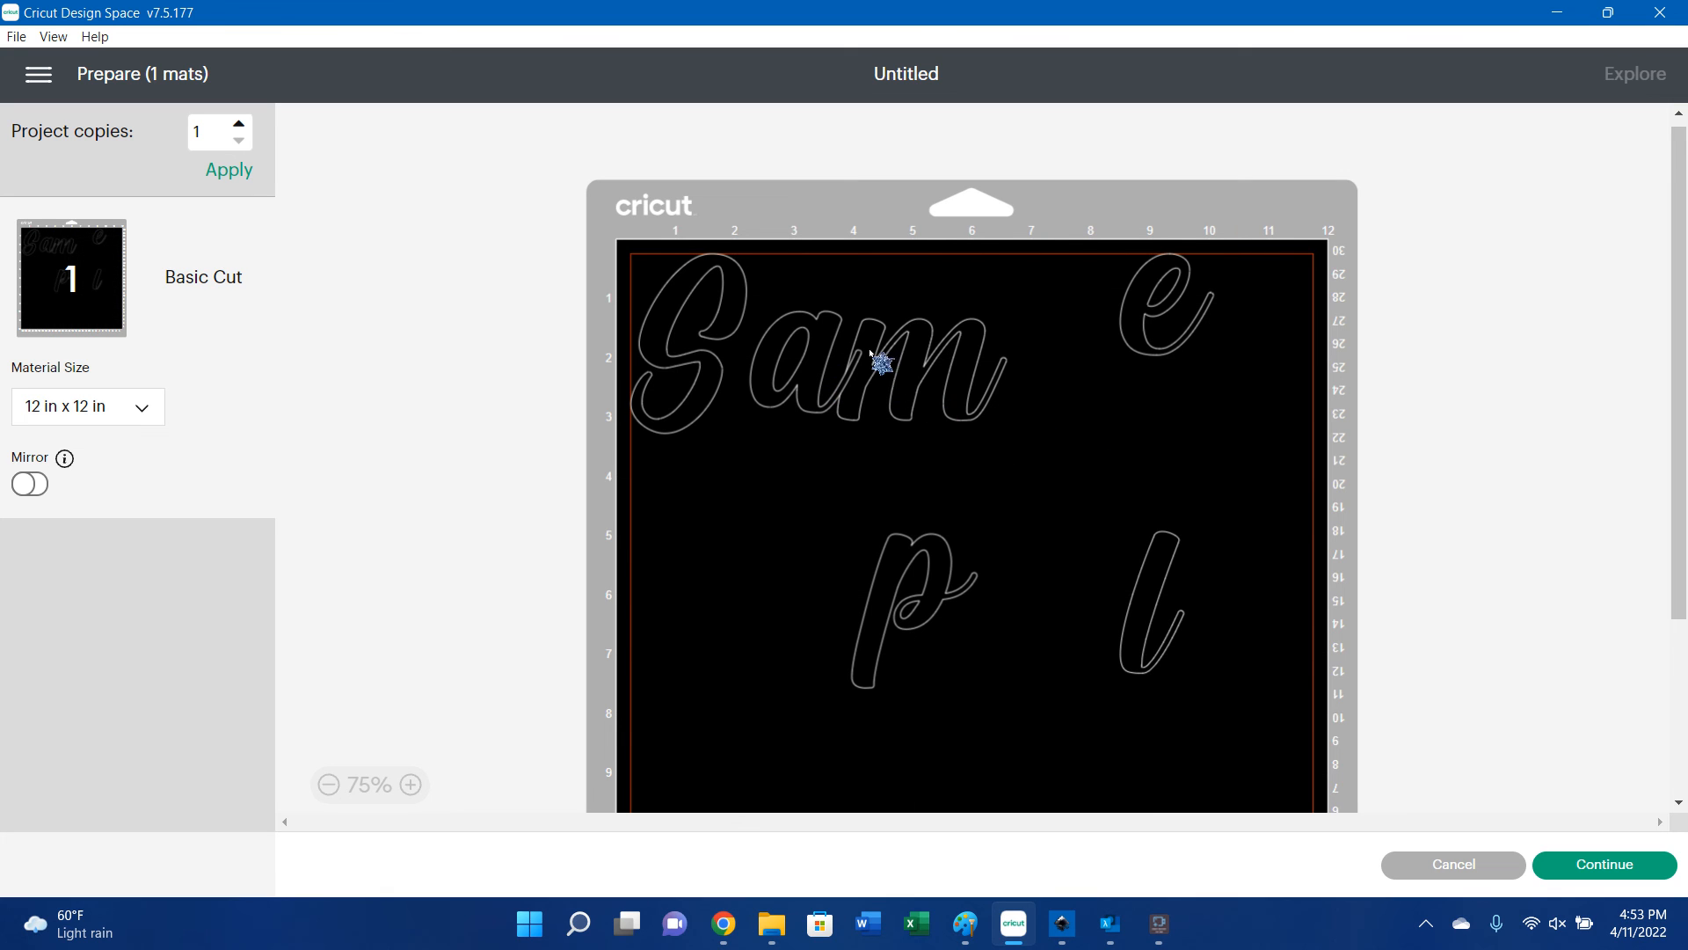
pyautogui.click(1452, 865)
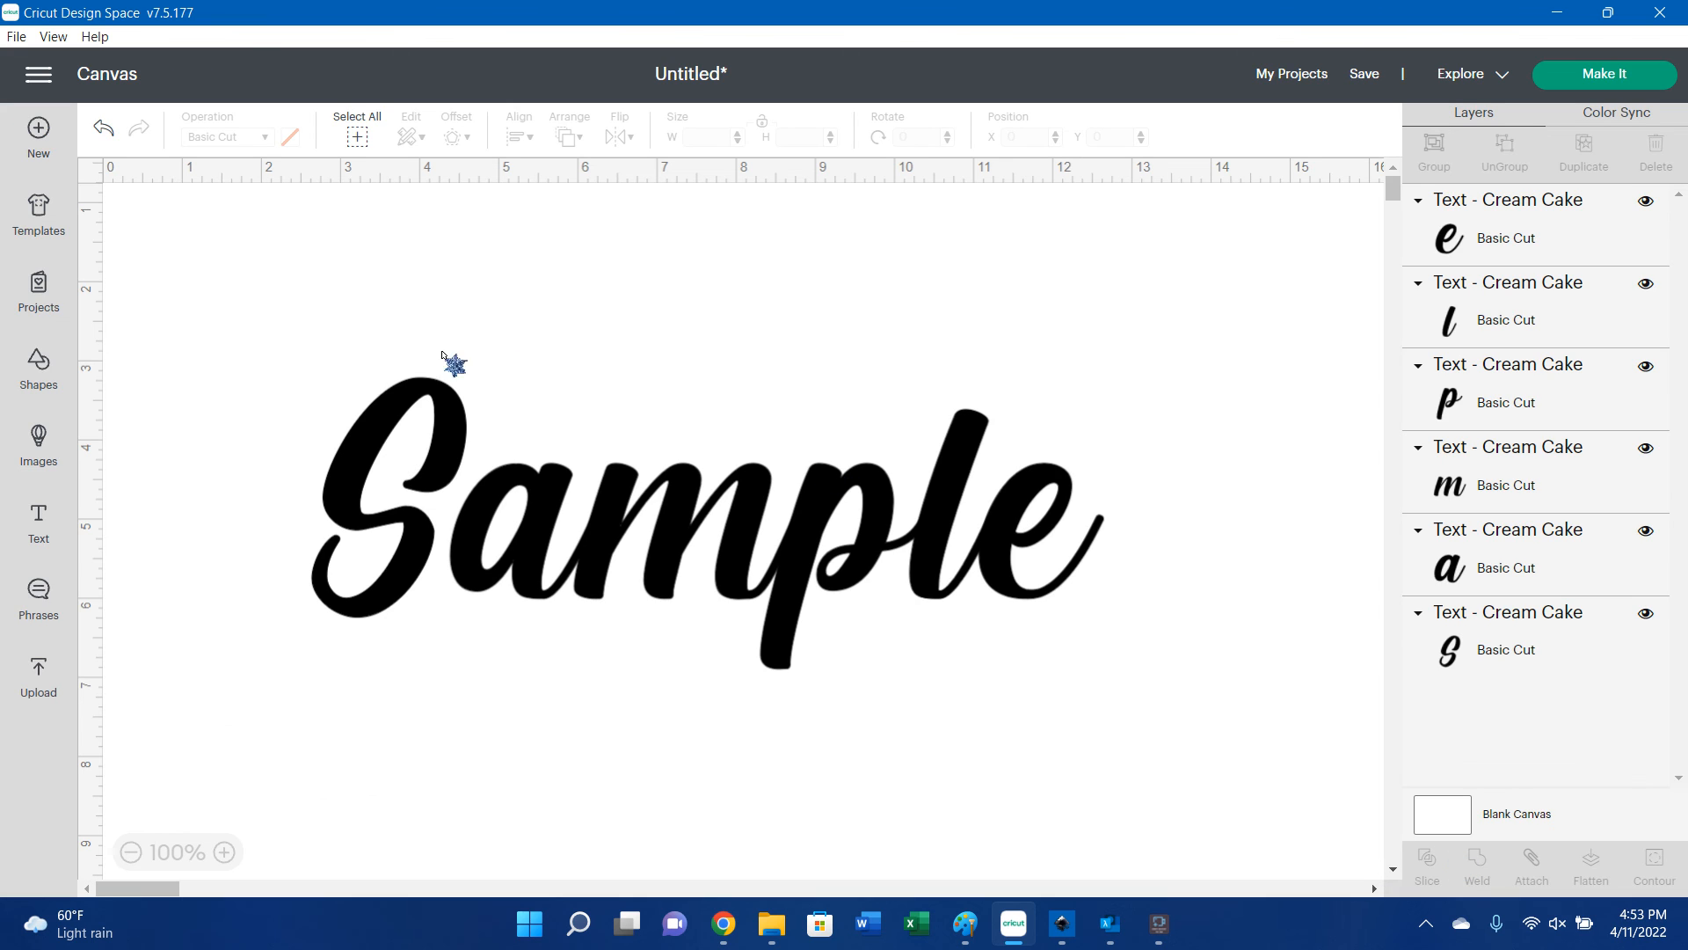
# Try welding all the black "Sample" letters into one shape, and undo the weld.
pyautogui.click(369, 355)
pyautogui.moveTo(369, 355); pyautogui.dragTo(1205, 732)
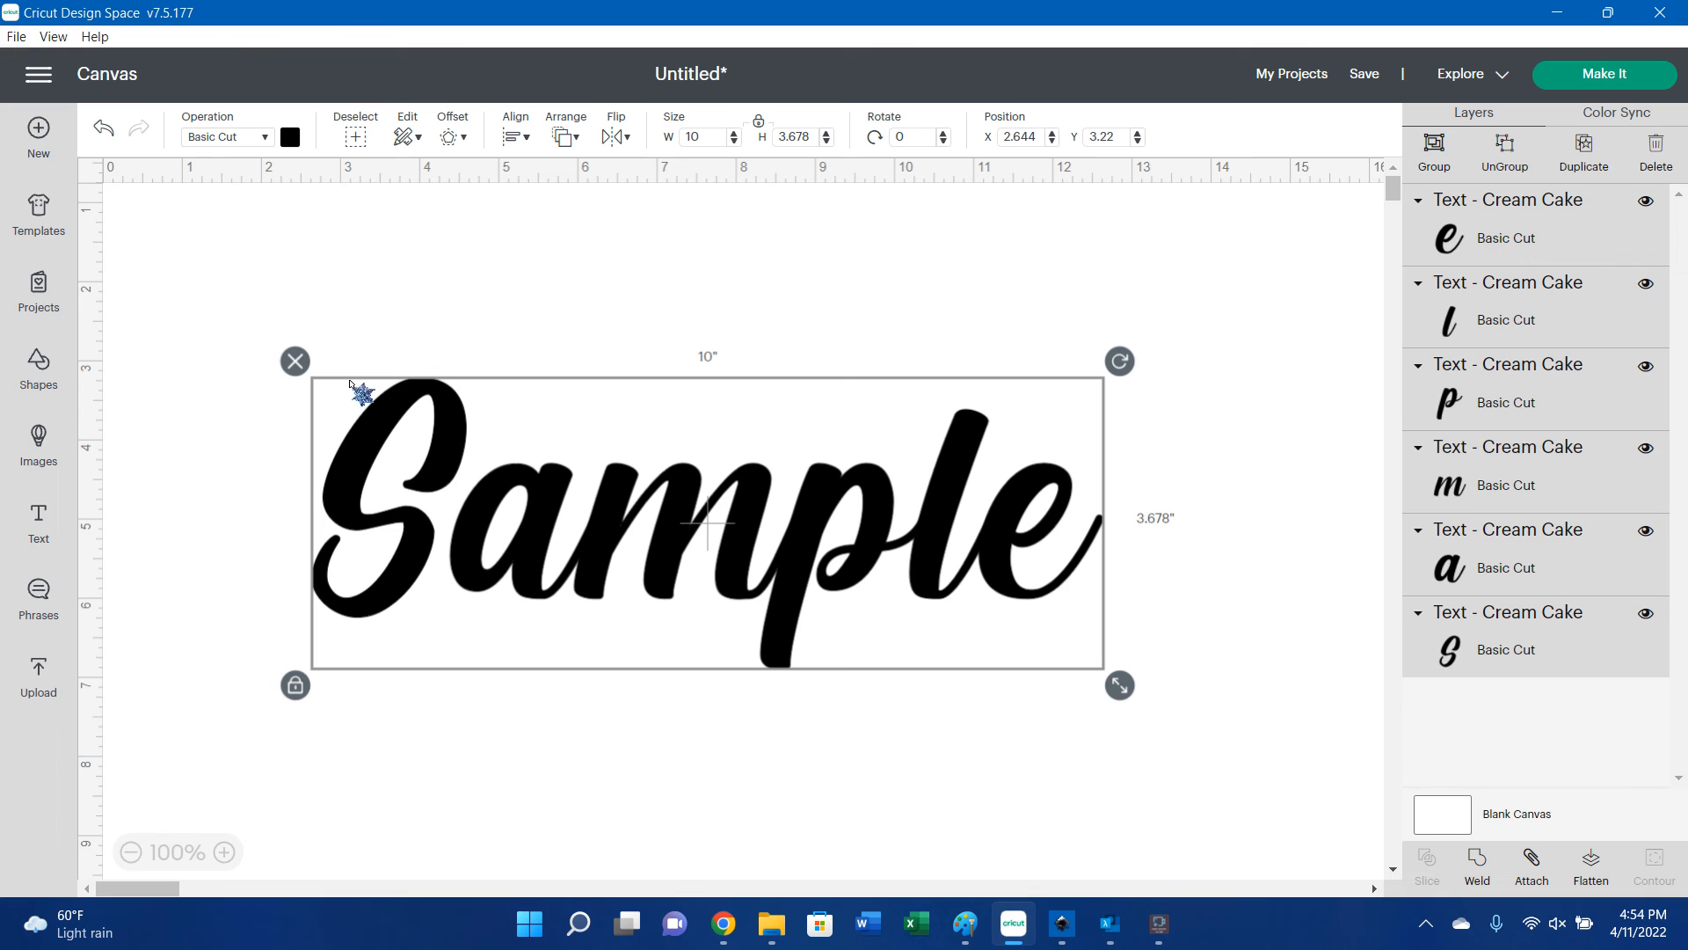
pyautogui.click(1478, 862)
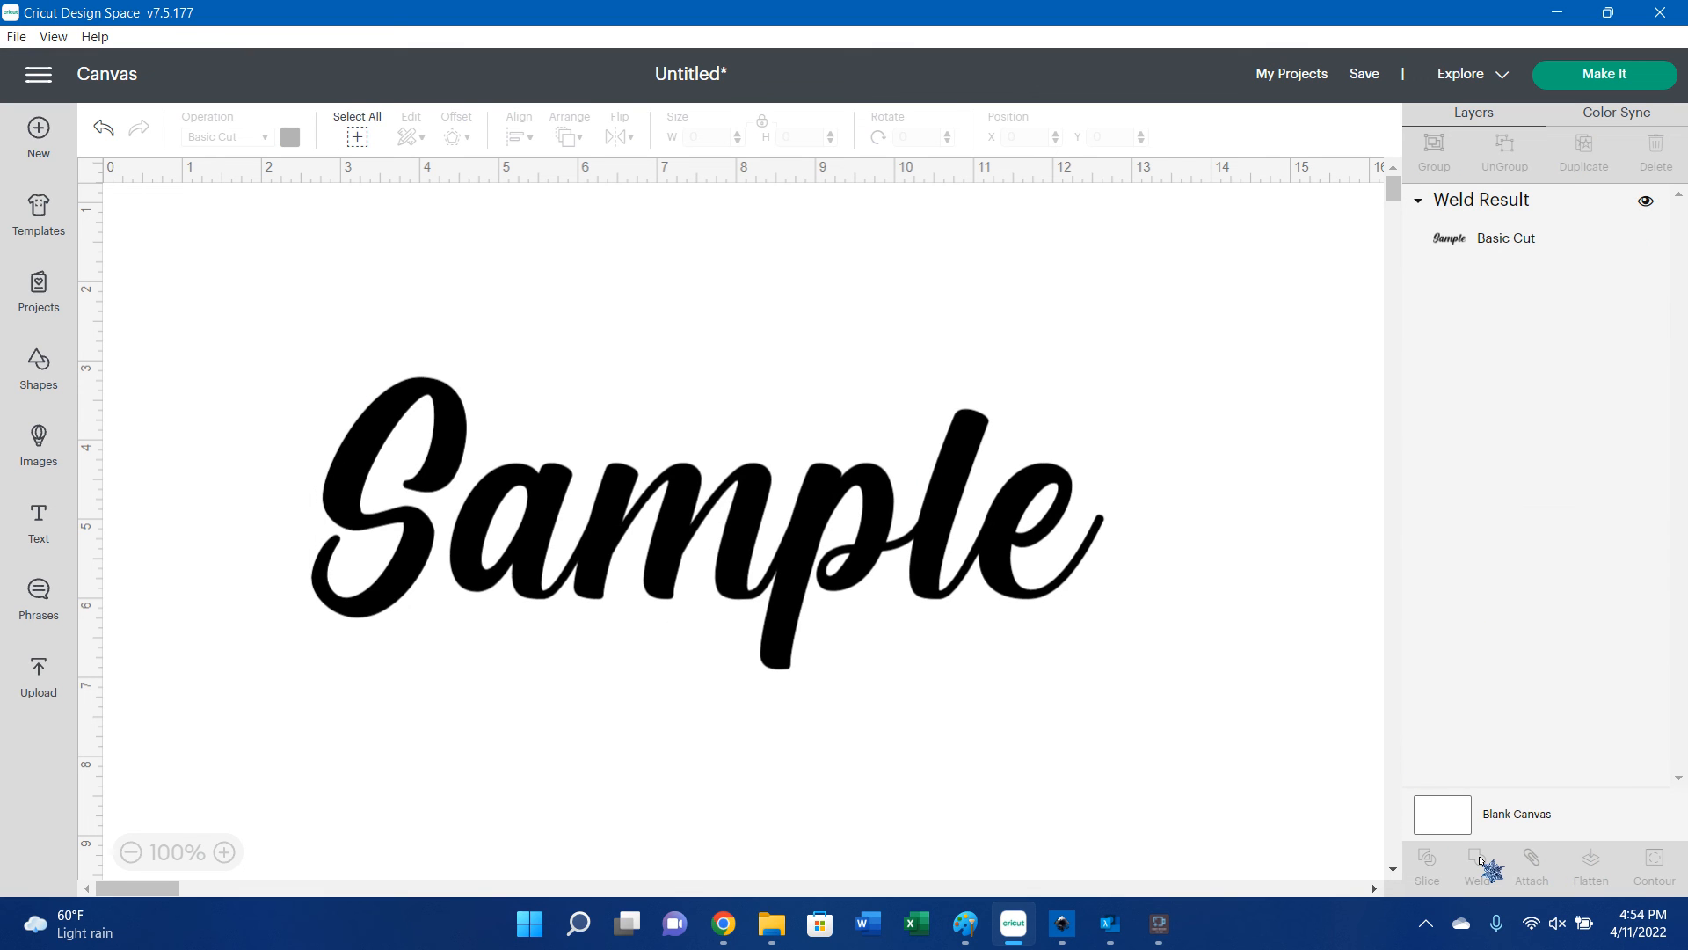
pyautogui.hotkey('ctrl', 'z')
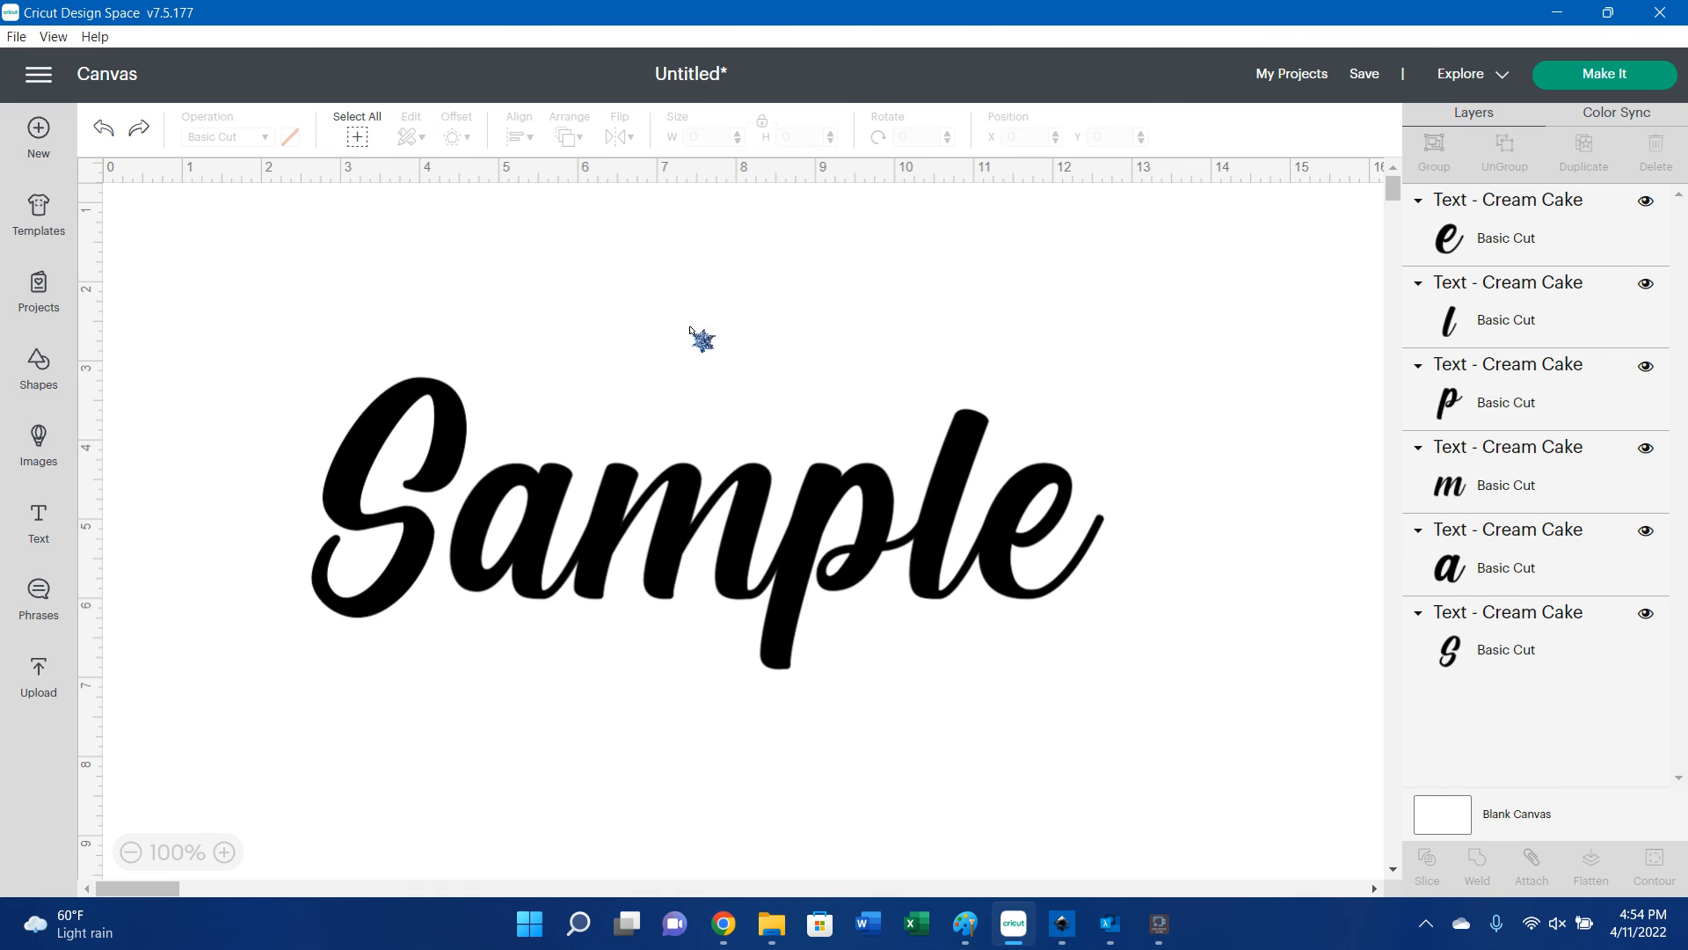
pyautogui.click(627, 510)
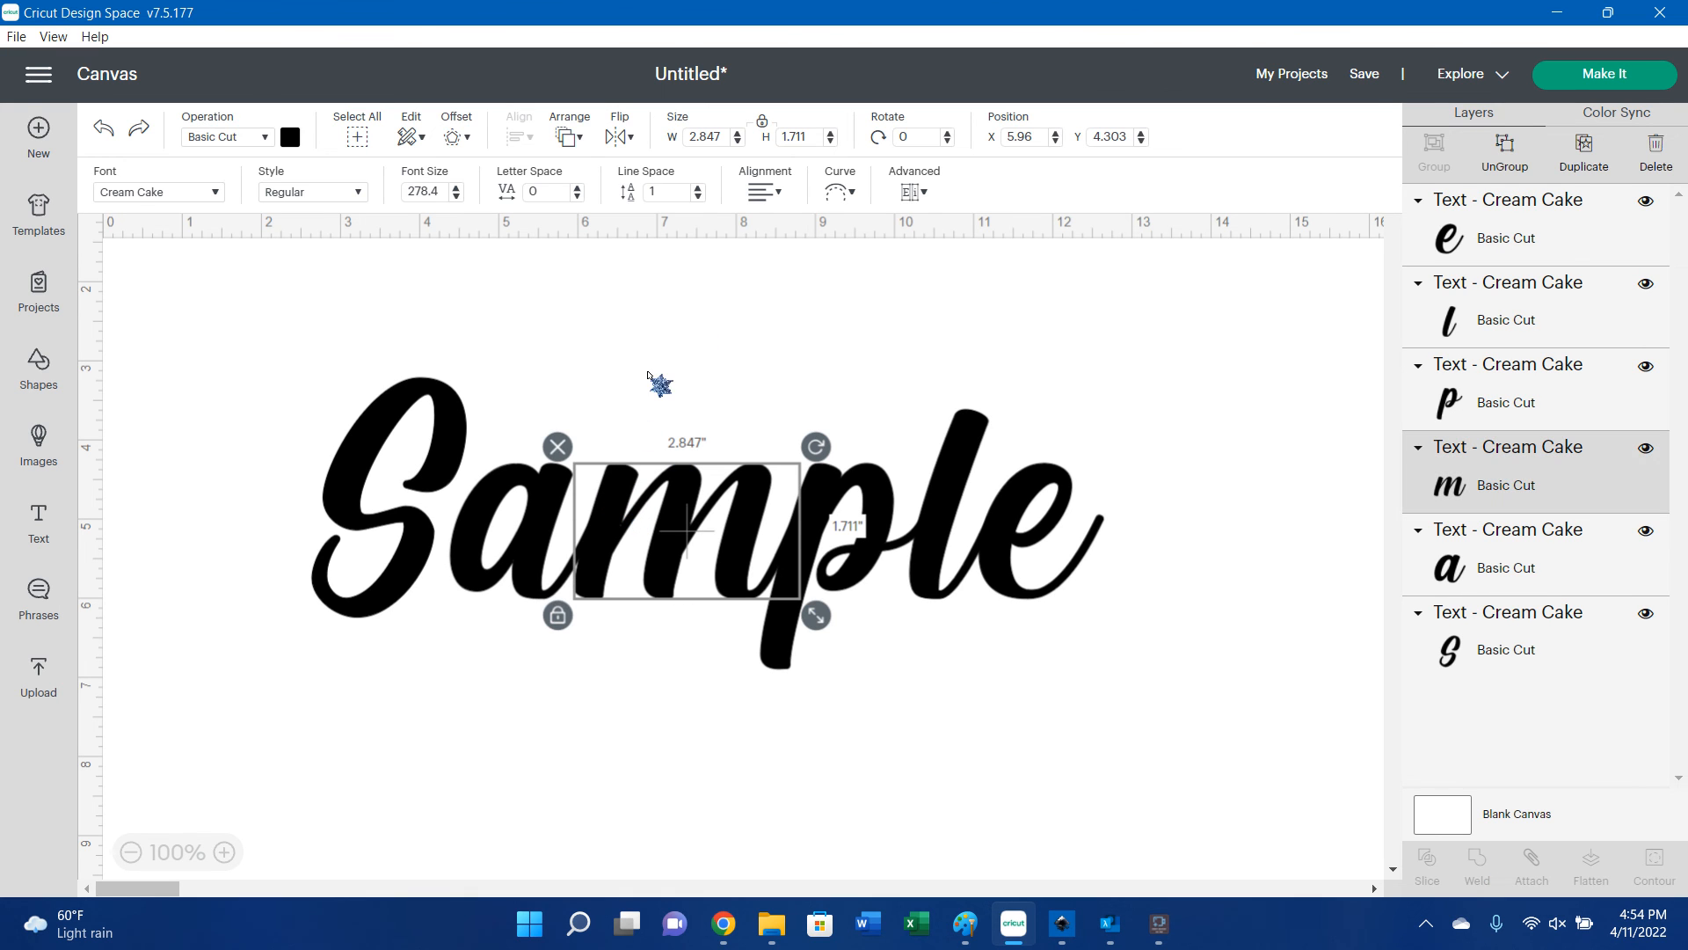
pyautogui.click(656, 380)
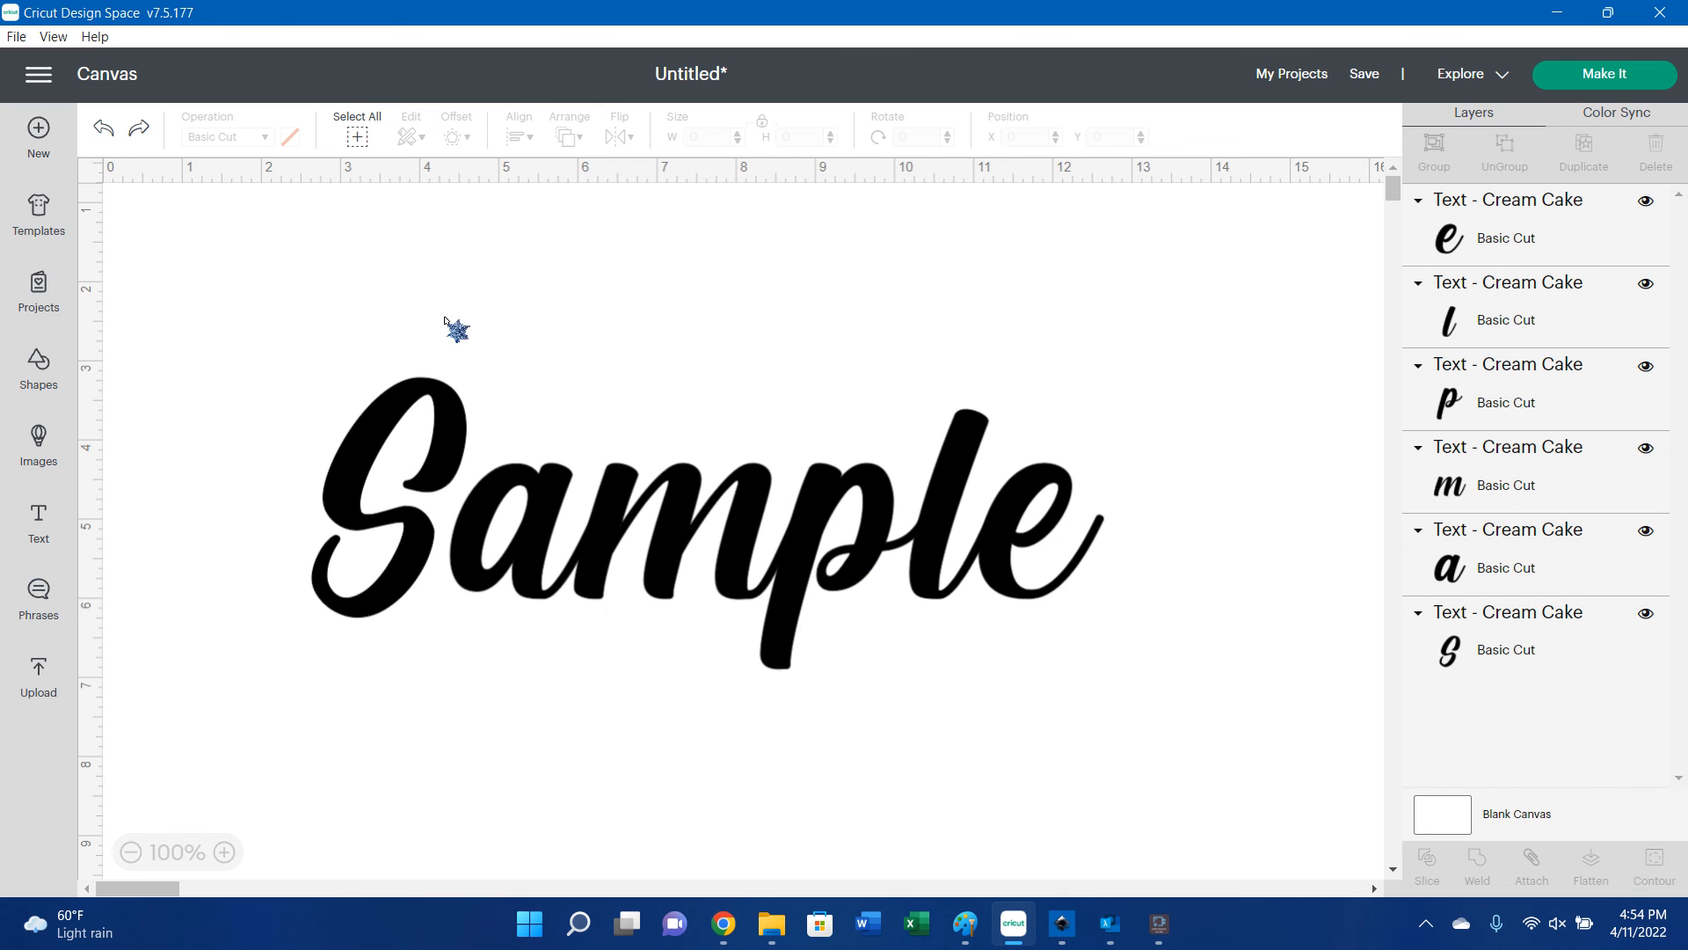
# Recolor all the "Sample" letters light purple, and try welding them before undoing the weld.
pyautogui.moveTo(332, 332); pyautogui.dragTo(1149, 731)
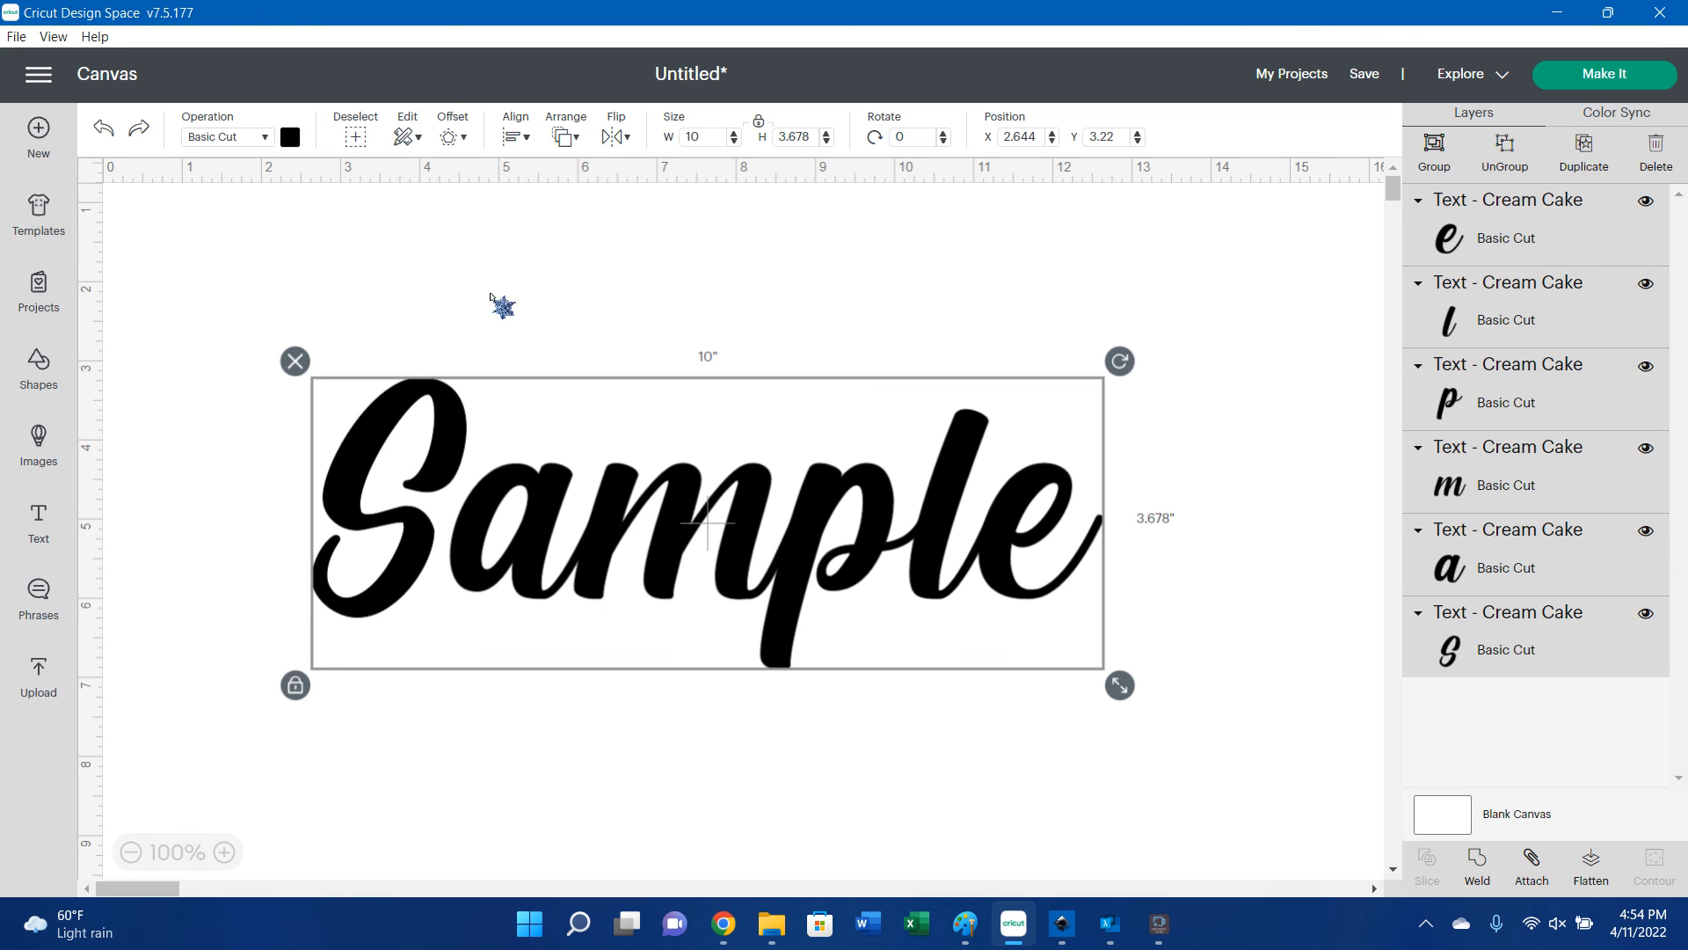
pyautogui.click(289, 138)
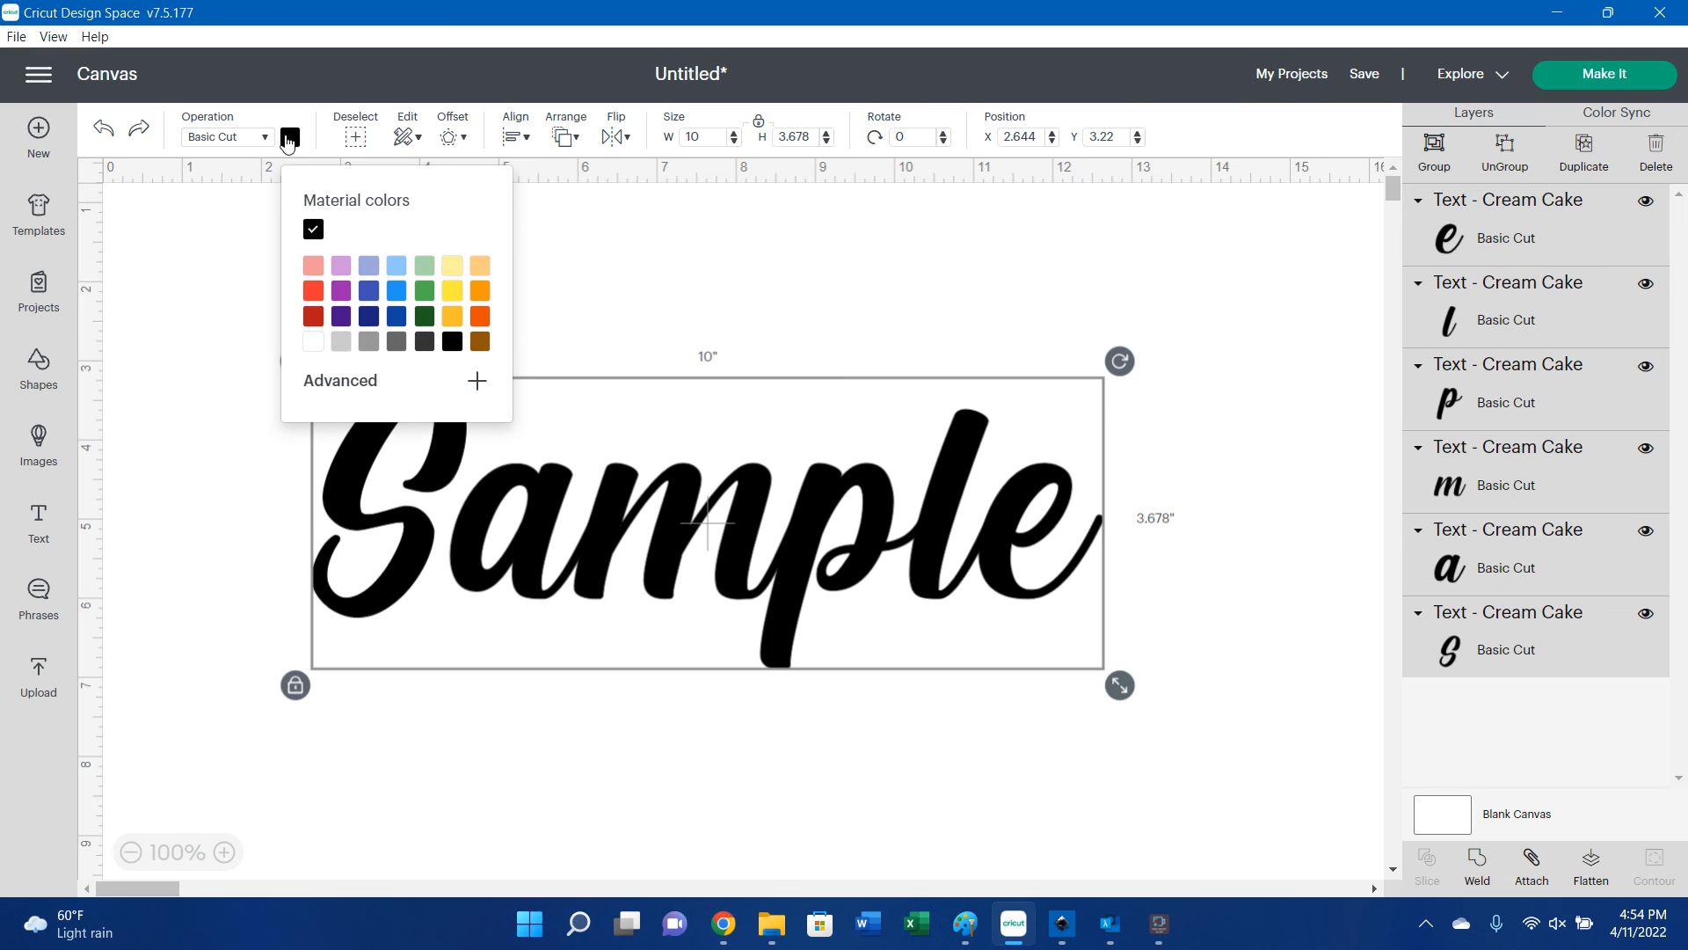
pyautogui.click(342, 279)
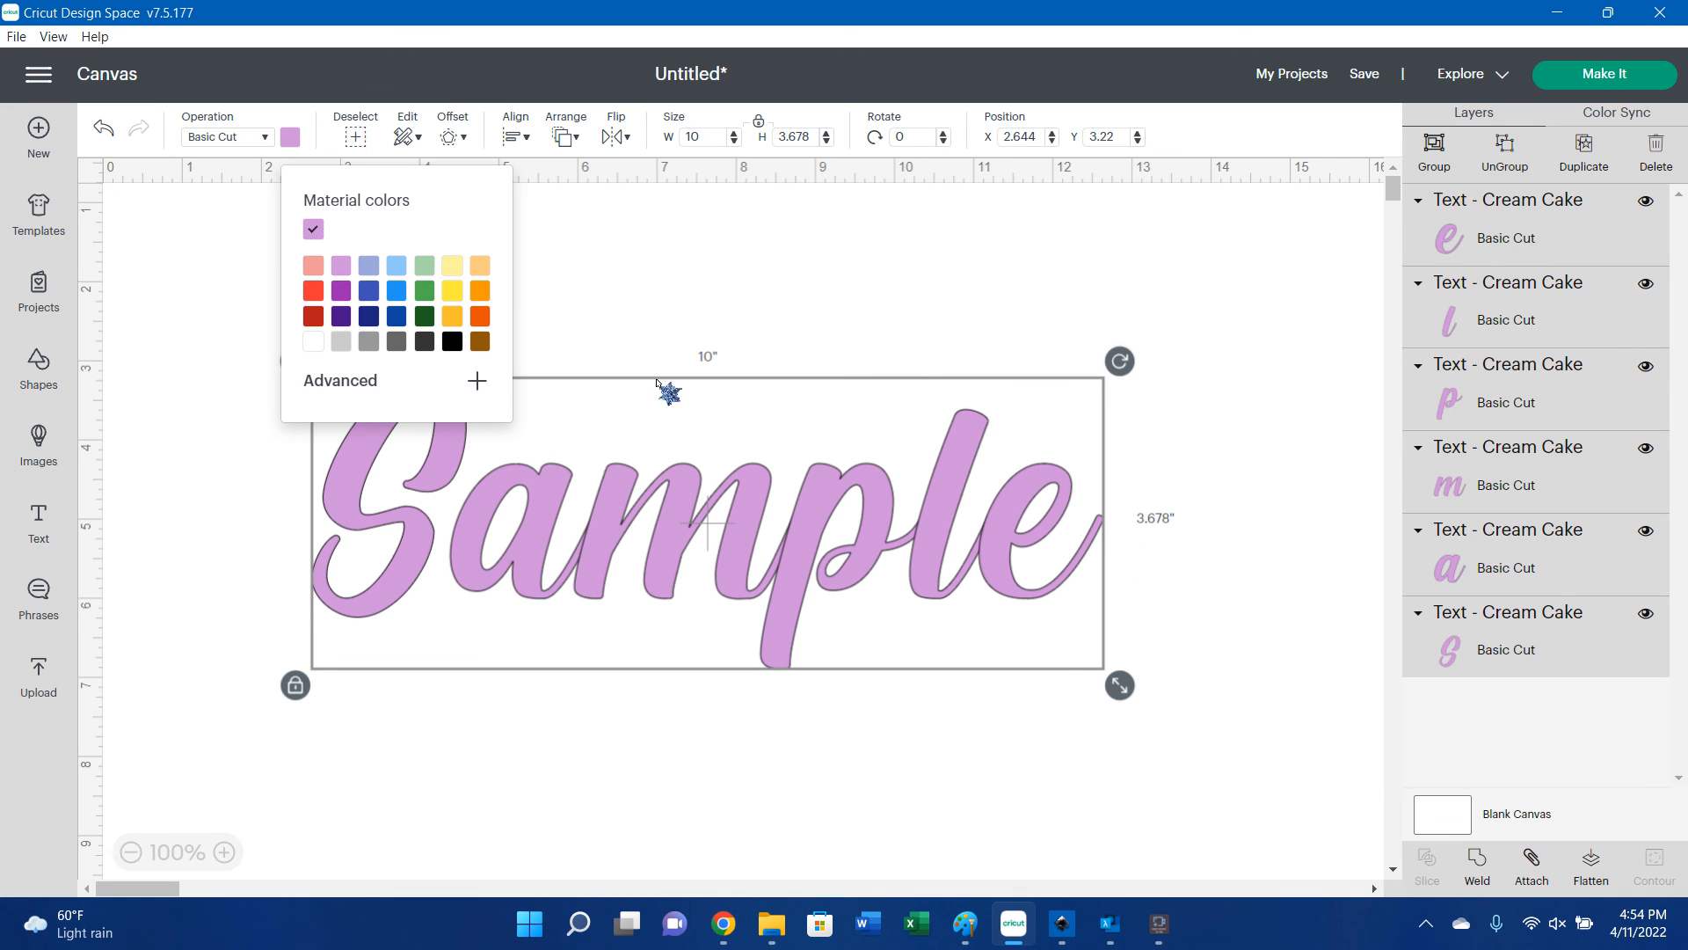
pyautogui.click(290, 137)
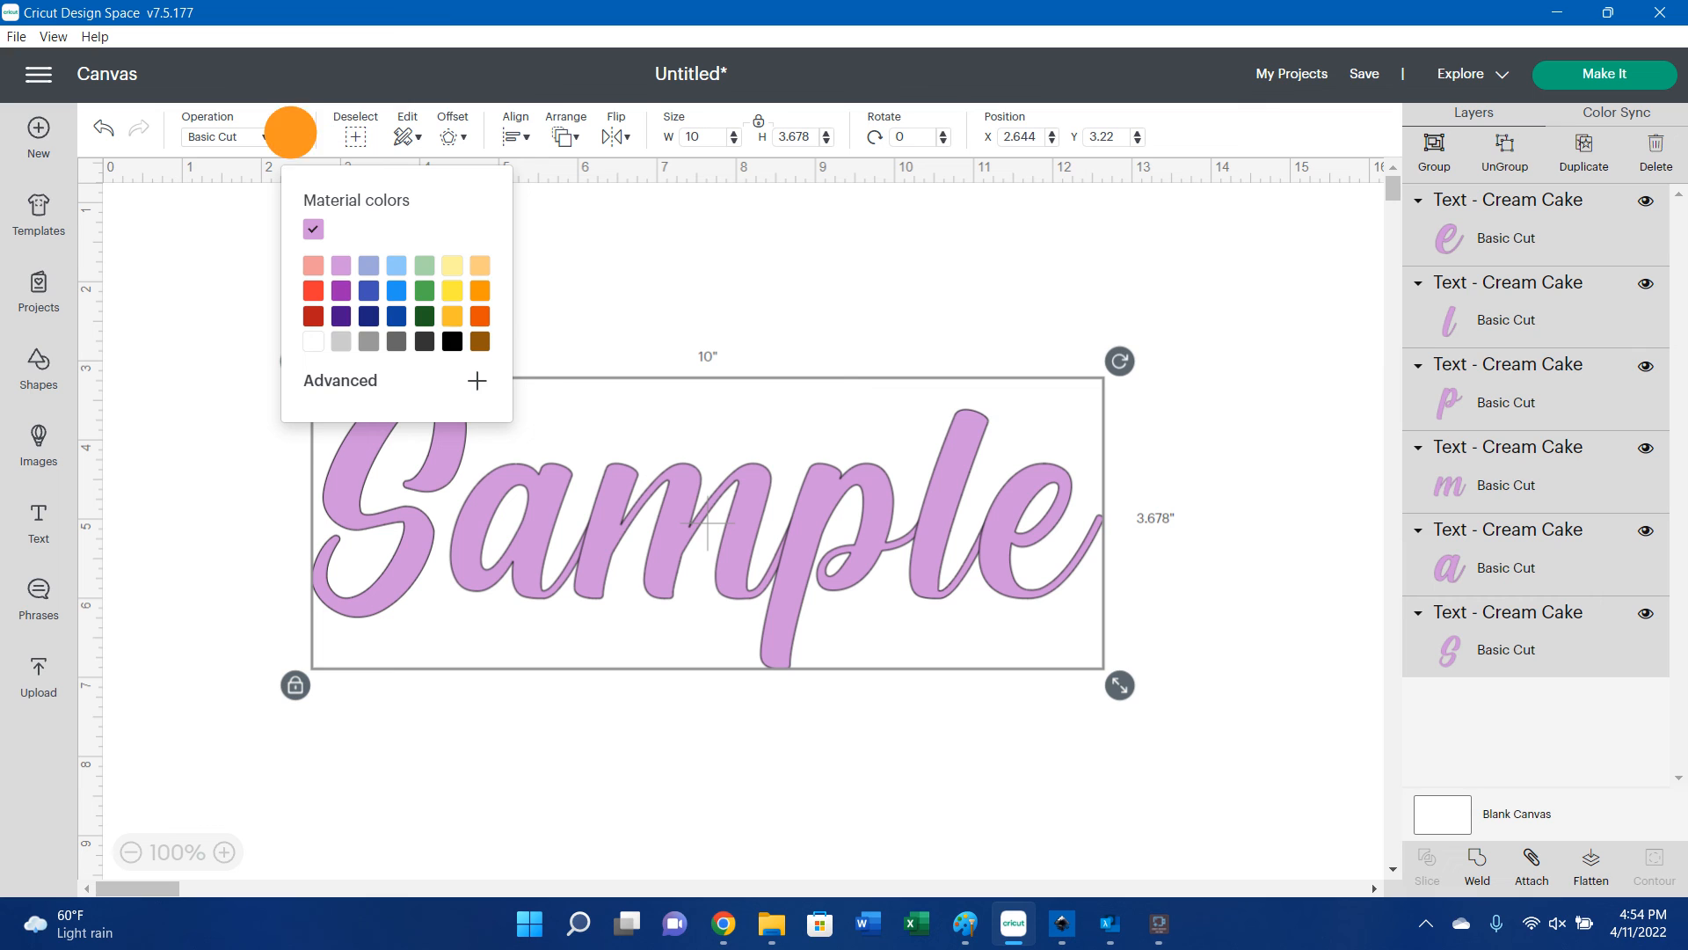
pyautogui.click(1484, 877)
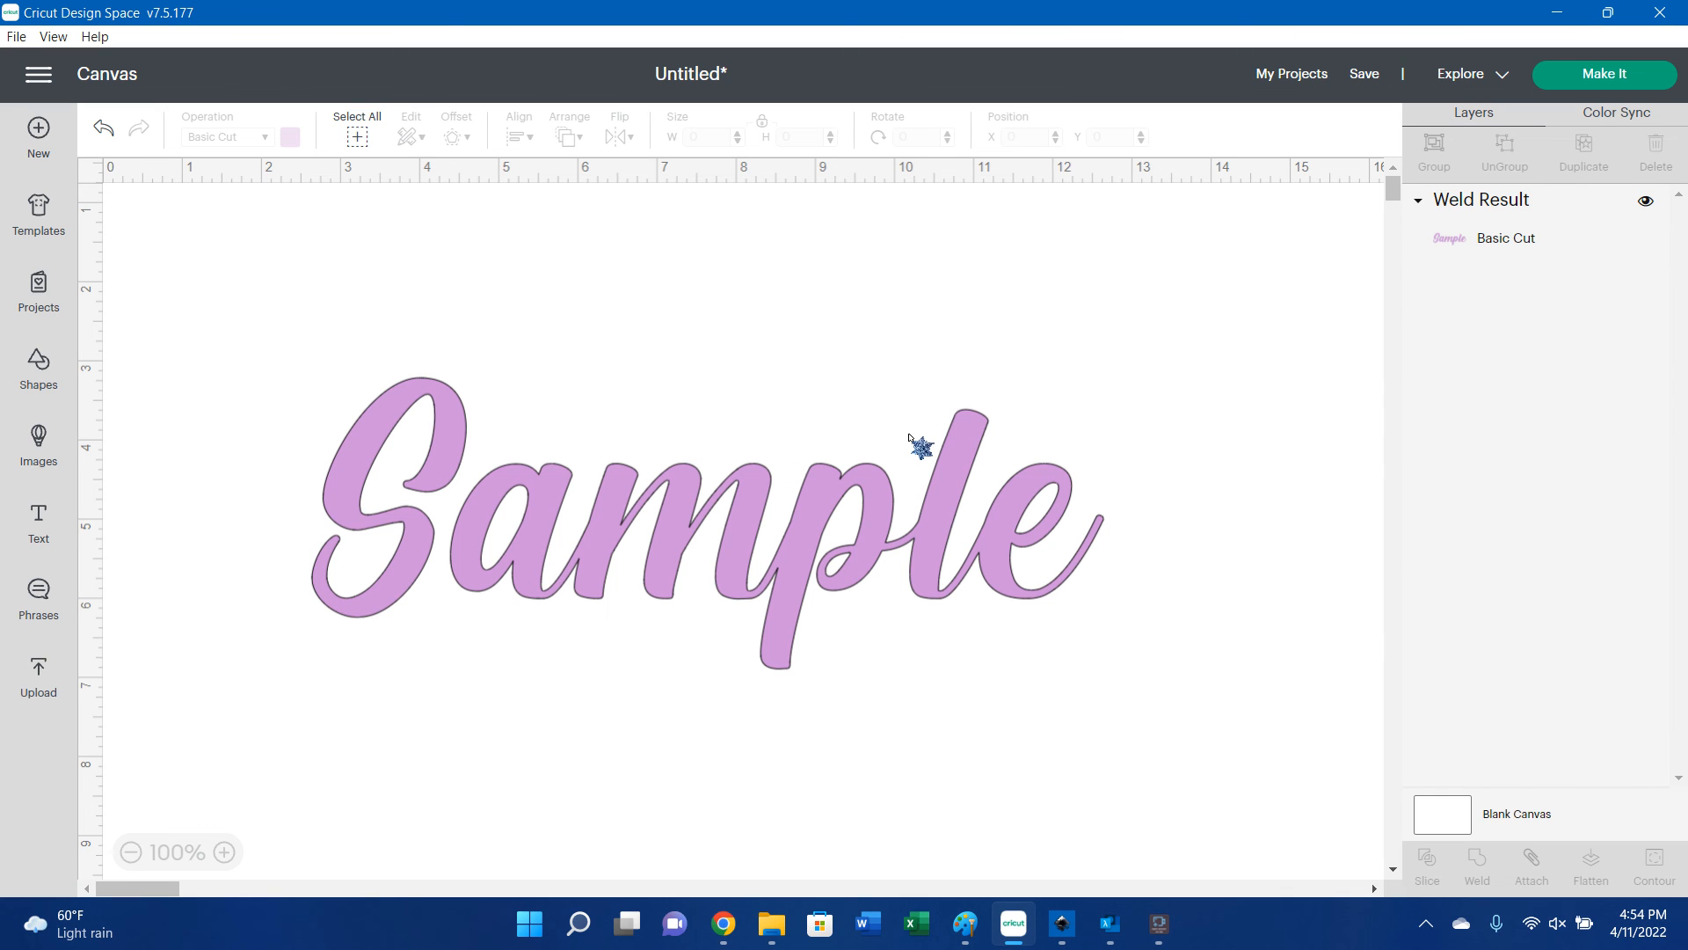
pyautogui.hotkey('ctrl', 'z')
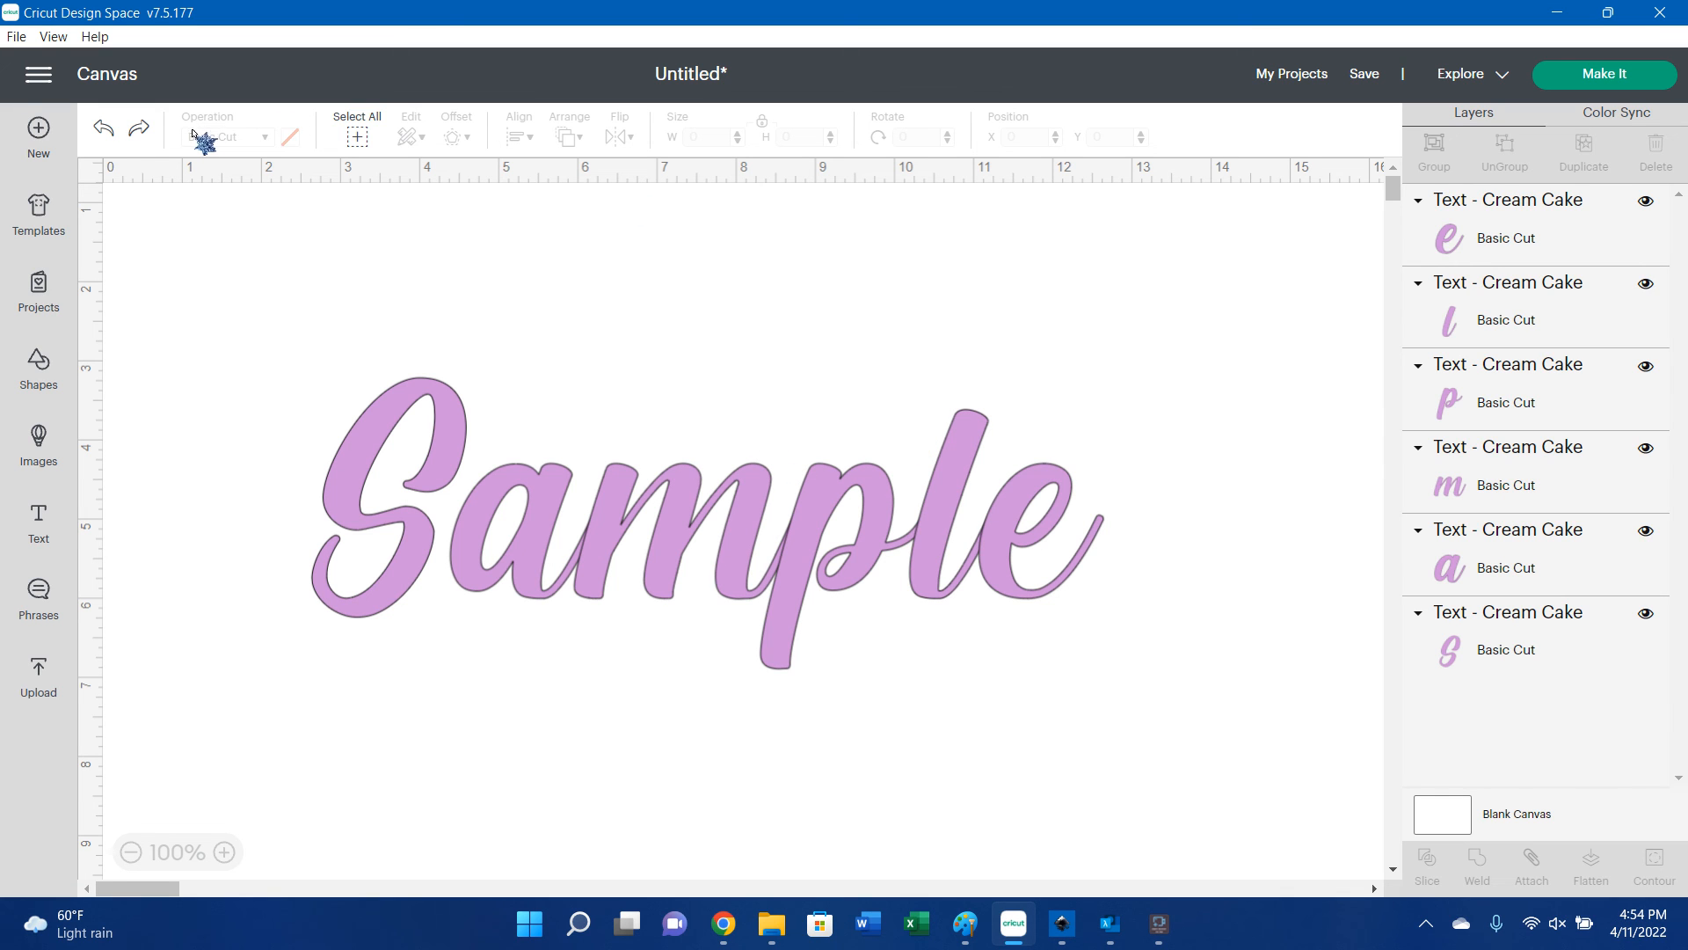
# Shift "e" slightly toward "l" and "m" and "a" away from "S", and try welding the whole word before undoing the weld.
pyautogui.click(993, 574)
pyautogui.moveTo(992, 570); pyautogui.dragTo(975, 574)
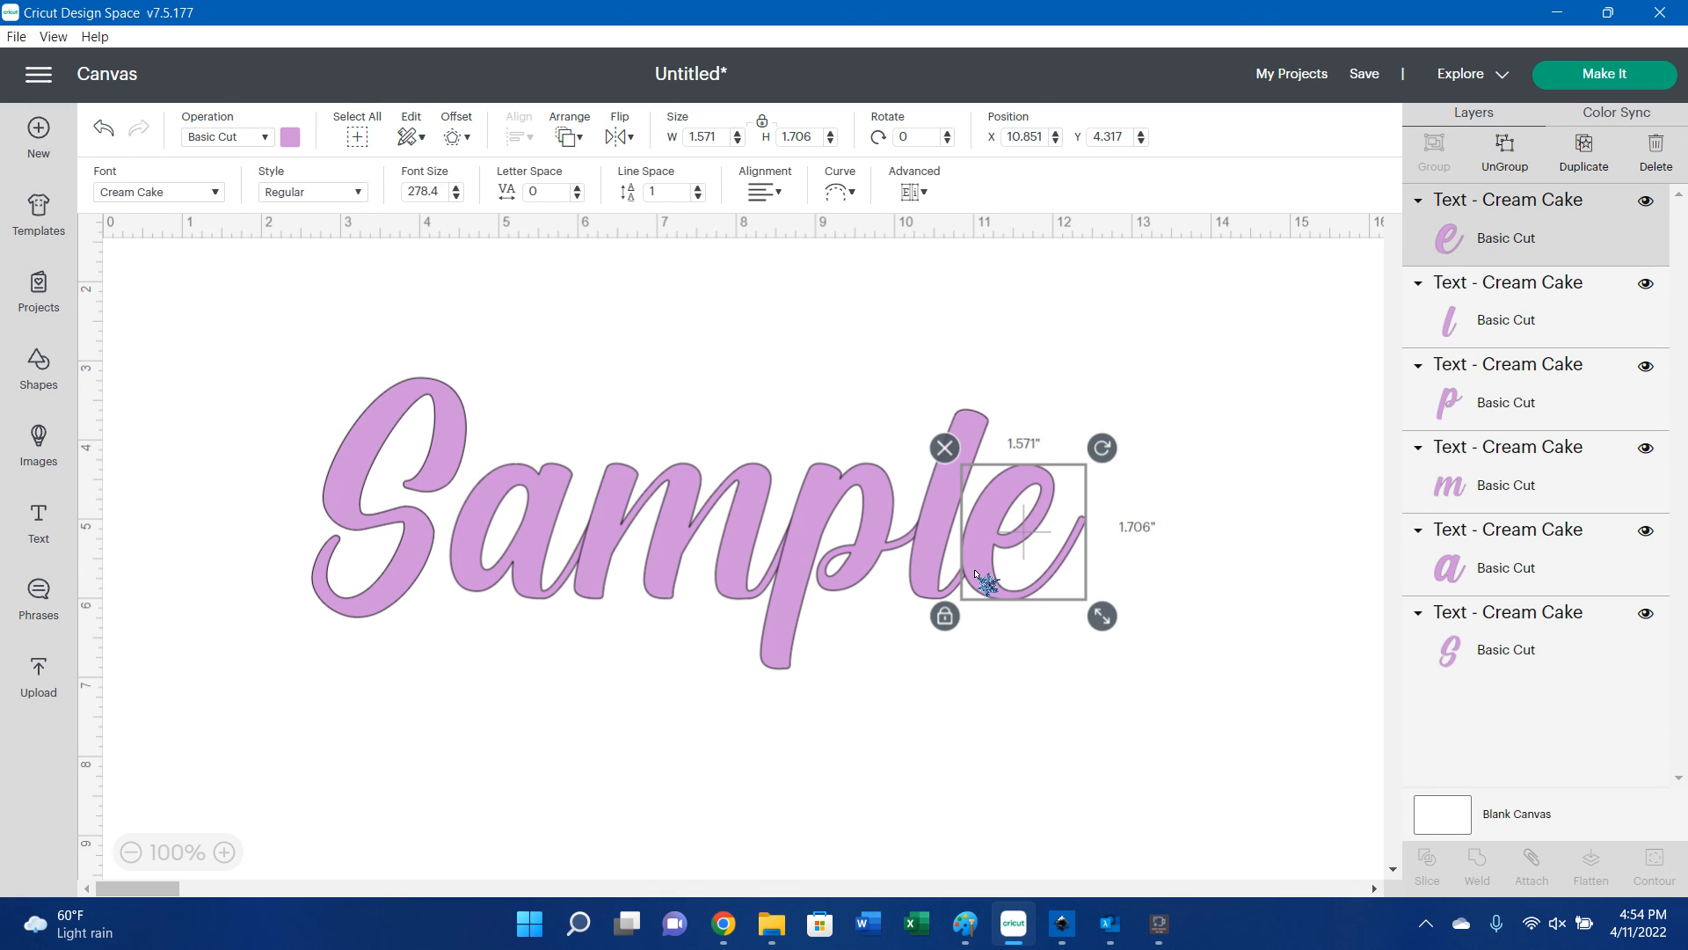
pyautogui.moveTo(730, 557); pyautogui.dragTo(748, 555)
pyautogui.moveTo(536, 556); pyautogui.dragTo(571, 559)
pyautogui.moveTo(321, 314); pyautogui.dragTo(1285, 778)
pyautogui.click(1475, 870)
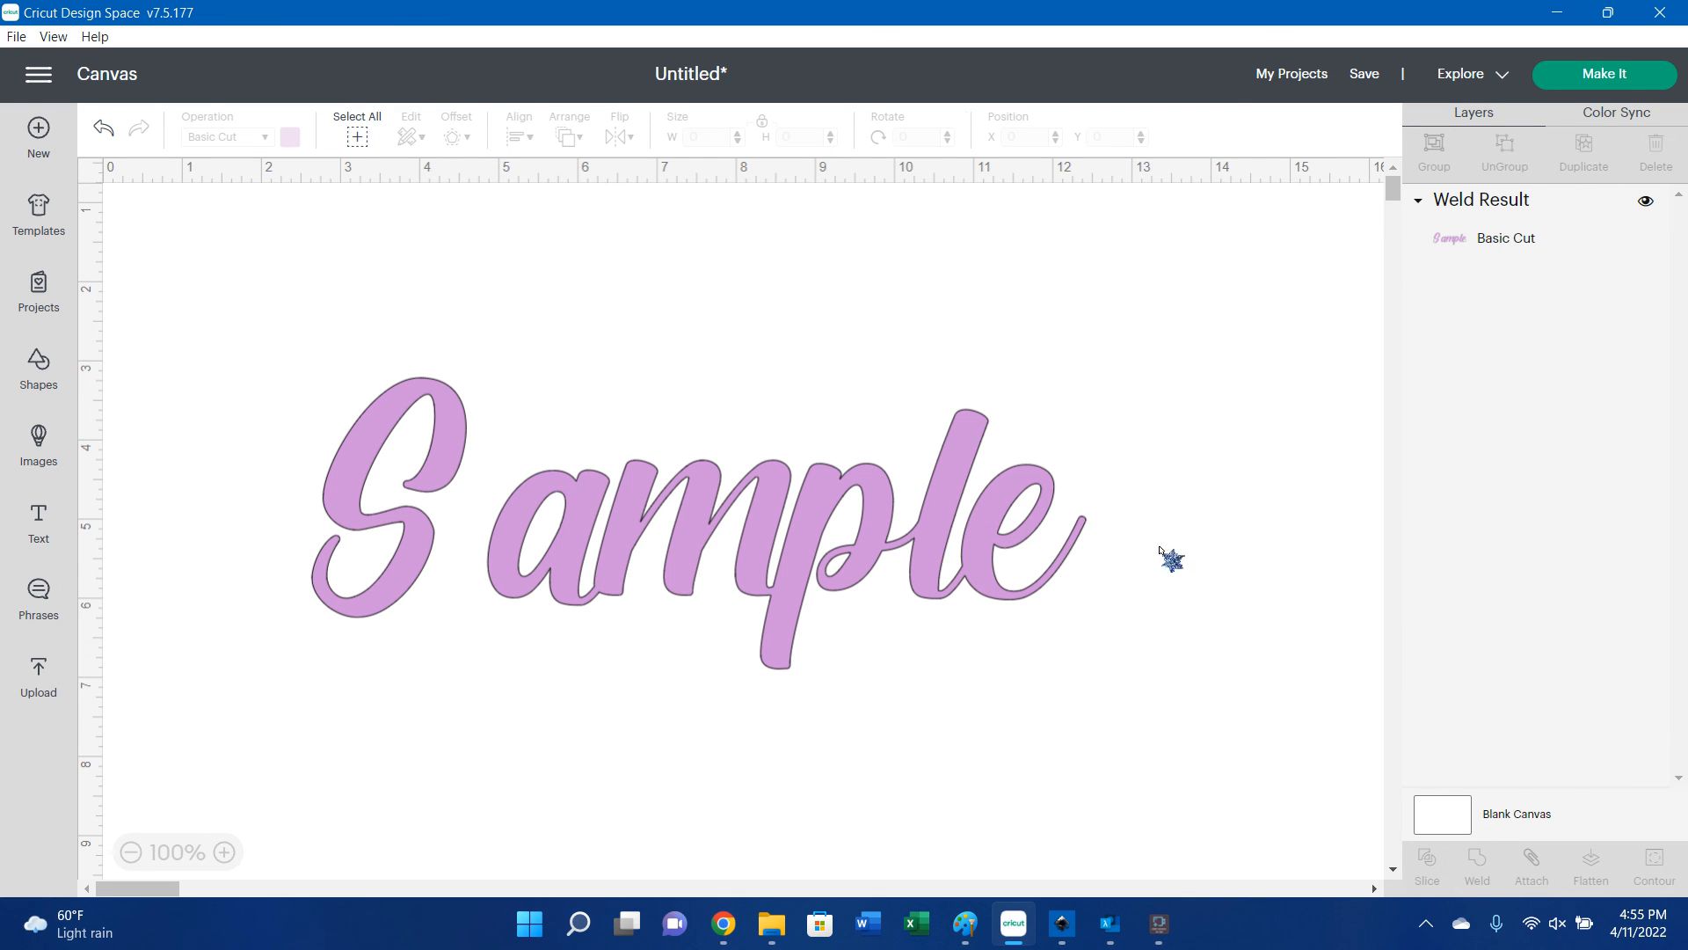
pyautogui.hotkey('ctrl', 'z')
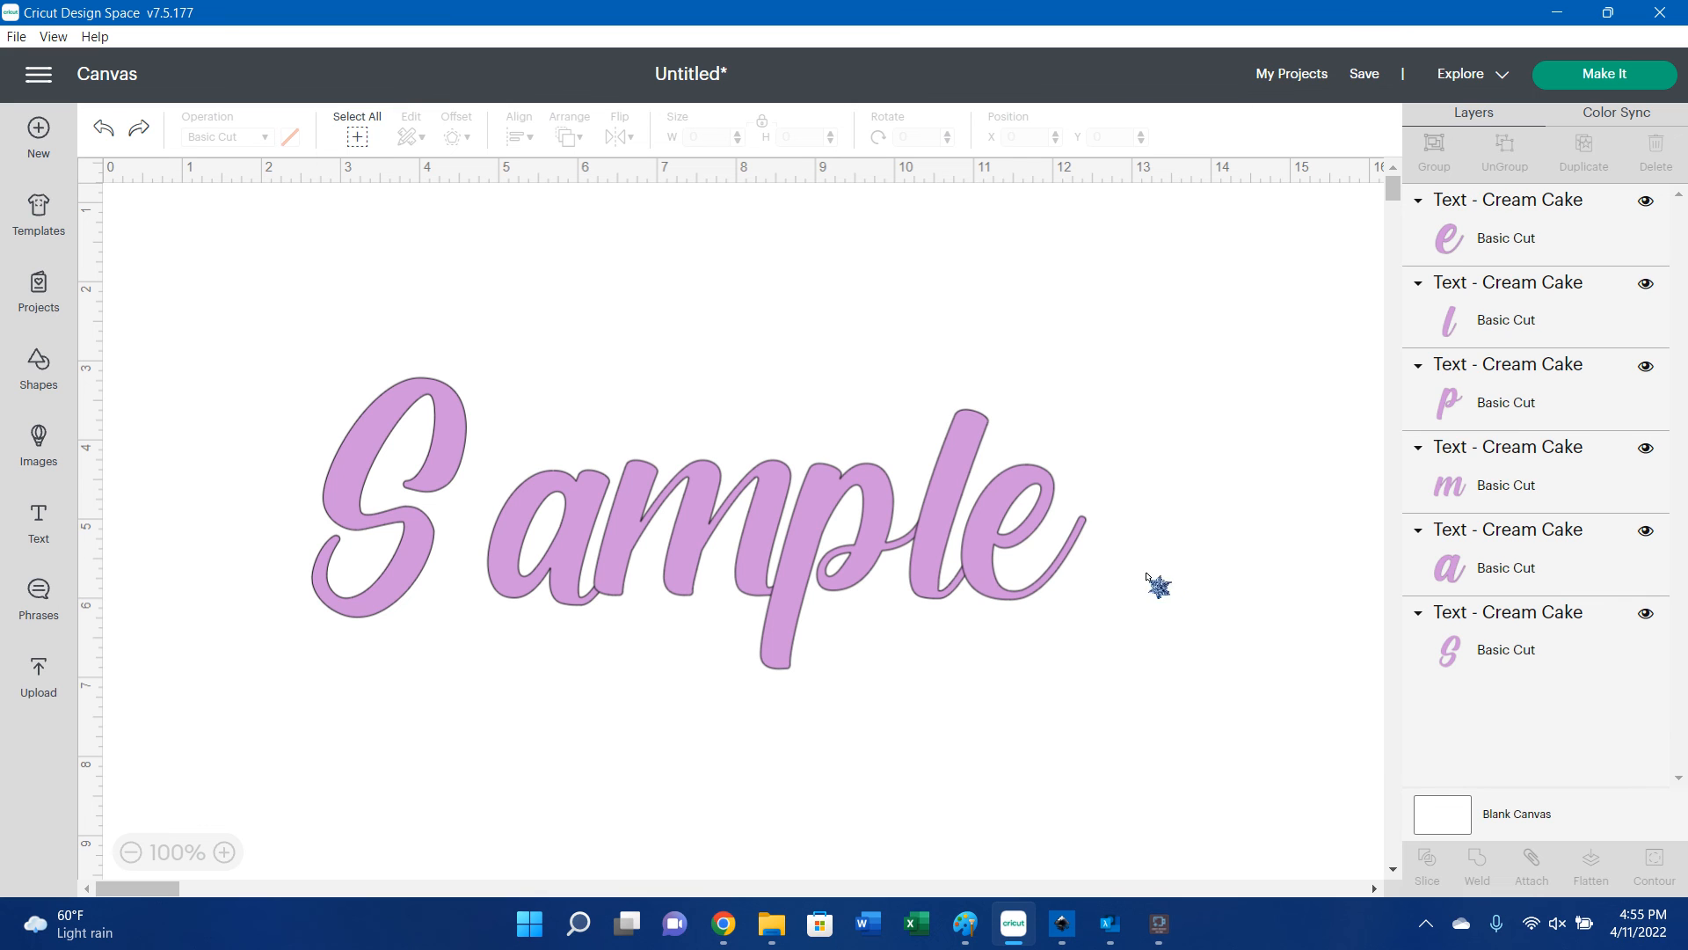
# Move "l" slightly down and toward "e", and try welding only the letters "mple" before undoing the weld.
pyautogui.moveTo(929, 576)
pyautogui.mouseDown()
pyautogui.moveTo(935, 611)
pyautogui.moveTo(938, 546)
pyautogui.moveTo(976, 504)
pyautogui.moveTo(937, 582)
pyautogui.mouseUp()
pyautogui.click(744, 339)
pyautogui.moveTo(744, 340); pyautogui.dragTo(1203, 749)
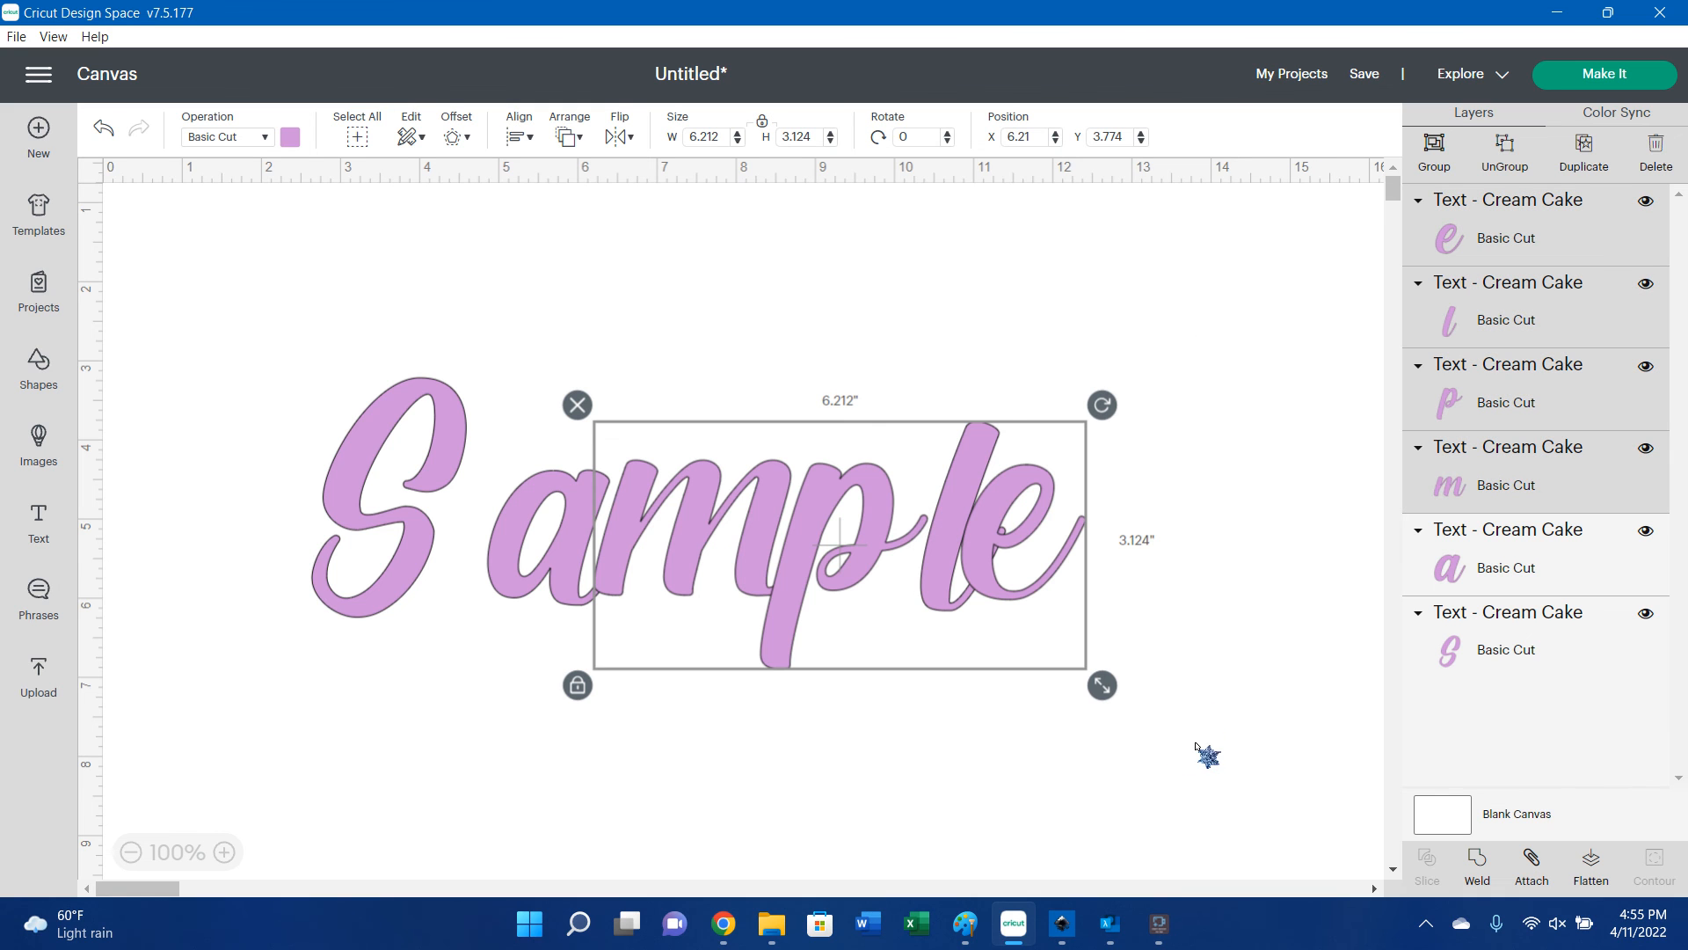
pyautogui.click(1477, 866)
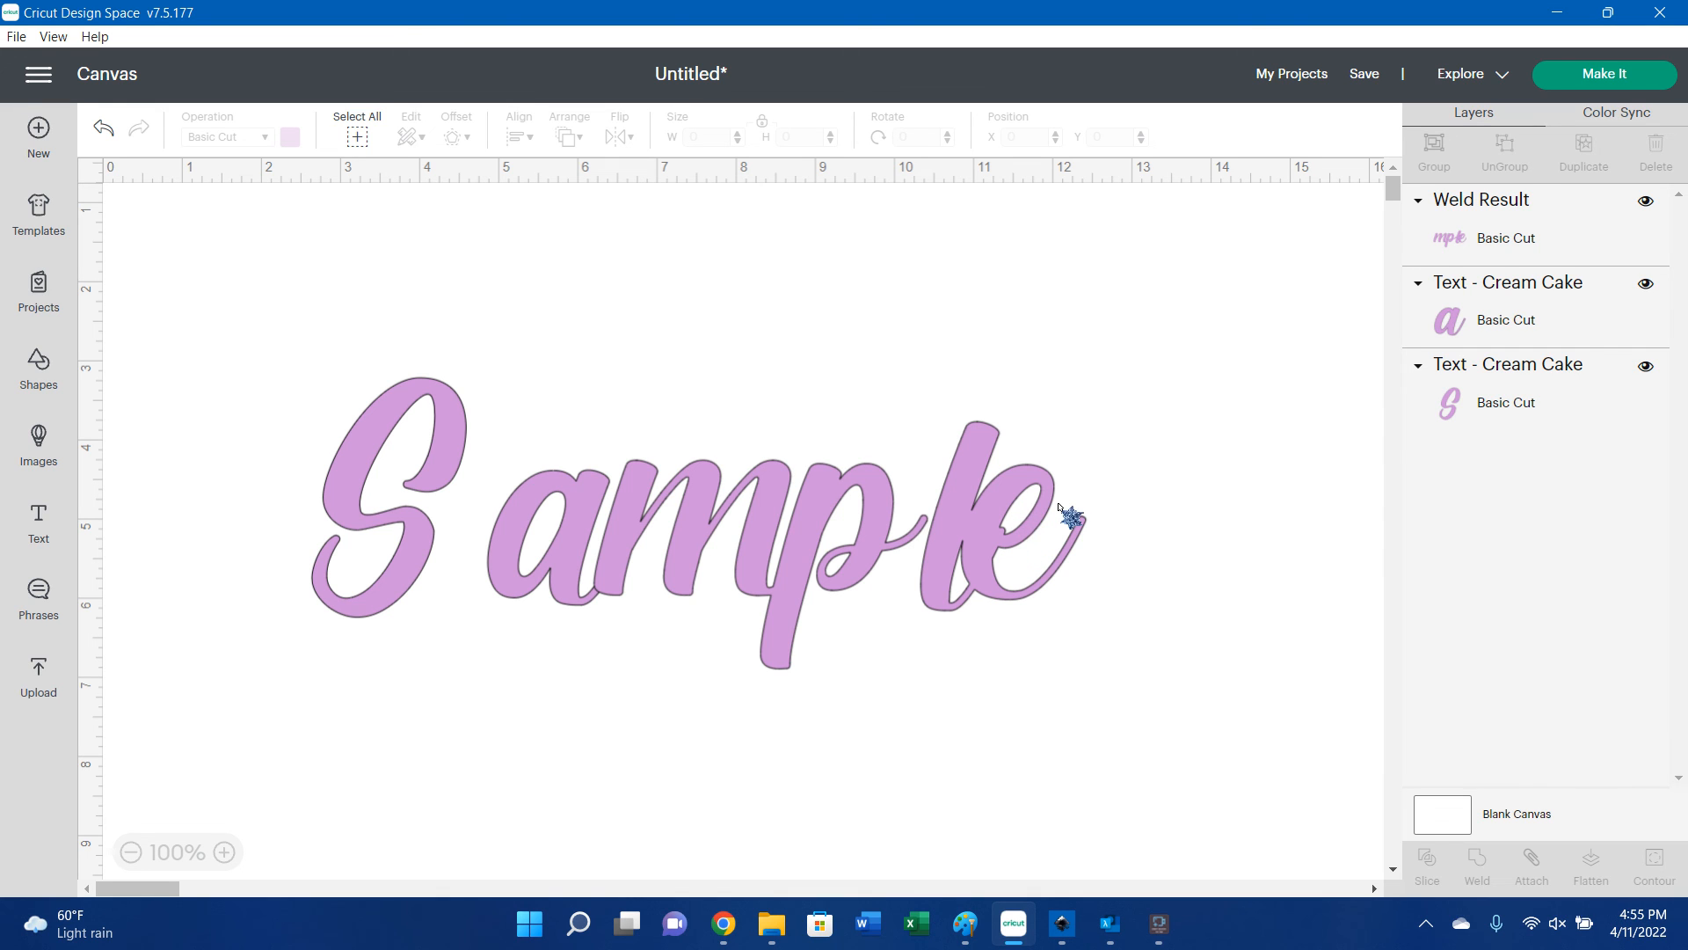
pyautogui.hotkey('ctrl', 'z')
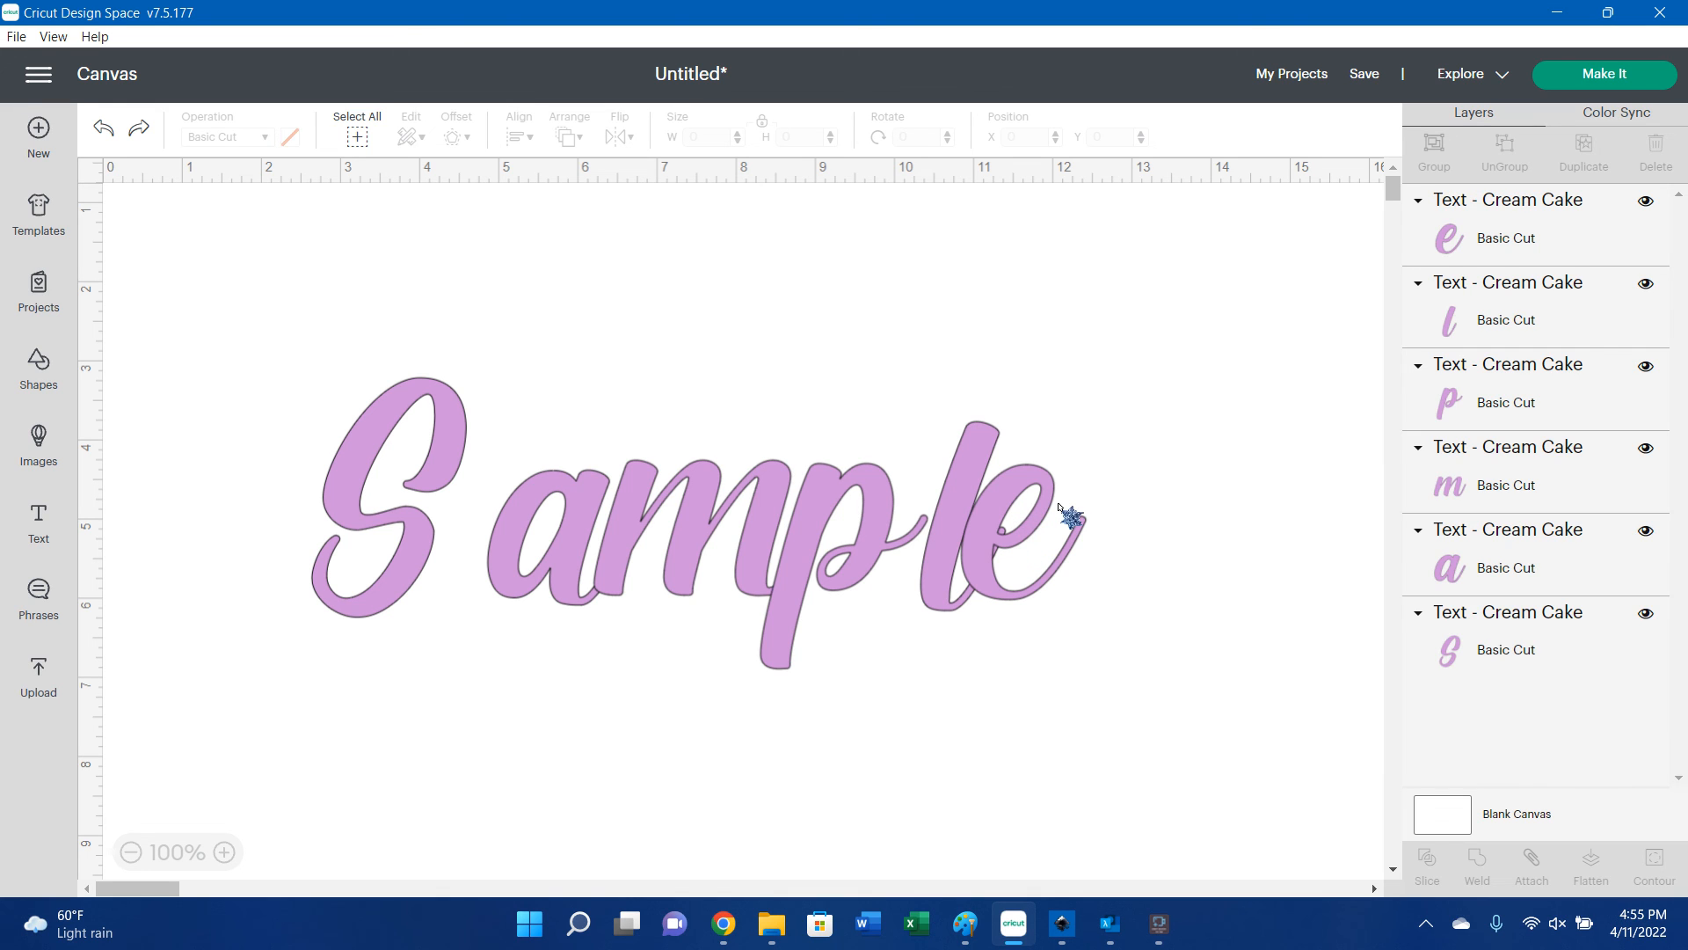
# Reposition "l", "e", "a", "m" and "p" so that neighboring letters overlap and the gap after "S" closes.
pyautogui.click(949, 571)
pyautogui.click(993, 591)
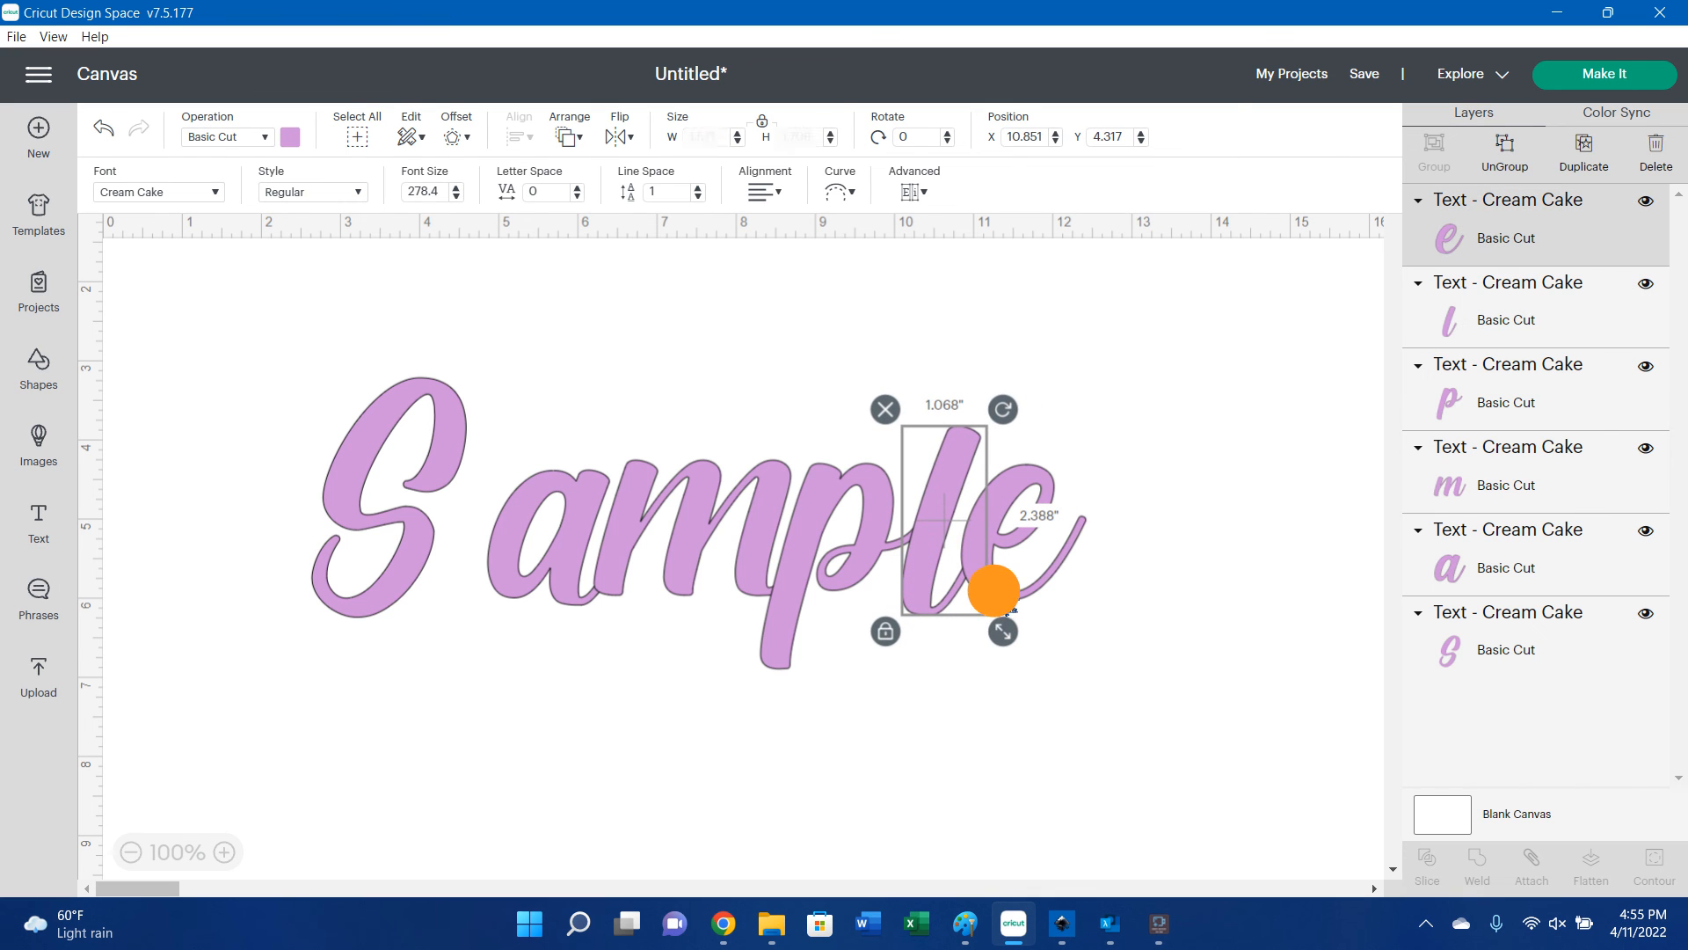
pyautogui.moveTo(569, 545); pyautogui.dragTo(519, 533)
pyautogui.moveTo(692, 528); pyautogui.dragTo(663, 531)
pyautogui.click(869, 488)
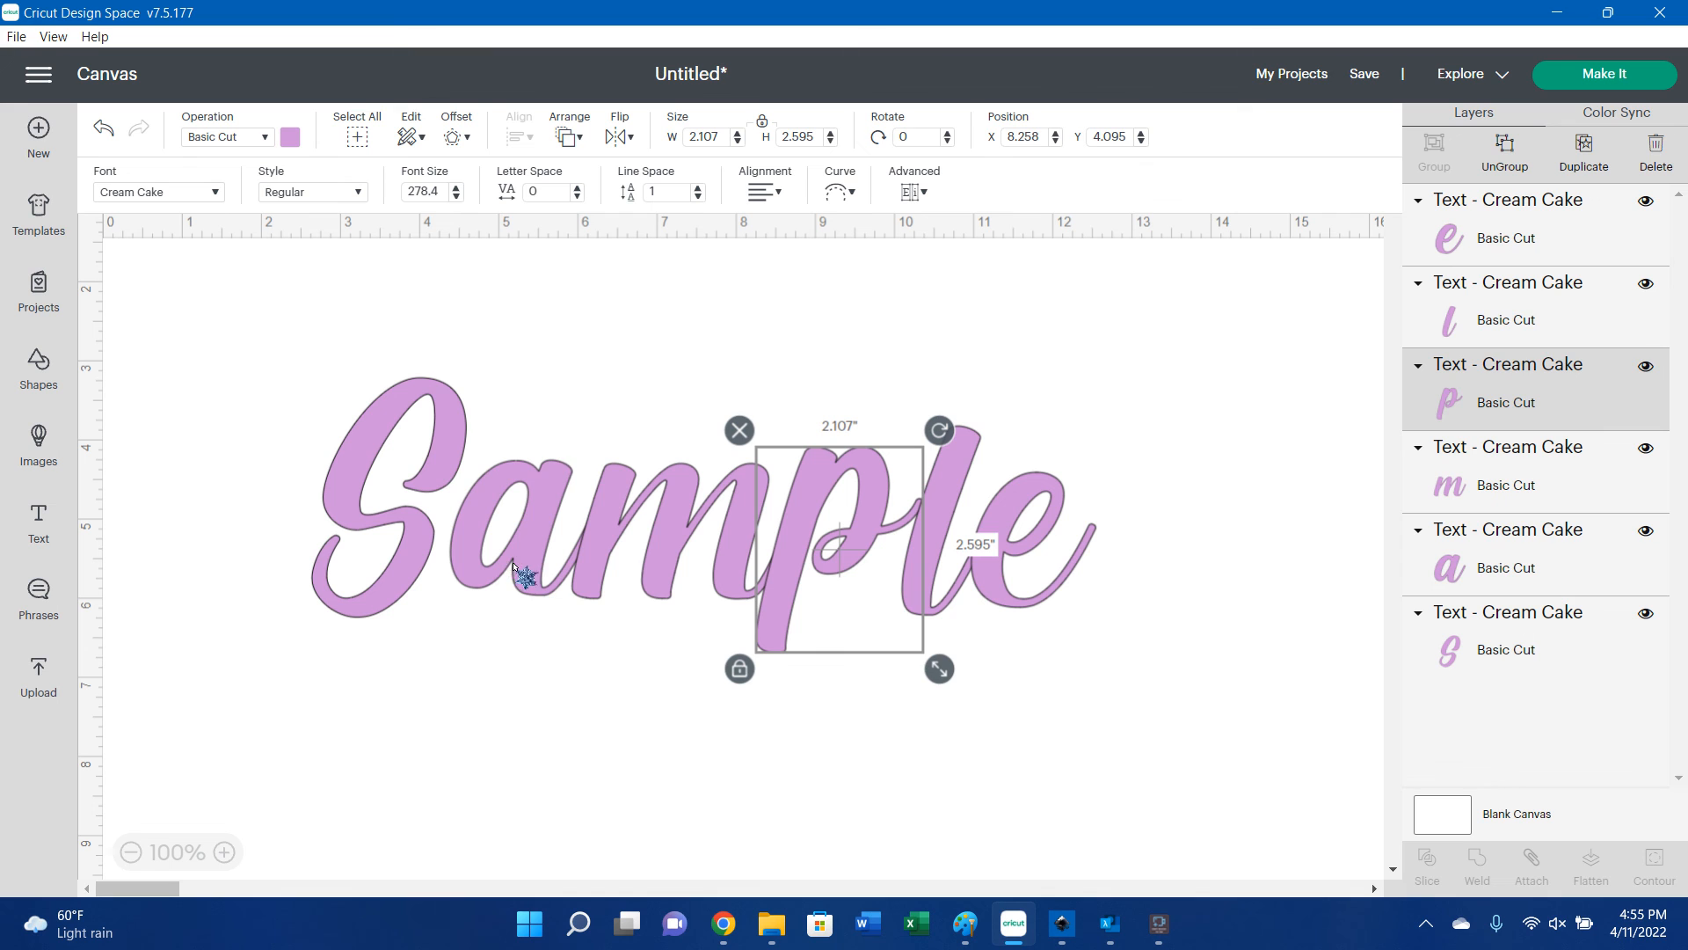
# Stagger "a", "m", "p", "l" and "e" up and down while keeping them overlapping, and weld all the letters into one shape.
pyautogui.moveTo(514, 567); pyautogui.dragTo(505, 611)
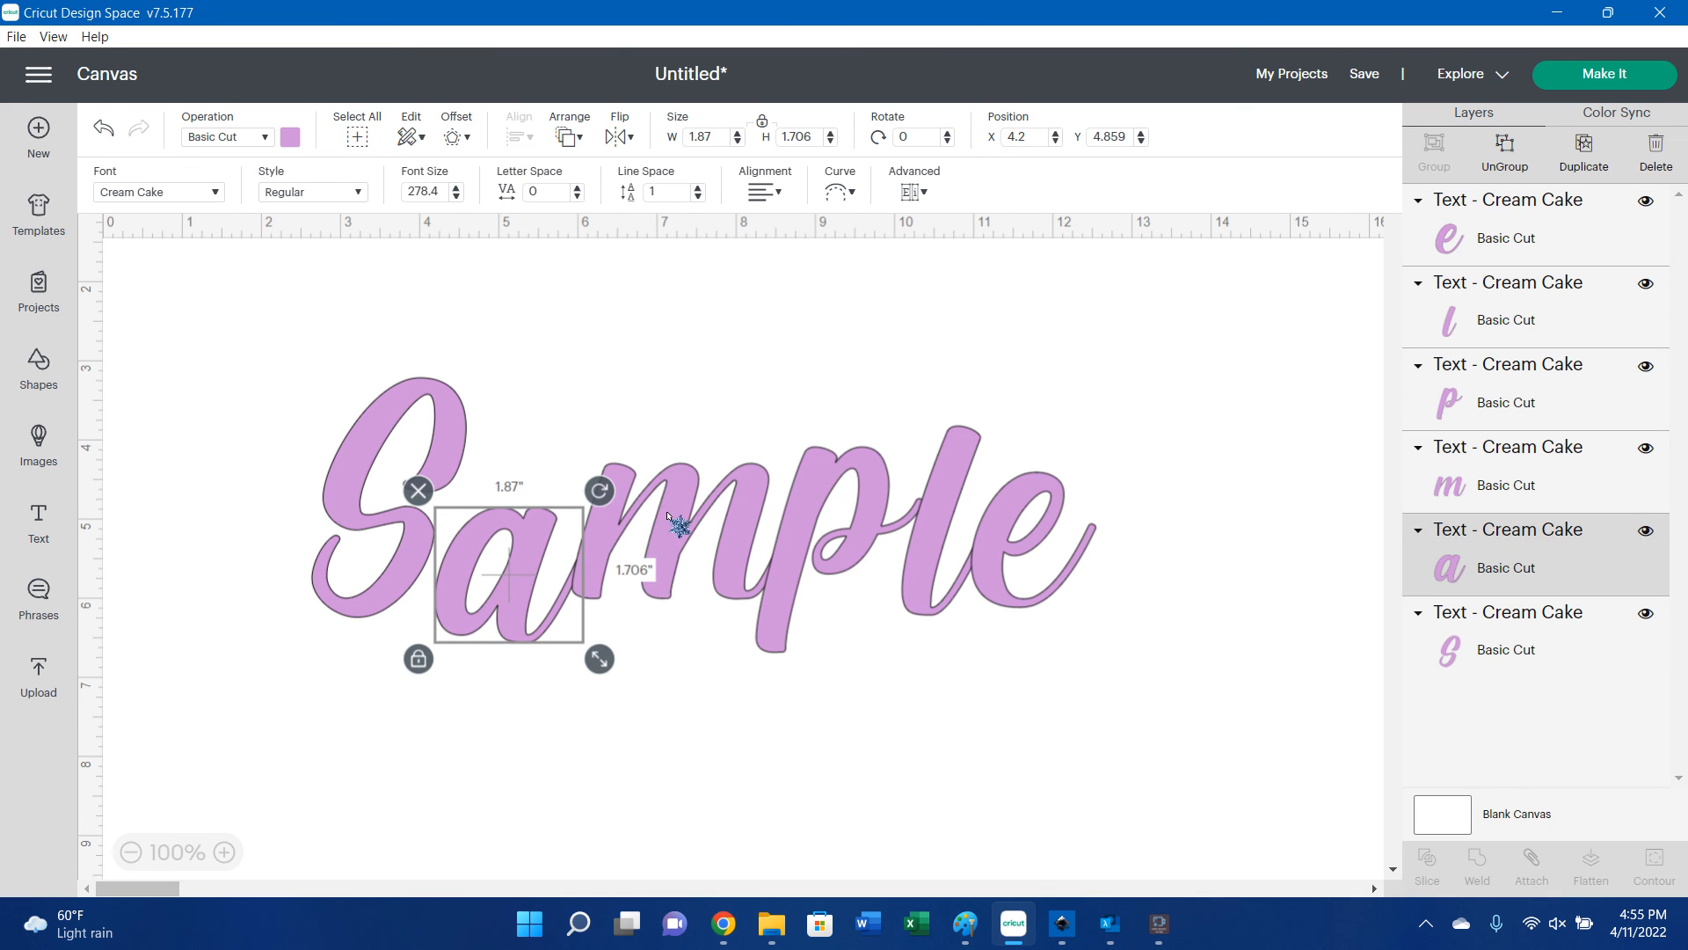
pyautogui.moveTo(668, 516); pyautogui.dragTo(664, 509)
pyautogui.moveTo(765, 620); pyautogui.dragTo(767, 661)
pyautogui.moveTo(968, 472); pyautogui.dragTo(966, 457)
pyautogui.moveTo(1031, 547)
pyautogui.mouseDown()
pyautogui.moveTo(1010, 539)
pyautogui.moveTo(1025, 550)
pyautogui.mouseUp()
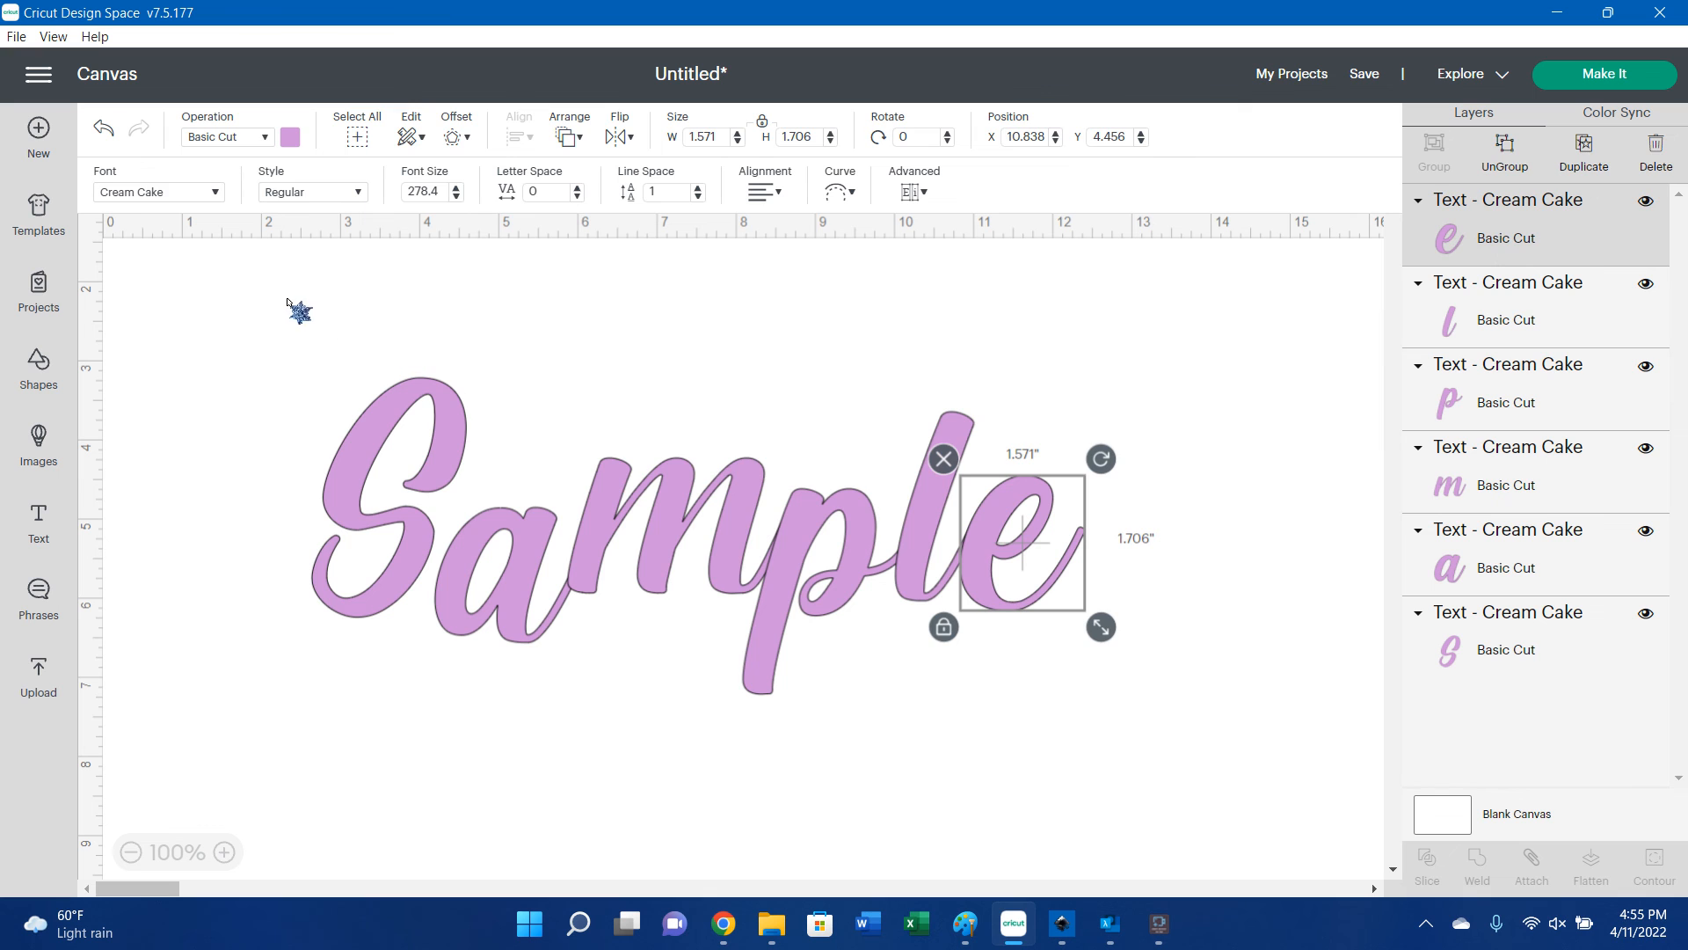
pyautogui.moveTo(293, 303); pyautogui.dragTo(1189, 804)
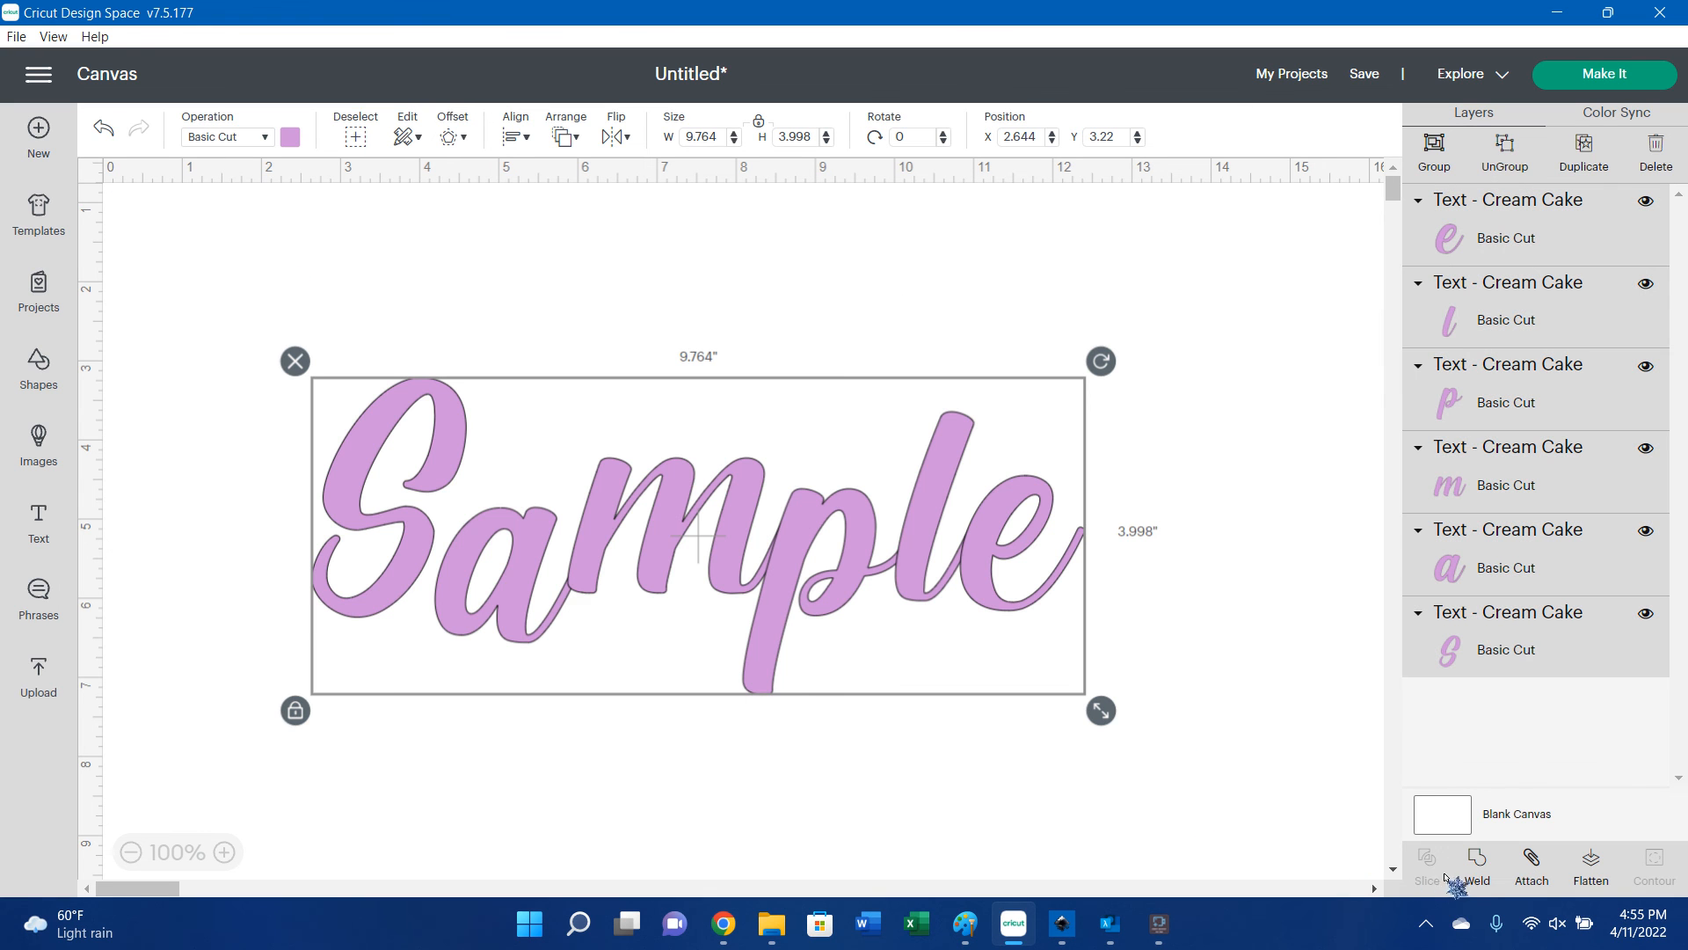
pyautogui.click(1477, 873)
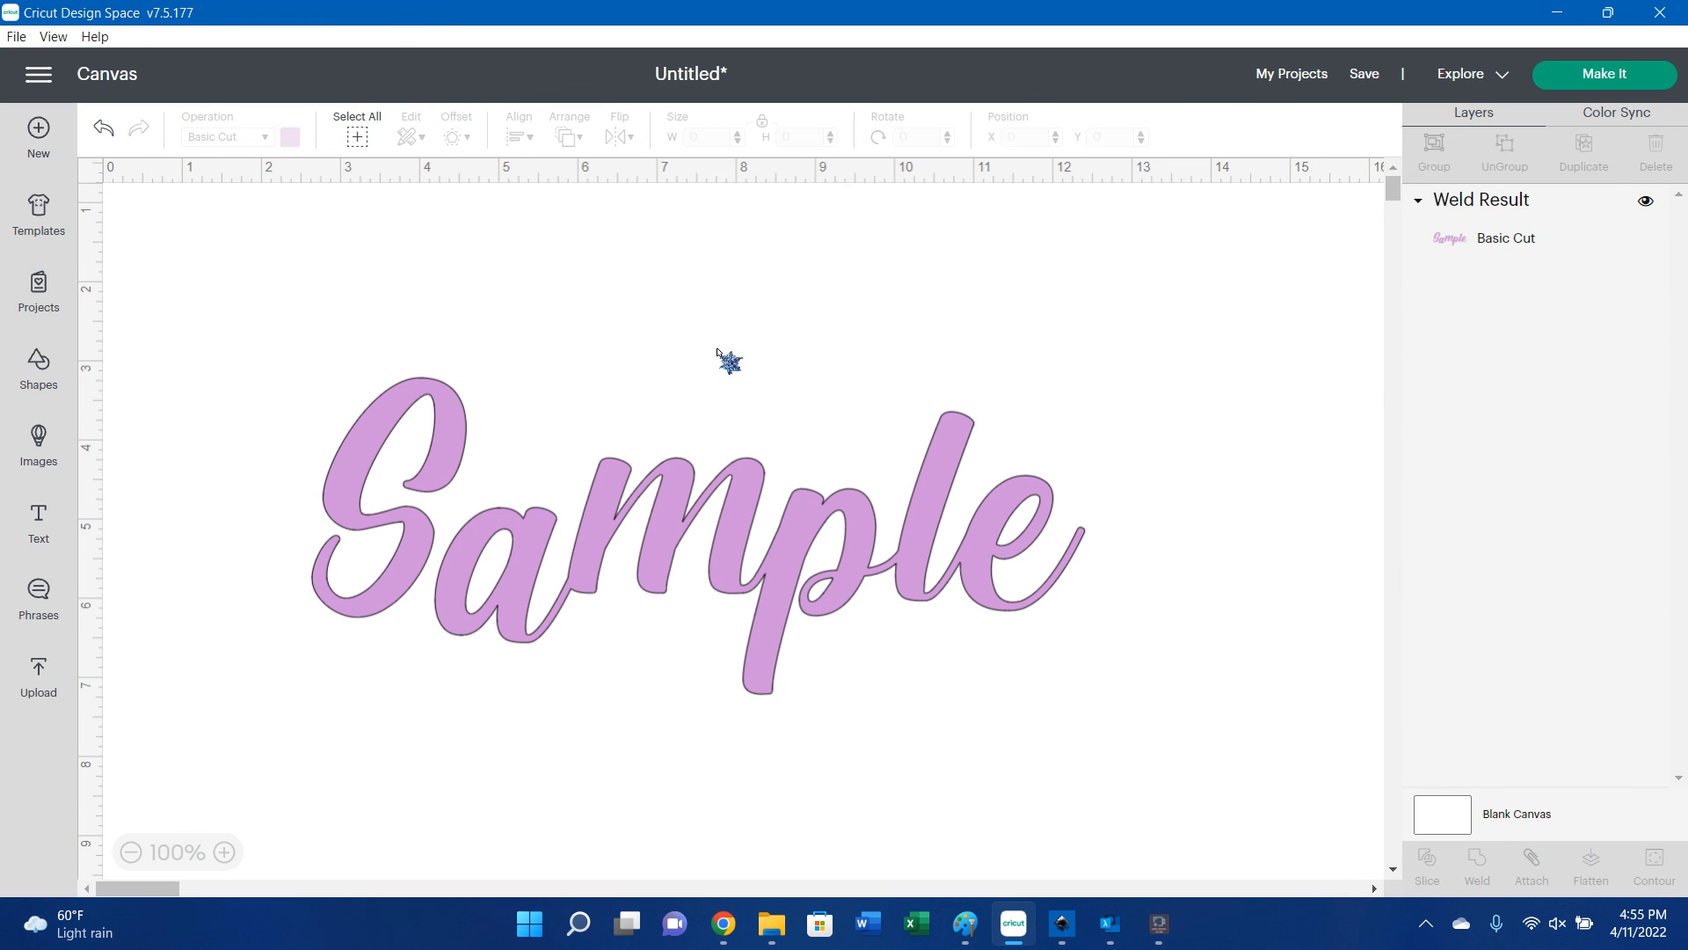
# Hide the inner contours of "a", "e" and "p" in the welded word, and deselect it.
pyautogui.click(986, 567)
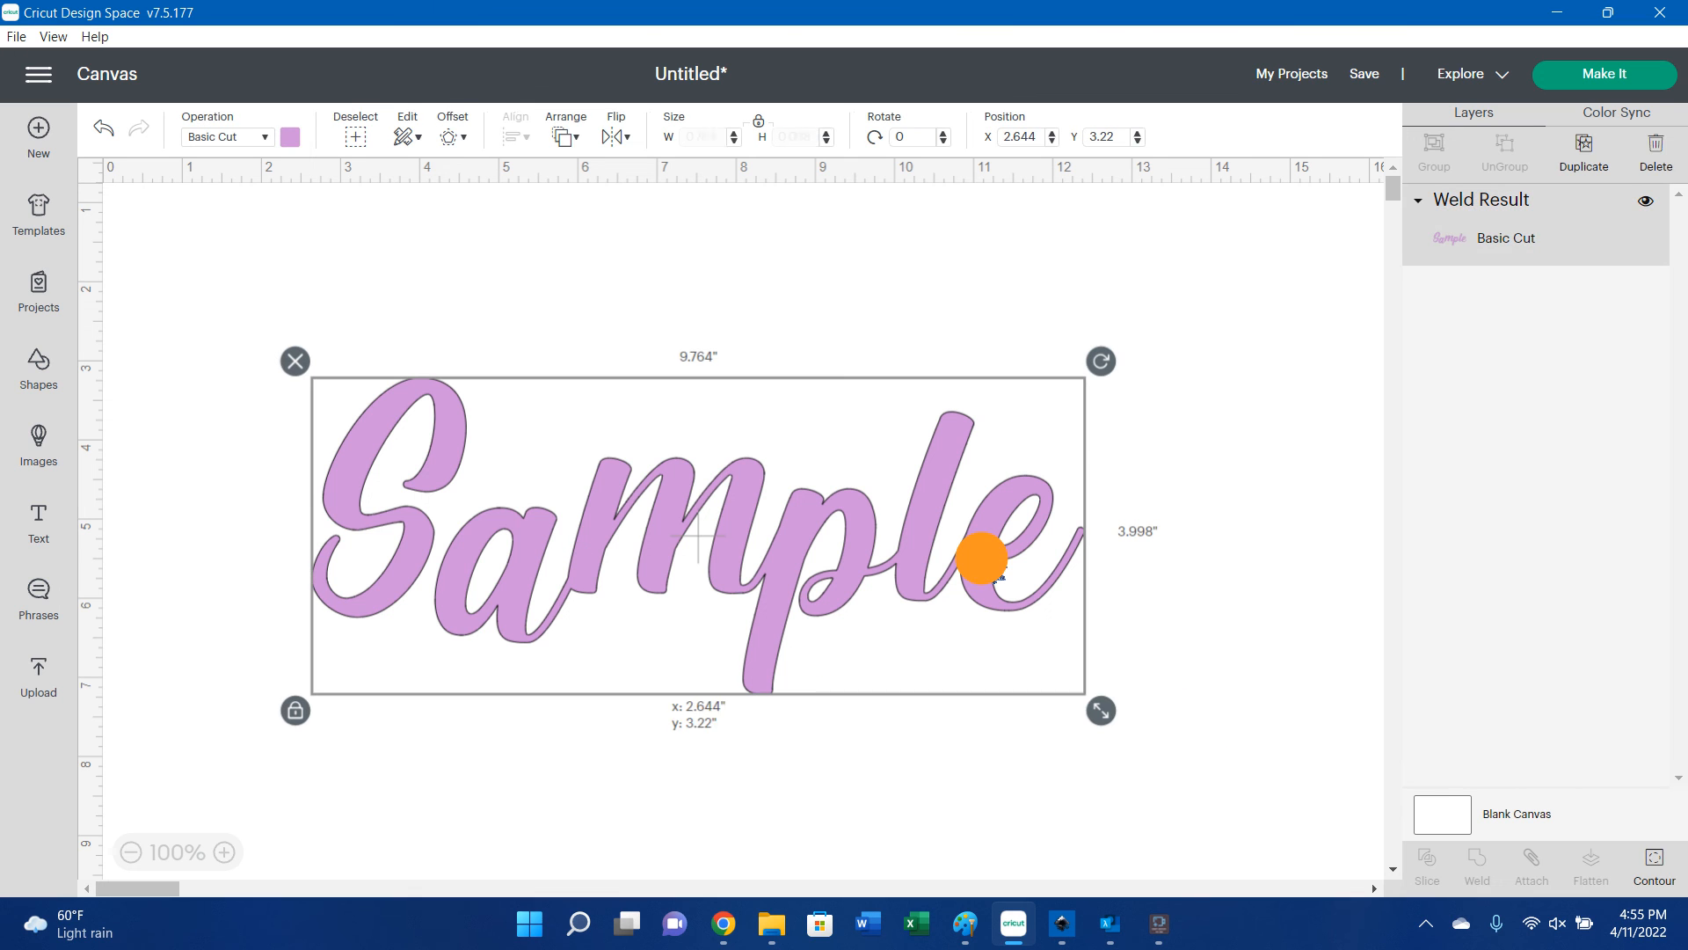
pyautogui.click(1655, 866)
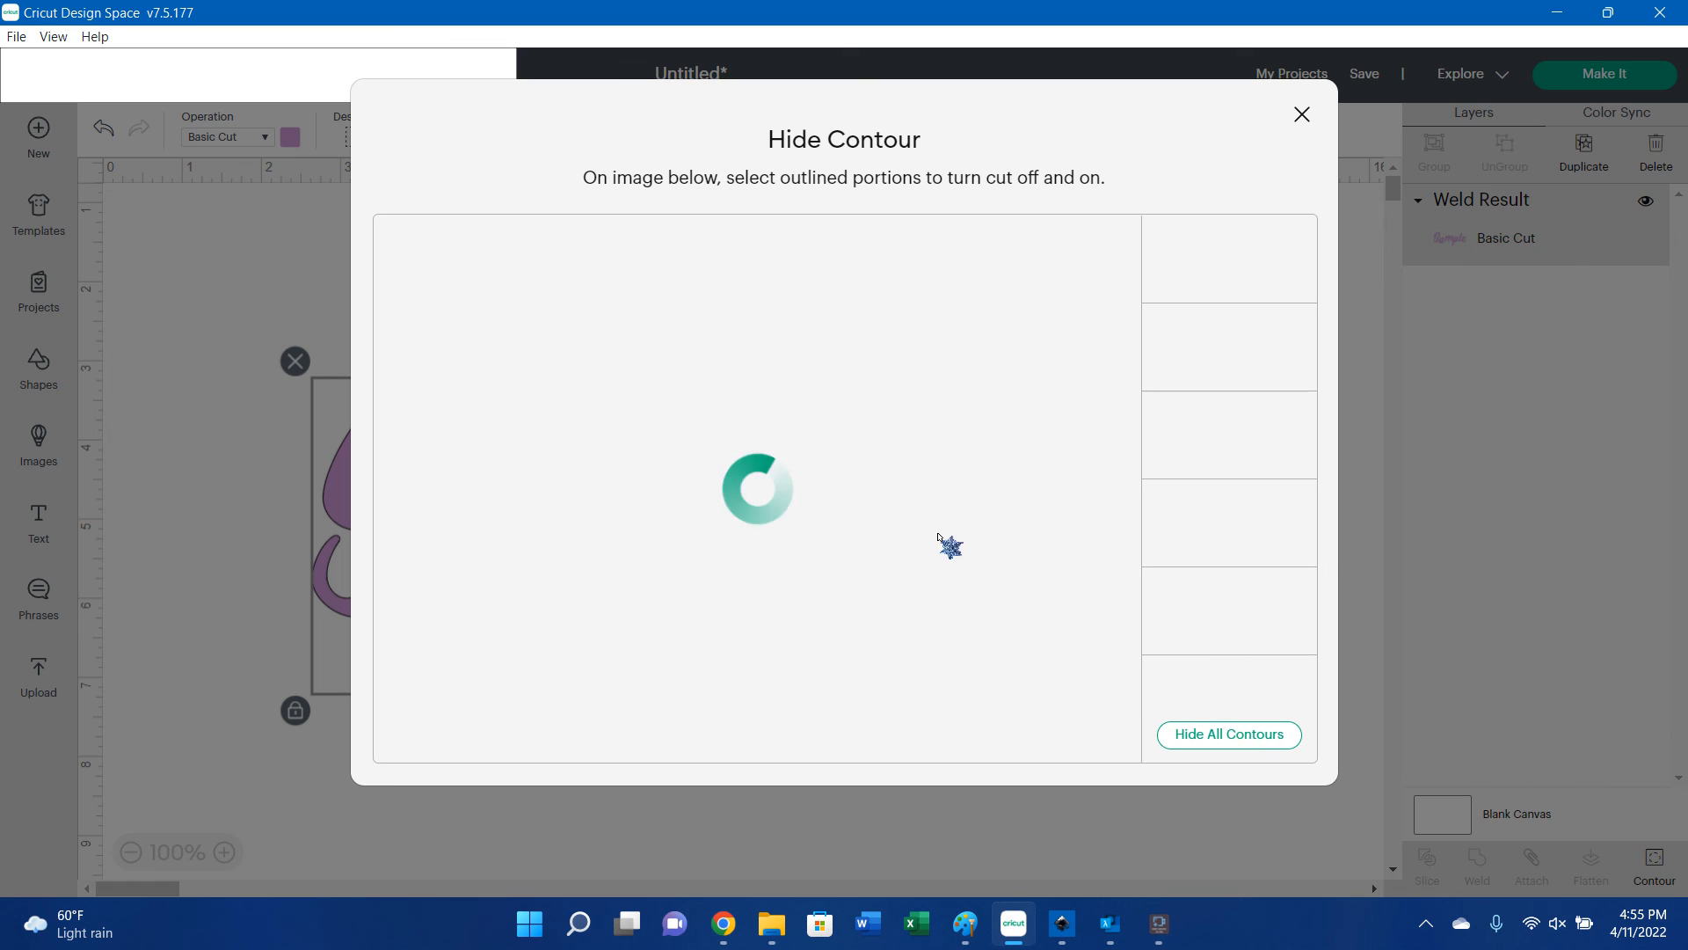
pyautogui.click(1229, 429)
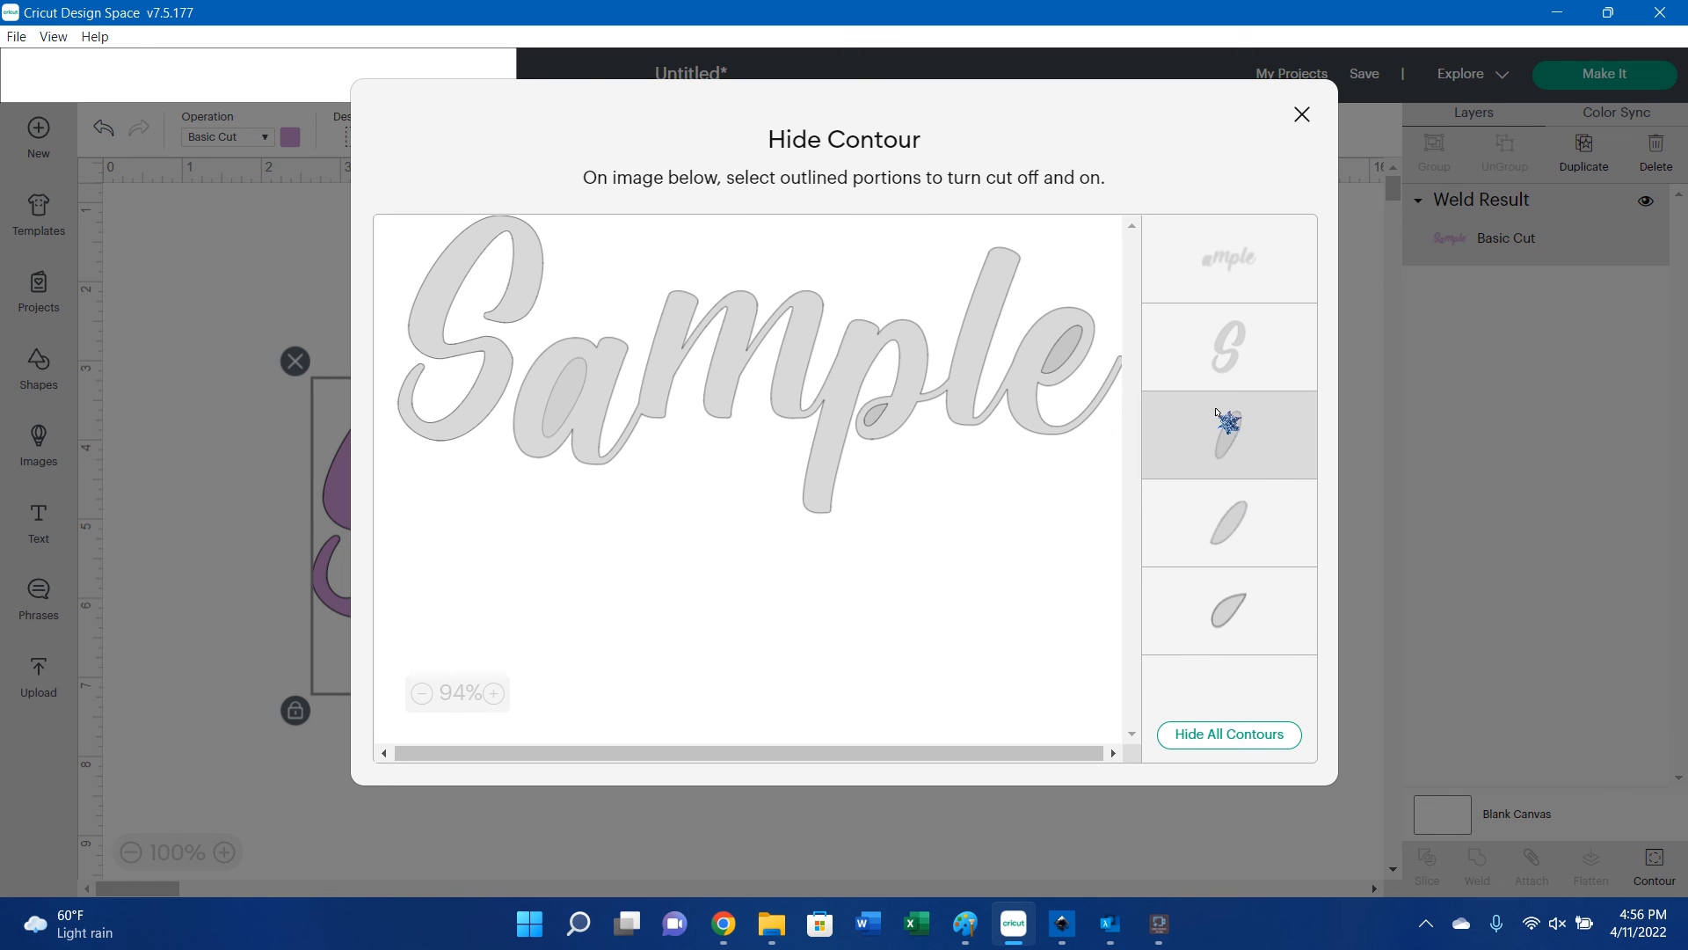
pyautogui.click(1234, 513)
pyautogui.click(1232, 605)
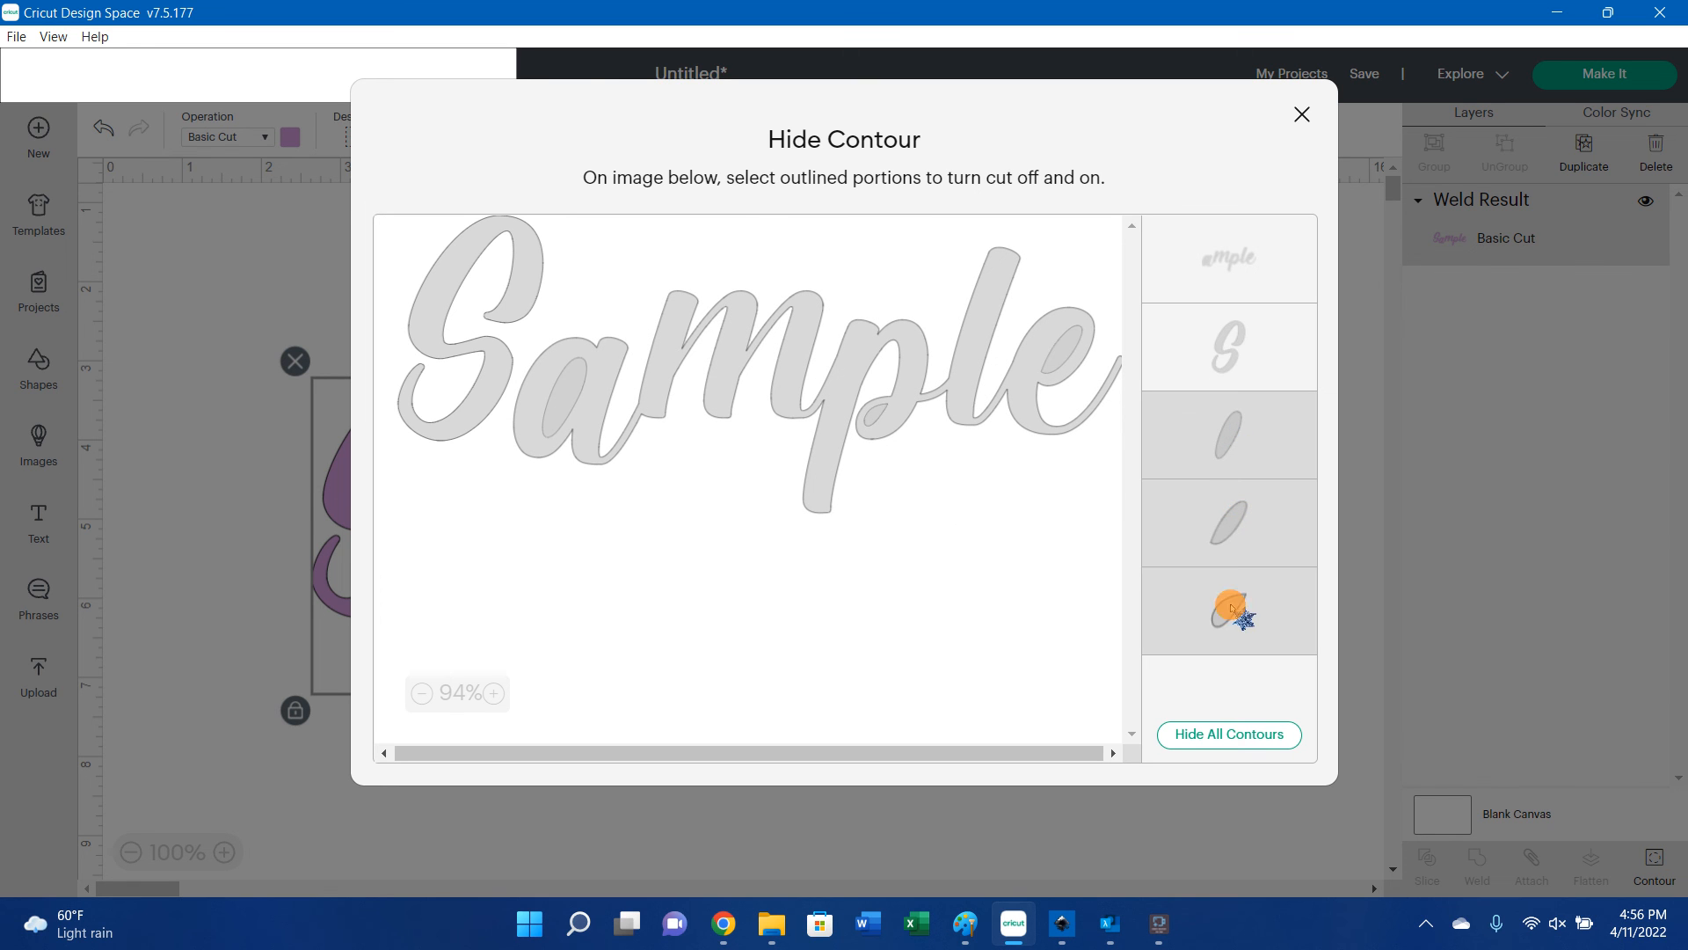
pyautogui.click(1302, 116)
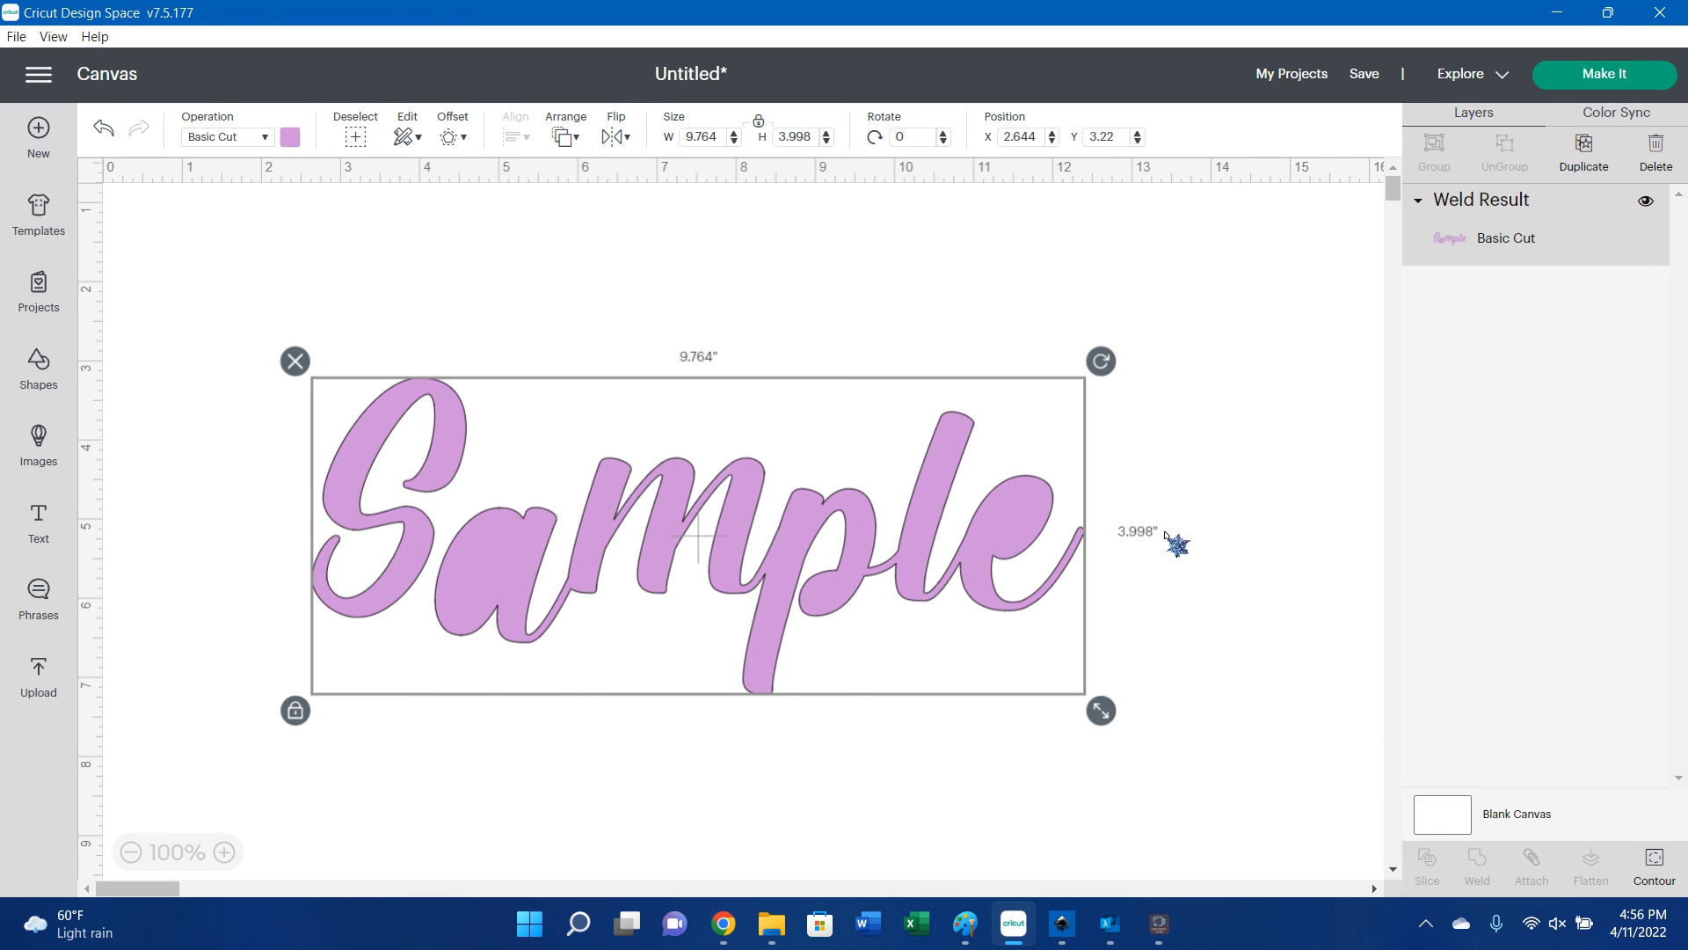
pyautogui.click(1091, 451)
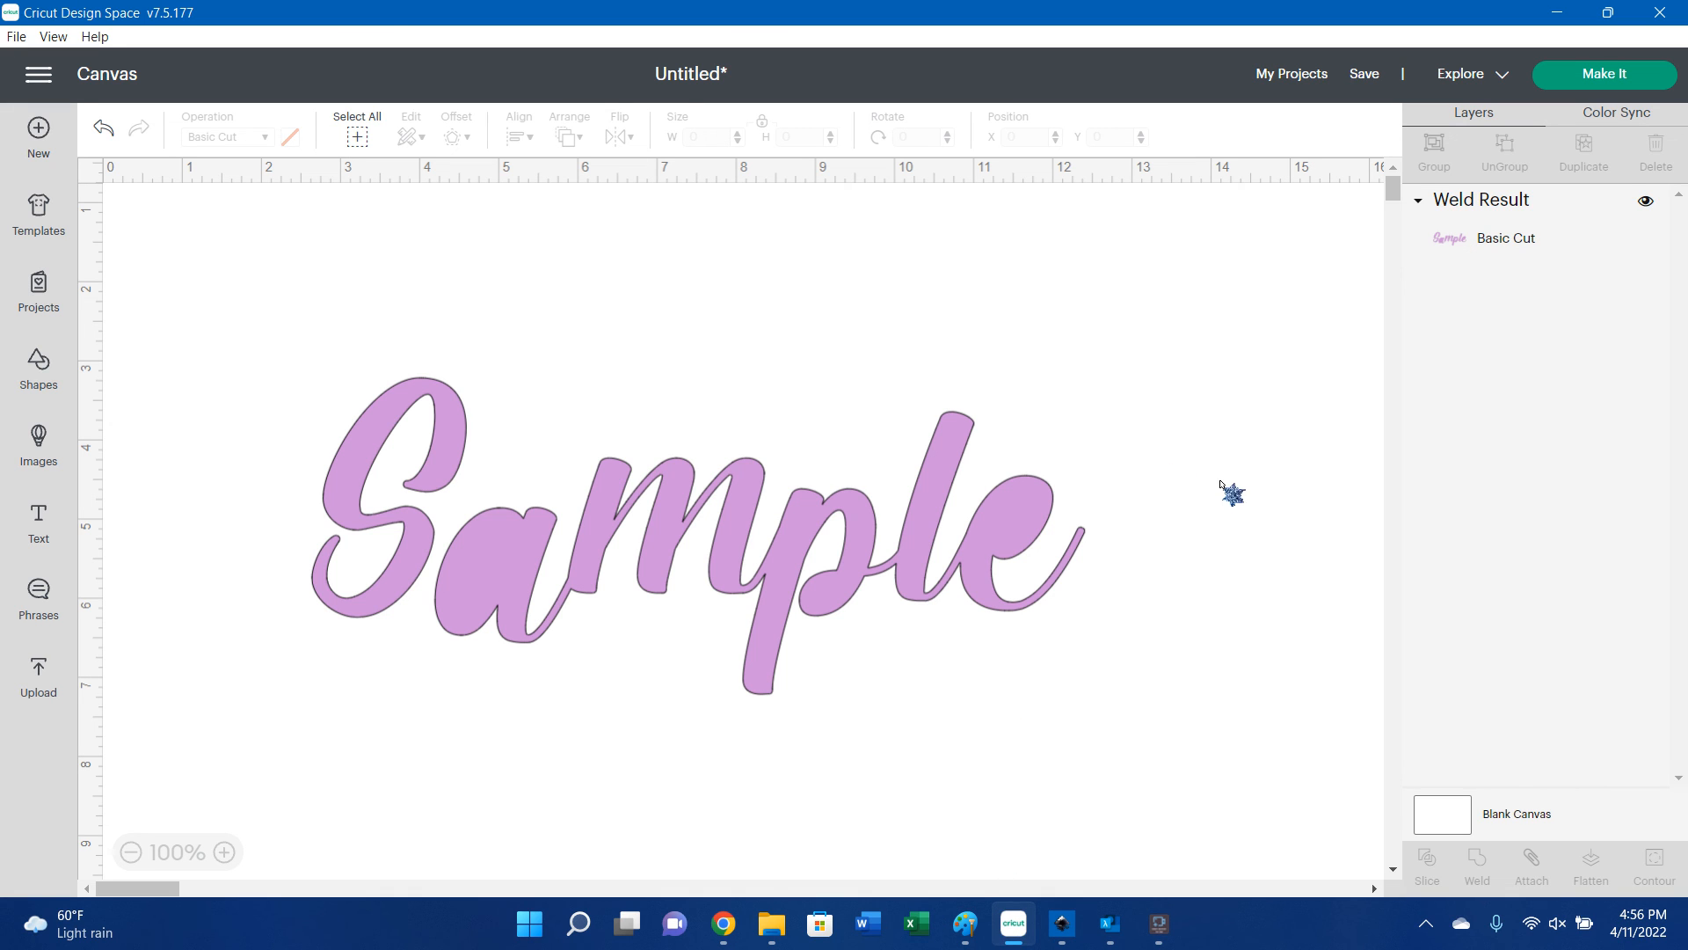
pyautogui.click(1159, 921)
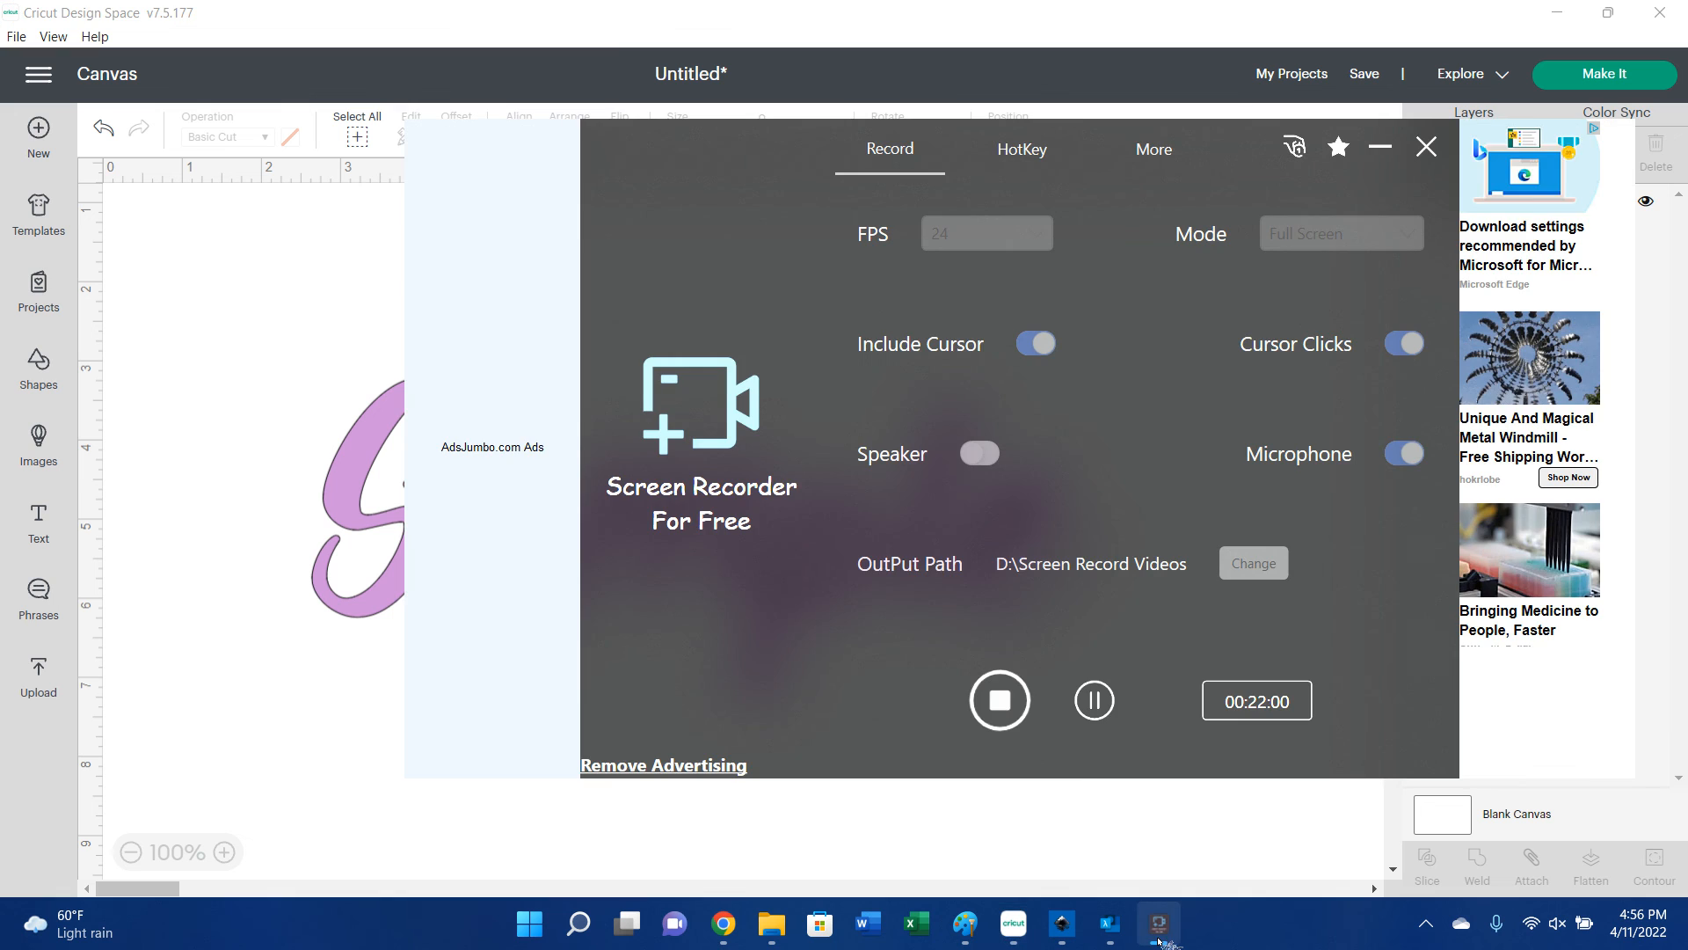